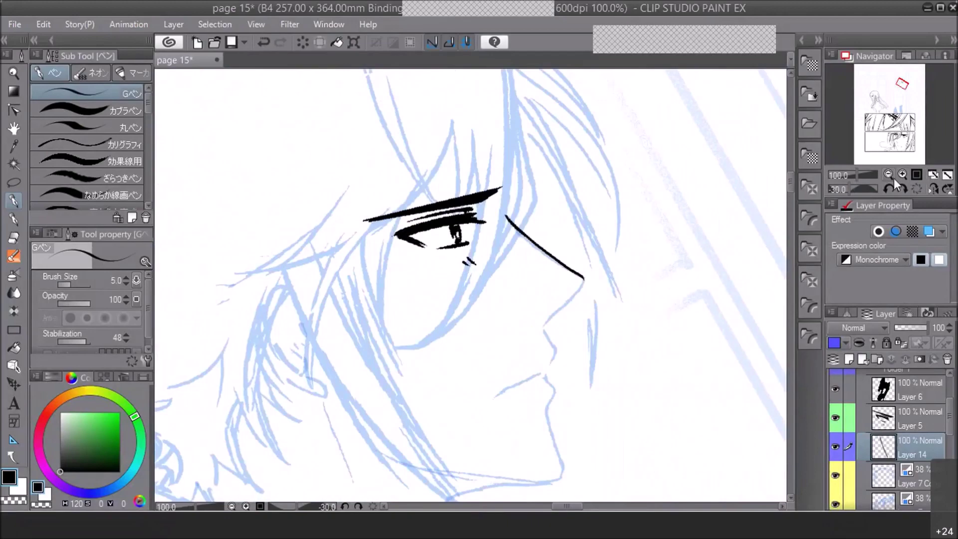
Ink the underside of the nose over the blue sketch with the G-pen at brush size 5.0
mouse_move(639, 273)
left_mouse_down()
mouse_move(581, 348)
mouse_move(585, 359)
left_mouse_up()
left_click(932, 188)
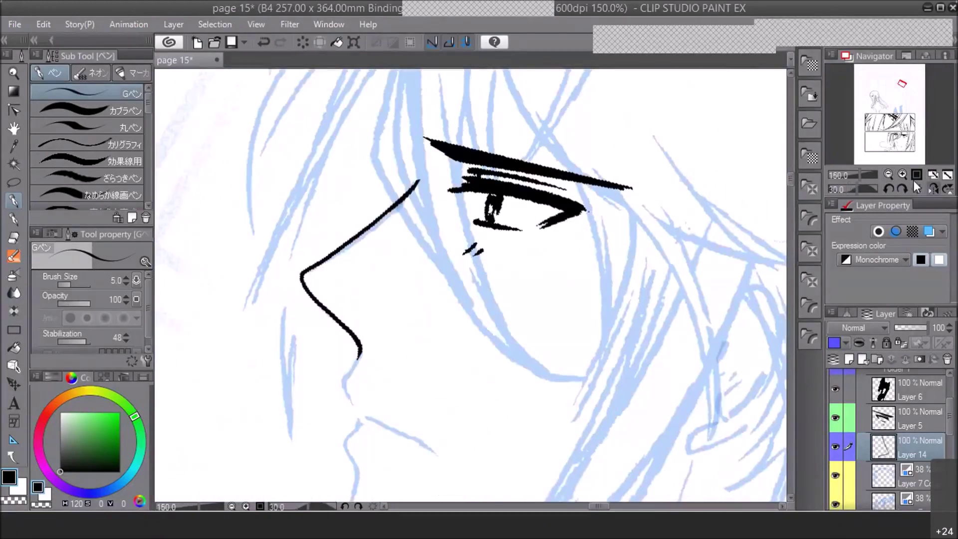
left_click(888, 175)
left_click(887, 175)
left_click(887, 175)
Ink the upper lip contour from the base of the nose down to the mouth opening
key("ctrl+at")
left_click(901, 177)
left_click(901, 176)
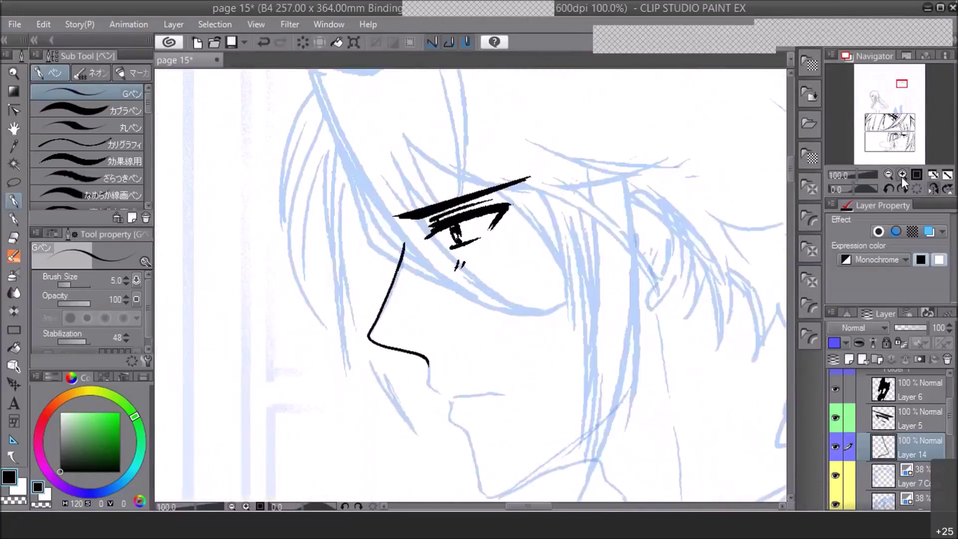
left_click(901, 177)
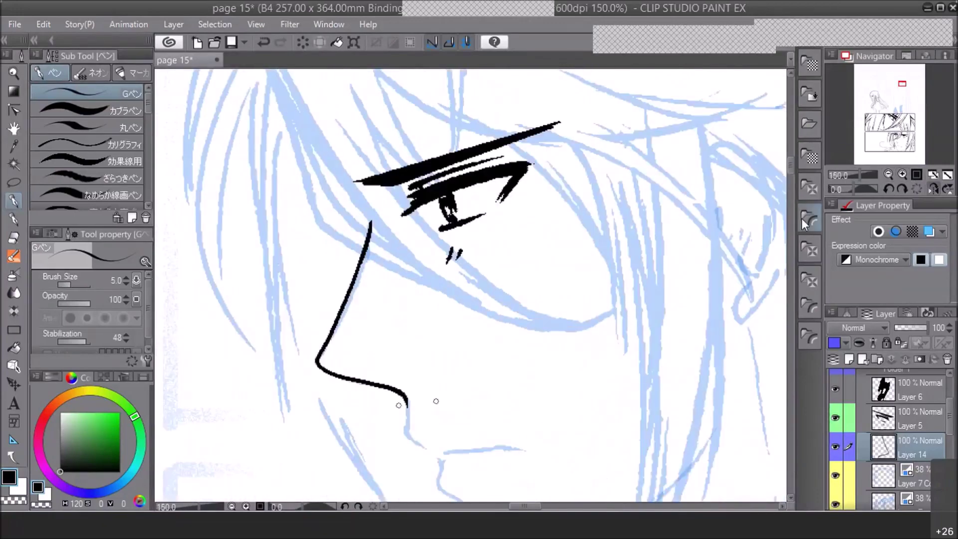
scroll(405, 397, "down", 1)
mouse_move(406, 344)
left_mouse_down()
mouse_move(405, 366)
mouse_move(440, 397)
left_mouse_up()
left_click(933, 188)
Ink the lower lip contour from the mouth opening to the hollow above the chin
left_click(889, 175)
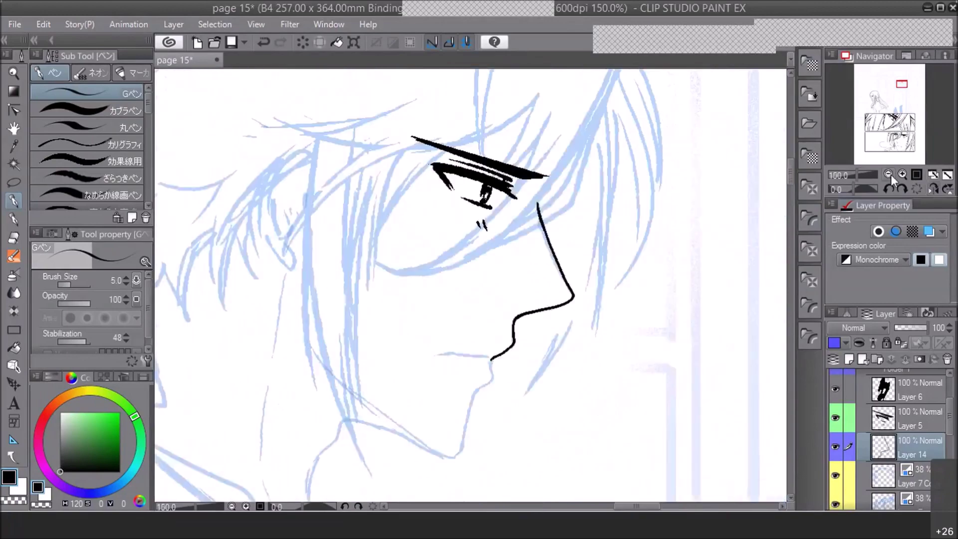
left_click(890, 175)
left_click(888, 188)
left_click(899, 177)
left_click(900, 177)
mouse_move(551, 366)
left_mouse_down()
mouse_move(570, 395)
mouse_move(555, 437)
left_mouse_up()
left_click(890, 175)
left_click(891, 175)
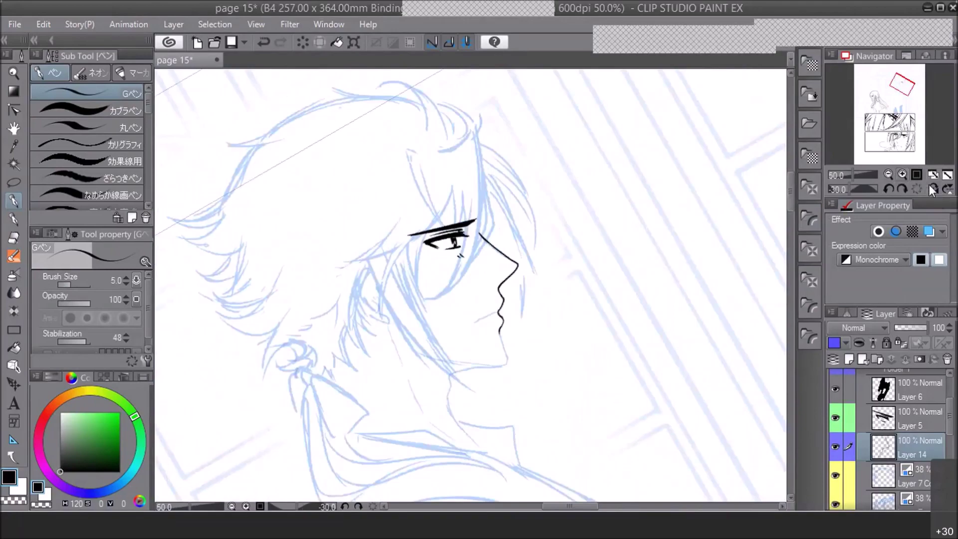
left_click(892, 175)
left_click(929, 188)
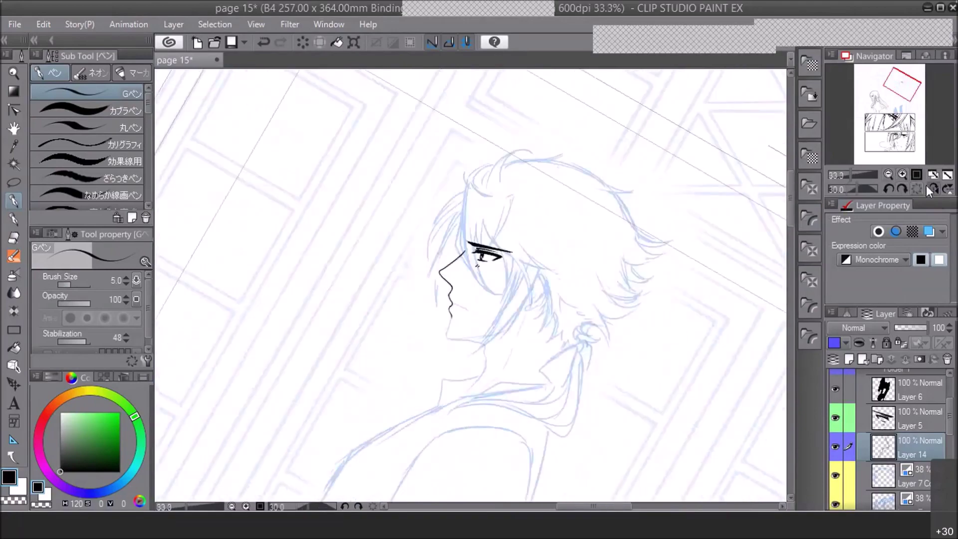
Ink the front of the chin from below the lower lip to the chin's tip
left_click(903, 174)
left_click_drag(790, 189, 790, 195)
left_click(902, 174)
mouse_move(384, 282)
left_mouse_down()
mouse_move(361, 344)
mouse_move(372, 374)
left_mouse_up()
Ink the jawline as one smooth stroke from the chin's tip back toward the ear
left_click(932, 189)
left_click(888, 189)
left_click(888, 189)
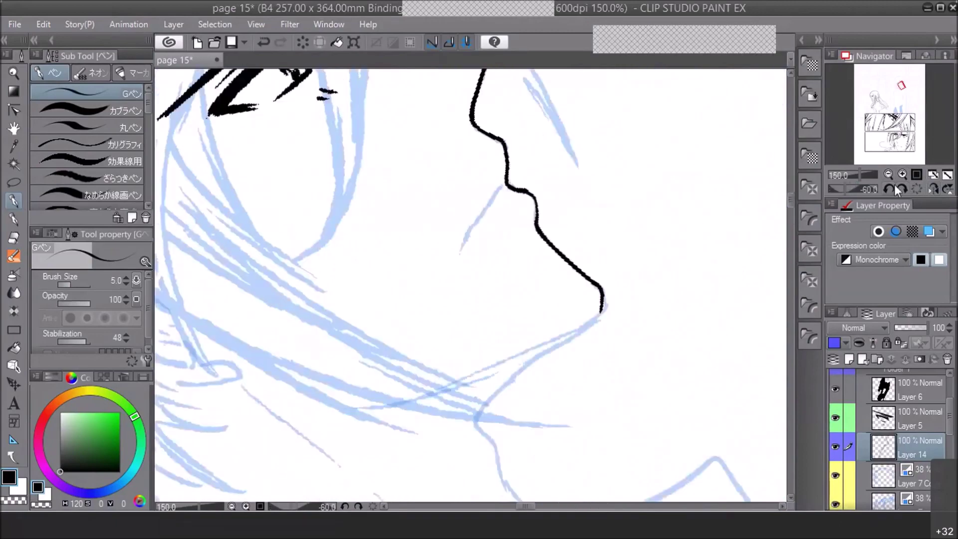
left_click(888, 188)
mouse_move(602, 269)
left_mouse_down()
mouse_move(572, 309)
mouse_move(473, 384)
mouse_move(370, 439)
left_mouse_up()
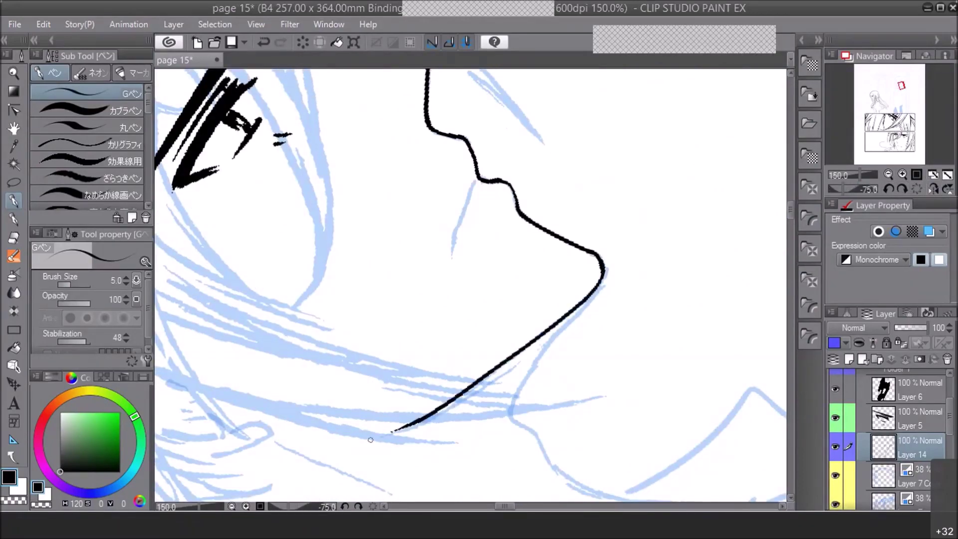
left_click(889, 176)
left_click(889, 176)
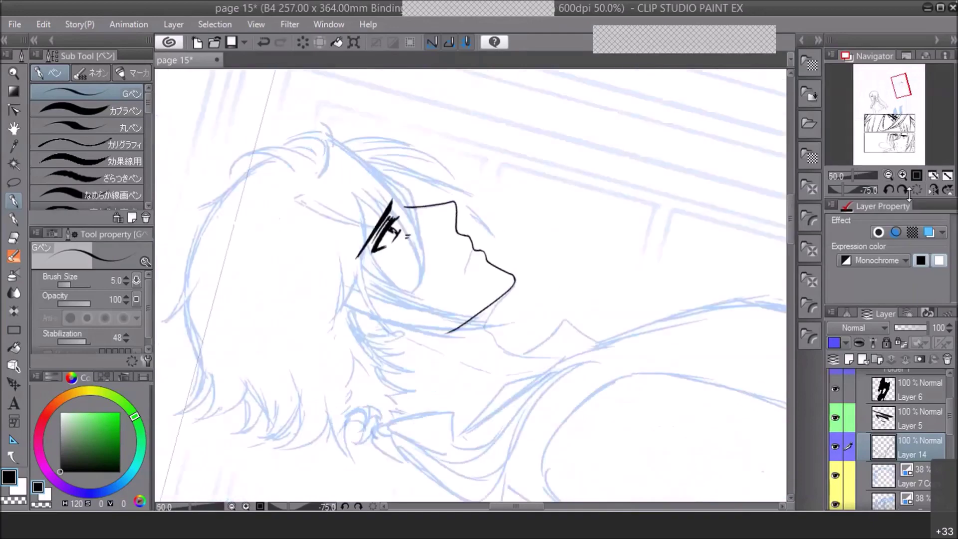
left_click(934, 189)
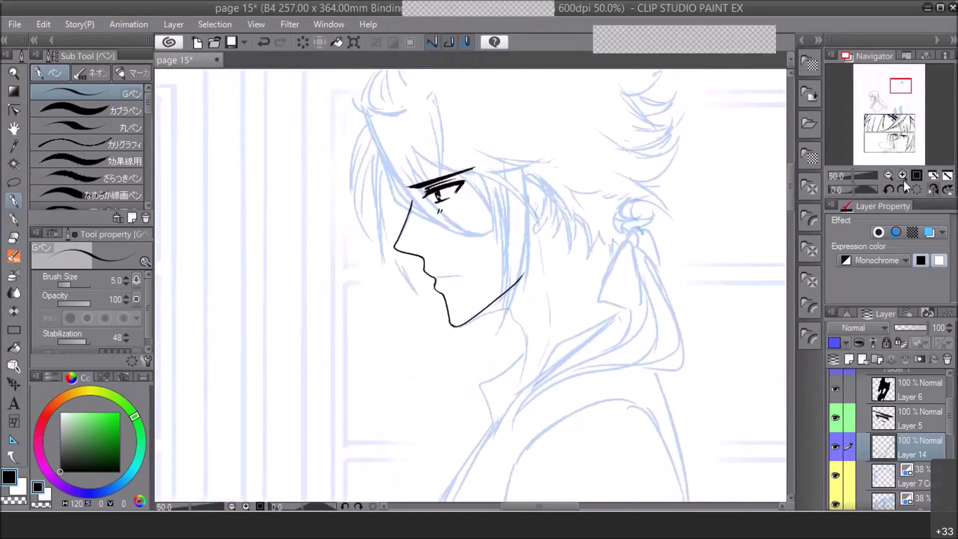
Ink the underside of the jaw, then redo it as one continuous stroke running down the front of the neck
mouse_move(462, 357)
left_mouse_down()
mouse_move(539, 330)
mouse_move(550, 338)
left_mouse_up()
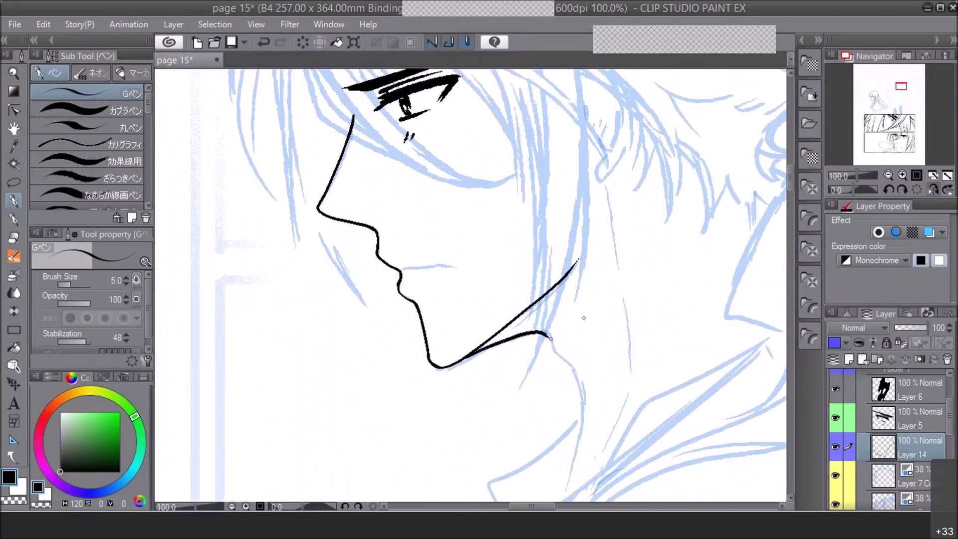
left_click(263, 42)
mouse_move(457, 360)
left_mouse_down()
mouse_move(541, 329)
mouse_move(569, 340)
mouse_move(554, 348)
mouse_move(583, 407)
mouse_move(583, 452)
left_mouse_up()
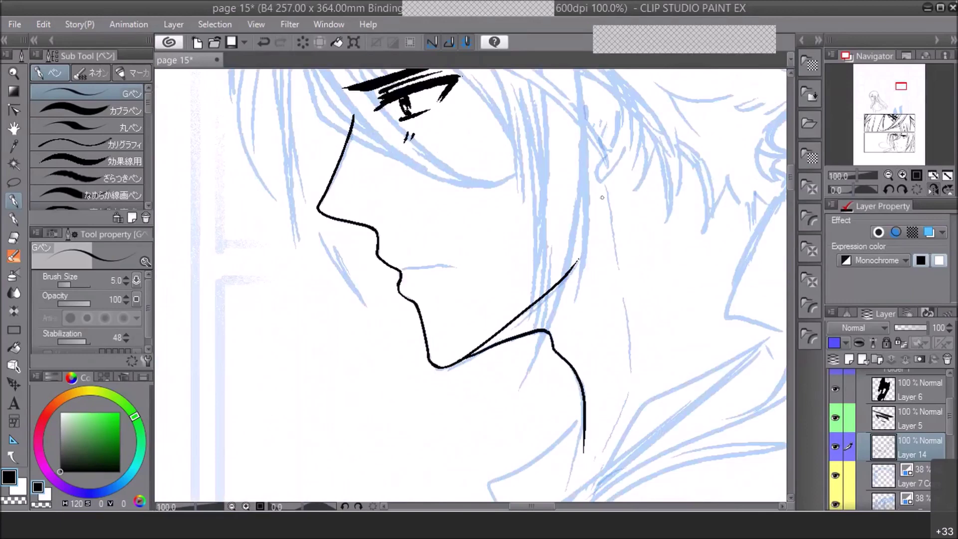
Ink the back neck line from below the earlobe down to the collar
mouse_move(603, 182)
left_mouse_down()
mouse_move(627, 348)
mouse_move(623, 399)
mouse_move(595, 461)
left_mouse_up()
left_click(887, 175)
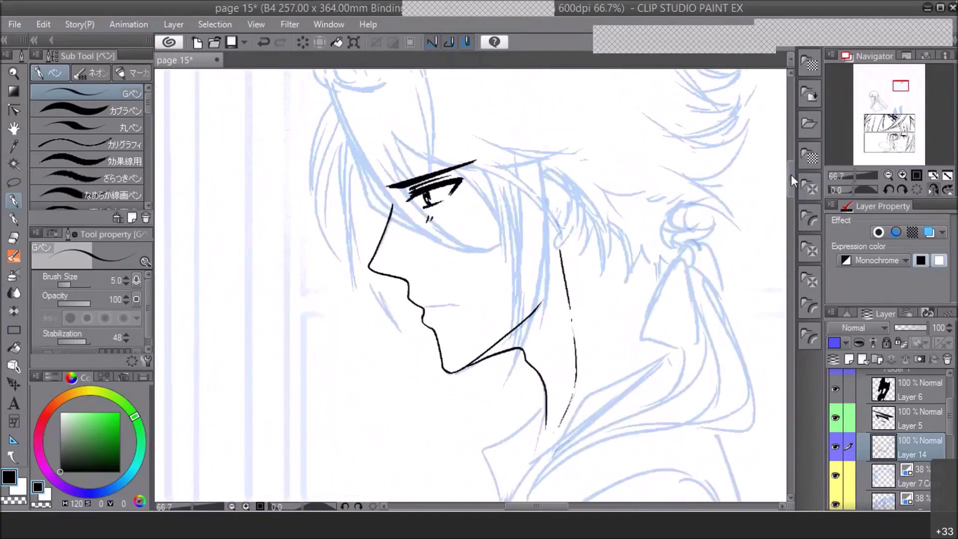
left_click(930, 190)
left_click(887, 189)
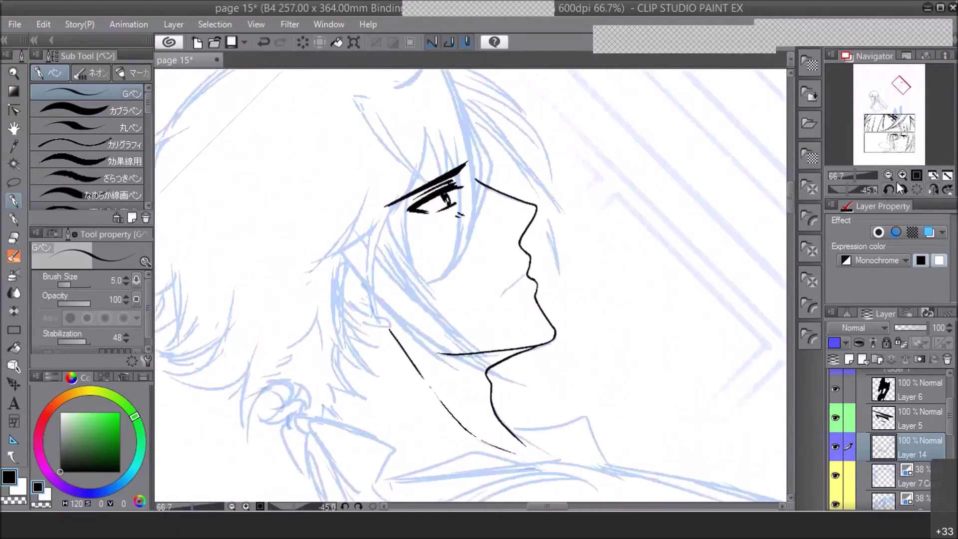
Ink the short mouth line running back from between the lips
left_click(901, 175)
left_click(901, 175)
left_click(901, 190)
left_click_drag(578, 236, 537, 302)
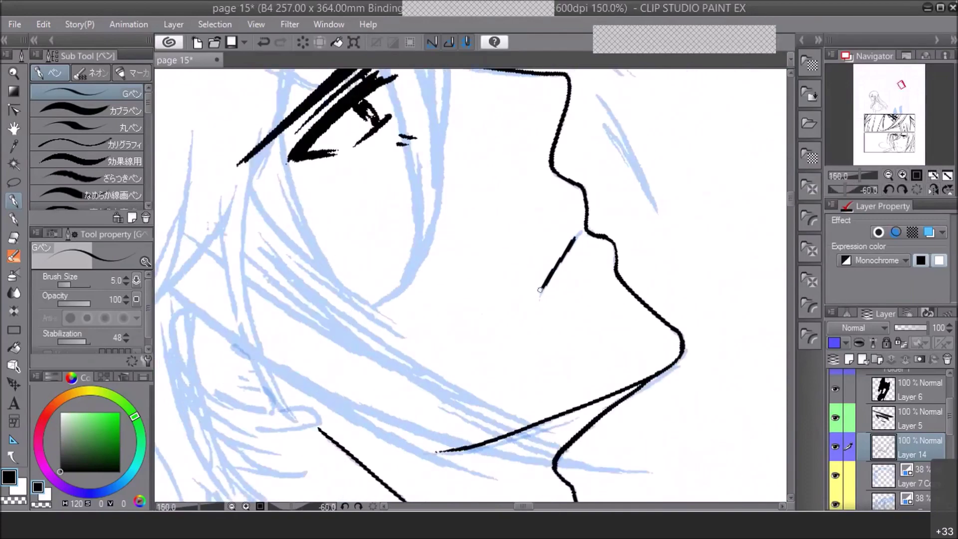
left_click(887, 176)
left_click(887, 175)
left_click(887, 175)
left_click(901, 189)
left_click(902, 189)
left_click(902, 188)
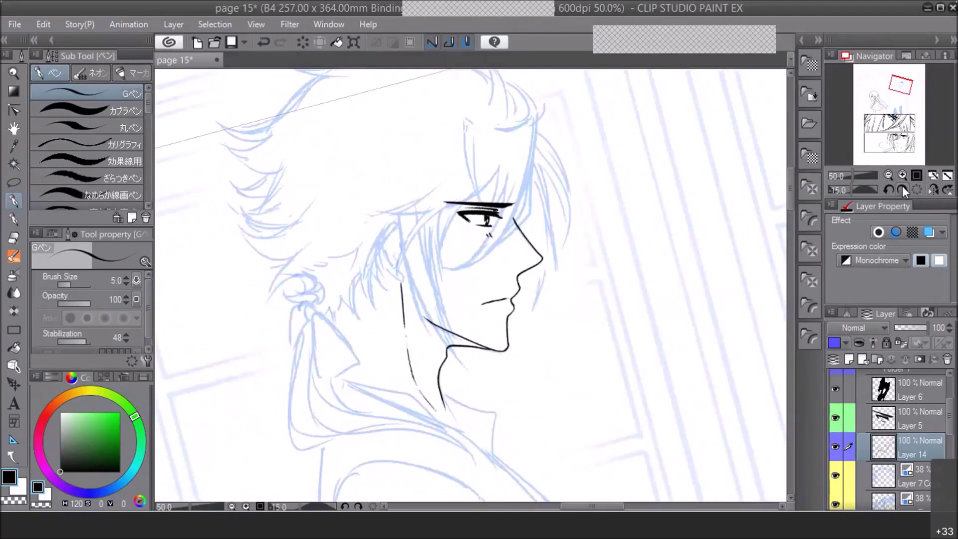
Hide Layer 4 briefly and show it again to check which part of the sketch it holds
scroll(928, 435, "down", 2)
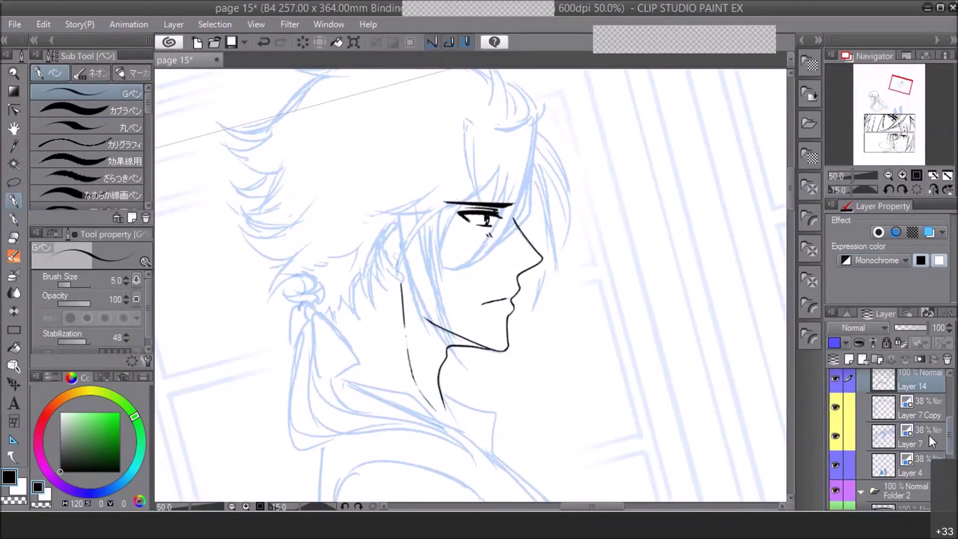
left_click(837, 465)
left_click(836, 466)
Ink the ear's outer contour and its inner fold lines above the back neck line
left_click(904, 187)
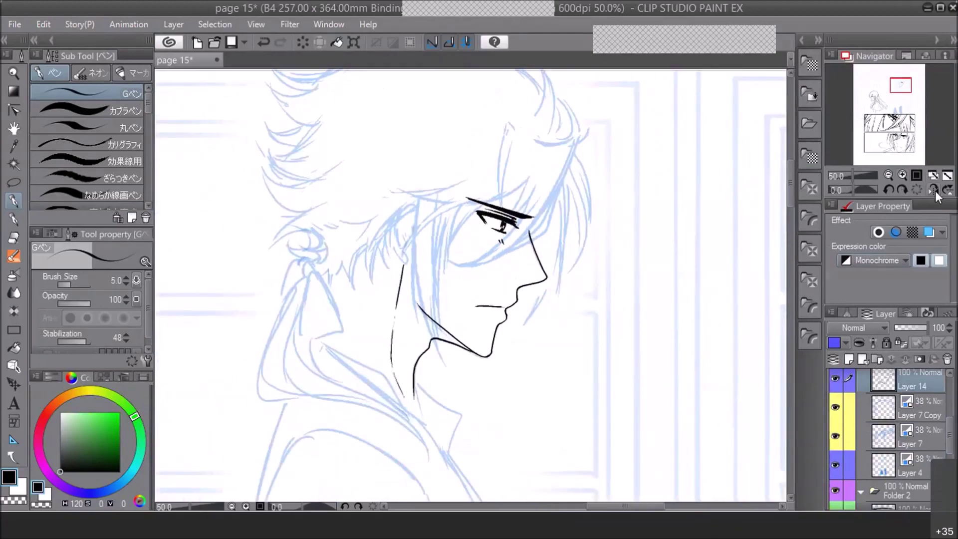
left_click(933, 191)
left_click(901, 174)
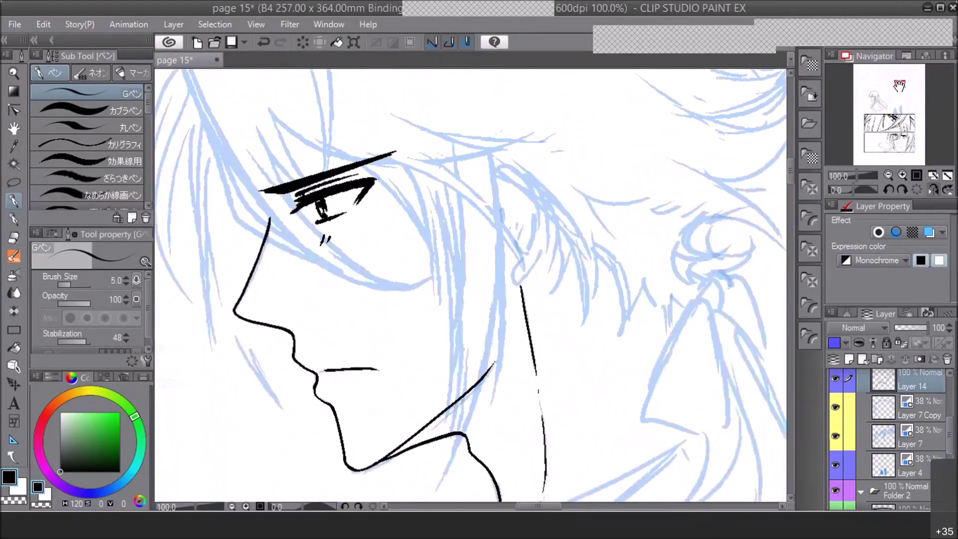
mouse_move(496, 170)
left_mouse_down()
mouse_move(519, 160)
mouse_move(537, 170)
mouse_move(549, 206)
mouse_move(549, 228)
mouse_move(510, 291)
mouse_move(537, 220)
left_mouse_up()
mouse_move(498, 195)
left_mouse_down()
mouse_move(526, 171)
mouse_move(532, 177)
mouse_move(501, 218)
left_mouse_up()
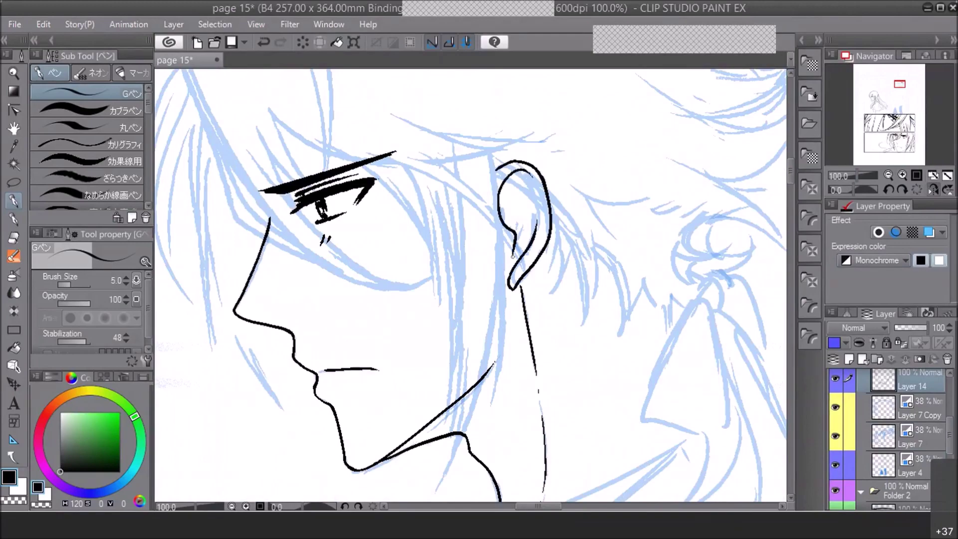
Examine the mirrored profile at several magnifications to judge the ear's shape and placement
left_click(933, 189)
left_click(888, 175)
left_click(889, 176)
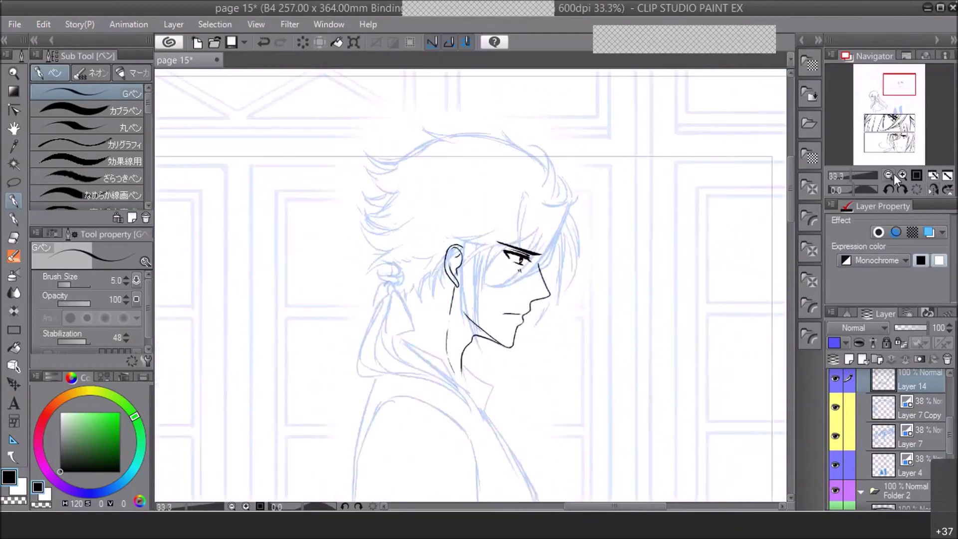
left_click(902, 174)
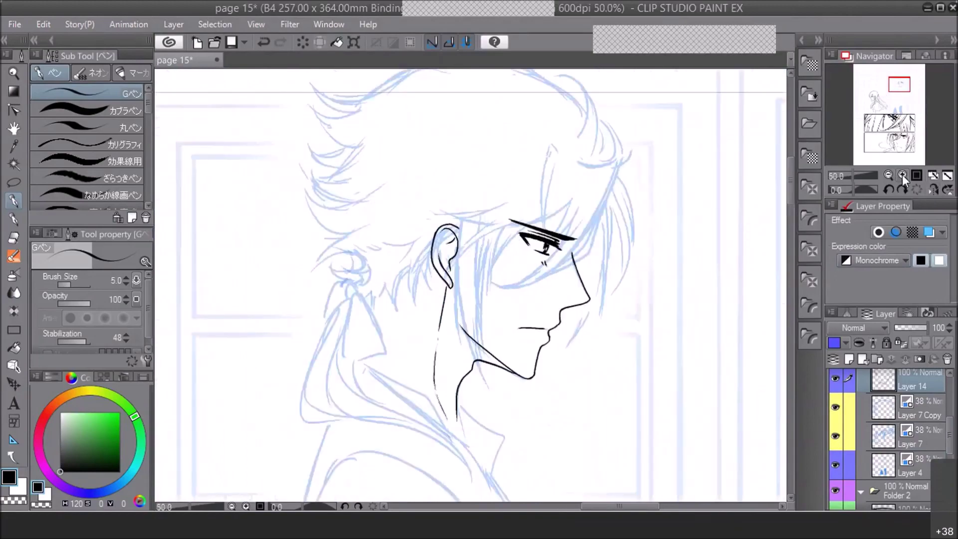
left_click(889, 175)
left_click(889, 175)
left_click(900, 175)
left_click(900, 175)
left_click(900, 174)
left_click(901, 174)
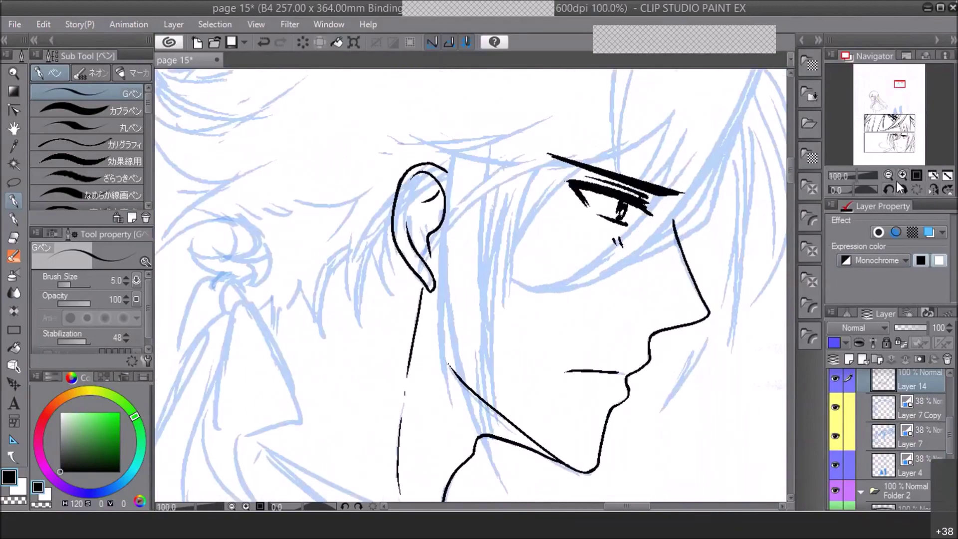
Lasso the inked ear, rotate it slightly with a free transform, apply the change and clear the selection
left_click(14, 183)
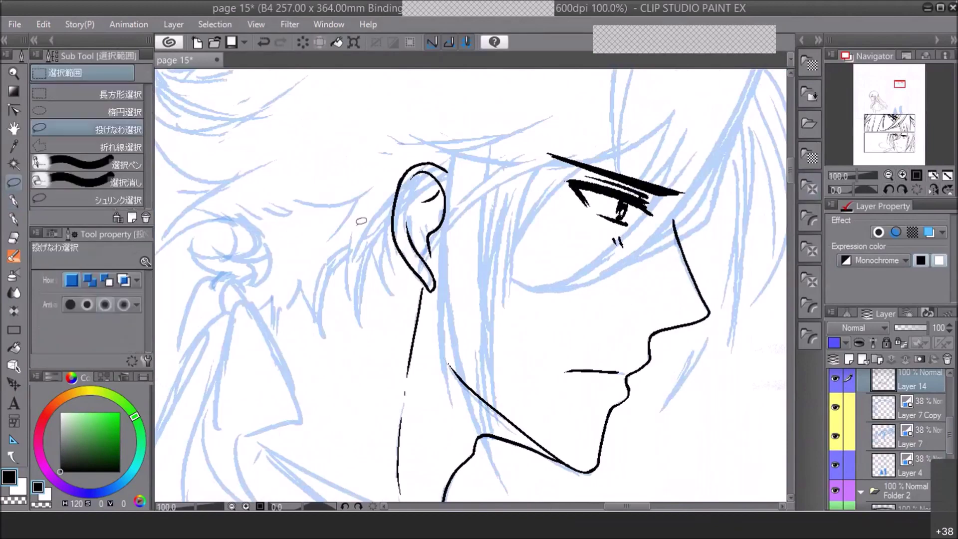
left_click_drag(392, 121, 380, 298)
left_click(307, 331)
left_click_drag(450, 301, 463, 289)
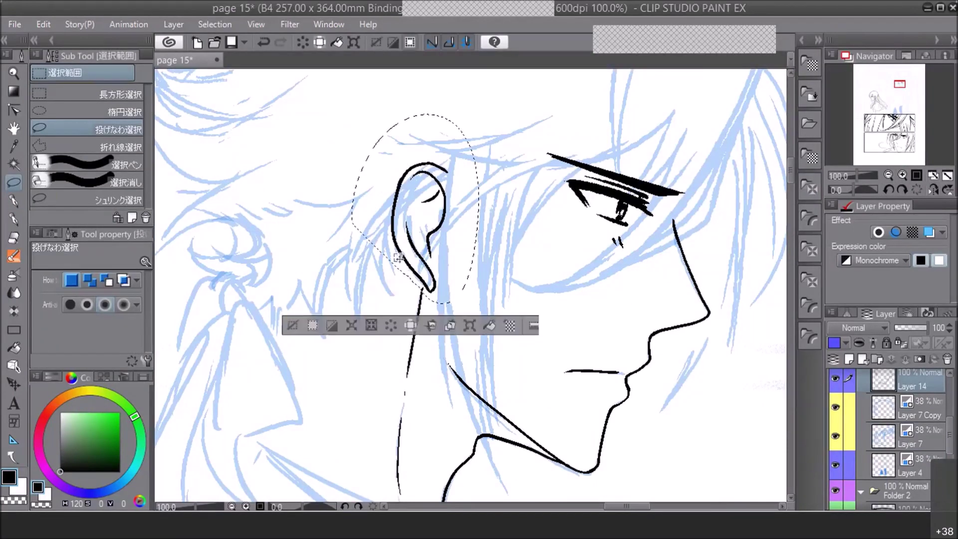
left_click(468, 326)
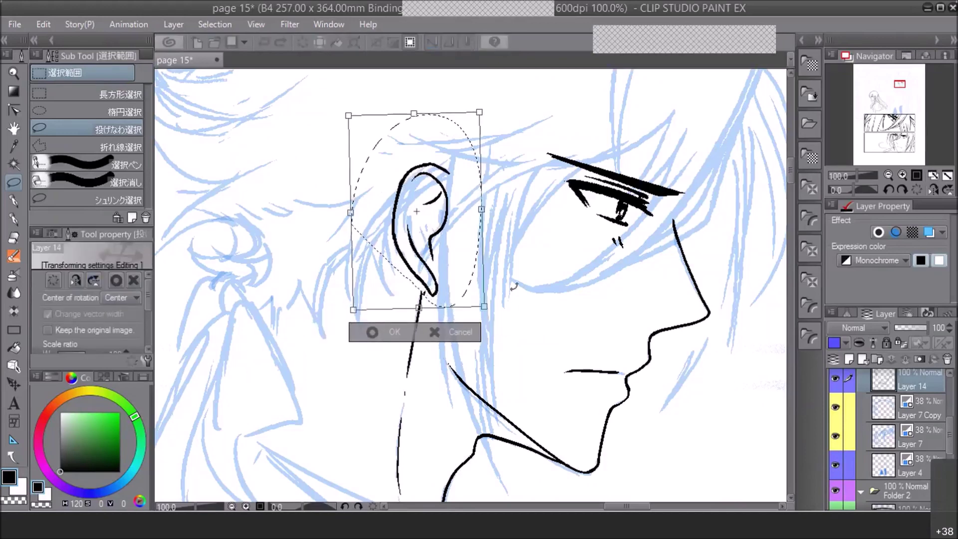
left_click(405, 329)
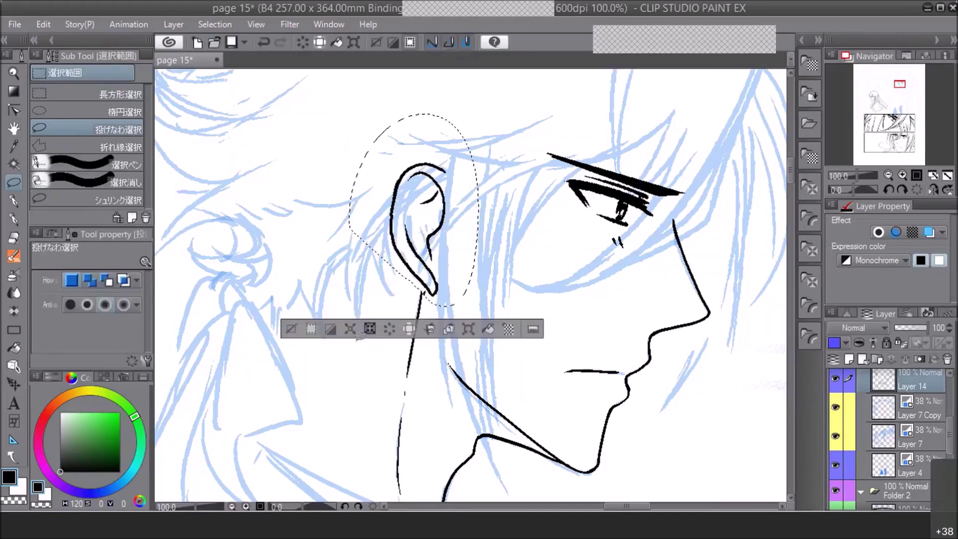
left_click(290, 330)
left_click(888, 174)
left_click(888, 175)
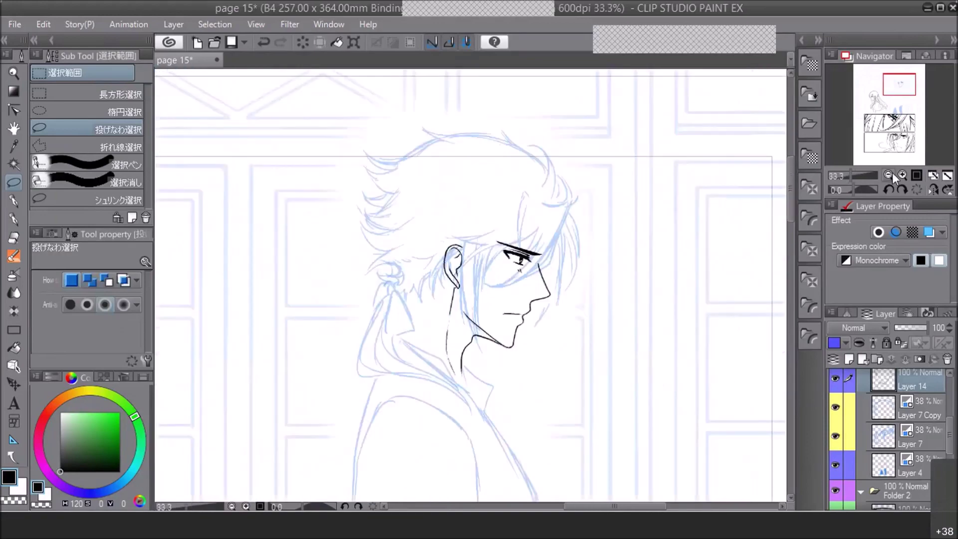
Switch to the しげペン2改[350] pencil at brush size 8.0 and save page 15
left_click(902, 174)
left_click(902, 174)
left_click(14, 220)
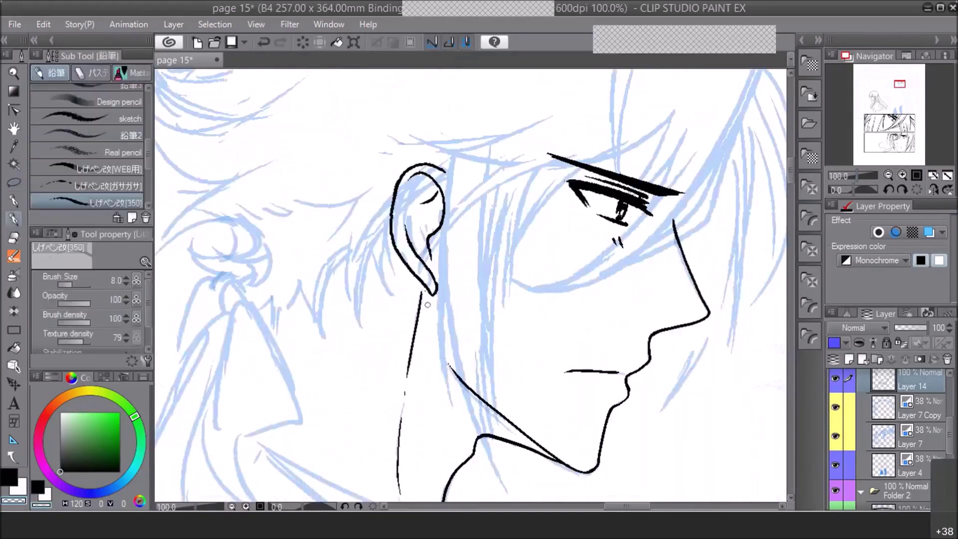
left_click(889, 175)
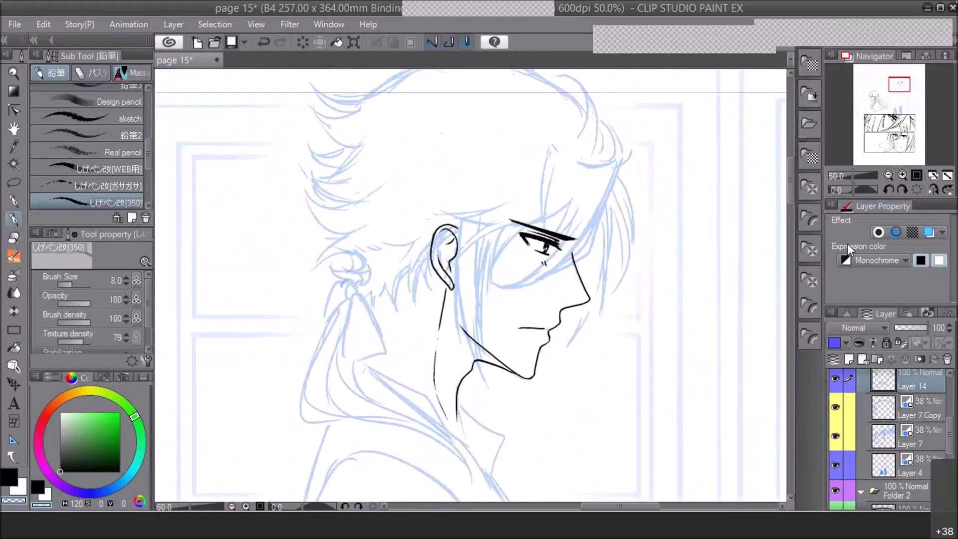
key("ctrl+s")
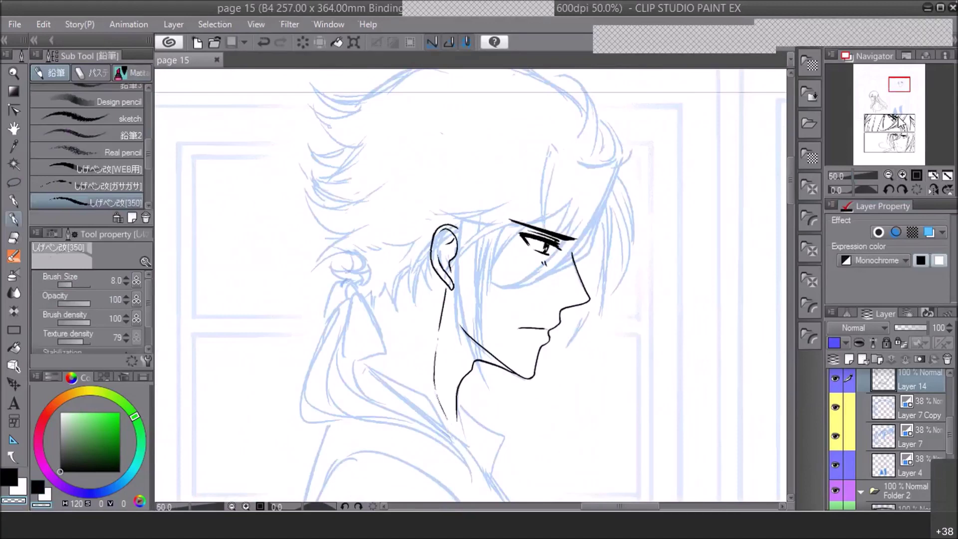
Ink both side edges of the white area below the figure's shirt hem down to the panel border, plus a short crease between them
left_click(892, 177)
left_click_drag(898, 101, 893, 117)
left_click(902, 173)
left_click_drag(426, 205, 432, 224)
key("c")
left_click_drag(424, 201, 489, 415)
left_click_drag(461, 252, 466, 277)
left_click_drag(522, 198, 548, 397)
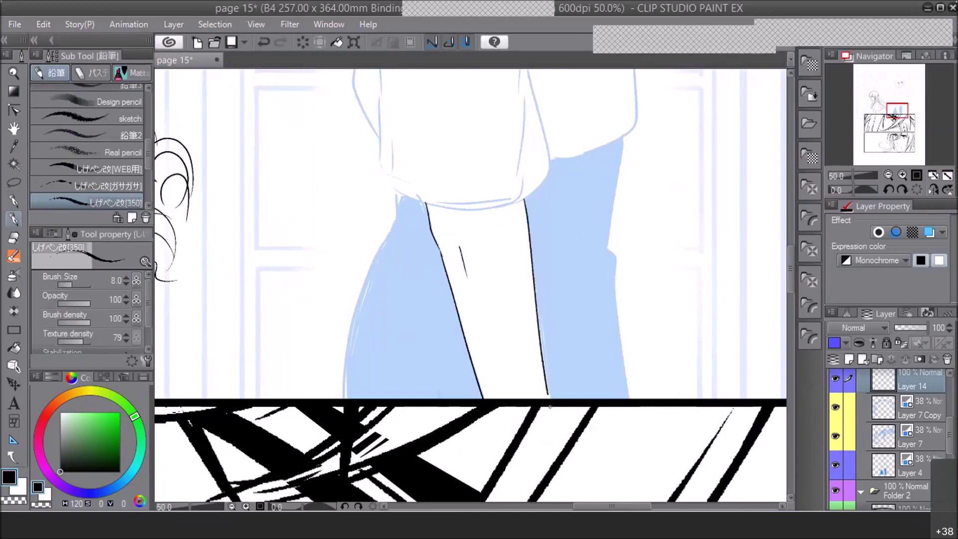
Save page 15 with the newly inked lower-body lines and mirror the view of the head
left_click(888, 174)
left_click_drag(903, 114, 898, 85)
left_click(901, 175)
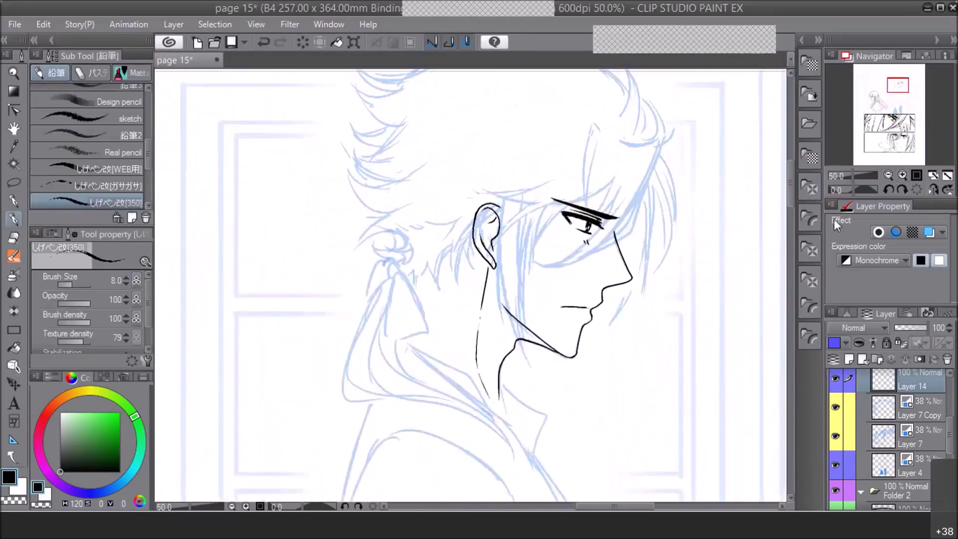
key("ctrl+s")
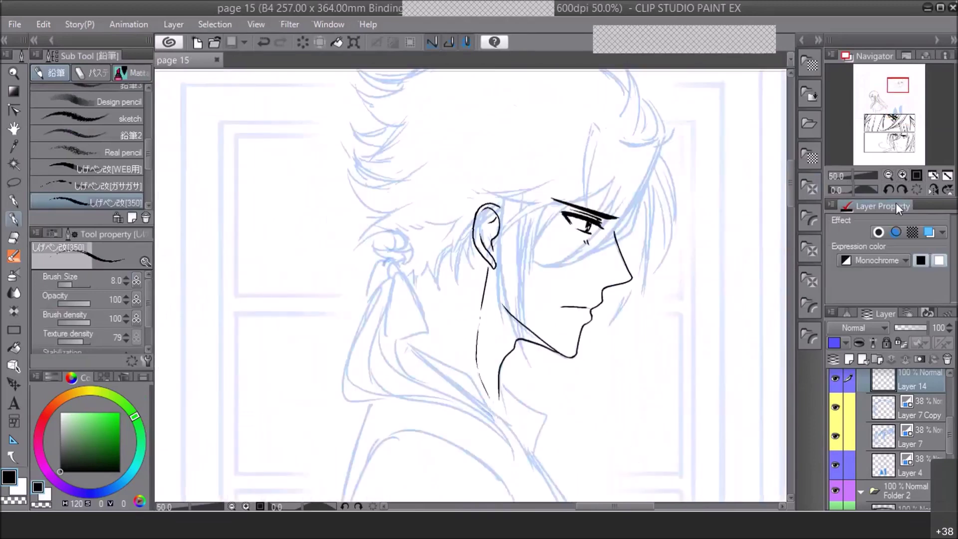
left_click(930, 189)
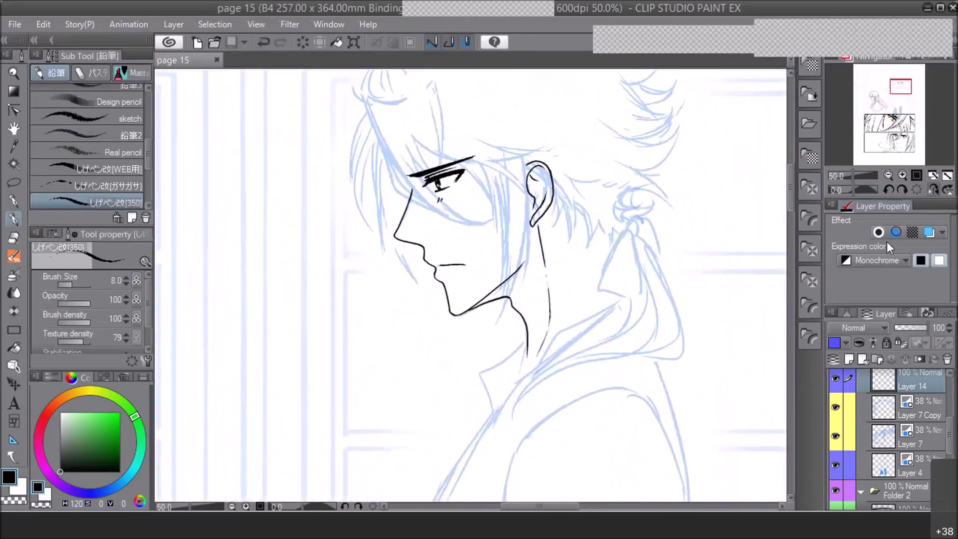
Add a new layer above Layer 14 for the hair and give it a yellow palette colour
left_click(932, 190)
left_click(887, 175)
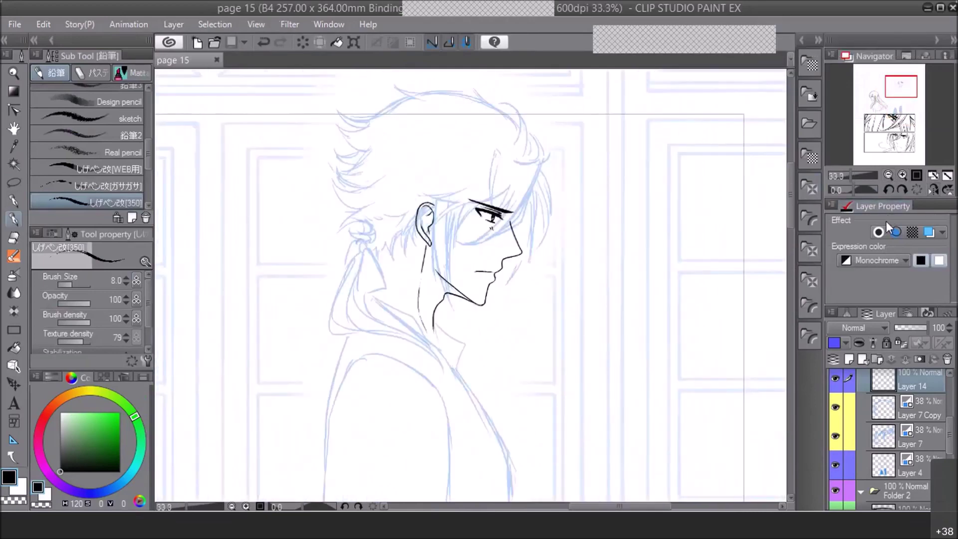
left_click(901, 175)
left_click_drag(901, 90, 899, 87)
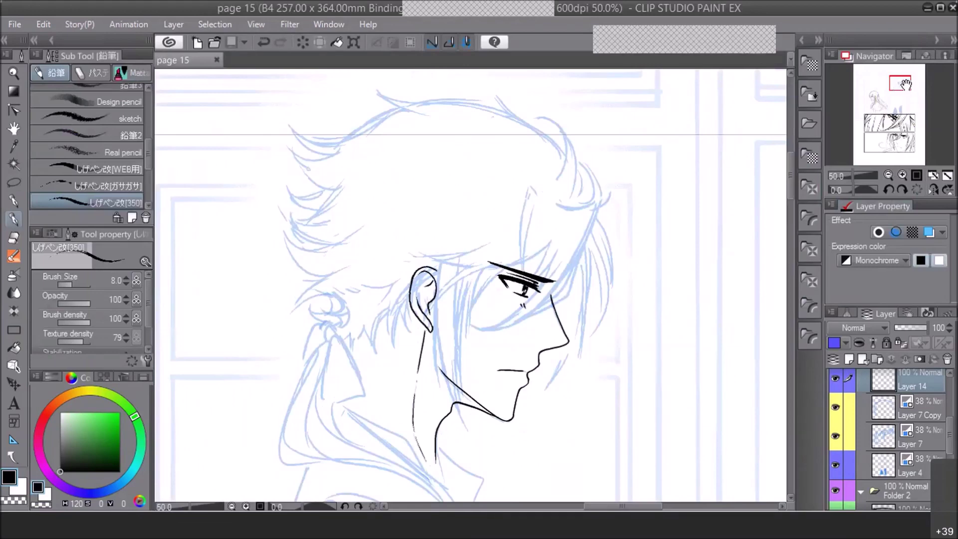
left_click_drag(903, 84, 903, 87)
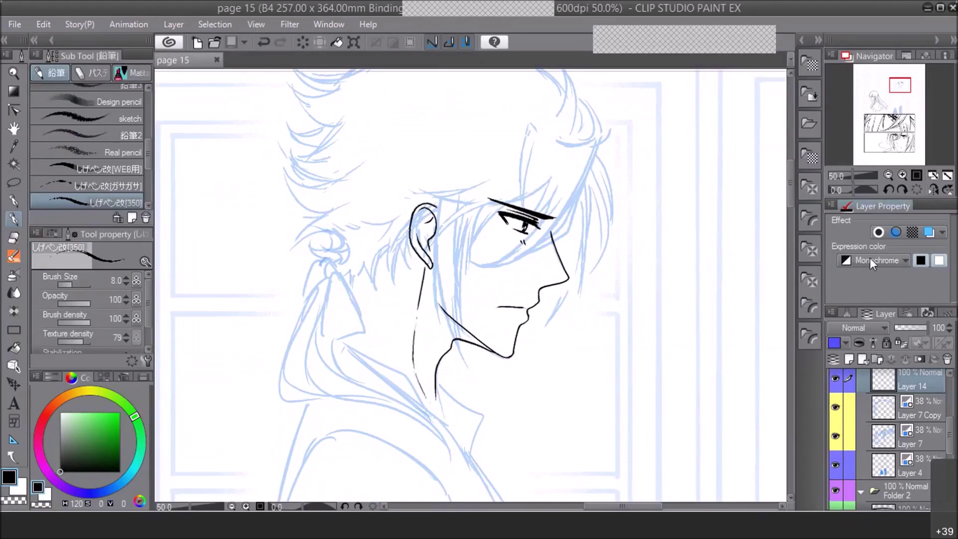
left_click(830, 313)
left_click(718, 24)
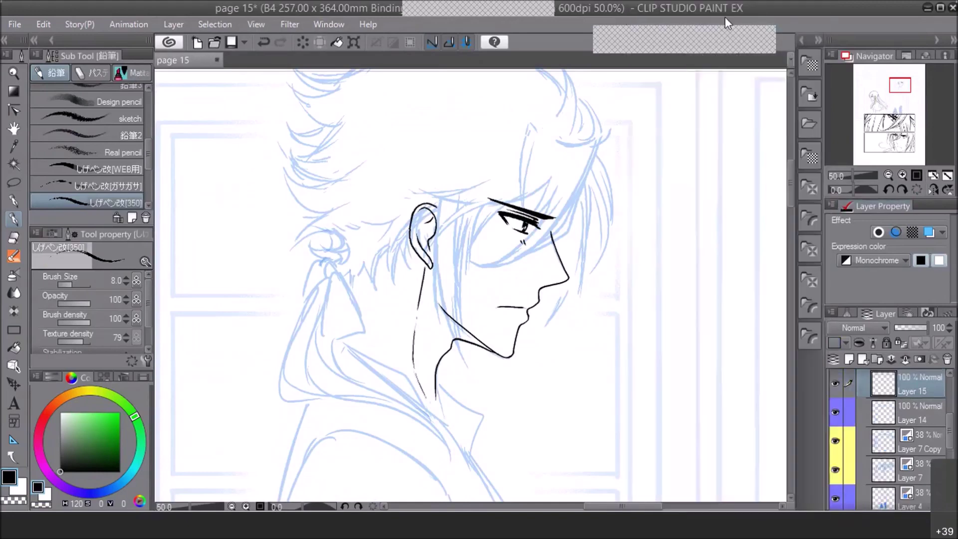
mouse_move(902, 85)
left_mouse_down()
mouse_move(879, 87)
mouse_move(875, 98)
mouse_move(898, 85)
left_mouse_up()
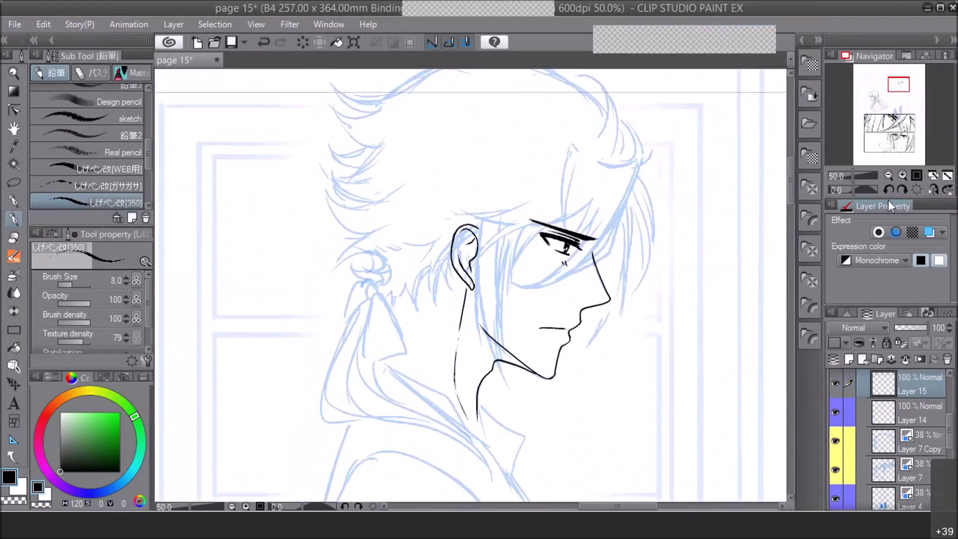
left_click(845, 342)
left_click(892, 417)
Ink the outline of the forelock above the brow, from its raised tip down to the eyebrow, with the inner strand lines
left_click(890, 175)
left_click(900, 175)
left_click_drag(898, 85, 901, 82)
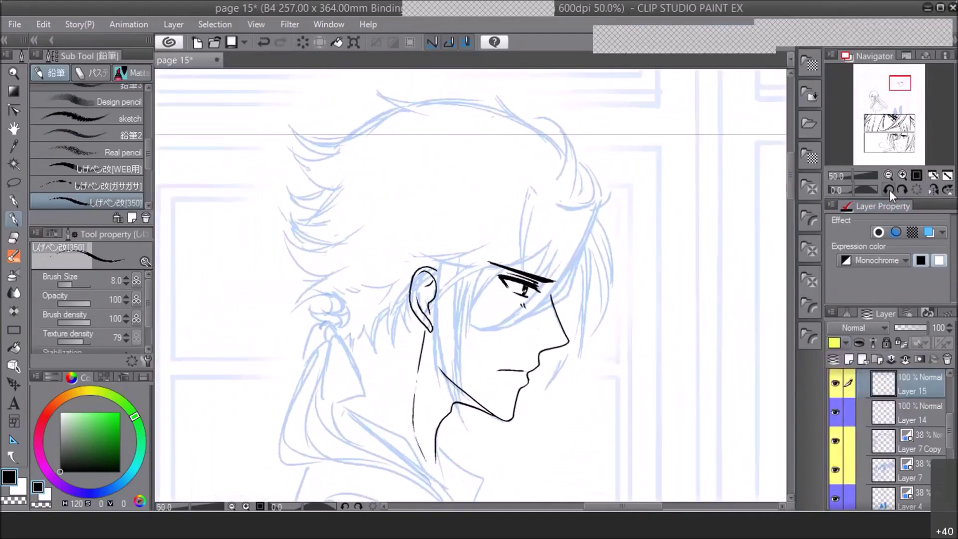
left_click(889, 189)
mouse_move(501, 175)
left_mouse_down()
mouse_move(512, 257)
mouse_move(505, 190)
mouse_move(573, 181)
mouse_move(548, 276)
left_mouse_up()
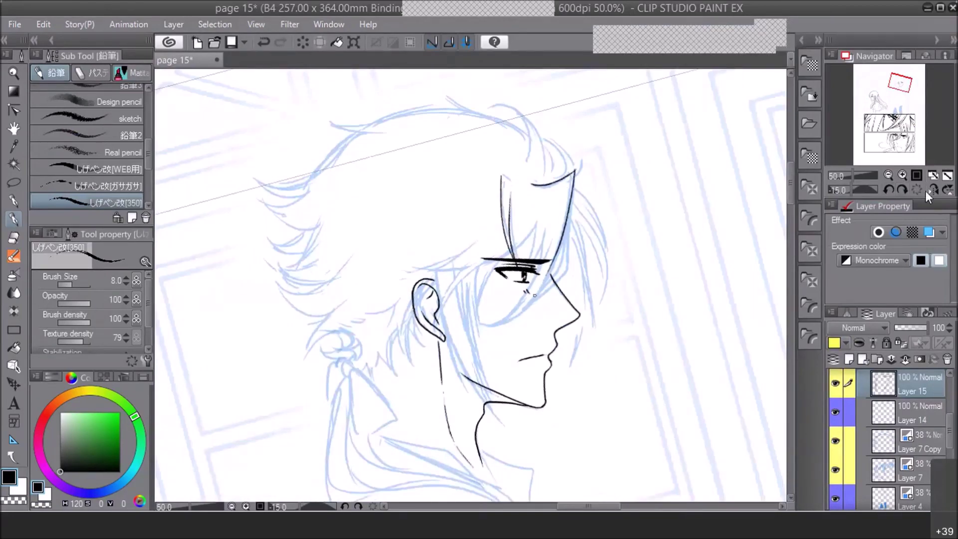
Ink the front bang's edge from the brow past the eye to the cheek, redrawing the stroke for a cleaner line
left_click(926, 190)
left_click(902, 190)
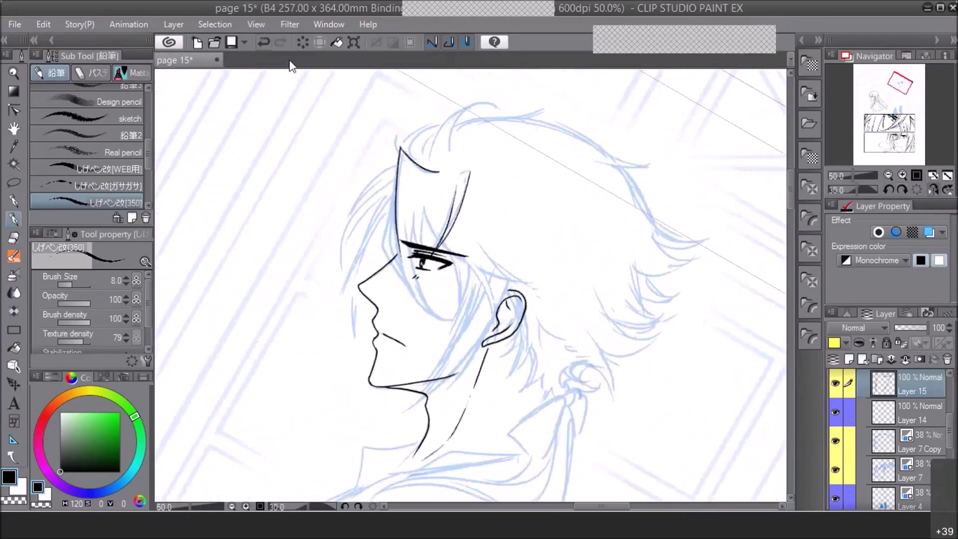
left_click(901, 190)
left_click(901, 175)
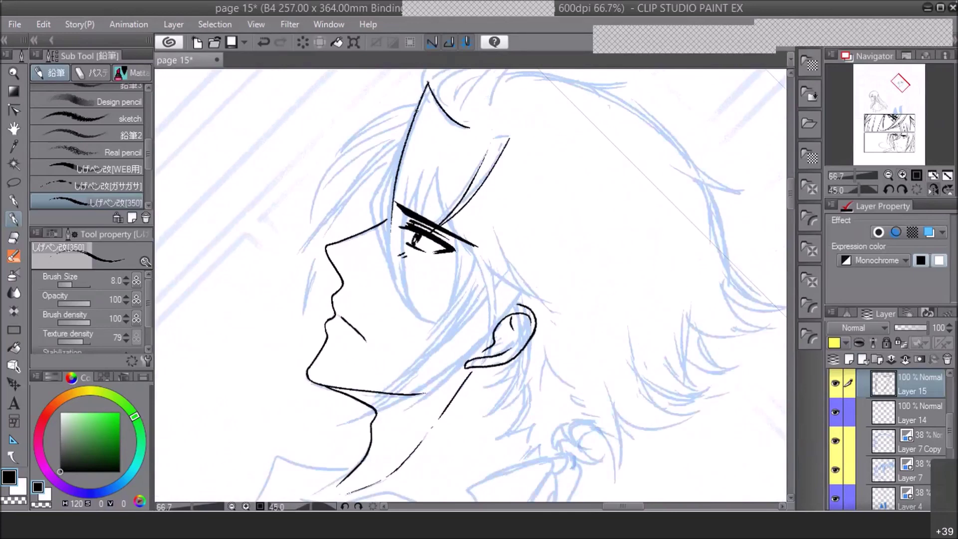
left_click_drag(394, 185, 393, 287)
left_click_drag(388, 219, 422, 317)
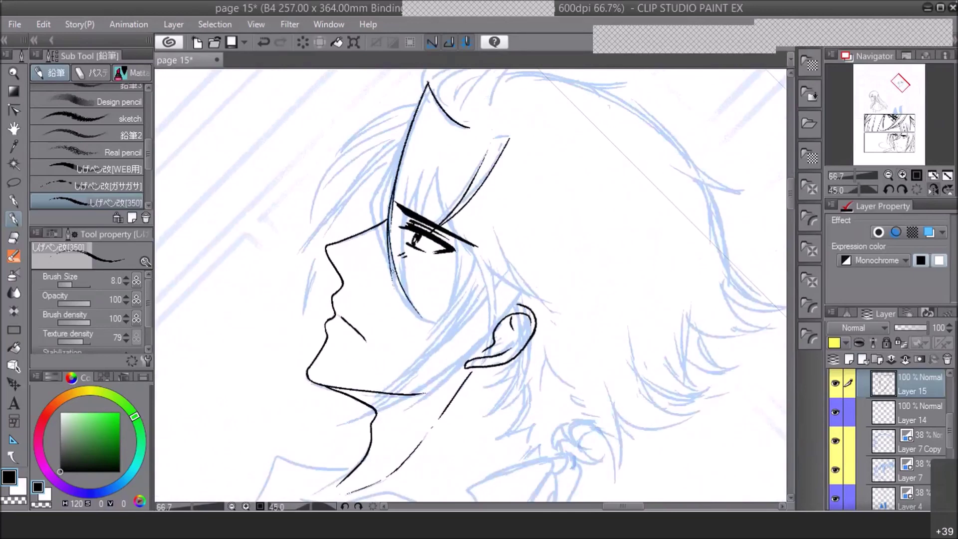
left_click(264, 43)
left_click_drag(387, 249, 419, 321)
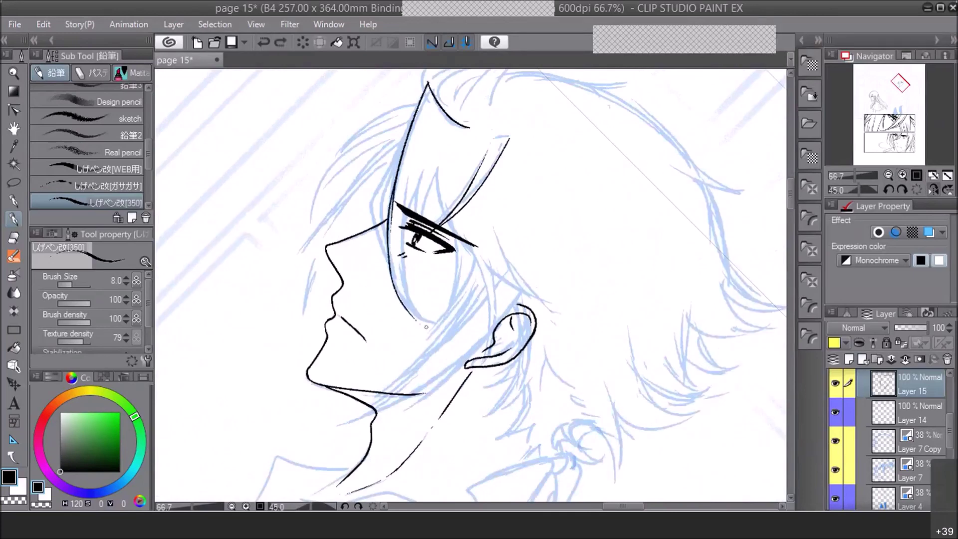
Ink the inner edge of the front bang over the eye and the short pointed tufts above the eyebrow
left_click_drag(408, 181, 418, 323)
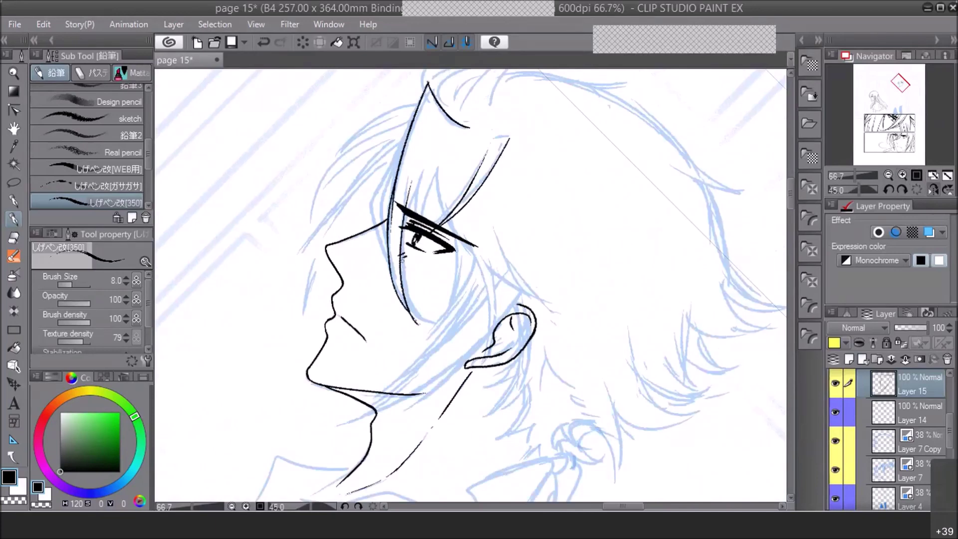
left_click_drag(408, 208, 423, 173)
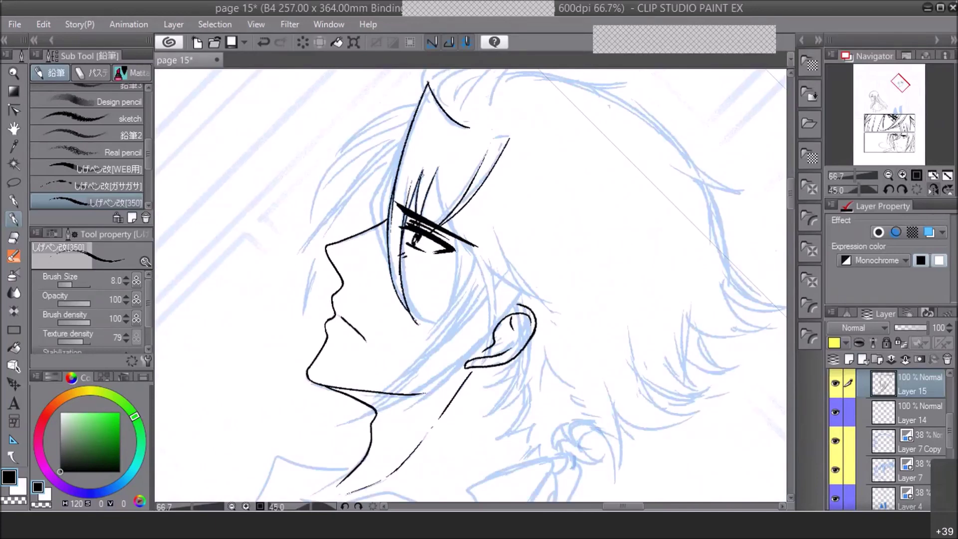
key("c")
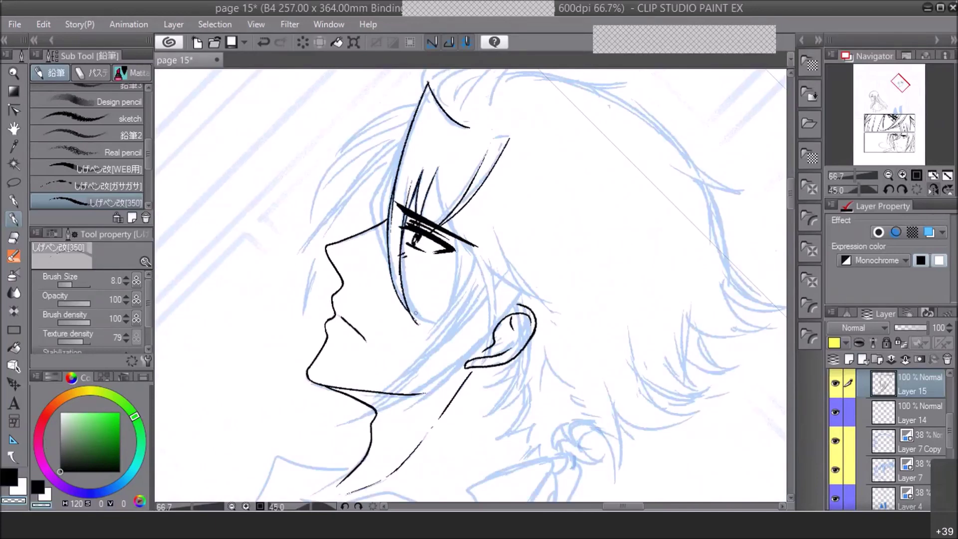
key("c")
Ink a second overlapping strand in front of the bang, curving across the nose bridge and back beneath the eye
mouse_move(412, 123)
left_mouse_down()
mouse_move(368, 216)
mouse_move(389, 278)
left_mouse_up()
mouse_move(396, 167)
left_mouse_down()
mouse_move(373, 212)
mouse_move(388, 273)
left_mouse_up()
left_click_drag(372, 231, 391, 277)
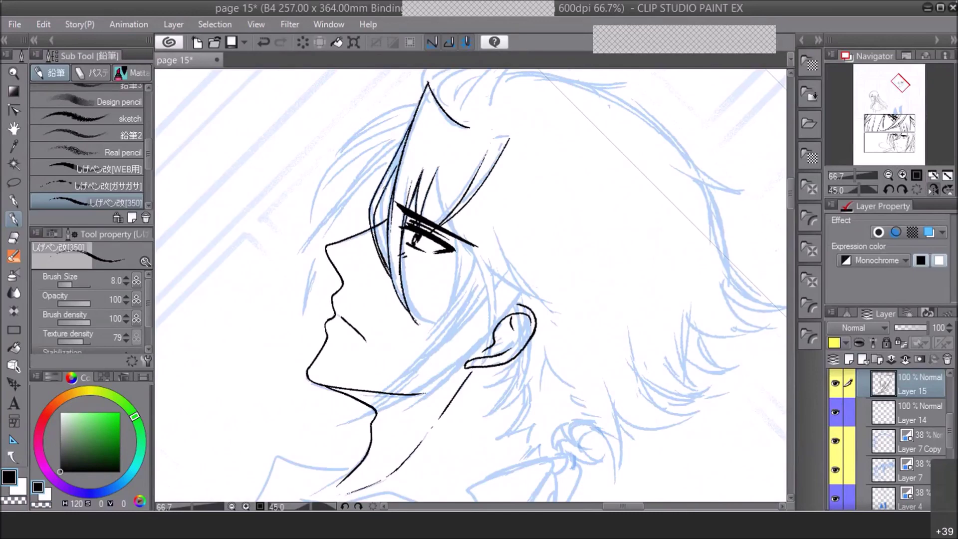
left_click_drag(399, 162, 391, 196)
Ink the temple strands from the brow to the ear and the swept hairs above the ear
left_click(901, 189)
left_click(901, 190)
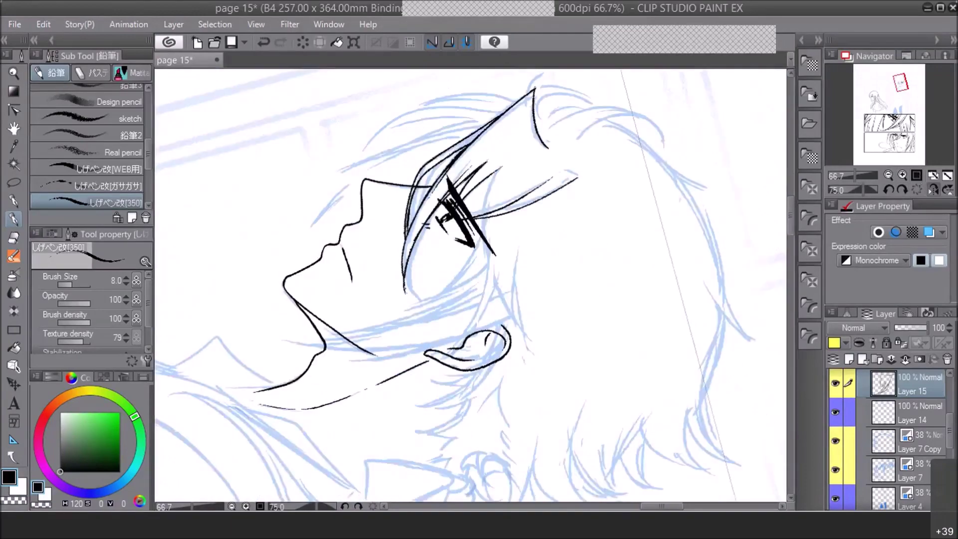
left_click_drag(499, 169, 483, 210)
mouse_move(500, 164)
left_mouse_down()
mouse_move(481, 218)
mouse_move(473, 333)
left_mouse_up()
left_click_drag(484, 259, 460, 346)
left_click_drag(493, 288, 473, 330)
mouse_move(497, 271)
left_mouse_down()
mouse_move(496, 291)
mouse_move(535, 356)
left_mouse_up()
left_click_drag(511, 262, 522, 340)
left_click_drag(518, 235, 552, 359)
left_click_drag(519, 265, 528, 316)
left_click(889, 175)
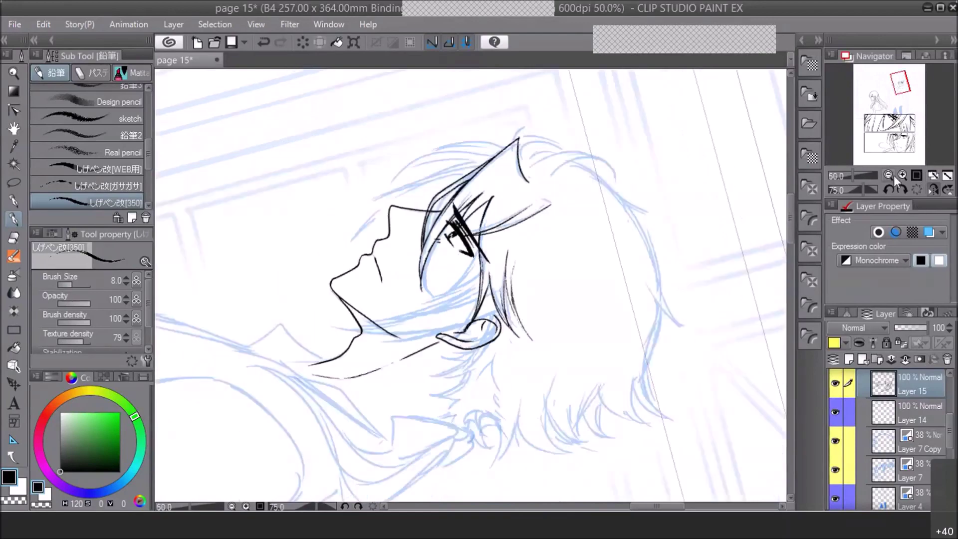
Switch to the Gペン pen, mirror the view back and save page 15
key("p")
left_click(932, 189)
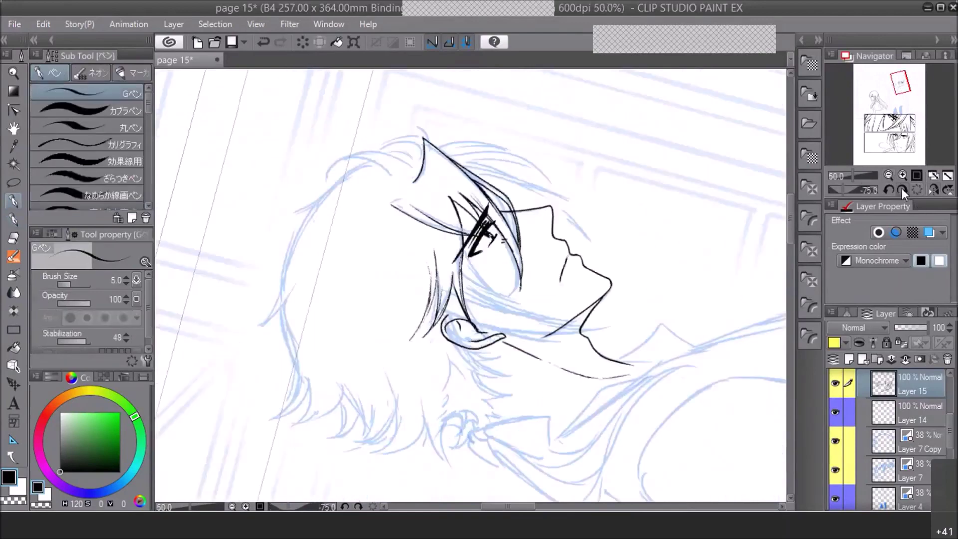
left_click(902, 189)
left_click(902, 189)
left_click(901, 175)
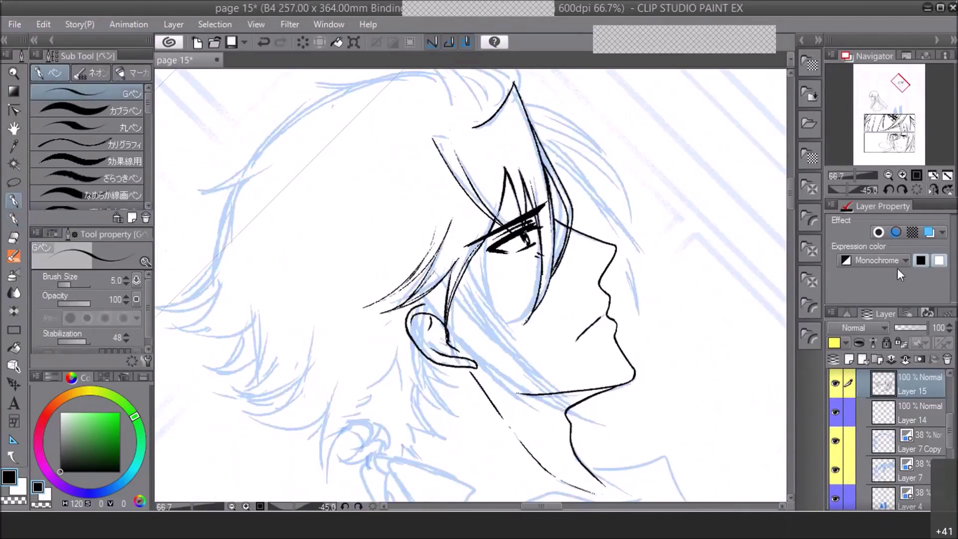
left_click(902, 189)
left_click(902, 189)
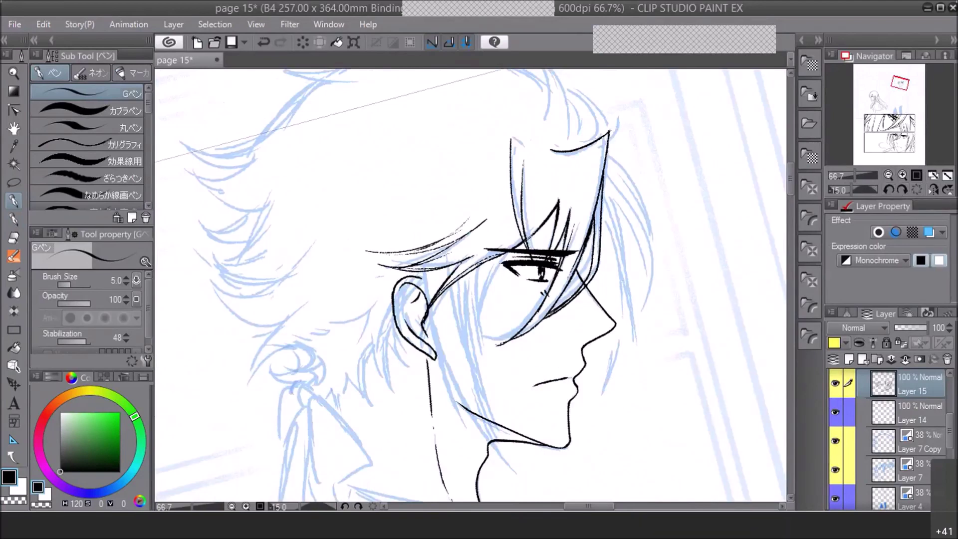
key("ctrl+s")
Ink the front edge of the sidelock, curving from the outer end of the eyebrow down the cheek with overlapping strands
left_click(889, 174)
left_click(902, 188)
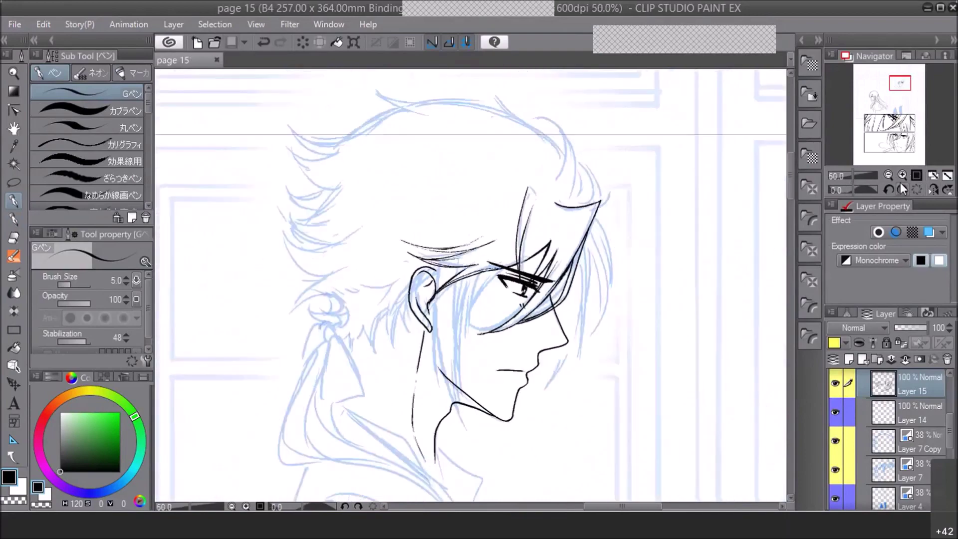
left_click(899, 175)
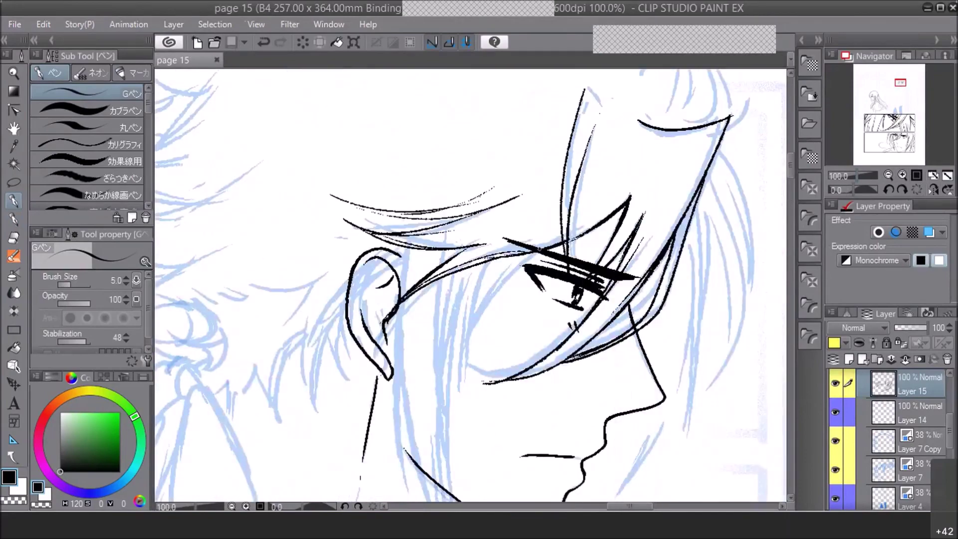
left_click_drag(540, 249, 462, 406)
key("ctrl+z")
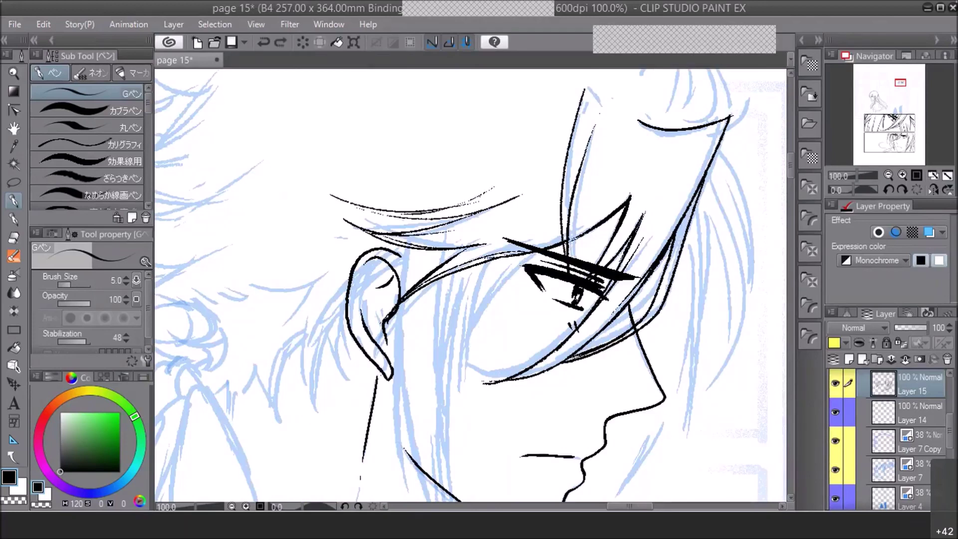
mouse_move(541, 251)
left_mouse_down()
mouse_move(479, 319)
mouse_move(459, 412)
left_mouse_up()
mouse_move(479, 279)
left_mouse_down()
mouse_move(459, 359)
mouse_move(453, 334)
mouse_move(455, 367)
left_mouse_up()
left_click_drag(463, 303, 451, 406)
left_click_drag(459, 323, 450, 464)
left_click(888, 175)
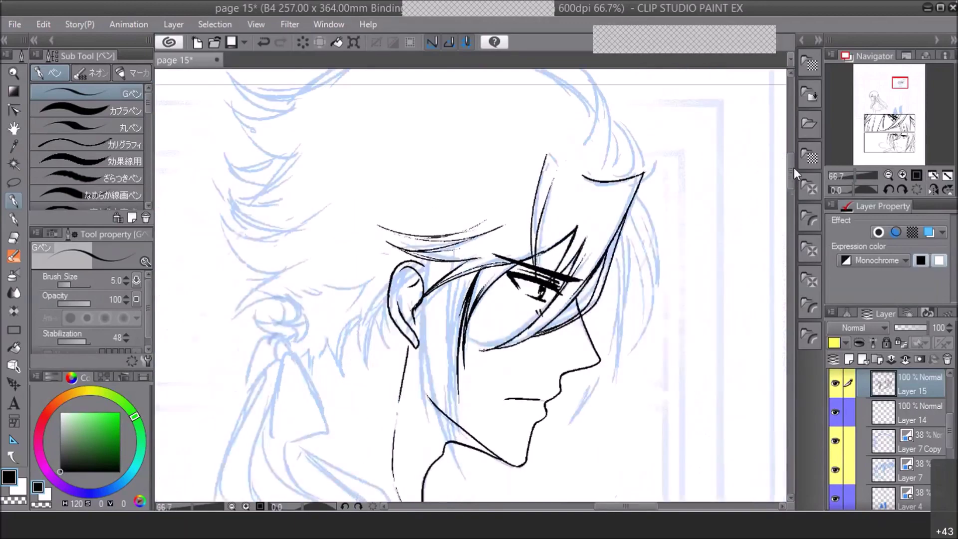
Ink the long sidelock strands in front of the ear, tapering to pointed tips just below the jawline
left_click(901, 189)
left_click_drag(456, 182, 434, 230)
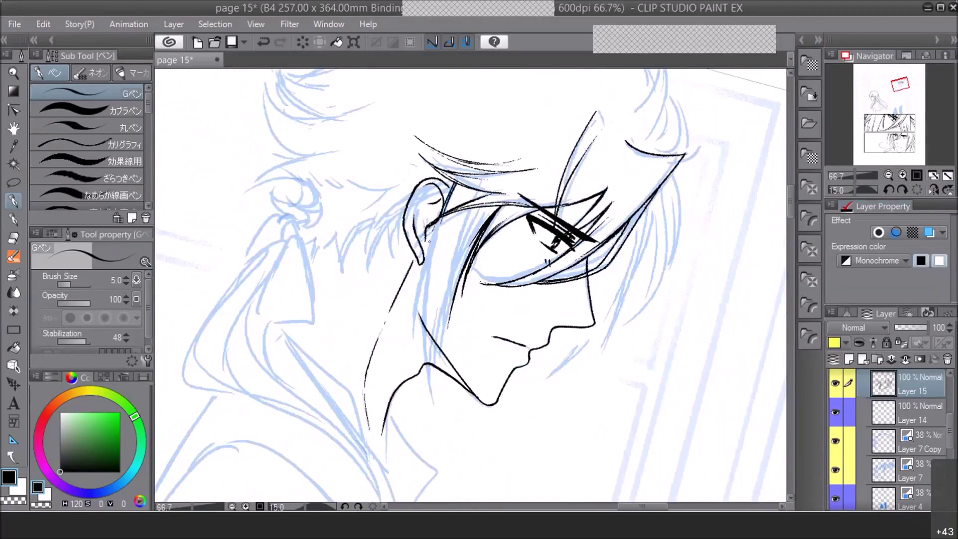
left_click_drag(449, 195, 414, 299)
left_click_drag(433, 236, 408, 351)
mouse_move(428, 262)
left_mouse_down()
mouse_move(410, 359)
mouse_move(410, 343)
mouse_move(420, 388)
left_mouse_up()
left_click_drag(420, 325, 434, 409)
left_click_drag(440, 303, 429, 378)
left_click_drag(453, 276, 430, 387)
left_click_drag(448, 318, 438, 383)
left_click_drag(453, 293, 443, 346)
left_click_drag(482, 208, 438, 289)
left_click_drag(480, 188, 432, 291)
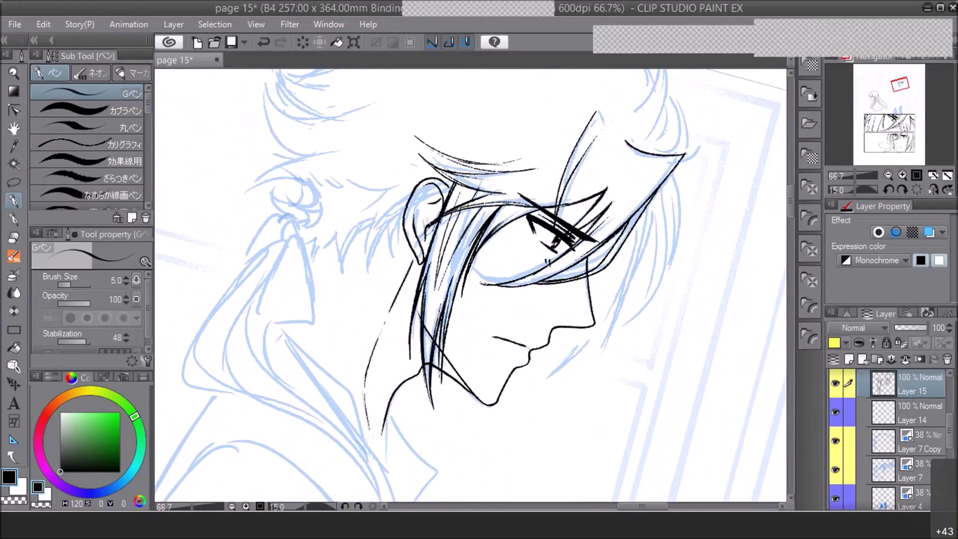
Ink the short curved strokes behind the top of the ear and the first tuft along its back edge, saving page 15
left_click(890, 176)
left_click(890, 176)
left_click(889, 189)
left_click(902, 174)
left_click(901, 175)
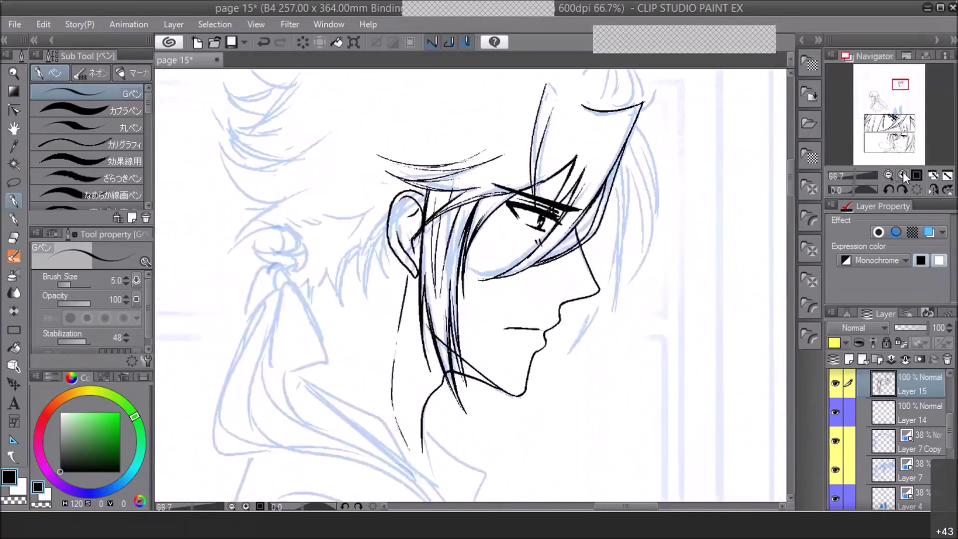
left_click_drag(317, 198, 366, 213)
left_click_drag(310, 189, 368, 207)
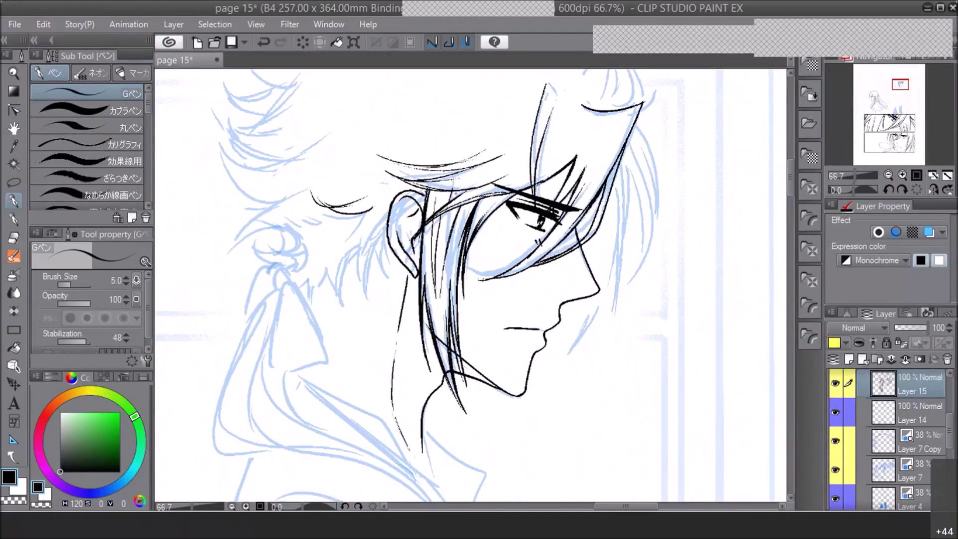
left_click_drag(388, 235, 388, 286)
left_click_drag(376, 243, 388, 286)
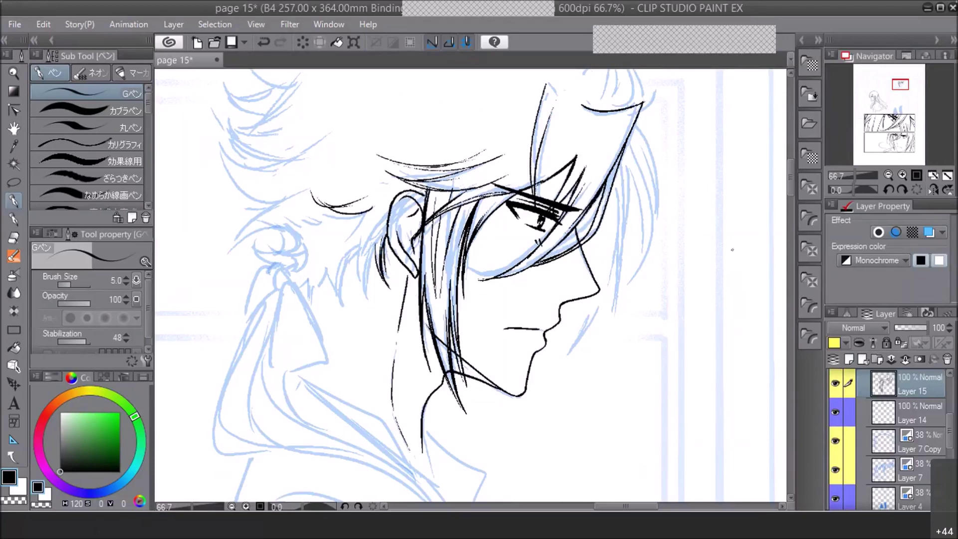
left_click(231, 42)
Ink the next pointed tuft of nape hair behind the ear, redrawing its first stroke
left_click_drag(375, 243, 361, 319)
key("ctrl+z")
left_click_drag(361, 233, 356, 300)
left_click_drag(371, 265, 360, 321)
left_click_drag(366, 235, 369, 317)
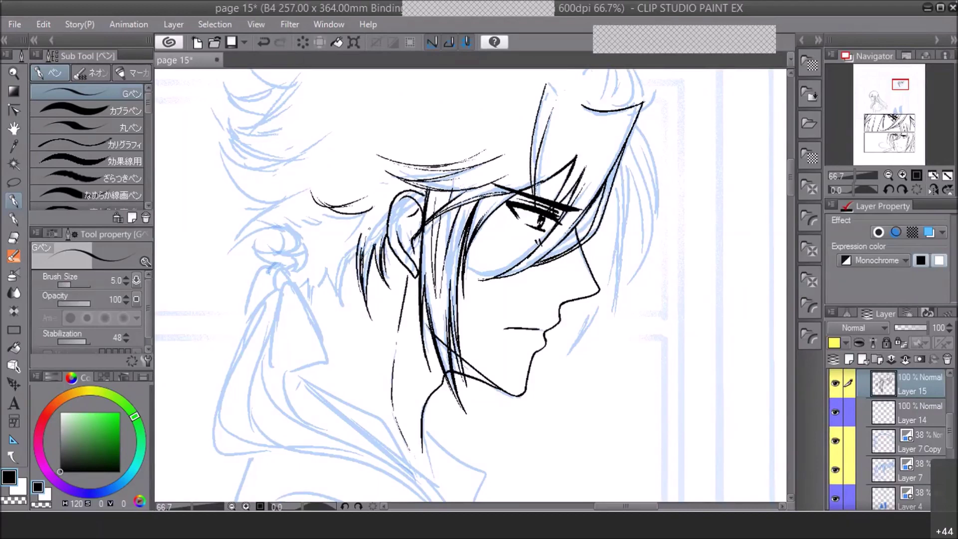
Ink the remaining nape tufts toward the hair tie, plus small curved strands at its base and a short hair near the ear
left_click(890, 177)
left_click(900, 176)
left_click_drag(358, 246, 341, 315)
left_click_drag(337, 253, 342, 316)
left_click_drag(336, 257, 349, 326)
mouse_move(334, 255)
left_mouse_down()
mouse_move(327, 299)
mouse_move(341, 315)
left_mouse_up()
mouse_move(328, 276)
left_mouse_down()
mouse_move(301, 297)
mouse_move(308, 282)
left_mouse_up()
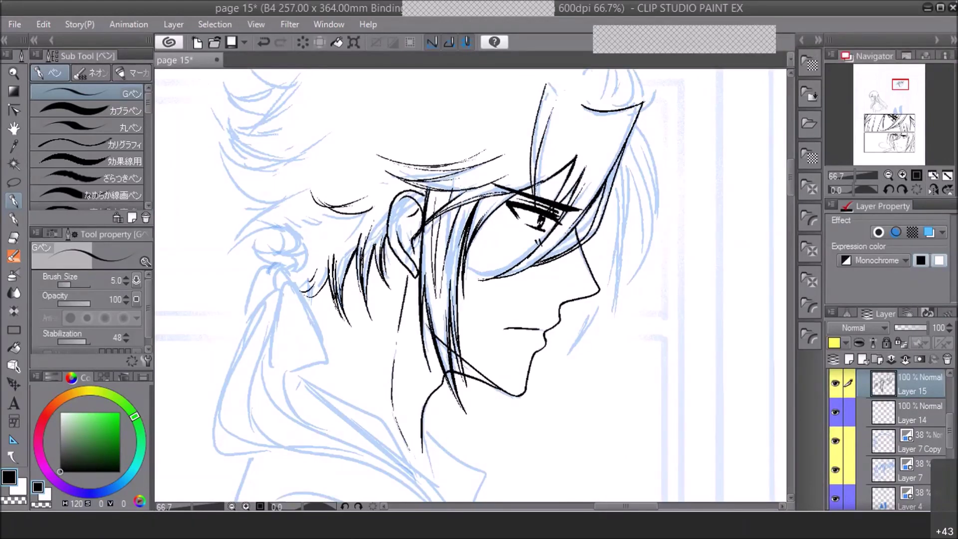
left_click_drag(357, 241, 368, 214)
left_click(888, 175)
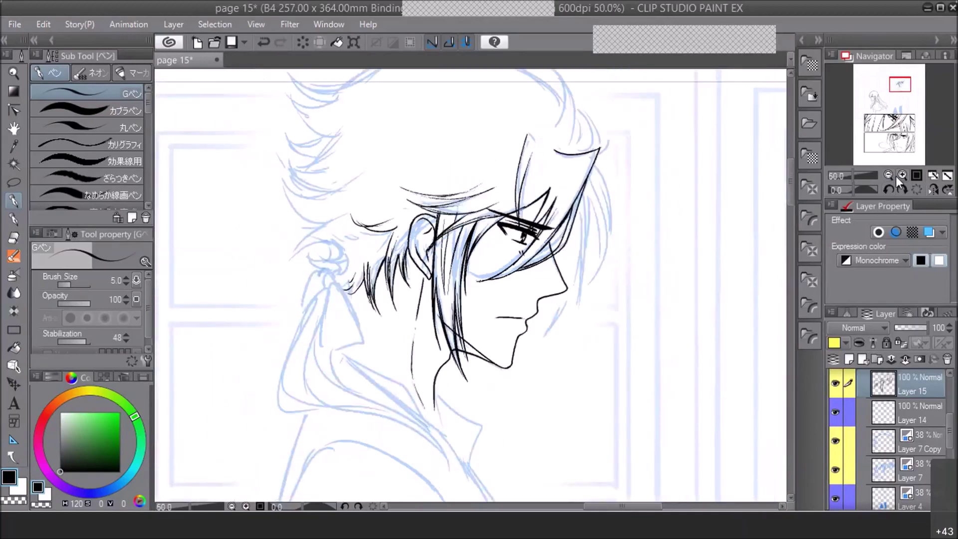
Ink the round loop of the hair tie and the pointed strands of hair curving just above it
left_click(897, 176)
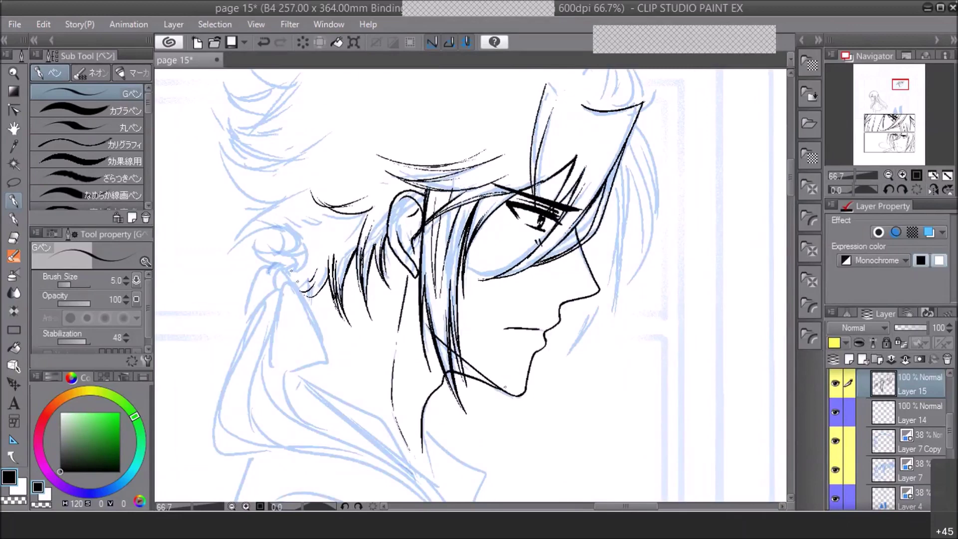
mouse_move(277, 264)
left_mouse_down()
mouse_move(254, 249)
mouse_move(271, 254)
mouse_move(282, 242)
mouse_move(253, 248)
mouse_move(282, 246)
left_mouse_up()
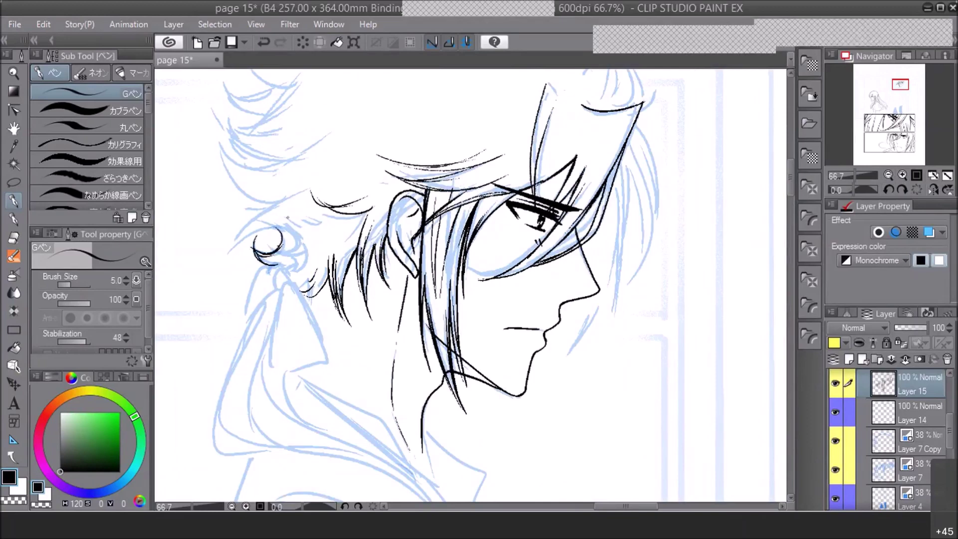
left_click(890, 175)
left_click(902, 175)
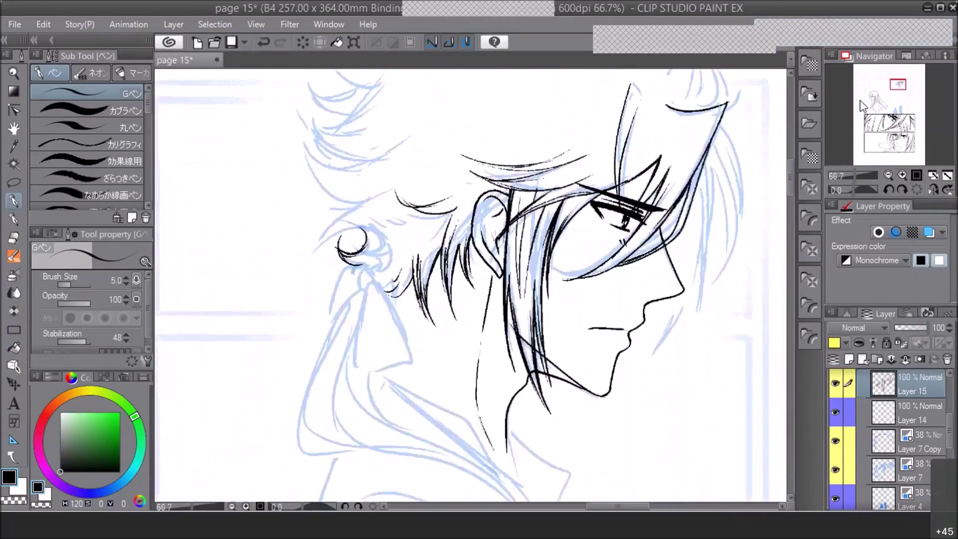
mouse_move(368, 227)
left_mouse_down()
mouse_move(309, 255)
mouse_move(367, 201)
left_mouse_up()
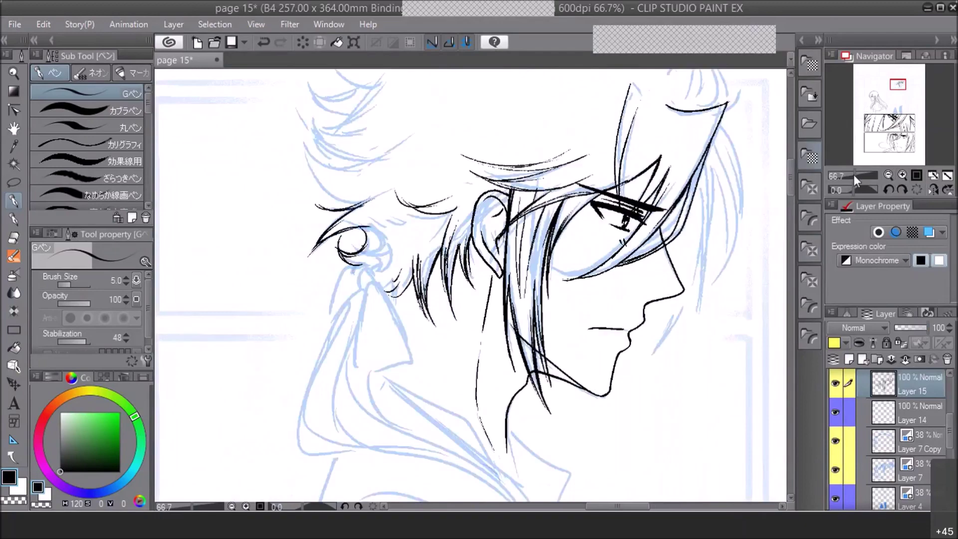
left_click(889, 175)
left_click(902, 175)
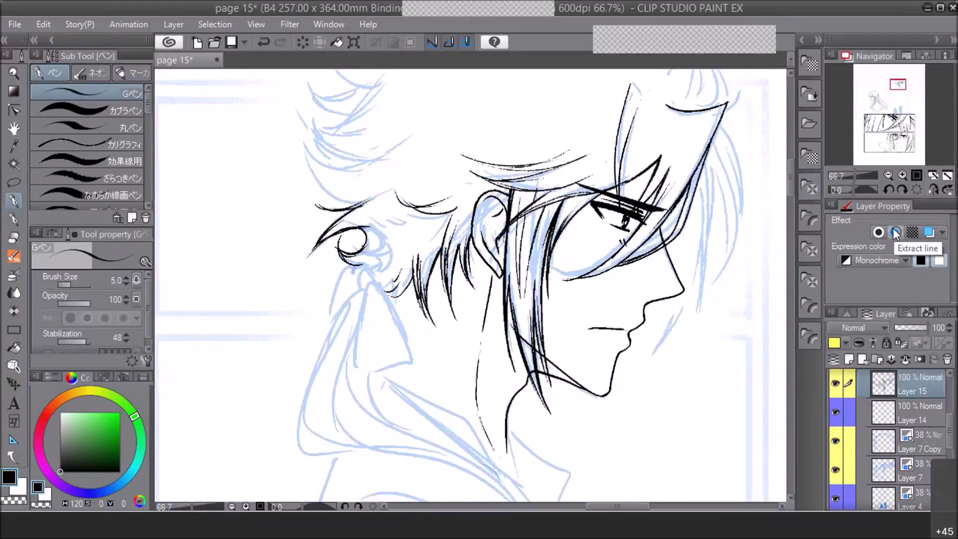
Ink the large curved tuft at the back of the head, directly above the hair tie
left_click_drag(896, 90, 897, 87)
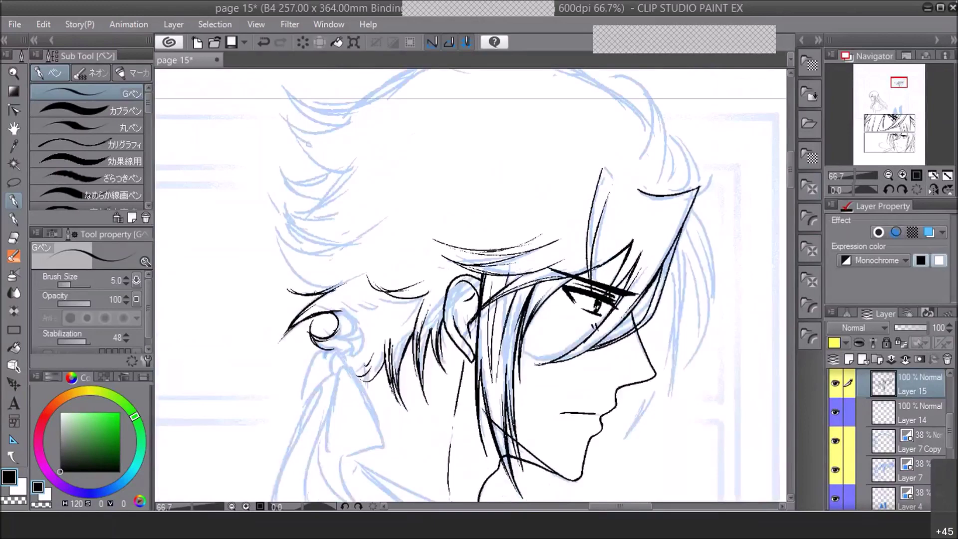
left_click(900, 189)
left_click(900, 190)
mouse_move(322, 175)
left_mouse_down()
mouse_move(336, 212)
mouse_move(330, 206)
left_mouse_up()
mouse_move(328, 138)
left_mouse_down()
mouse_move(323, 177)
mouse_move(334, 209)
left_mouse_up()
mouse_move(329, 139)
left_mouse_down()
mouse_move(325, 174)
mouse_move(399, 186)
mouse_move(411, 175)
left_mouse_up()
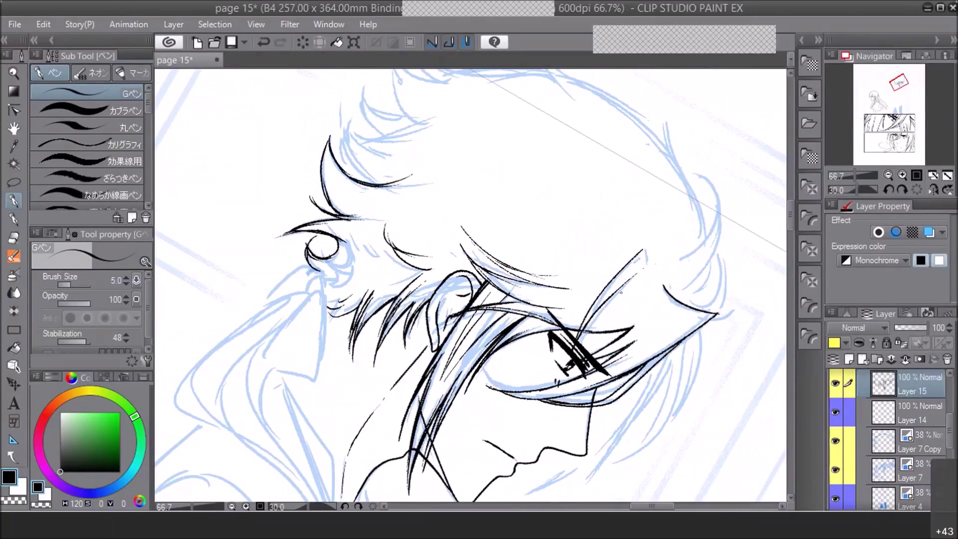
Reinforce the large back tuft and ink the first curved strokes of the tuft above it
left_click(888, 175)
left_click(887, 175)
left_click(888, 189)
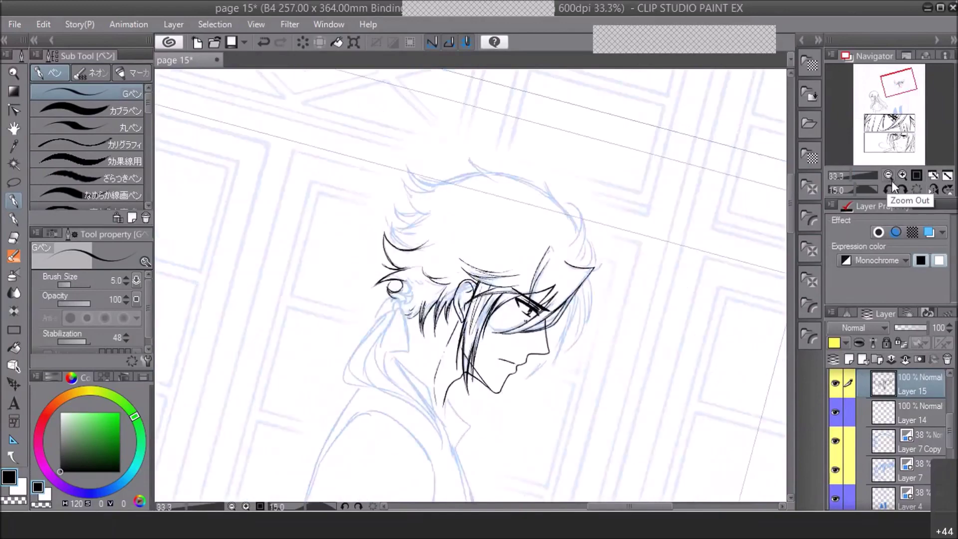
left_click(891, 188)
left_click(902, 175)
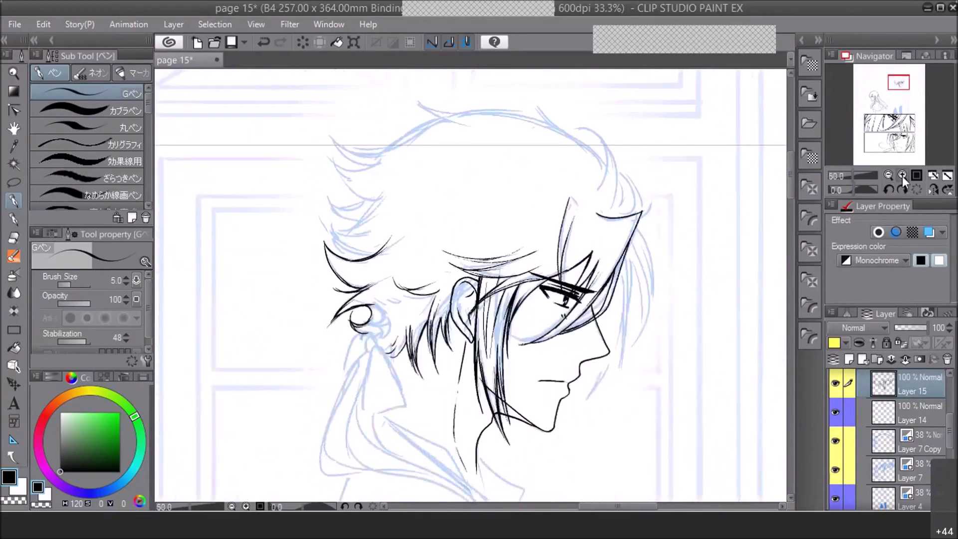
left_click(902, 176)
left_click_drag(302, 280, 354, 257)
left_click(902, 188)
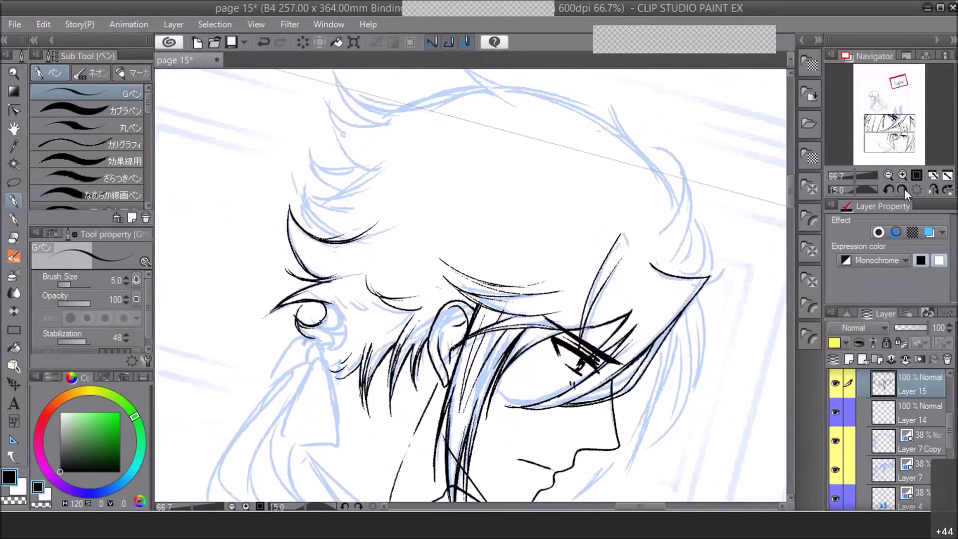
left_click(901, 189)
left_click(901, 188)
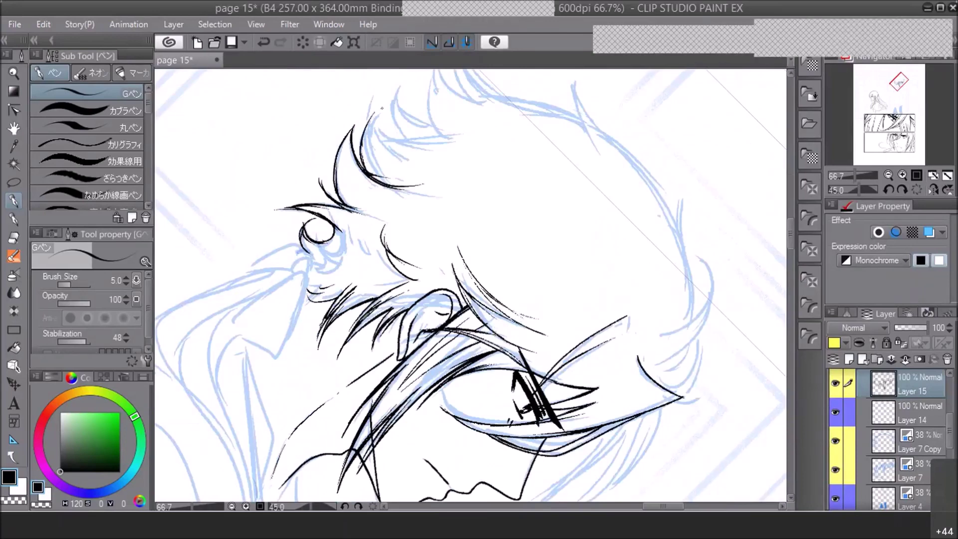
mouse_move(375, 101)
left_mouse_down()
mouse_move(368, 145)
mouse_move(397, 154)
mouse_move(372, 126)
mouse_move(403, 144)
left_mouse_up()
Ink the next two pointed tufts up the back of the head, curving inward over the sketch
left_click(888, 175)
left_click(888, 188)
left_click(888, 189)
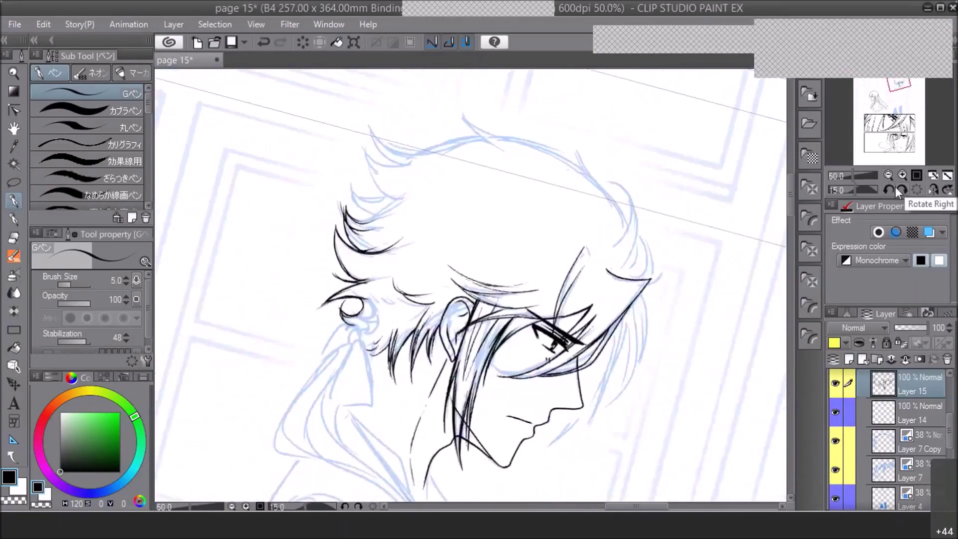
left_click(889, 189)
left_click(901, 174)
left_click_drag(299, 242, 349, 194)
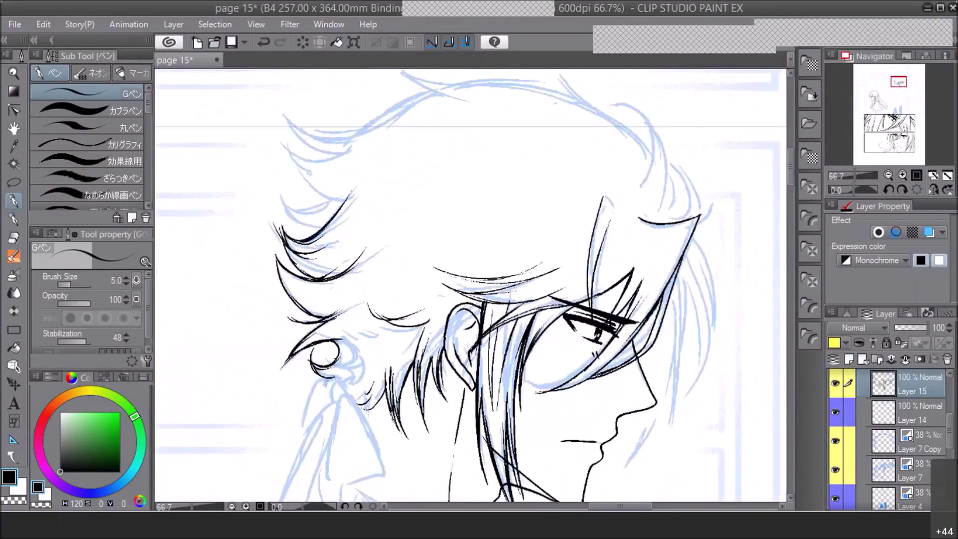
mouse_move(319, 229)
left_mouse_down()
mouse_move(280, 197)
mouse_move(325, 203)
mouse_move(352, 189)
left_mouse_up()
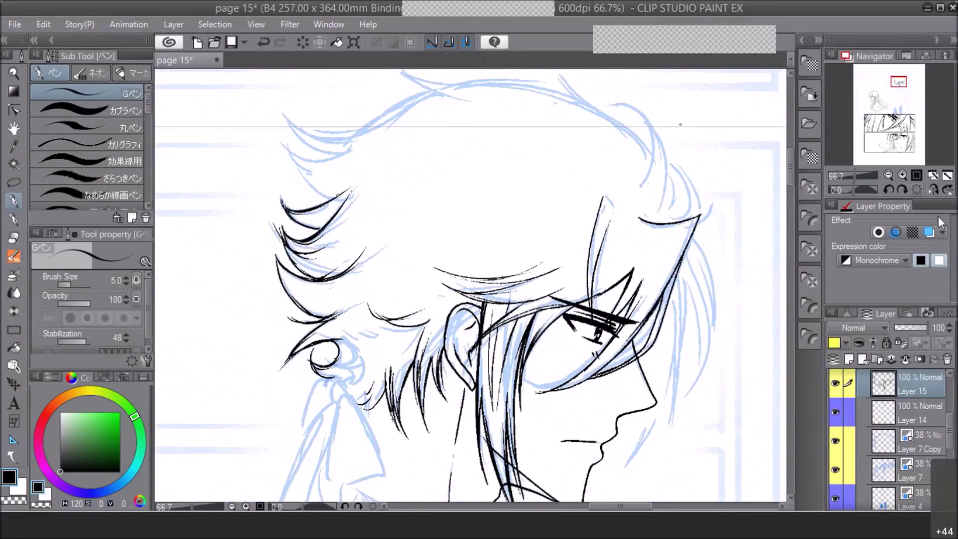
Ink the second loop of the hair tie and the short strands gathering into it
left_click(888, 175)
left_click(888, 175)
left_click(888, 176)
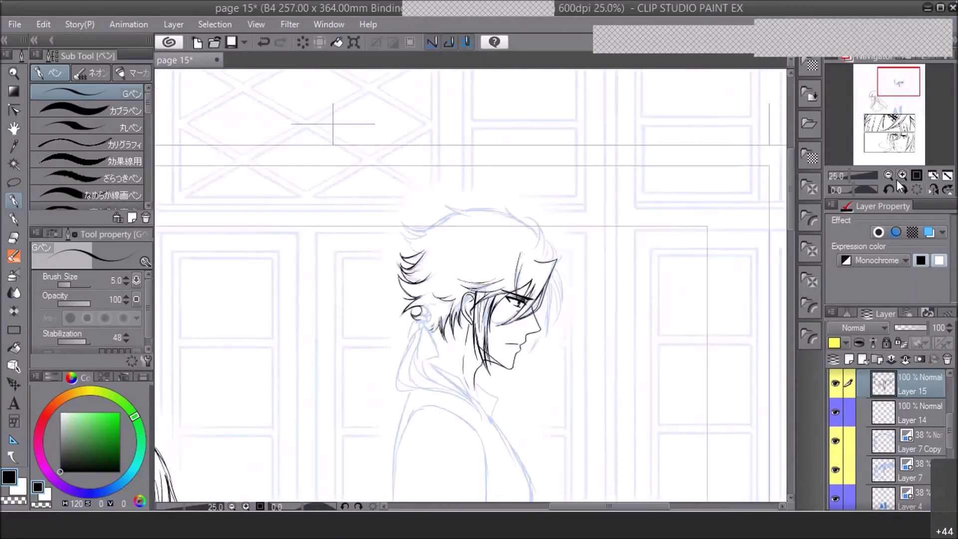
left_click(901, 175)
left_click(901, 175)
left_click(902, 175)
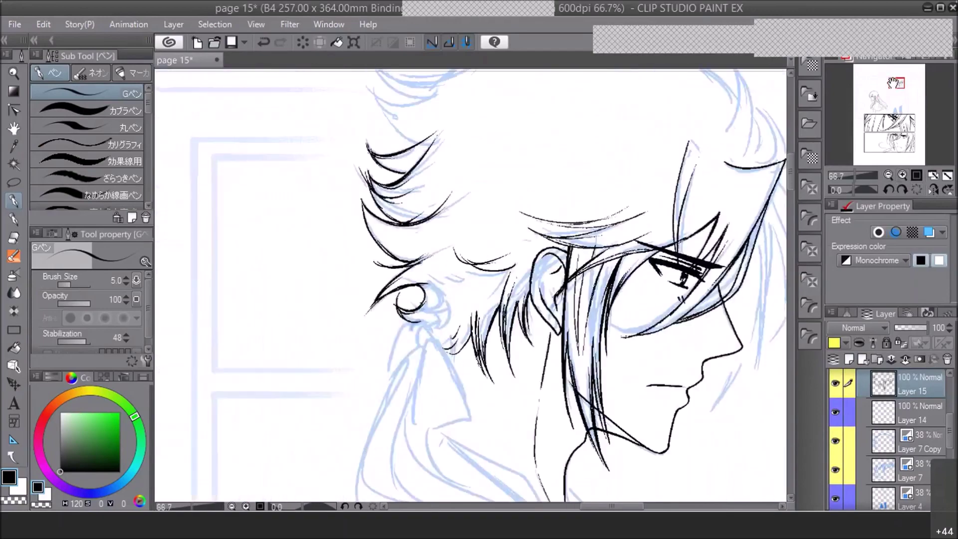
left_click(902, 175)
left_click_drag(421, 296, 448, 331)
mouse_move(478, 281)
left_mouse_down()
mouse_move(424, 288)
mouse_move(479, 270)
mouse_move(417, 269)
mouse_move(458, 267)
left_mouse_up()
Mirror the canvas and ink the uppermost tuft at the back of the head with its inner strokes
left_click(887, 175)
left_click(887, 175)
left_click(887, 175)
left_click(889, 176)
left_click(900, 177)
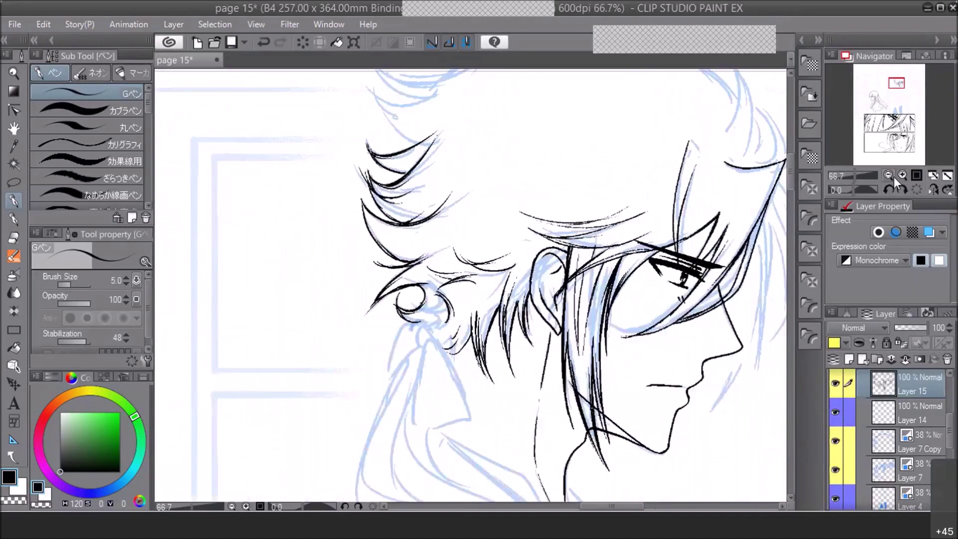
left_click(902, 175)
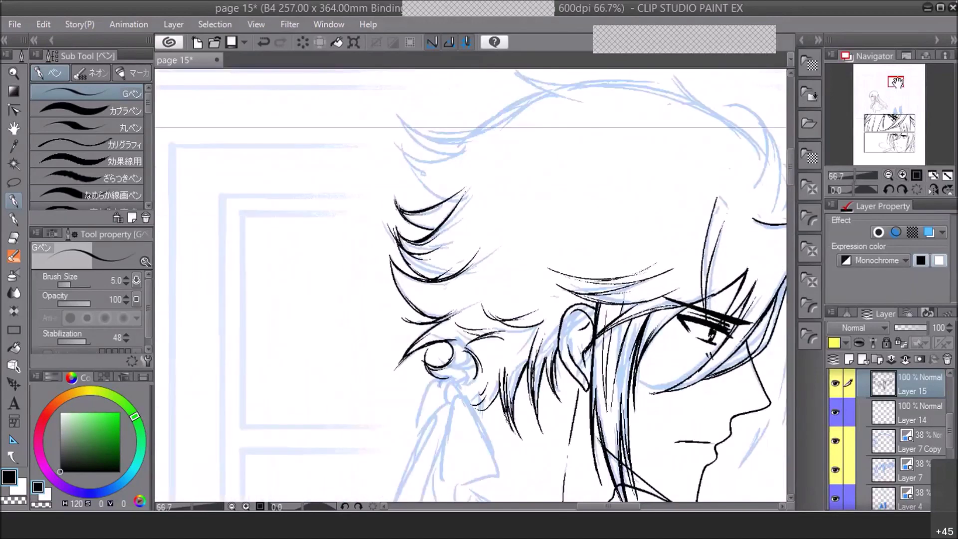
left_click_drag(470, 285, 443, 309)
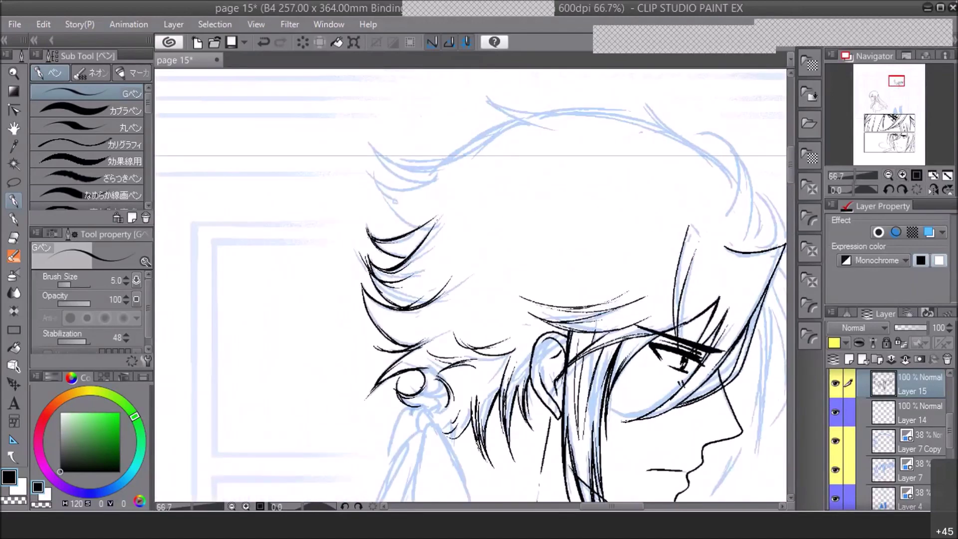
left_click(932, 188)
left_click_drag(526, 229, 557, 201)
left_click_drag(507, 176, 574, 170)
mouse_move(545, 204)
left_mouse_down()
mouse_move(575, 163)
mouse_move(551, 205)
mouse_move(519, 215)
left_mouse_up()
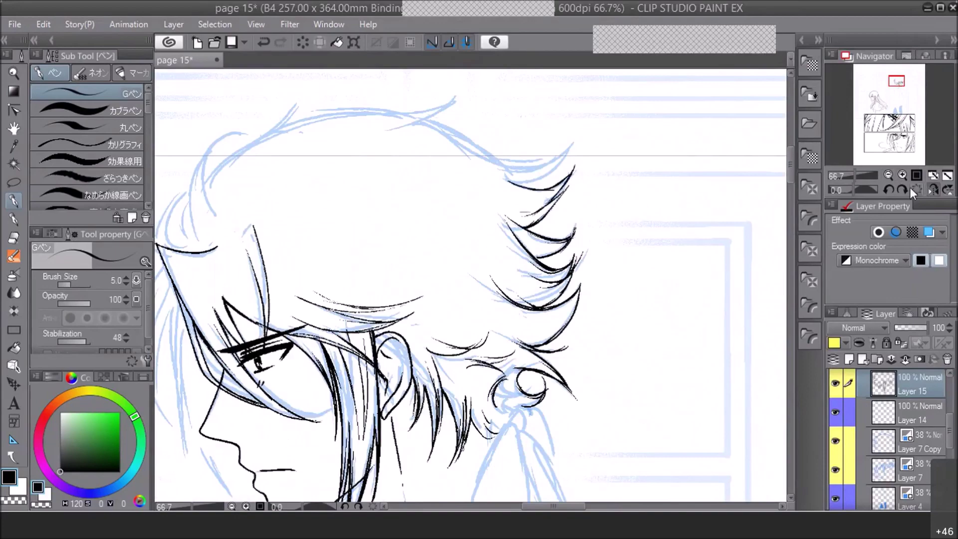
Restore the unmirrored view and ink long curved highlight strokes across the side of the head above the ear
left_click(889, 175)
left_click(888, 175)
left_click(889, 175)
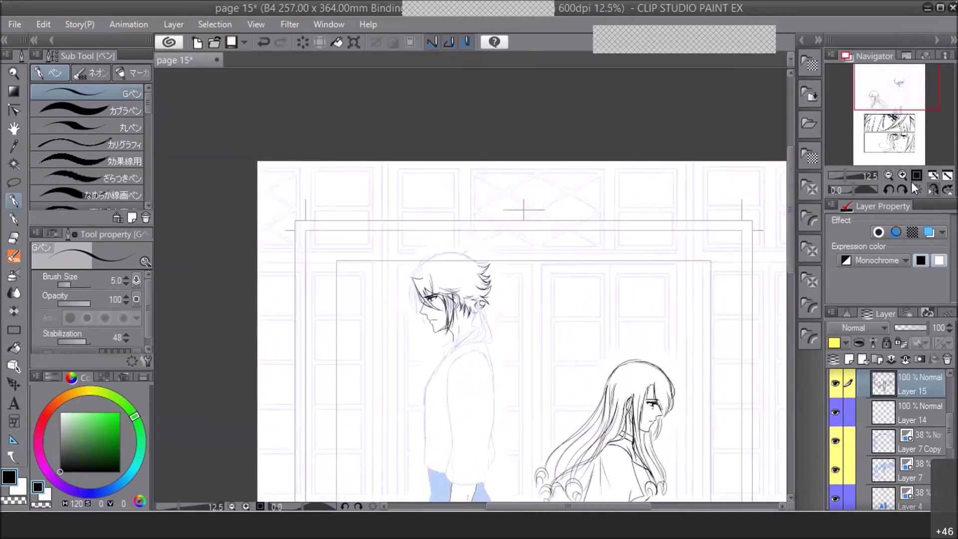
left_click(903, 175)
left_click(902, 175)
left_click(902, 176)
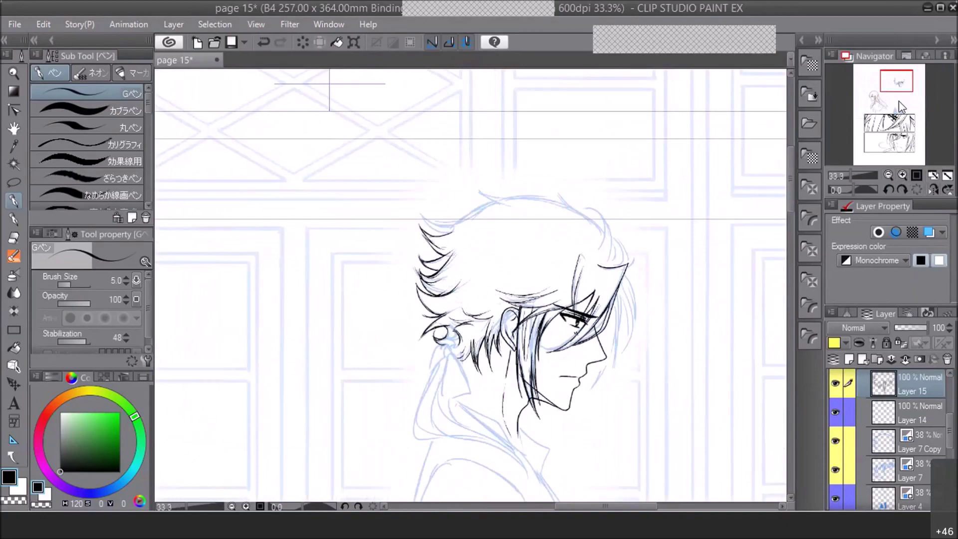
left_click_drag(899, 101, 896, 92)
scroll(552, 193, "up", 2)
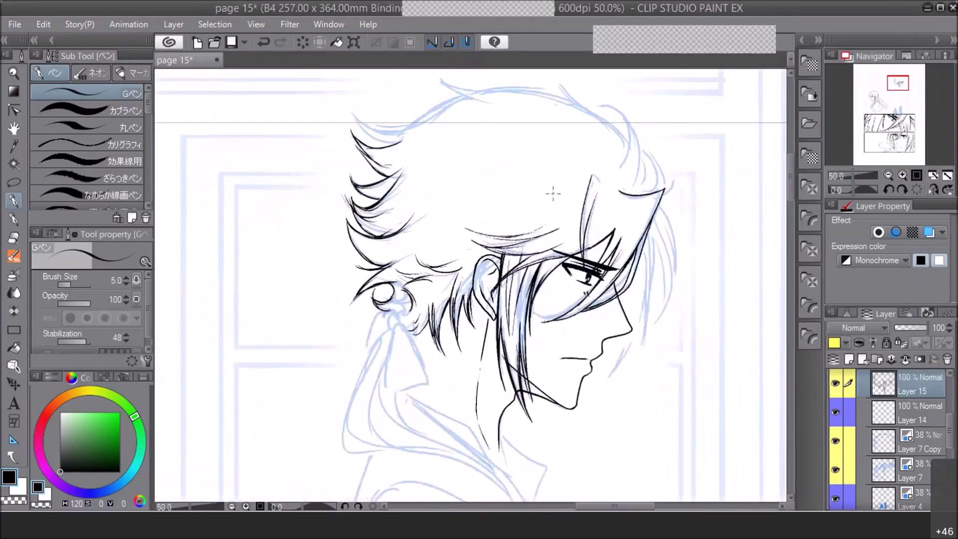
mouse_move(462, 186)
left_mouse_down()
mouse_move(513, 199)
mouse_move(572, 169)
left_mouse_up()
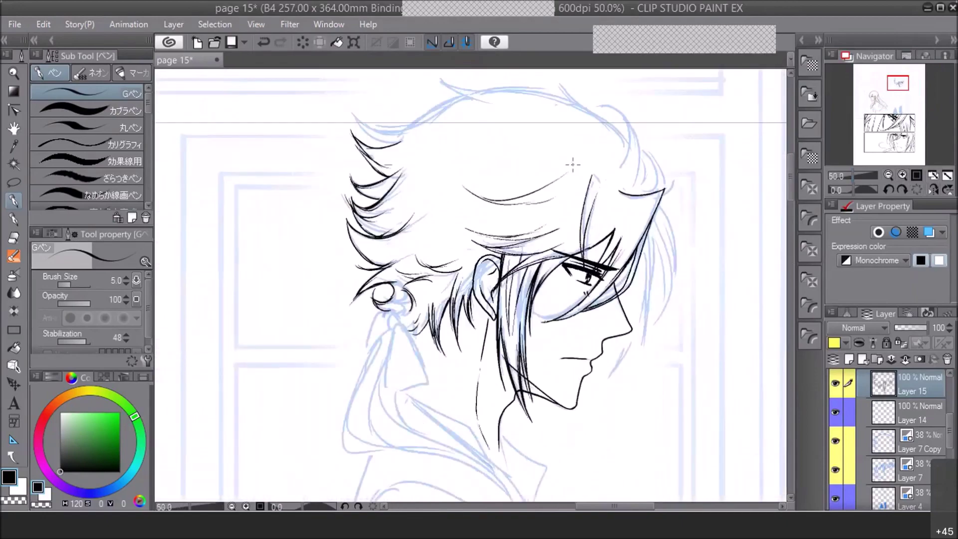
Examine the inked head at page scale, comparing it with the female character and the rest of the figure
left_click(889, 176)
left_click(889, 176)
left_click(889, 176)
left_click(889, 176)
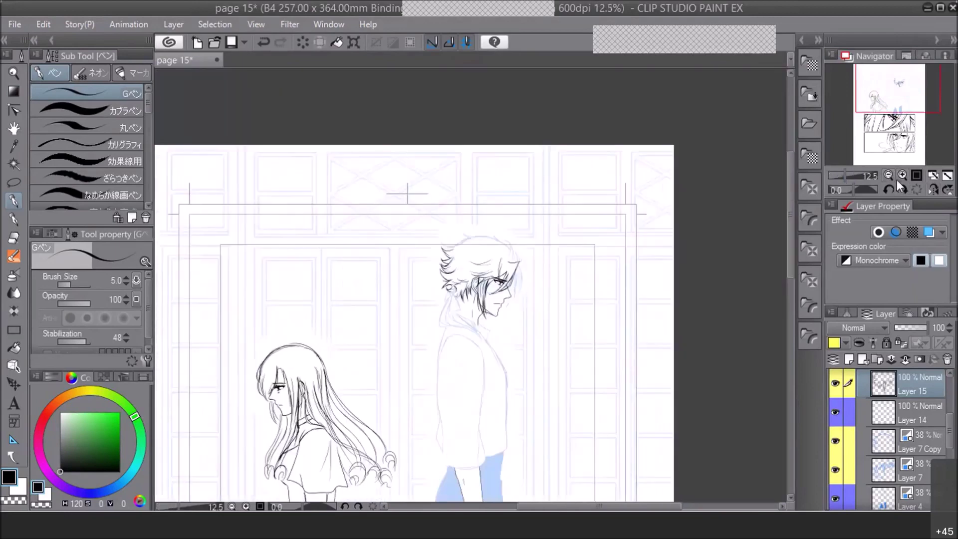
left_click(901, 175)
left_click(901, 175)
left_click(902, 175)
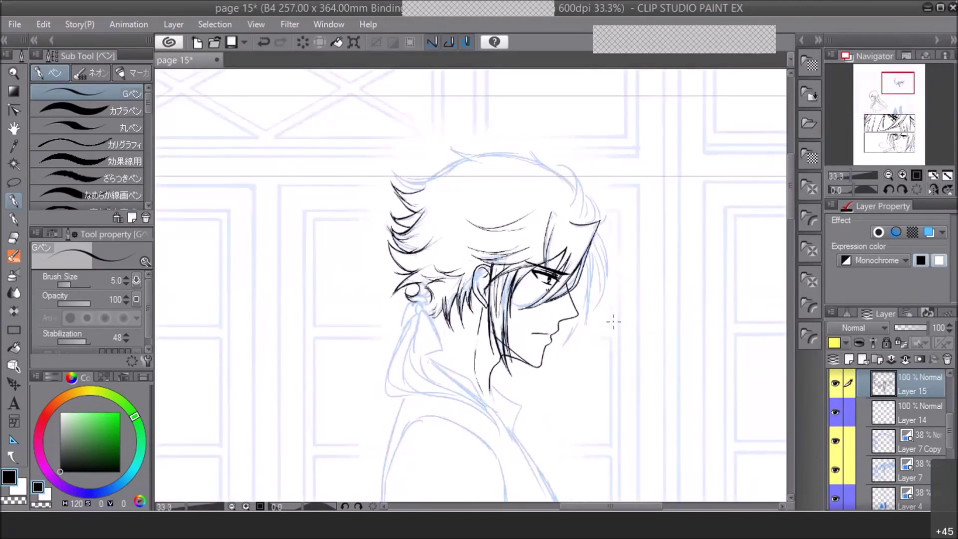
scroll(614, 318, "down", 1)
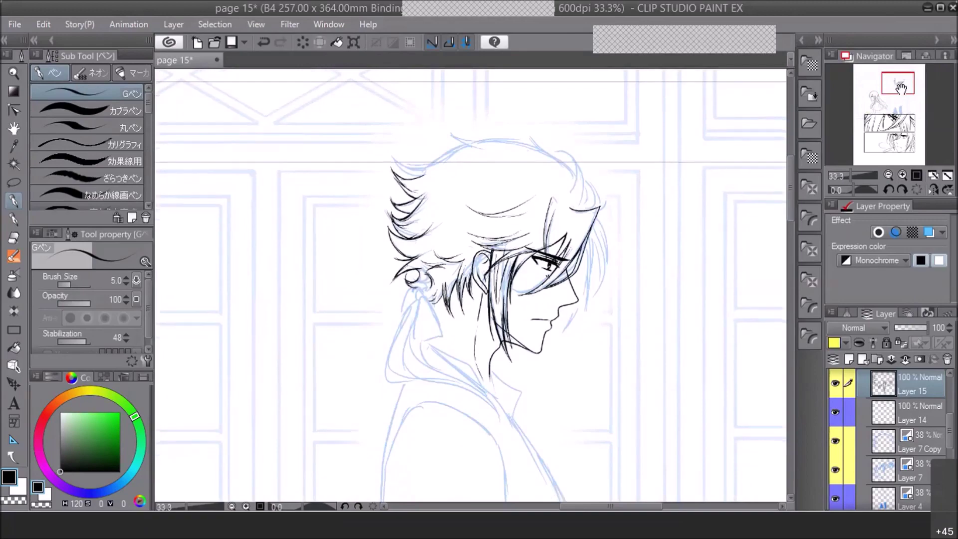
left_click(890, 174)
left_click(889, 173)
left_click(890, 173)
mouse_move(897, 95)
left_mouse_down()
mouse_move(888, 122)
mouse_move(901, 82)
left_mouse_up()
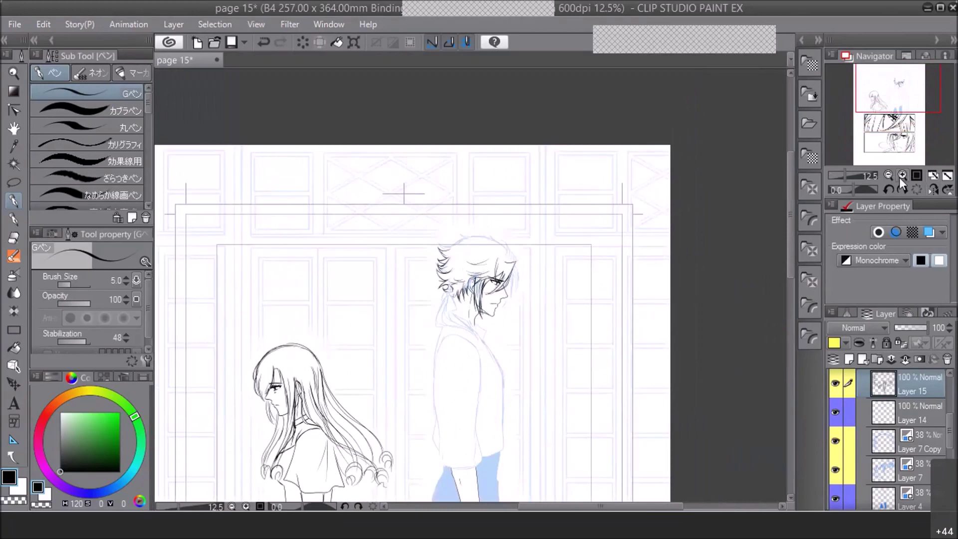
Ink the long front bang strands falling past the nose on the far side of the face
left_click(900, 176)
left_click(901, 176)
left_click(901, 175)
left_click(901, 176)
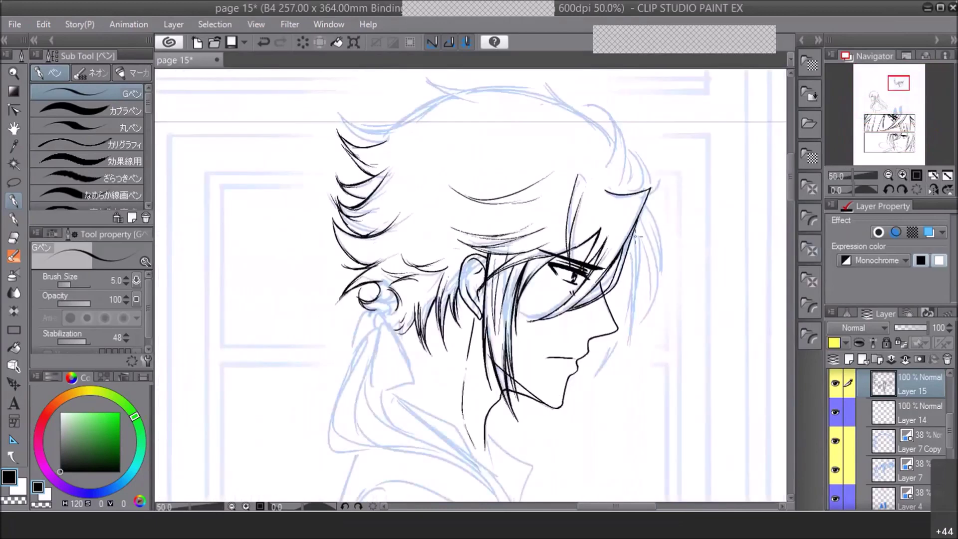
mouse_move(635, 236)
left_mouse_down()
mouse_move(639, 299)
mouse_move(617, 355)
left_mouse_up()
left_click_drag(637, 301, 620, 344)
left_click_drag(639, 253, 626, 341)
left_click_drag(636, 265, 617, 348)
left_click_drag(632, 272, 599, 360)
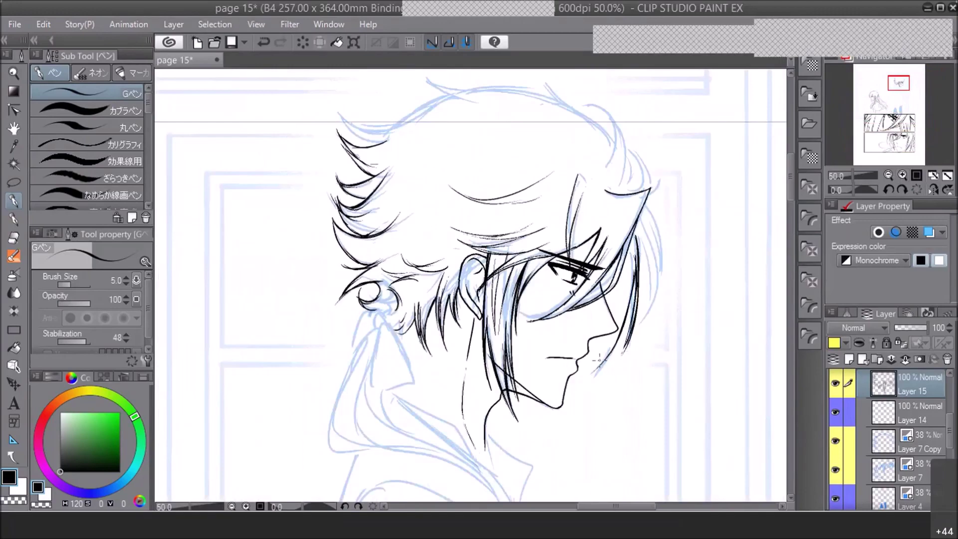
Mirror and tilt the canvas, then extend the front bang strands past the nose, redrawing the stroke beside the nose tip
left_click(930, 189)
left_click(902, 190)
left_click_drag(322, 225, 314, 354)
left_click_drag(315, 266, 331, 378)
key("ctrl+z")
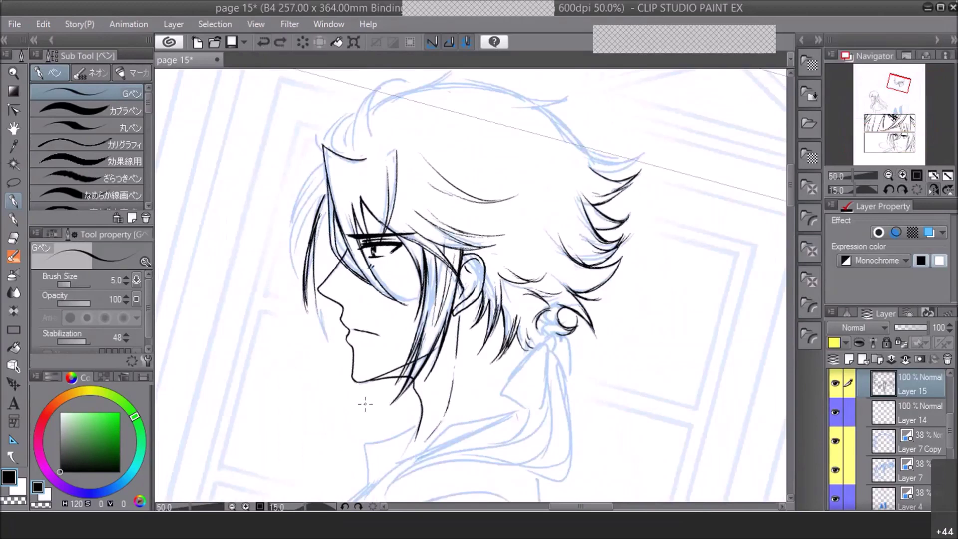
left_click_drag(316, 233, 331, 329)
left_click_drag(319, 244, 332, 324)
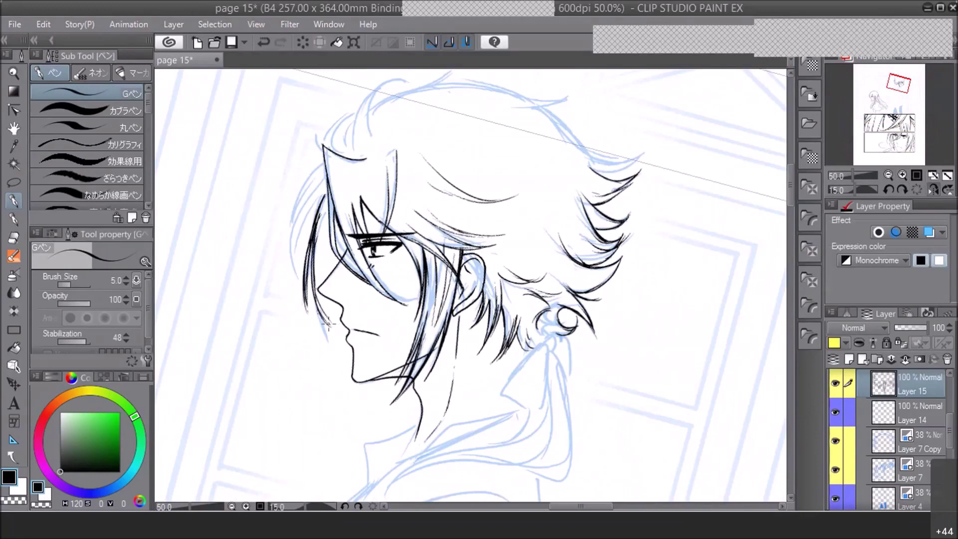
Ink the thin tapering strands hanging in front of the lips and chin
left_click_drag(325, 307, 332, 391)
mouse_move(326, 332)
left_mouse_down()
mouse_move(335, 399)
mouse_move(339, 363)
left_mouse_up()
left_click_drag(333, 398, 340, 358)
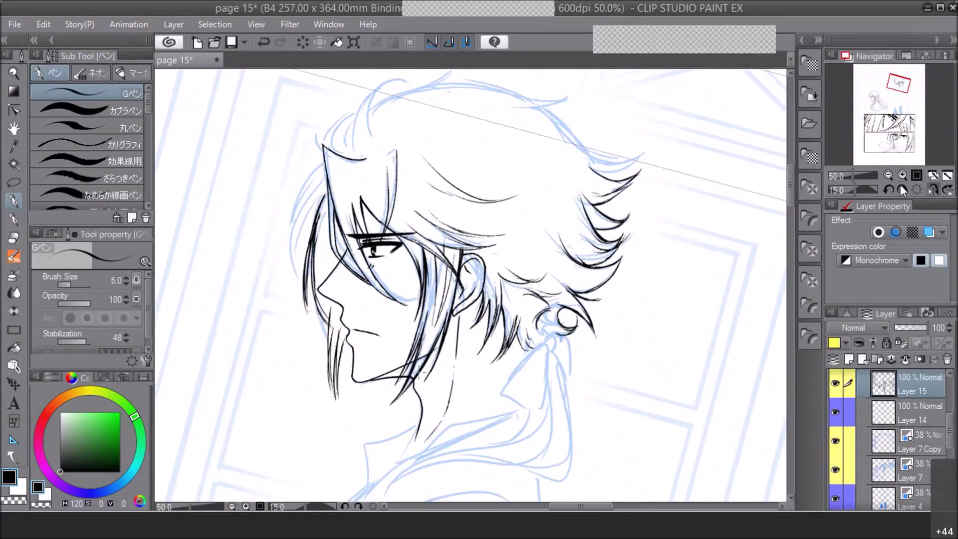
Ink the outer curved strands of the front bangs from the forehead tip, and flip the canvas back
left_click_drag(319, 201, 299, 279)
left_click_drag(303, 220, 309, 299)
left_click_drag(304, 216, 295, 252)
left_click_drag(320, 184, 305, 214)
left_click_drag(330, 162, 292, 238)
mouse_move(304, 206)
left_mouse_down()
mouse_move(293, 242)
mouse_move(297, 227)
left_mouse_up()
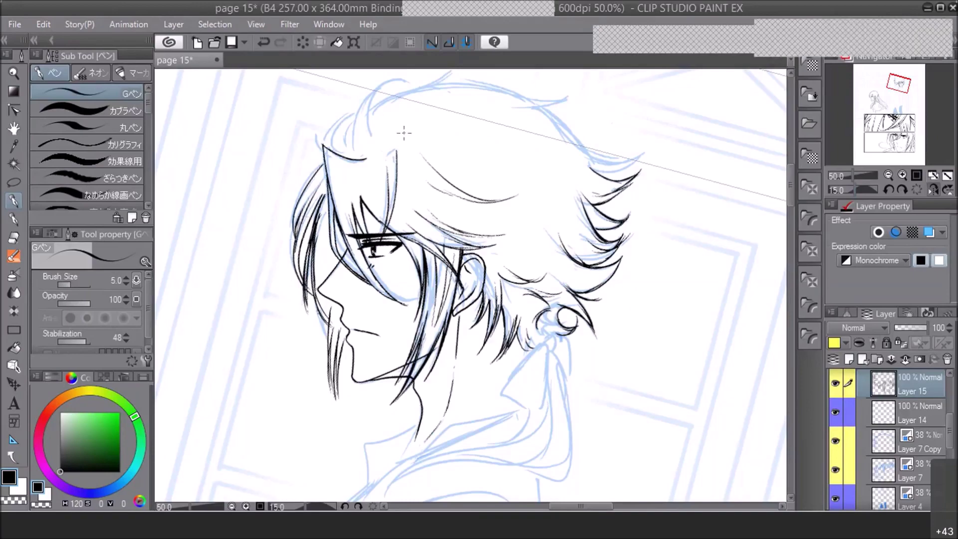
left_click(932, 190)
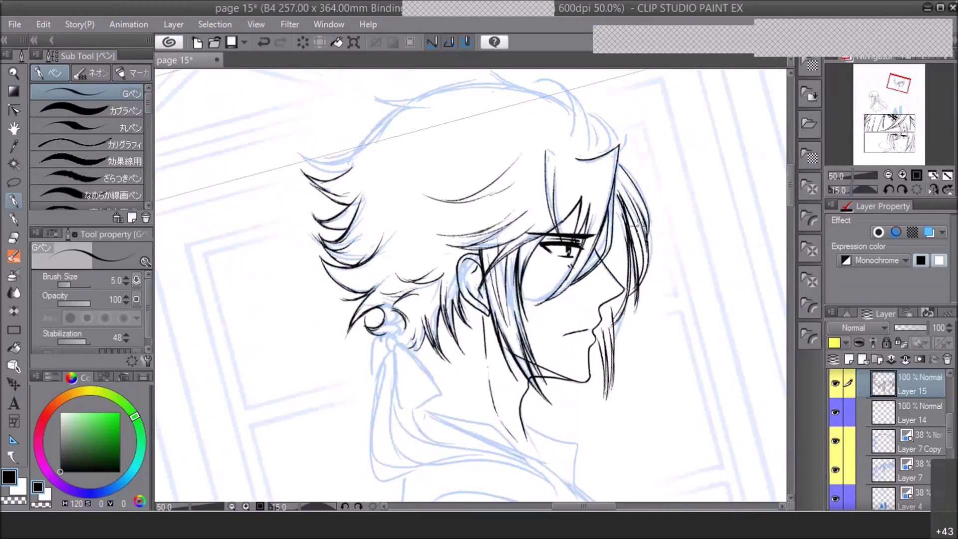
On Layer 5, erase the linework at the eyebrow where the front bangs cross it, using the transparent colour
scroll(917, 424, "up", 3)
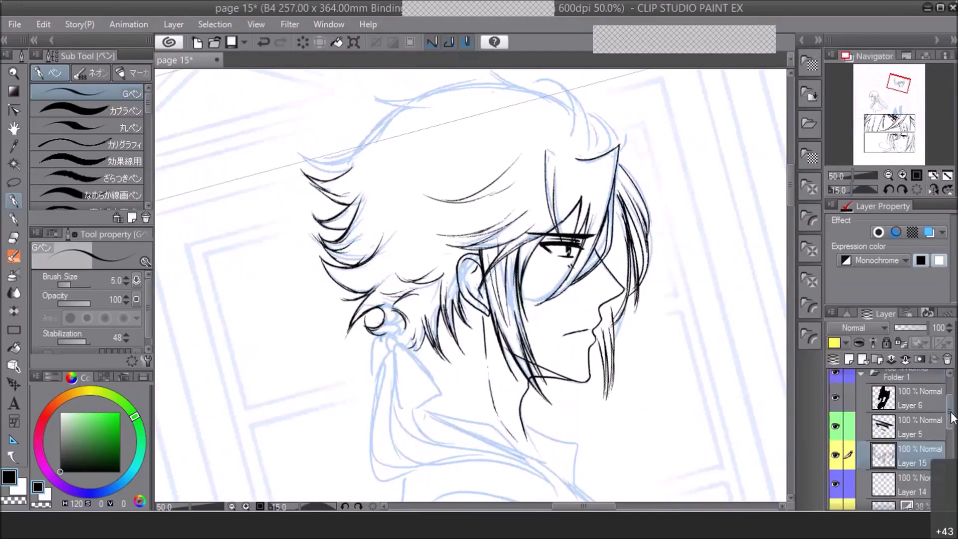
left_click(910, 426)
left_click(20, 491)
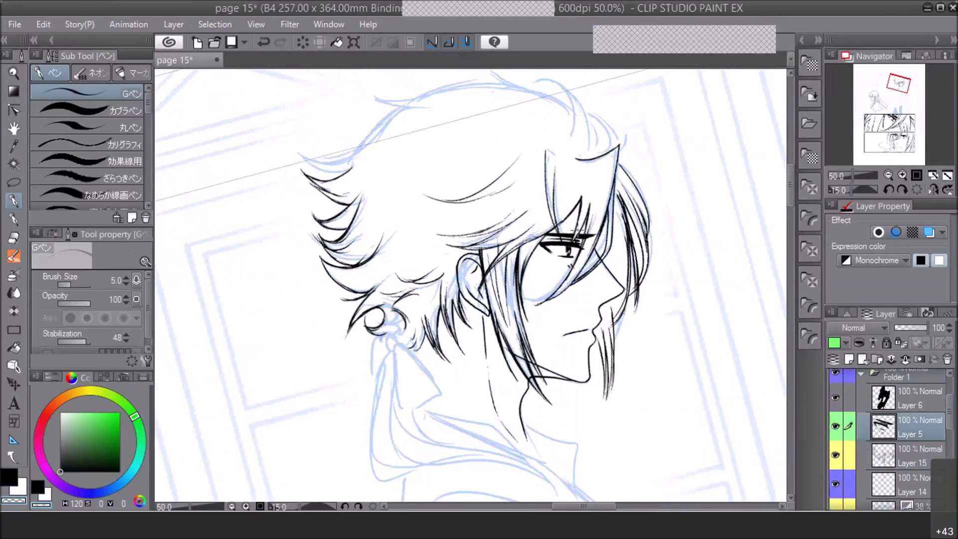
left_click_drag(580, 230, 586, 249)
left_click(893, 176)
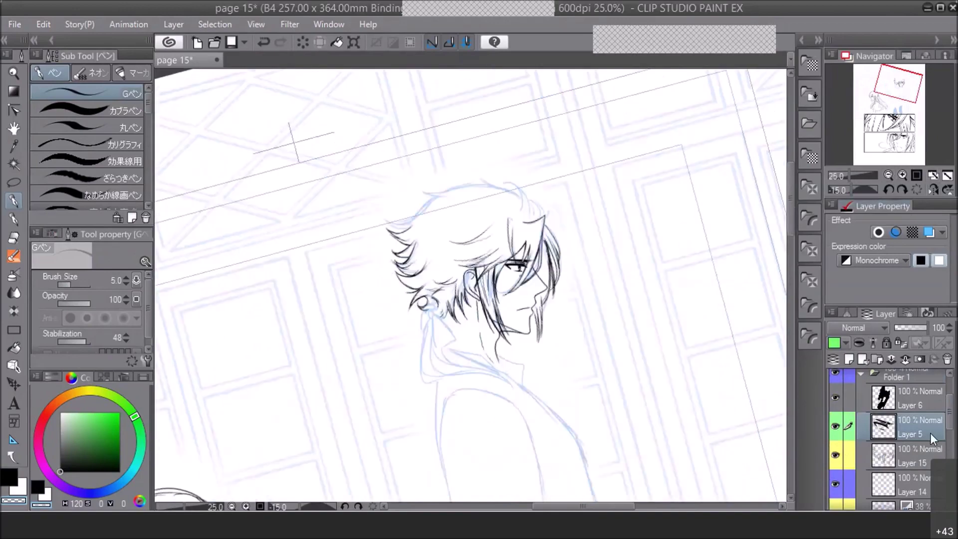
Mirror and tilt the canvas, then ink the short bang strand crossing the eyebrow in black on Layer 15
left_click(916, 453)
left_click(931, 188)
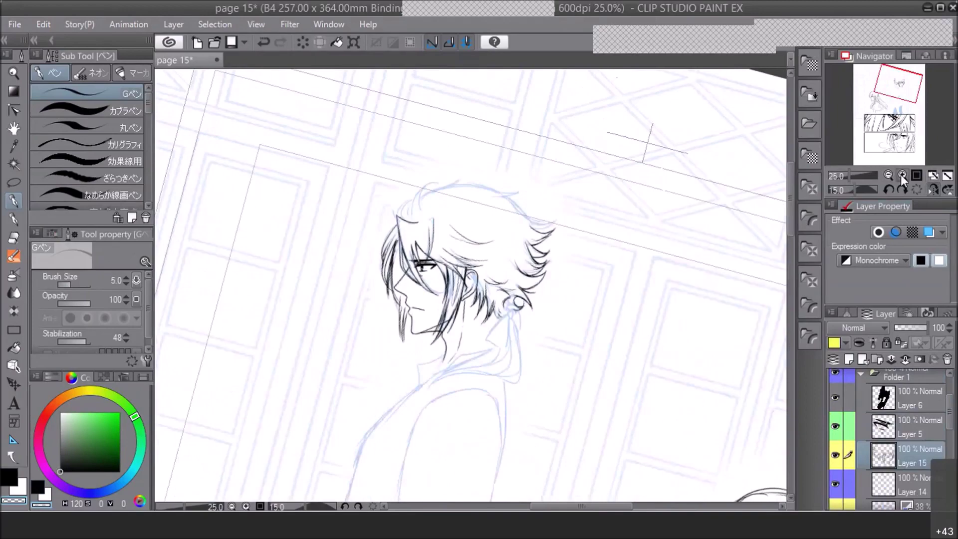
left_click(900, 175)
left_click(903, 176)
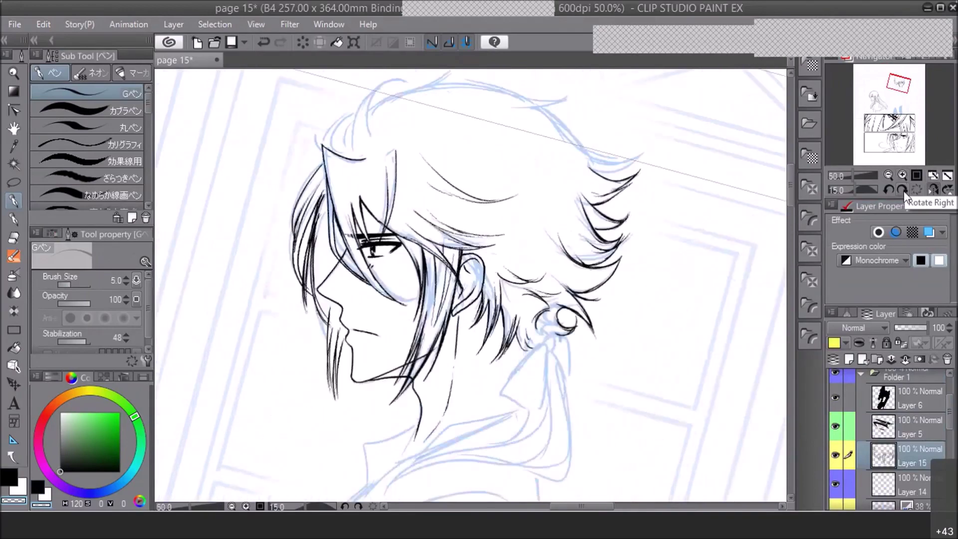
left_click(901, 189)
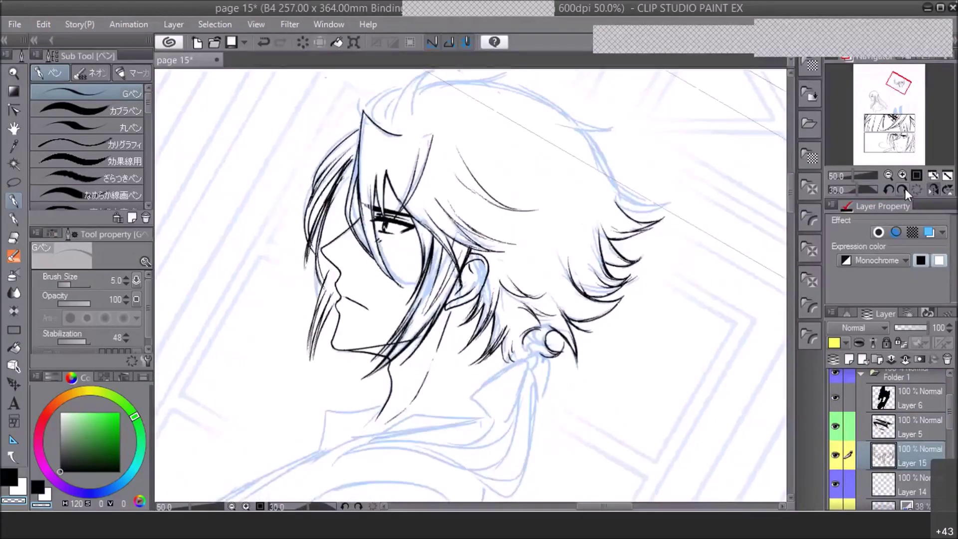
left_click(902, 175)
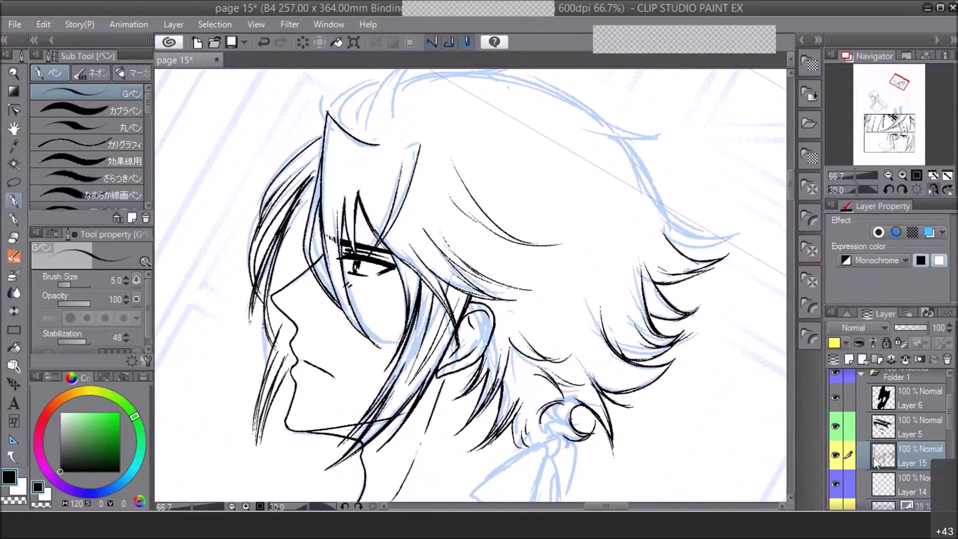
left_click(907, 429)
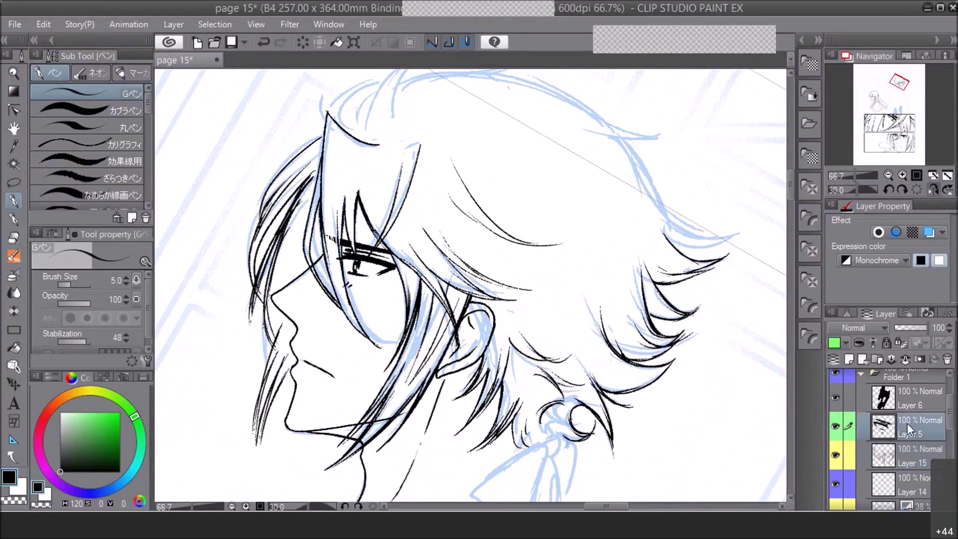
left_click(32, 501)
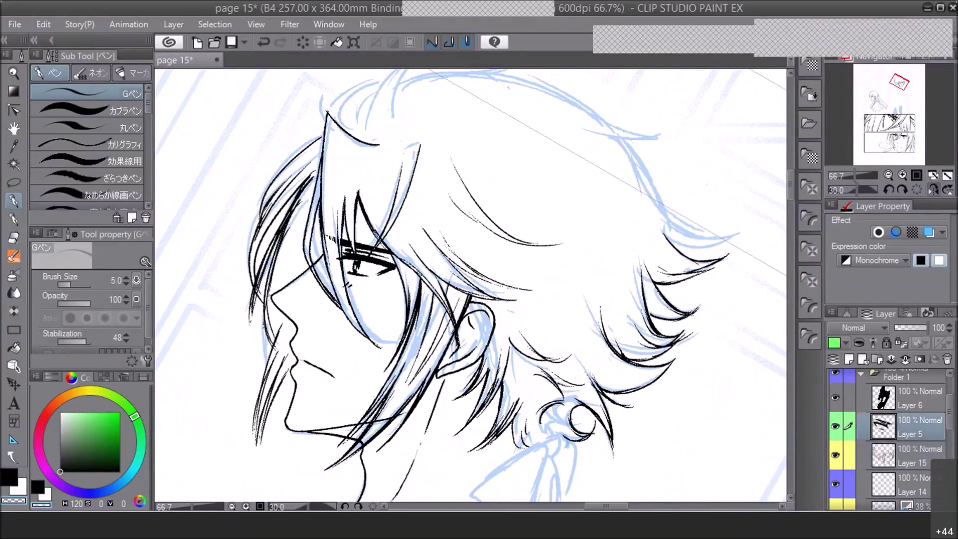
left_click(904, 456)
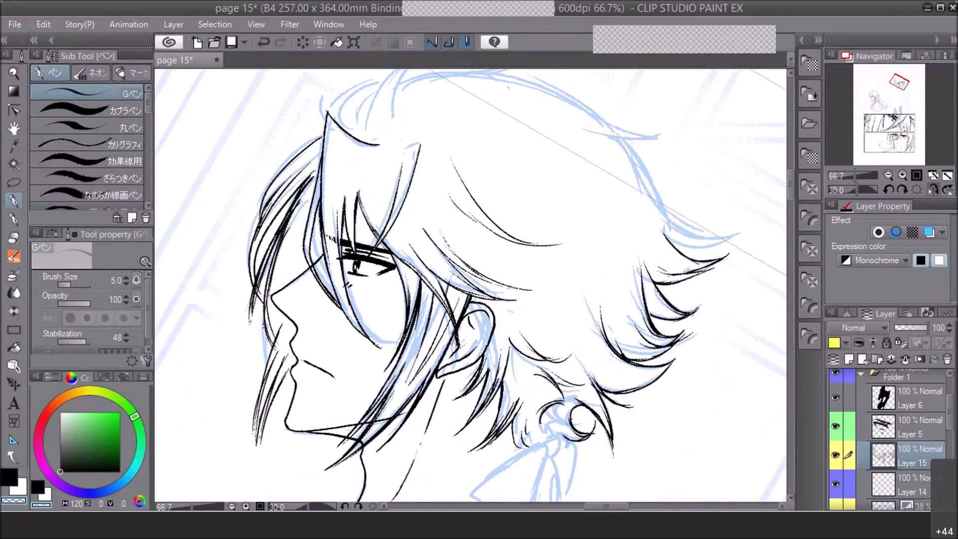
left_click(16, 480)
left_click_drag(357, 191, 373, 230)
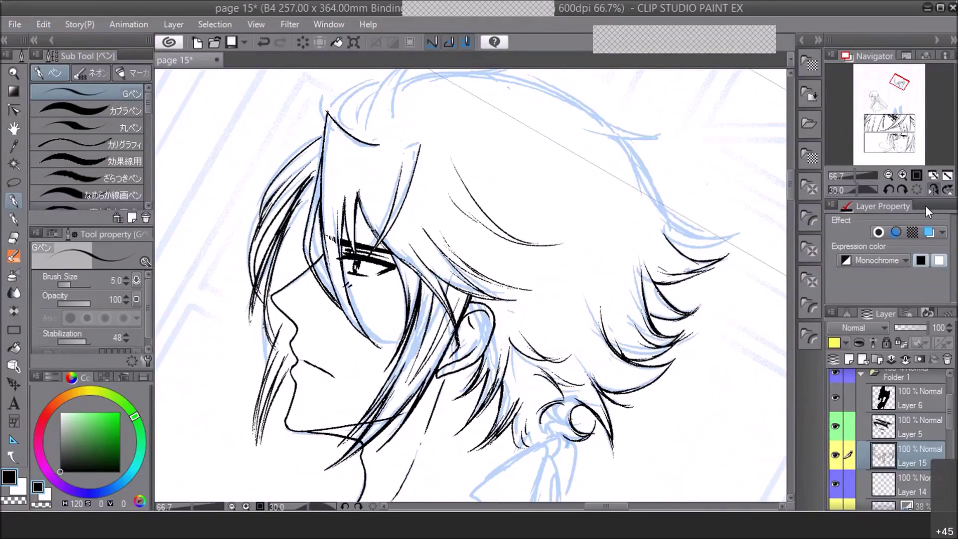
Flip the canvas back and save page 15
left_click(932, 189)
key("ctrl+minus")
key("ctrl+minus")
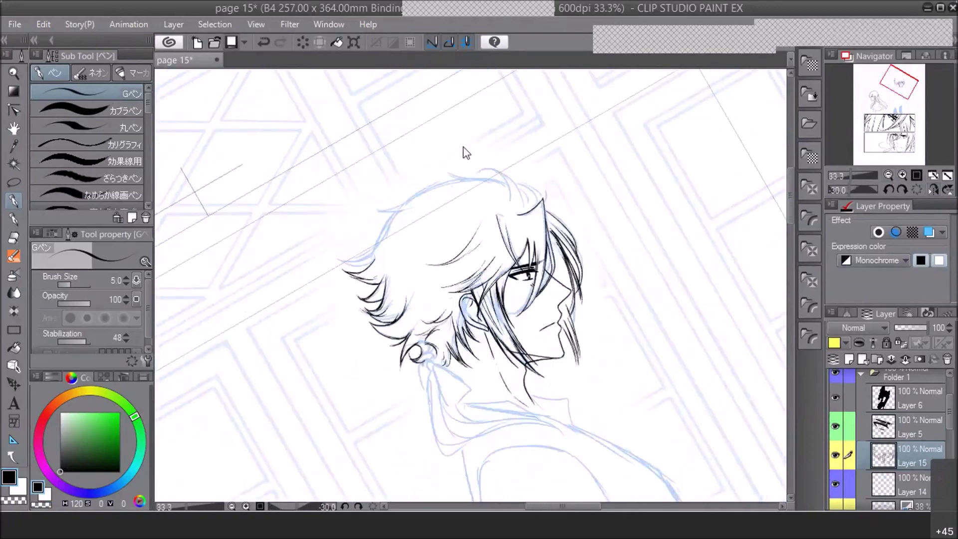
key("ctrl+s")
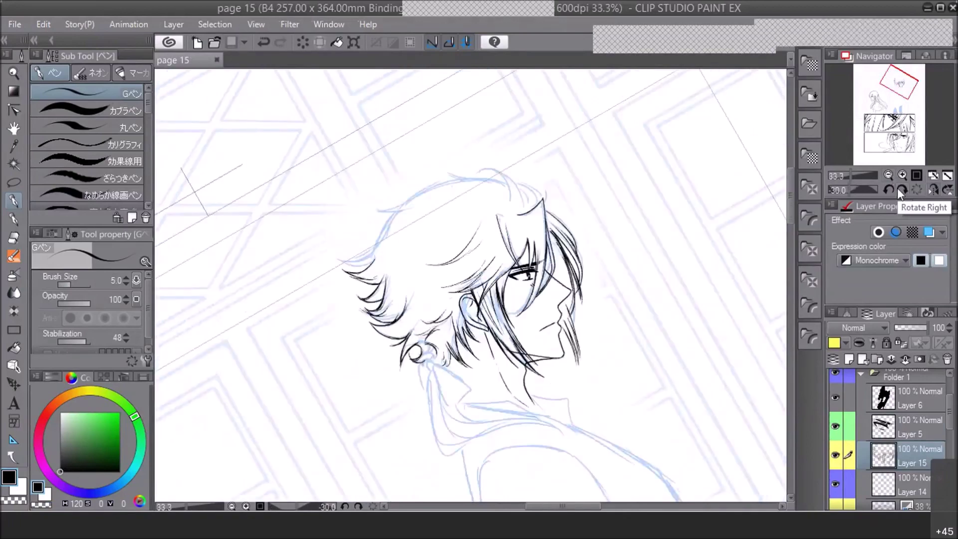
Mirror the canvas and ink the curled lock rising above the forehead, redrawing its outer curve and adding the inner one
left_click(900, 190)
left_click(902, 174)
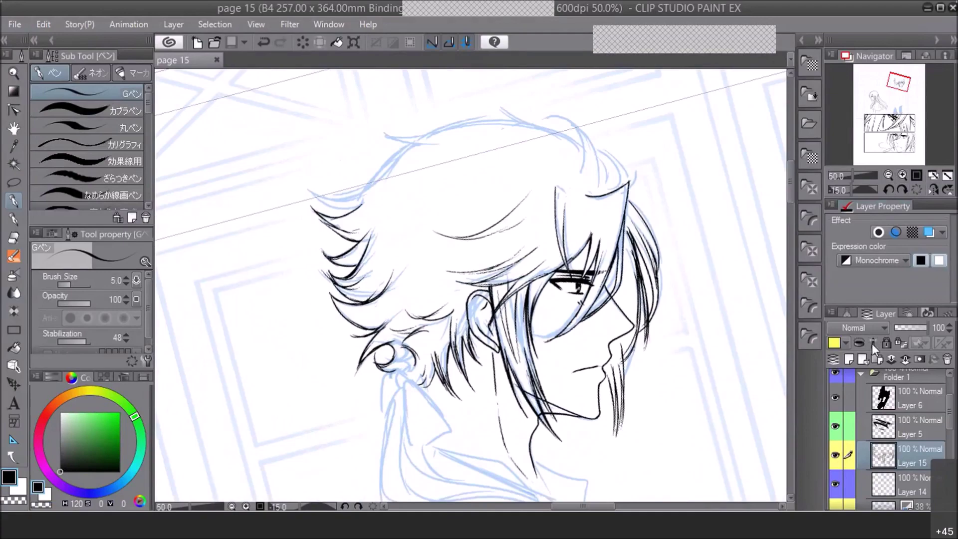
left_click(932, 176)
left_click(901, 174)
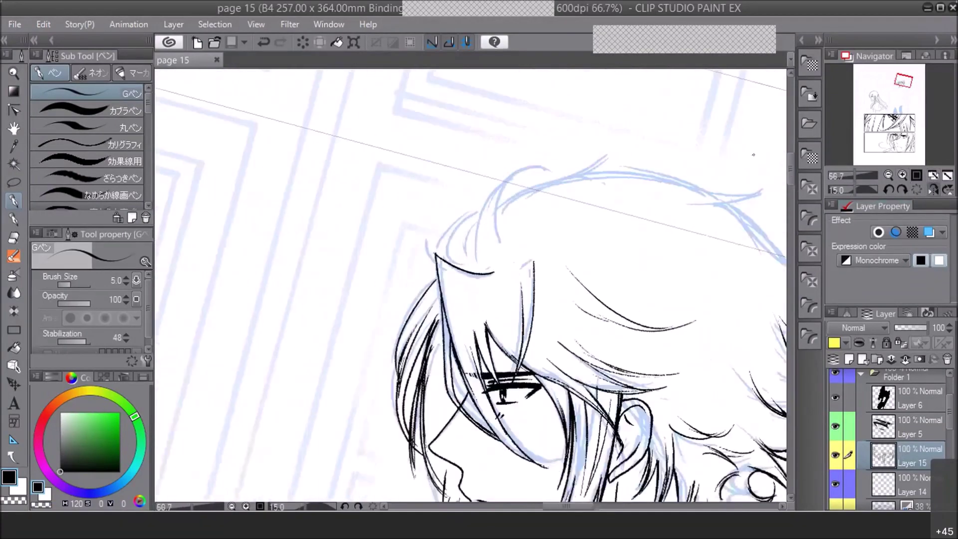
left_click_drag(476, 265, 543, 172)
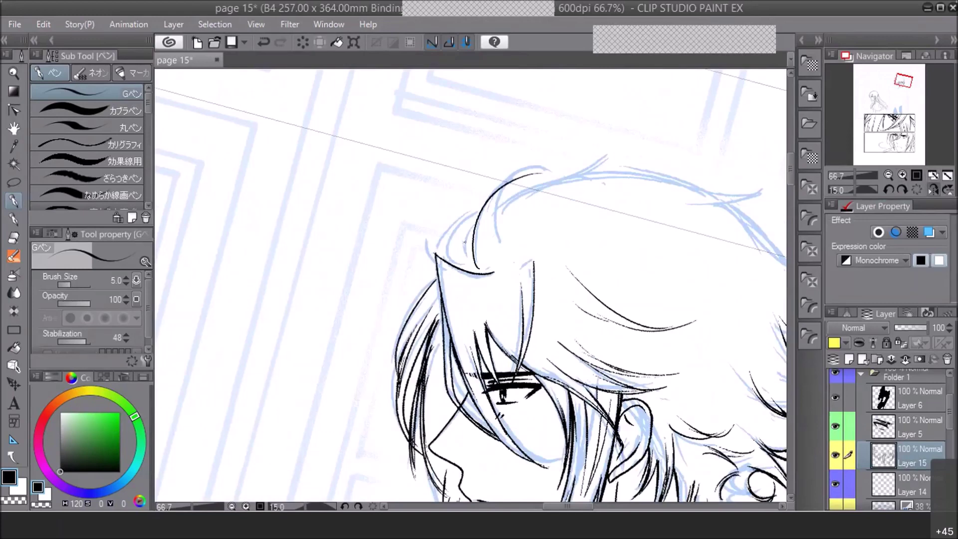
key("ctrl+z")
mouse_move(480, 261)
left_mouse_down()
mouse_move(491, 193)
mouse_move(557, 175)
left_mouse_up()
left_click(264, 42)
mouse_move(499, 185)
left_mouse_down()
mouse_move(520, 170)
mouse_move(560, 174)
left_mouse_up()
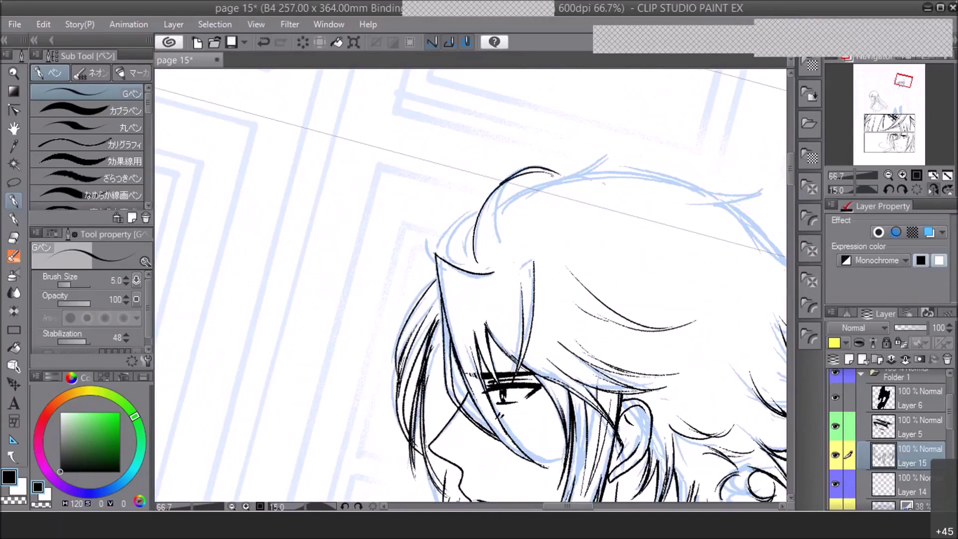
key("ctrl+z")
mouse_move(490, 194)
left_mouse_down()
mouse_move(501, 182)
mouse_move(510, 252)
left_mouse_up()
left_click_drag(536, 170, 561, 181)
Ink the rounded lock at the front hairline and the top outline back to the pointed tuft on the crown
left_click(851, 178)
left_click(891, 177)
left_click(900, 177)
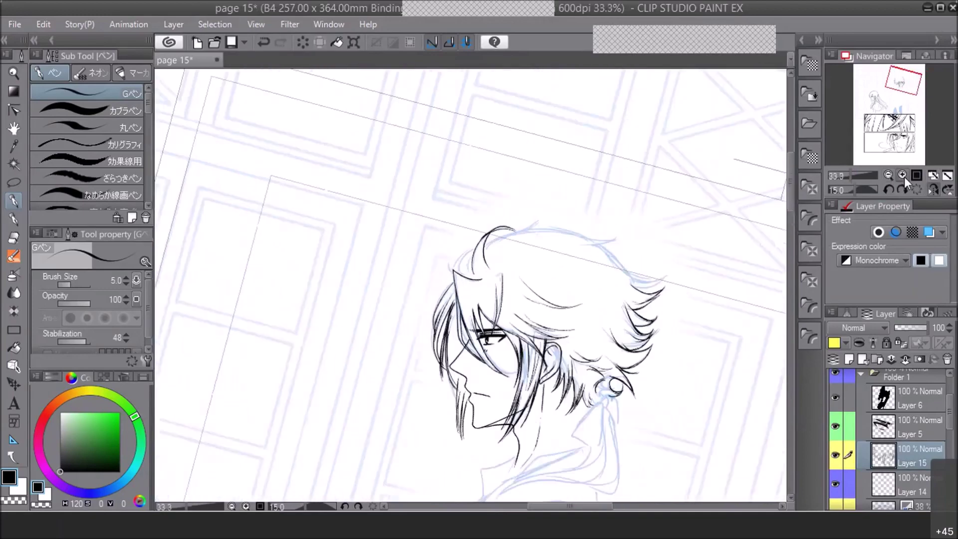
left_click(903, 175)
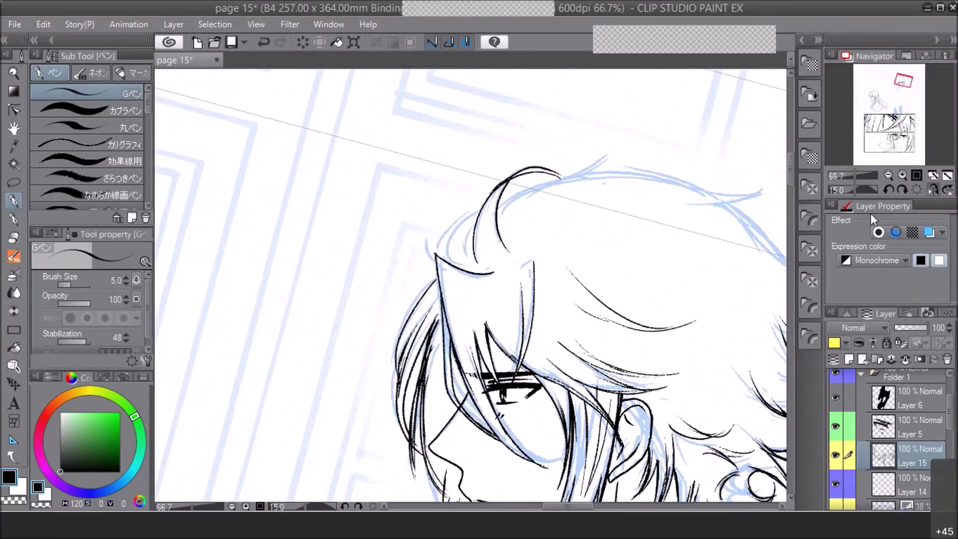
mouse_move(461, 262)
left_mouse_down()
mouse_move(463, 226)
mouse_move(482, 215)
left_mouse_up()
mouse_move(437, 267)
left_mouse_down()
mouse_move(434, 228)
mouse_move(429, 252)
mouse_move(469, 221)
mouse_move(611, 151)
mouse_move(586, 178)
left_mouse_up()
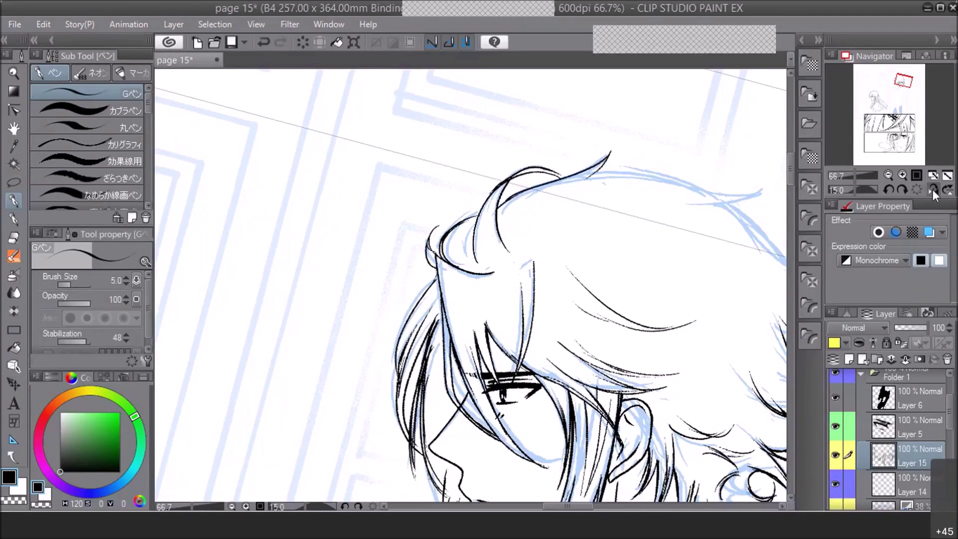
Flip the canvas back to check the whole head, and save the page
left_click(932, 190)
left_click(888, 175)
left_click(889, 176)
left_click(889, 175)
left_click(238, 40)
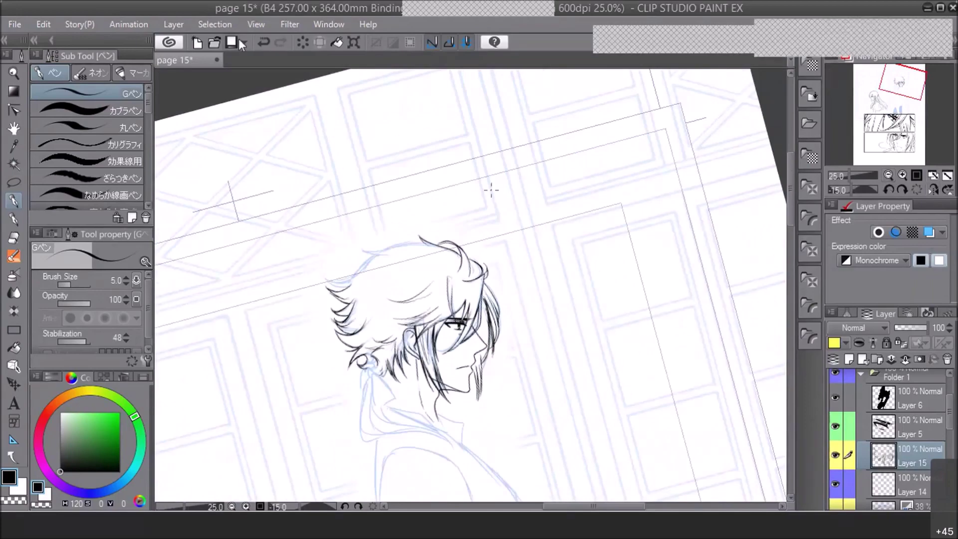
Ink the remaining crown outline and the flicked tufts down the back of the head
left_click_drag(907, 100, 900, 102)
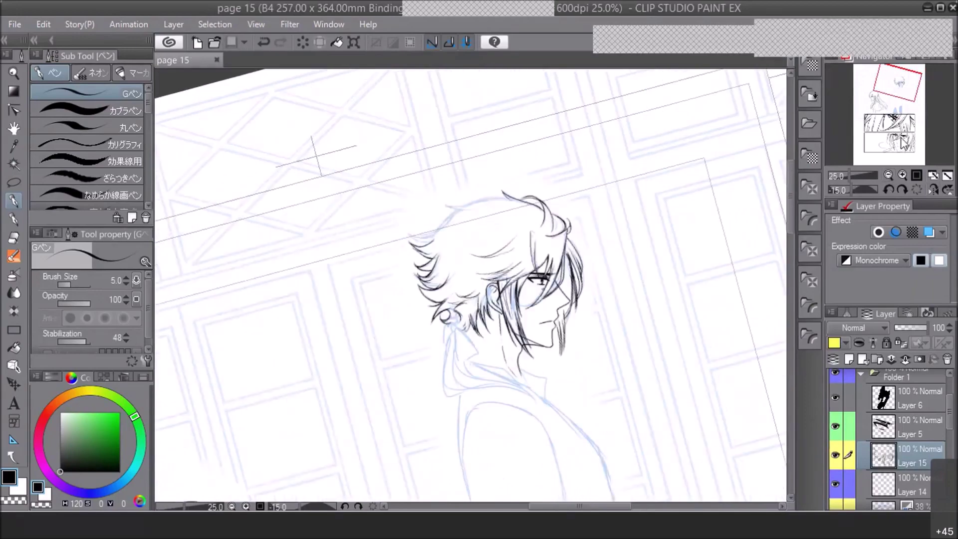
left_click(901, 175)
left_click(901, 174)
left_click(902, 174)
left_click_drag(899, 84, 897, 79)
mouse_move(412, 254)
left_mouse_down()
mouse_move(356, 243)
mouse_move(499, 185)
left_mouse_up()
mouse_move(439, 230)
left_mouse_down()
mouse_move(507, 181)
mouse_move(455, 218)
mouse_move(477, 198)
mouse_move(449, 172)
mouse_move(505, 173)
mouse_move(582, 151)
mouse_move(641, 162)
left_mouse_up()
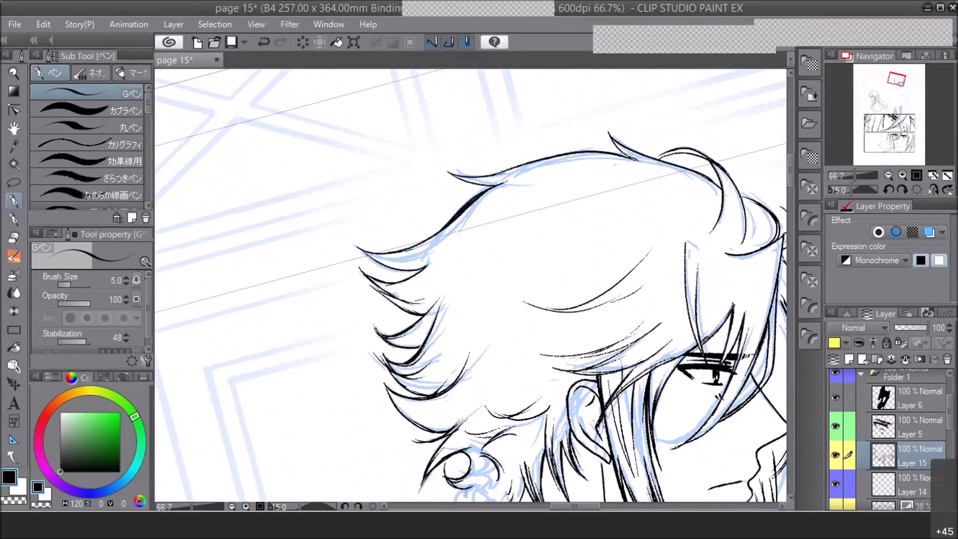
Straighten the canvas to 0 degrees, review the inked head and collar area, and save the page
left_click(890, 175)
left_click(889, 175)
left_click_drag(896, 79, 896, 85)
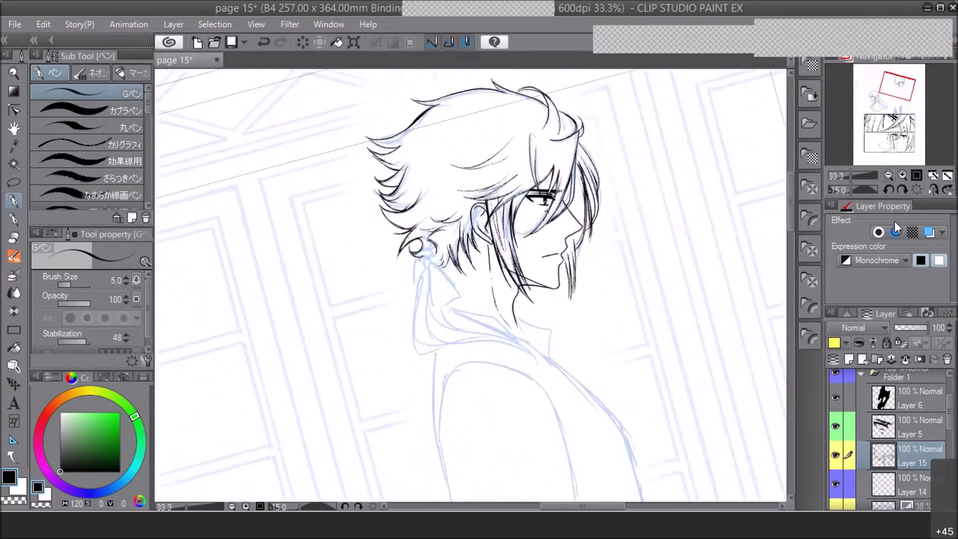
left_click(902, 190)
left_click(907, 484)
left_click(902, 174)
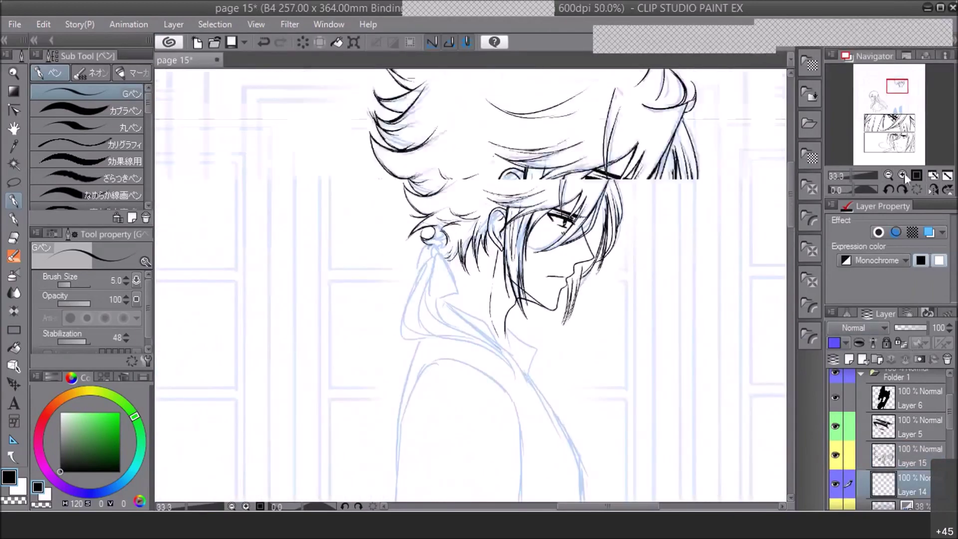
left_click(902, 174)
key("e")
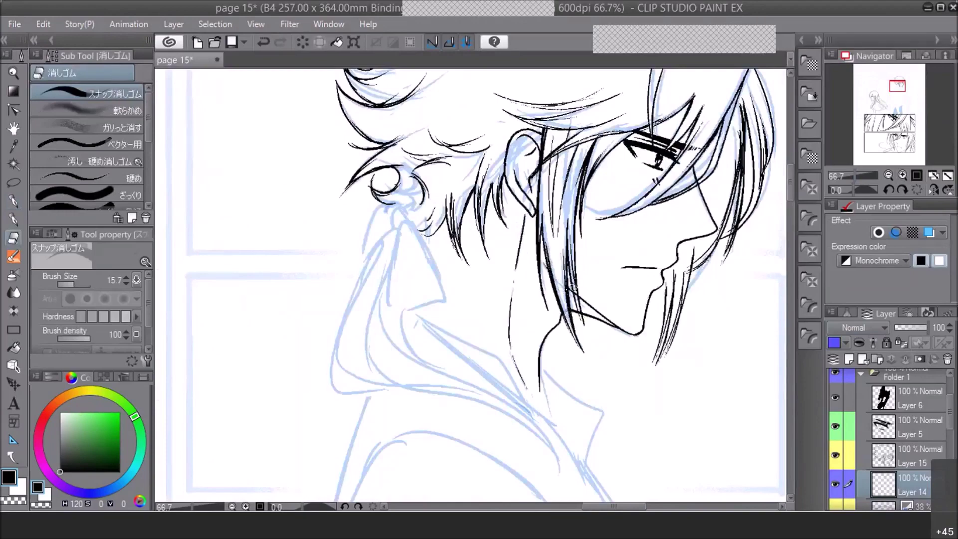
left_click(888, 174)
left_click(888, 175)
left_click(888, 174)
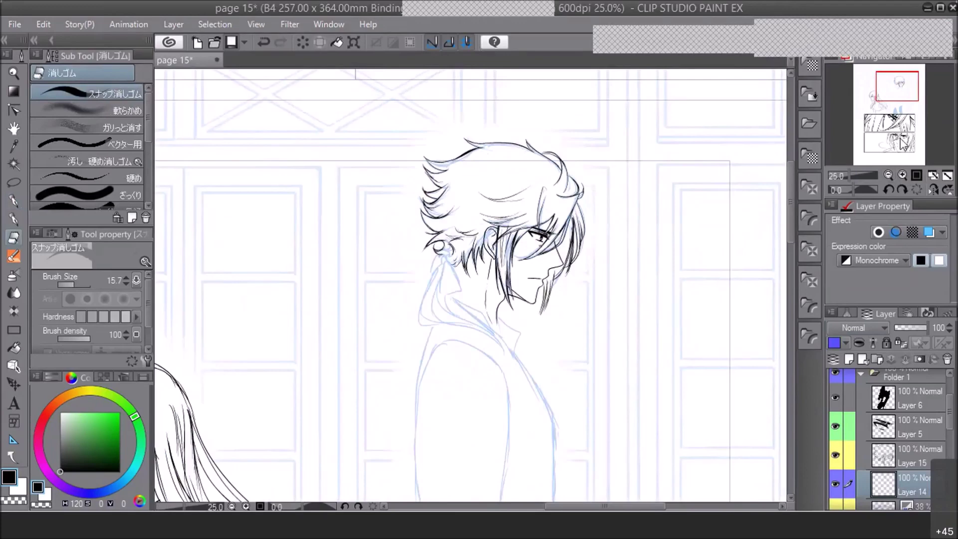
key("ctrl+s")
With the G-pen on Layer 15, ink the flared ribbon tail hanging below the hair tie
left_click_drag(895, 87, 898, 87)
left_click(911, 456)
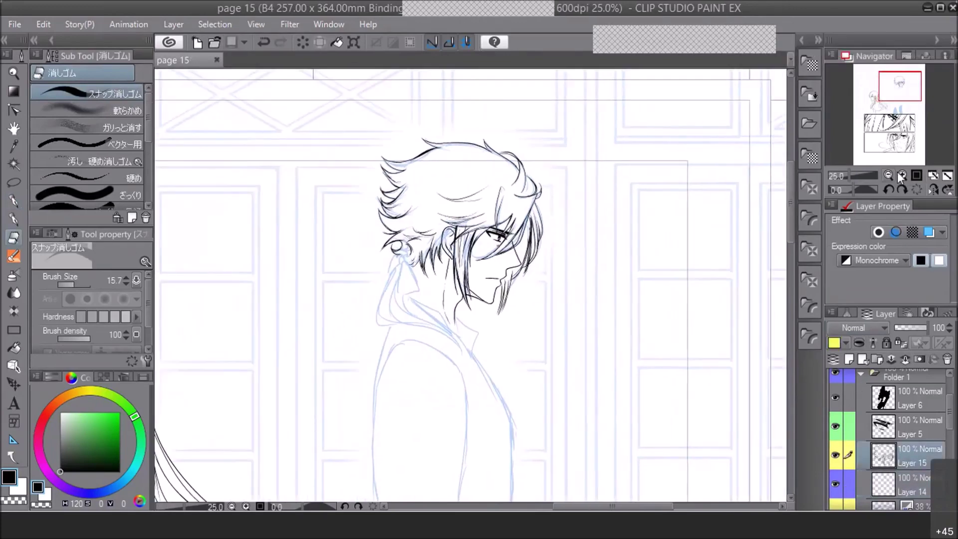
left_click(901, 176)
left_click(901, 175)
left_click(902, 176)
left_click(896, 92)
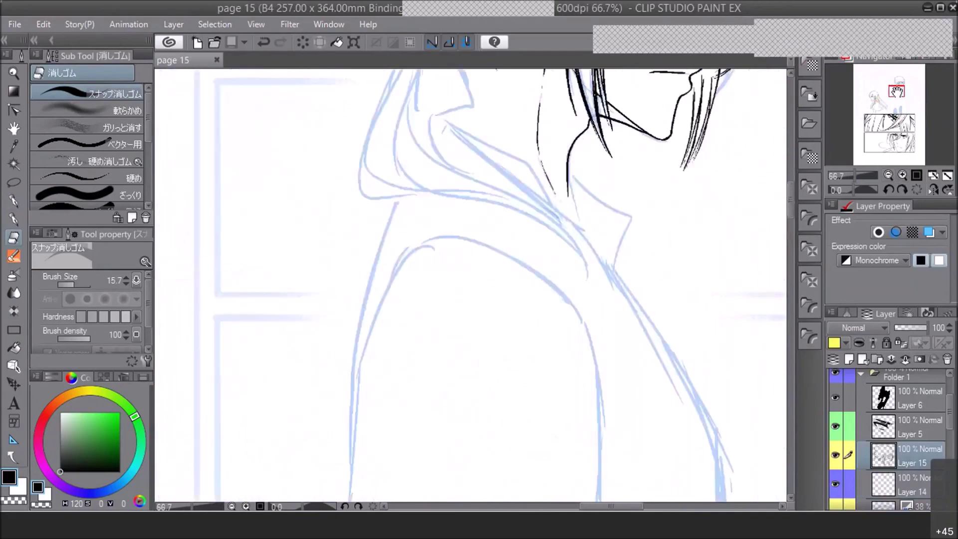
left_click_drag(897, 91, 896, 86)
left_click(16, 201)
mouse_move(397, 232)
left_mouse_down()
mouse_move(416, 221)
mouse_move(424, 246)
mouse_move(391, 274)
mouse_move(387, 306)
mouse_move(443, 301)
mouse_move(435, 274)
mouse_move(444, 302)
left_mouse_up()
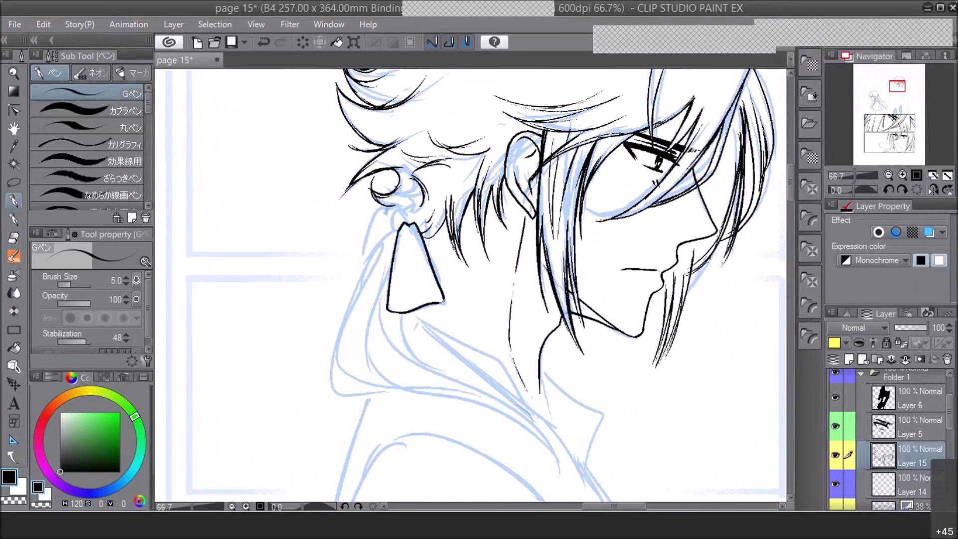
Ink the ribbon's knot folds and the short second ribbon tail hanging behind the hair tie
mouse_move(408, 227)
left_mouse_down()
mouse_move(405, 258)
mouse_move(417, 251)
mouse_move(392, 223)
mouse_move(396, 210)
left_mouse_up()
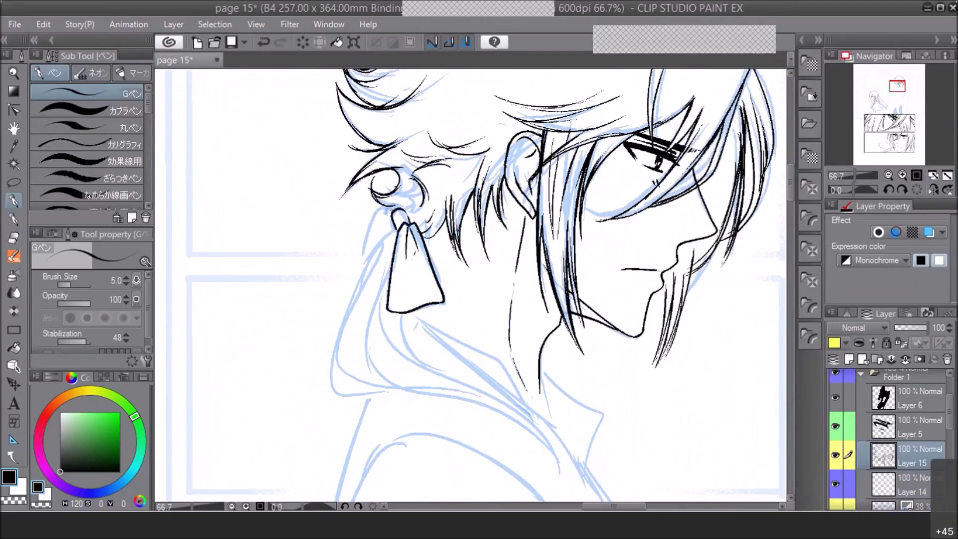
left_click_drag(392, 205, 357, 271)
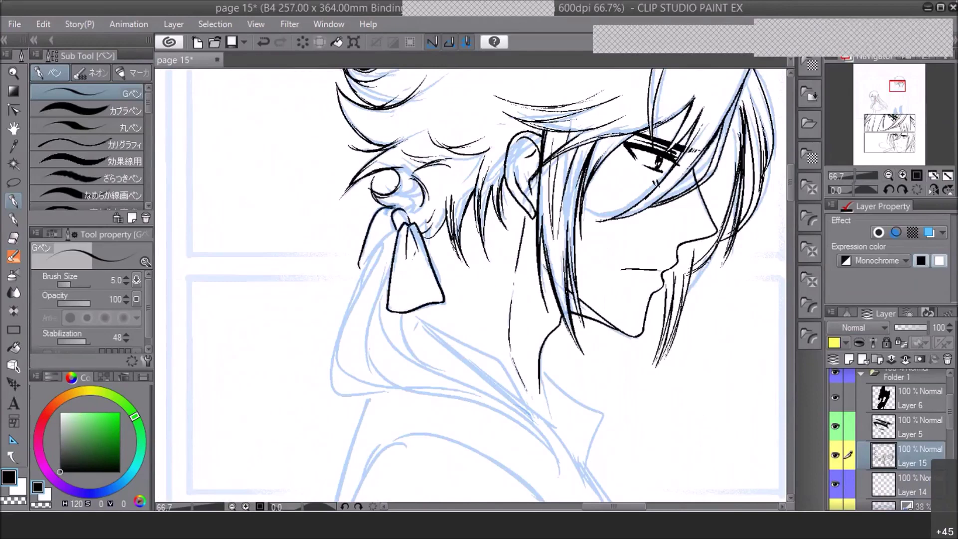
left_click(888, 175)
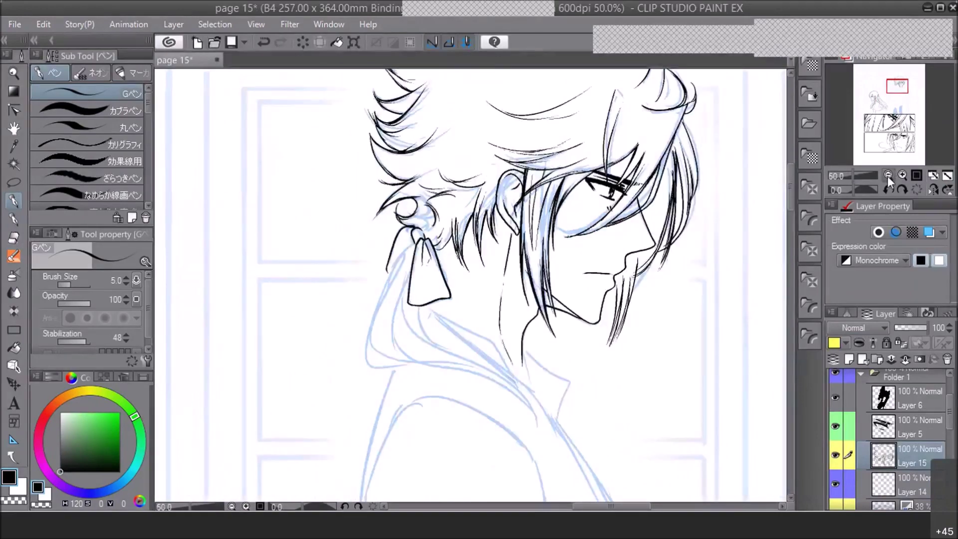
left_click(887, 175)
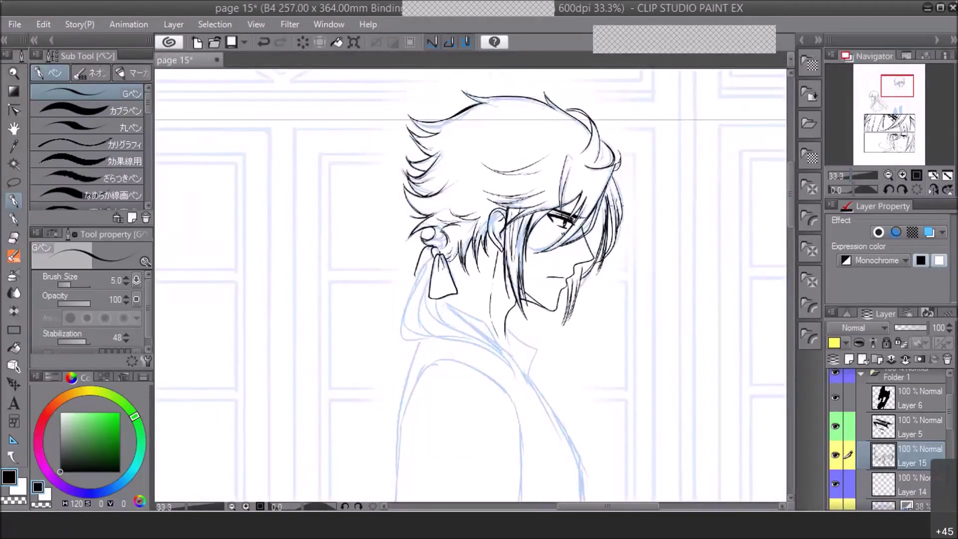
left_click(901, 175)
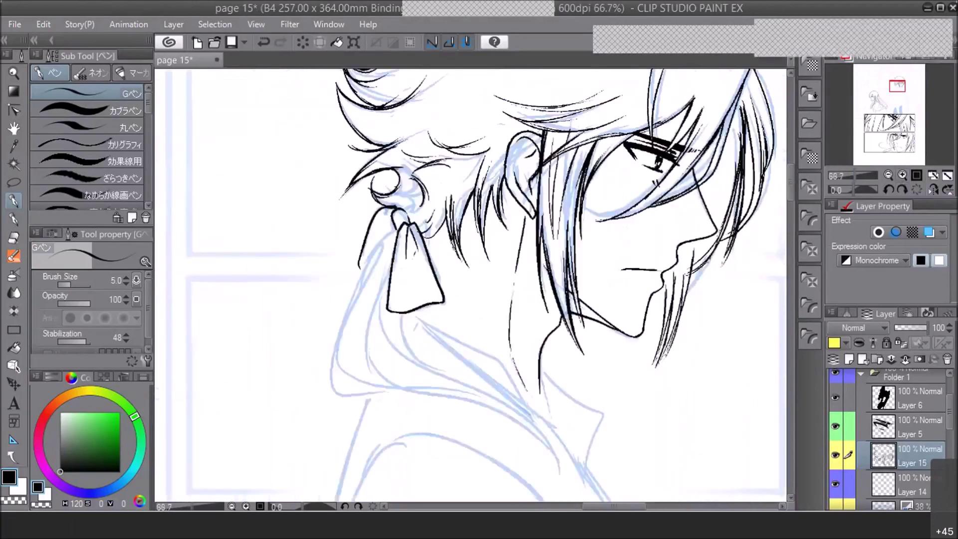
Ink the ponytail's outer loop, inner strands and upper edge sweeping from the hair tie over the shoulder
mouse_move(391, 227)
left_mouse_down()
mouse_move(366, 260)
mouse_move(333, 388)
mouse_move(347, 398)
left_mouse_up()
mouse_move(363, 261)
left_mouse_down()
mouse_move(332, 385)
mouse_move(408, 385)
left_mouse_up()
mouse_move(366, 276)
left_mouse_down()
mouse_move(344, 353)
mouse_move(367, 383)
left_mouse_up()
mouse_move(356, 297)
left_mouse_down()
mouse_move(341, 385)
mouse_move(383, 389)
mouse_move(358, 396)
mouse_move(386, 386)
left_mouse_up()
left_click_drag(385, 280, 400, 359)
mouse_move(374, 280)
left_mouse_down()
mouse_move(422, 361)
mouse_move(558, 454)
left_mouse_up()
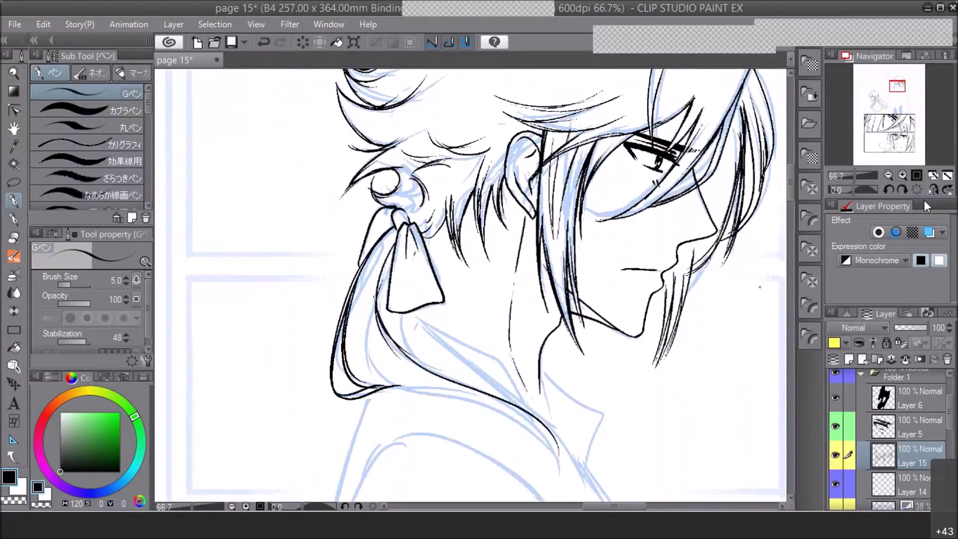
On the flipped canvas, ink the ponytail's lower edge and tapered end, and redraw the strand running down from below the ribbon
left_click(889, 175)
left_click(889, 174)
left_click(933, 190)
left_click(902, 175)
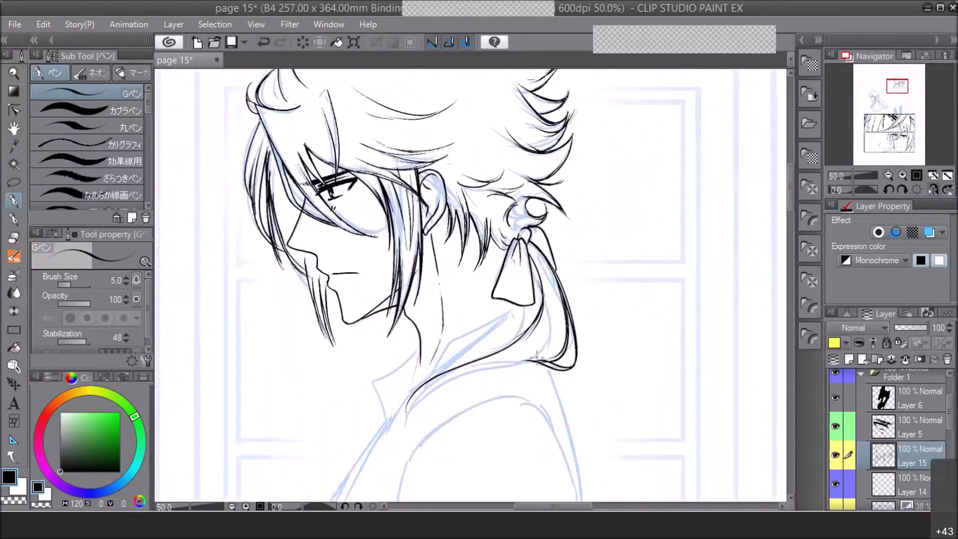
left_click_drag(536, 358, 396, 426)
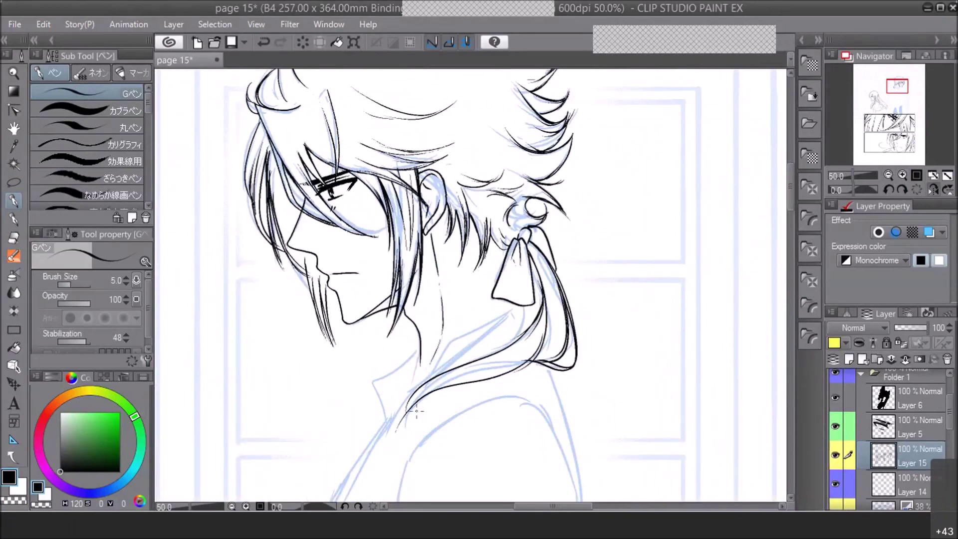
left_click_drag(414, 395, 376, 491)
mouse_move(382, 444)
left_mouse_down()
mouse_move(402, 407)
mouse_move(474, 353)
left_mouse_up()
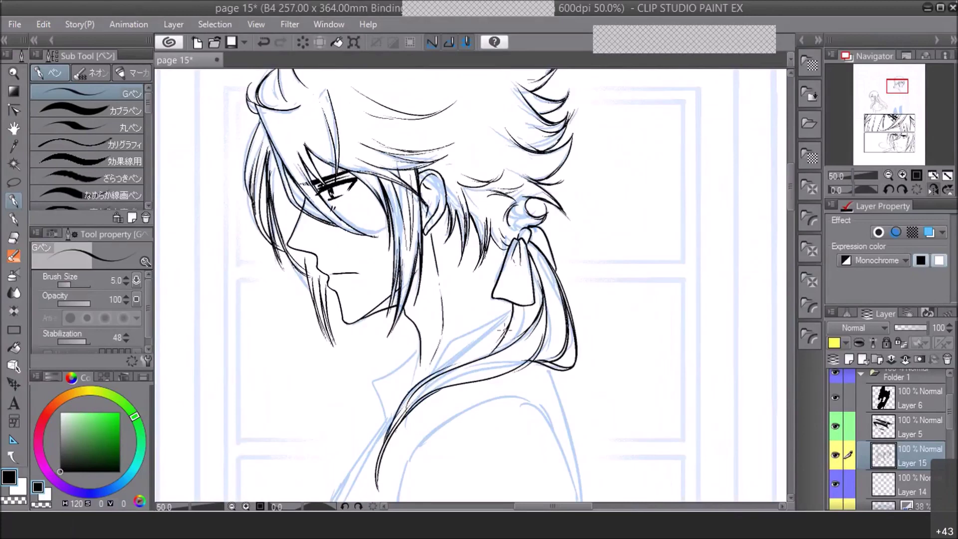
left_click(265, 43)
left_click(264, 43)
mouse_move(519, 308)
left_mouse_down()
mouse_move(500, 344)
mouse_move(392, 422)
mouse_move(367, 471)
left_mouse_up()
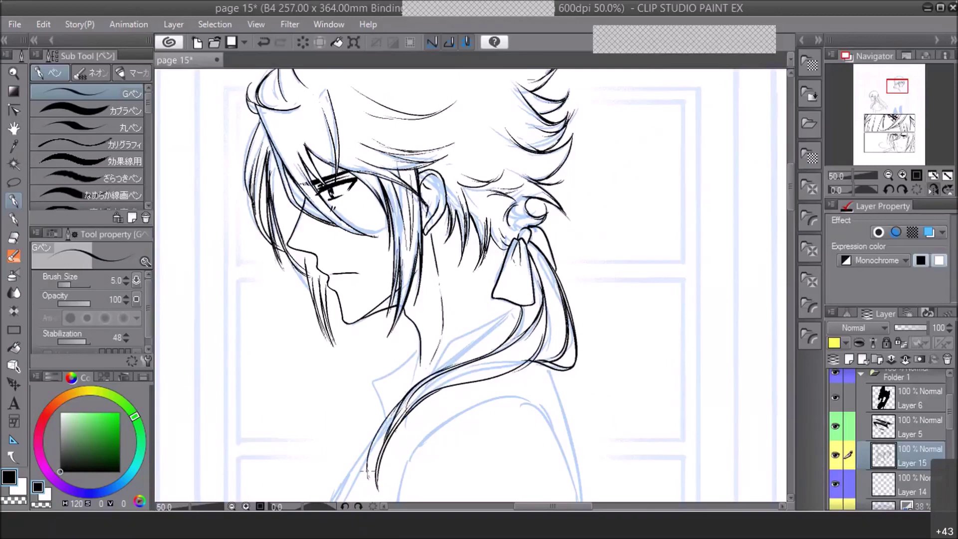
Flip the canvas back and ink extra strands along the ponytail's tapering end and just below the hair tie
left_click(930, 188)
scroll(587, 348, "down", 2)
left_click_drag(548, 319, 568, 419)
left_click_drag(536, 295, 578, 426)
mouse_move(557, 334)
left_mouse_down()
mouse_move(572, 427)
mouse_move(558, 428)
left_mouse_up()
left_click_drag(419, 202, 431, 230)
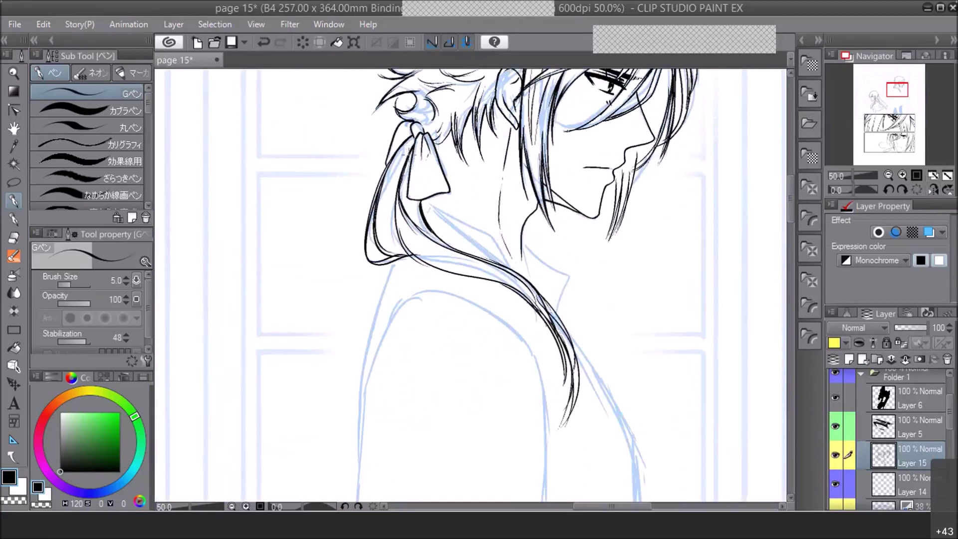
Straighten and flip the canvas, and extend the ponytail's tip on the chest into a longer tapered point
left_click(887, 177)
left_click(888, 186)
left_click(888, 176)
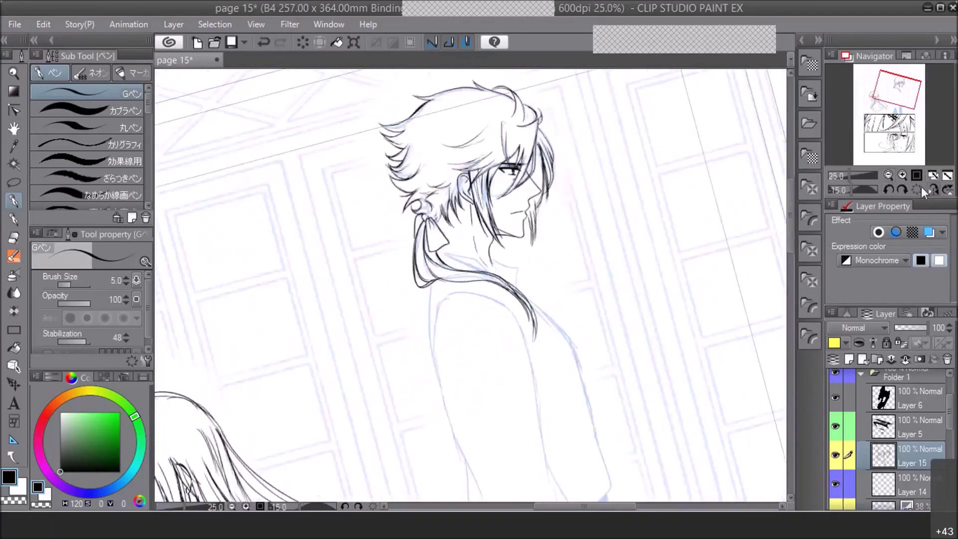
left_click(917, 188)
left_click(932, 189)
left_click(903, 175)
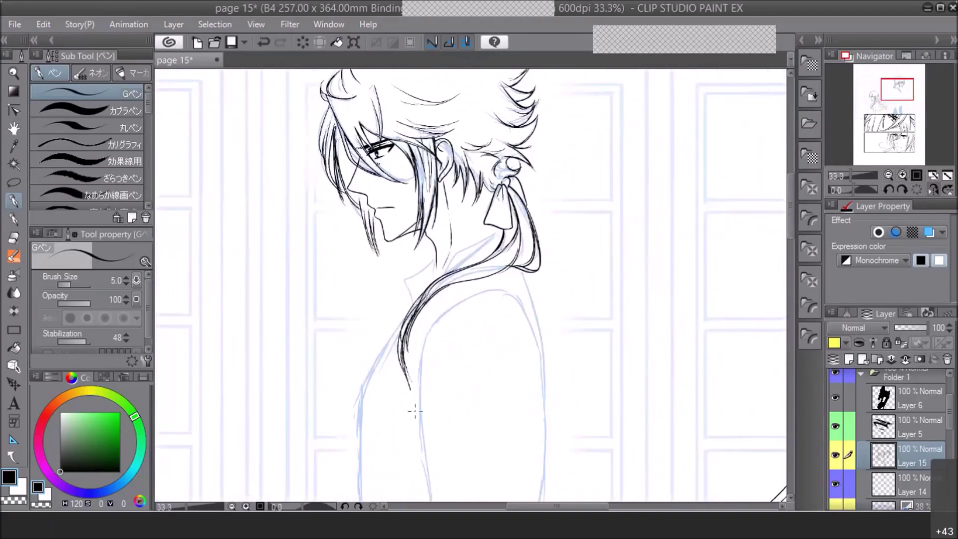
left_click_drag(413, 340, 408, 423)
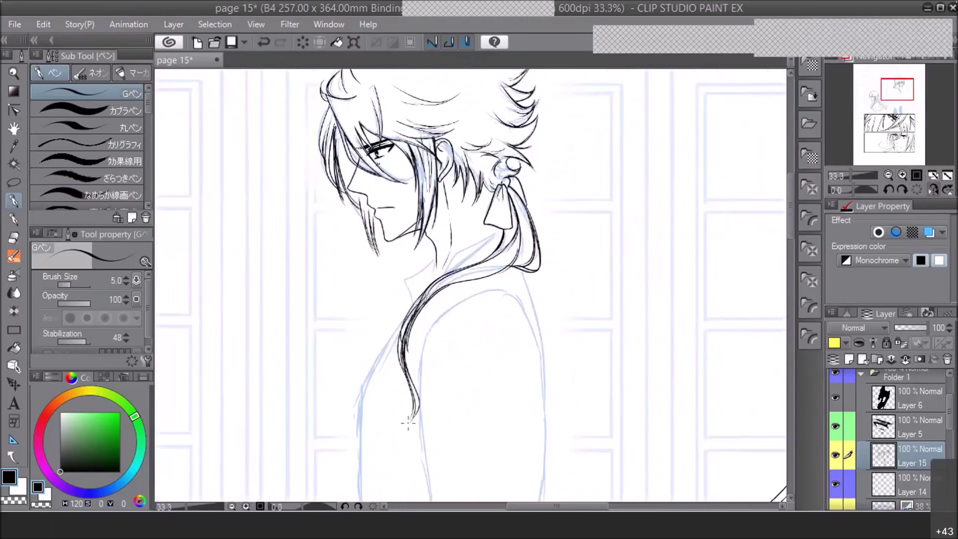
left_click_drag(405, 348, 421, 383)
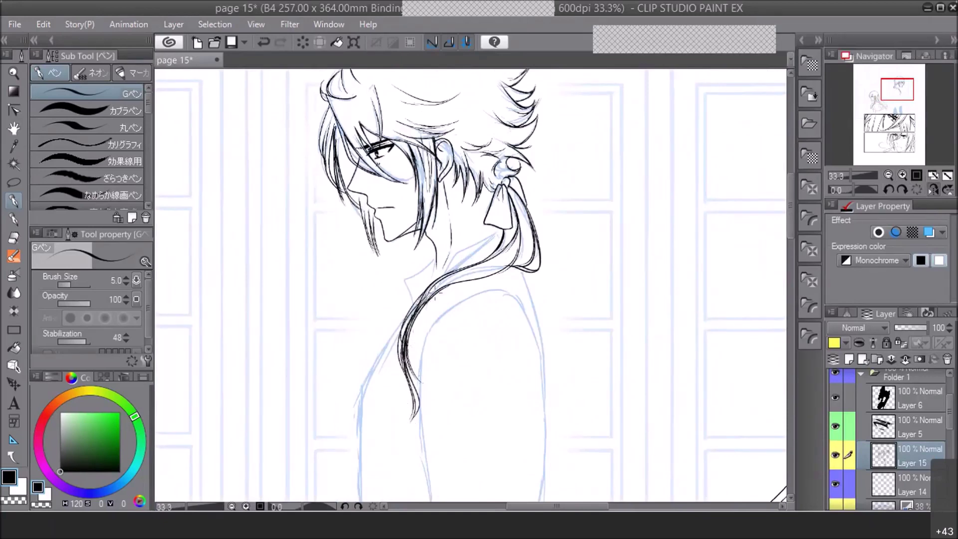
Clean up stray marks on the ponytail with transparent color, and ink another strand along its shoulder section
key("c")
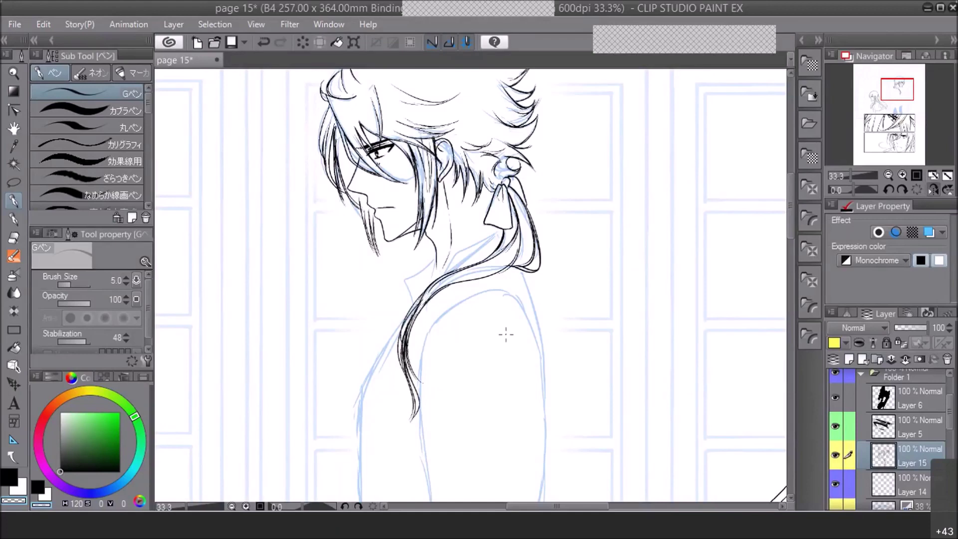
key("c")
left_click_drag(425, 305, 513, 270)
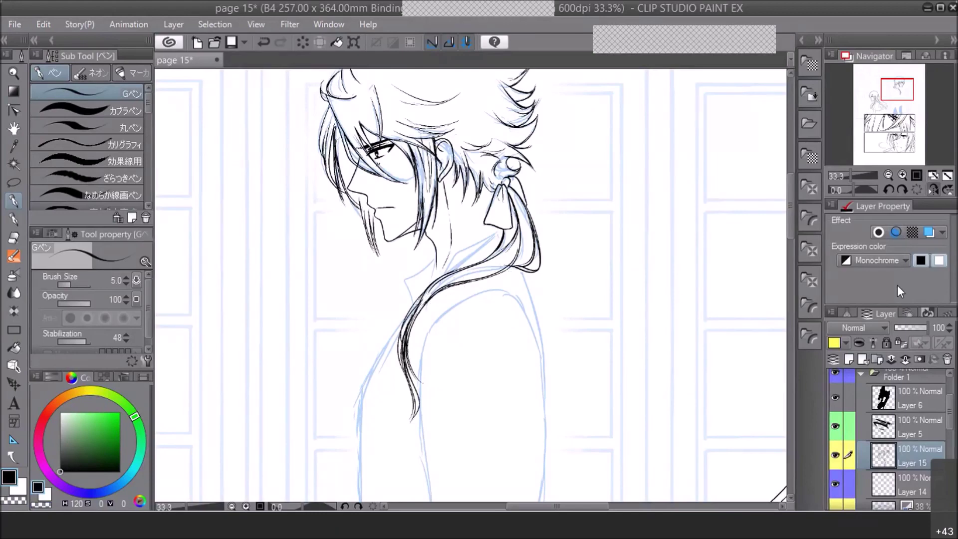
Flip the canvas back, review the finished ponytail against the whole panel at several zooms and angles, and save the page
left_click(932, 189)
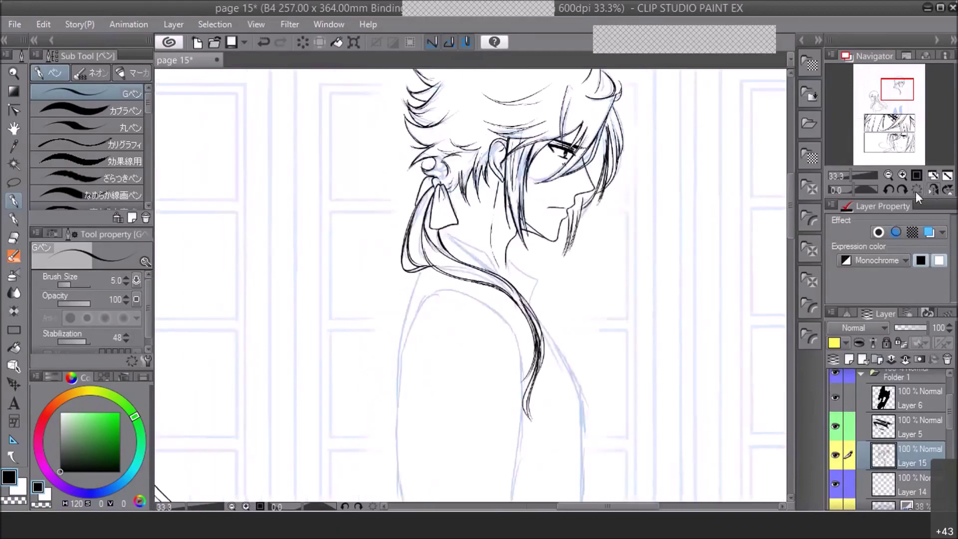
left_click(890, 174)
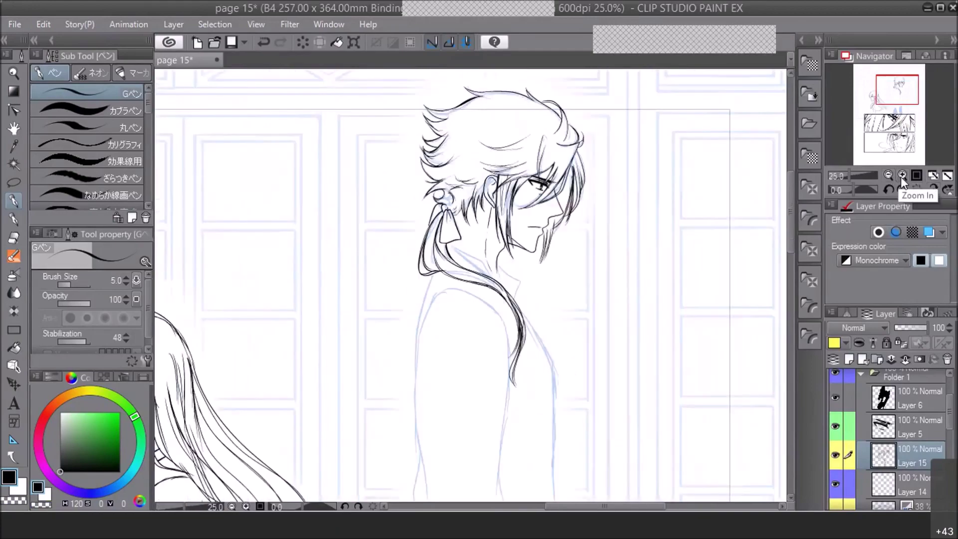
left_click(900, 177)
left_click(902, 189)
left_click(902, 189)
left_click(902, 175)
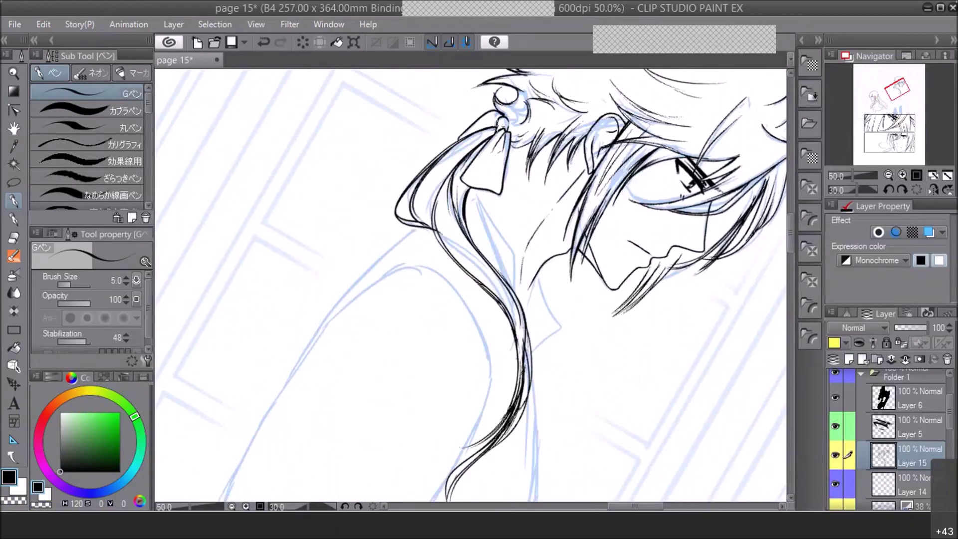
left_click(888, 174)
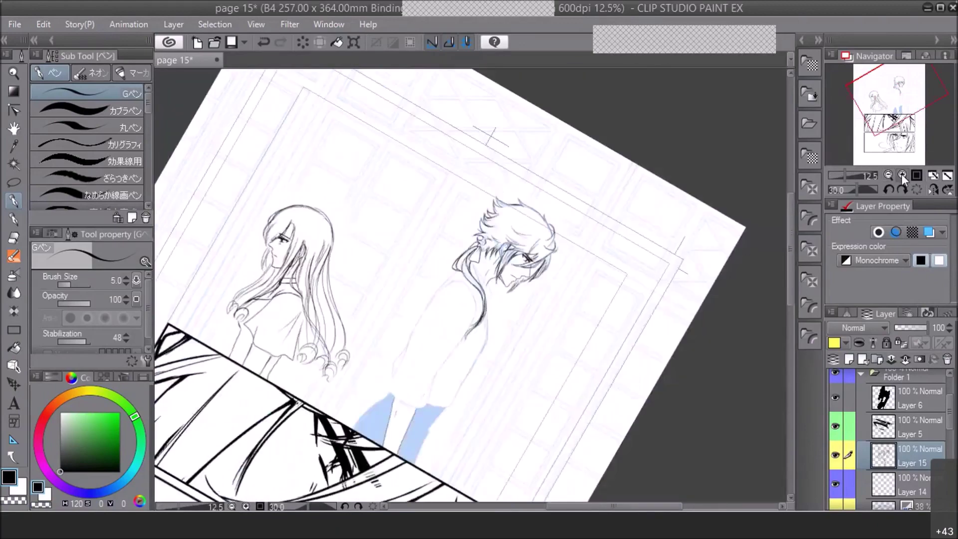
left_click(902, 175)
left_click(889, 189)
left_click(902, 174)
left_click(898, 86)
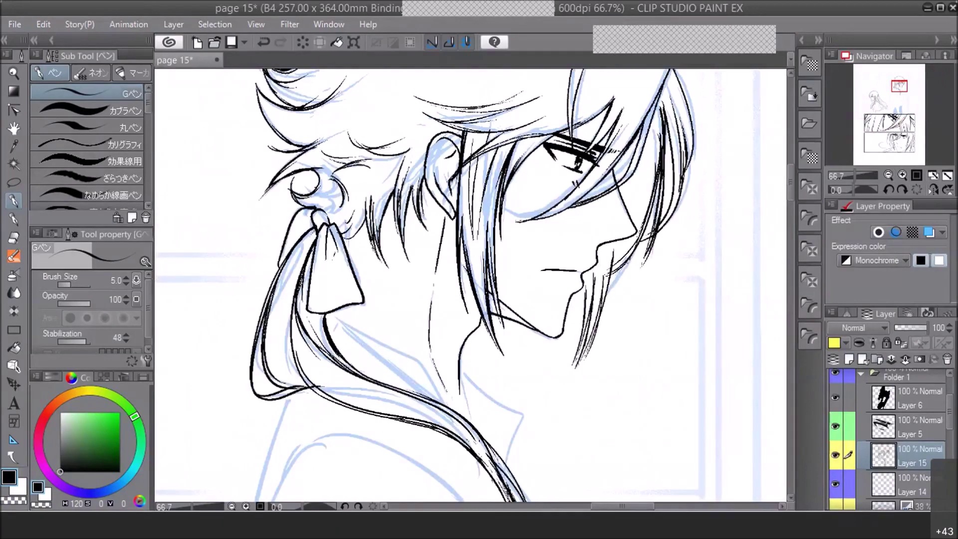
left_click(888, 176)
left_click(891, 177)
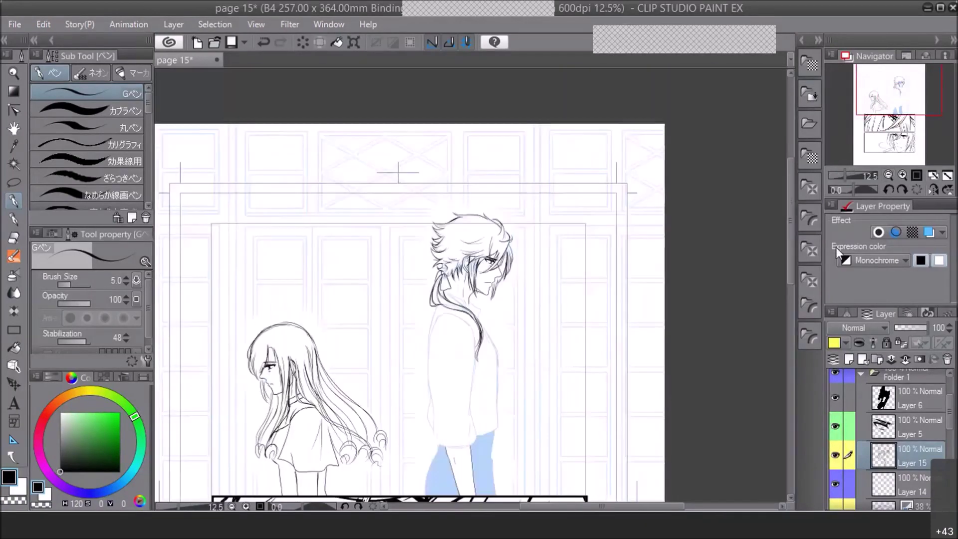
left_click(905, 176)
left_click(904, 175)
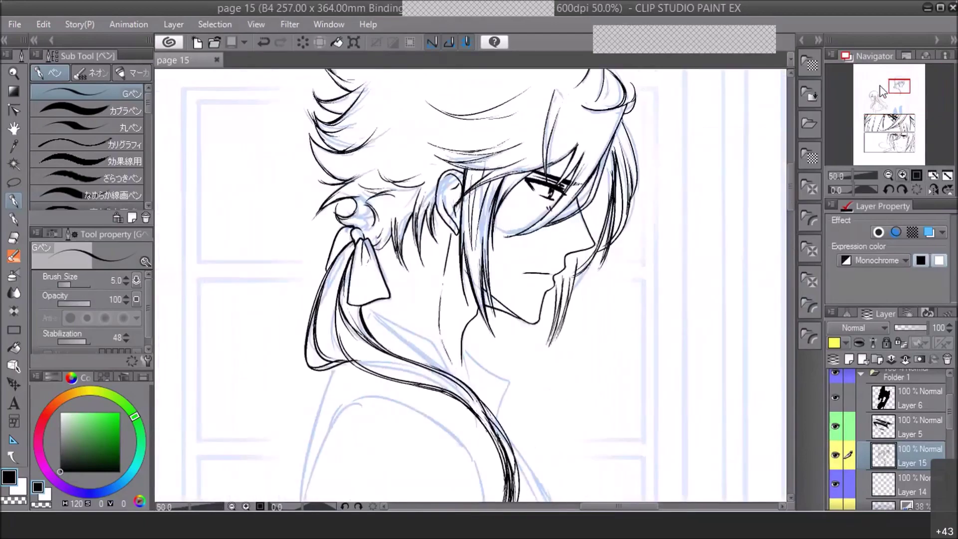
On Layer 14, set the G-pen's brush size to 7.0 and ink the back edge of the collar on the flipped canvas
left_click(888, 175)
left_click(906, 479)
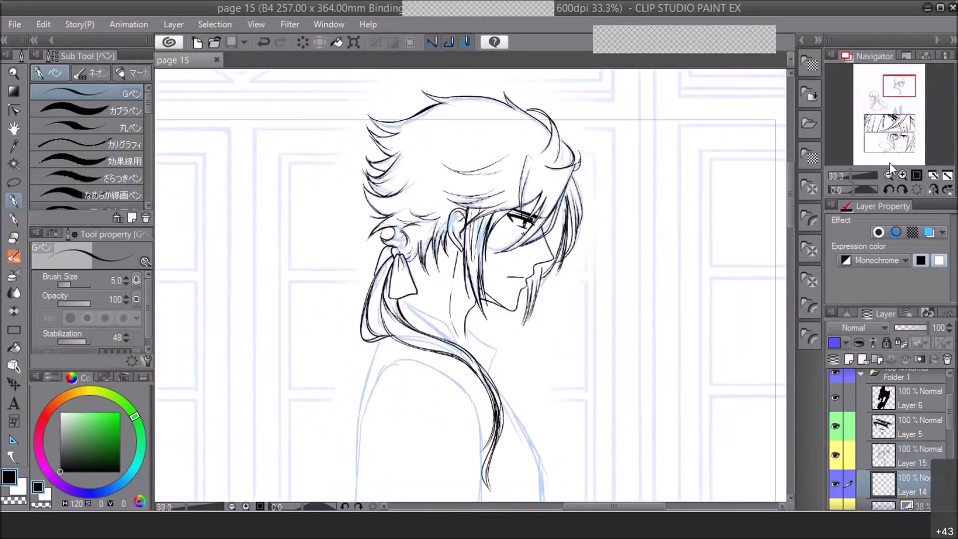
left_click(902, 175)
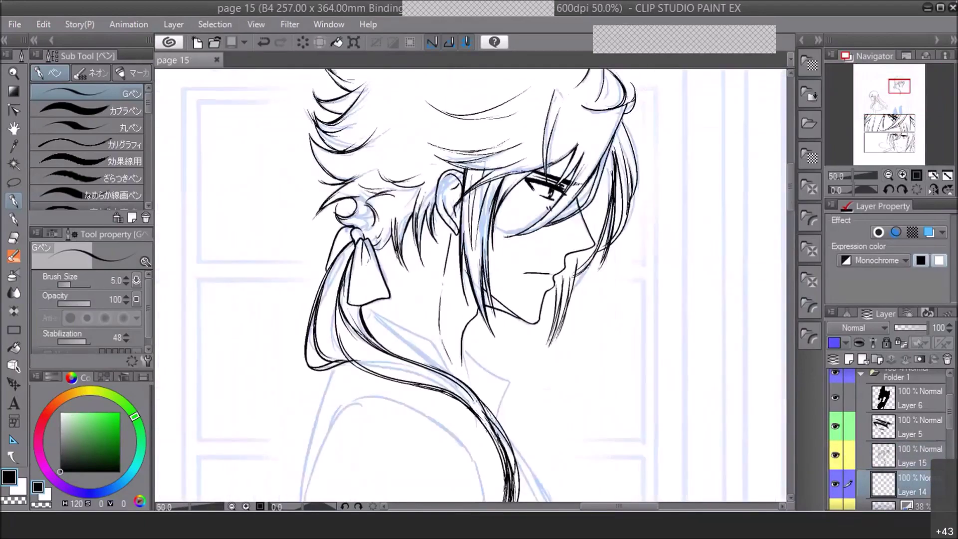
left_click(126, 278)
left_click(126, 277)
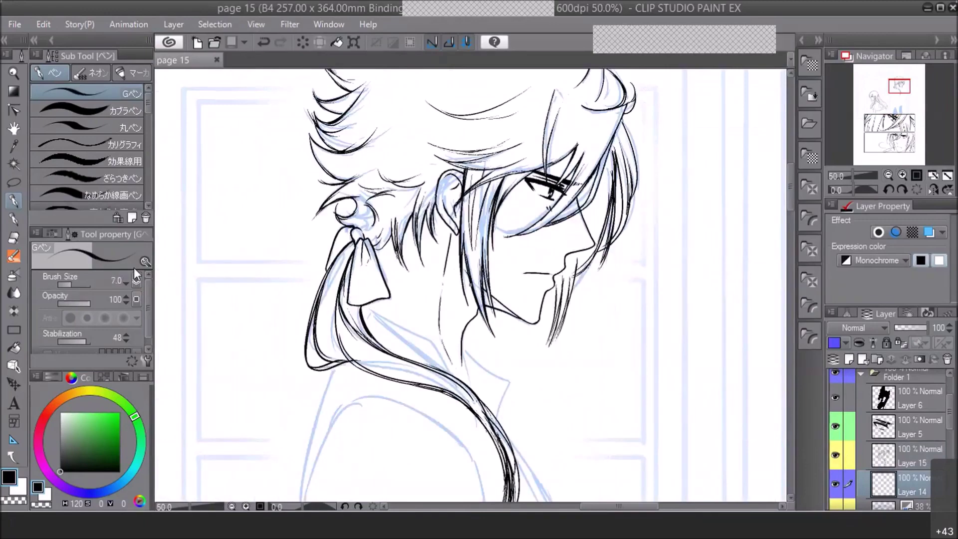
left_click(933, 189)
mouse_move(572, 308)
left_mouse_down()
mouse_move(507, 344)
mouse_move(489, 374)
left_mouse_up()
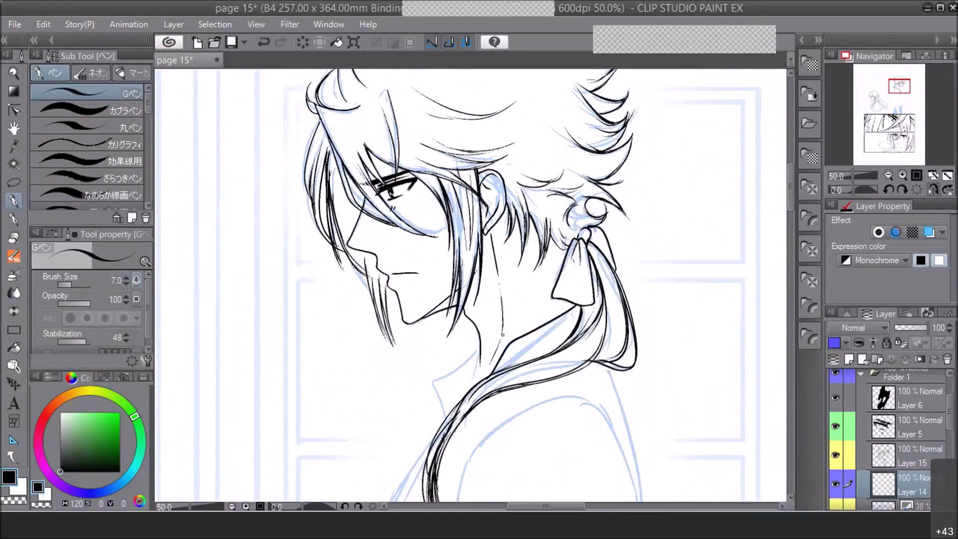
Set the snap eraser's brush size to 8.4 and tidy the collar line around the ponytail
left_click(15, 237)
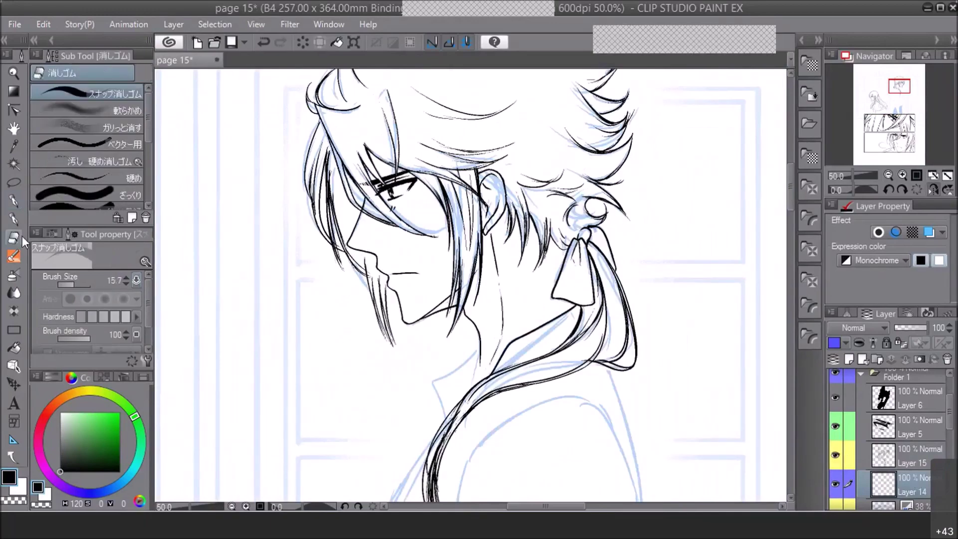
left_click(901, 190)
left_click(902, 189)
left_click_drag(76, 287, 73, 286)
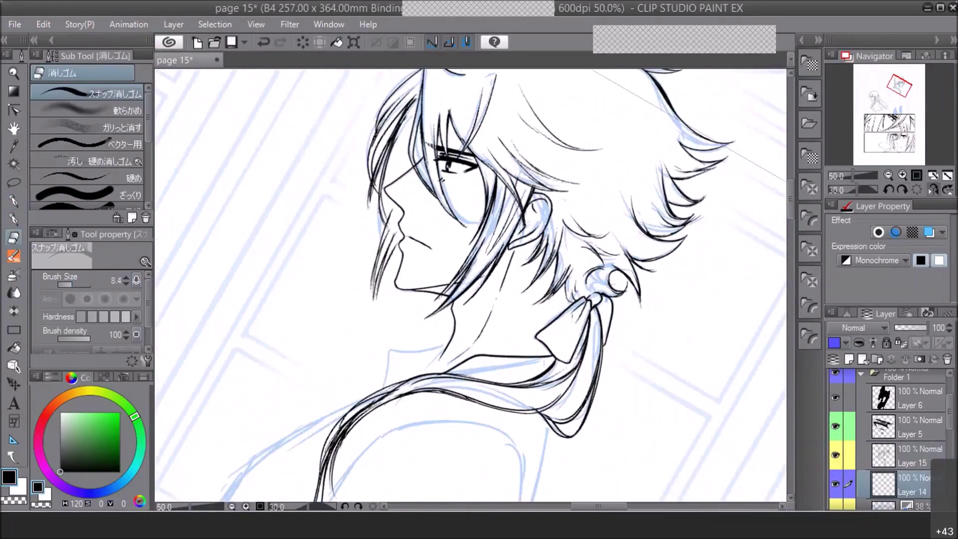
Flip the canvas back, check the whole figure zoomed out, save the page and straighten the canvas to 0 degrees
left_click(933, 190)
left_click(889, 175)
left_click(890, 175)
left_click(898, 189)
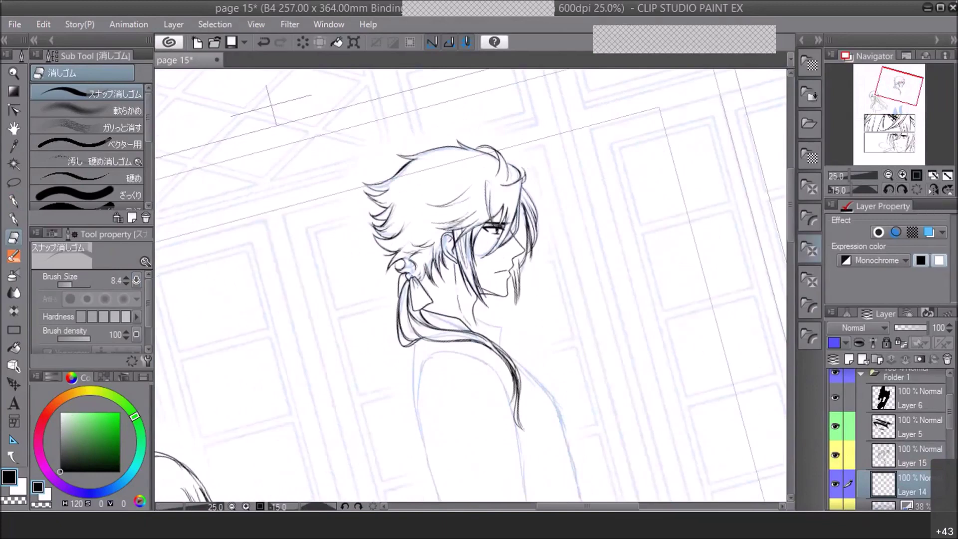
left_click(240, 46)
left_click(908, 192)
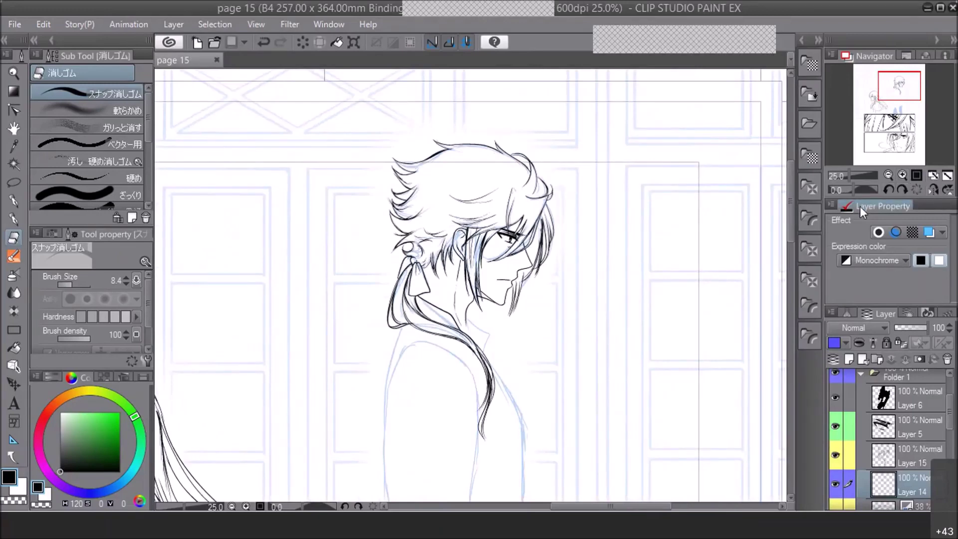
On Layer 15, clean up the inked face and front hair with the しげペン改[350] pencil in transparent colour, and save the page
left_click_drag(898, 90, 899, 93)
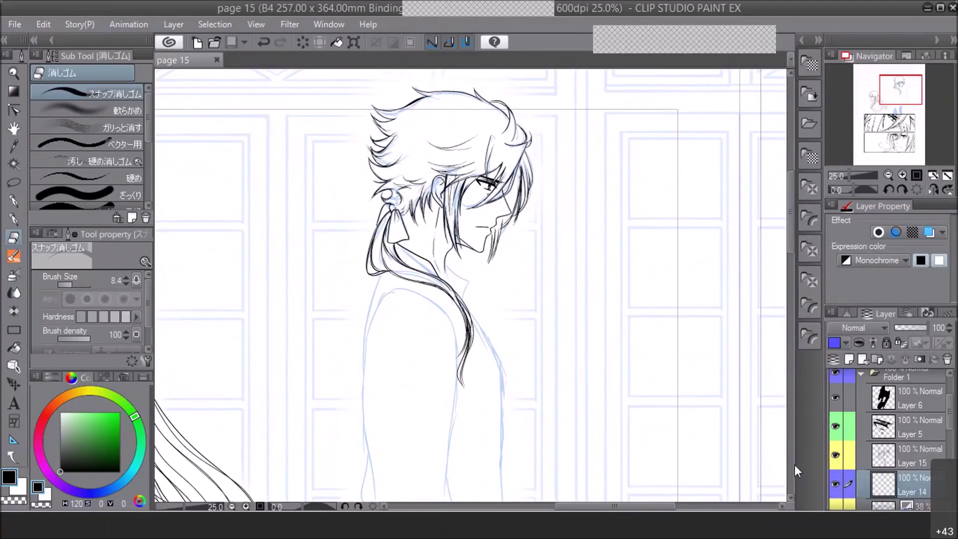
left_click(913, 455)
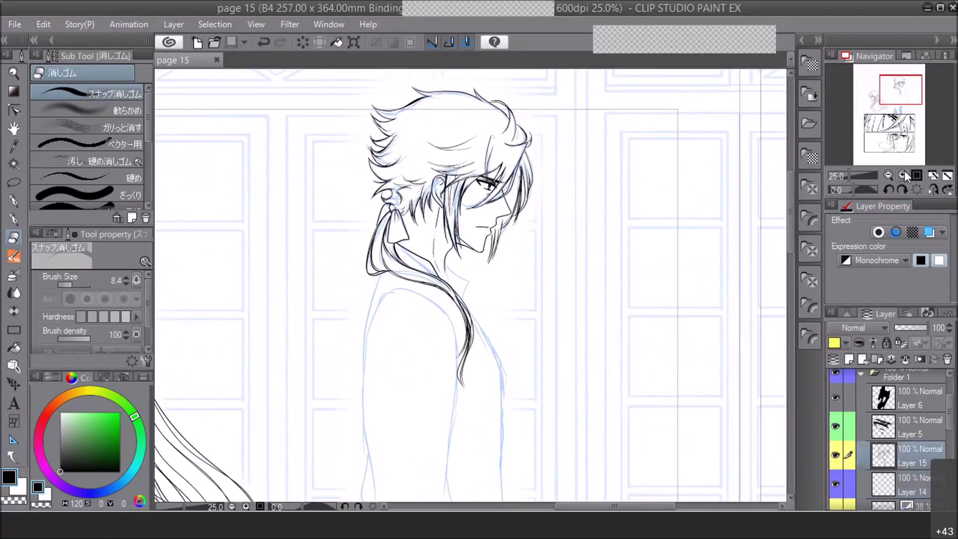
left_click(902, 174)
left_click_drag(901, 98, 901, 90)
left_click(902, 175)
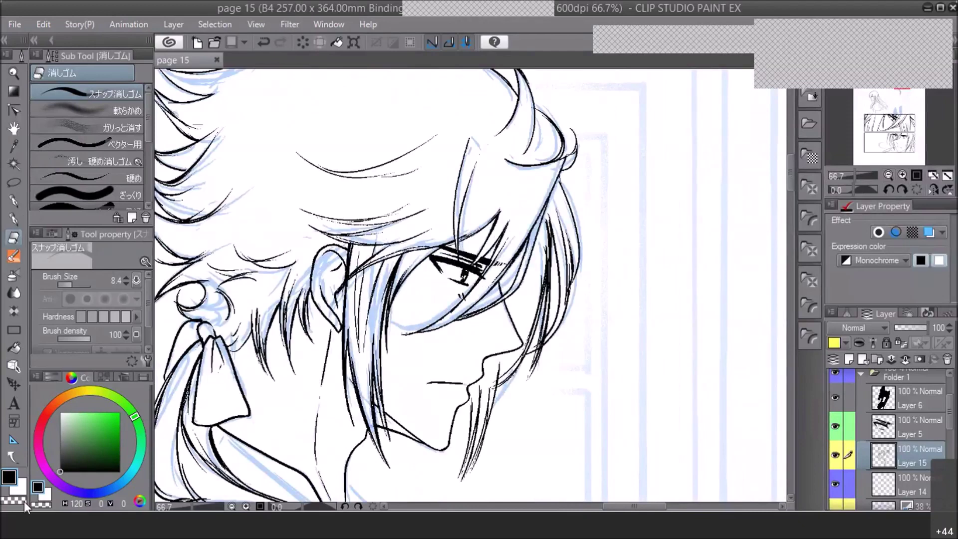
left_click(14, 218)
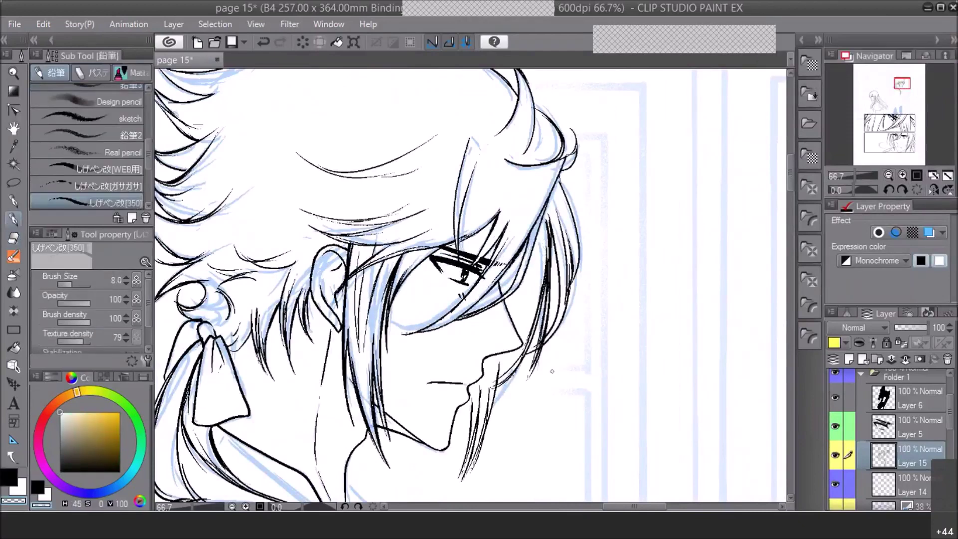
left_click(887, 175)
left_click_drag(901, 94, 899, 102)
left_click(231, 42)
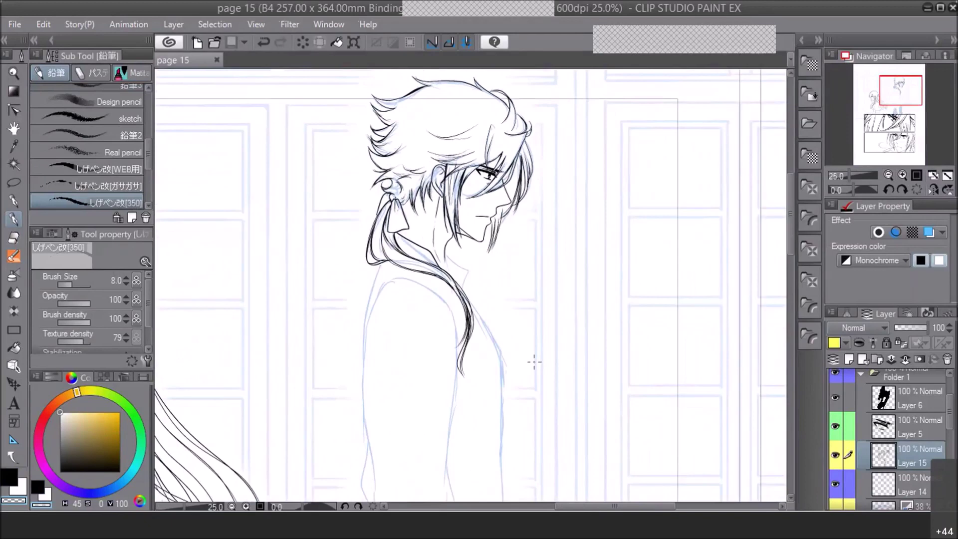
On Layer 14, ink the front collar point on the flipped canvas in black with the しげペン改[350] pencil at size 8.0
left_click(899, 483)
left_click(902, 175)
left_click(931, 189)
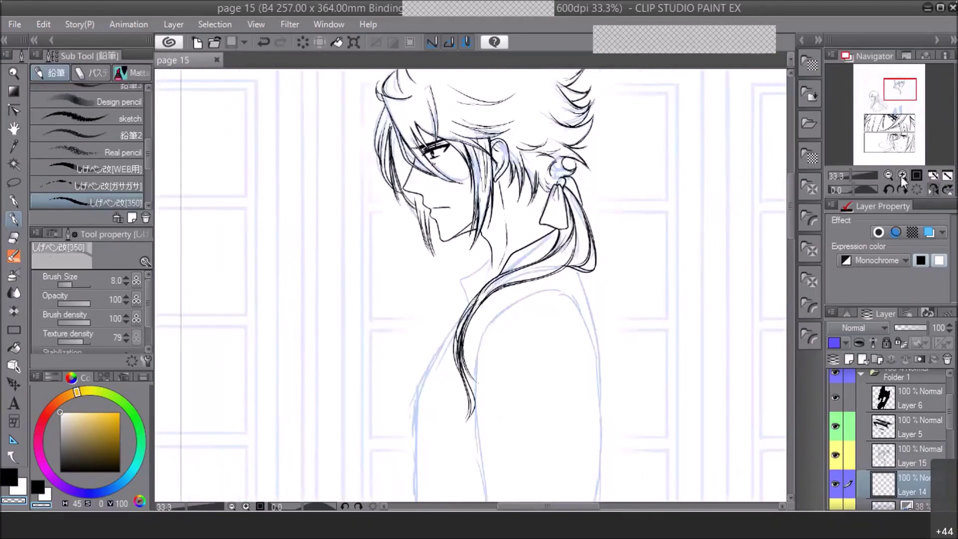
left_click(901, 175)
left_click(903, 174)
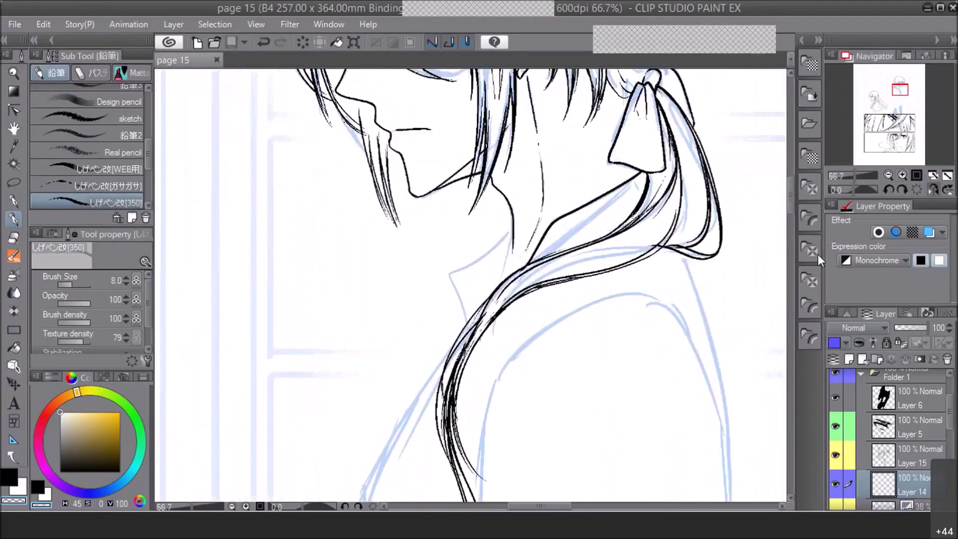
left_click(15, 475)
mouse_move(509, 228)
left_mouse_down()
mouse_move(452, 264)
mouse_move(468, 319)
left_mouse_up()
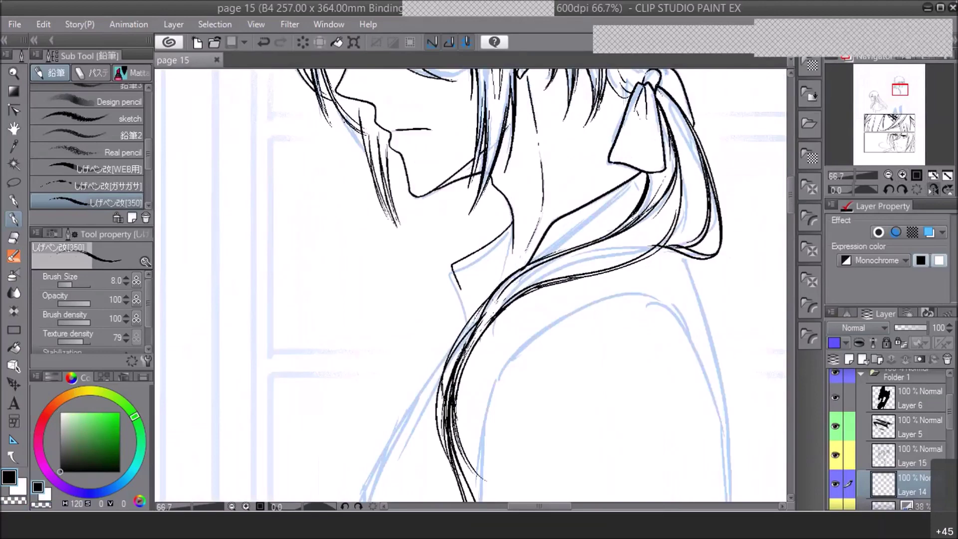
mouse_move(509, 228)
left_mouse_down()
mouse_move(515, 277)
mouse_move(500, 285)
left_mouse_up()
left_click(889, 175)
left_click(889, 175)
left_click(931, 190)
left_click(890, 175)
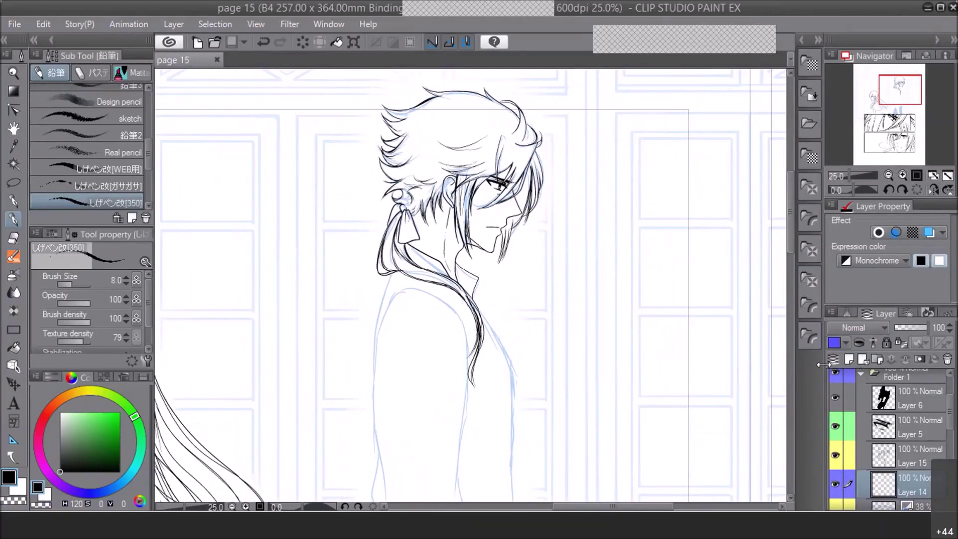
With the G-pen at size 7.0, ink the upper back line below the ponytail and the back edge of the sleeve
left_click_drag(905, 94, 901, 94)
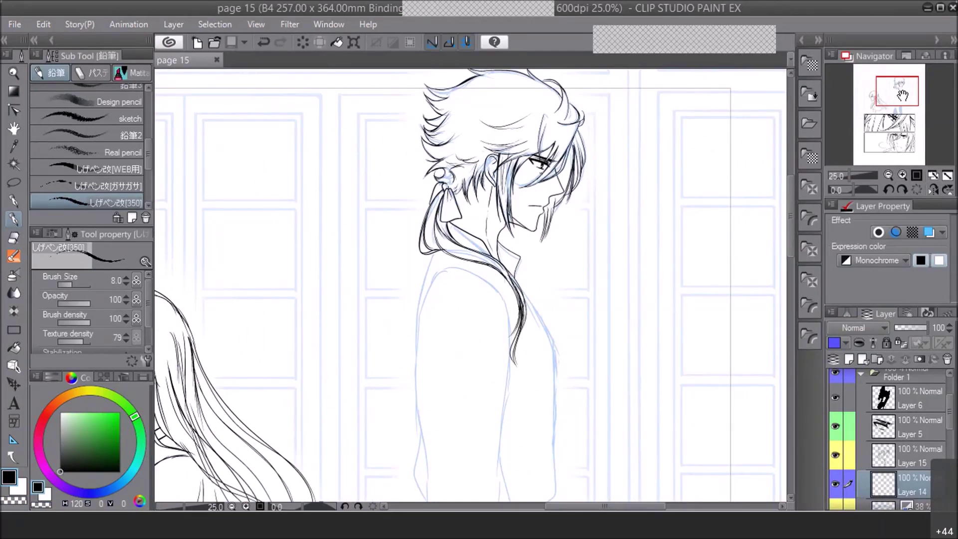
left_click(897, 95)
left_click(902, 175)
left_click(896, 94)
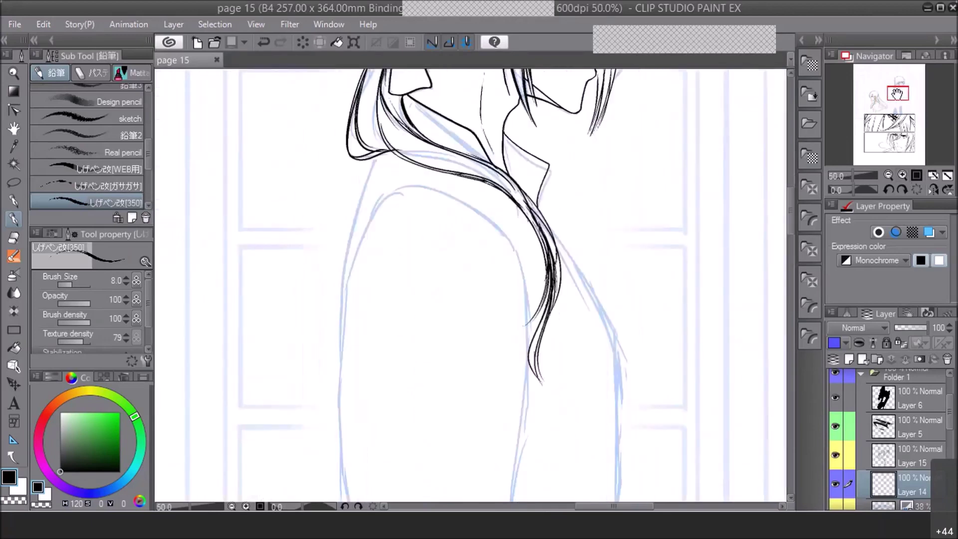
left_click(15, 201)
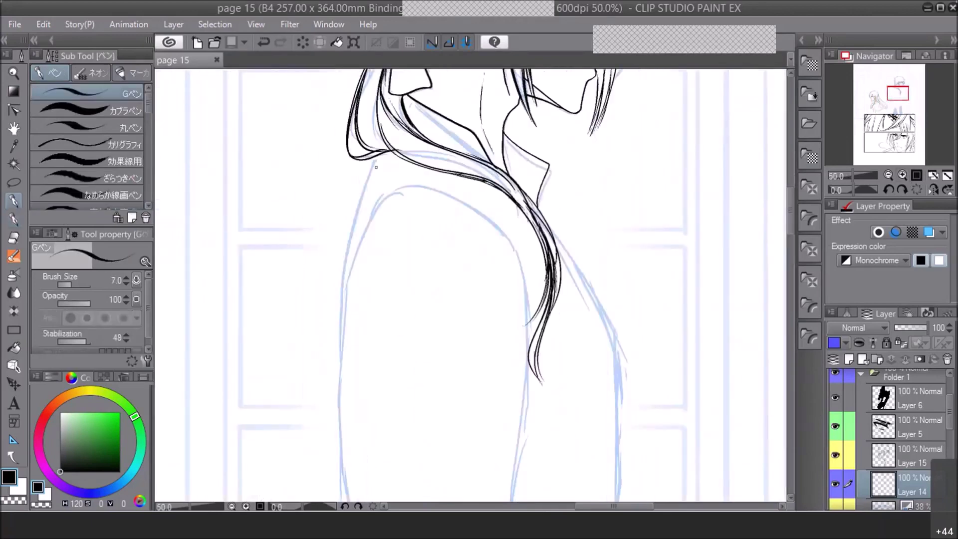
left_click_drag(373, 163, 361, 203)
left_click_drag(372, 162, 337, 357)
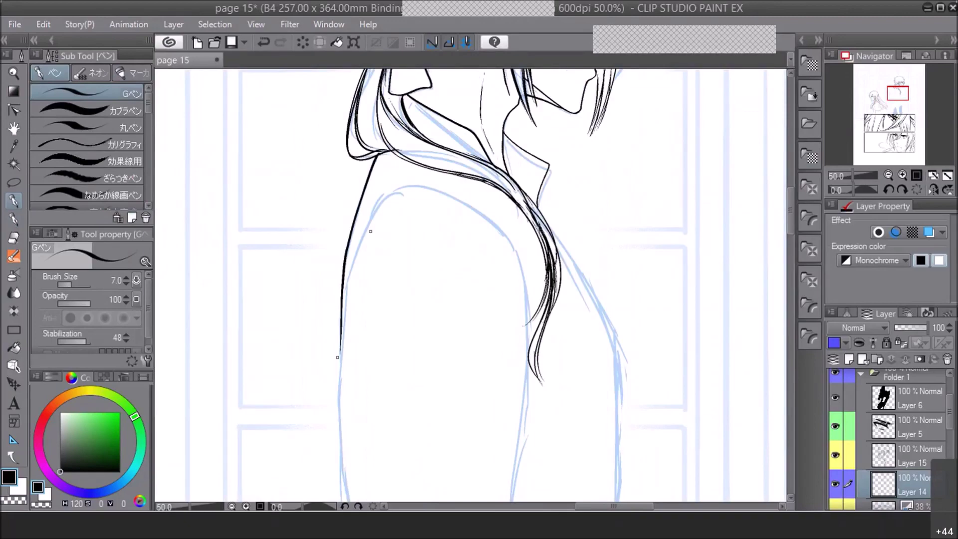
mouse_move(388, 197)
left_mouse_down()
mouse_move(344, 307)
mouse_move(338, 430)
left_mouse_up()
Ink the rounded shoulder curve at the top of the sleeve with the canvas flipped and rotated, and flip the canvas back
left_click(888, 174)
left_click(888, 174)
left_click(888, 189)
left_click(932, 189)
left_click(890, 189)
left_click(891, 190)
left_click(902, 176)
left_click(902, 176)
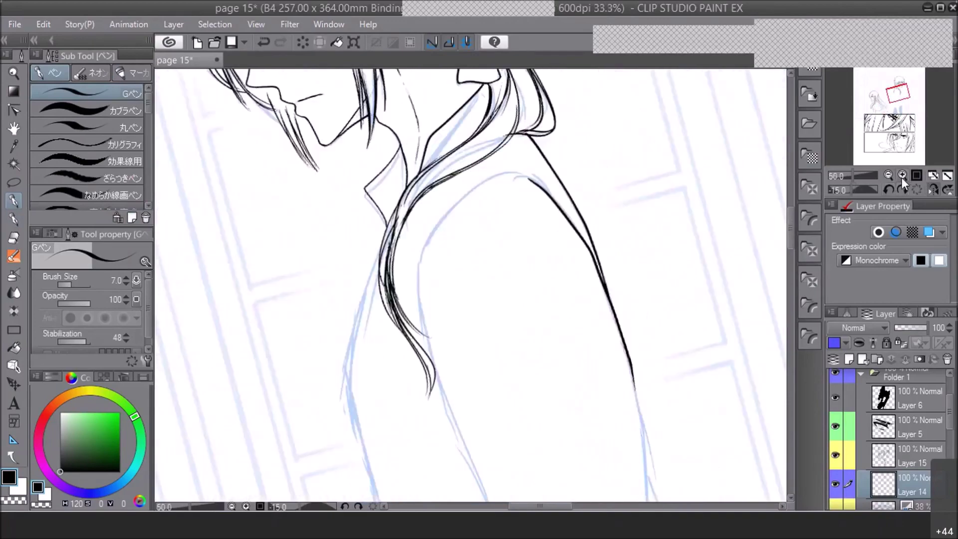
mouse_move(418, 275)
left_mouse_down()
mouse_move(437, 229)
mouse_move(495, 177)
mouse_move(531, 183)
left_mouse_up()
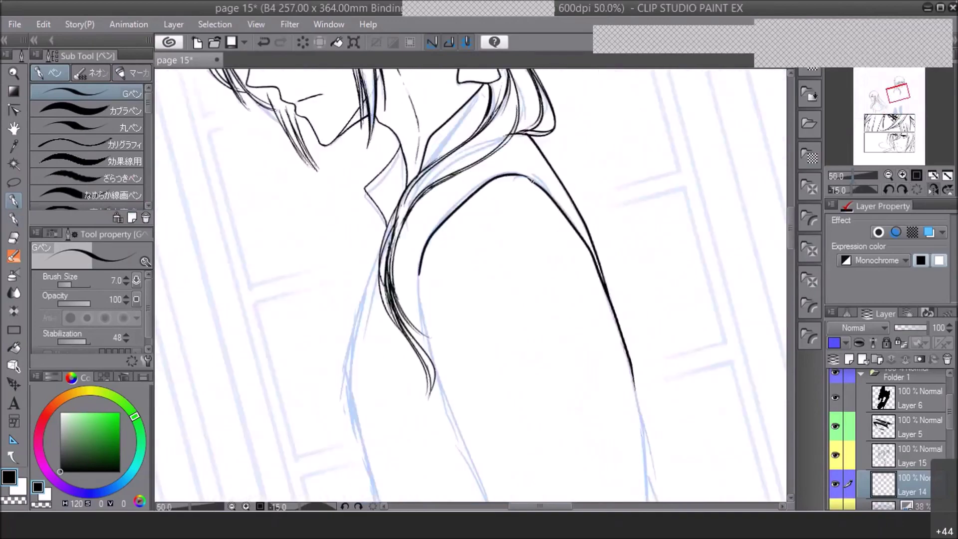
left_click(931, 191)
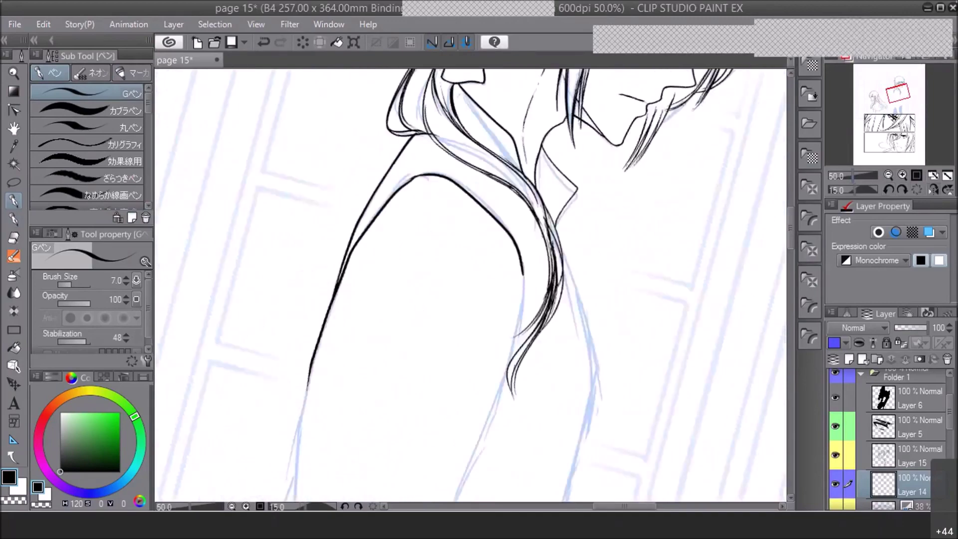
Straighten the canvas and ink the front edge of the sleeve down past the elbow, with a short crease at the elbow
left_click(890, 176)
left_click(890, 177)
left_click(890, 176)
left_click(890, 177)
left_click(891, 185)
left_click(897, 178)
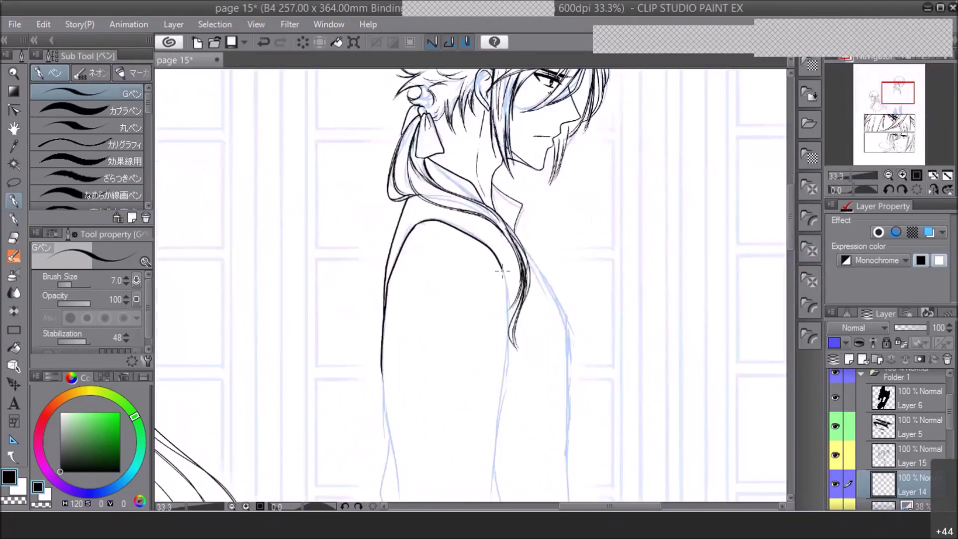
mouse_move(507, 277)
left_mouse_down()
mouse_move(508, 388)
mouse_move(496, 427)
left_mouse_up()
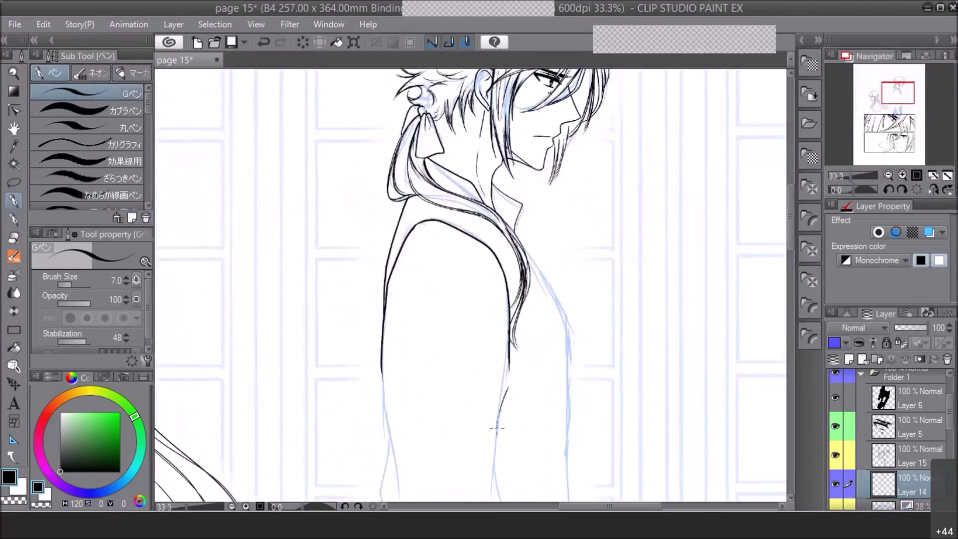
left_click_drag(508, 335, 496, 469)
scroll(750, 185, "down", 2)
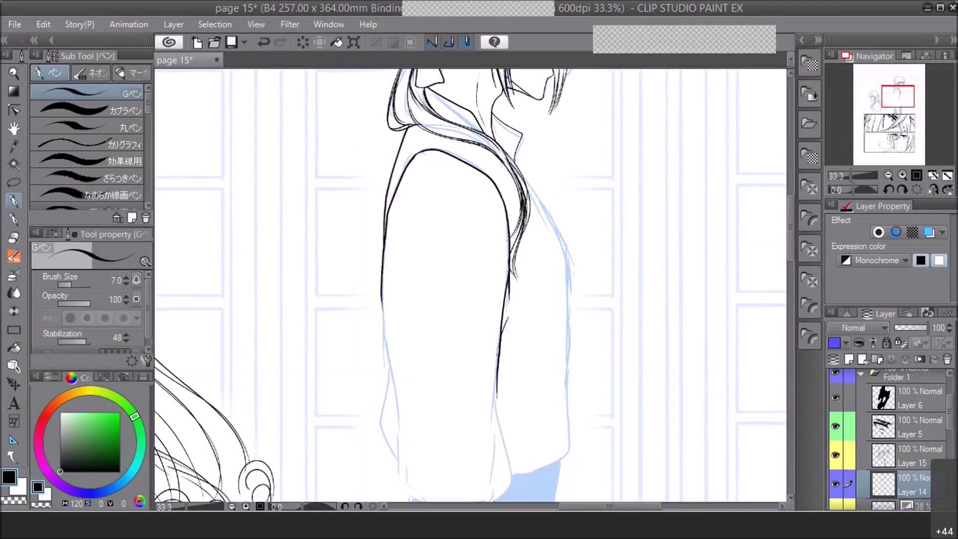
left_click_drag(496, 375, 502, 426)
Ink the sleeve's back edge down to the cuff and the shirt's bulge behind the forearm
left_click_drag(382, 302, 400, 431)
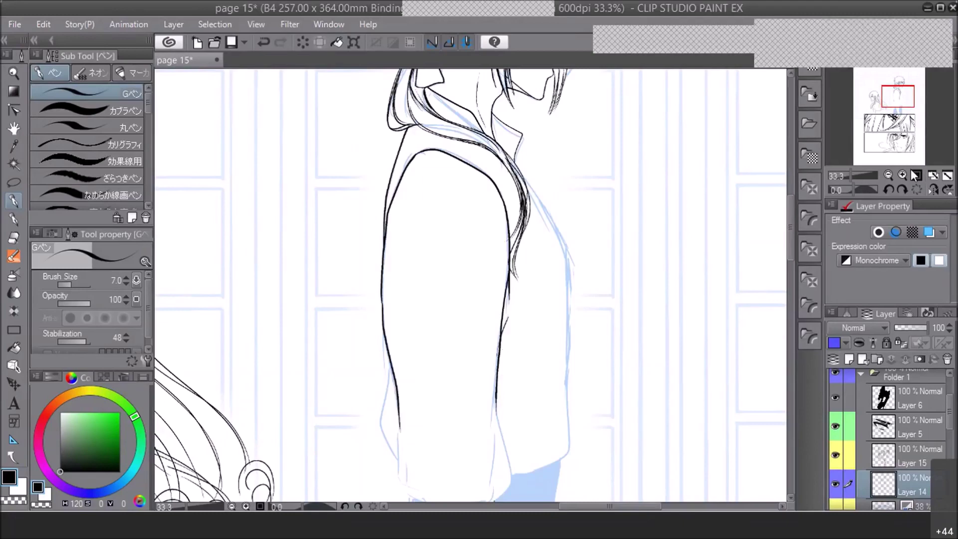
left_click(891, 175)
left_click(902, 175)
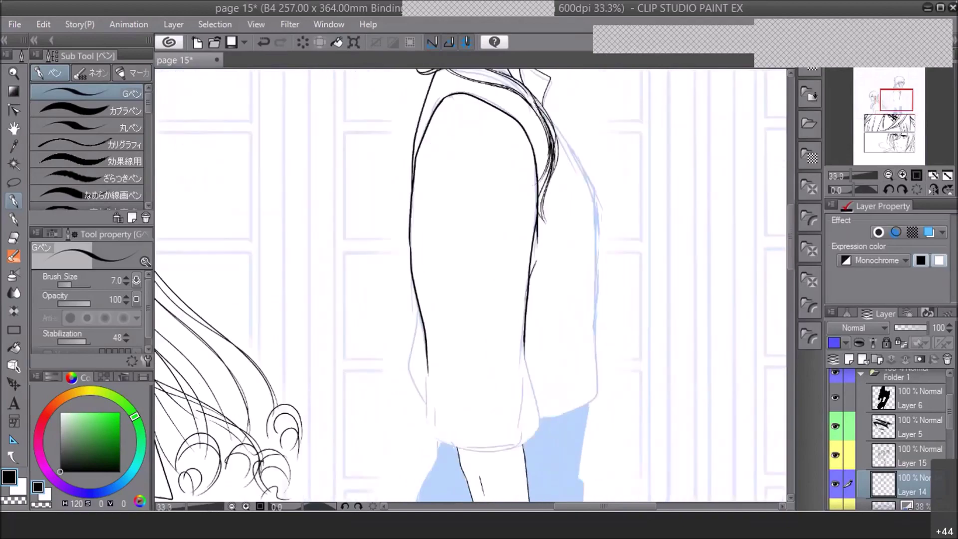
mouse_move(425, 362)
left_mouse_down()
mouse_move(424, 413)
mouse_move(452, 447)
left_mouse_up()
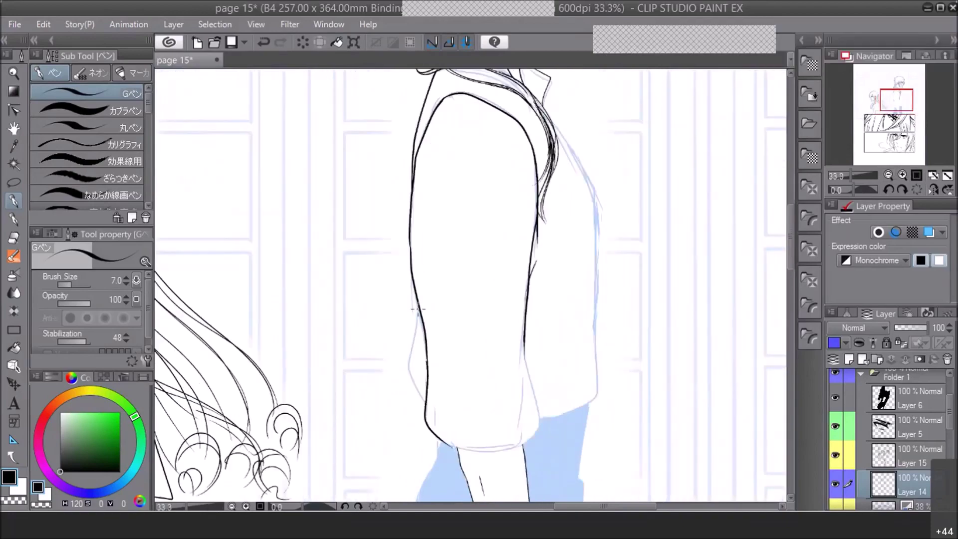
mouse_move(416, 315)
left_mouse_down()
mouse_move(409, 356)
mouse_move(425, 408)
left_mouse_up()
Thicken the ink where the shirt's bulge meets the sleeve's back edge
left_click(906, 174)
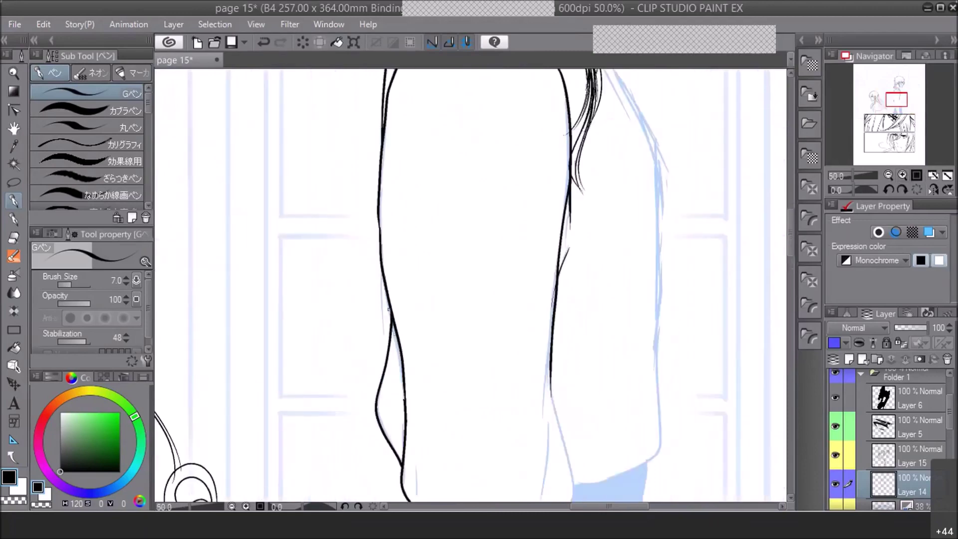
left_click_drag(391, 325, 393, 330)
left_click_drag(395, 455, 402, 459)
left_click_drag(390, 325, 401, 374)
left_click(888, 176)
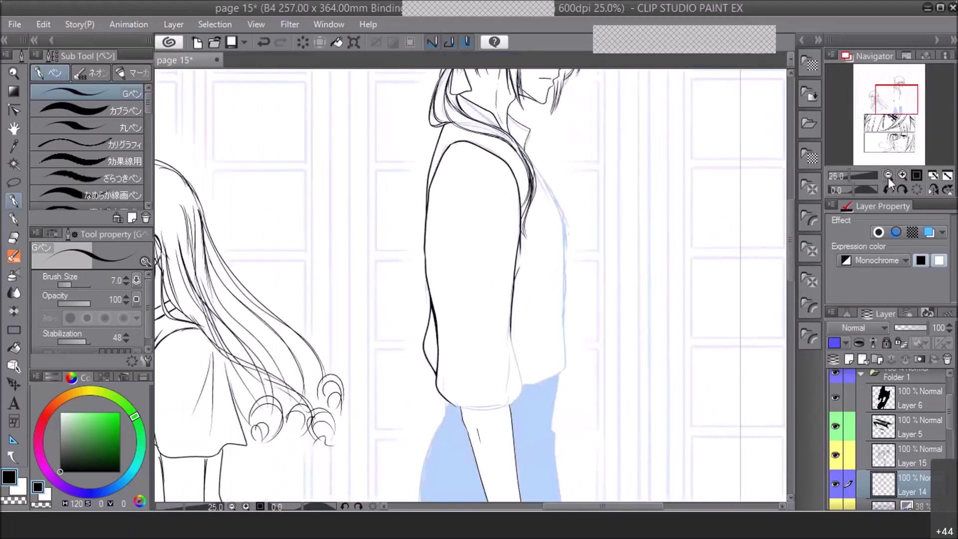
Thicken the sleeve's back edge from the upper arm to the elbow, undoing and redoing unwanted strokes
left_click(888, 176)
left_click(888, 176)
left_click(888, 176)
left_click(900, 176)
left_click(900, 176)
left_click(900, 175)
key("ctrl+z")
left_click_drag(410, 178, 411, 279)
left_click_drag(409, 243, 415, 323)
left_click(264, 43)
left_click_drag(410, 275, 417, 300)
left_click_drag(408, 247, 416, 299)
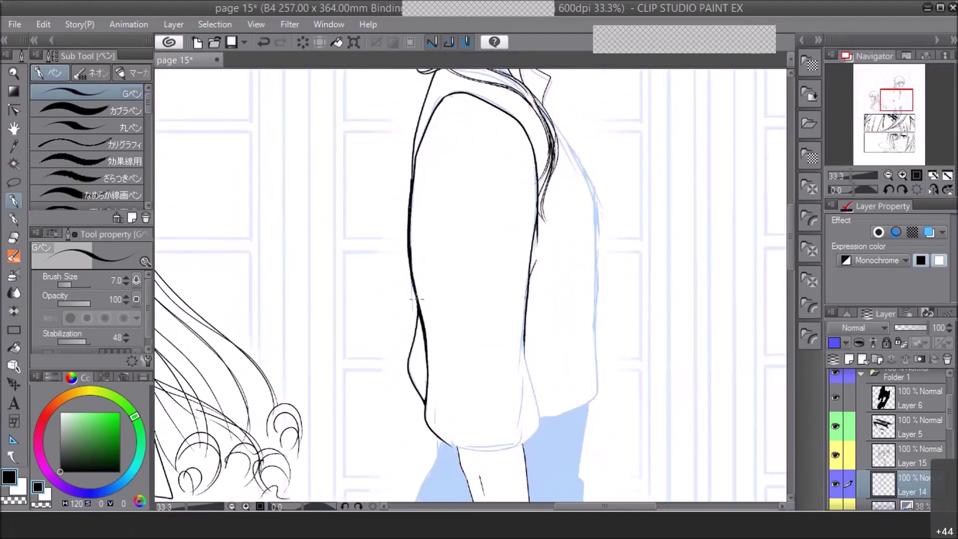
Thicken the upper back line above the sleeve and extend its top end to join the ponytail
left_click(888, 176)
left_click(888, 176)
left_click(887, 175)
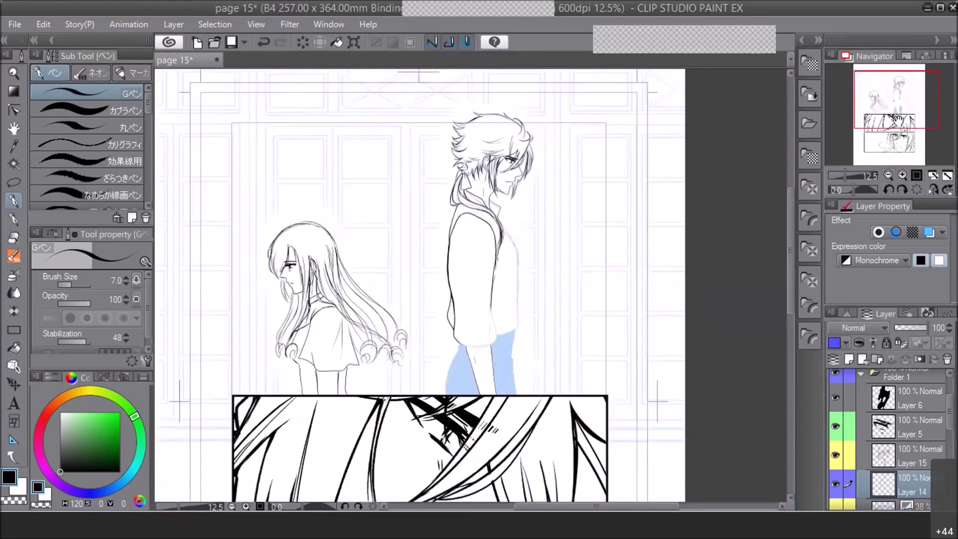
left_click(901, 175)
left_click(901, 175)
left_click(902, 175)
left_click(896, 92)
left_click(901, 175)
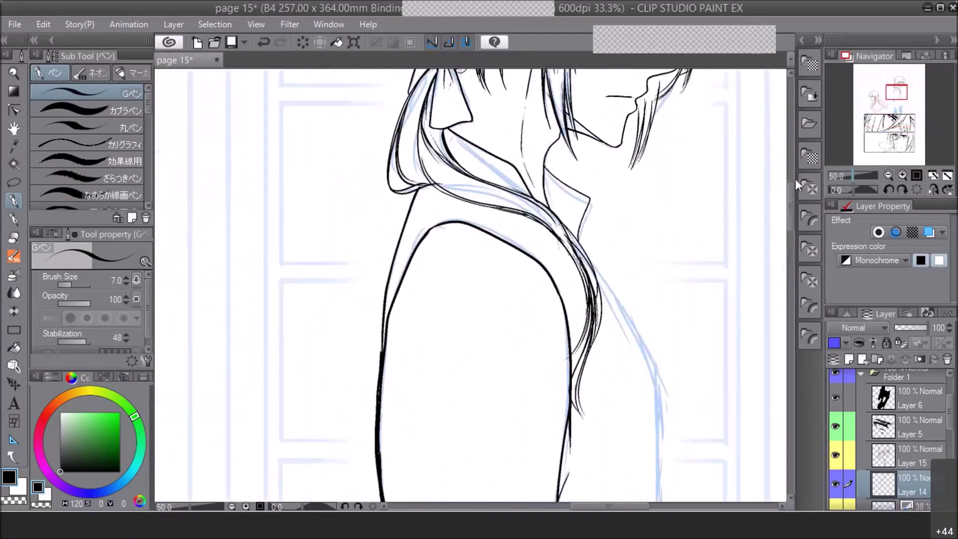
left_click_drag(415, 190, 410, 205)
mouse_move(398, 242)
left_mouse_down()
mouse_move(382, 287)
mouse_move(378, 359)
mouse_move(380, 324)
left_mouse_up()
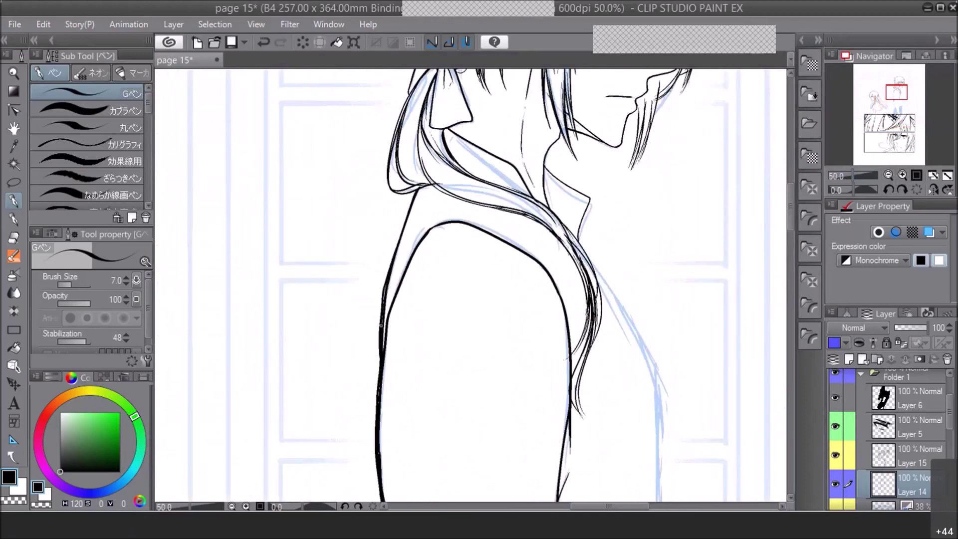
left_click_drag(385, 286, 383, 296)
left_click_drag(420, 189, 433, 184)
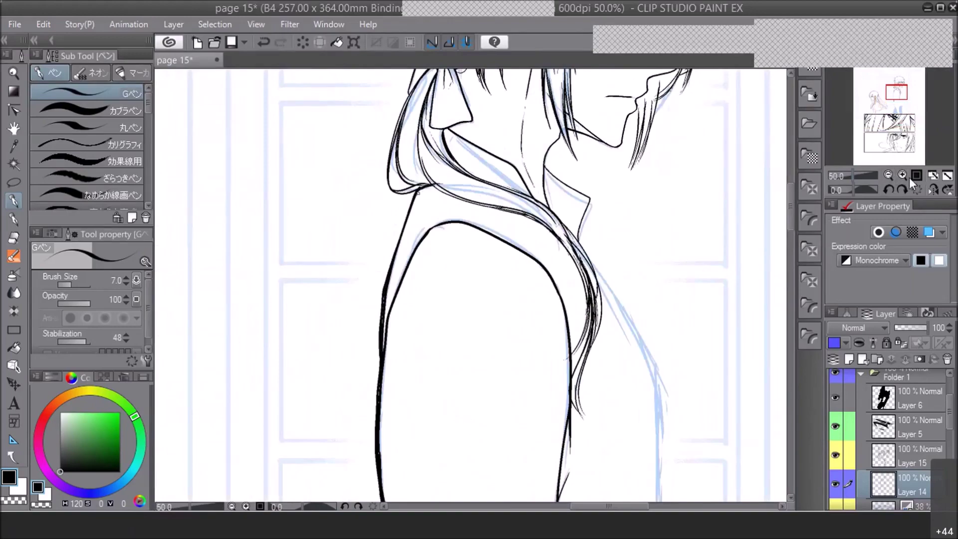
Check both figures in the whole panel, flip the canvas and ink the upper chest line below the collar
left_click(888, 175)
left_click(887, 175)
left_click_drag(889, 113, 890, 117)
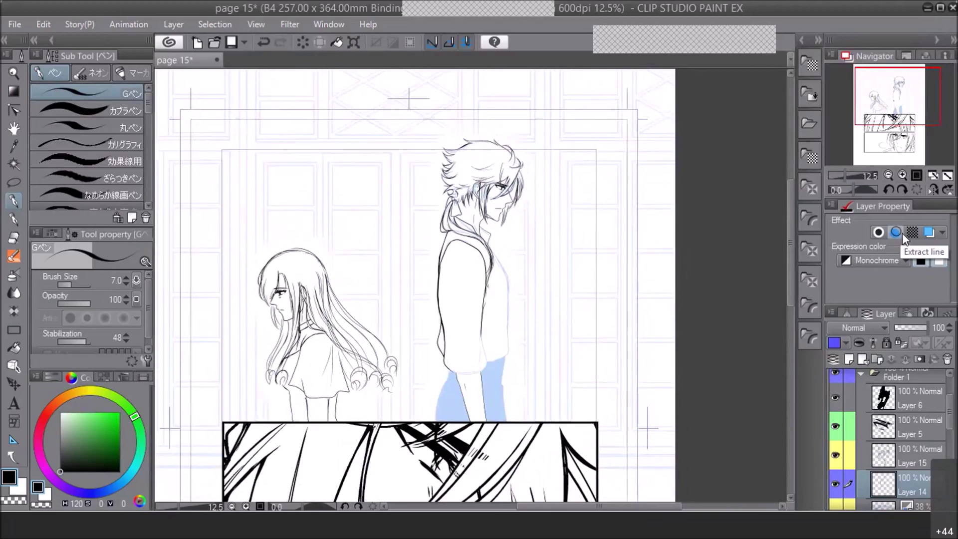
left_click(902, 175)
left_click(901, 174)
left_click_drag(895, 108, 896, 103)
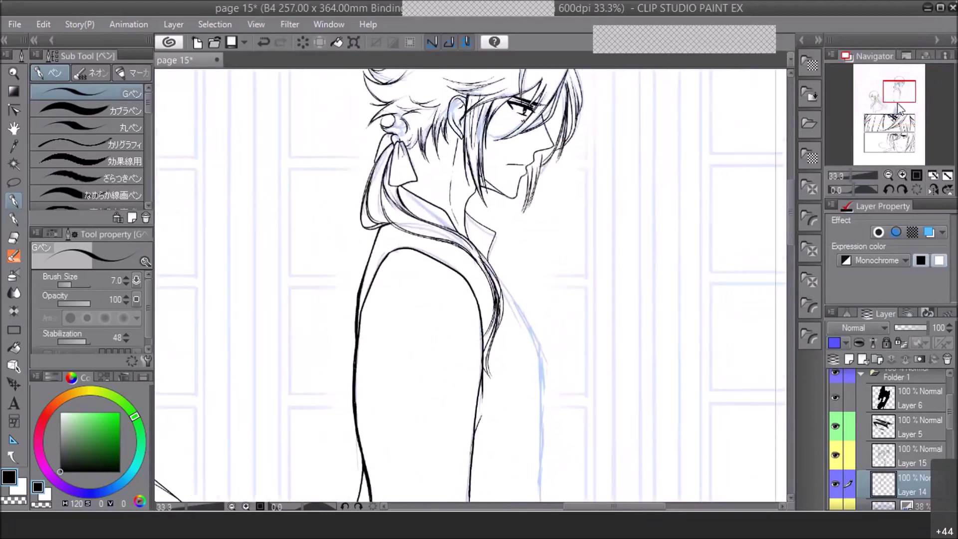
left_click(933, 188)
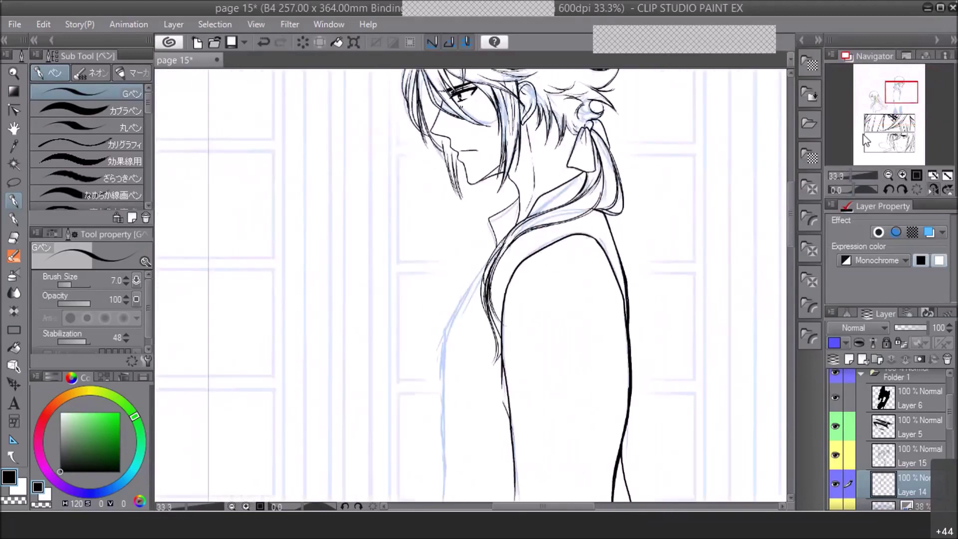
left_click(901, 175)
left_click_drag(490, 258, 438, 336)
Select the 38% opacity layer directly below Layer 14 and turn on its blue layer color effect
left_click(918, 506)
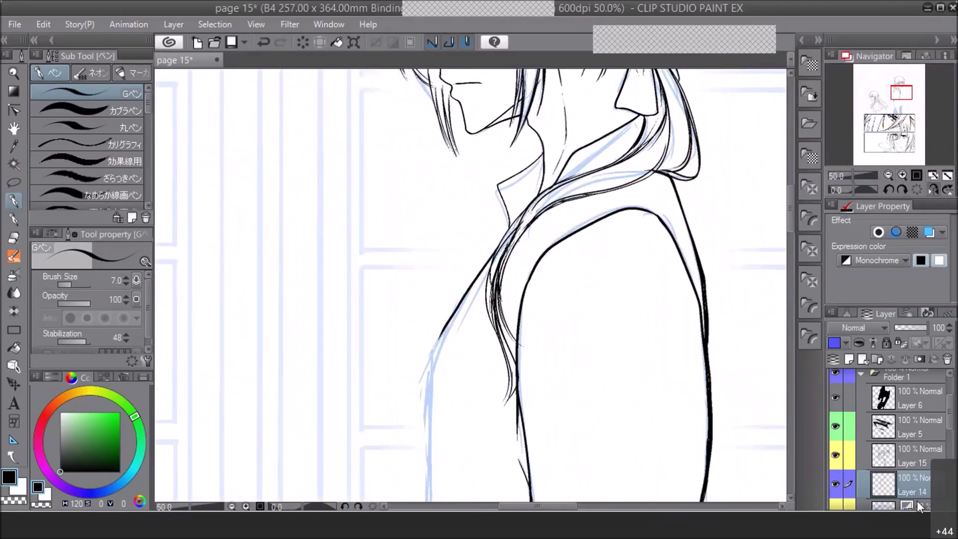
left_click(928, 233)
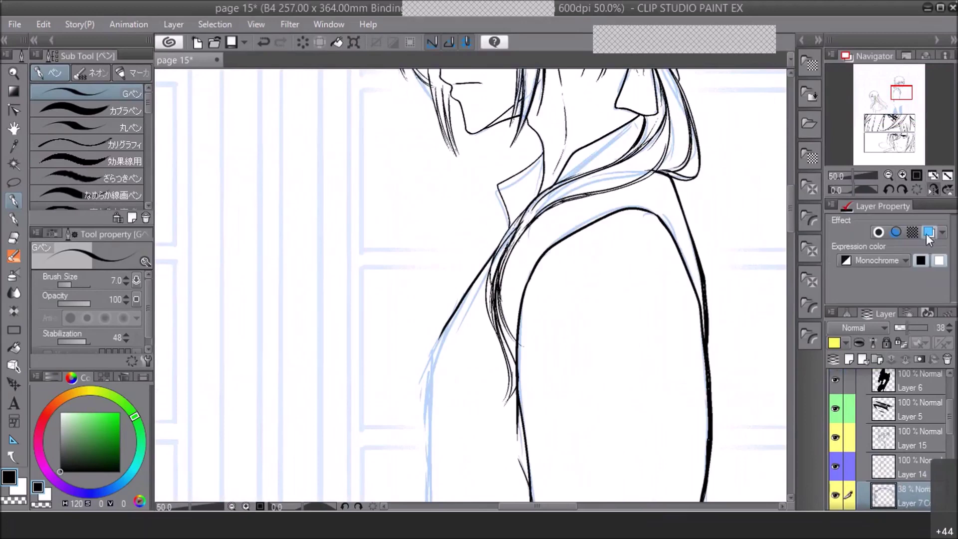
scroll(951, 434, "down", 2)
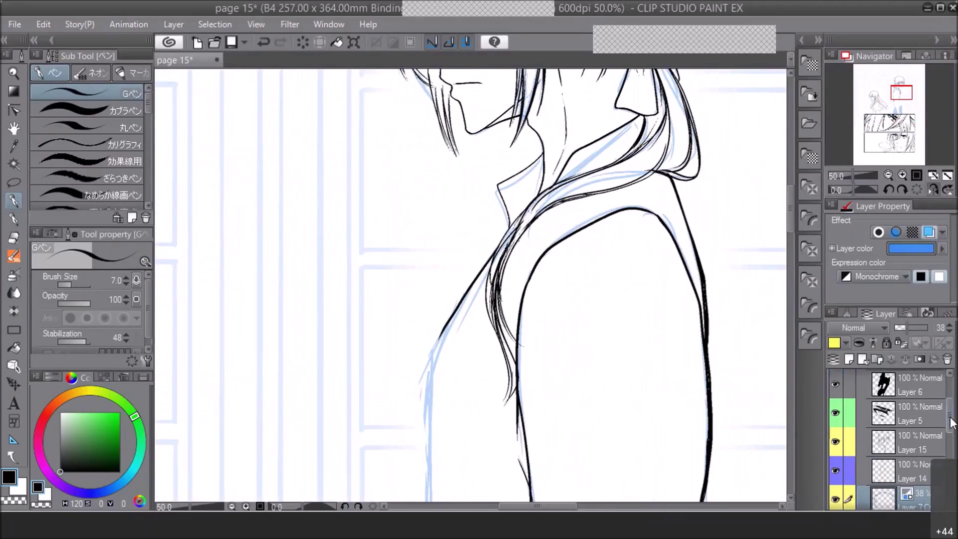
Set Layer 4's opacity to 33% with its blue layer color turned on, and reselect Layer 14
scroll(931, 442, "down", 1)
left_click(912, 473)
left_click(928, 233)
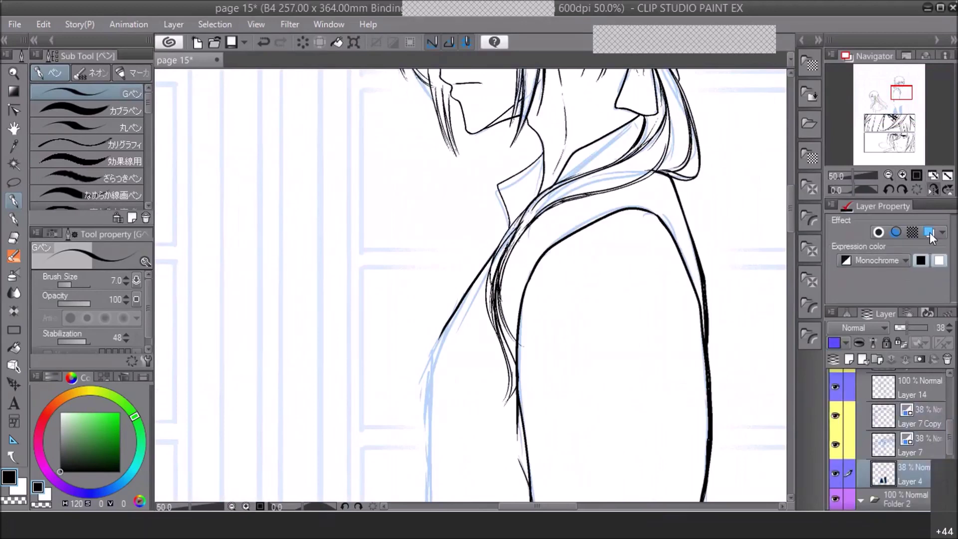
left_click_drag(903, 329, 906, 328)
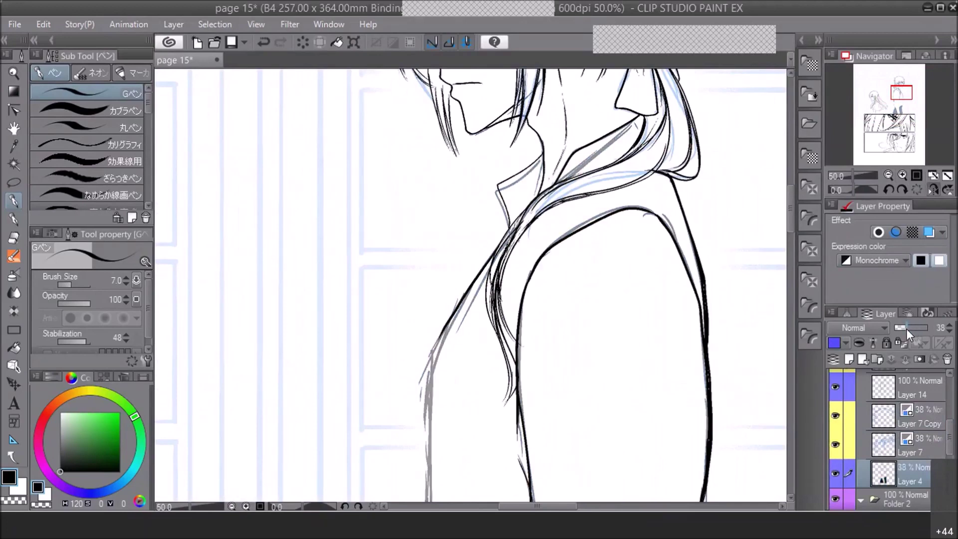
left_click(927, 232)
left_click_drag(949, 444, 953, 426)
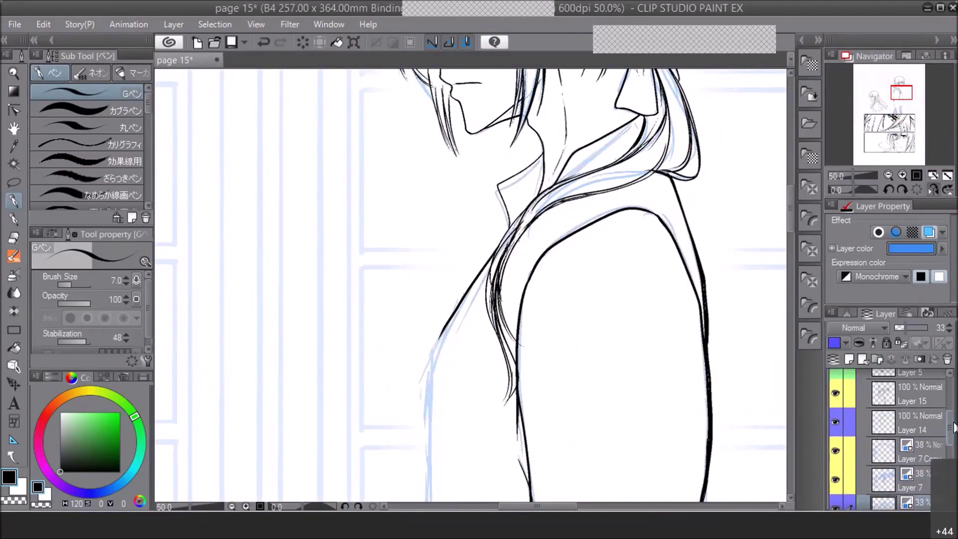
left_click(912, 420)
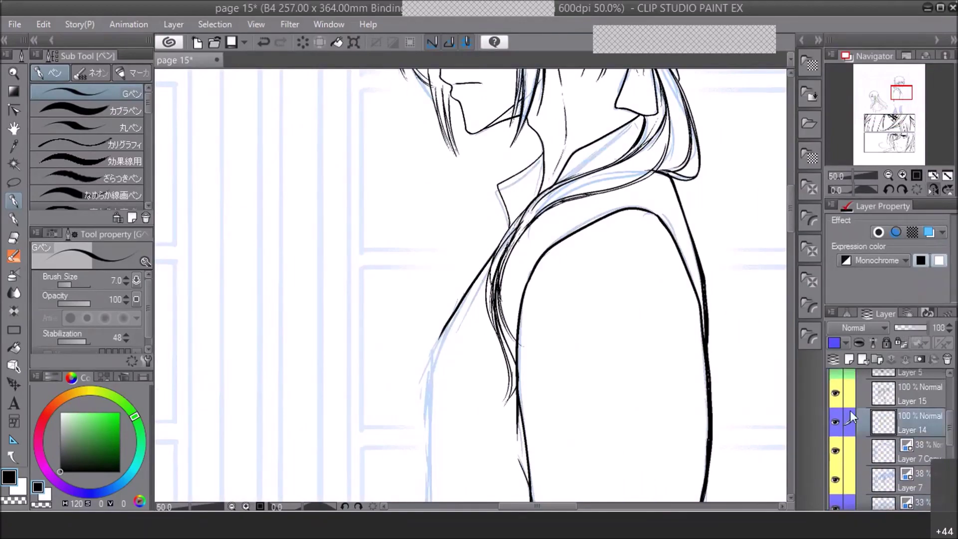
Ink the male character's front torso line from the chest down over the blue sketch
left_click(887, 175)
left_click(888, 175)
left_click(901, 174)
left_click(901, 174)
left_click(902, 175)
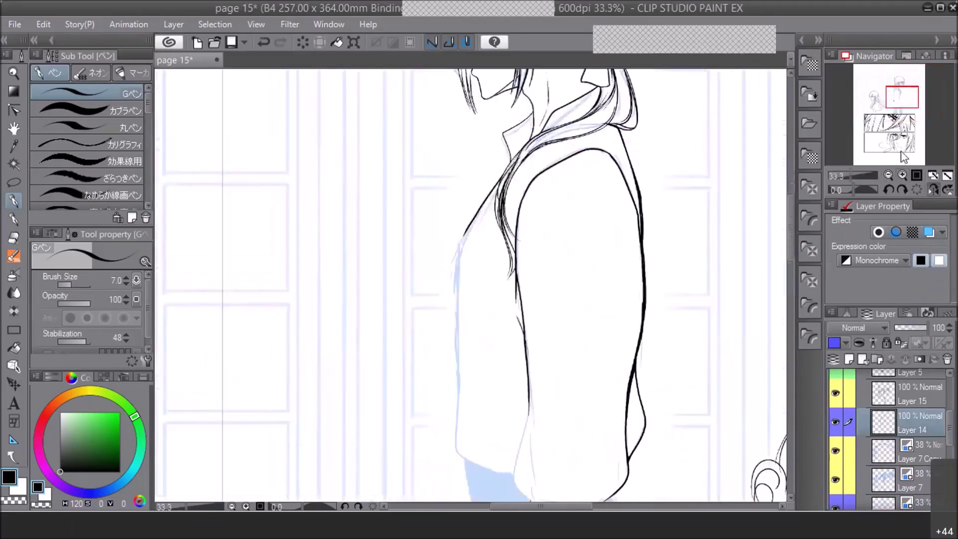
left_click(901, 174)
left_click(901, 174)
left_click(902, 97)
mouse_move(463, 175)
left_mouse_down()
mouse_move(443, 257)
mouse_move(450, 496)
left_mouse_up()
Flip the canvas and extend the shirt's front line down around the lower hem corner
left_click(933, 189)
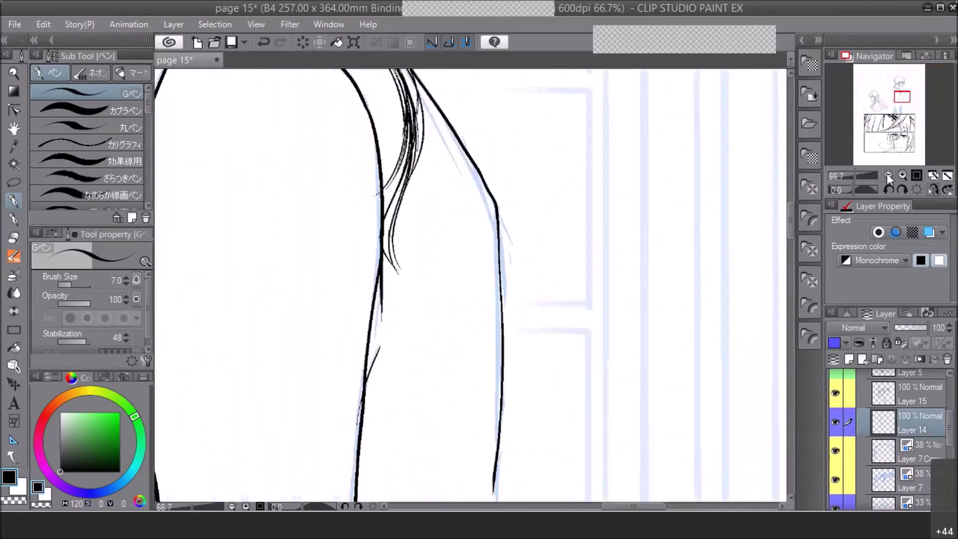
left_click(887, 174)
left_click(888, 175)
left_click(889, 174)
left_click_drag(889, 106, 888, 109)
scroll(407, 368, "up", 2)
mouse_move(573, 300)
left_mouse_down()
mouse_move(579, 376)
mouse_move(550, 403)
left_mouse_up()
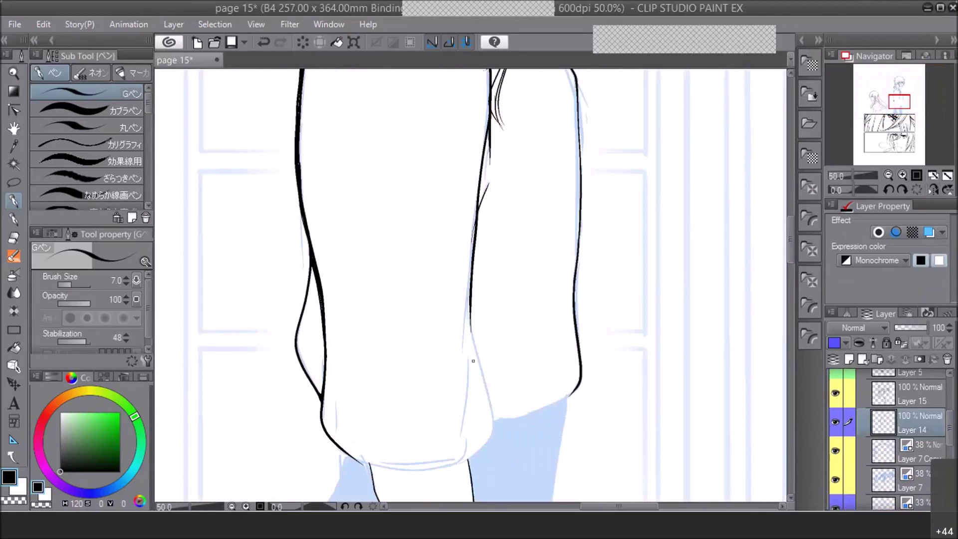
Ink the lower sleeve's front edge, the curved bottom of the cuff and the bulging front fold
left_click_drag(877, 152, 897, 87)
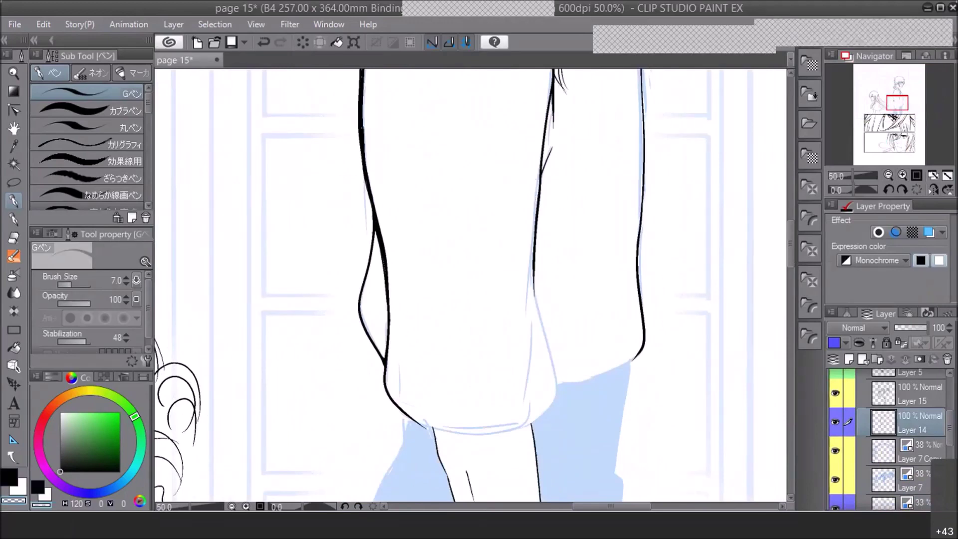
key("c")
left_click_drag(531, 265, 528, 400)
mouse_move(414, 412)
left_mouse_down()
mouse_move(464, 439)
mouse_move(516, 429)
mouse_move(544, 409)
left_mouse_up()
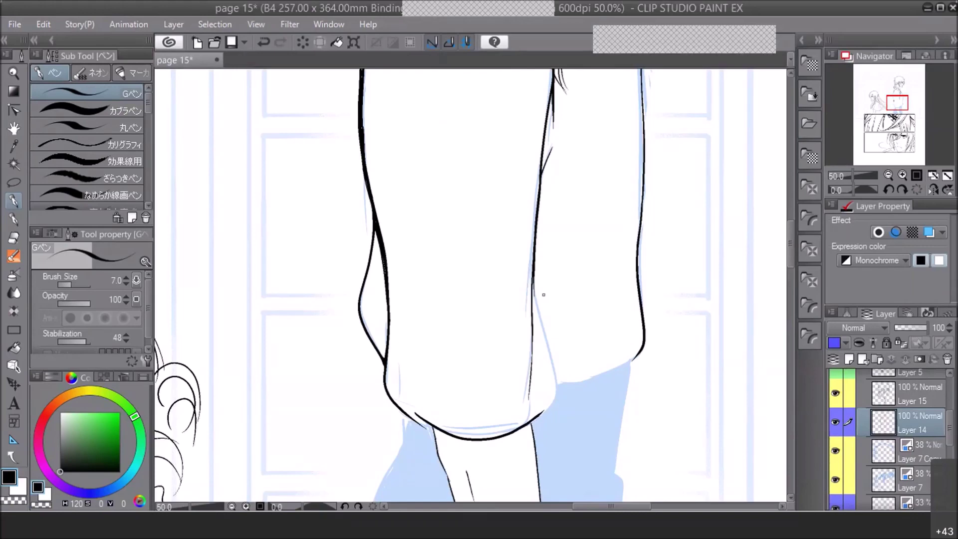
mouse_move(532, 277)
left_mouse_down()
mouse_move(557, 392)
mouse_move(539, 416)
left_mouse_up()
mouse_move(407, 414)
left_mouse_down()
mouse_move(428, 425)
mouse_move(410, 408)
left_mouse_up()
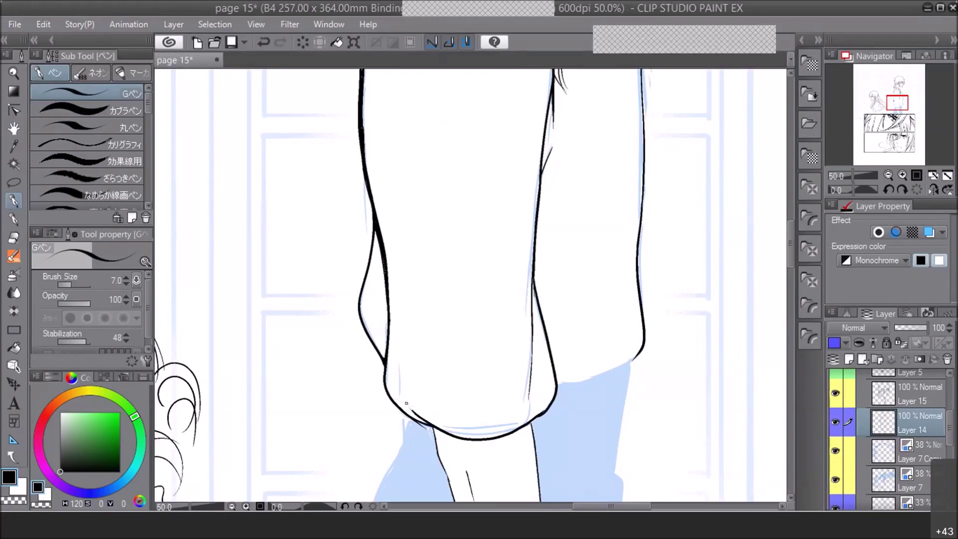
Ink the shirt's bottom hem from the sleeve cuff to the front edge and save the page
left_click(887, 175)
left_click(888, 175)
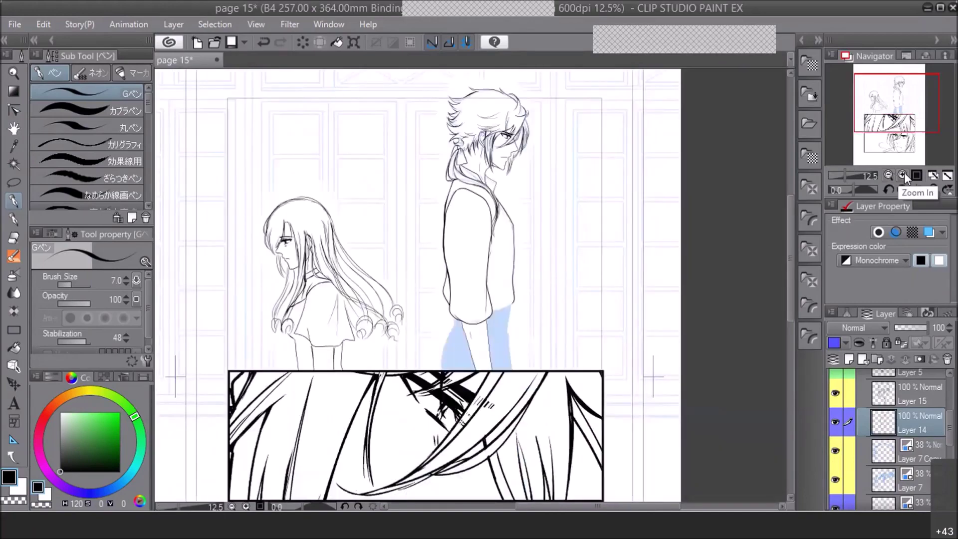
left_click(902, 175)
left_click(900, 176)
left_click(889, 189)
left_click(903, 175)
left_click_drag(488, 341, 554, 294)
left_click(889, 175)
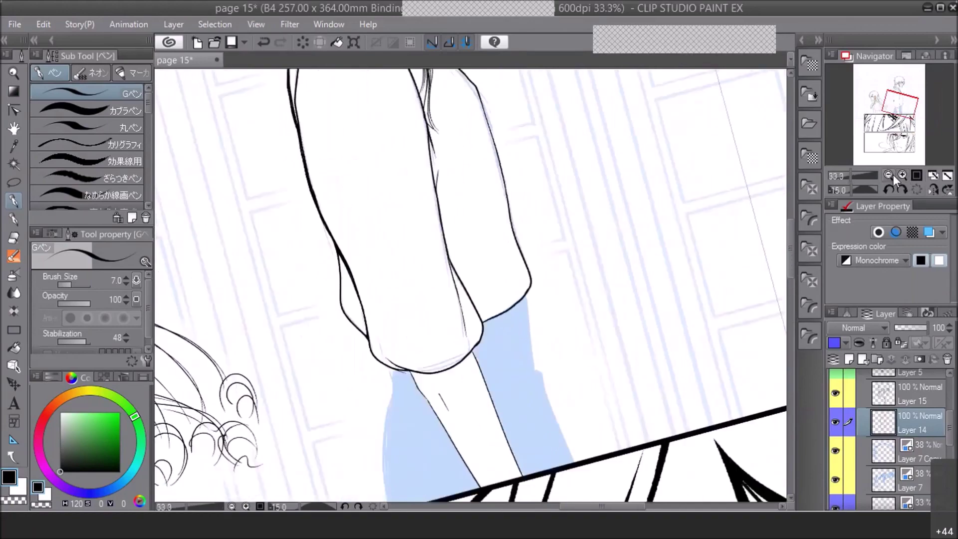
left_click(888, 175)
left_click(902, 188)
left_click_drag(900, 102, 902, 94)
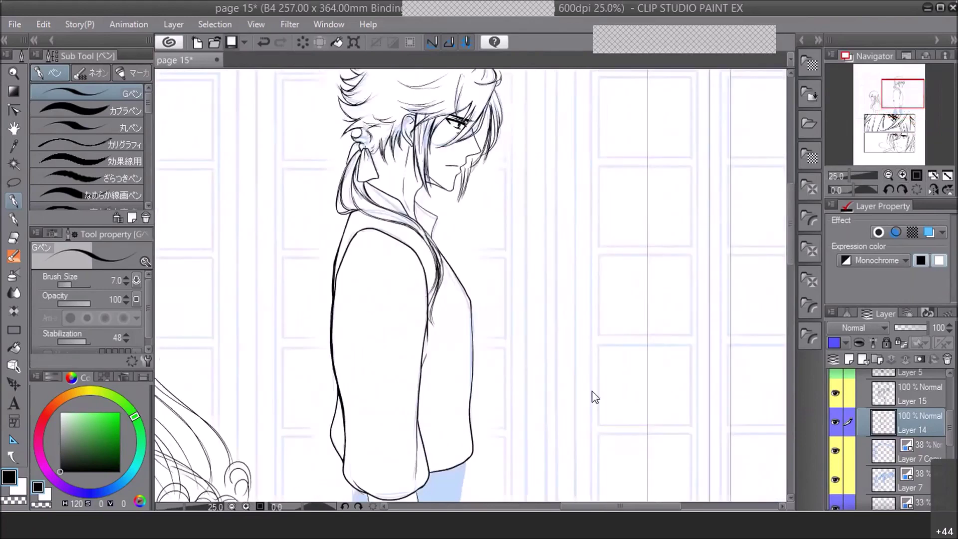
key("ctrl+s")
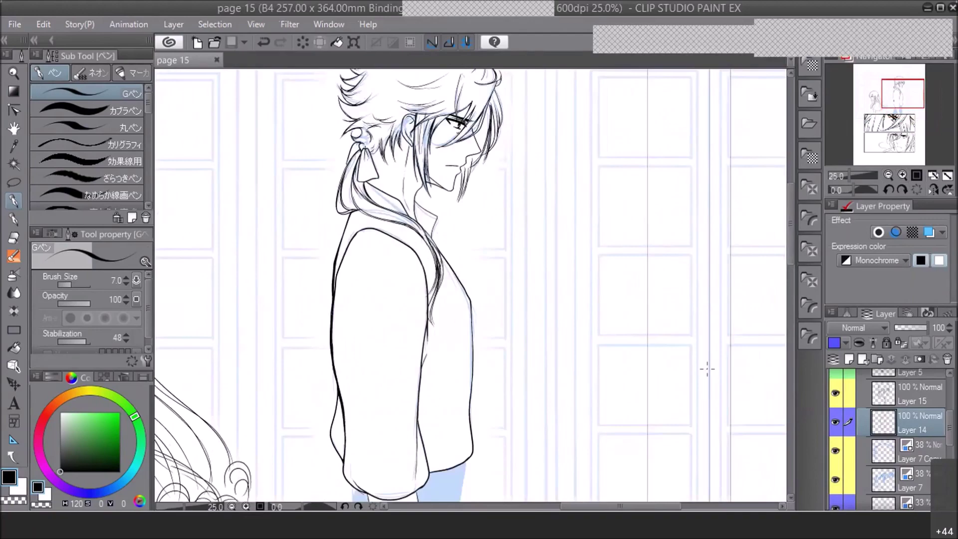
Ink the trousers' back and front outlines down to the panel border and save the page
left_click_drag(896, 110, 896, 111)
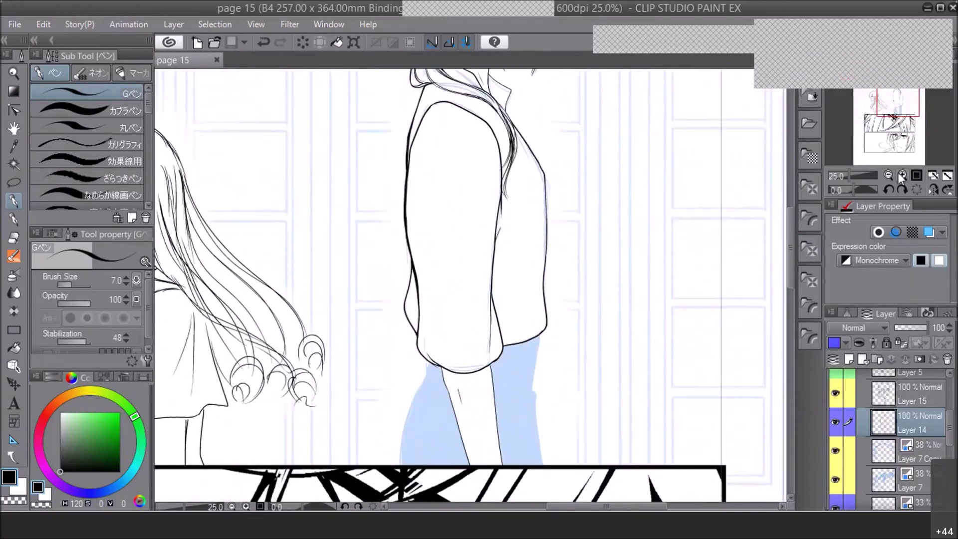
left_click(899, 174)
left_click(902, 175)
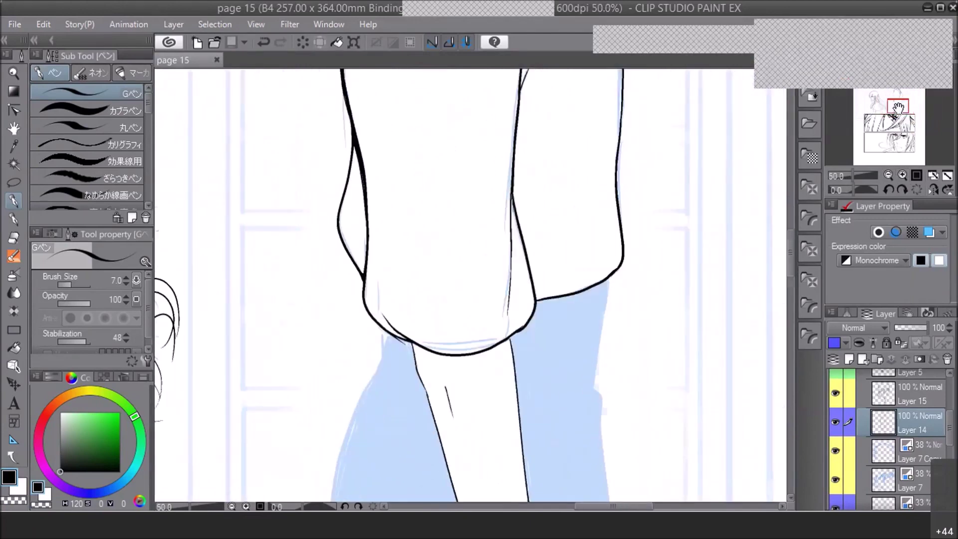
mouse_move(386, 249)
left_mouse_down()
mouse_move(341, 389)
mouse_move(335, 470)
left_mouse_up()
mouse_move(608, 193)
left_mouse_down()
mouse_move(593, 304)
mouse_move(601, 310)
mouse_move(617, 465)
left_mouse_up()
left_click(888, 175)
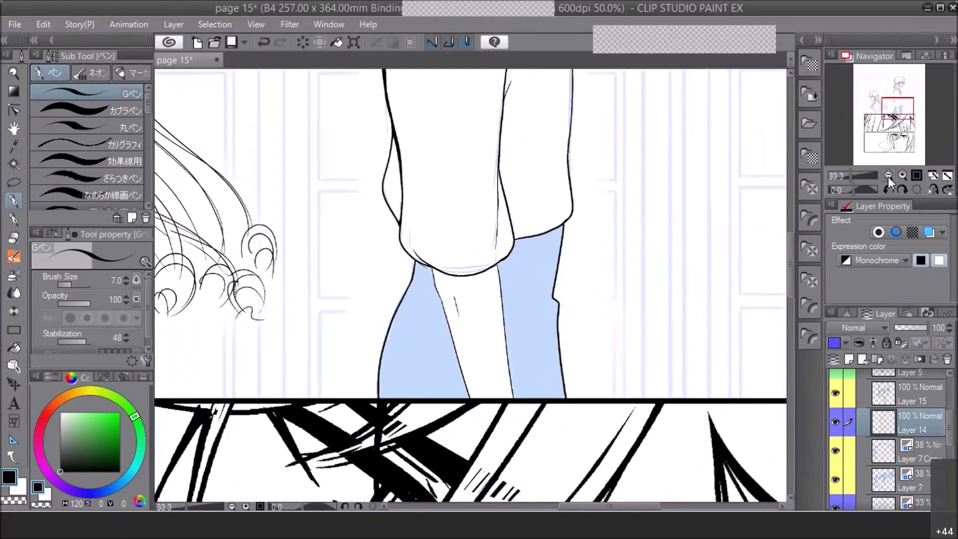
left_click(888, 176)
left_click(888, 176)
left_click(888, 176)
left_click(900, 106)
left_click(231, 42)
Touch up the forearm line at the cuff and close both trouser areas with lines along the panel border
left_click(902, 175)
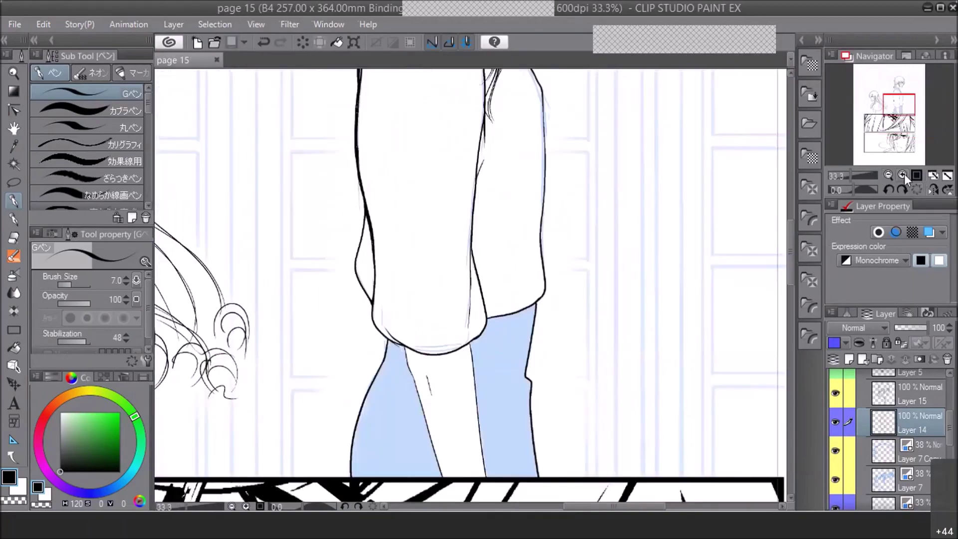
left_click(902, 176)
left_click(903, 175)
left_click_drag(525, 202, 526, 205)
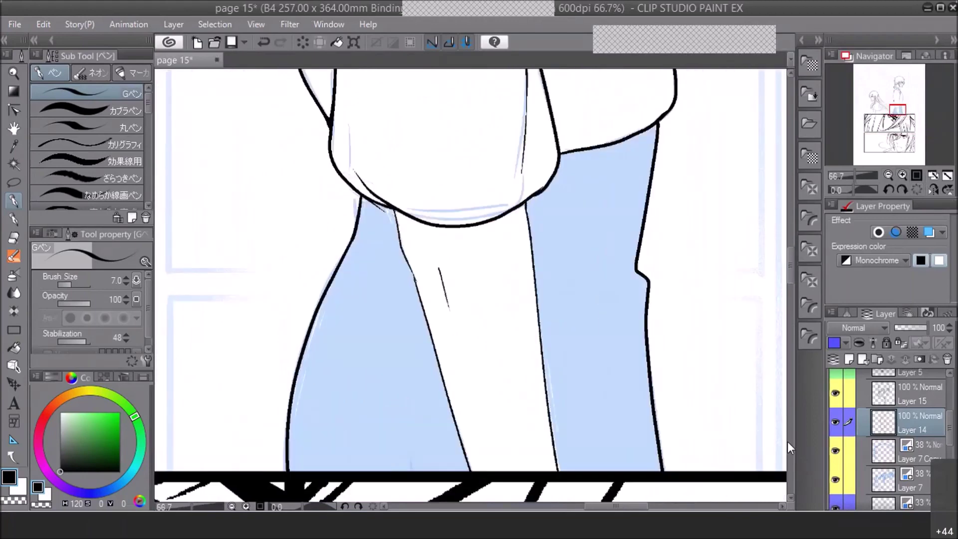
left_click(887, 174)
left_click(898, 112)
left_click_drag(312, 359, 447, 360)
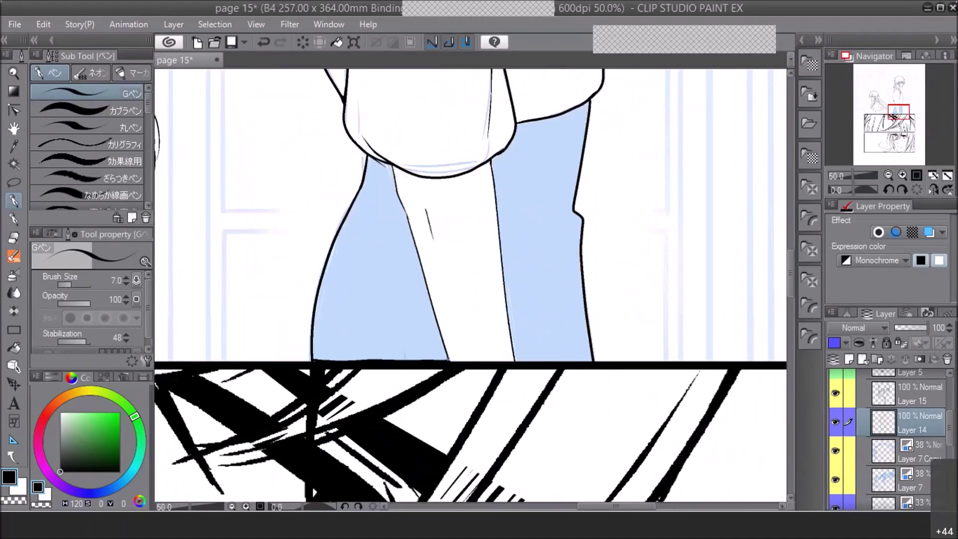
left_click_drag(513, 360, 592, 359)
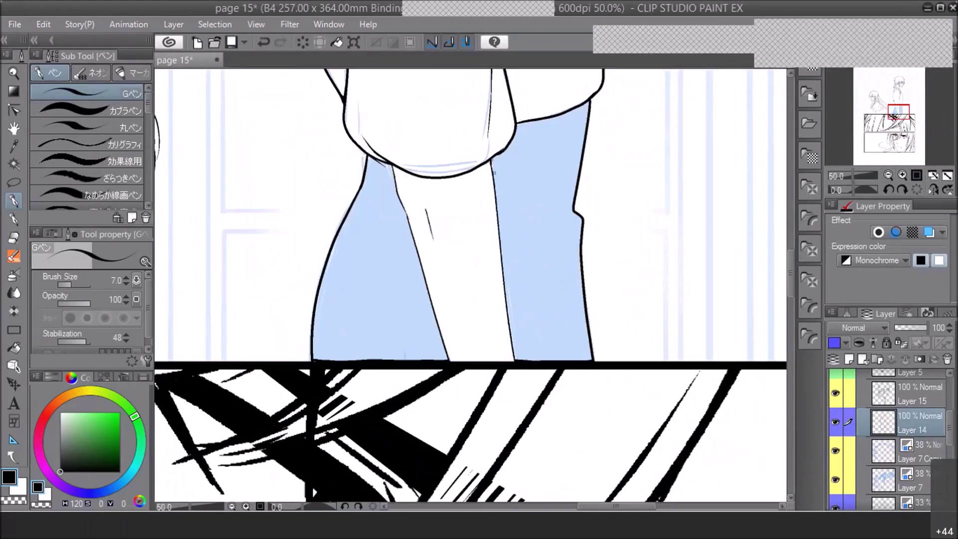
Select the trouser area behind the forearm, paint thick black shading along its inner edges with the 丸ペン at size 55.6, and deselect
left_click(15, 164)
left_click(391, 273)
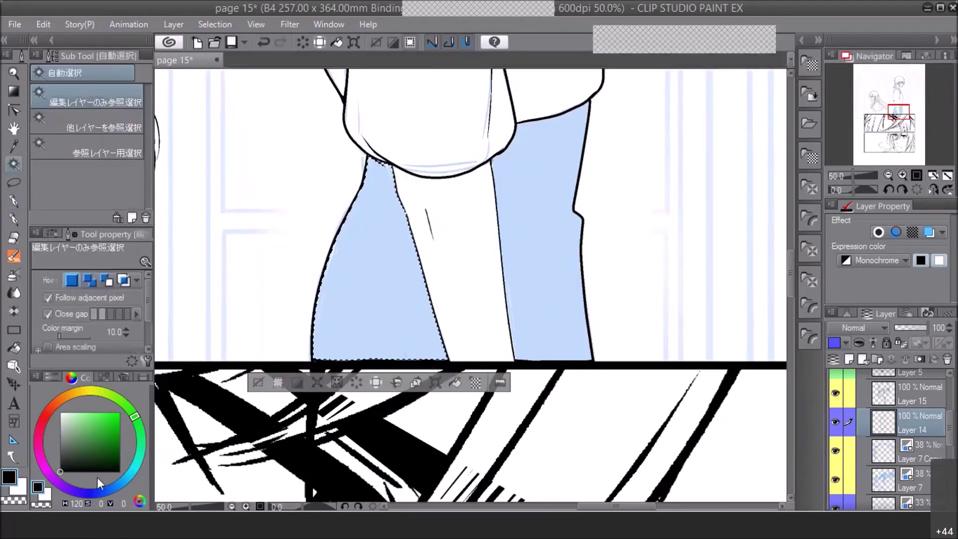
left_click(17, 201)
mouse_move(349, 167)
left_mouse_down()
mouse_move(359, 155)
mouse_move(428, 278)
mouse_move(427, 344)
mouse_move(372, 158)
mouse_move(313, 343)
mouse_move(317, 360)
mouse_move(385, 164)
left_mouse_up()
left_click(79, 285)
mouse_move(337, 199)
left_mouse_down()
mouse_move(378, 185)
mouse_move(426, 323)
mouse_move(325, 328)
mouse_move(435, 358)
left_mouse_up()
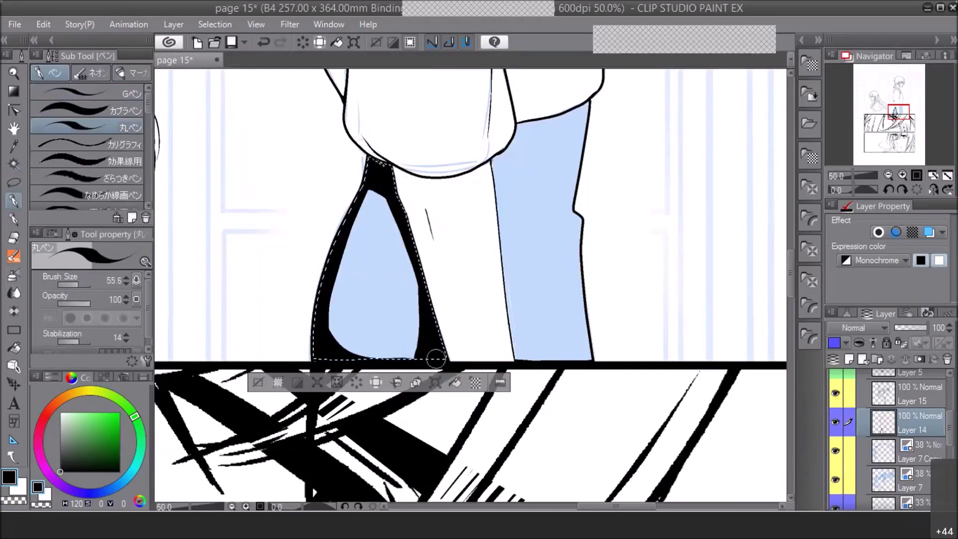
key("ctrl+d")
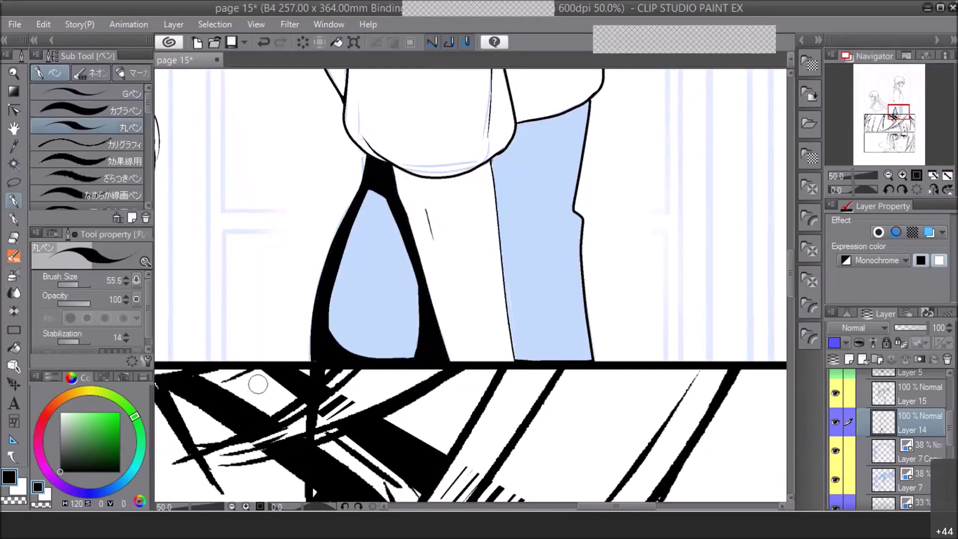
Select the trouser area in front of the forearm and paint black shading under the hem plus a band across it
left_click(14, 163)
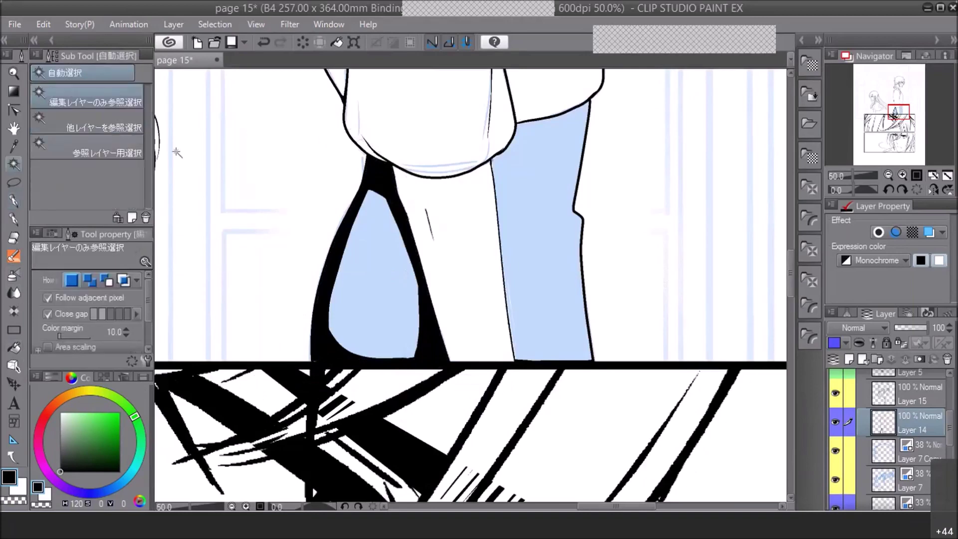
left_click(548, 211)
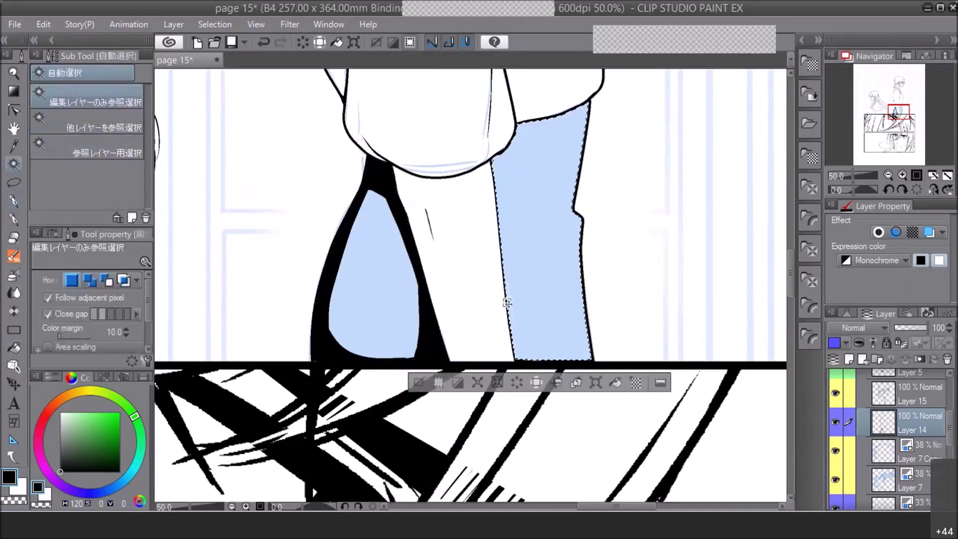
left_click(17, 200)
mouse_move(494, 186)
left_mouse_down()
mouse_move(572, 198)
mouse_move(566, 203)
mouse_move(496, 191)
mouse_move(494, 175)
mouse_move(554, 119)
mouse_move(597, 98)
left_mouse_up()
left_click_drag(507, 141, 498, 185)
left_click_drag(587, 120, 592, 129)
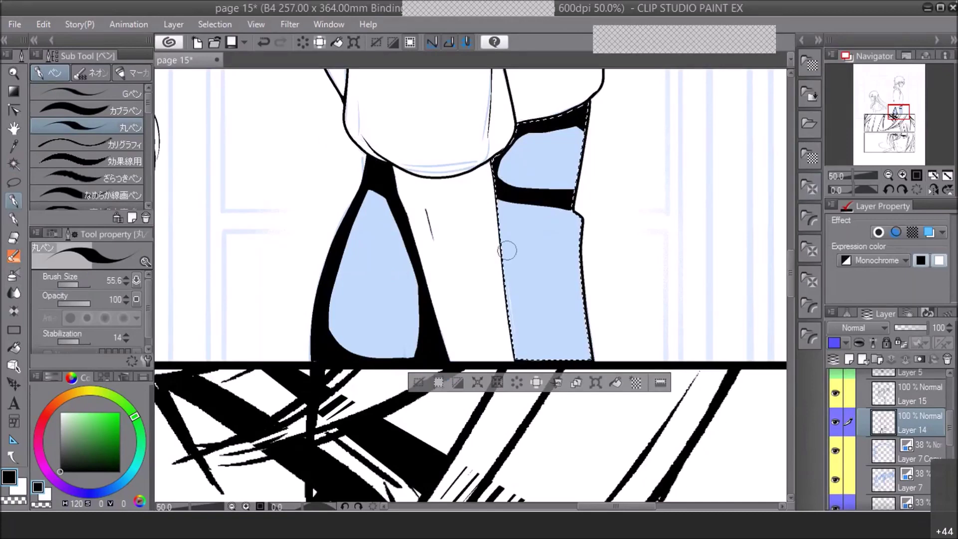
Shade the edges and bottom corner of the front trouser area below the black band, undoing an unwanted stroke, and deselect
left_click(887, 176)
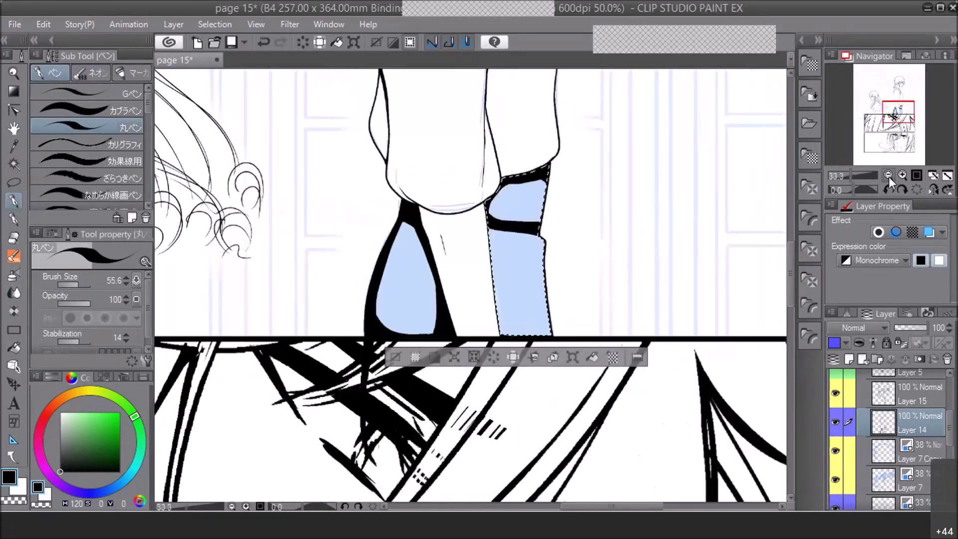
left_click(888, 176)
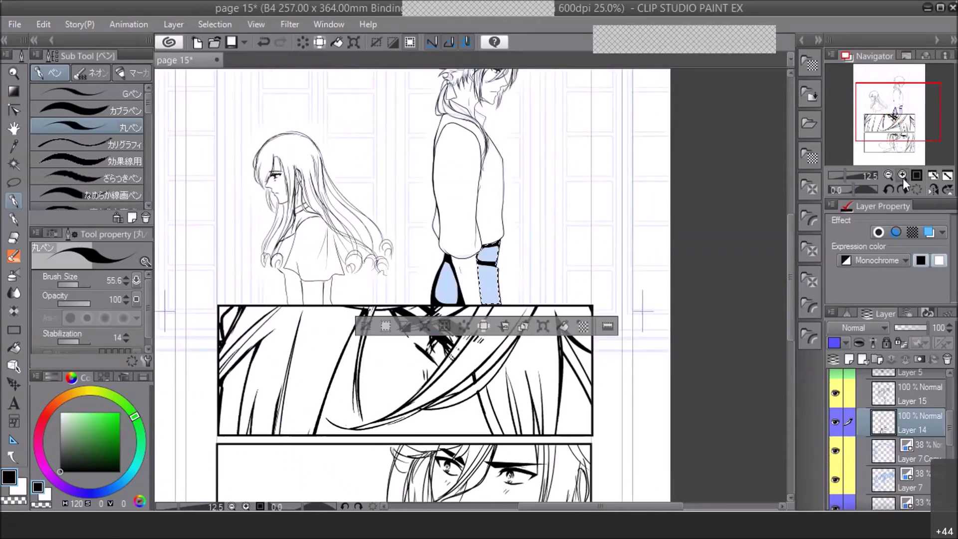
left_click(902, 175)
left_click(902, 176)
left_click_drag(501, 211, 514, 200)
key("ctrl+z")
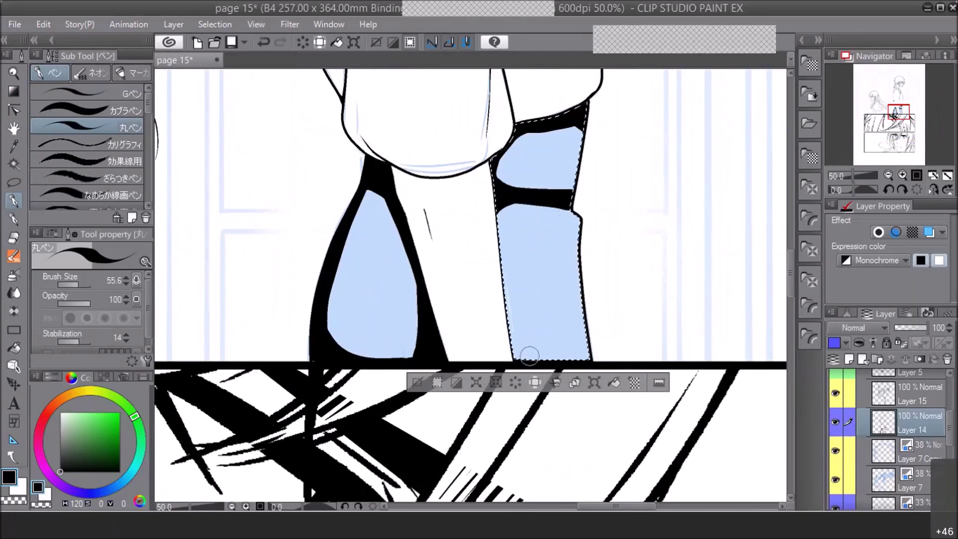
mouse_move(499, 215)
left_mouse_down()
mouse_move(514, 356)
mouse_move(560, 207)
mouse_move(579, 217)
left_mouse_up()
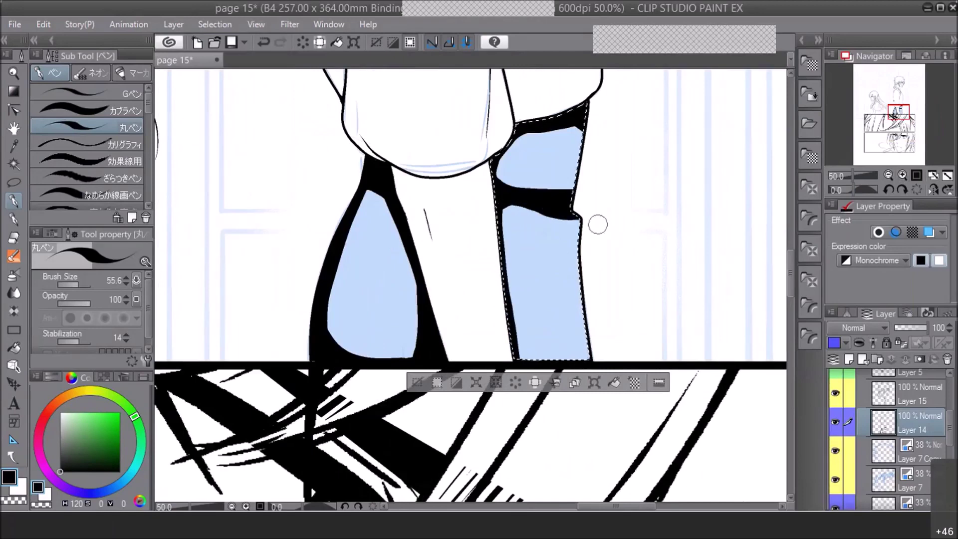
mouse_move(587, 290)
left_mouse_down()
mouse_move(558, 357)
mouse_move(588, 288)
mouse_move(537, 355)
mouse_move(519, 356)
mouse_move(586, 334)
mouse_move(573, 316)
mouse_move(588, 256)
mouse_move(588, 273)
mouse_move(579, 251)
mouse_move(580, 304)
left_mouse_up()
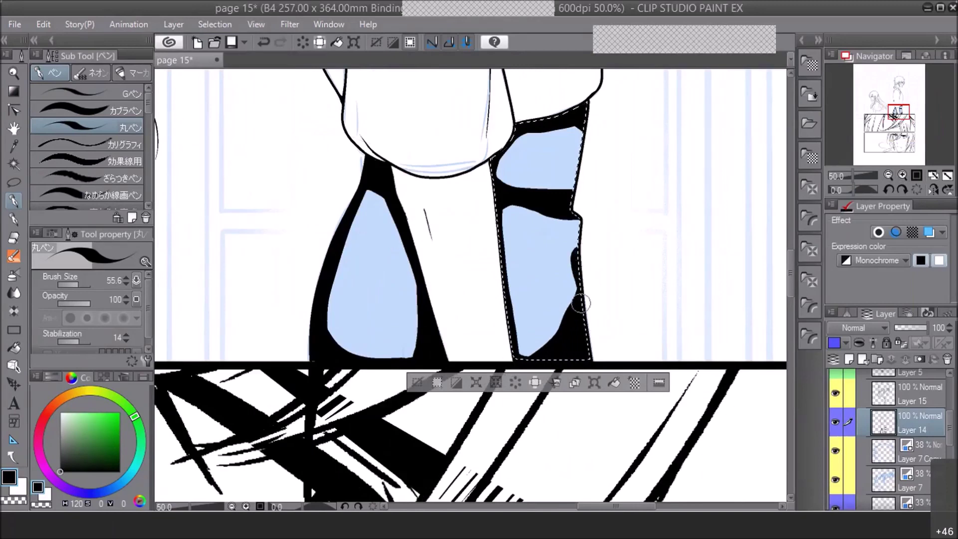
left_click(426, 384)
Collapse Folder 2 and hide the 17% opacity background layer below Layer 1
left_click(887, 174)
left_click(887, 175)
left_click_drag(895, 119, 899, 91)
left_click(901, 175)
left_click(902, 174)
left_click(901, 174)
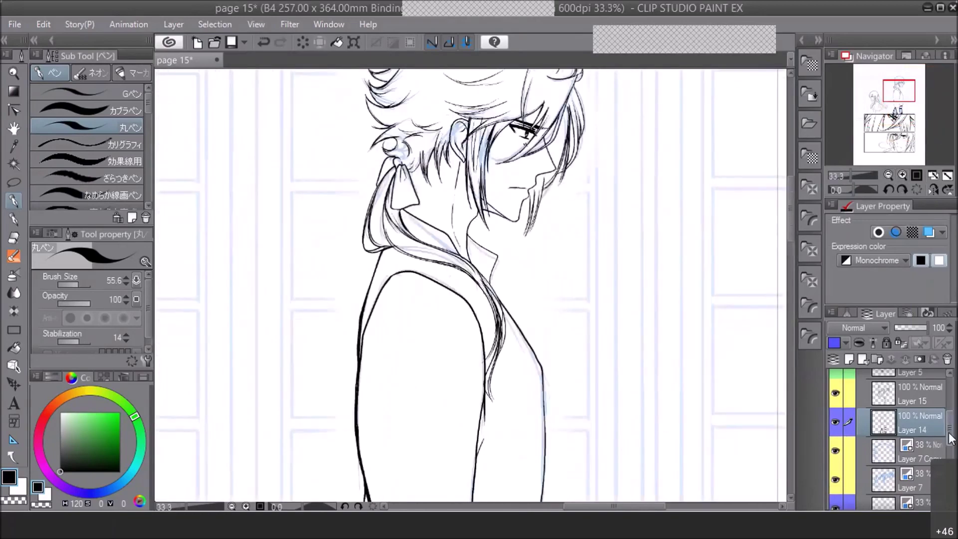
scroll(916, 443, "down", 5)
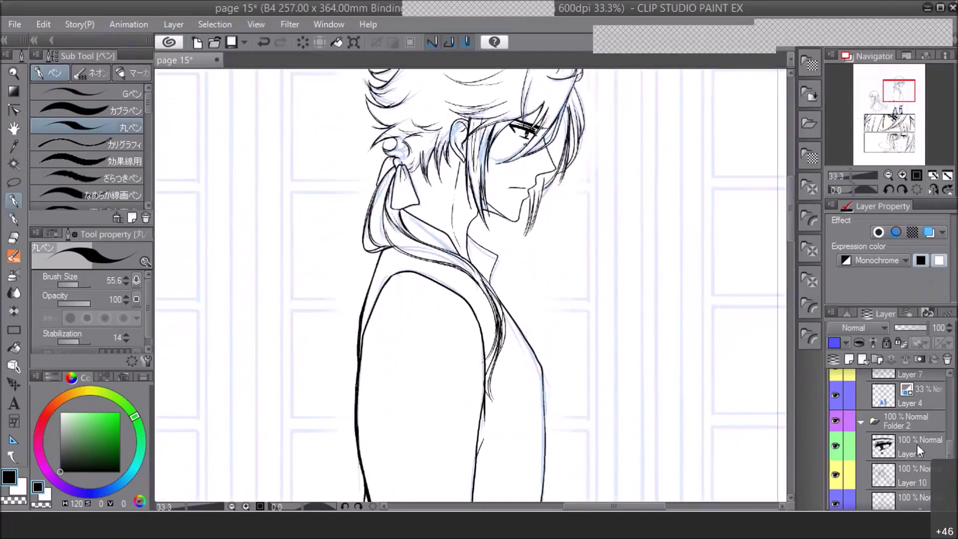
left_click(860, 421)
left_click(836, 476)
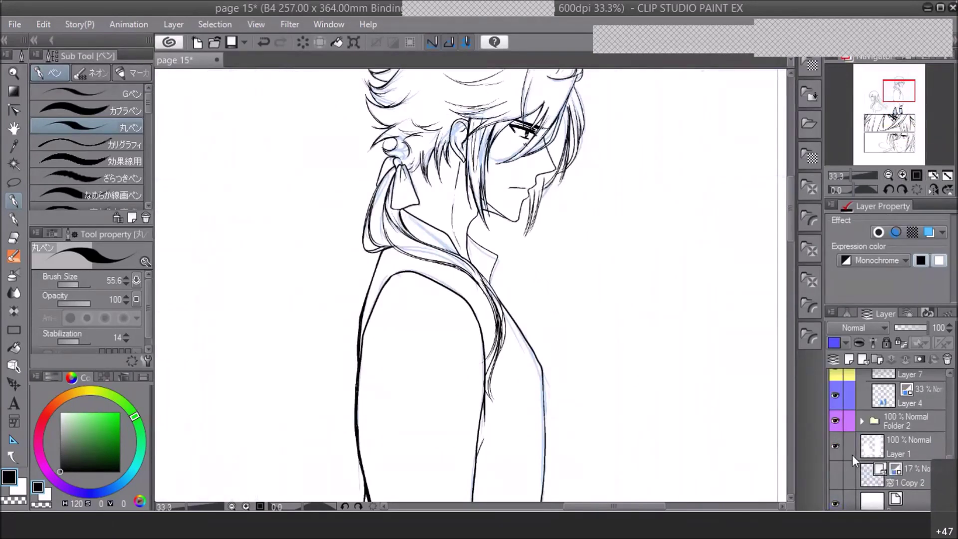
Hide the blue sketch layers Layer 4 and Layer 7 so only the ink remains, and save the page
left_click(836, 396)
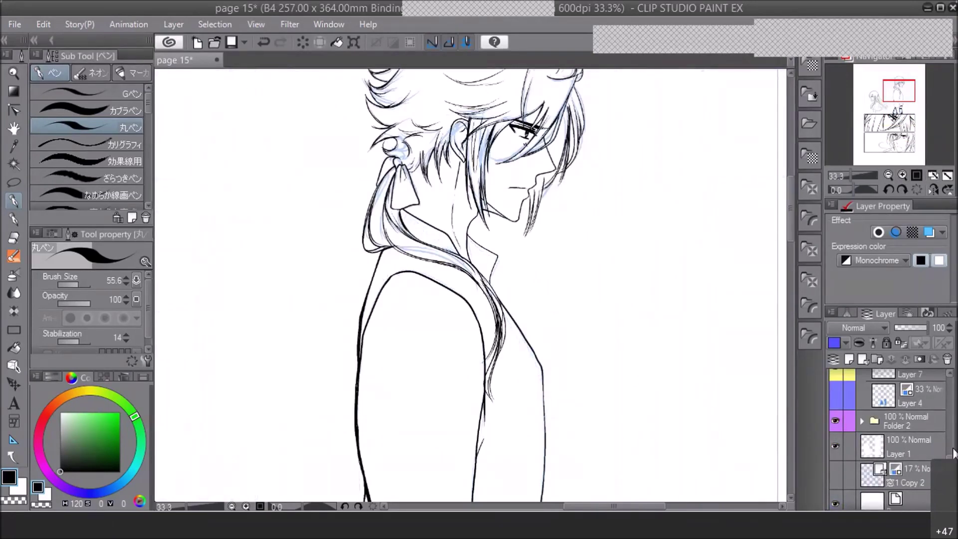
scroll(836, 399, "up", 3)
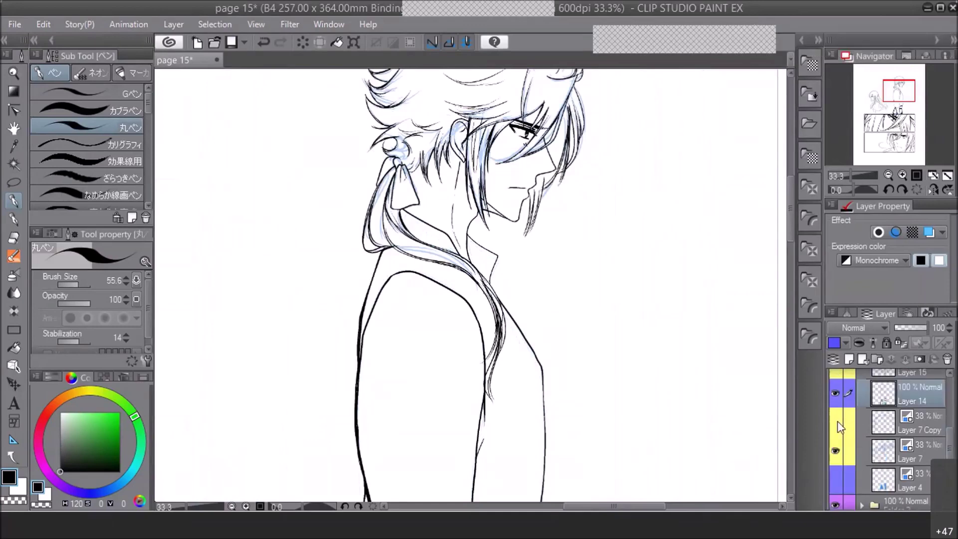
left_click(888, 175)
left_click(903, 174)
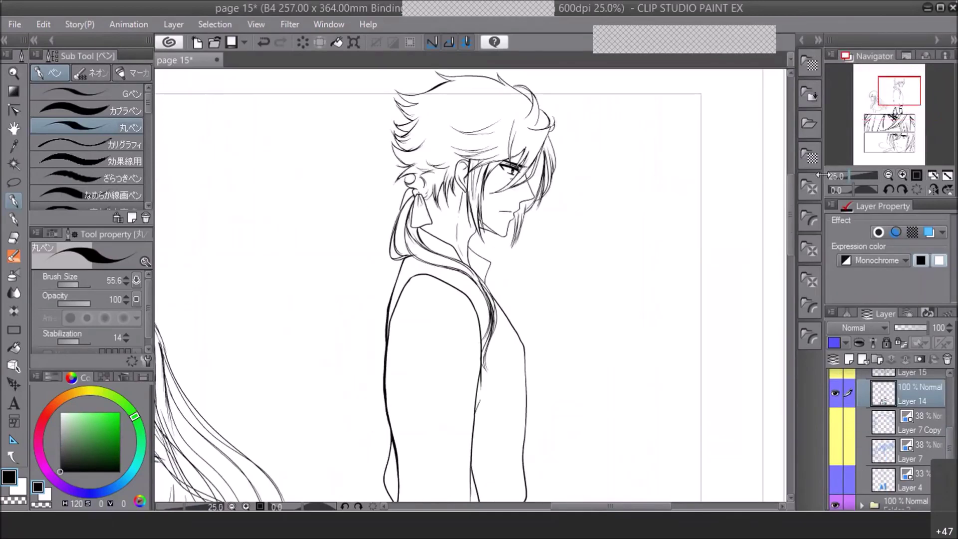
key("ctrl+s")
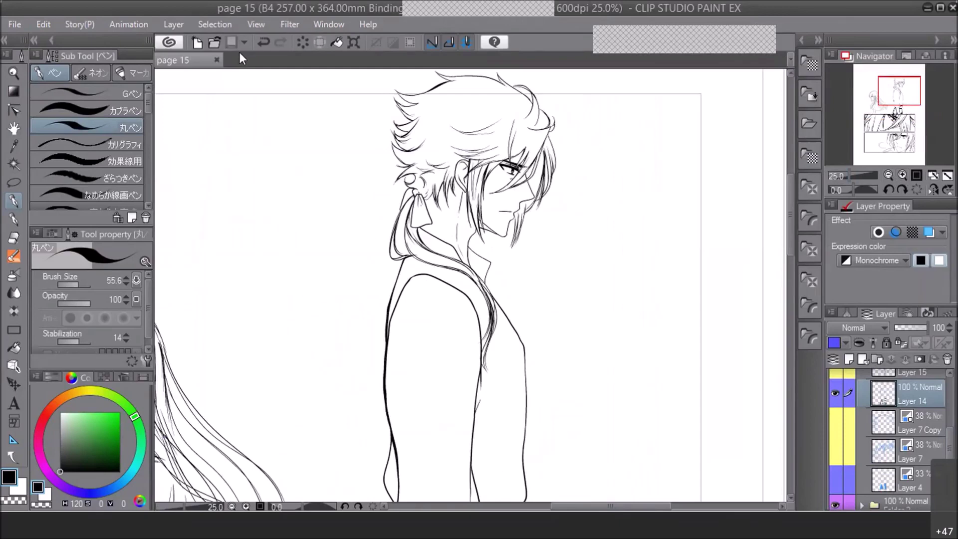
On Layer 15, add a short stroke beneath the earlobe with the Gペン at size 7.0
left_click(902, 174)
left_click_drag(900, 91, 901, 84)
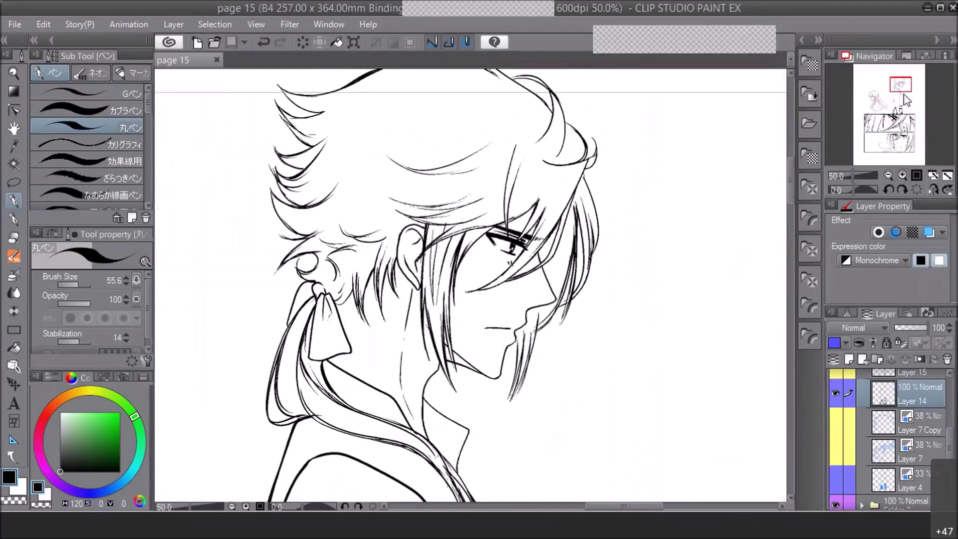
left_click_drag(950, 445, 952, 418)
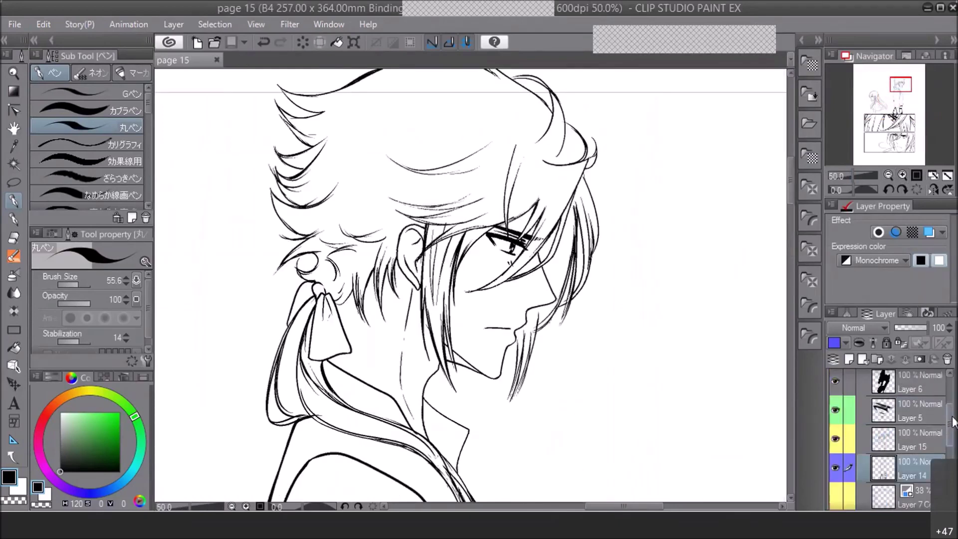
left_click(912, 438)
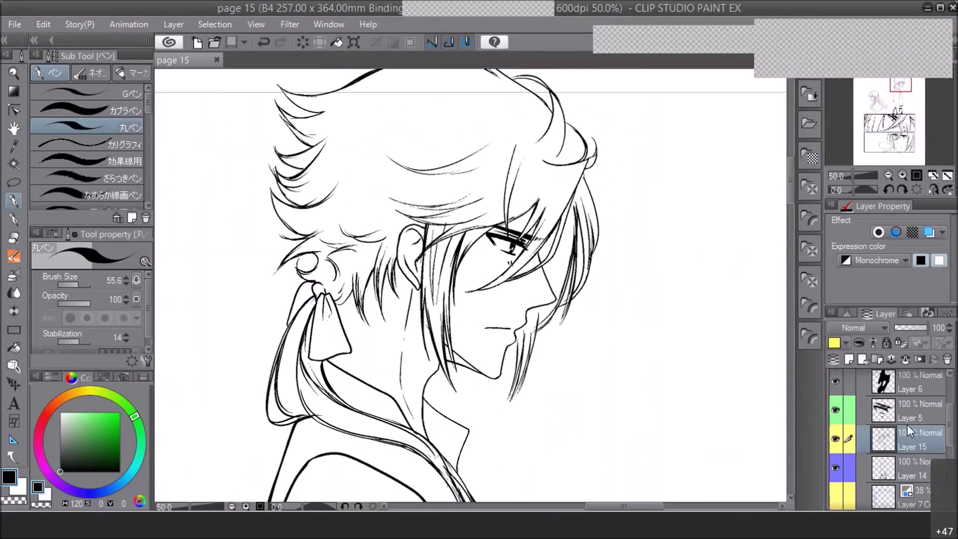
left_click(16, 221)
key("p")
left_click(118, 92)
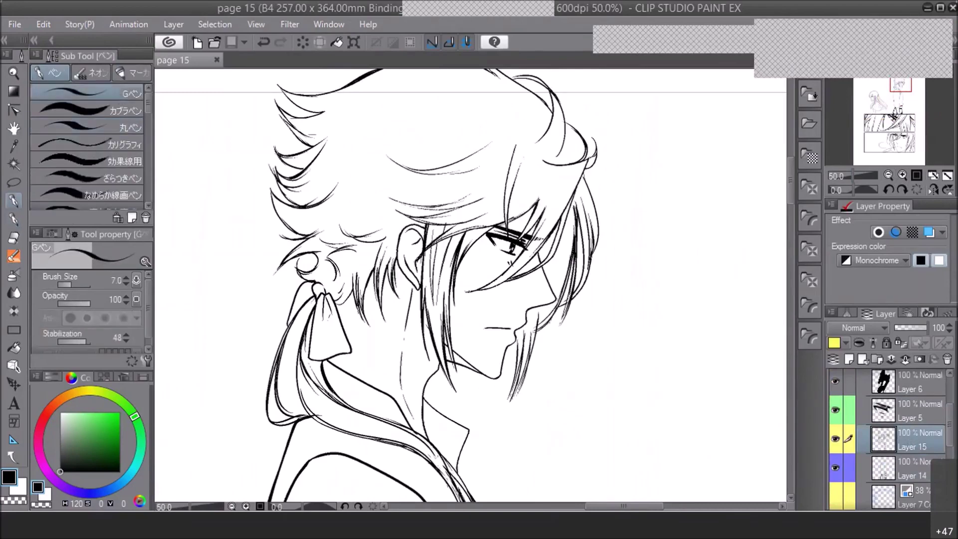
left_click(902, 174)
left_click(902, 175)
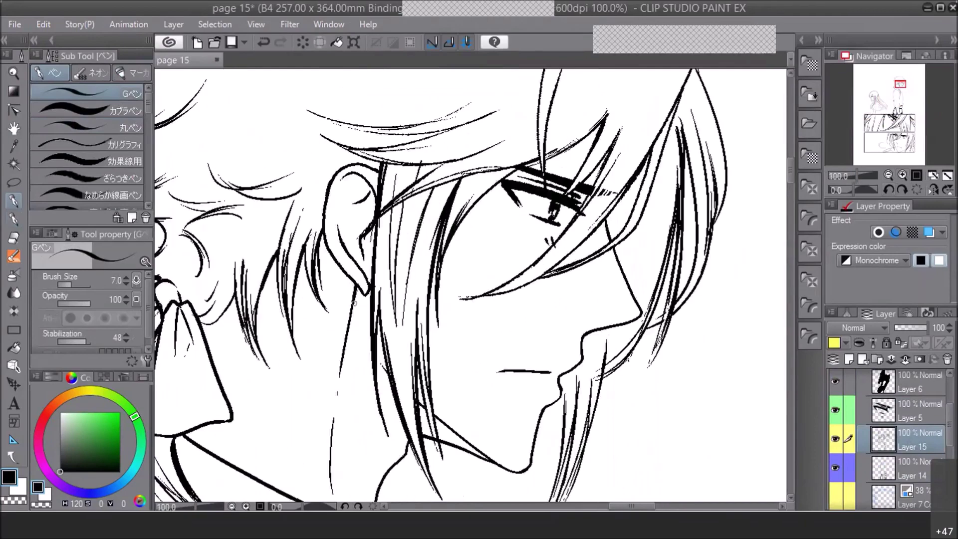
mouse_move(358, 287)
left_mouse_down()
mouse_move(347, 345)
mouse_move(371, 290)
left_mouse_up()
With the canvas mirrored and rotated, trim the pointed bang strand above the eye using transparent colour
left_click(888, 175)
left_click(889, 175)
left_click(889, 175)
left_click(900, 176)
left_click(900, 176)
left_click_drag(901, 81, 903, 80)
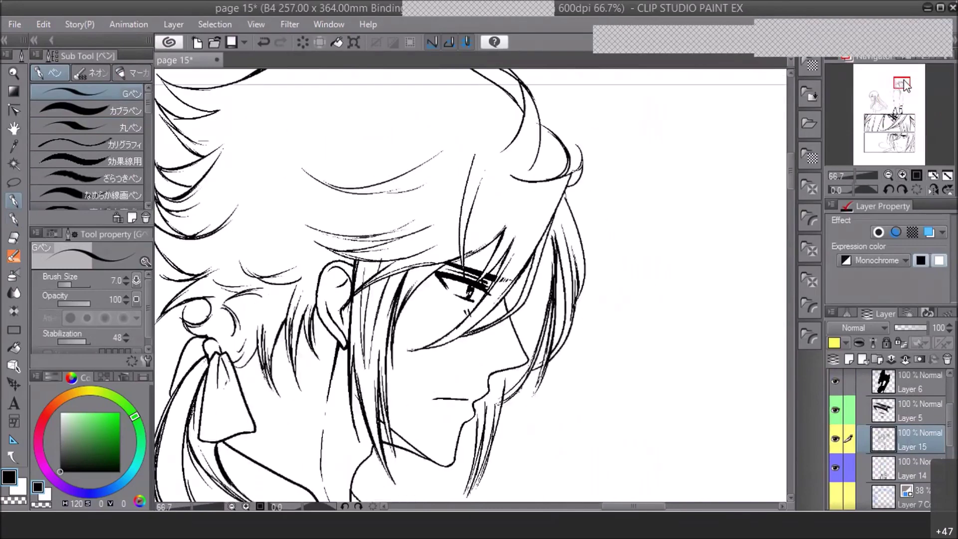
left_click(932, 188)
left_click(901, 189)
left_click(902, 175)
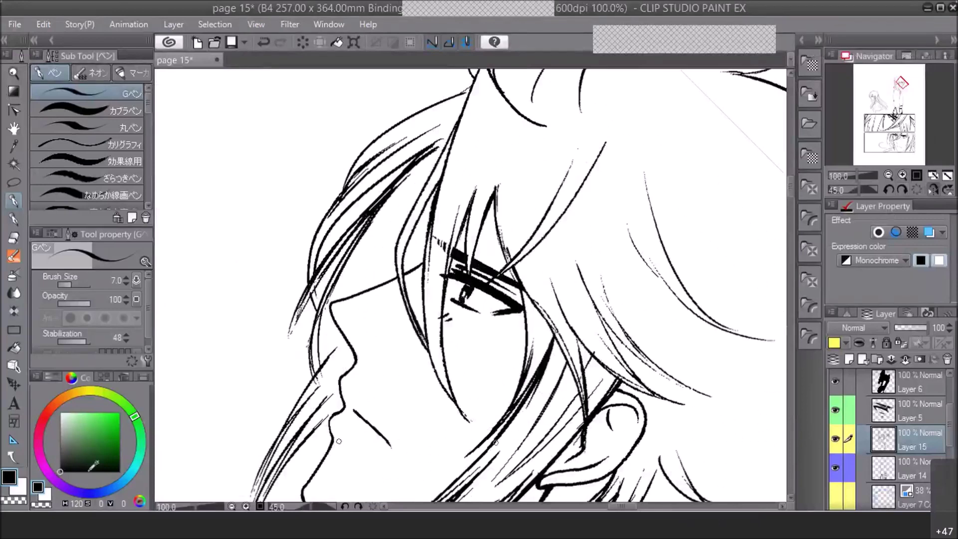
left_click(24, 496)
left_click_drag(500, 176, 510, 262)
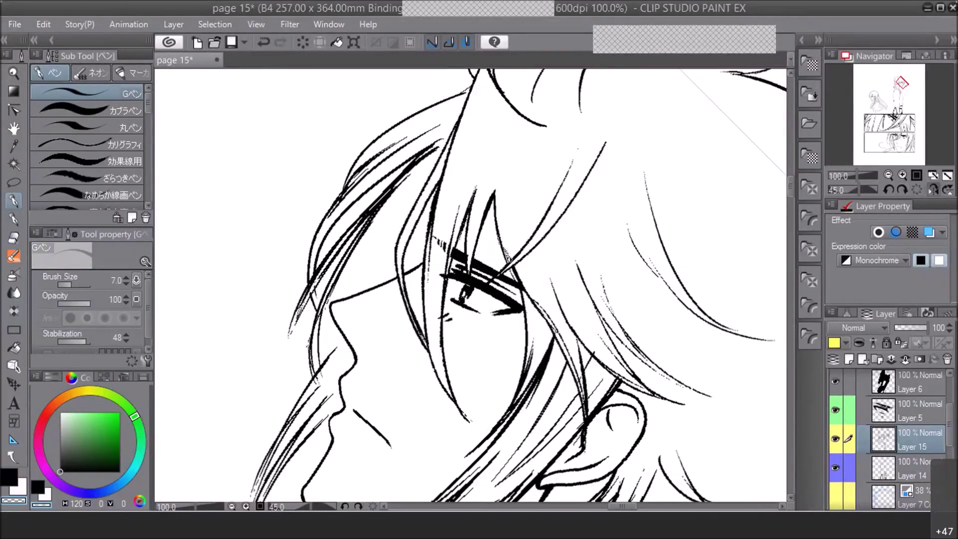
Re-ink the edge of the trimmed bang strand above the eye in black and save the page
key("c")
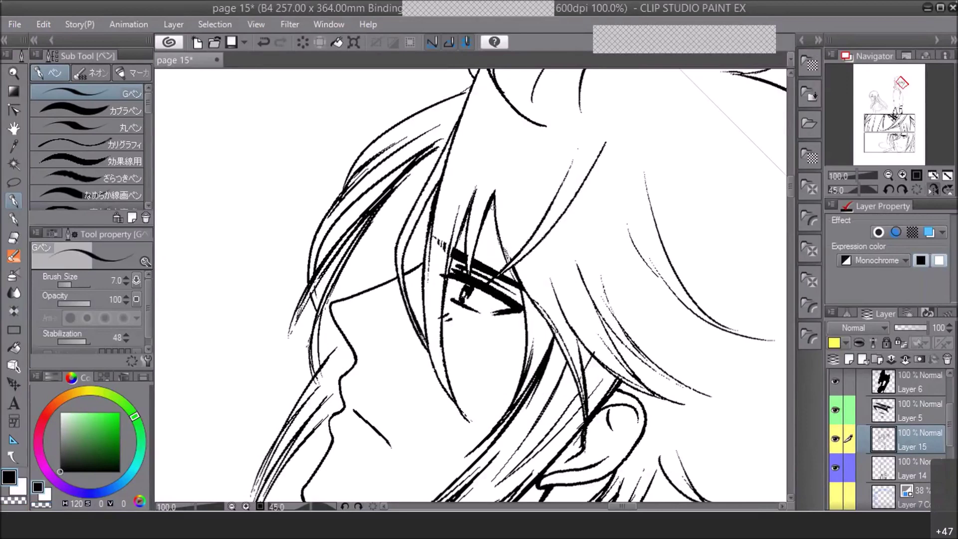
left_click_drag(493, 199, 505, 261)
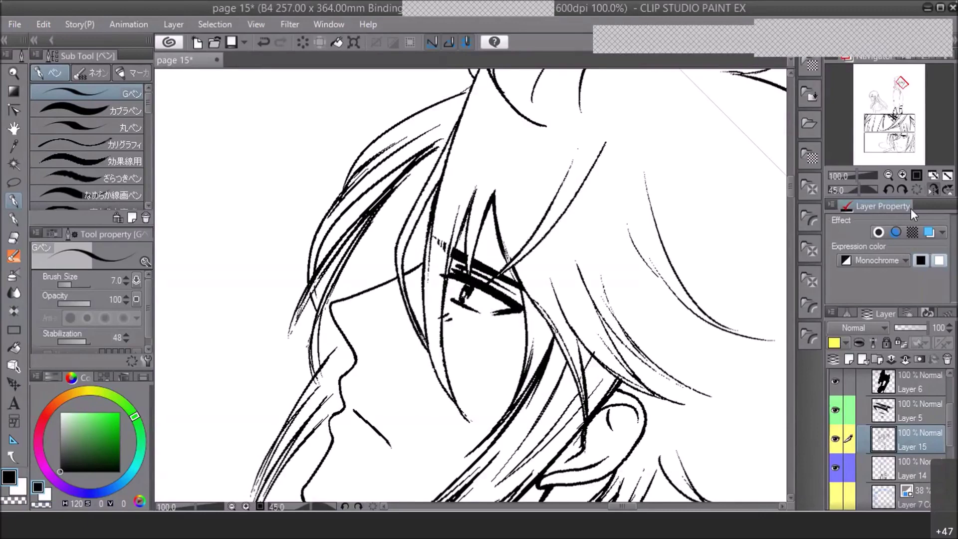
left_click(889, 176)
left_click(889, 176)
left_click(231, 43)
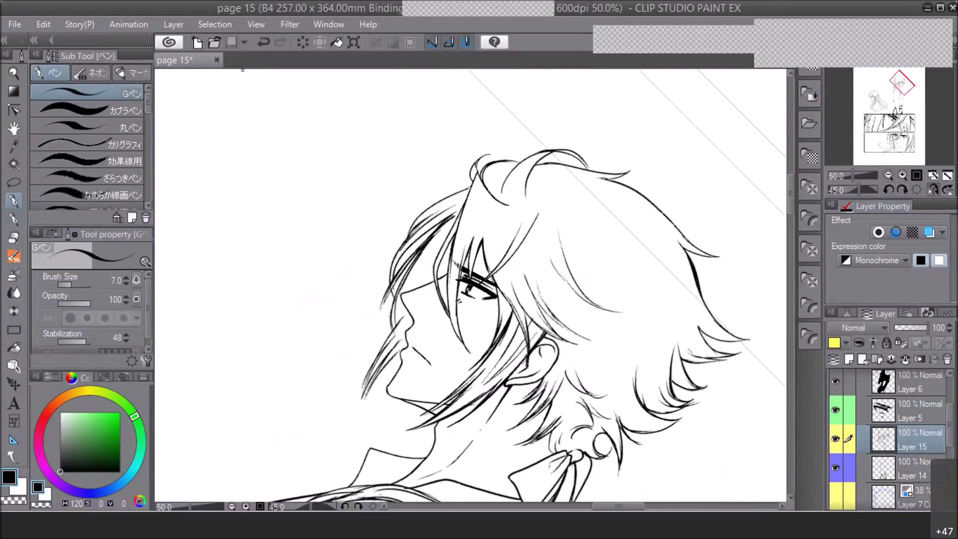
Ink additional long strokes along the hair lock hanging in front of the mouth and chin, with the canvas mirrored and rotated
left_click(933, 189)
left_click(902, 188)
left_click(902, 175)
left_click(903, 175)
left_click_drag(902, 83, 900, 85)
left_click(933, 189)
mouse_move(368, 285)
left_mouse_down()
mouse_move(344, 318)
mouse_move(309, 417)
left_mouse_up()
left_click_drag(317, 361, 314, 412)
Examine the inked head at several zoom levels and rotations, both mirrored and upright
left_click(888, 175)
left_click(888, 175)
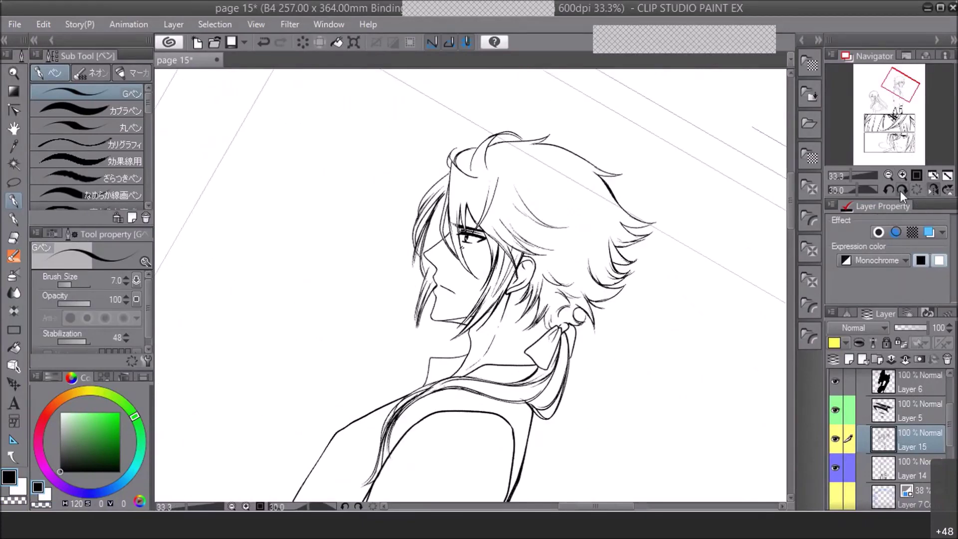
left_click(900, 191)
left_click(902, 175)
mouse_move(147, 296)
left_mouse_down()
mouse_move(147, 306)
mouse_move(147, 286)
left_mouse_up()
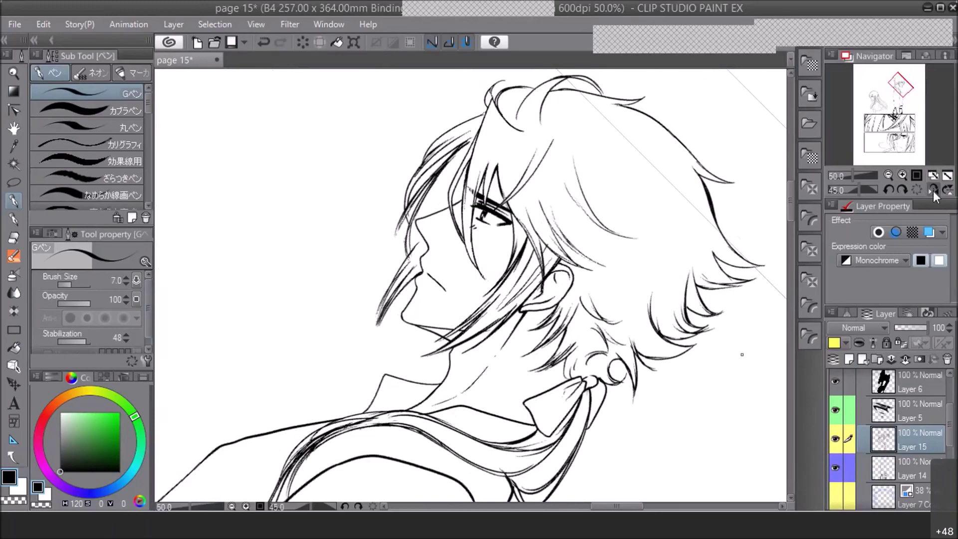
left_click(933, 190)
left_click(889, 175)
left_click(889, 175)
left_click(902, 190)
left_click(901, 189)
left_click(902, 175)
left_click(902, 176)
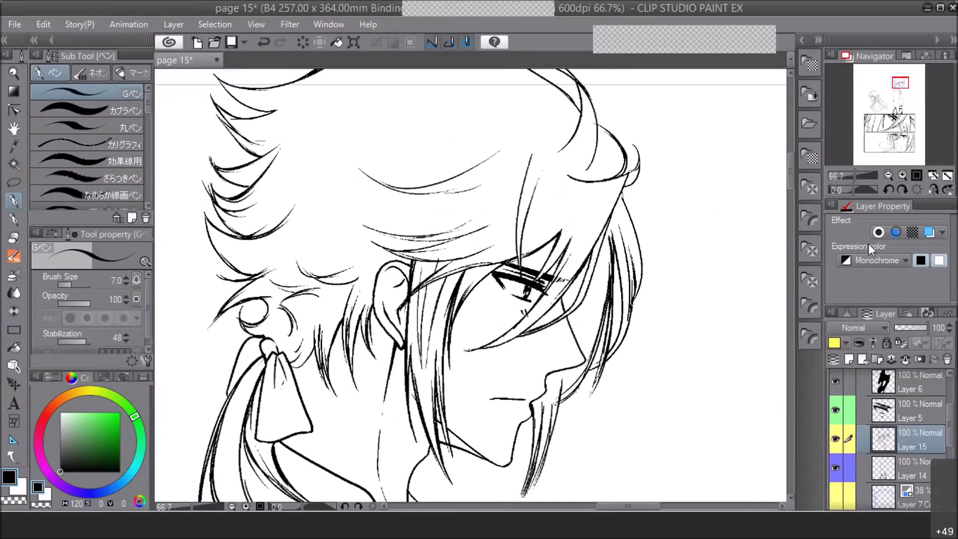
On Layer 14, ink small inner contour lines in the lower and upper ear
left_click_drag(899, 83, 897, 85)
left_click(901, 174)
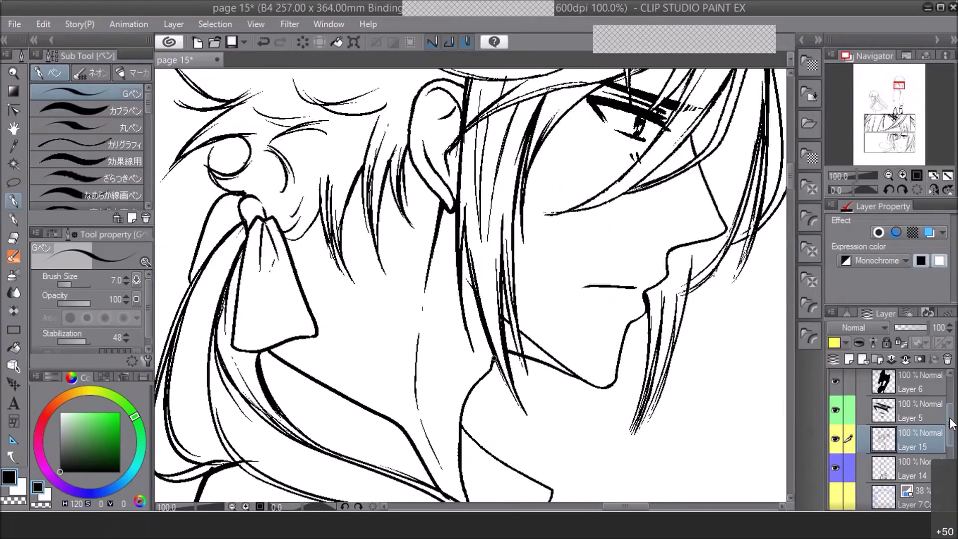
left_click_drag(949, 424, 949, 439)
left_click(918, 417)
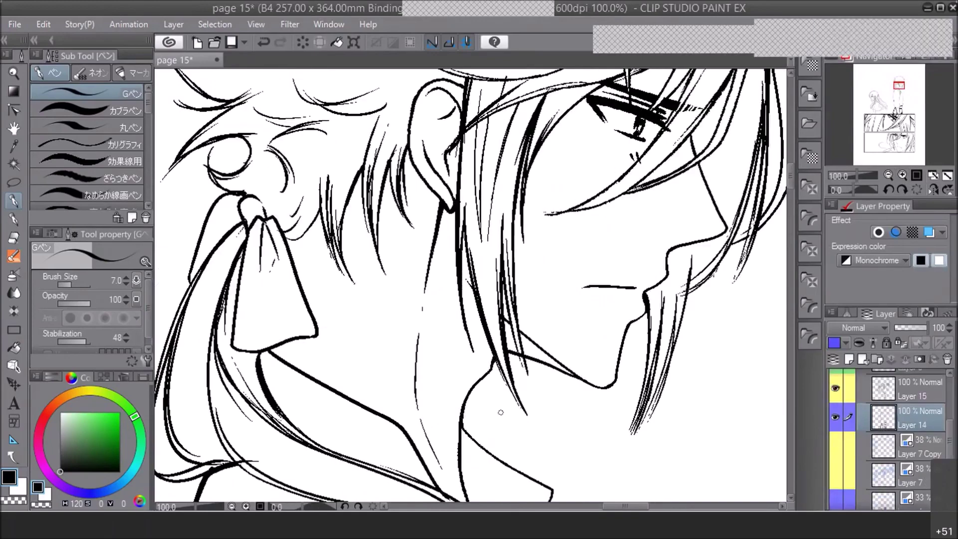
mouse_move(446, 168)
left_mouse_down()
mouse_move(446, 180)
mouse_move(438, 170)
left_mouse_up()
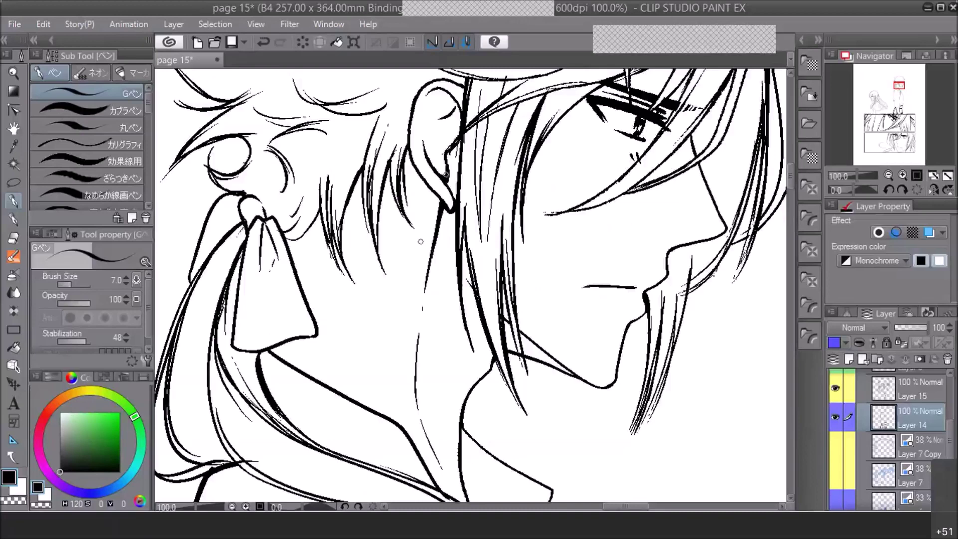
left_click(263, 42)
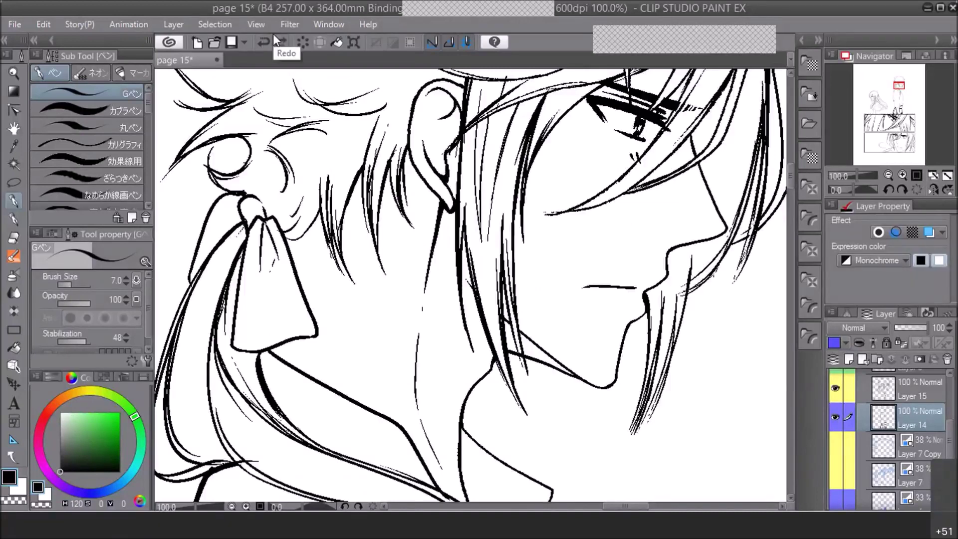
mouse_move(447, 97)
left_mouse_down()
mouse_move(451, 108)
mouse_move(443, 89)
left_mouse_up()
On Layer 15, shade the back edge of the hair ribbon's hanging tail black and draw fold lines on its rear loop
left_click(890, 175)
left_click(890, 175)
left_click(890, 175)
left_click(902, 174)
left_click(902, 174)
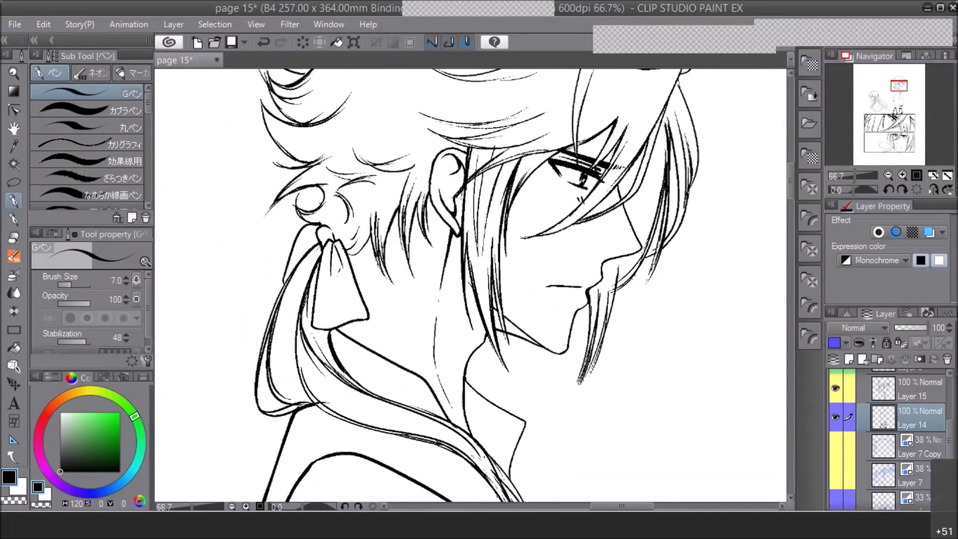
left_click(917, 391)
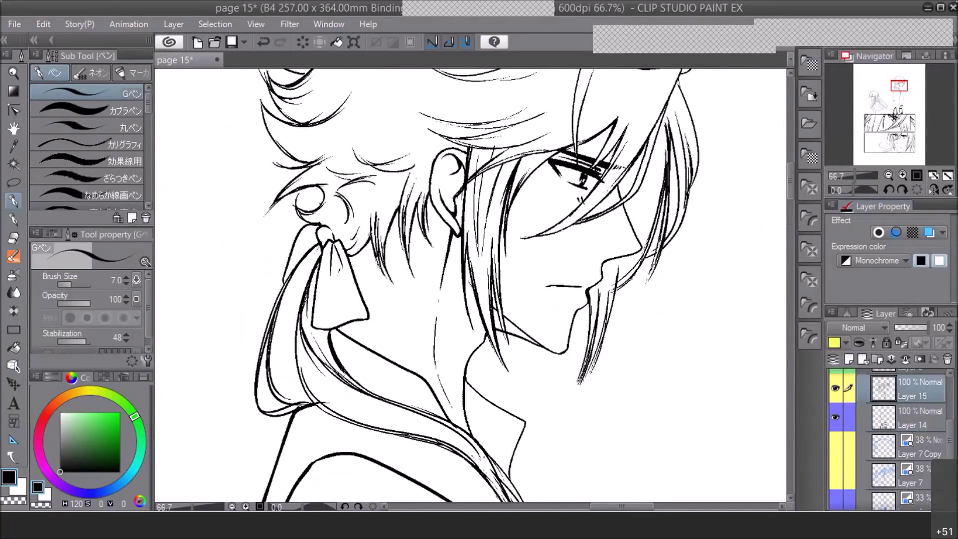
left_click_drag(334, 240, 314, 322)
left_click_drag(321, 286, 315, 318)
left_click_drag(322, 263, 319, 315)
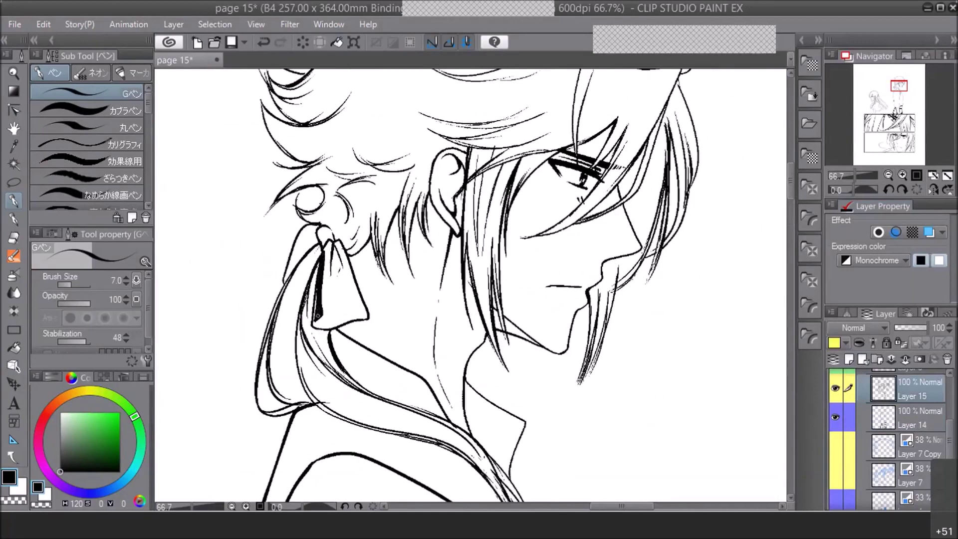
left_click_drag(297, 247, 318, 228)
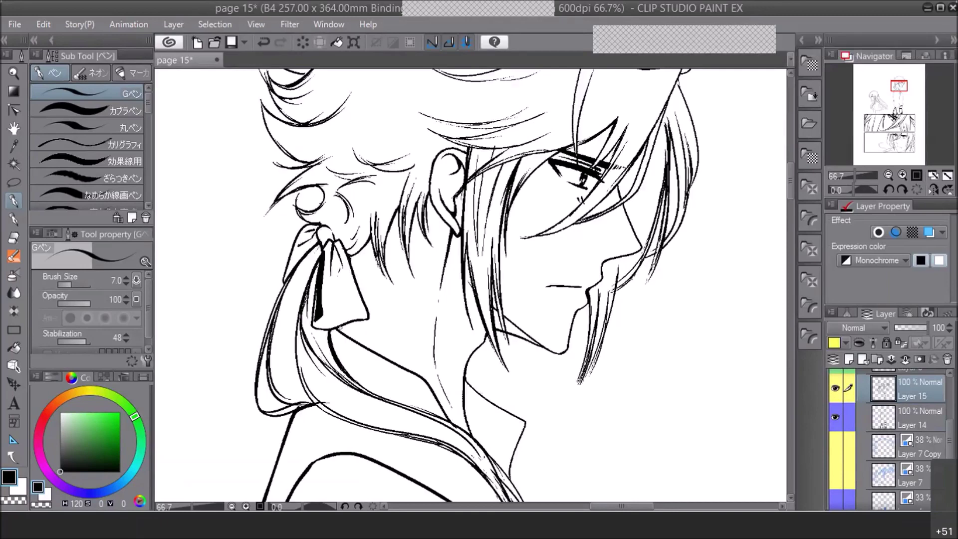
Review the ribbon, ear and whole head at several zoom levels and save the page
left_click(888, 176)
left_click(887, 178)
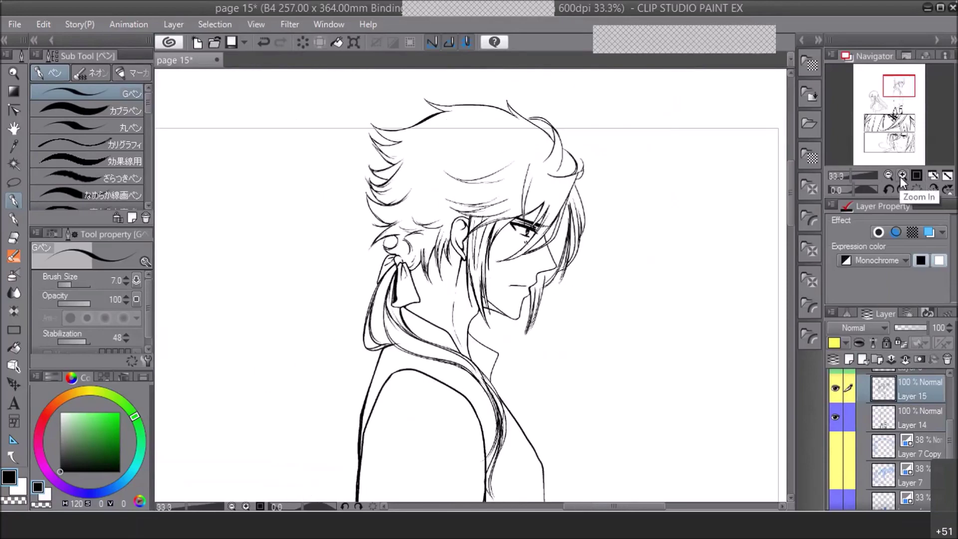
left_click(901, 175)
left_click(902, 175)
left_click(902, 175)
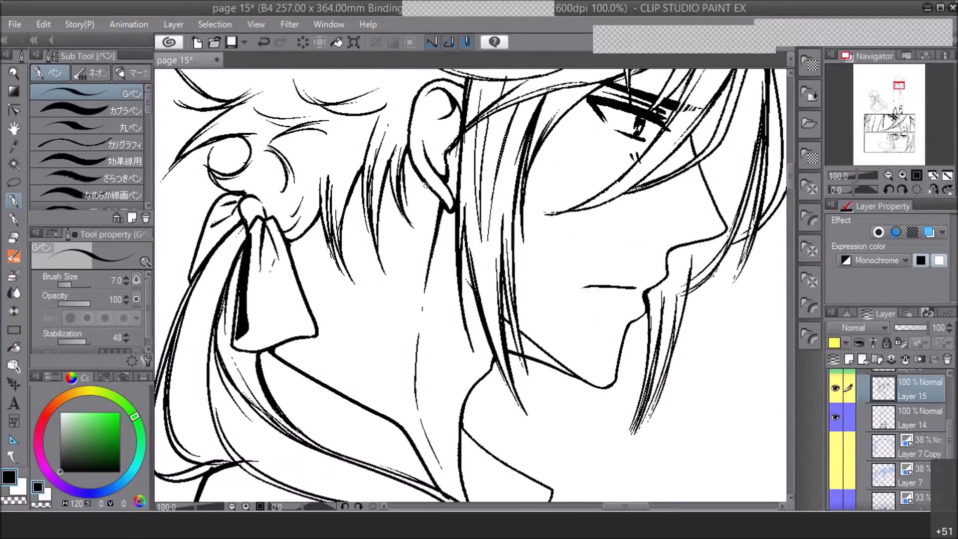
left_click(887, 175)
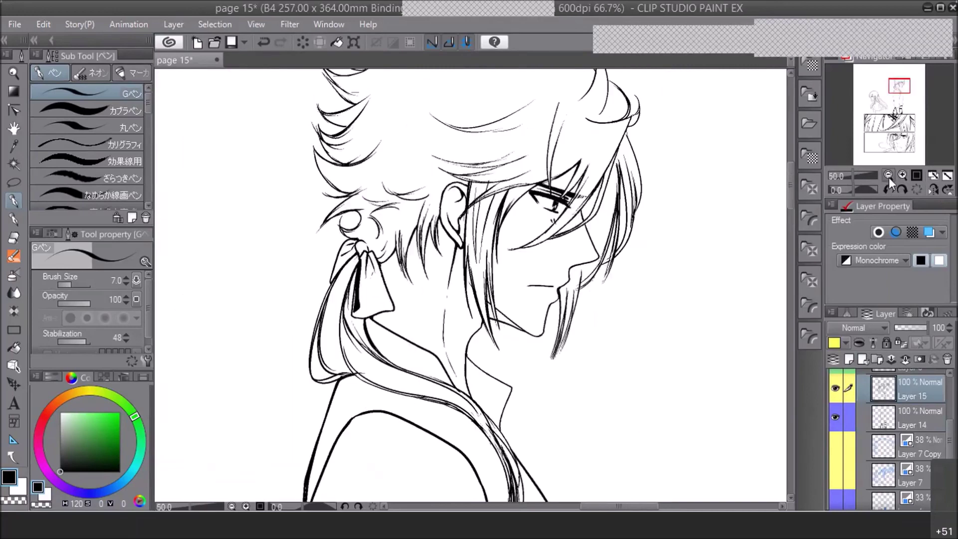
left_click(887, 177)
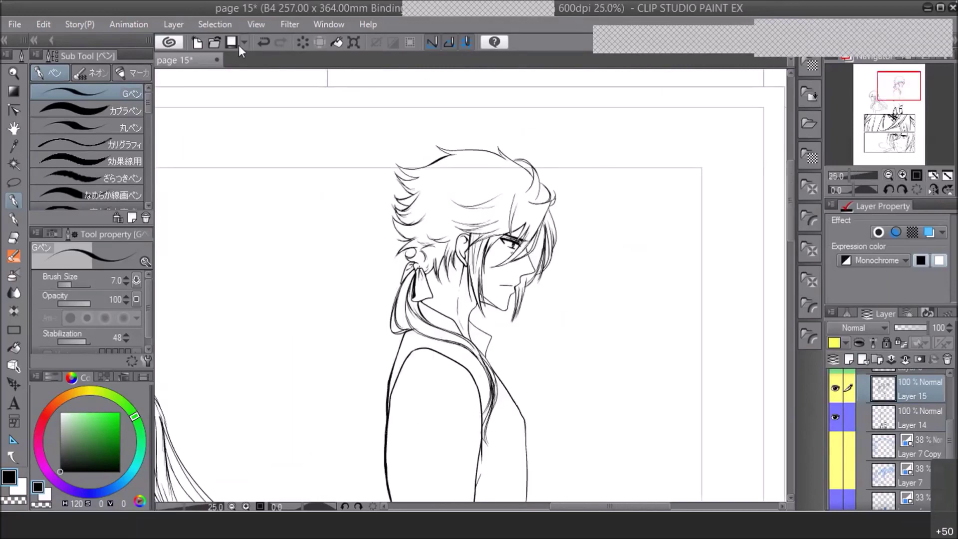
left_click(901, 173)
left_click(902, 174)
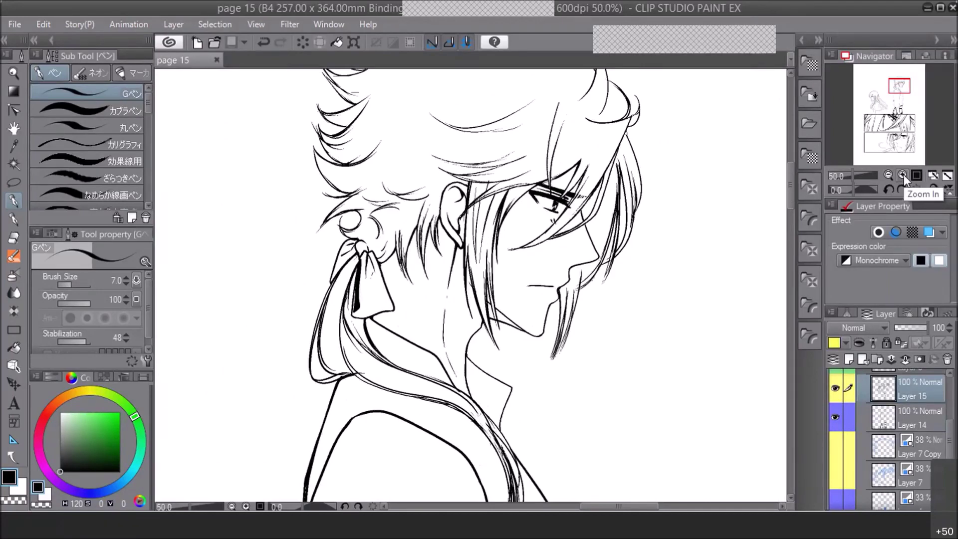
On Layer 14, strengthen the underside of the male character's jaw line with the G-pen
left_click(888, 175)
left_click_drag(899, 86, 898, 91)
left_click(902, 176)
left_click(902, 176)
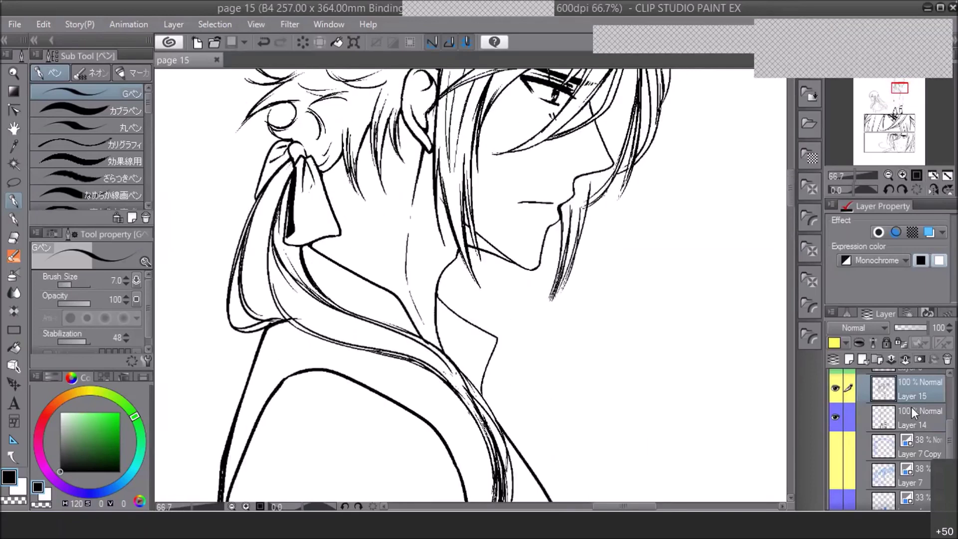
scroll(949, 426, "up", 3)
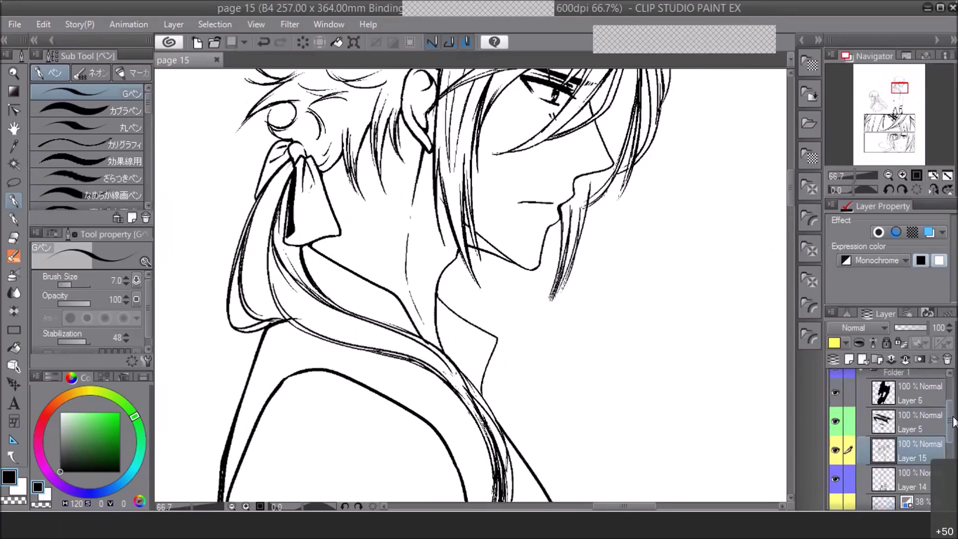
left_click_drag(953, 423, 954, 424)
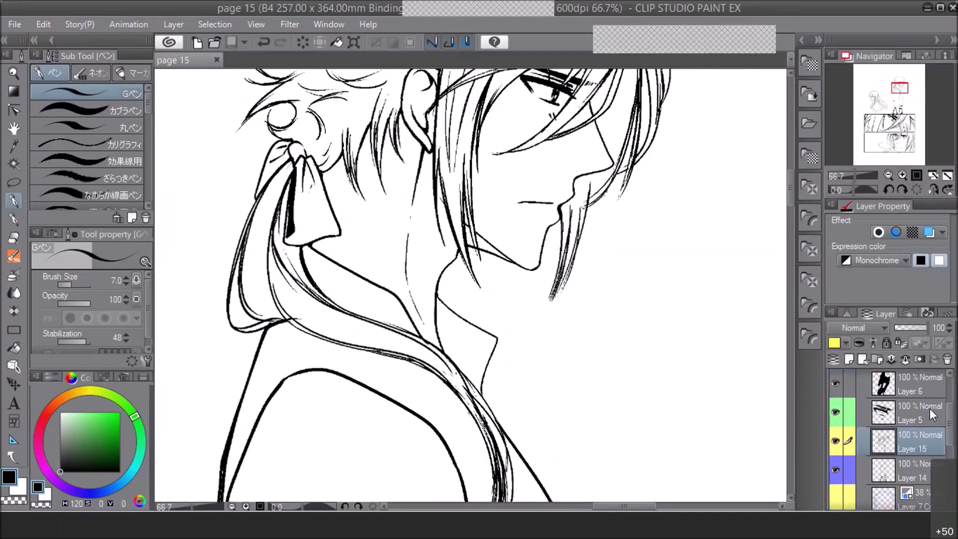
left_click(933, 189)
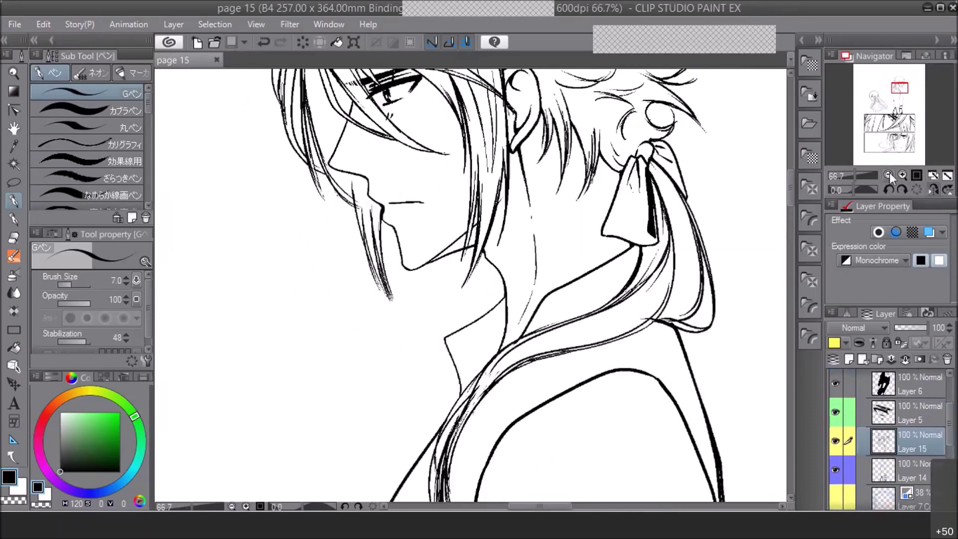
left_click(902, 174)
left_click(917, 465)
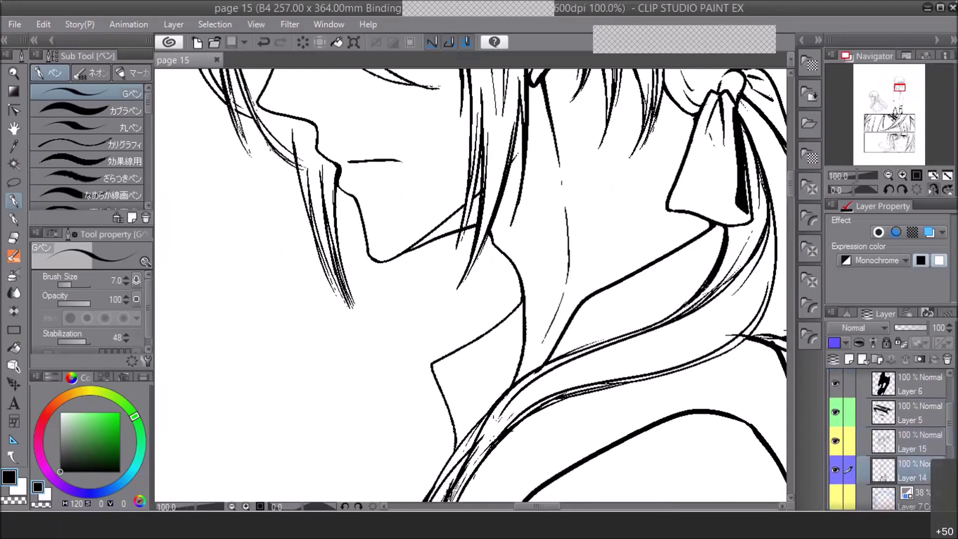
left_click_drag(398, 255, 465, 224)
key("c")
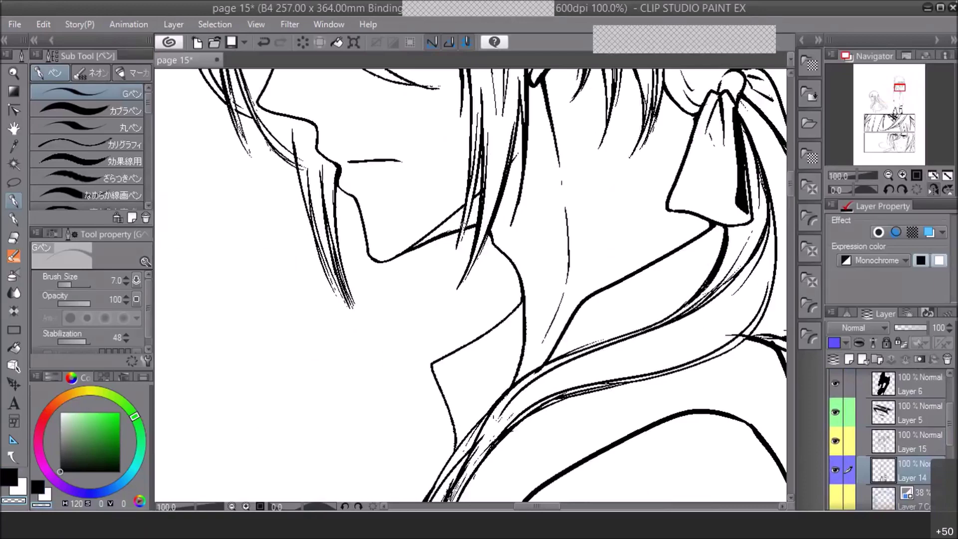
Review the male character's head and both standing figures at several zoom levels and rotations
left_click(933, 190)
left_click(890, 175)
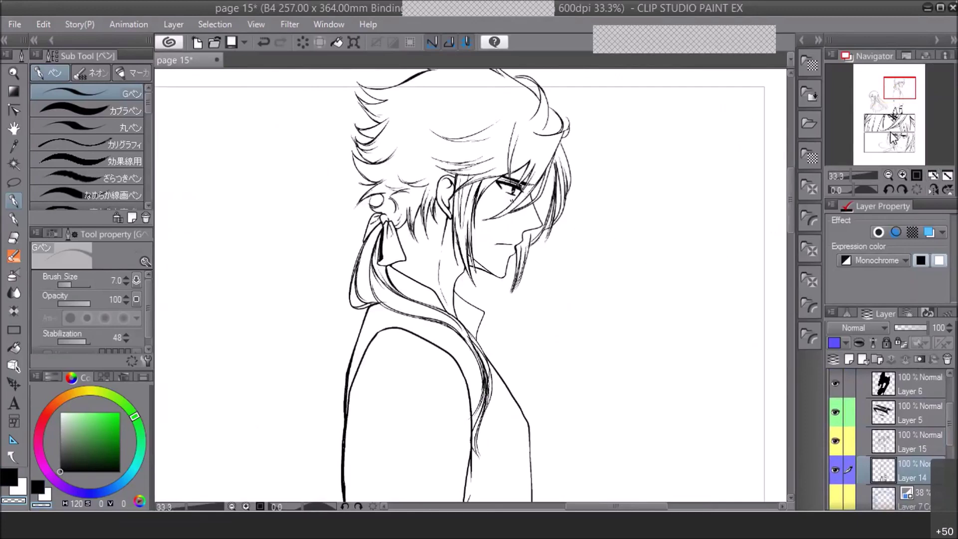
left_click(912, 445)
left_click(902, 175)
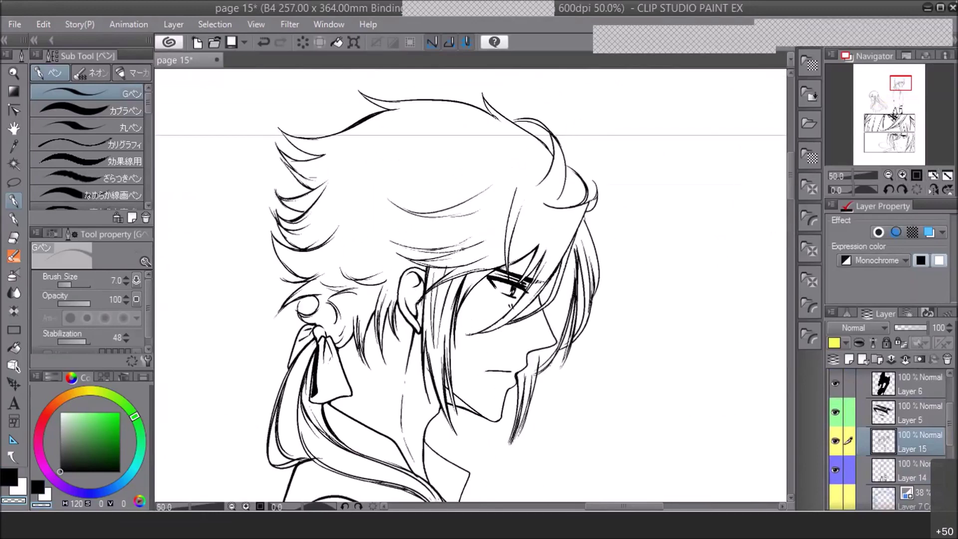
left_click(15, 472)
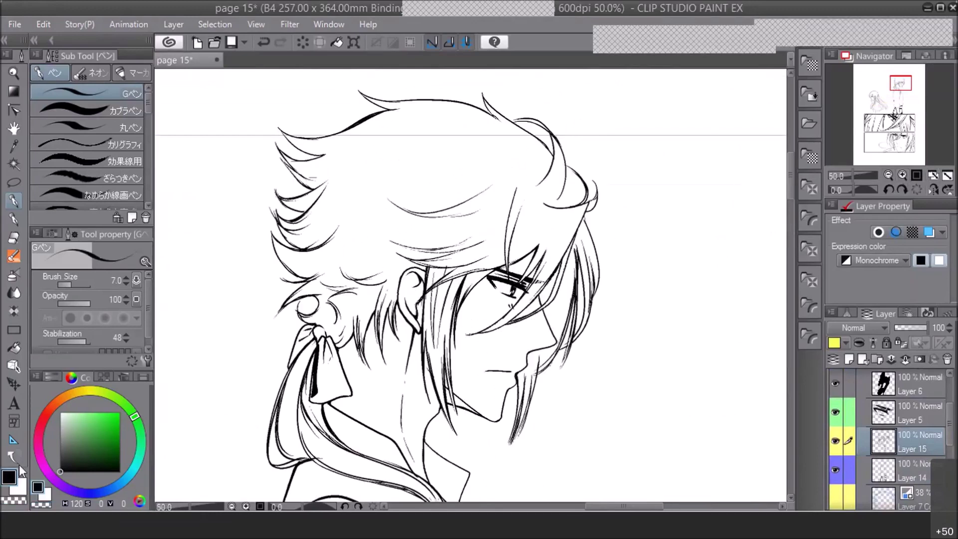
left_click(902, 175)
left_click(888, 190)
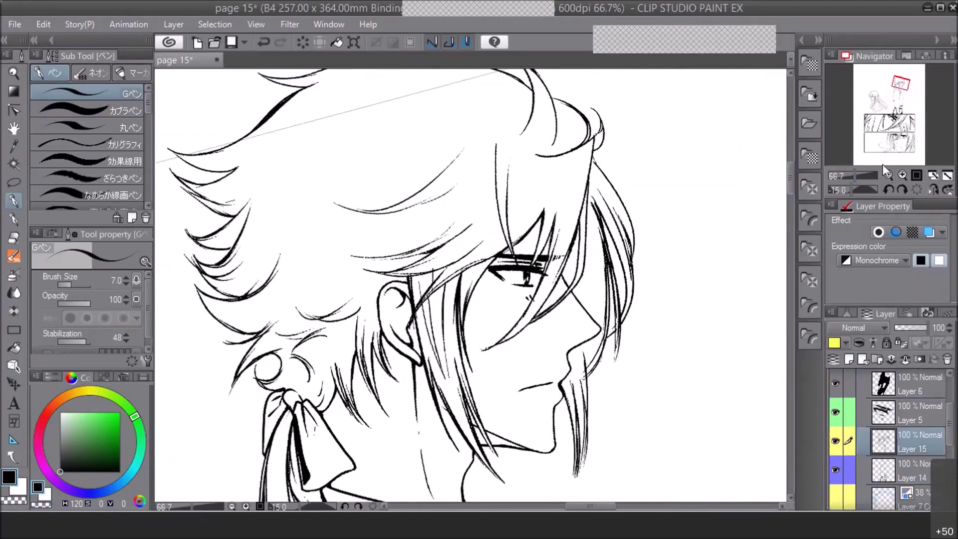
left_click(888, 175)
left_click(887, 174)
left_click(887, 190)
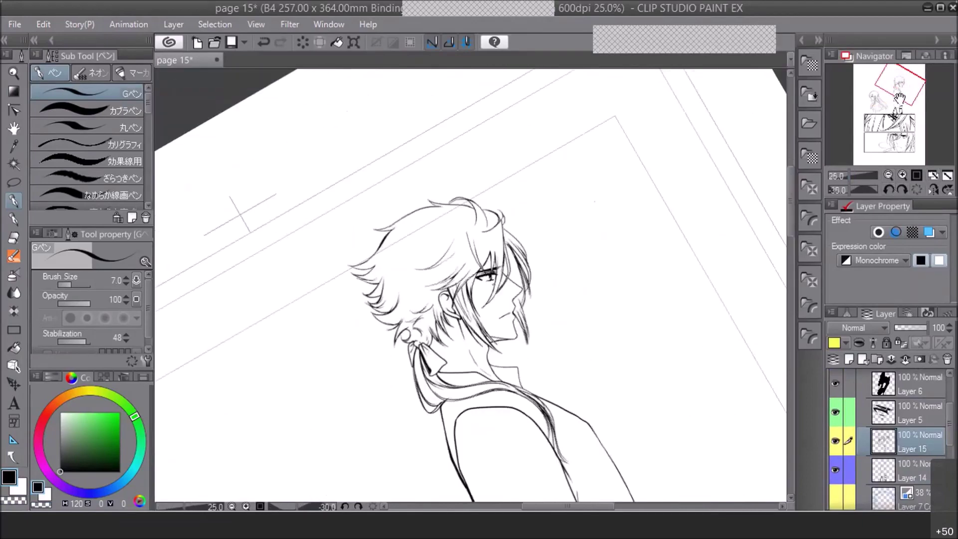
left_click(902, 189)
left_click(901, 189)
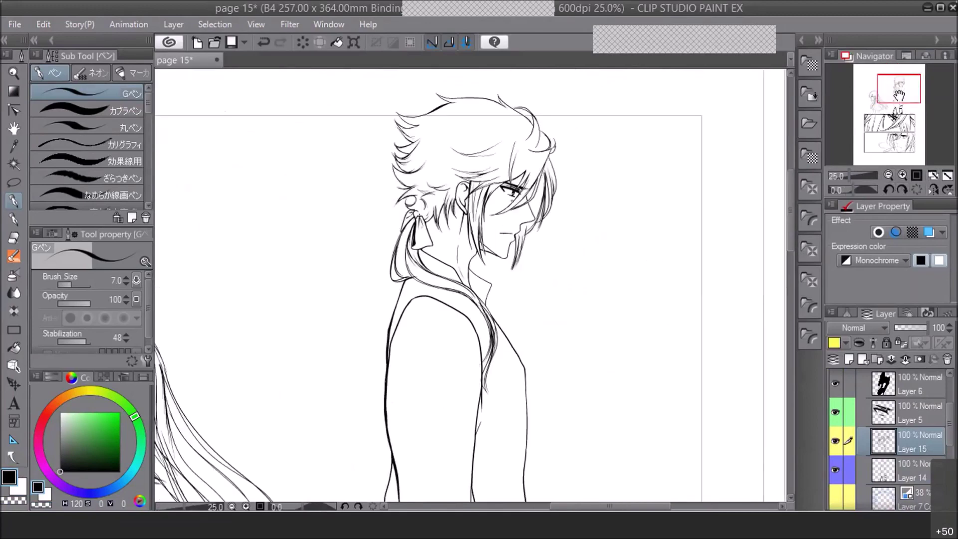
left_click(888, 175)
left_click(888, 175)
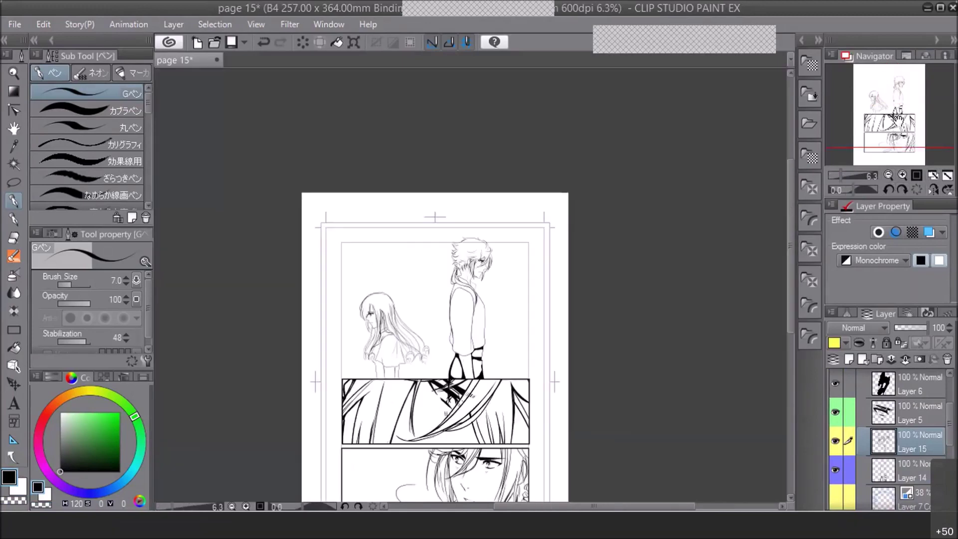
left_click(904, 175)
left_click_drag(883, 115, 883, 119)
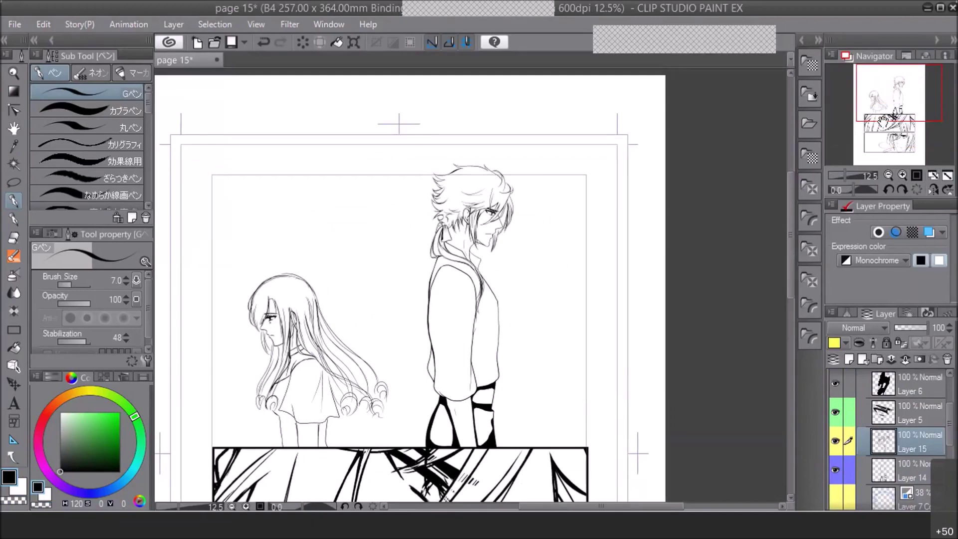
Examine the male character's sleeve, back and waist outlines, and the ponytail hanging over his shoulder
key("alt+[")
left_click(902, 172)
left_click(900, 173)
left_click_drag(899, 96, 895, 105)
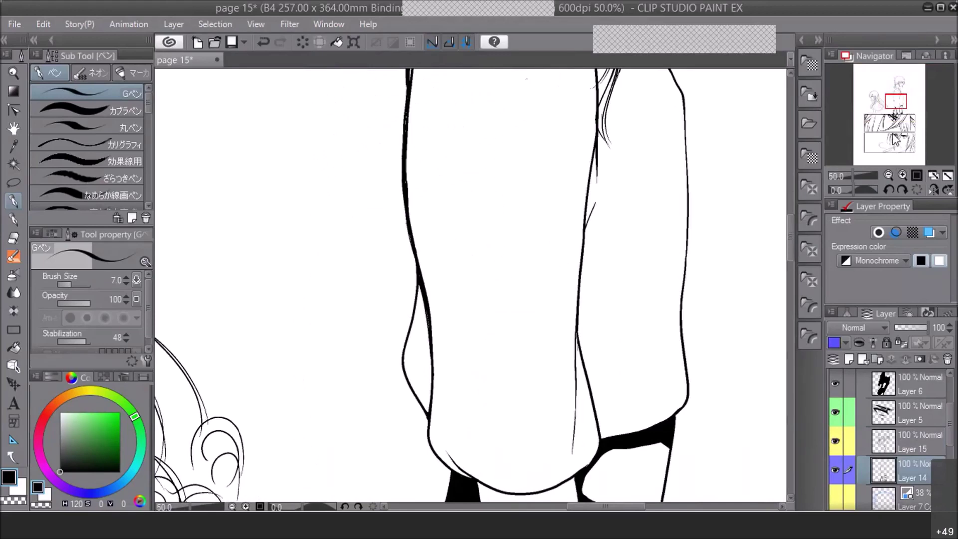
left_click(901, 174)
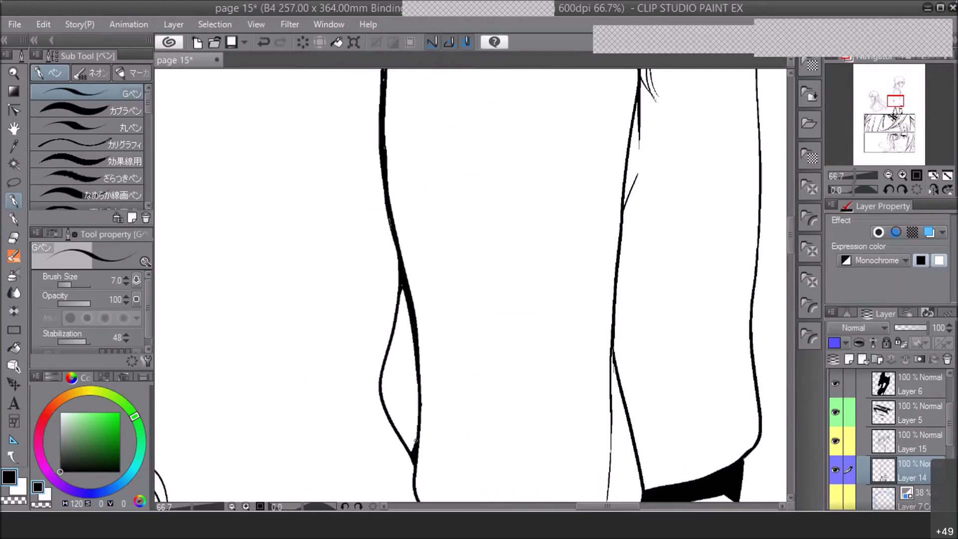
left_click(887, 175)
left_click(887, 175)
left_click(887, 174)
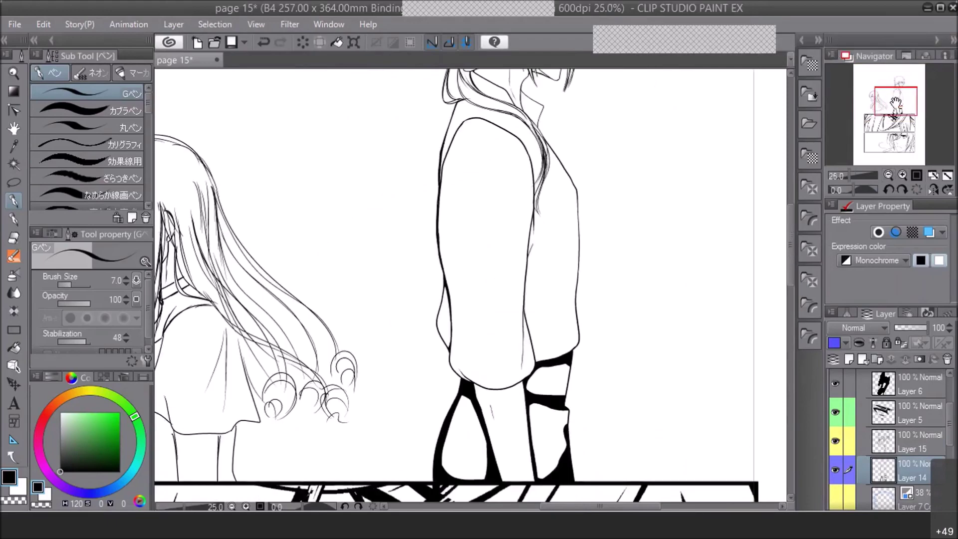
left_click_drag(896, 103, 898, 95)
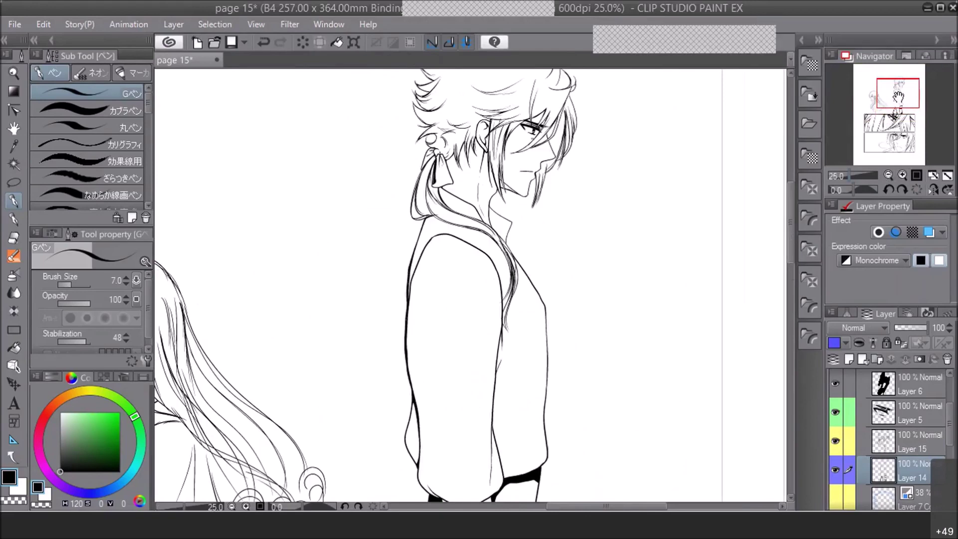
left_click_drag(903, 113, 902, 111)
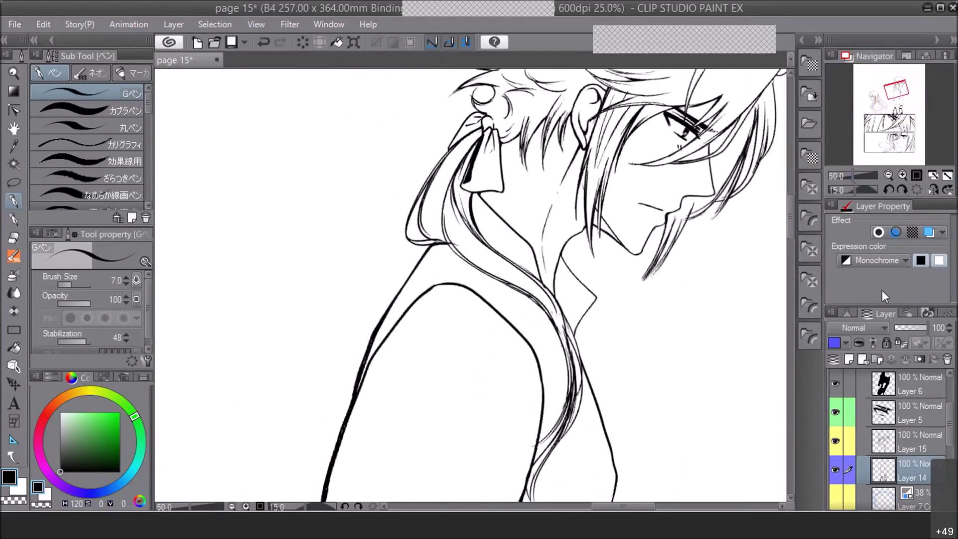
On Layer 15, erase stray ink at the ponytail's bend and ink thin strands down its loop behind the ribbon
left_click(907, 441)
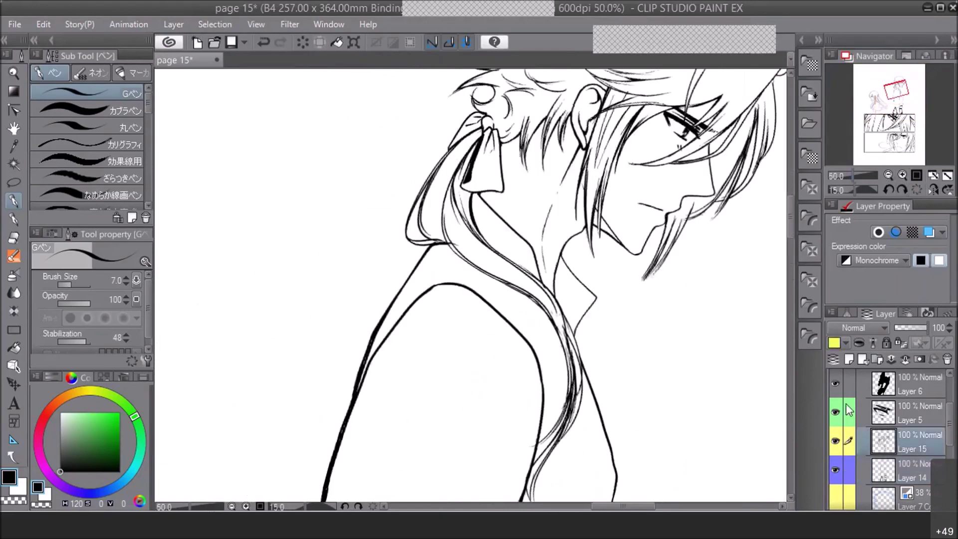
left_click(19, 498)
left_click_drag(456, 242, 448, 235)
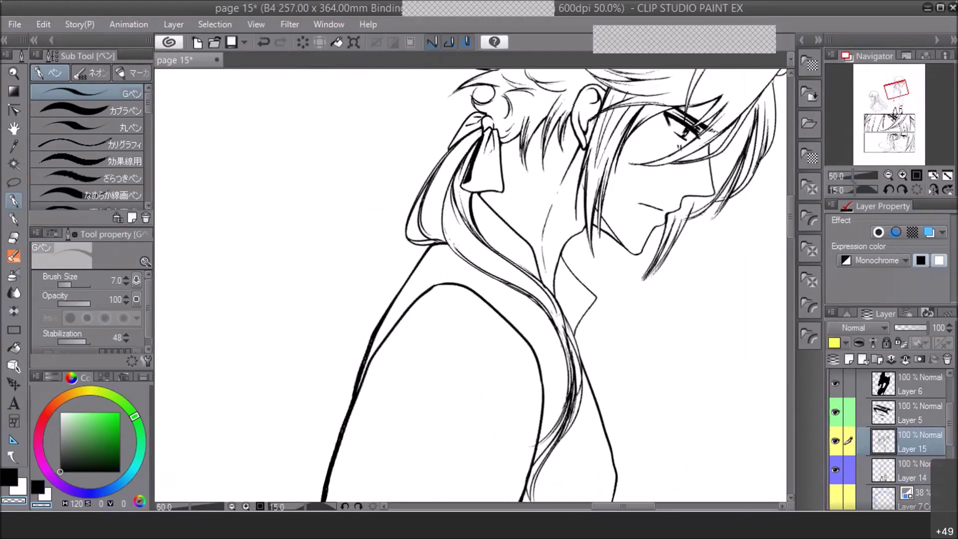
key("c")
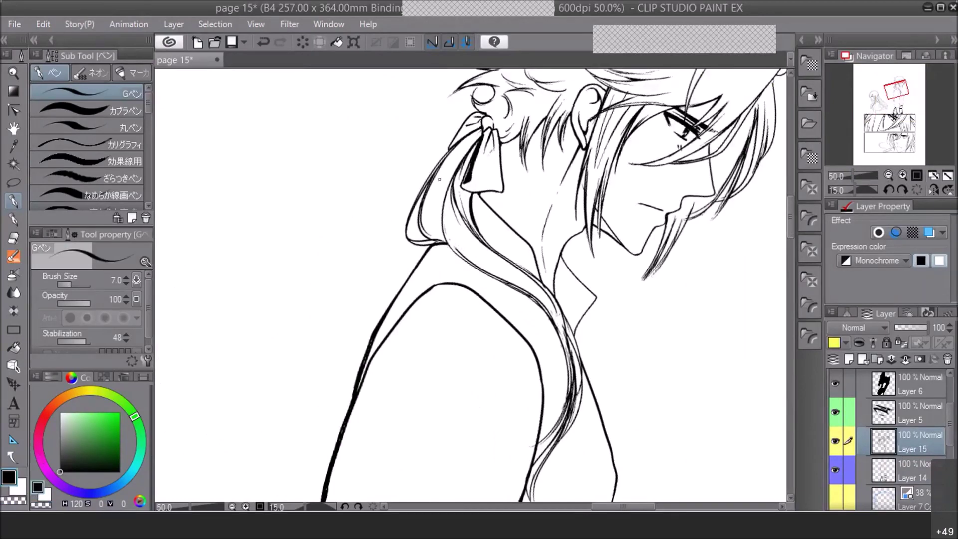
left_click_drag(451, 180, 444, 243)
mouse_move(479, 131)
left_mouse_down()
mouse_move(459, 157)
mouse_move(434, 235)
left_mouse_up()
With the canvas rotated 45 degrees, ink a fine strand in the ponytail section that crosses the collar
left_click(887, 177)
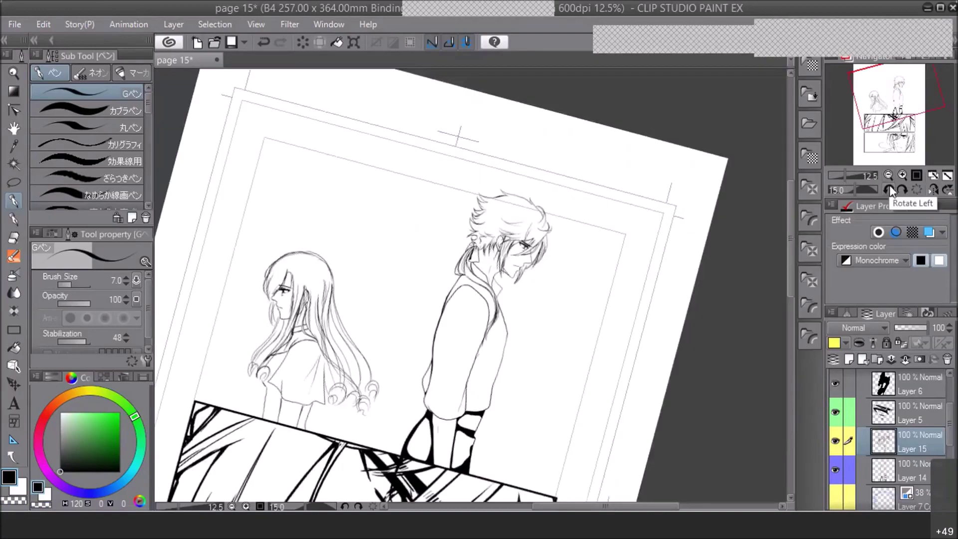
left_click(901, 177)
left_click(902, 190)
left_click(901, 189)
left_click(902, 176)
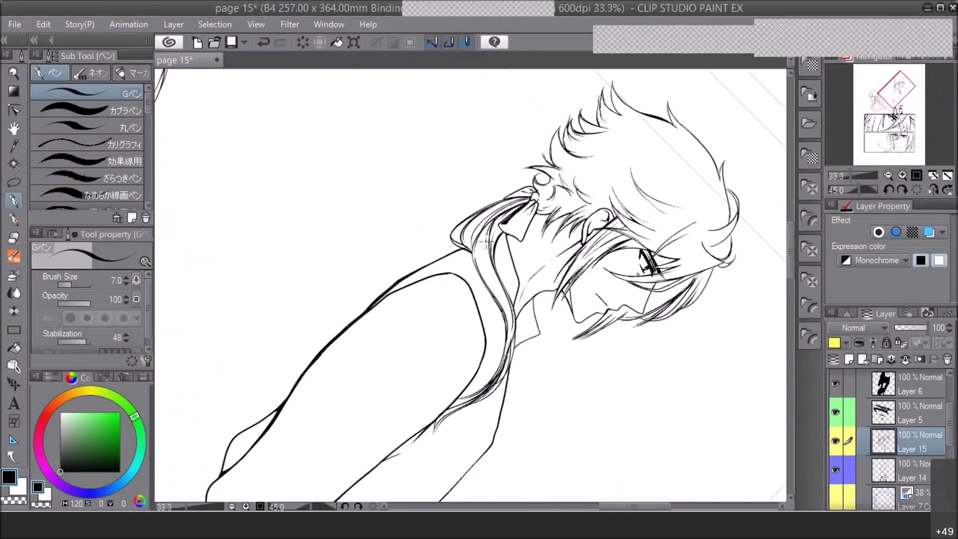
left_click_drag(504, 298, 512, 329)
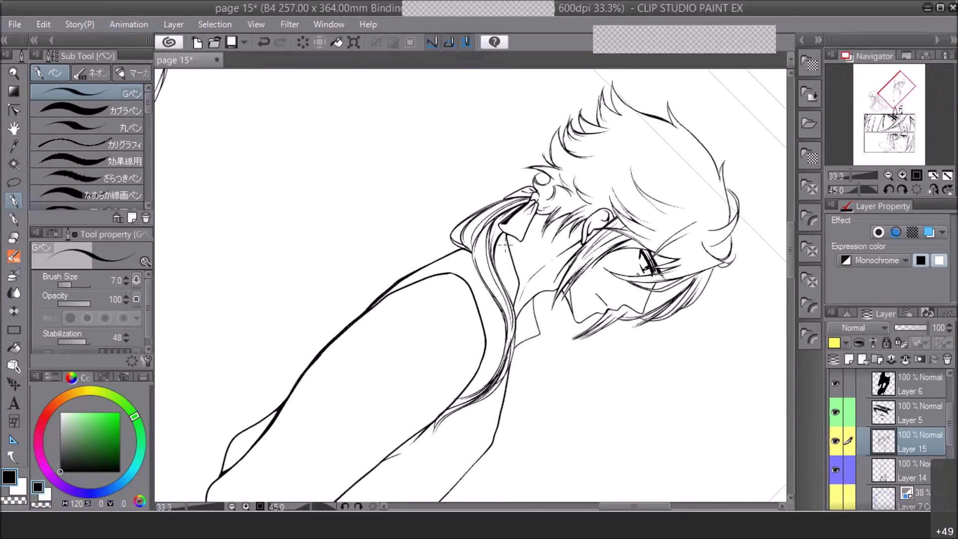
In the mirrored view, erase a bit of the ponytail's edge over the chest and redraw its strand line
left_click(888, 175)
left_click(888, 175)
left_click(888, 175)
left_click(890, 189)
left_click(890, 189)
left_click(889, 189)
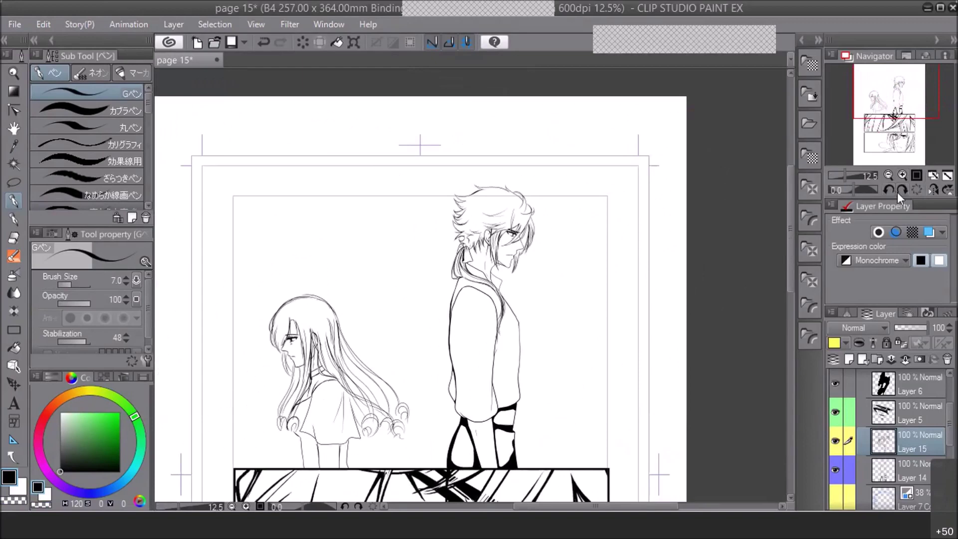
left_click(902, 175)
left_click(901, 175)
left_click(902, 175)
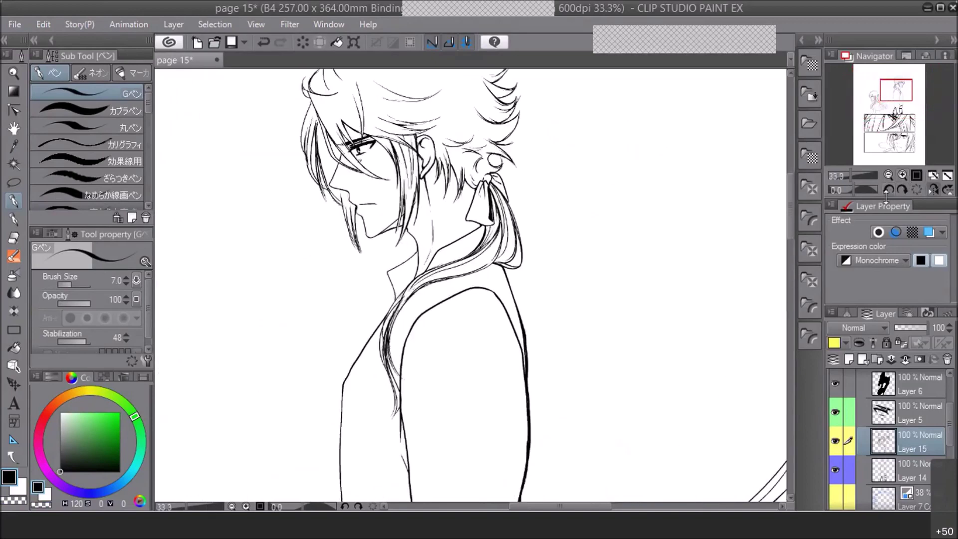
left_click(835, 417)
left_click(834, 418)
key("c")
mouse_move(380, 361)
left_mouse_down()
mouse_move(386, 368)
mouse_move(390, 335)
mouse_move(382, 333)
mouse_move(382, 364)
left_mouse_up()
left_click(38, 484)
left_click_drag(380, 350, 392, 376)
Return the view to unmirrored and review the male figure beside the girl in the upper panel
left_click(930, 190)
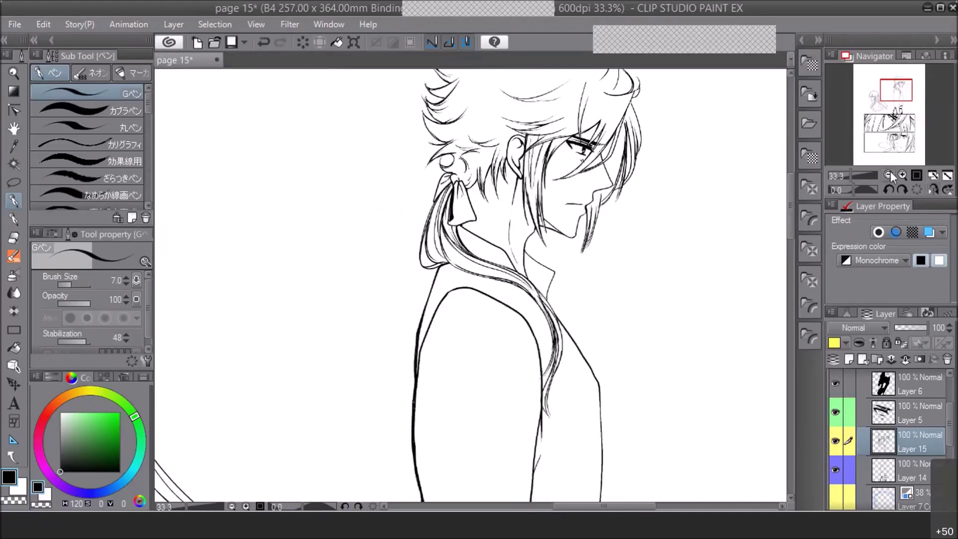
left_click(890, 173)
left_click(889, 175)
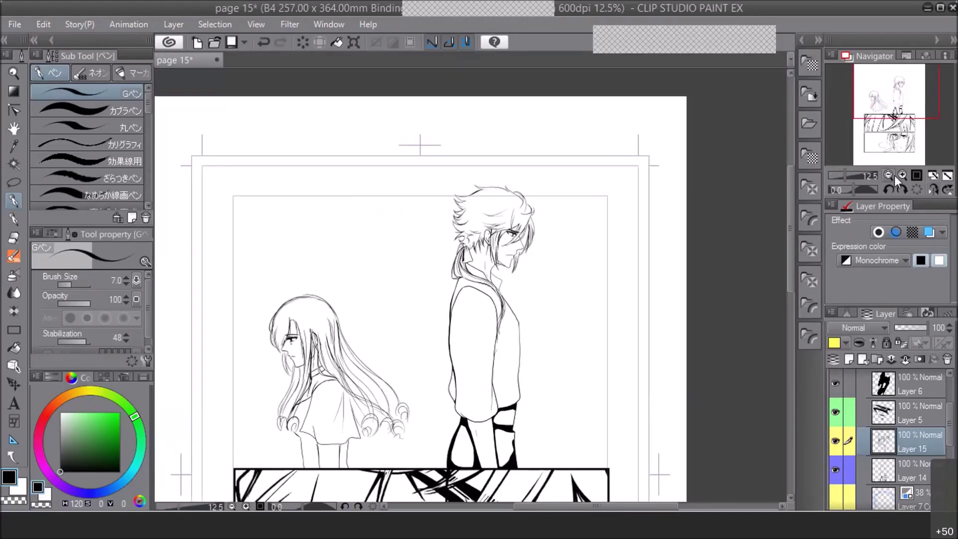
left_click(902, 175)
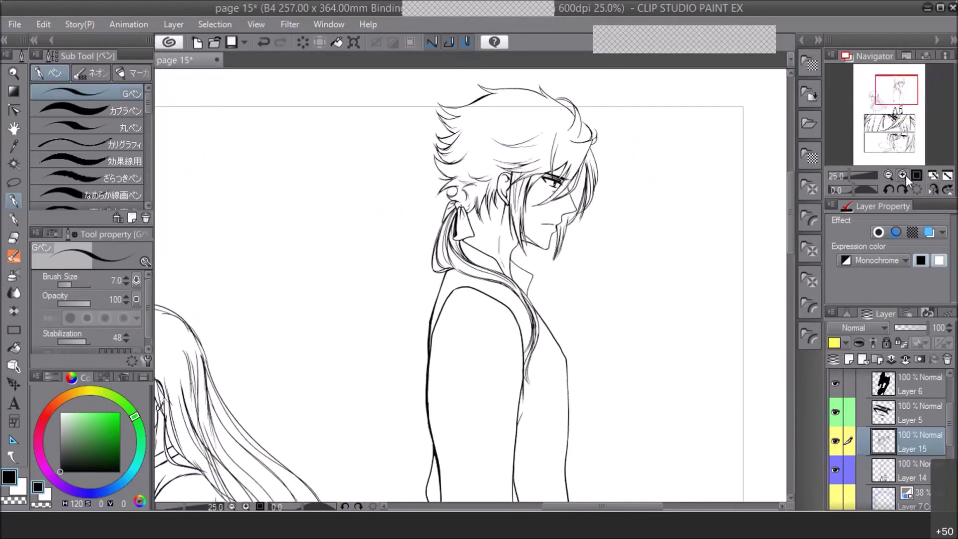
left_click_drag(901, 91, 904, 97)
left_click(890, 175)
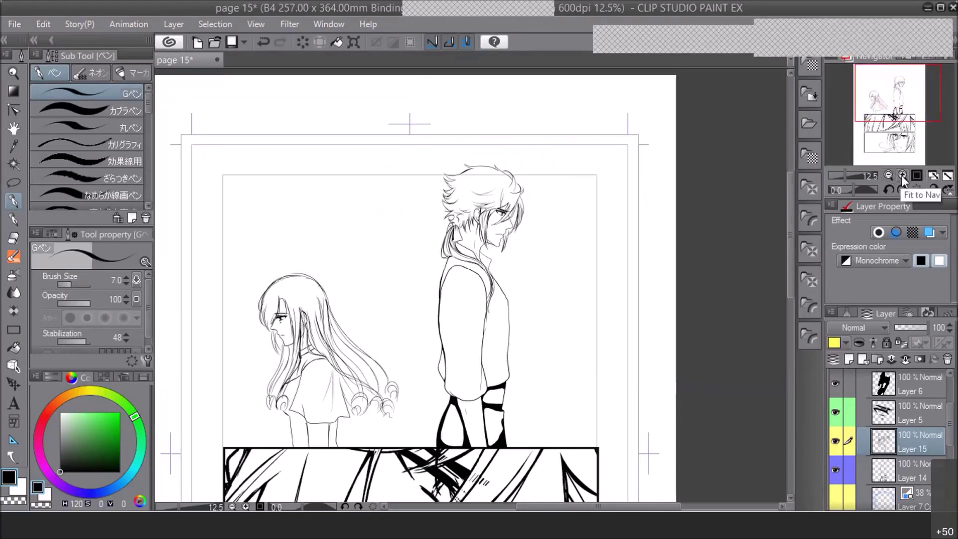
left_click(902, 175)
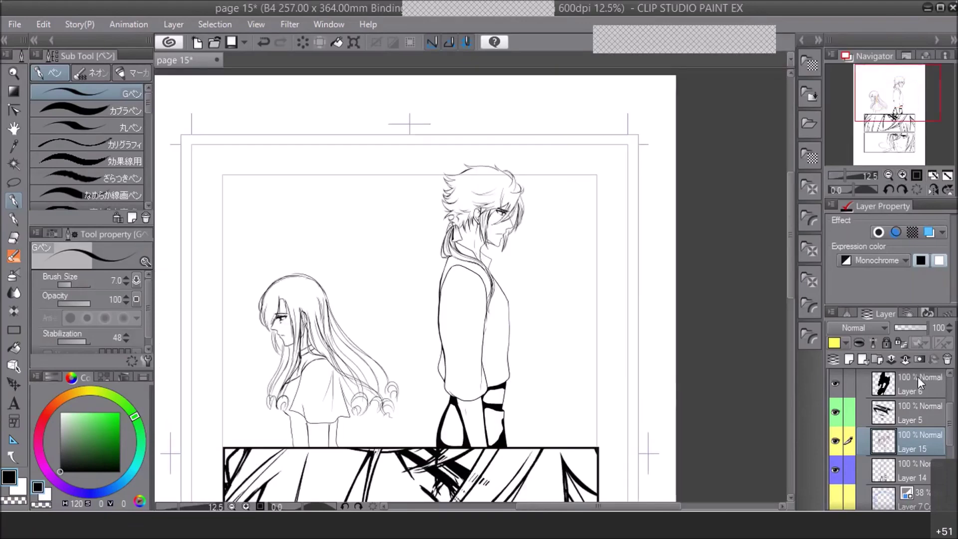
Collapse Folder 1, open Folder 2 and apply the blue layer color effect to Layer 10 and Layer 8
left_click(862, 437)
mouse_move(952, 429)
left_mouse_down()
mouse_move(950, 399)
mouse_move(950, 428)
left_mouse_up()
left_click(862, 440)
left_click(915, 492)
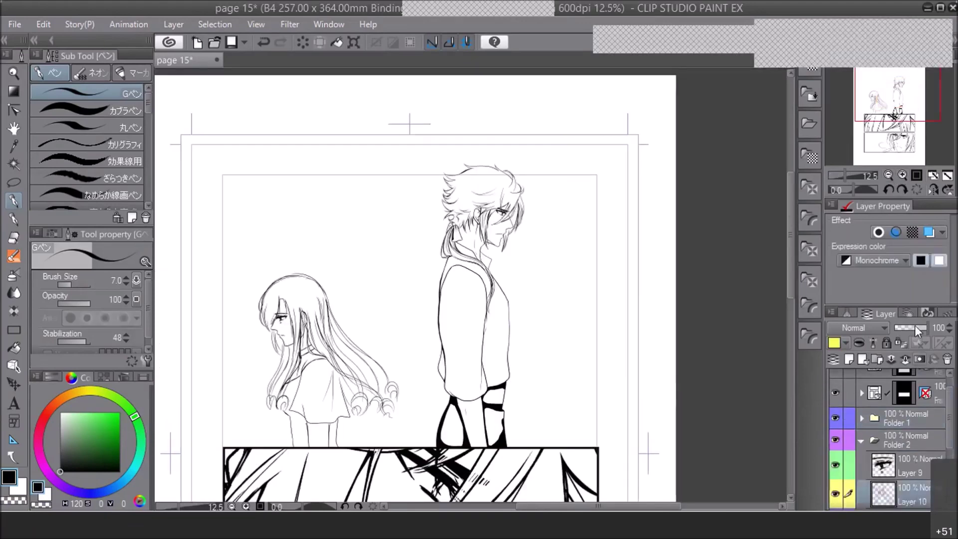
left_click(929, 234)
left_click_drag(950, 424, 951, 451)
left_click(914, 462)
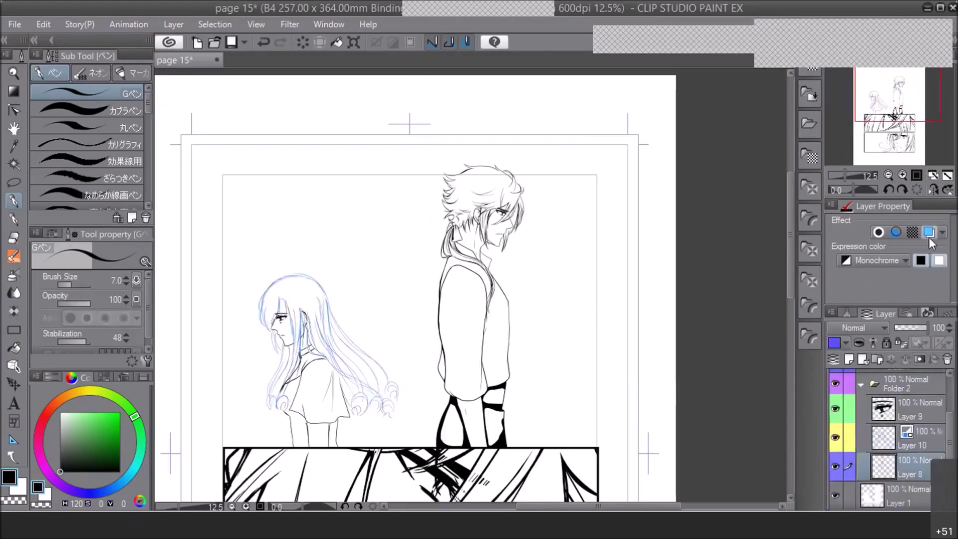
left_click(929, 234)
Select Layers 8 and 10 together and lower their opacity to 38%
left_click(848, 437)
left_click(905, 328)
left_click_drag(897, 95, 873, 99)
left_click(902, 174)
left_click(902, 174)
left_click(902, 175)
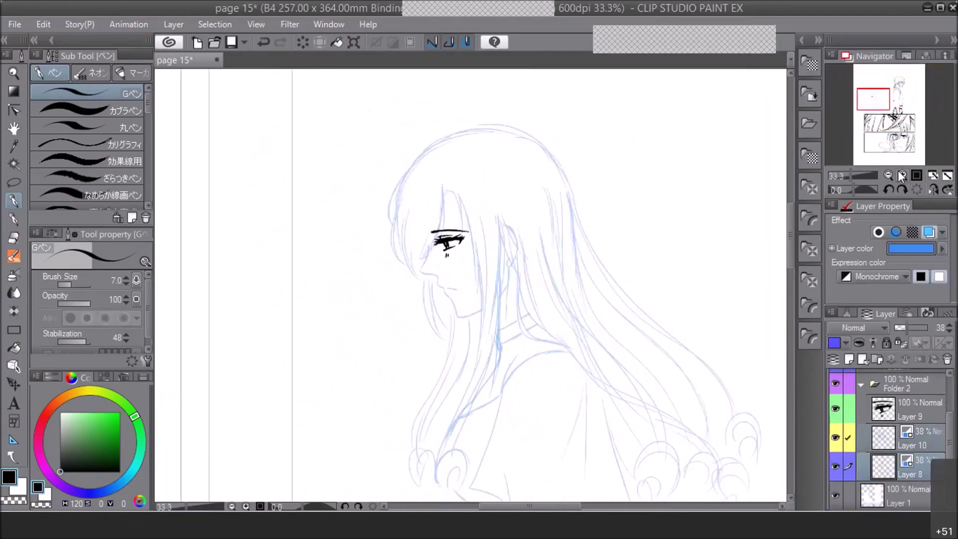
Add a raster layer directly above Layer 10 and give it a blue palette color
left_click(902, 174)
left_click(902, 174)
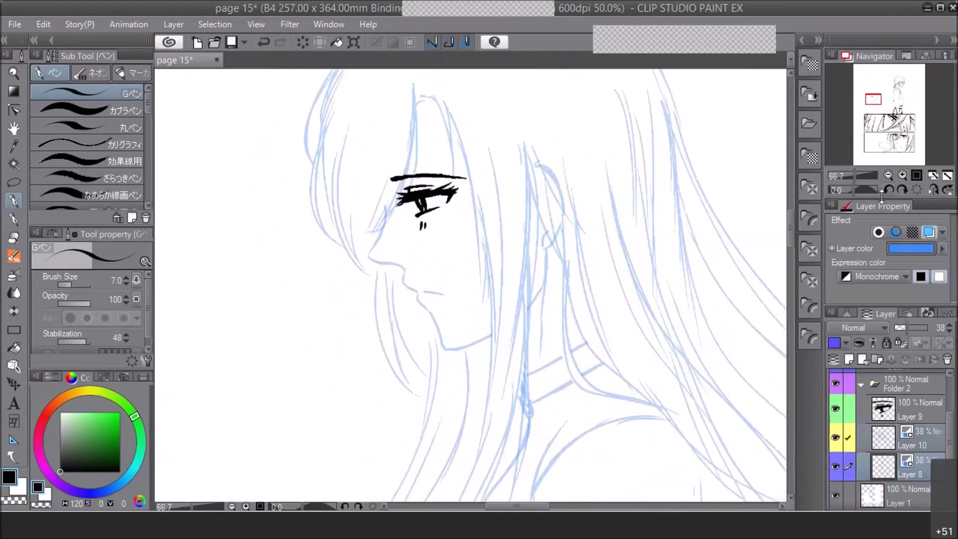
right_click(905, 433)
left_click(723, 26)
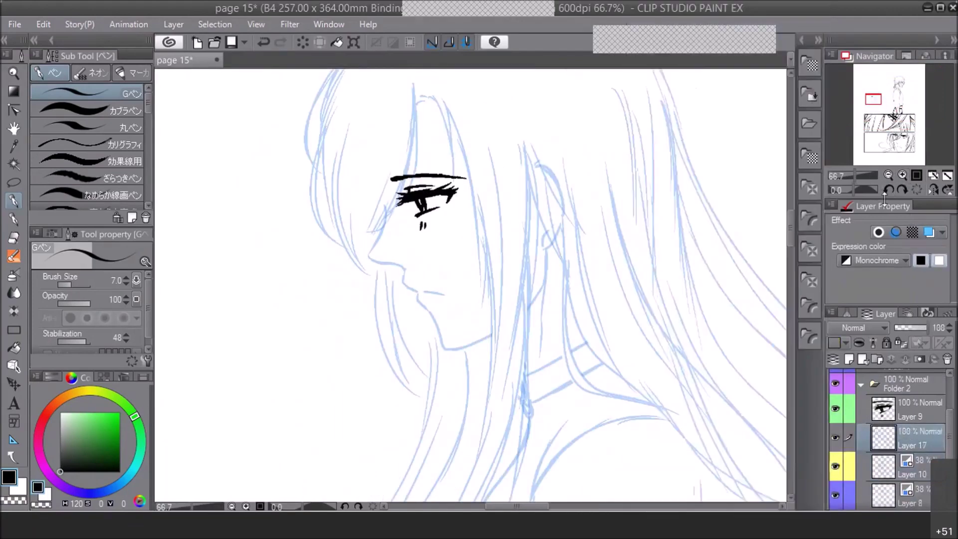
left_click(846, 344)
left_click(851, 424)
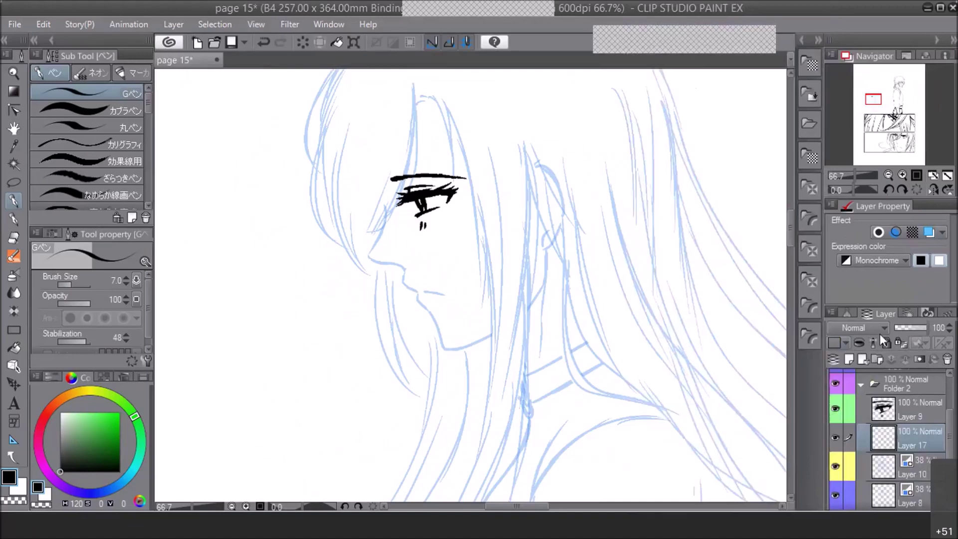
Select Layers 10 and 8 together, lower their opacity to 23%, and make Layer 17 active again
left_click(901, 474)
left_click(847, 490)
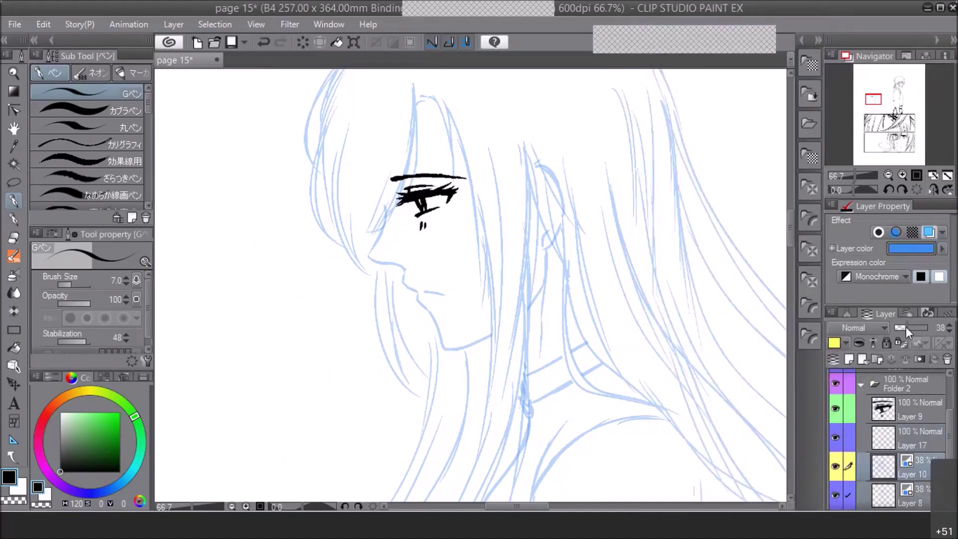
left_click(902, 327)
left_click(902, 438)
Ink the girl's profile with the G-pen from the nose bridge over the lips to the front of the chin
left_click(902, 177)
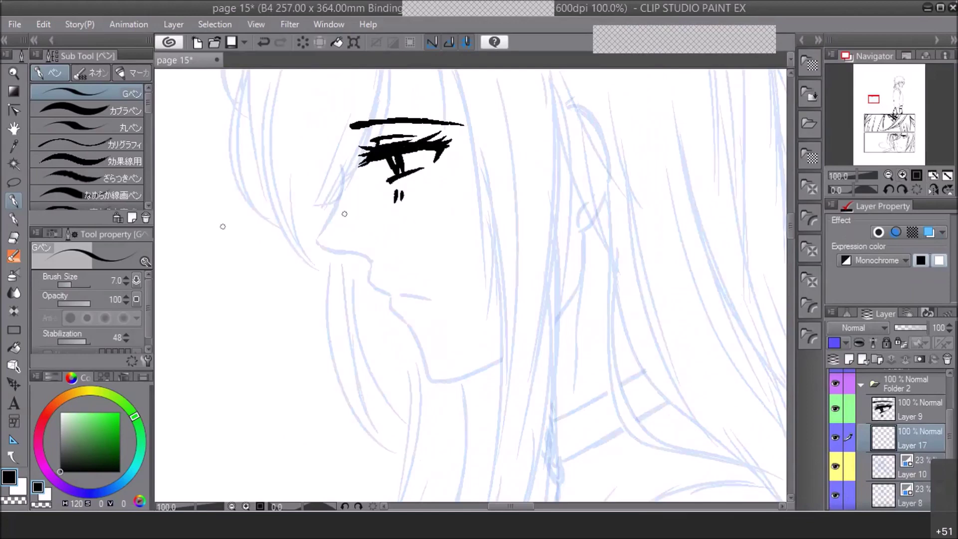
mouse_move(348, 185)
left_mouse_down()
mouse_move(317, 237)
mouse_move(326, 248)
left_mouse_up()
left_click(933, 189)
left_click(888, 189)
key("ctrl+z")
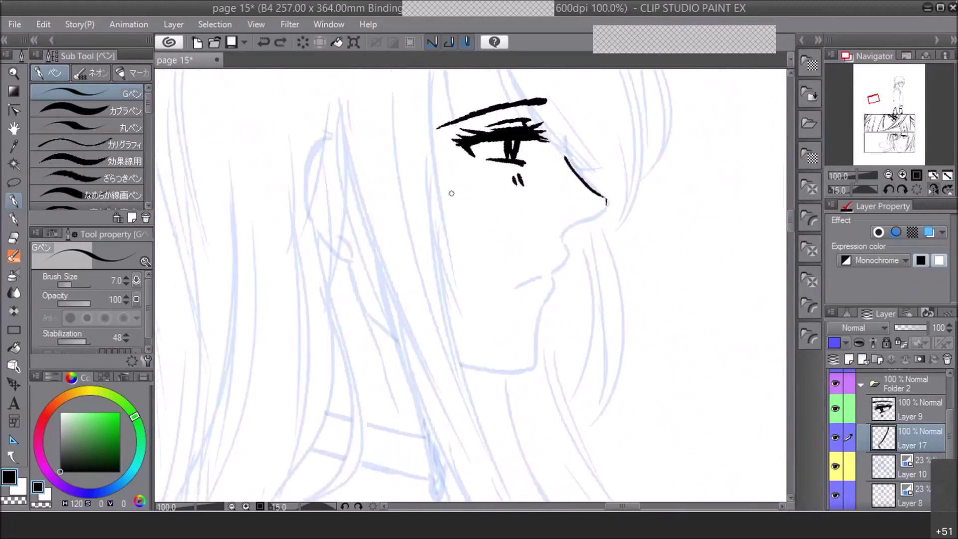
mouse_move(605, 200)
left_mouse_down()
mouse_move(605, 211)
mouse_move(570, 227)
mouse_move(552, 273)
left_mouse_up()
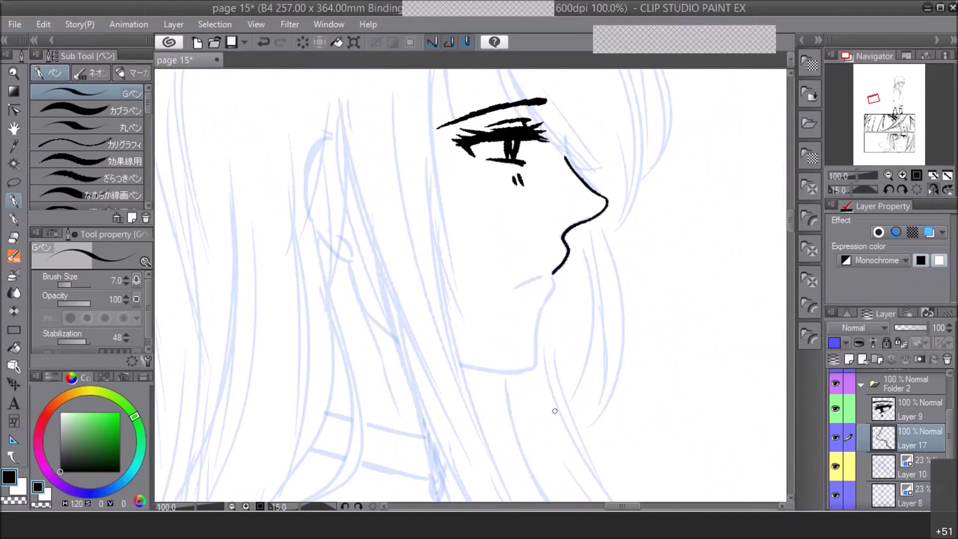
left_click_drag(553, 271, 535, 351)
Ink the jawline running back from the chin and the rear jaw curve below the ear
left_click(931, 188)
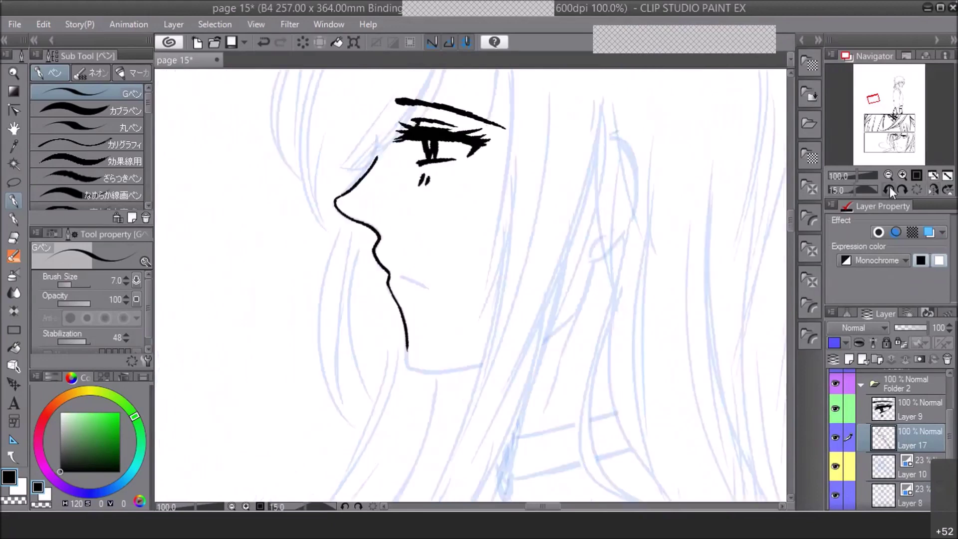
mouse_move(422, 357)
left_mouse_down()
mouse_move(440, 372)
mouse_move(517, 351)
left_mouse_up()
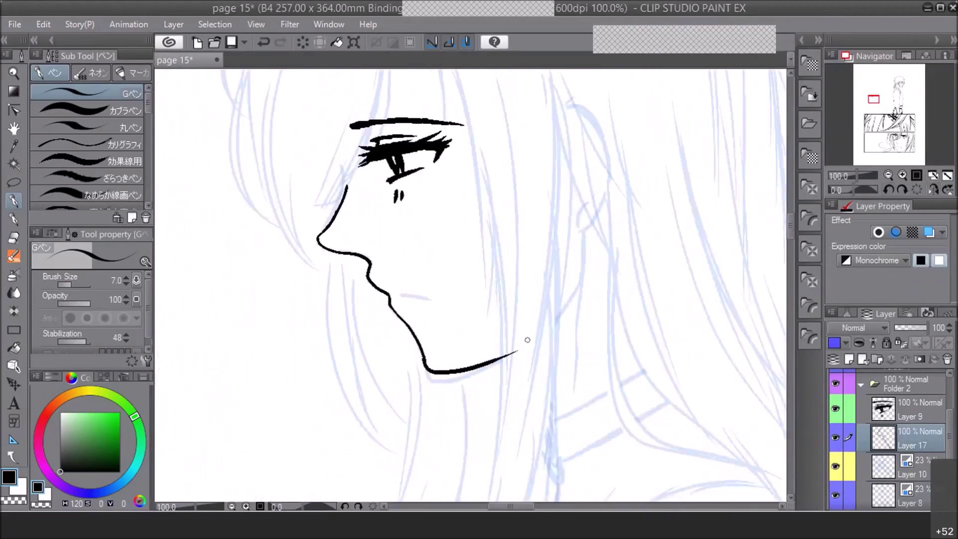
left_click(263, 42)
left_click_drag(425, 362, 536, 341)
mouse_move(581, 234)
left_mouse_down()
mouse_move(583, 270)
mouse_move(546, 329)
left_mouse_up()
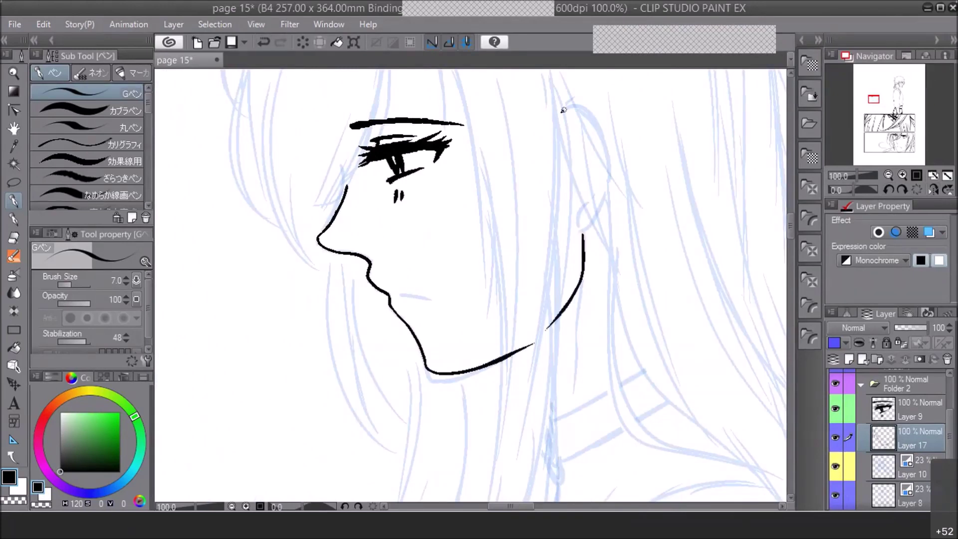
mouse_move(561, 110)
left_mouse_down()
mouse_move(598, 135)
mouse_move(608, 171)
mouse_move(584, 228)
mouse_move(585, 202)
left_mouse_up()
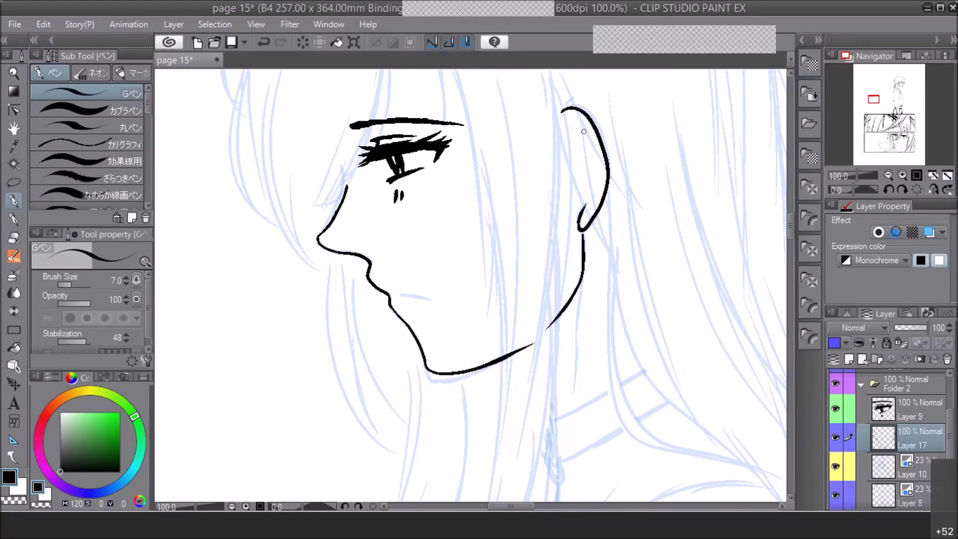
left_click(263, 43)
mouse_move(564, 113)
left_mouse_down()
mouse_move(596, 129)
mouse_move(606, 174)
mouse_move(585, 228)
mouse_move(588, 200)
mouse_move(582, 219)
left_mouse_up()
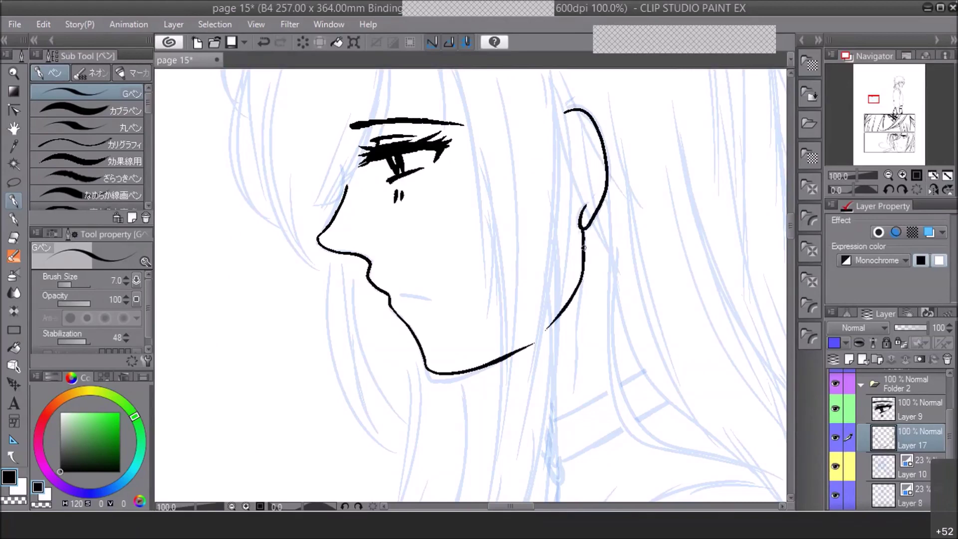
left_click_drag(561, 133, 569, 118)
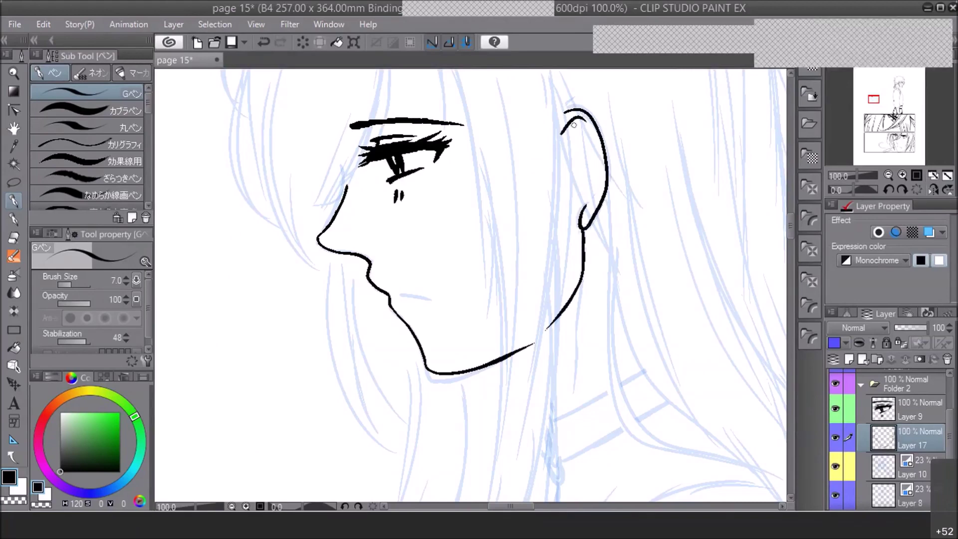
left_click(265, 42)
left_click(264, 42)
left_click(263, 42)
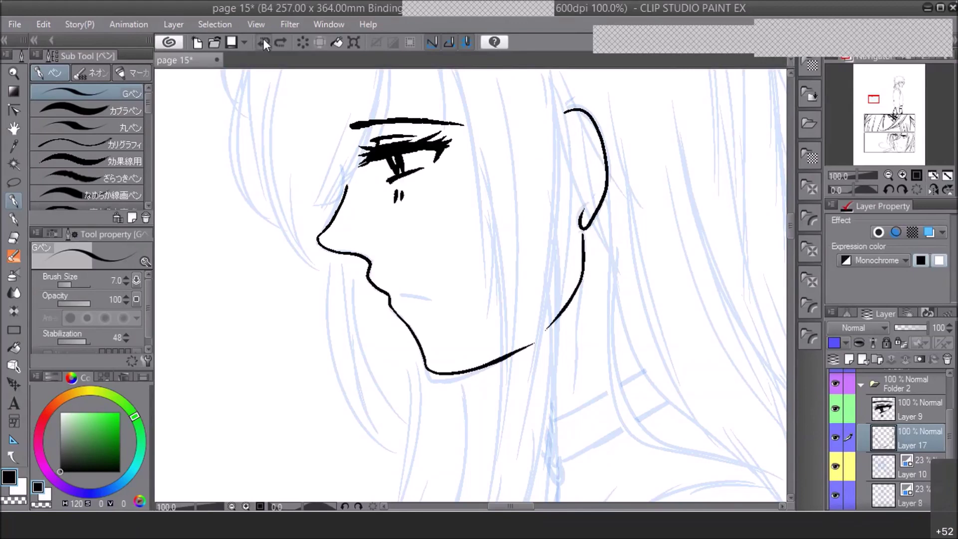
left_click(263, 42)
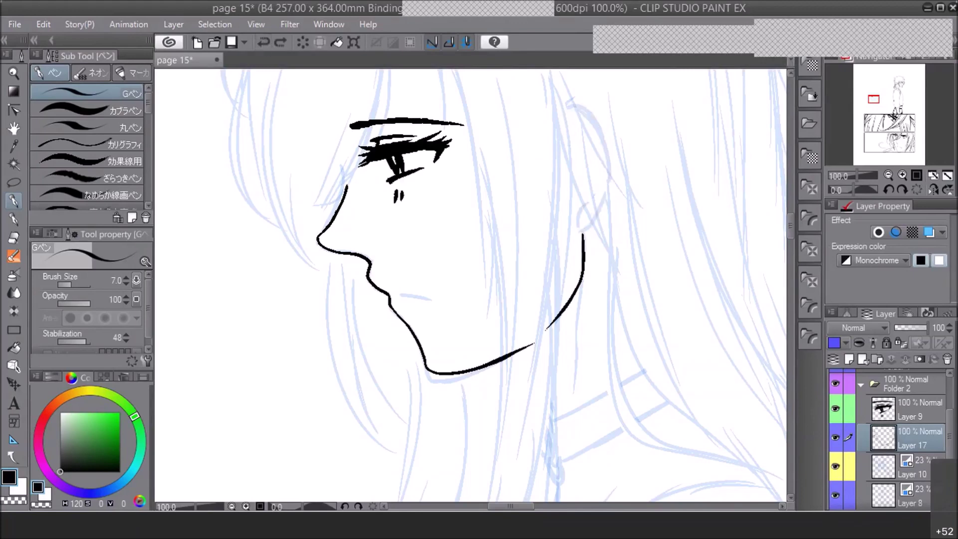
Ink the girl's ear with its outline and inner folds, and join the rear jaw curve to the earlobe
mouse_move(567, 106)
left_mouse_down()
mouse_move(601, 127)
mouse_move(611, 165)
mouse_move(584, 226)
mouse_move(592, 191)
mouse_move(569, 131)
mouse_move(582, 206)
mouse_move(597, 175)
left_mouse_up()
mouse_move(570, 129)
left_mouse_down()
mouse_move(591, 125)
mouse_move(593, 159)
left_mouse_up()
mouse_move(582, 229)
left_mouse_down()
mouse_move(584, 262)
mouse_move(541, 335)
left_mouse_up()
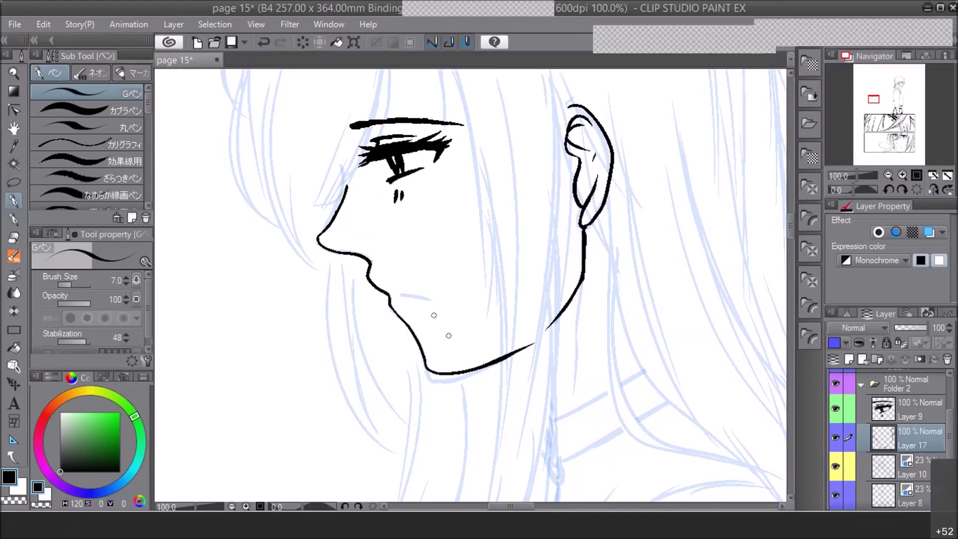
Apply a mesh transformation to Layer 17, nudging the chin forward and the area near the mouth slightly down
left_click(43, 24)
mouse_move(150, 296)
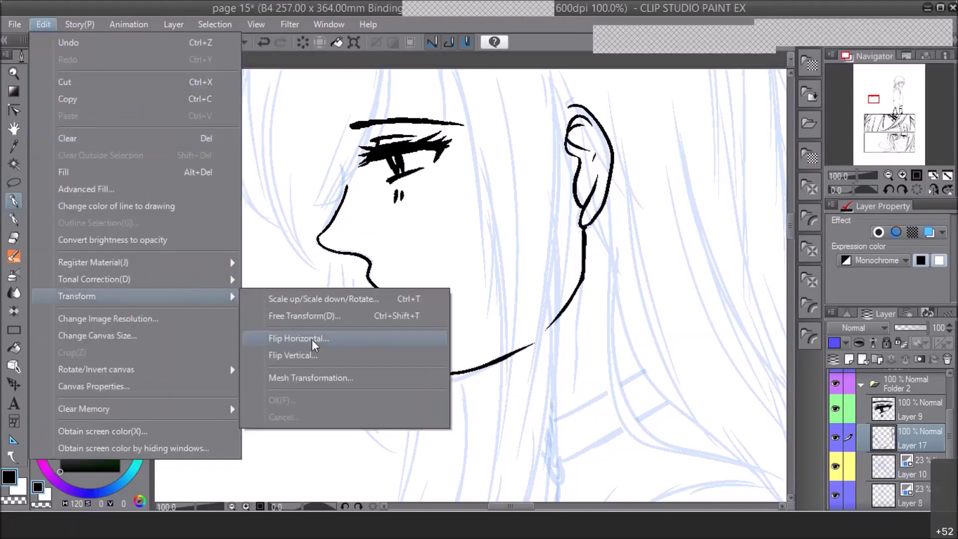
left_click(328, 375)
left_click_drag(415, 375, 410, 375)
left_click_drag(415, 284, 415, 287)
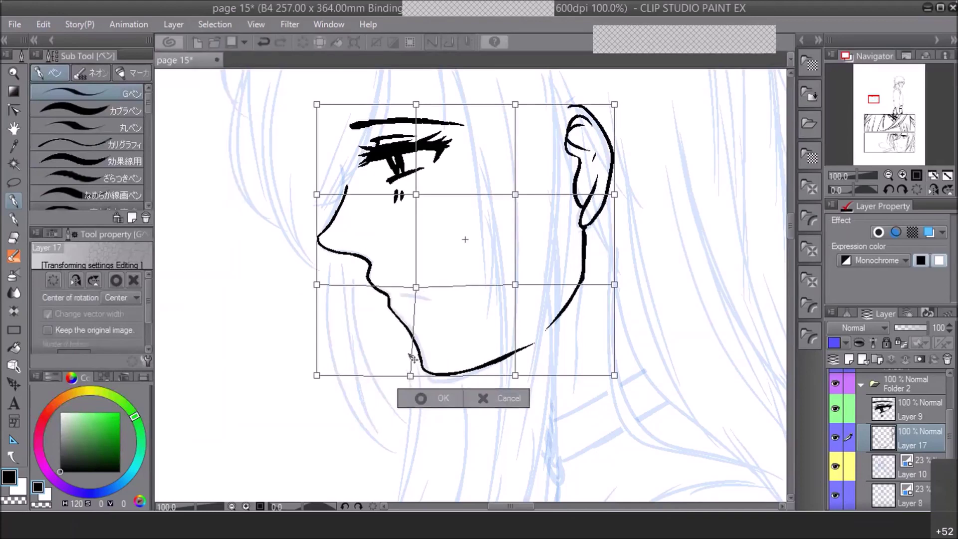
left_click(429, 398)
Examine the inked profile's proportions at a reduced size and in the mirrored view
left_click(889, 175)
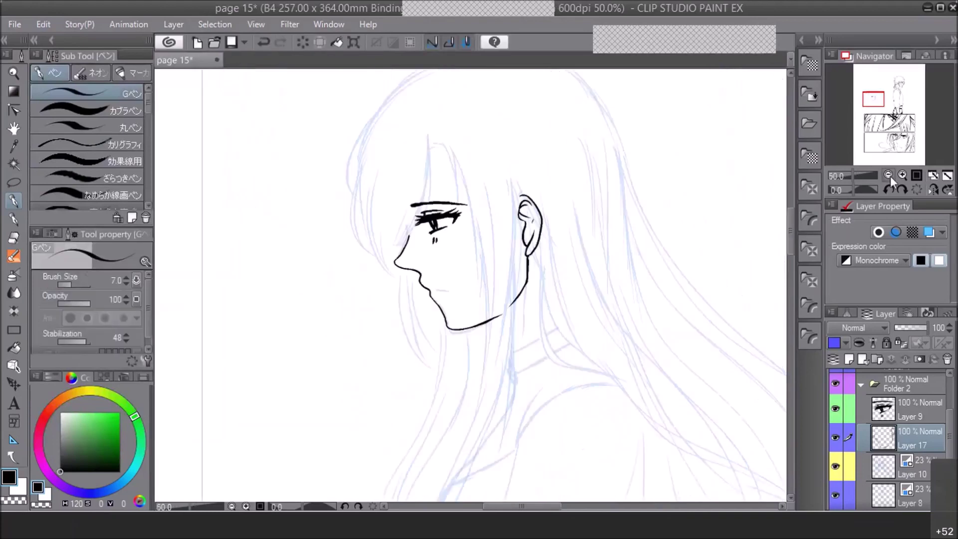
left_click(888, 175)
left_click(932, 189)
left_click(901, 174)
left_click(901, 175)
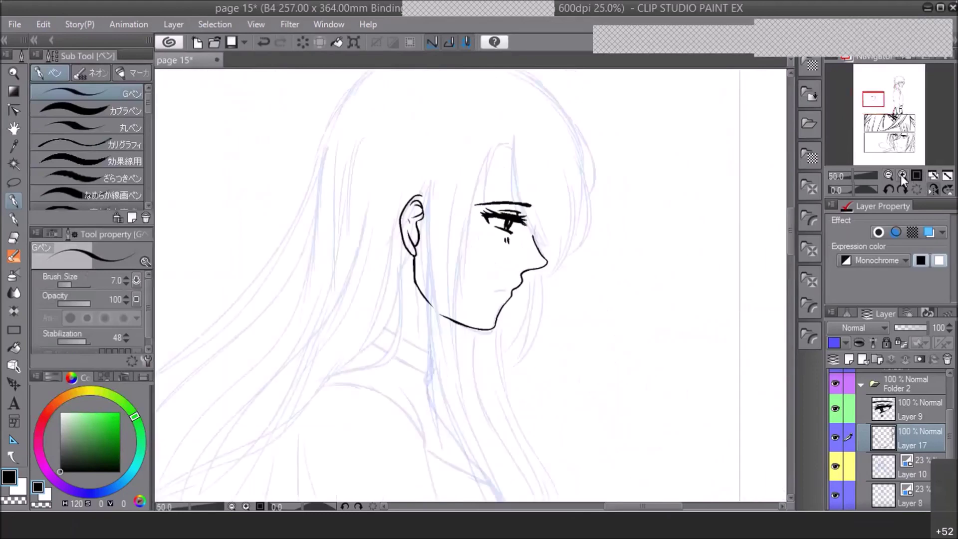
left_click(901, 174)
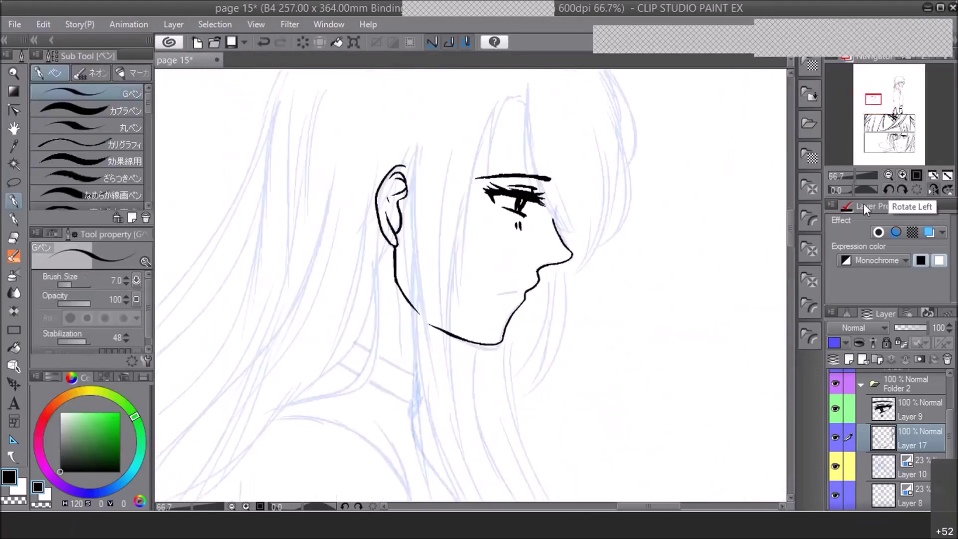
left_click(933, 189)
left_click(902, 189)
Erase the lower face line from below the lips around the chin and along the jaw, using a larger eraser
key("e")
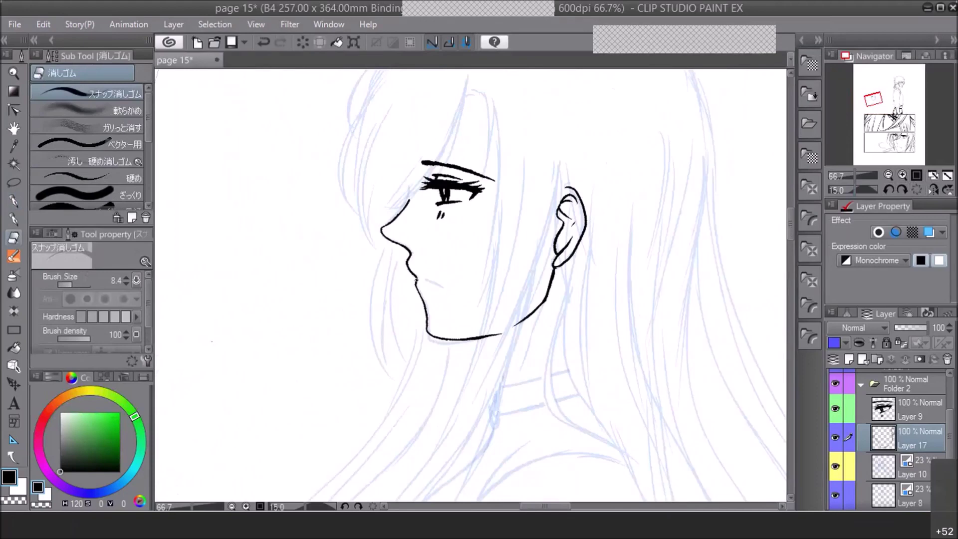
left_click_drag(416, 278, 425, 317)
left_click_drag(490, 332, 557, 311)
left_click(75, 284)
left_click_drag(426, 322, 470, 338)
Redraw the chin and jawline with the G-pen and ink the mouth line, refining it in the mirrored view
left_click(900, 174)
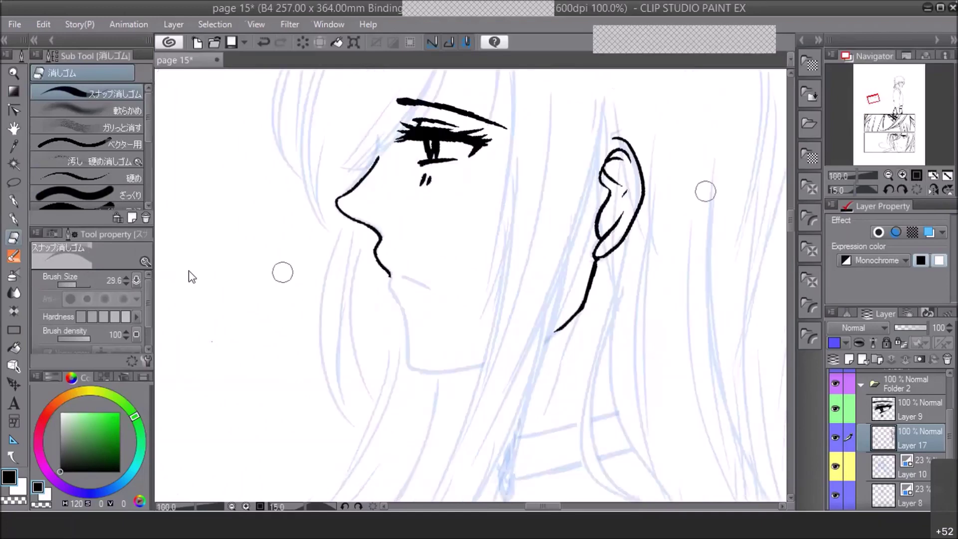
key("p")
key("p")
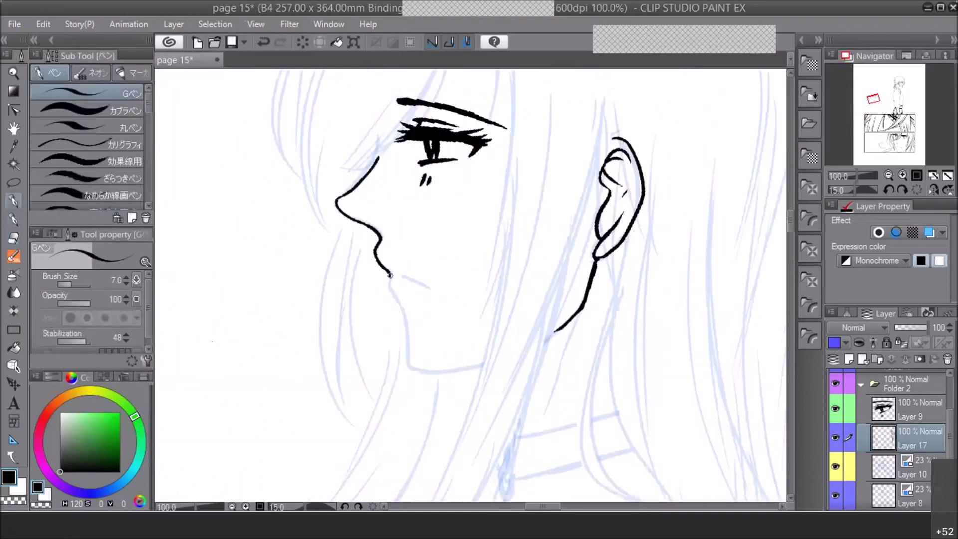
mouse_move(387, 281)
left_mouse_down()
mouse_move(407, 362)
mouse_move(434, 379)
mouse_move(430, 366)
mouse_move(528, 348)
left_mouse_up()
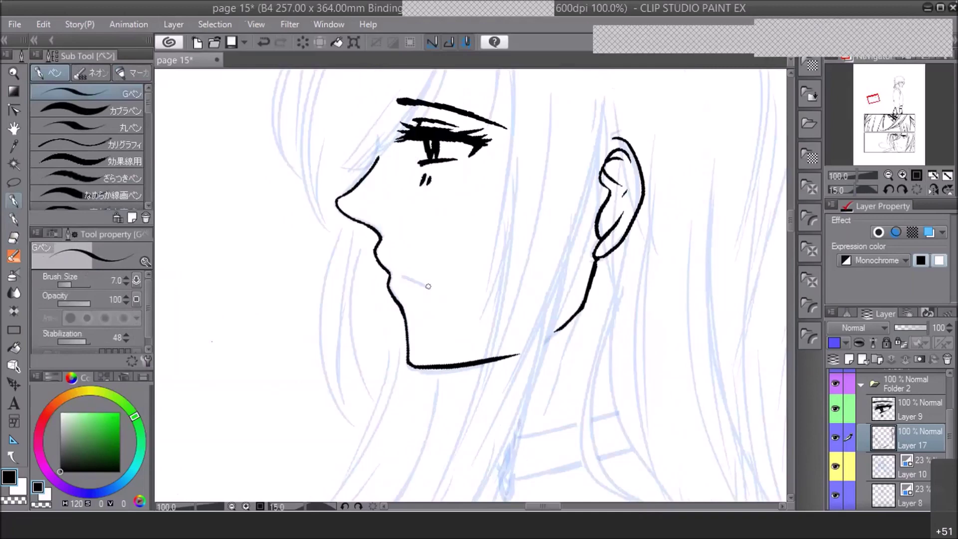
left_click_drag(399, 274, 428, 288)
left_click(932, 189)
left_click_drag(530, 279, 509, 292)
left_click(888, 175)
left_click(888, 174)
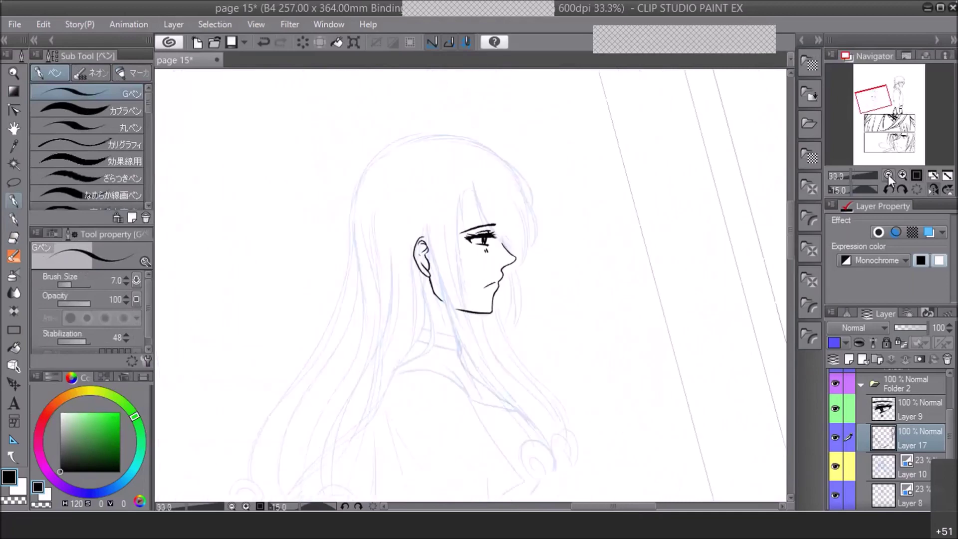
Lasso the ear, move it slightly down onto the jaw curve, and clear the selection
left_click(933, 190)
left_click(892, 188)
left_click(903, 174)
key("m")
mouse_move(521, 183)
left_mouse_down()
mouse_move(495, 252)
mouse_move(517, 189)
left_mouse_up()
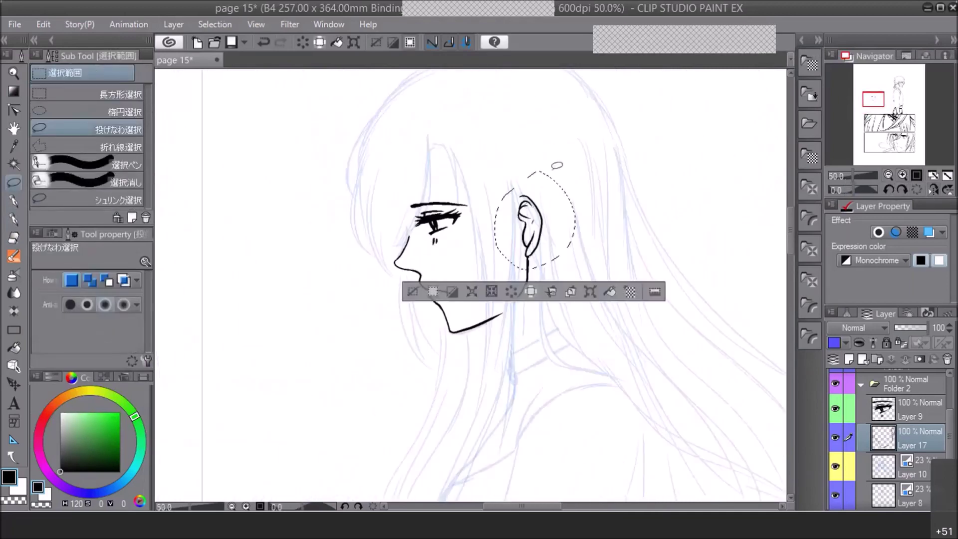
left_click(588, 287)
left_click_drag(561, 235, 561, 240)
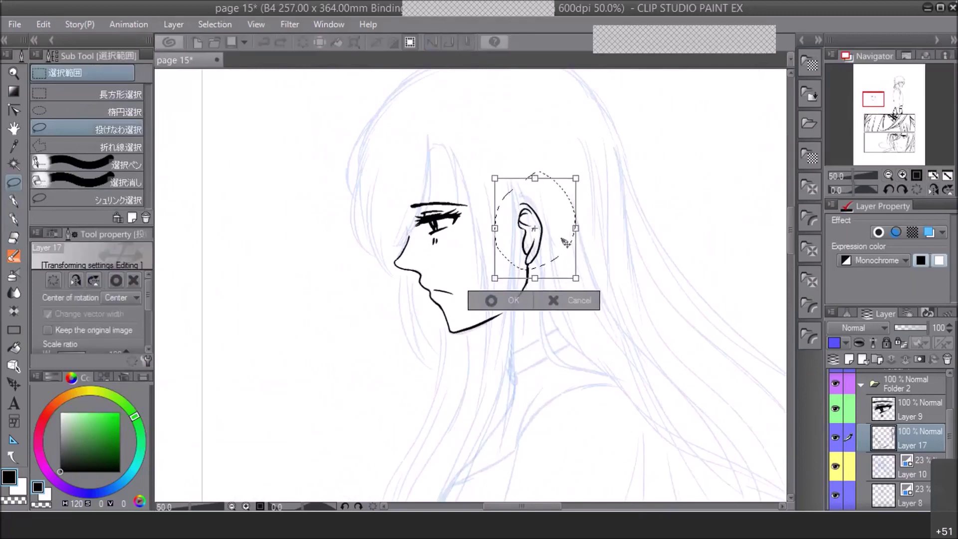
left_click(504, 301)
left_click(412, 299)
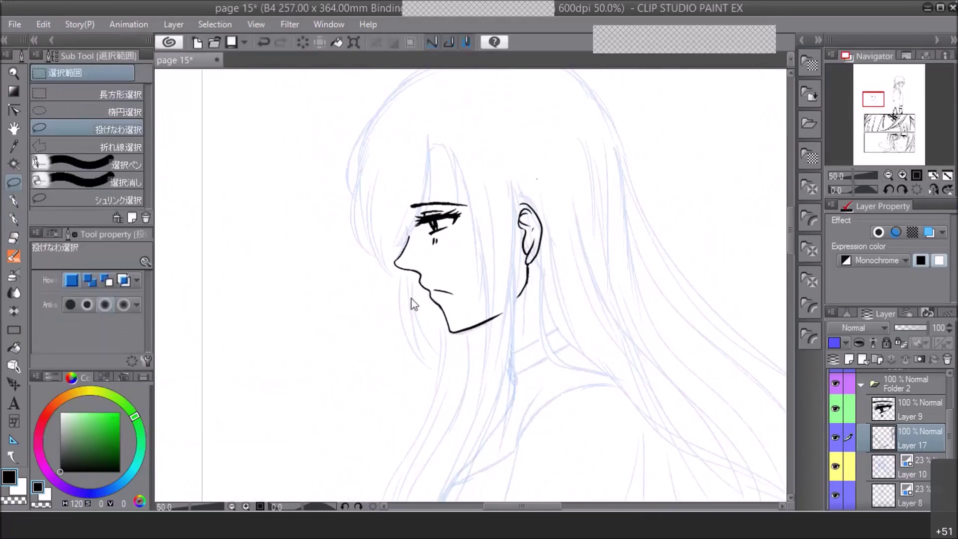
Save page 15
left_click(888, 175)
left_click_drag(881, 107, 882, 100)
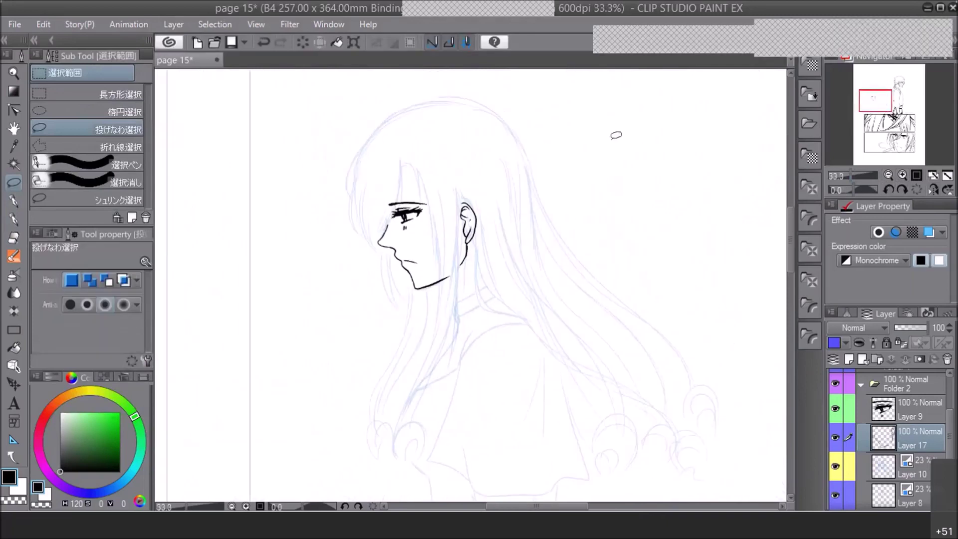
left_click(233, 43)
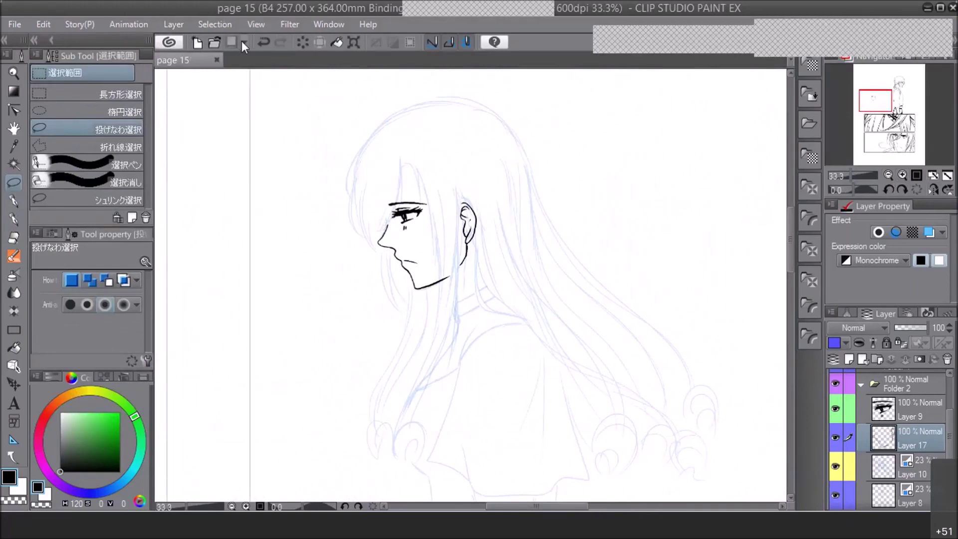
Toggle the visibility of Layer 17 and Layer 10 to compare the inked lines with the sketch
left_click(837, 438)
left_click(837, 438)
left_click(836, 466)
left_click(836, 466)
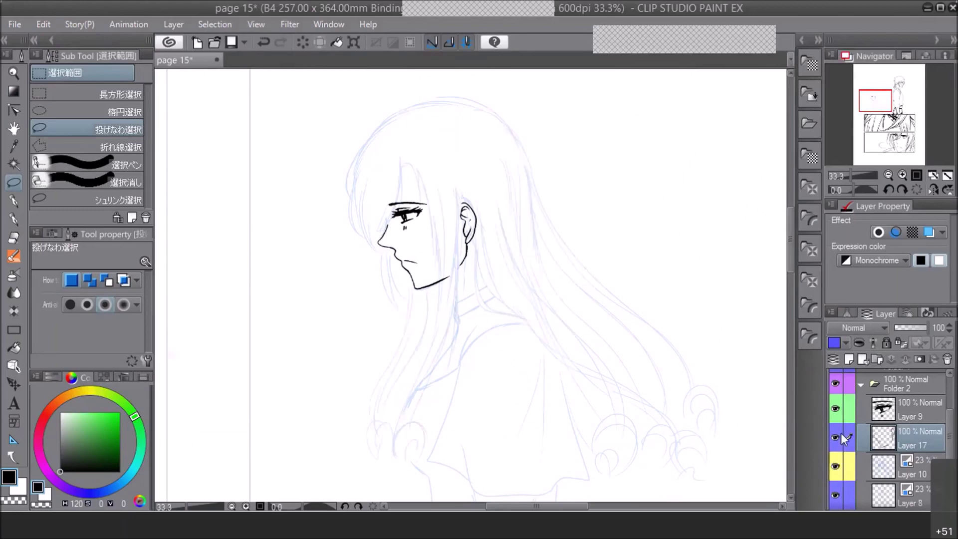
Ink the back neck line with the G-pen from the rear jaw down toward the collar
left_click(902, 175)
left_click(902, 175)
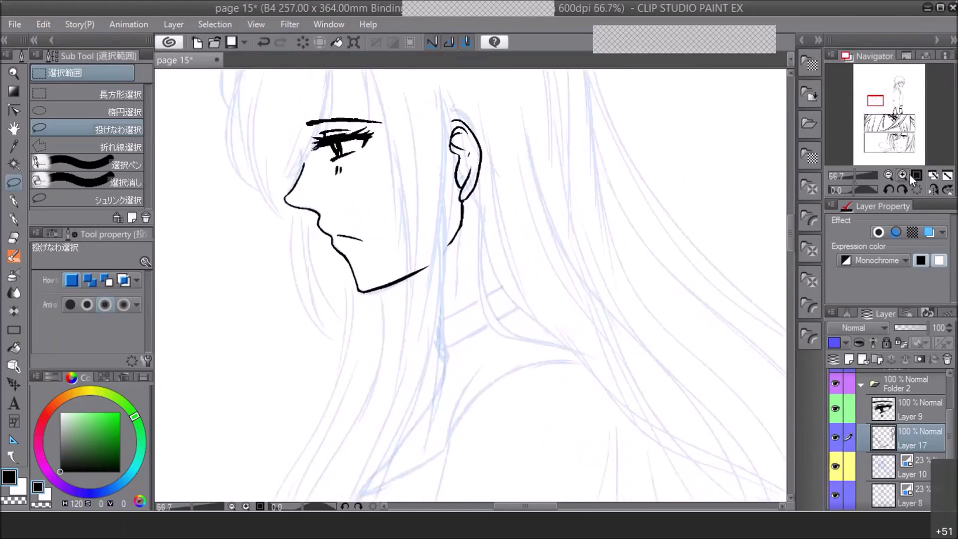
left_click(15, 202)
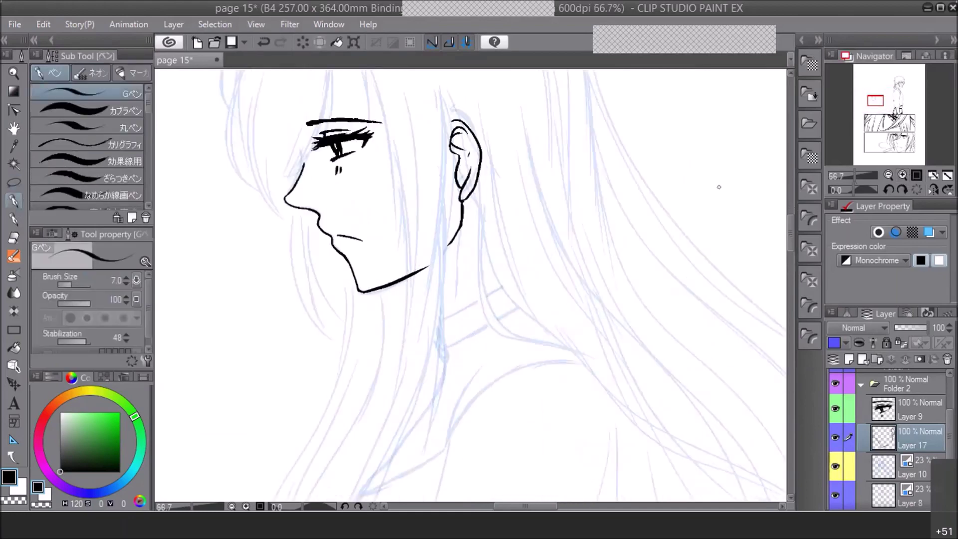
left_click_drag(461, 227, 454, 298)
Add a raster layer above Layer 9 in Folder 2
left_click(913, 409)
left_click(830, 313)
left_click(733, 24)
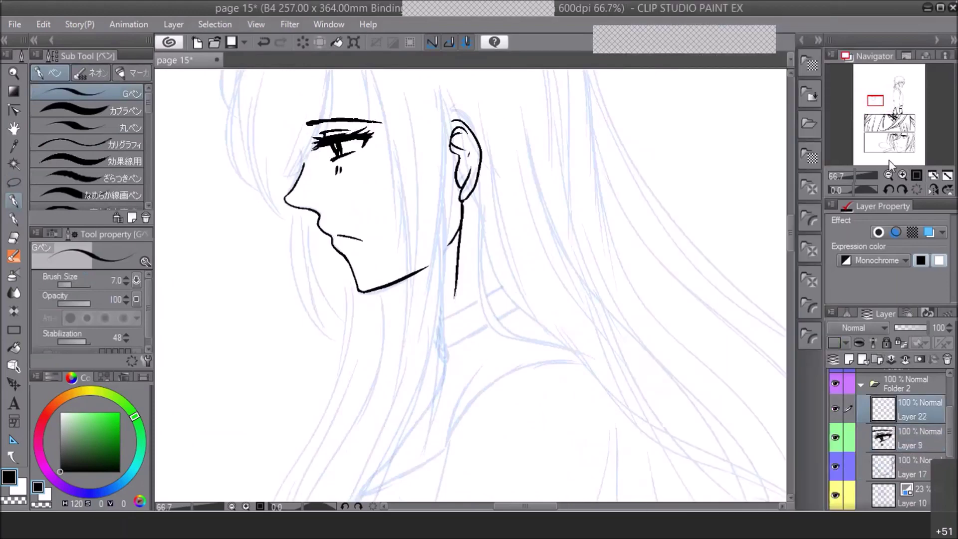
Mark the new Layer 22 with the yellow palette colour and set the G-pen brush size to 5.0
left_click(846, 345)
left_click(857, 376)
left_click_drag(382, 229, 467, 341)
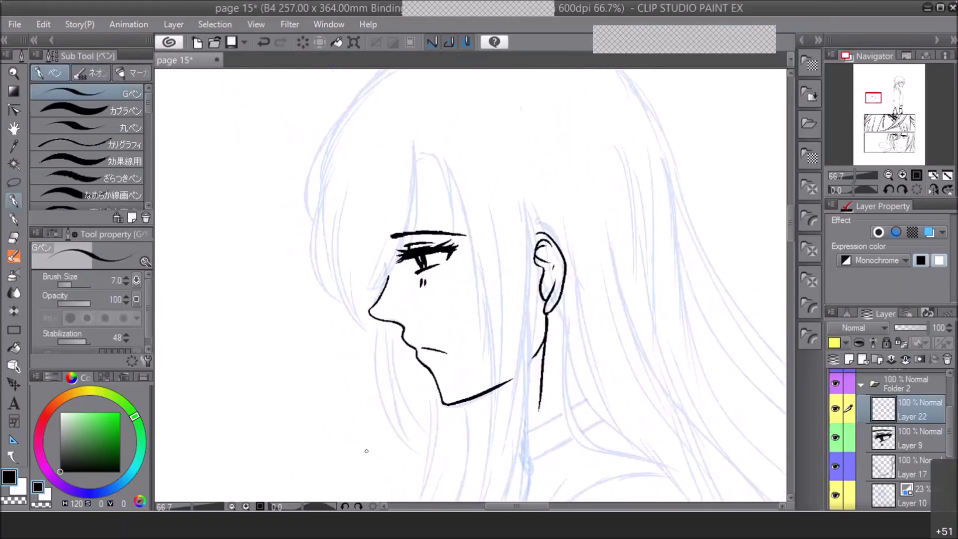
left_click(125, 283)
left_click(126, 283)
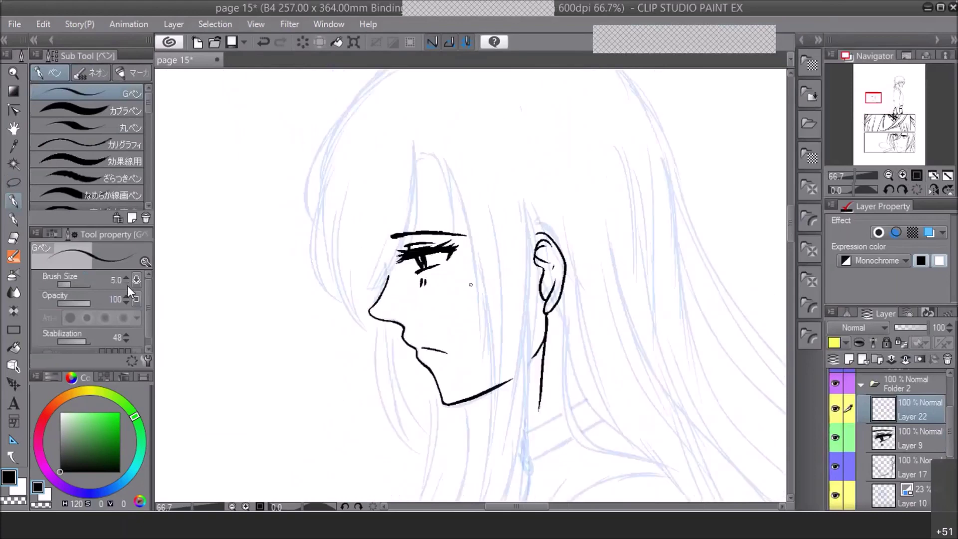
Ink the fringe strands framing the forehead gap and falling over the brow and eye on Layer 22
left_click(931, 189)
left_click(902, 189)
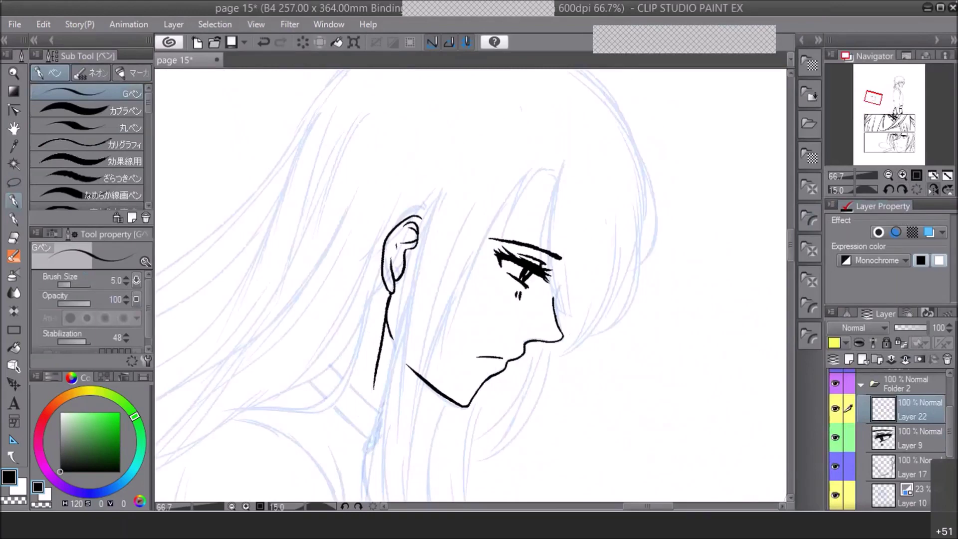
mouse_move(563, 164)
left_mouse_down()
mouse_move(540, 249)
mouse_move(556, 302)
left_mouse_up()
mouse_move(551, 210)
left_mouse_down()
mouse_move(543, 261)
mouse_move(554, 297)
mouse_move(545, 232)
left_mouse_up()
left_click_drag(559, 195, 548, 223)
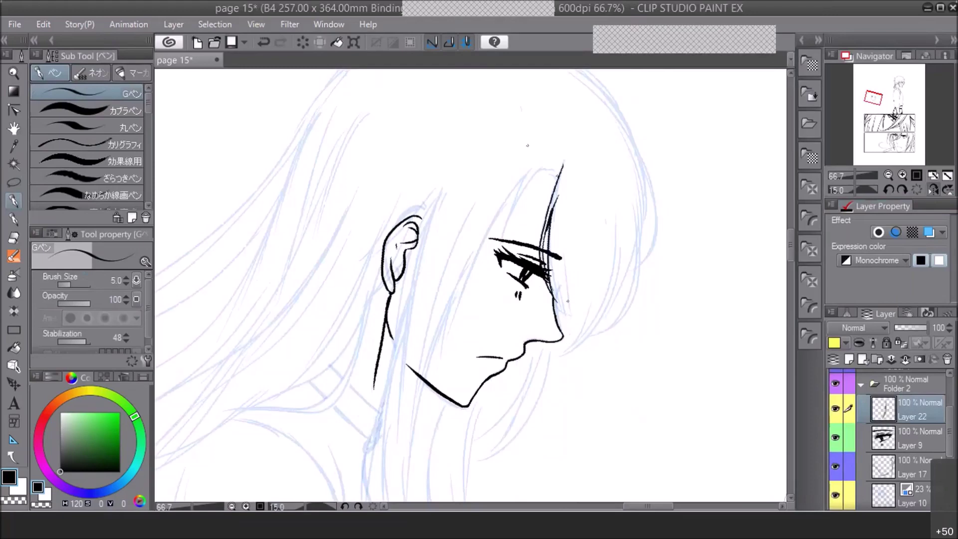
mouse_move(557, 171)
left_mouse_down()
mouse_move(551, 182)
mouse_move(545, 170)
left_mouse_up()
mouse_move(545, 164)
left_mouse_down()
mouse_move(500, 238)
mouse_move(533, 162)
left_mouse_up()
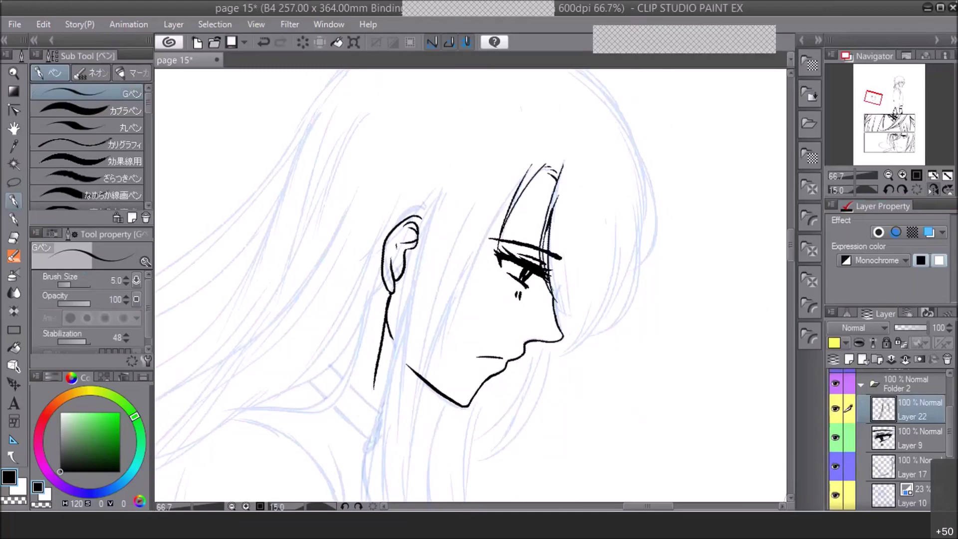
Ink the front edge of the side lock from the fringe down along the cheek toward the jaw
left_click_drag(513, 195, 439, 369)
left_click_drag(454, 293, 440, 370)
left_click_drag(473, 252, 454, 293)
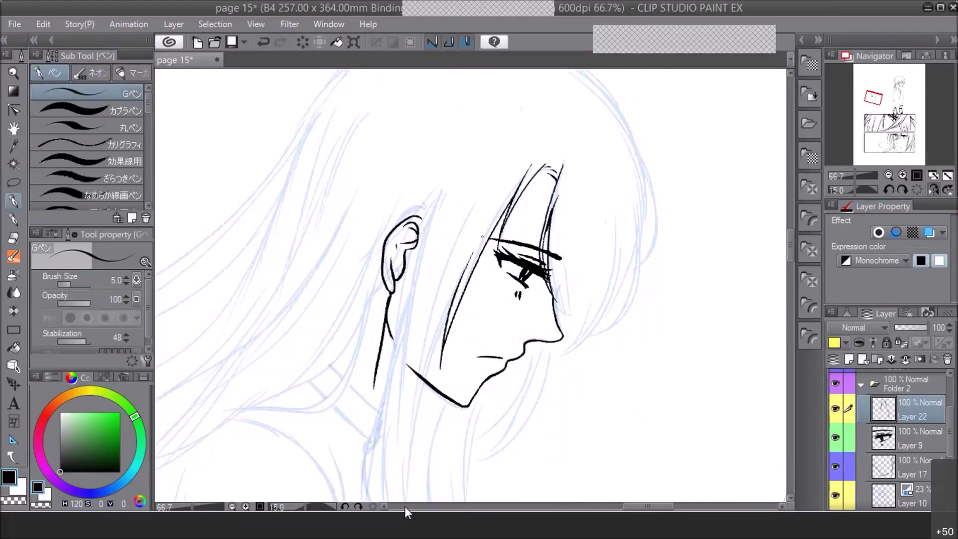
Ink the rear strands of the side lock from the front of the ear down past the neck
mouse_move(438, 192)
left_mouse_down()
mouse_move(395, 328)
mouse_move(362, 480)
mouse_move(368, 495)
left_mouse_up()
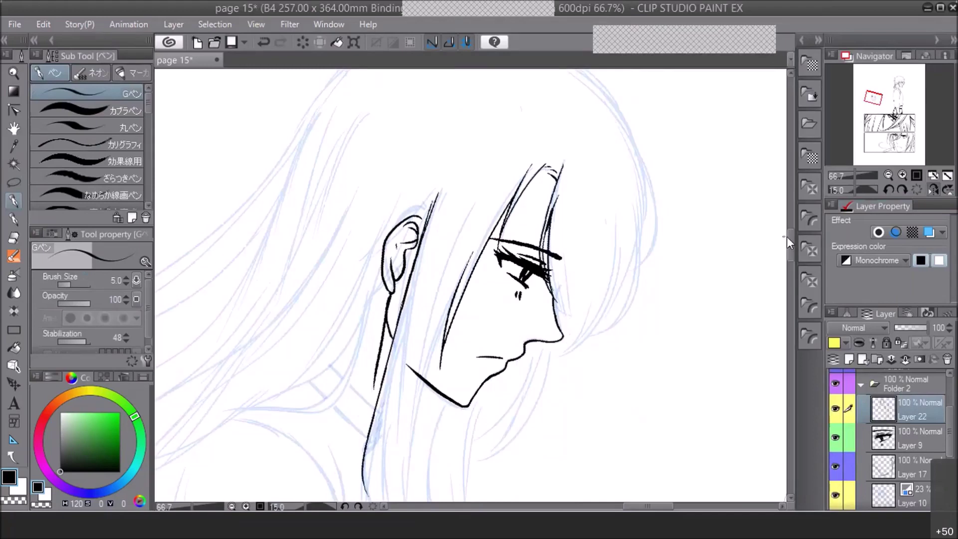
left_click_drag(788, 238, 790, 250)
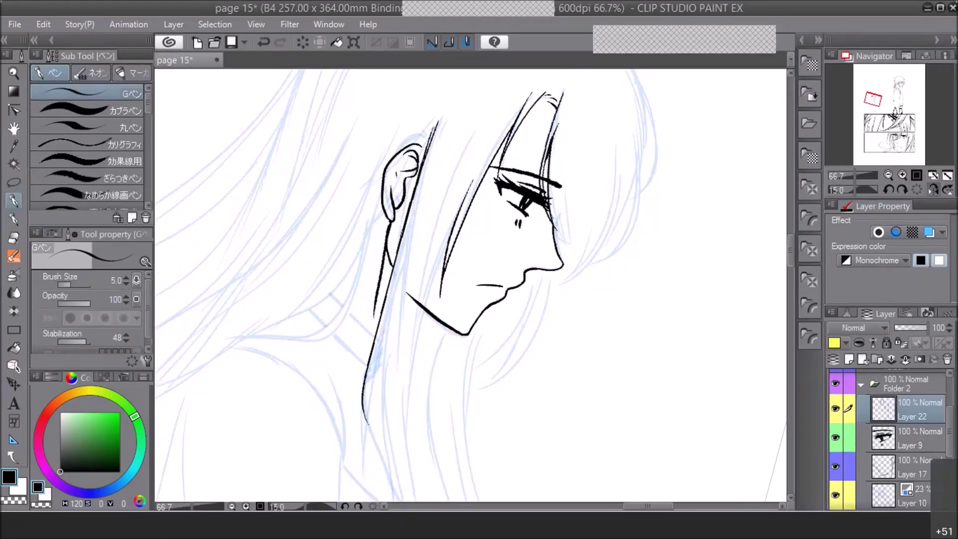
mouse_move(432, 121)
left_mouse_down()
mouse_move(367, 364)
mouse_move(370, 430)
left_mouse_up()
mouse_move(399, 271)
left_mouse_down()
mouse_move(374, 351)
mouse_move(377, 451)
left_mouse_up()
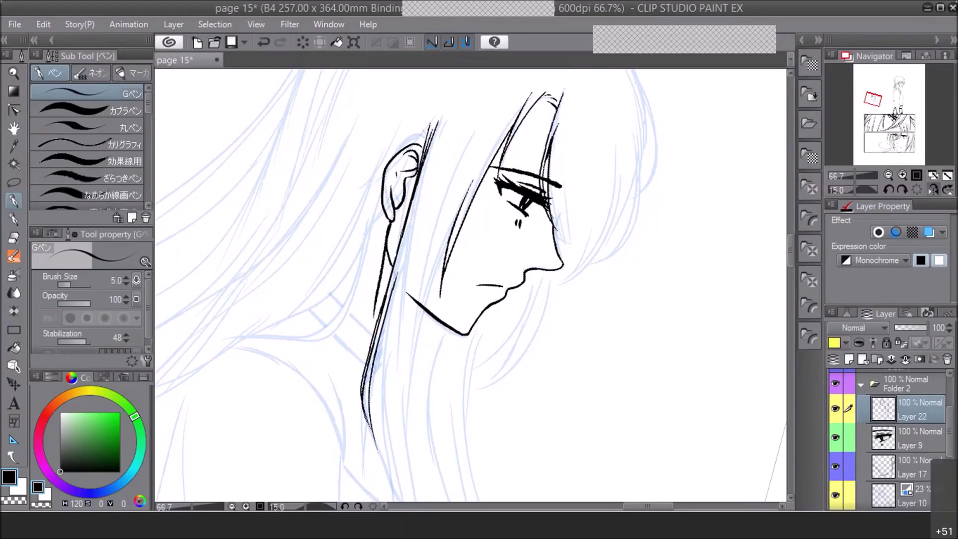
mouse_move(391, 297)
left_mouse_down()
mouse_move(379, 404)
mouse_move(393, 486)
left_mouse_up()
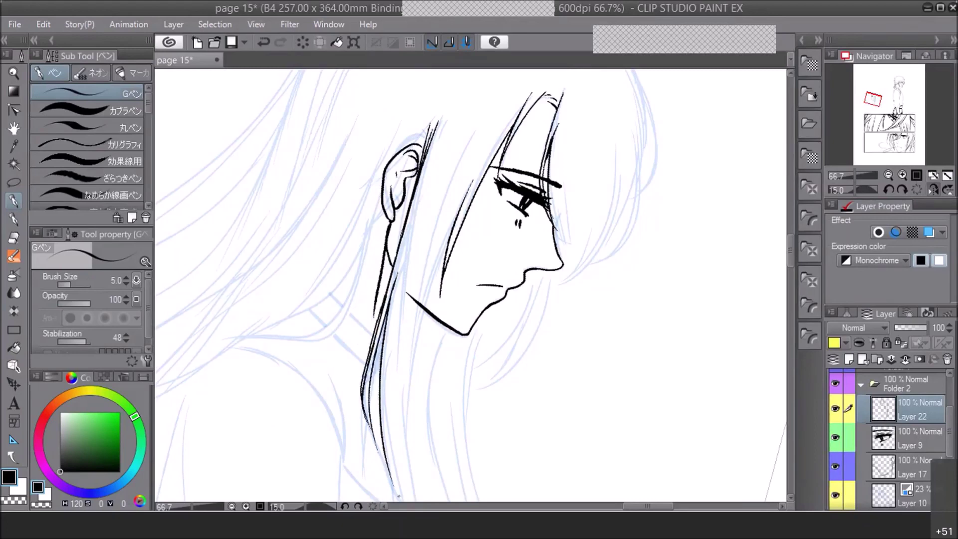
Lasso the ear on Layer 17, rotate it slightly counterclockwise and widen it a little, then deselect
left_click(903, 469)
left_click(14, 238)
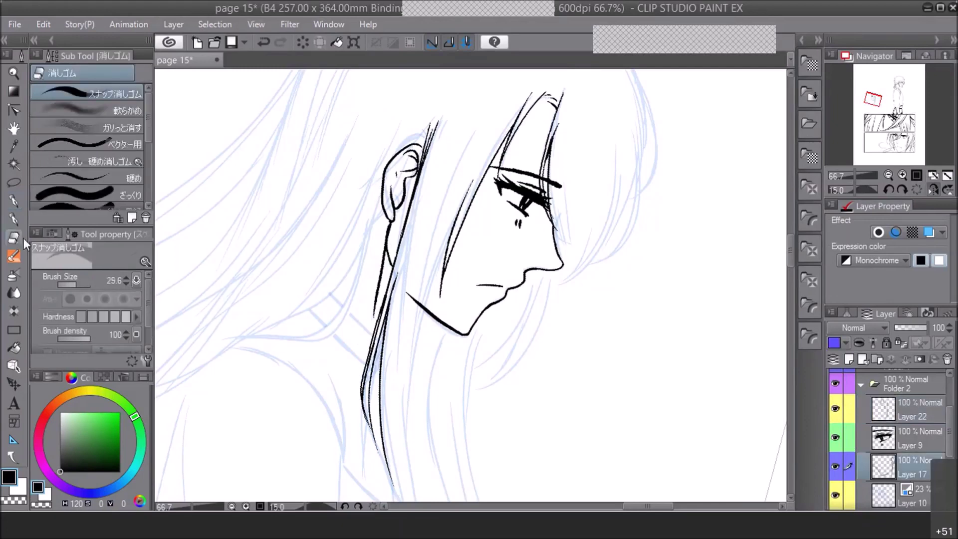
left_click(14, 182)
mouse_move(428, 124)
left_mouse_down()
mouse_move(417, 224)
mouse_move(382, 112)
left_mouse_up()
left_click(448, 259)
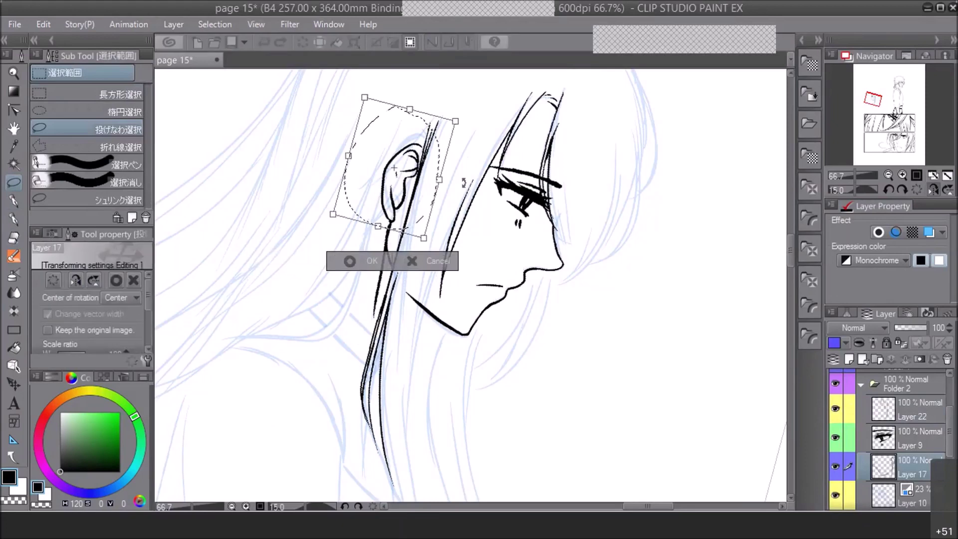
left_click_drag(462, 183, 460, 175)
left_click_drag(343, 159, 337, 157)
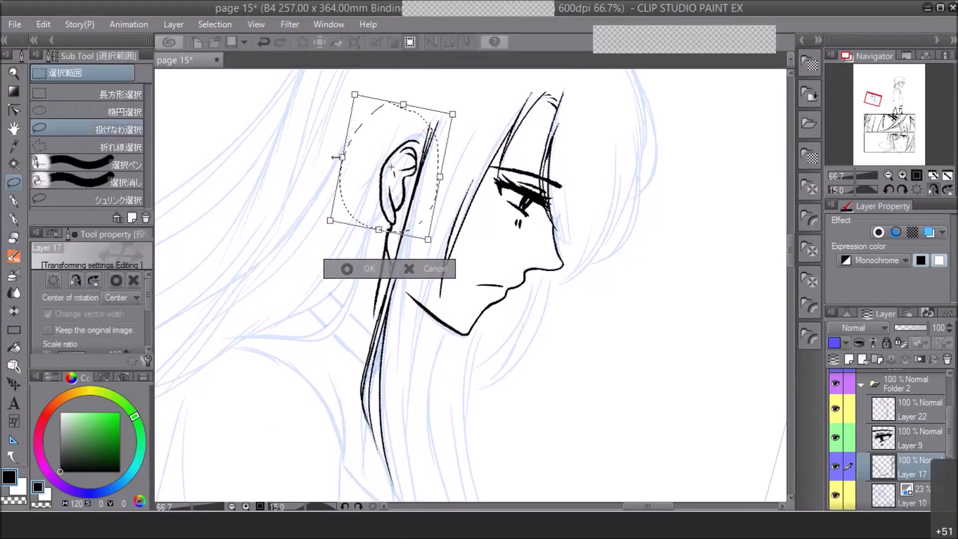
left_click(355, 269)
key("ctrl+d")
Examine the head and the adjusted ear with the canvas mirrored, zoomed out and rotated to different angles
left_click(932, 175)
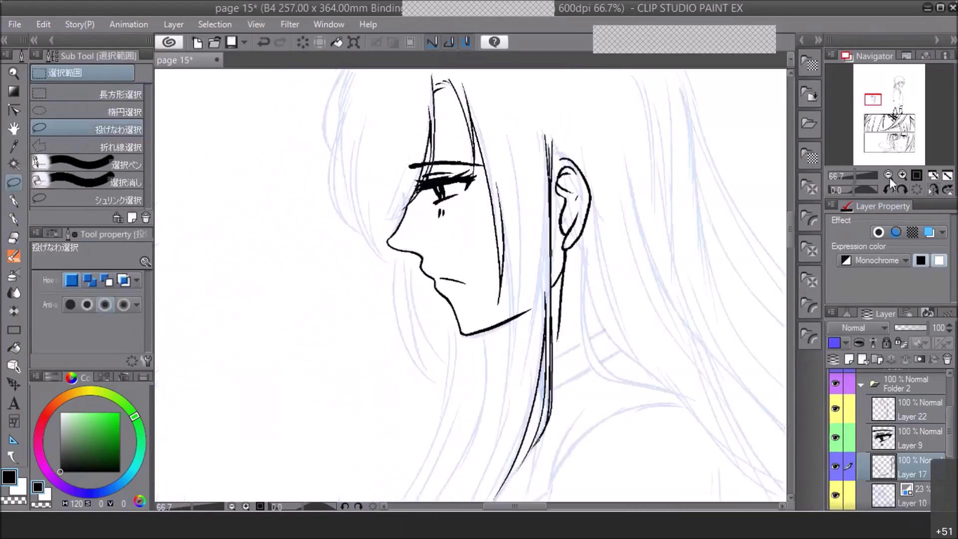
left_click(890, 177)
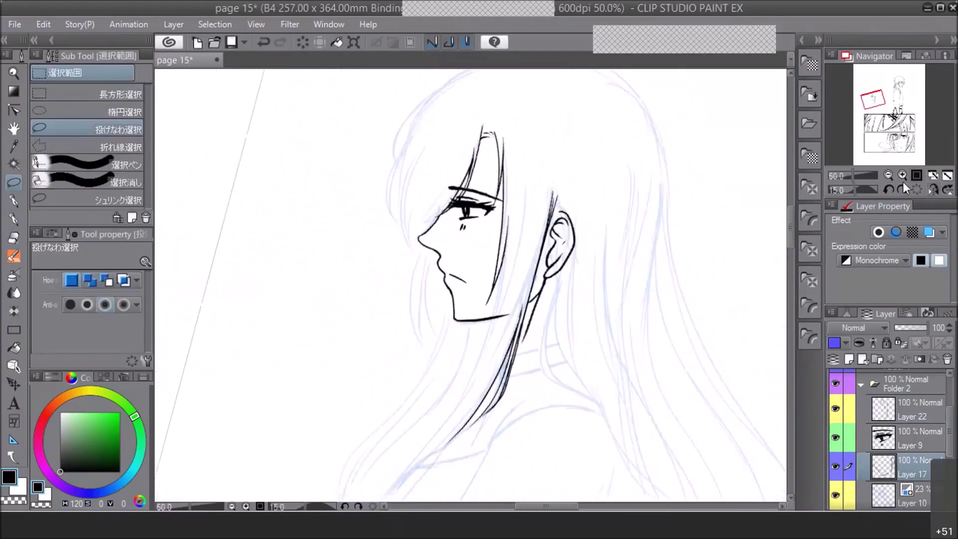
left_click(932, 189)
left_click(933, 189)
left_click(900, 189)
left_click(900, 189)
left_click(900, 189)
left_click(887, 190)
left_click(887, 190)
left_click(902, 175)
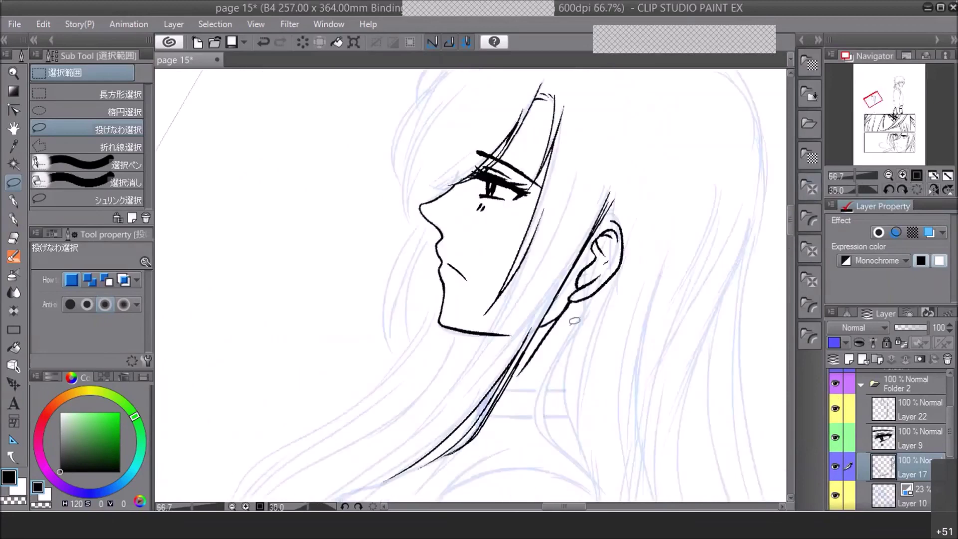
Ink fine hair strands hanging over the ear on Layer 17 with the G-pen and clear ear lines between them with transparent colour
key("p")
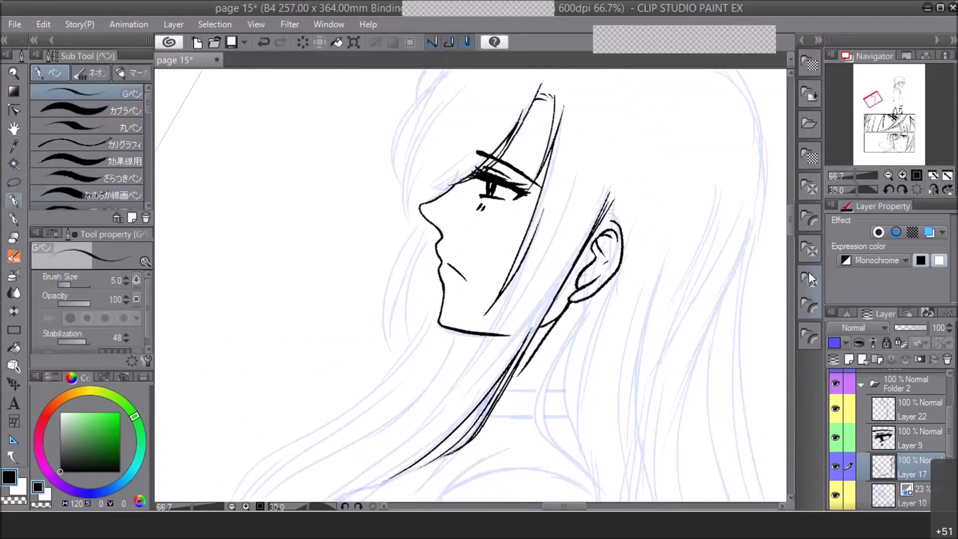
left_click_drag(609, 209, 578, 273)
left_click_drag(571, 304, 563, 336)
left_click_drag(597, 226, 571, 292)
left_click_drag(585, 250, 569, 295)
left_click_drag(614, 199, 598, 313)
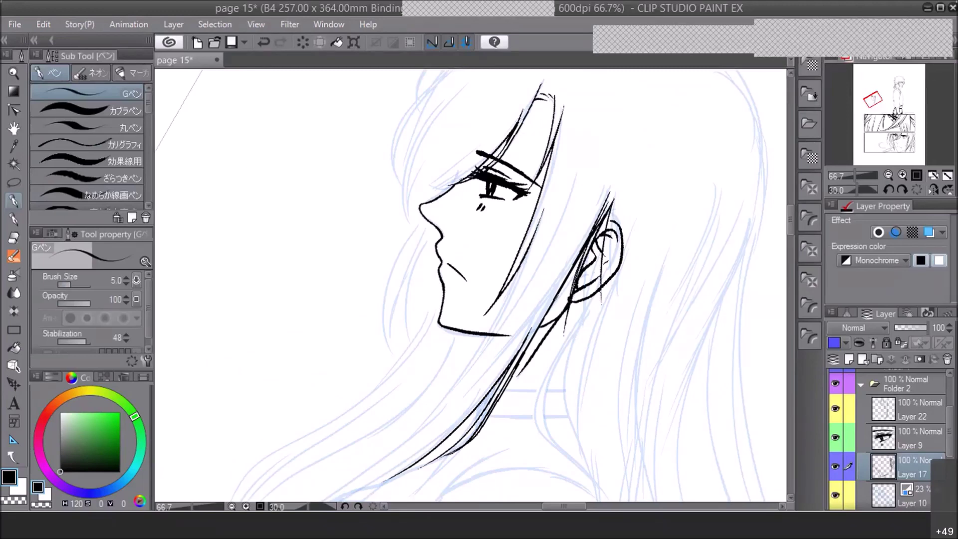
left_click_drag(611, 207, 601, 283)
left_click_drag(612, 230, 609, 319)
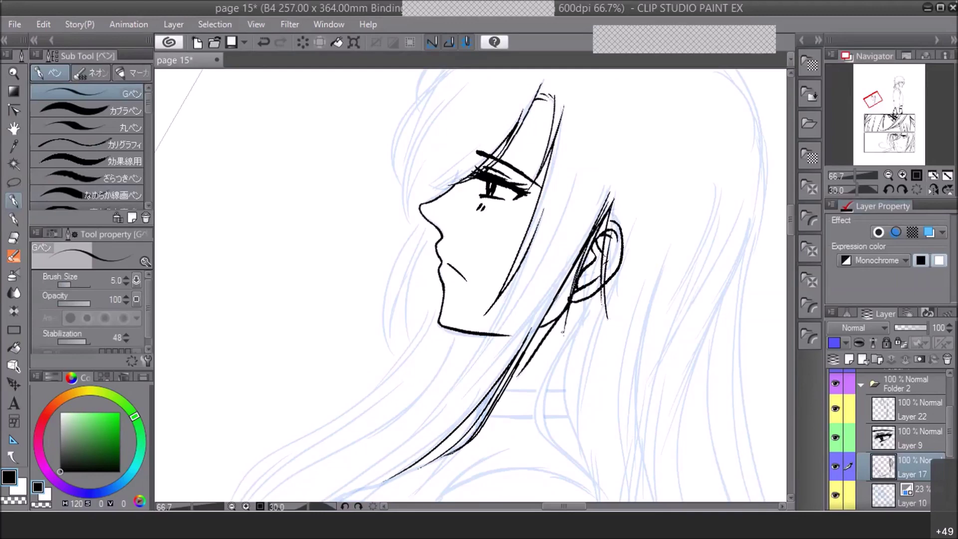
left_click_drag(619, 210, 611, 234)
key("c")
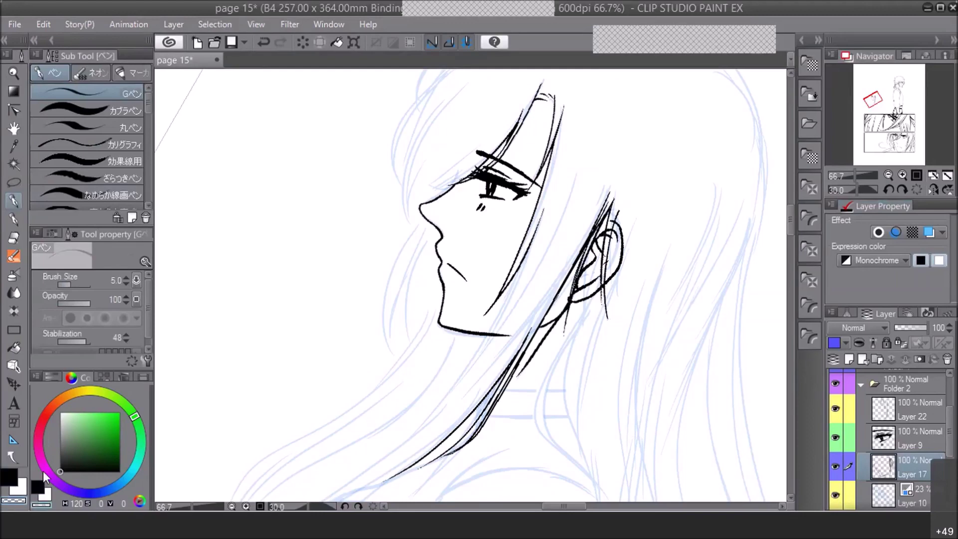
left_click_drag(611, 228, 601, 293)
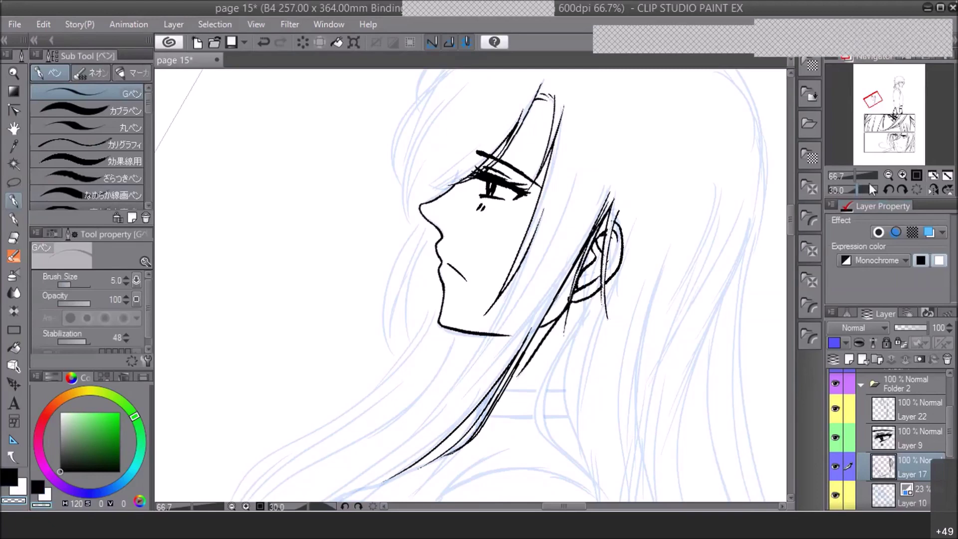
Ink long black strands on Layer 22 from the temple across the cheek and jaw to below the chin
left_click(913, 410)
left_click(14, 480)
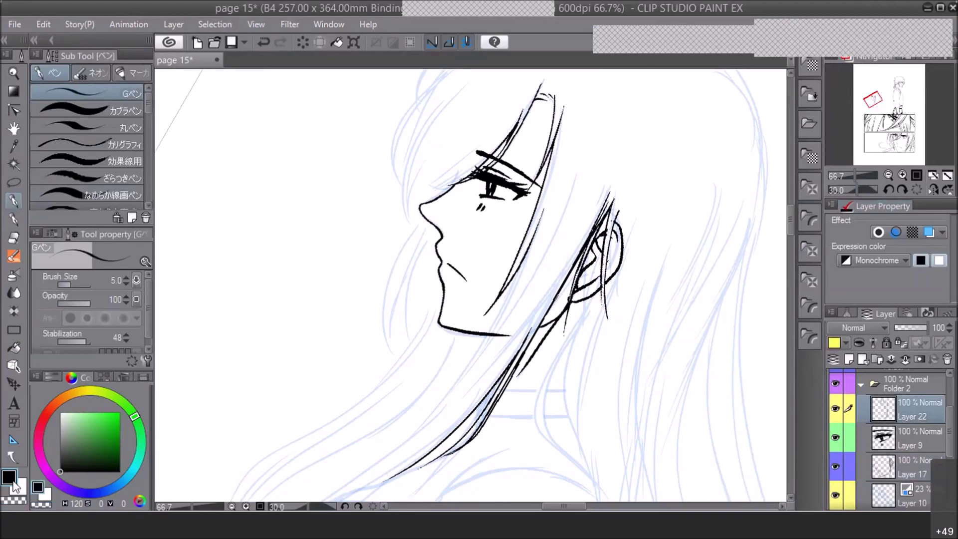
left_click_drag(585, 156, 503, 331)
left_click_drag(581, 174, 528, 284)
left_click_drag(500, 335, 457, 394)
mouse_move(531, 252)
left_mouse_down()
mouse_move(479, 349)
mouse_move(422, 416)
left_mouse_up()
left_click_drag(584, 240, 491, 375)
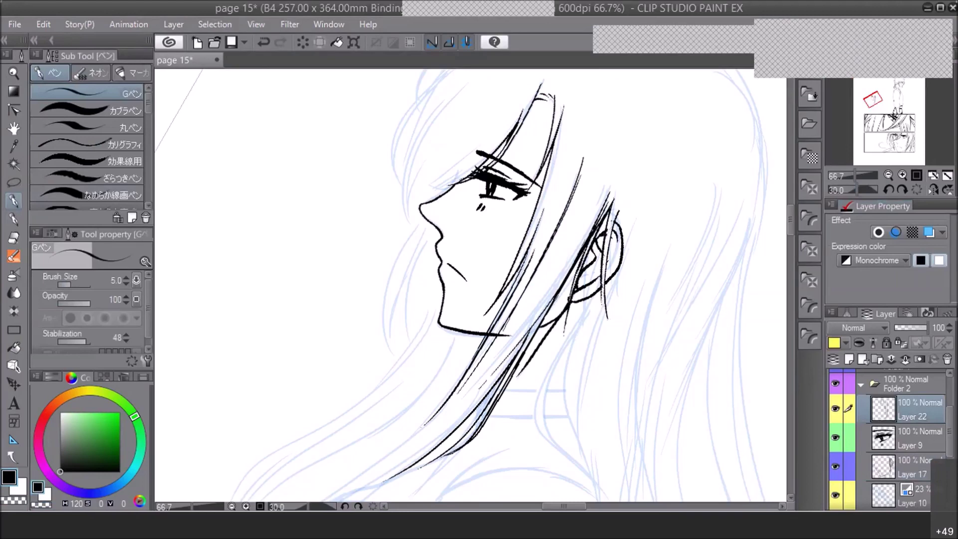
Extend the inked side lock from below the chin over the chest down to the sketched curl at its tip
left_click(888, 175)
left_click(888, 175)
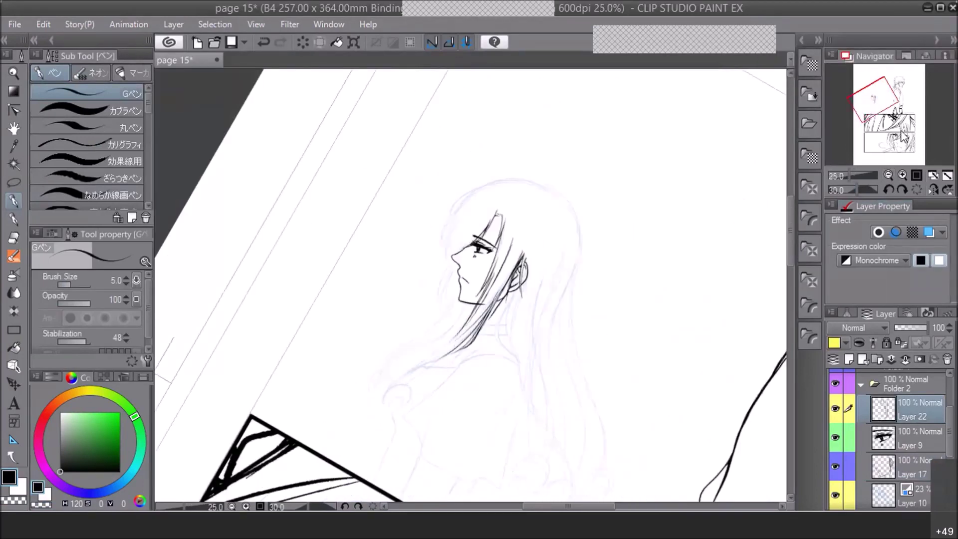
left_click_drag(901, 131, 873, 105)
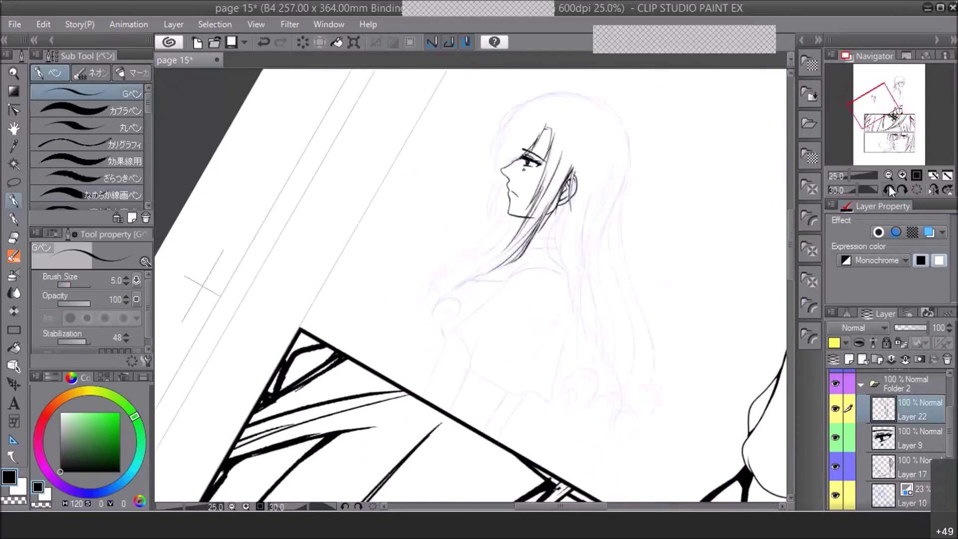
left_click(888, 187)
left_click(902, 175)
left_click(902, 176)
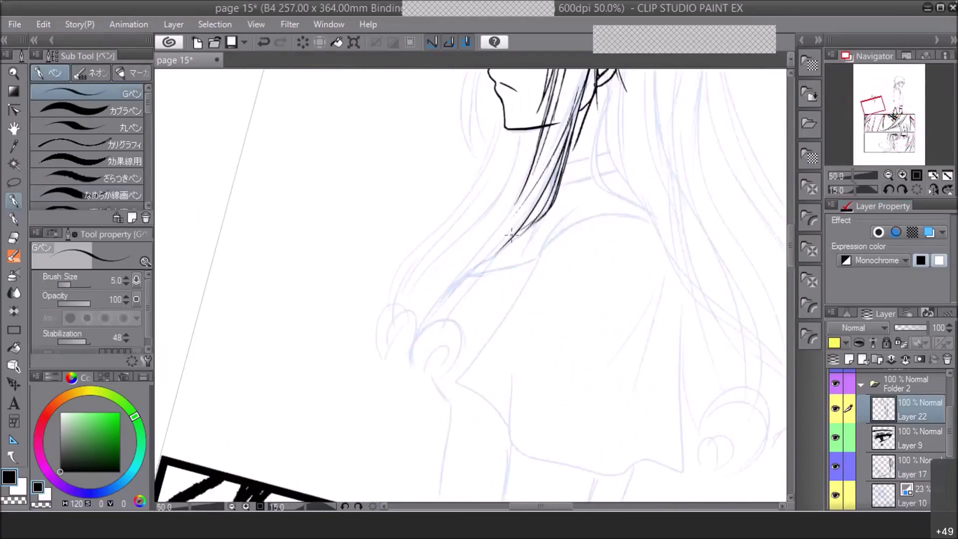
left_click_drag(524, 215, 449, 323)
mouse_move(520, 190)
left_mouse_down()
mouse_move(425, 307)
mouse_move(425, 327)
left_mouse_up()
left_click_drag(440, 292, 425, 327)
left_click_drag(527, 214, 435, 304)
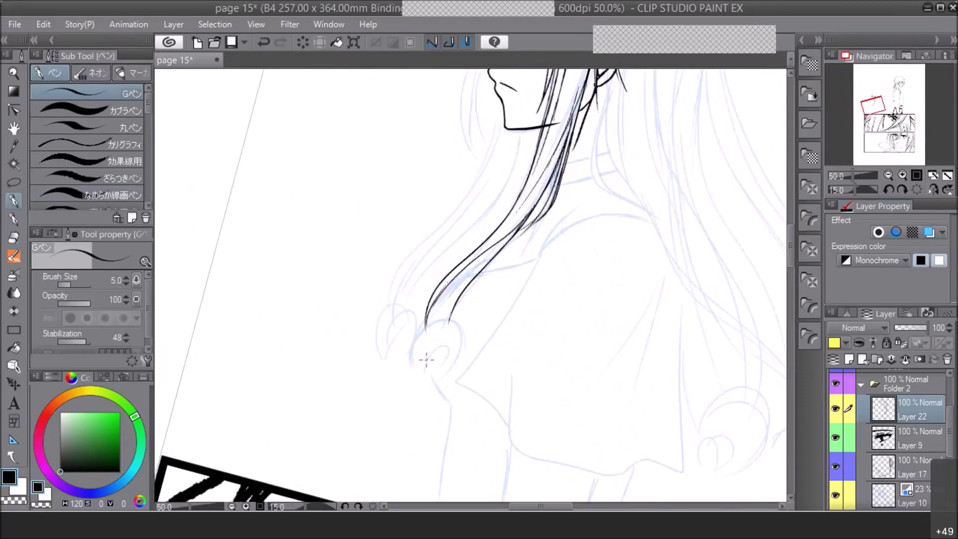
Ink the spiral curl at the lower end of the front hair lock on Layer 22
mouse_move(415, 357)
left_mouse_down()
mouse_move(417, 370)
mouse_move(464, 356)
mouse_move(431, 320)
mouse_move(477, 329)
mouse_move(420, 337)
mouse_move(408, 352)
mouse_move(421, 374)
mouse_move(452, 352)
mouse_move(452, 335)
left_mouse_up()
key("ctrl+z")
mouse_move(434, 372)
left_mouse_down()
mouse_move(454, 349)
mouse_move(439, 370)
left_mouse_up()
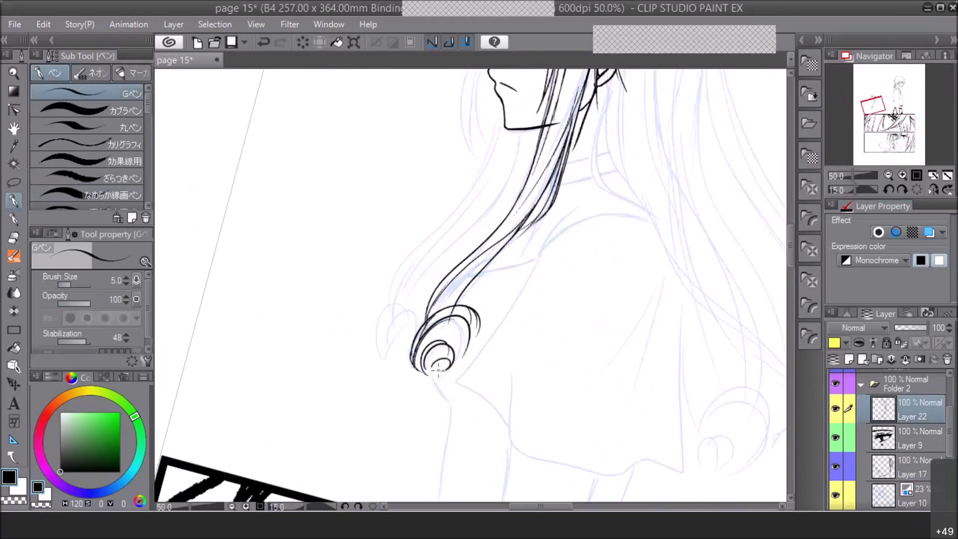
Examine the inked curl and face in mirrored and normal views, with the canvas rotated to 17.7
left_click(933, 189)
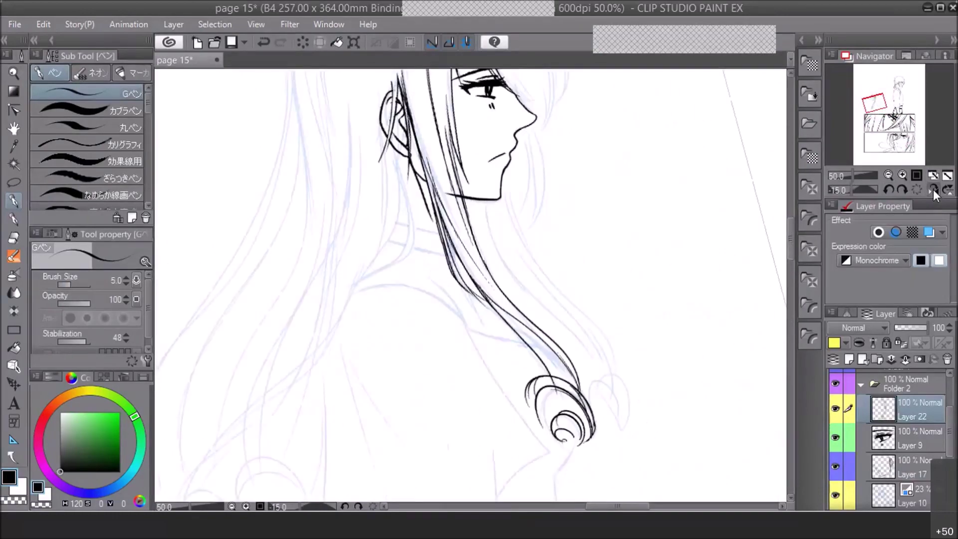
left_click(933, 190)
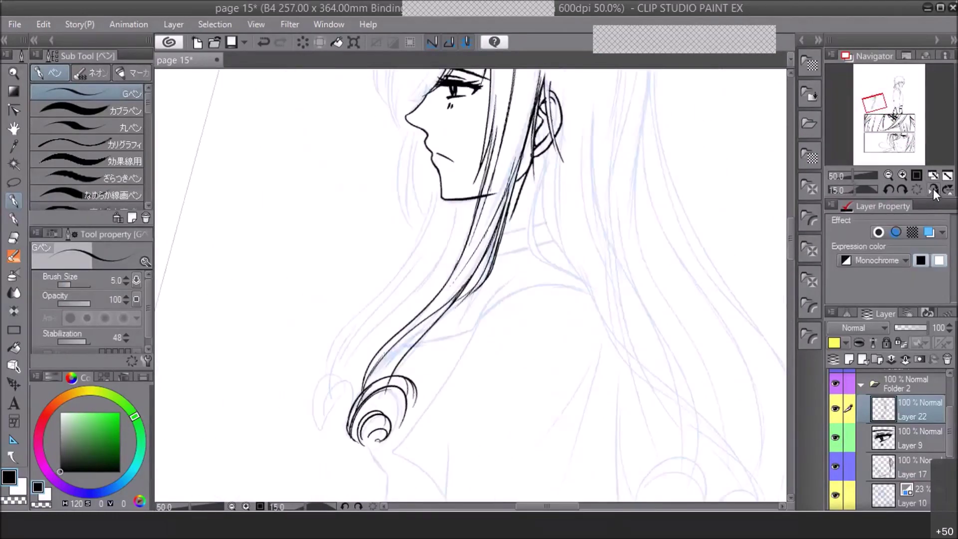
left_click(932, 188)
left_click(932, 188)
left_click(934, 190)
left_click(934, 188)
left_click(934, 189)
left_click(934, 189)
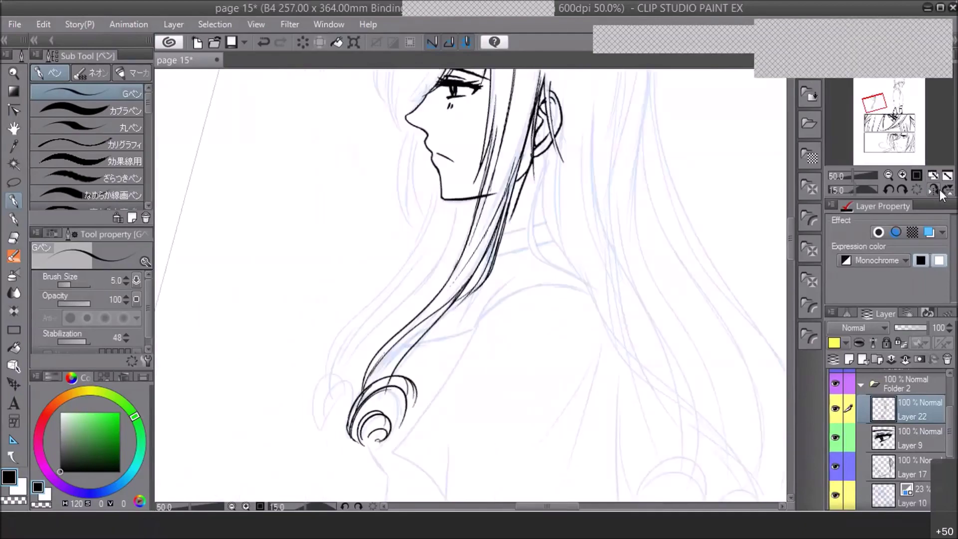
left_click_drag(850, 189, 854, 188)
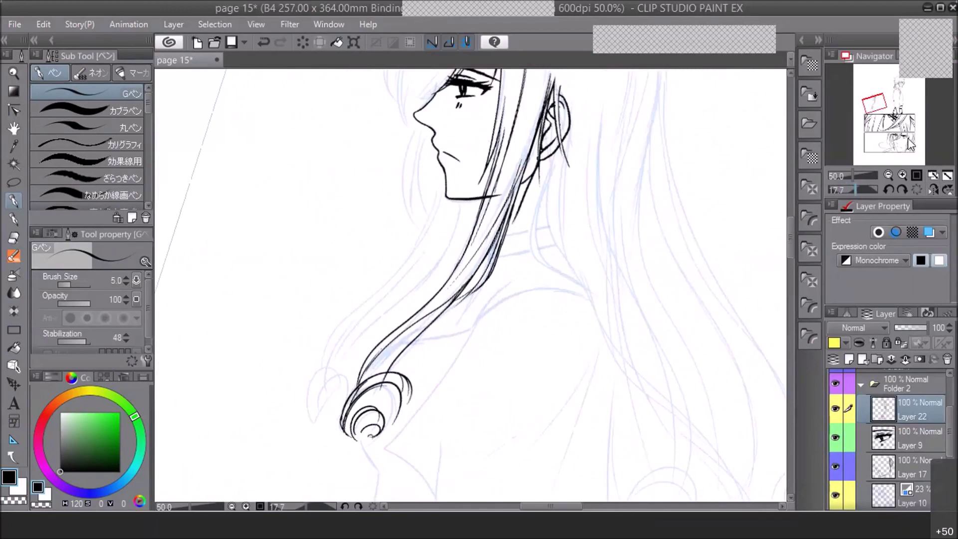
left_click_drag(789, 238, 788, 246)
left_click(19, 499)
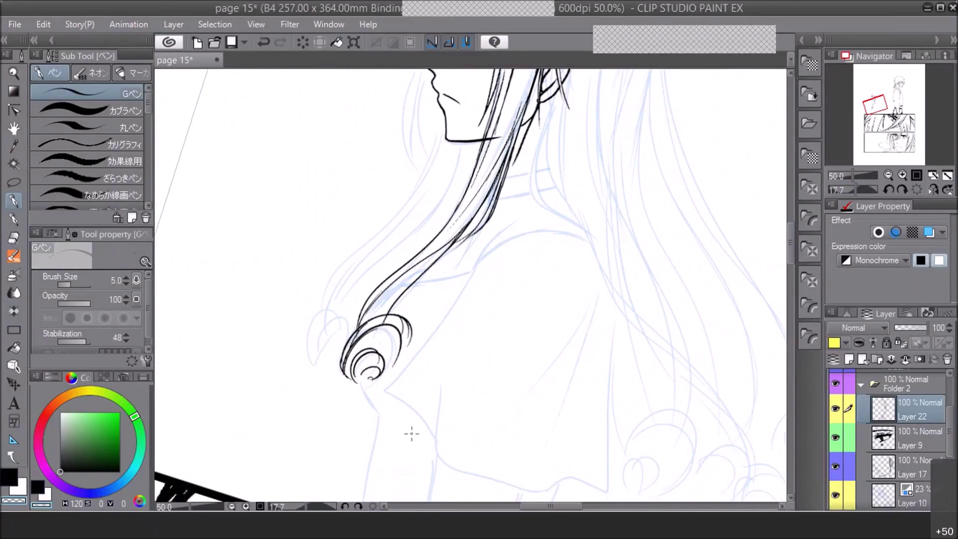
left_click(13, 476)
left_click(933, 189)
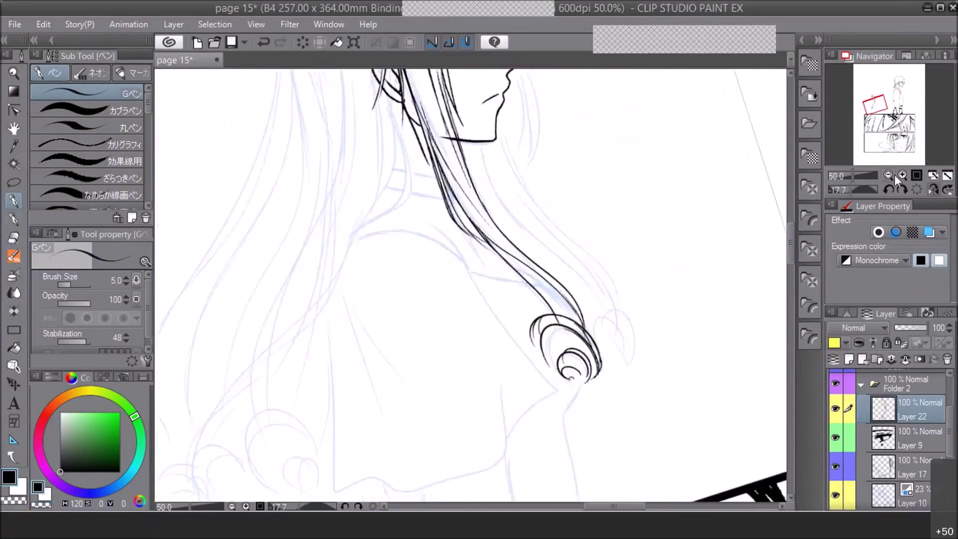
left_click(892, 174)
left_click(933, 188)
left_click(932, 189)
left_click(931, 190)
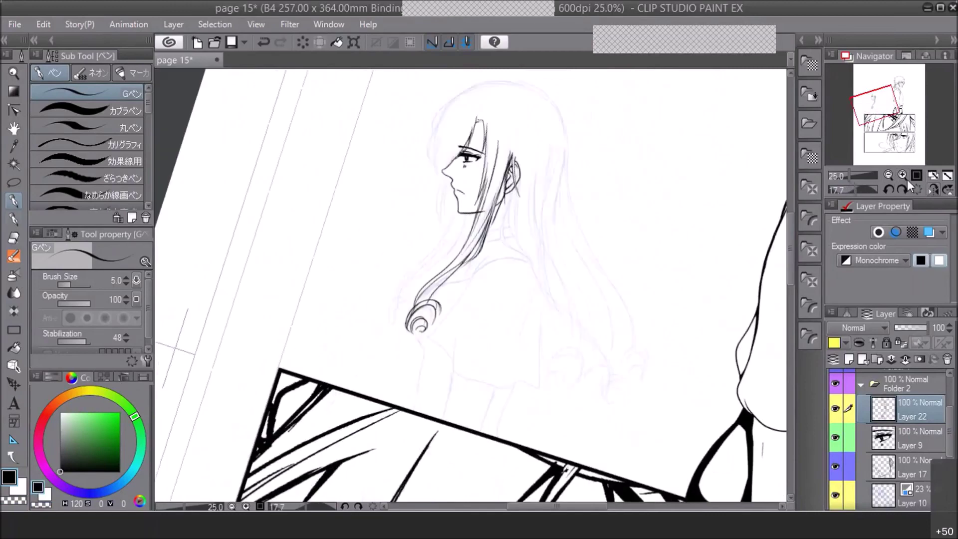
left_click(906, 178)
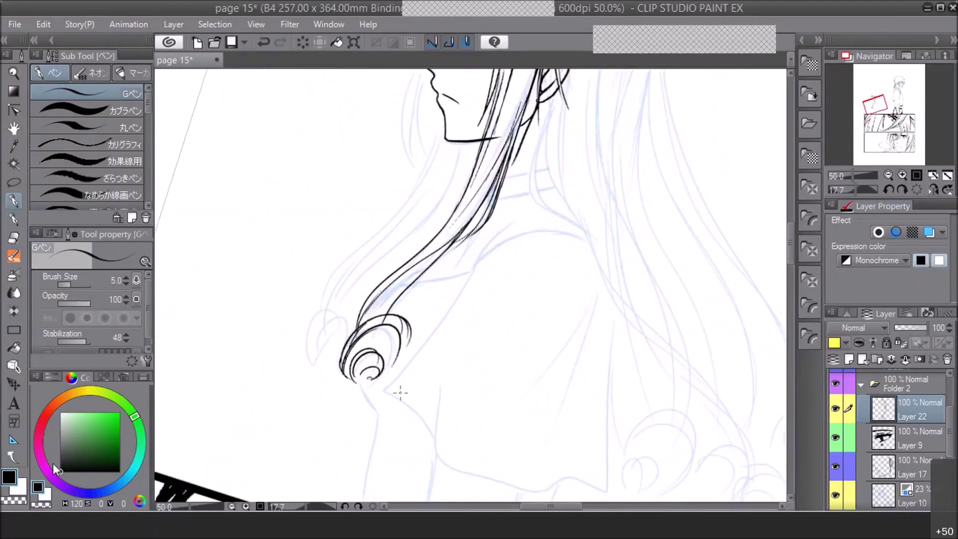
Finish the front curl with a twisted tail beneath it and a closing outer contour
mouse_move(373, 379)
left_mouse_down()
mouse_move(375, 402)
mouse_move(367, 388)
mouse_move(364, 401)
mouse_move(379, 402)
left_mouse_up()
left_click_drag(395, 355, 377, 380)
mouse_move(403, 332)
left_mouse_down()
mouse_move(393, 367)
mouse_move(404, 353)
left_mouse_up()
Ink the long wavy strands of the second front lock, running from under the chin down toward the sketched curl
mouse_move(462, 143)
left_mouse_down()
mouse_move(444, 198)
mouse_move(362, 275)
mouse_move(334, 318)
mouse_move(423, 196)
left_mouse_up()
mouse_move(440, 132)
left_mouse_down()
mouse_move(427, 182)
mouse_move(398, 232)
mouse_move(403, 220)
mouse_move(386, 234)
left_mouse_up()
left_click_drag(435, 128, 370, 241)
mouse_move(404, 207)
left_mouse_down()
mouse_move(352, 255)
mouse_move(332, 318)
mouse_move(341, 328)
left_mouse_up()
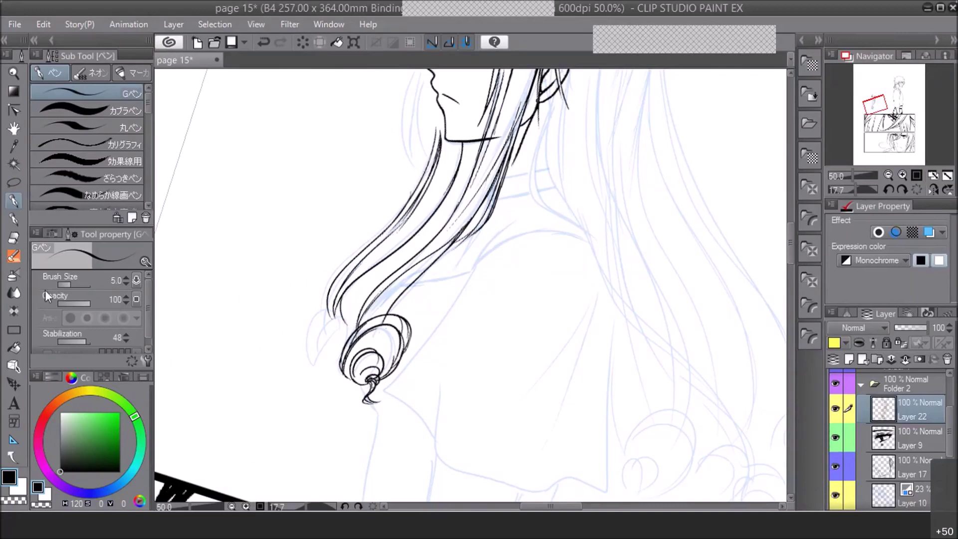
left_click(15, 242)
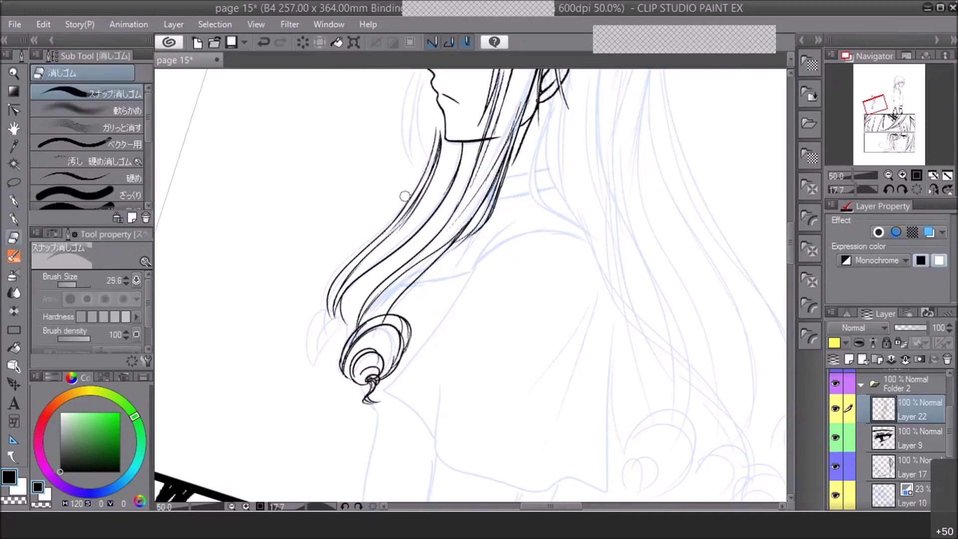
left_click(14, 200)
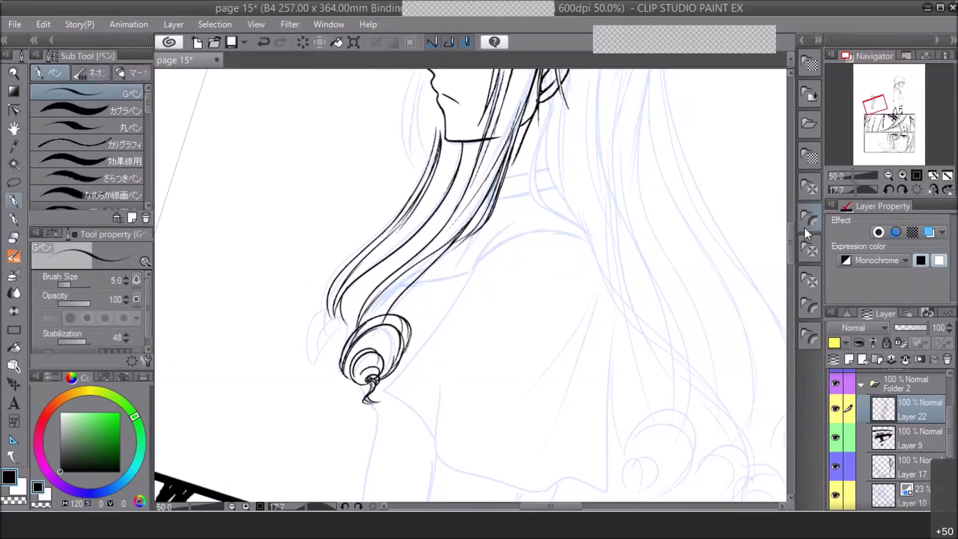
Ink the curl and its thin tail at the end of the second front lock and add a strand line below the chin
left_click_drag(791, 243, 790, 241)
mouse_move(327, 384)
left_mouse_down()
mouse_move(346, 369)
mouse_move(316, 410)
left_mouse_up()
mouse_move(352, 356)
left_mouse_down()
mouse_move(302, 342)
mouse_move(309, 369)
mouse_move(321, 331)
mouse_move(331, 344)
left_mouse_up()
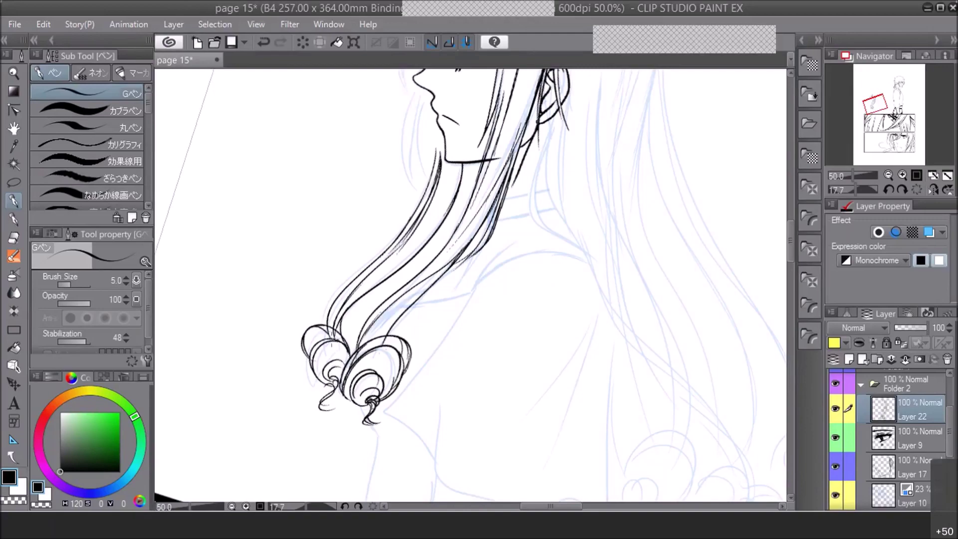
left_click(888, 175)
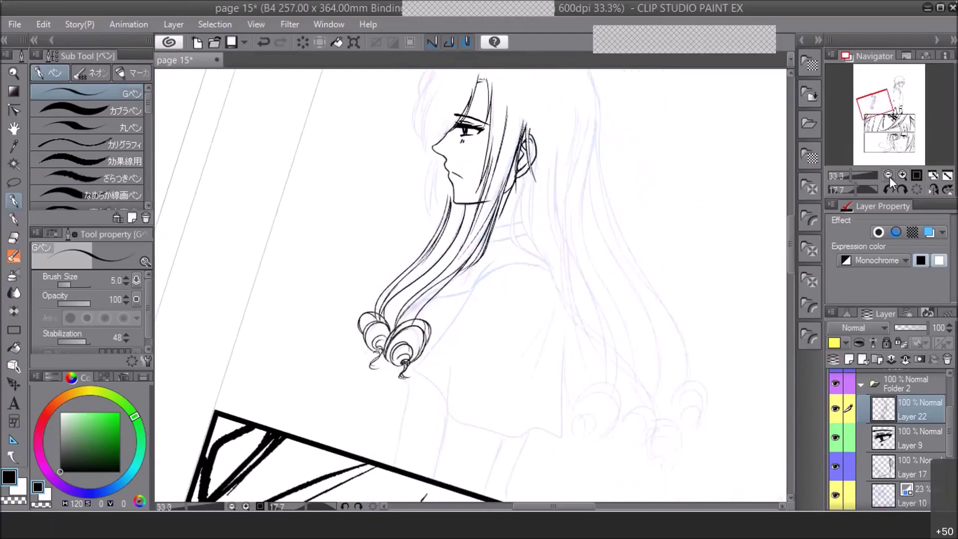
left_click(900, 175)
left_click_drag(448, 196, 429, 262)
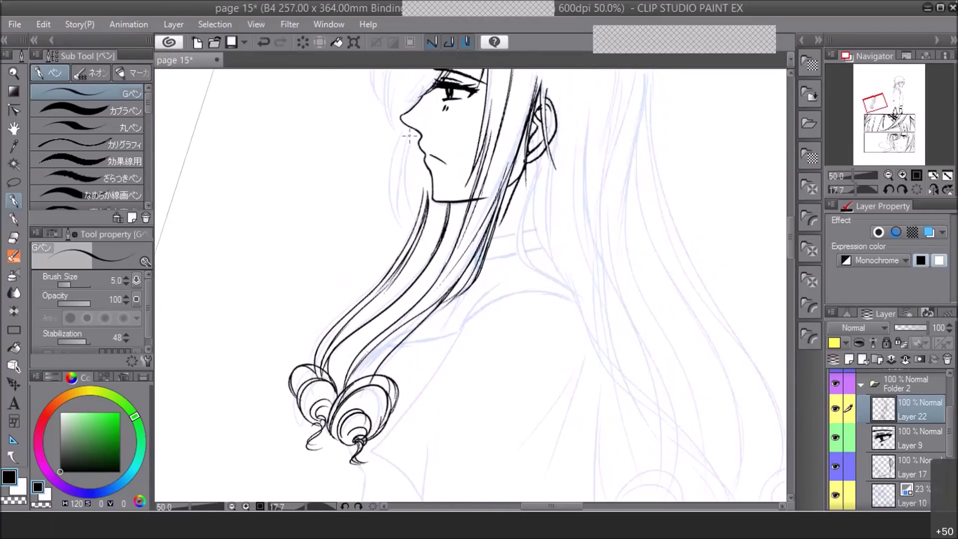
Ink the narrow curved lock hanging in front of the mouth and chin, and save the page
left_click_drag(410, 136, 408, 237)
left_click_drag(405, 130, 406, 236)
left_click_drag(394, 202, 414, 233)
key("ctrl+z")
key("ctrl+z")
left_click_drag(394, 199, 414, 238)
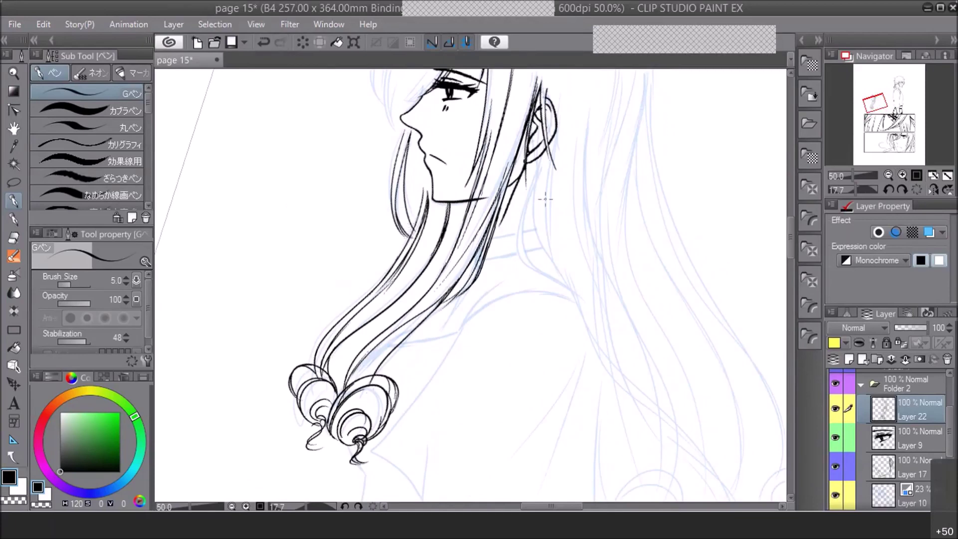
left_click(23, 497)
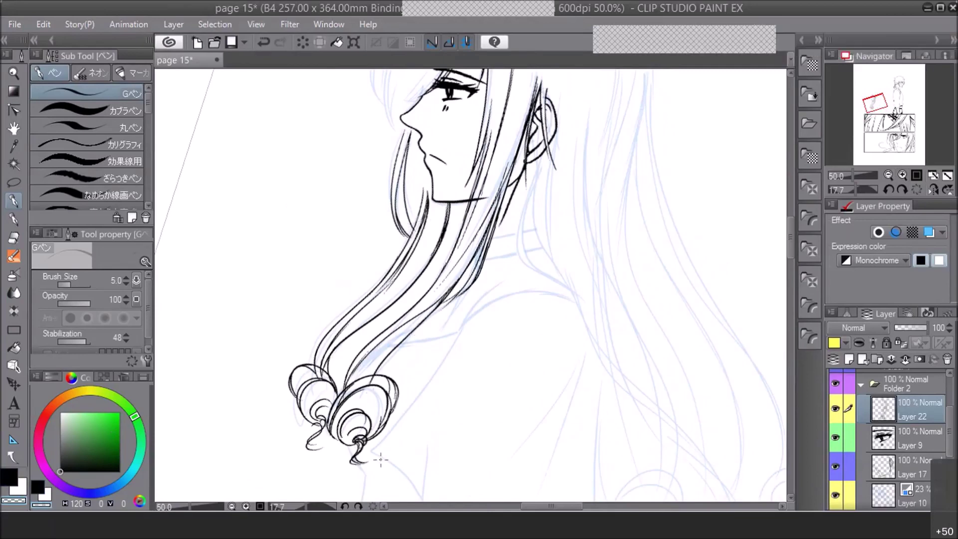
left_click(232, 44)
Ink the fringe strands sweeping over the forehead toward the nose, undoing the stray strokes at their upper end
left_click_drag(794, 244, 792, 227)
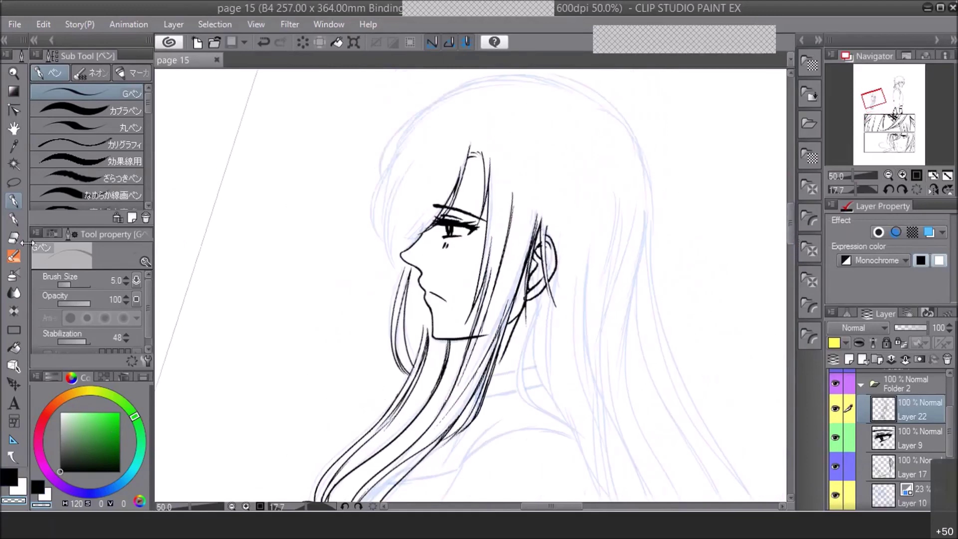
key("c")
mouse_move(410, 165)
left_mouse_down()
mouse_move(396, 189)
mouse_move(383, 278)
left_mouse_up()
left_click_drag(435, 186, 403, 238)
left_click_drag(425, 208, 396, 243)
left_click_drag(425, 172, 399, 240)
mouse_move(407, 141)
left_mouse_down()
mouse_move(382, 230)
mouse_move(424, 137)
left_mouse_up()
left_click(264, 43)
left_click(264, 43)
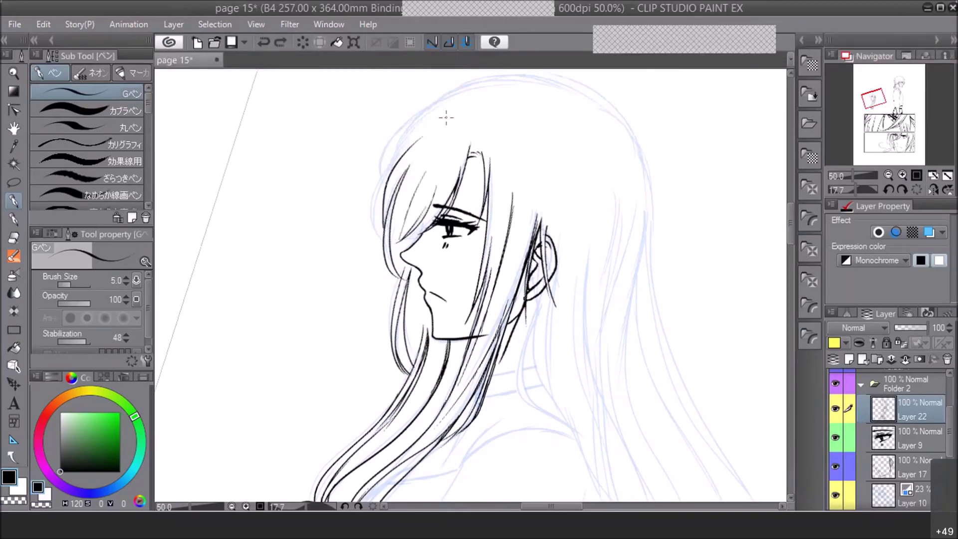
left_click(267, 46)
Ink the outer edge of the fringe and the front outline of the head up toward the crown
left_click_drag(381, 222, 420, 136)
left_click_drag(405, 140, 370, 242)
mouse_move(397, 146)
left_mouse_down()
mouse_move(374, 239)
mouse_move(383, 246)
left_mouse_up()
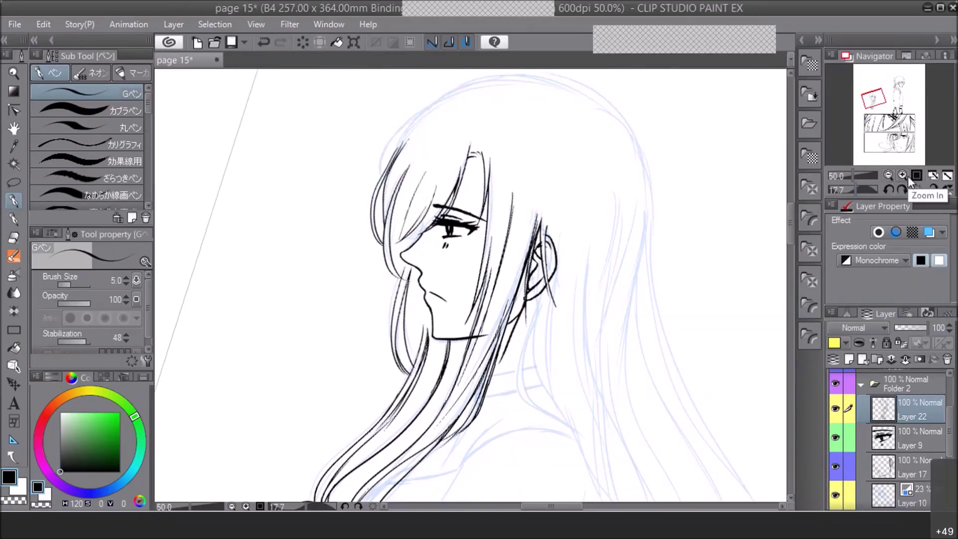
left_click_drag(382, 176, 396, 134)
left_click_drag(378, 168, 456, 92)
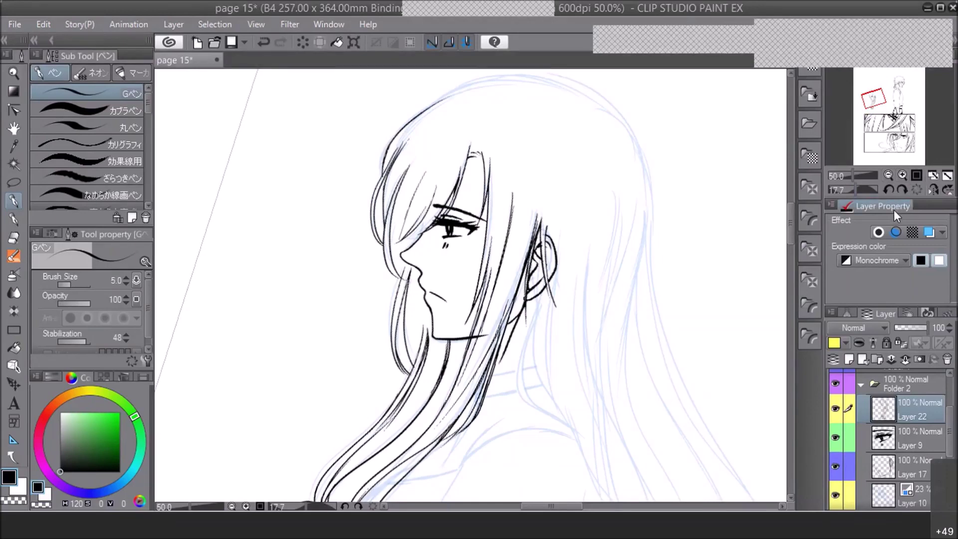
Ink the hair strands falling from behind the ear along the nape to the shoulder
left_click(888, 175)
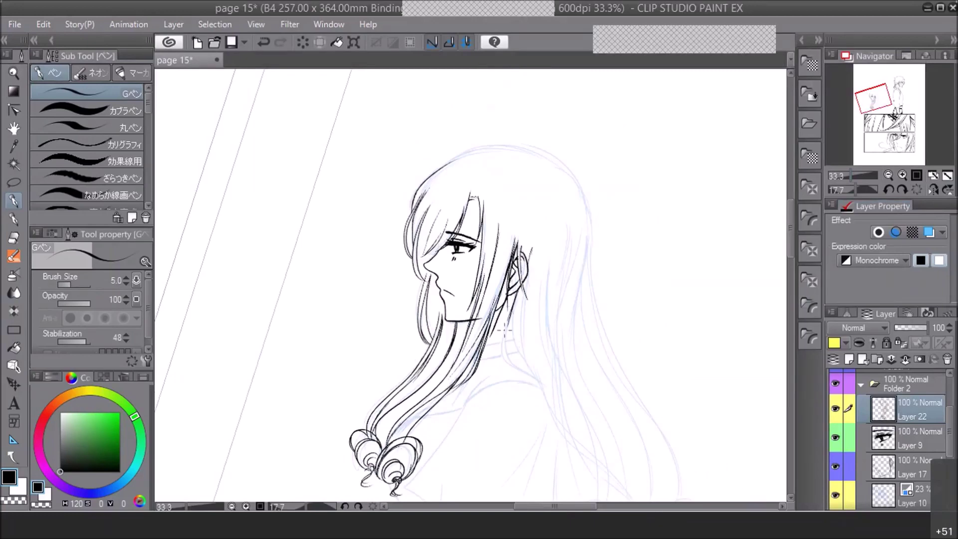
left_click_drag(509, 350, 538, 377)
mouse_move(508, 344)
left_mouse_down()
mouse_move(520, 370)
mouse_move(543, 382)
left_mouse_up()
left_click(899, 175)
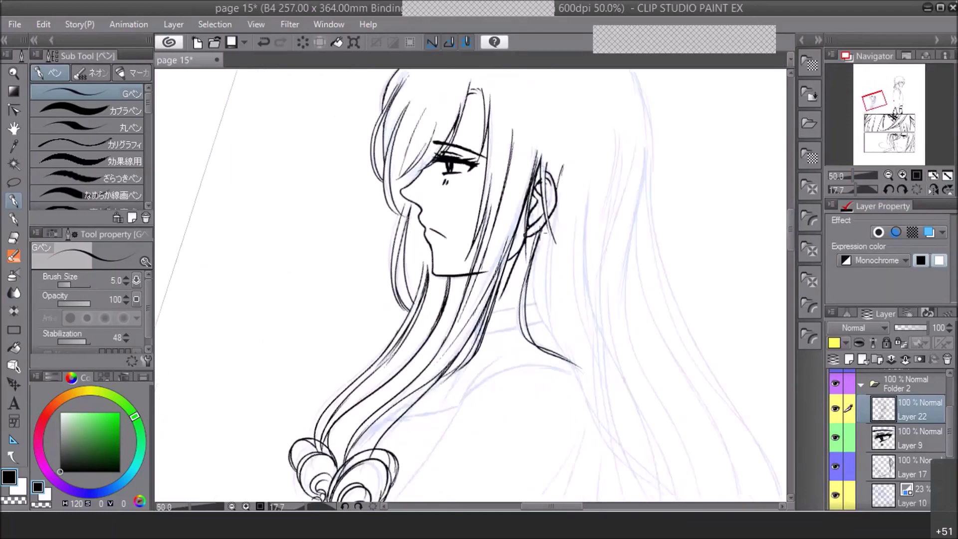
left_click_drag(530, 272, 578, 368)
mouse_move(532, 263)
left_mouse_down()
mouse_move(543, 328)
mouse_move(575, 366)
left_mouse_up()
left_click_drag(547, 242, 576, 368)
mouse_move(549, 301)
left_mouse_down()
mouse_move(582, 146)
mouse_move(552, 225)
left_mouse_up()
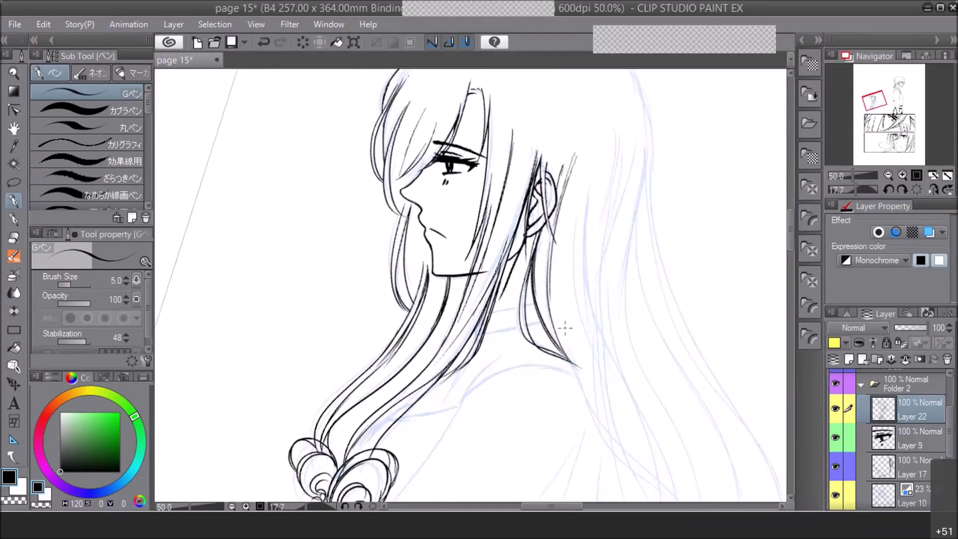
Ink the long lower edge of the back hair from the shoulder down to the sketched curls
left_click(887, 174)
left_click(887, 174)
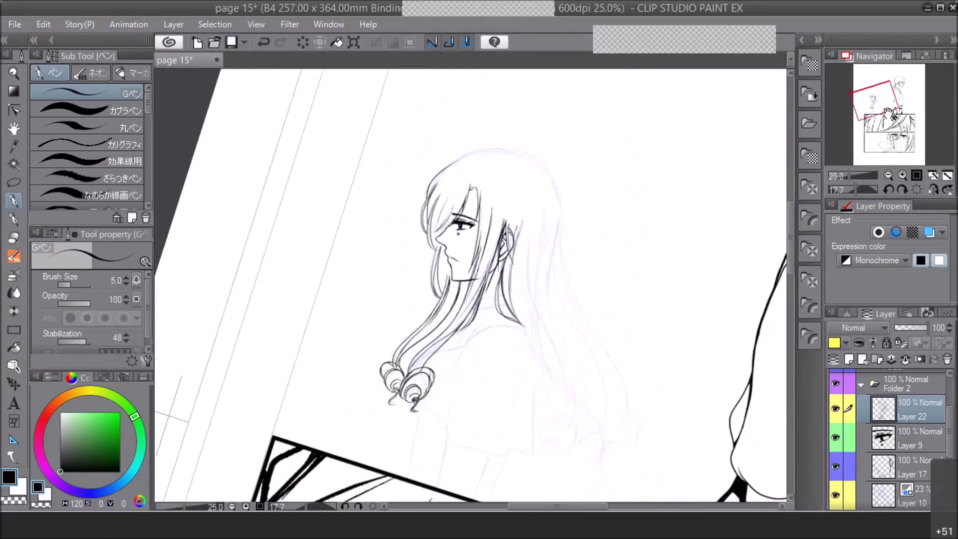
left_click_drag(888, 114, 894, 120)
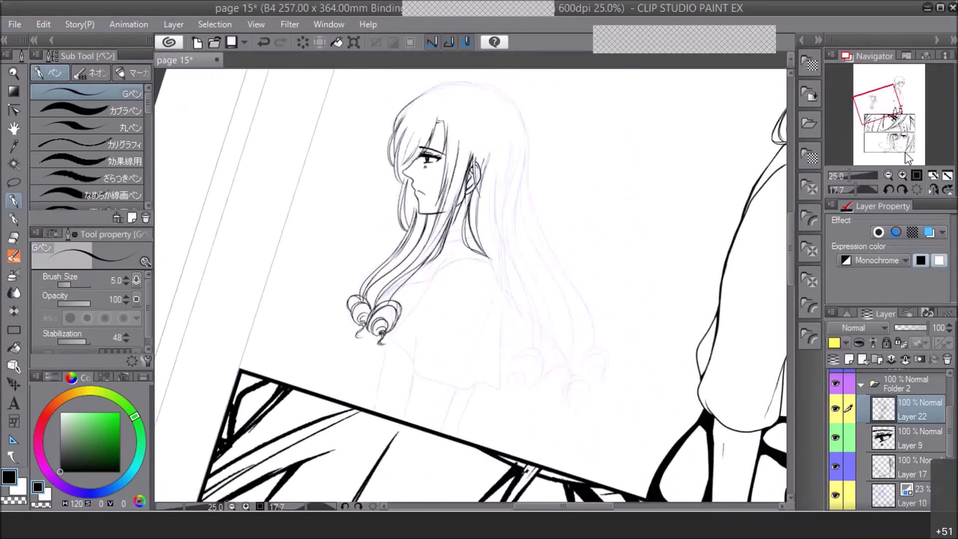
left_click(933, 188)
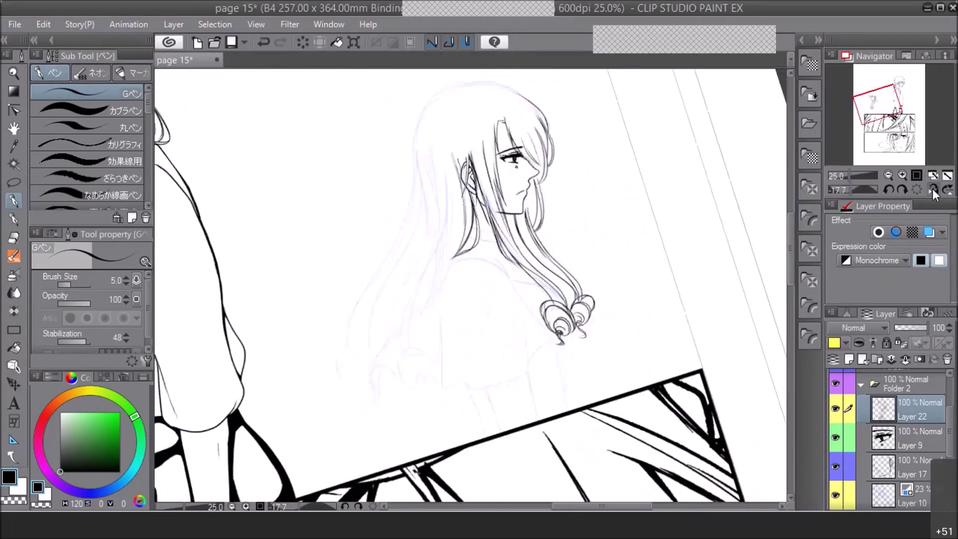
left_click(903, 175)
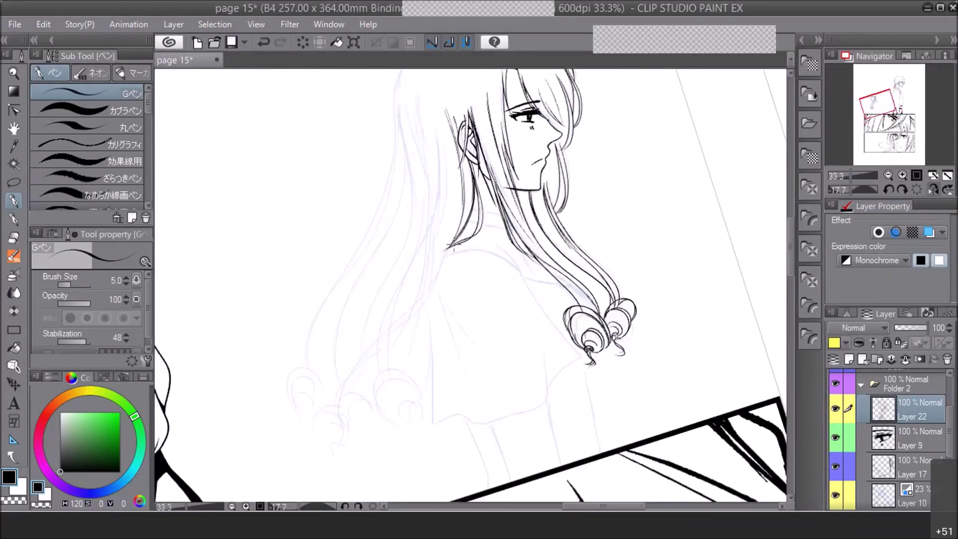
mouse_move(448, 245)
left_mouse_down()
mouse_move(422, 305)
mouse_move(340, 394)
left_mouse_up()
left_click_drag(360, 358, 342, 388)
mouse_move(384, 331)
left_mouse_down()
mouse_move(364, 355)
mouse_move(434, 274)
left_mouse_up()
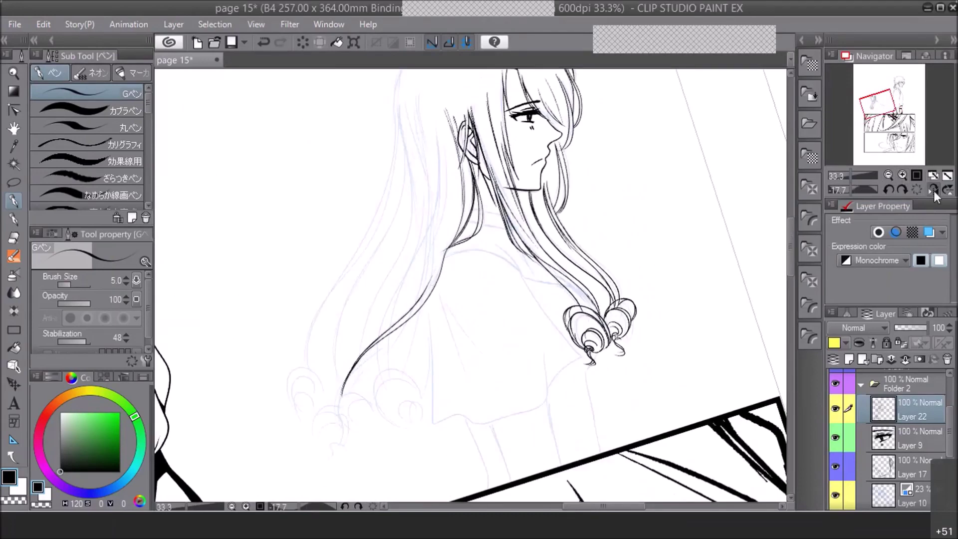
Ink the first long strands behind the ear, running down past the shoulder into the back hair
left_click(888, 175)
left_click(887, 174)
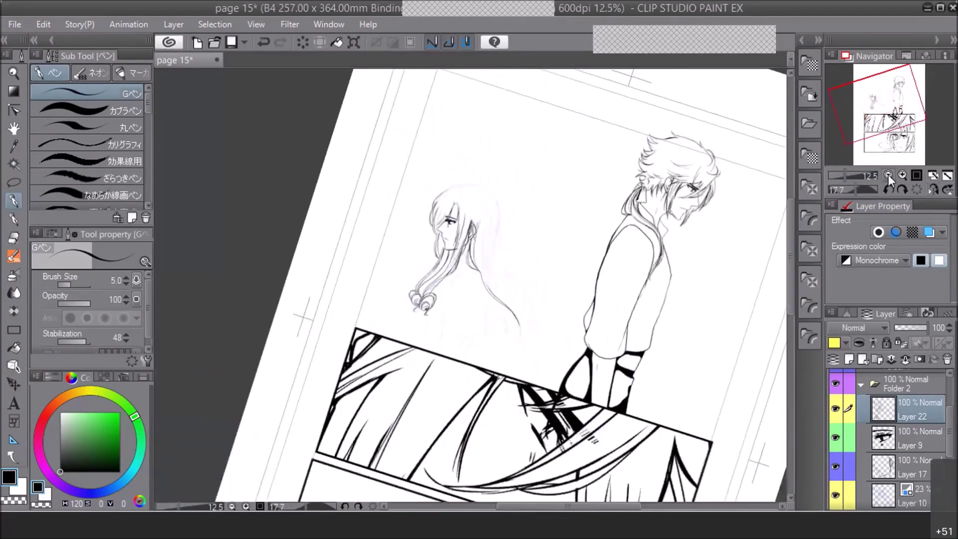
left_click(901, 175)
left_click(901, 174)
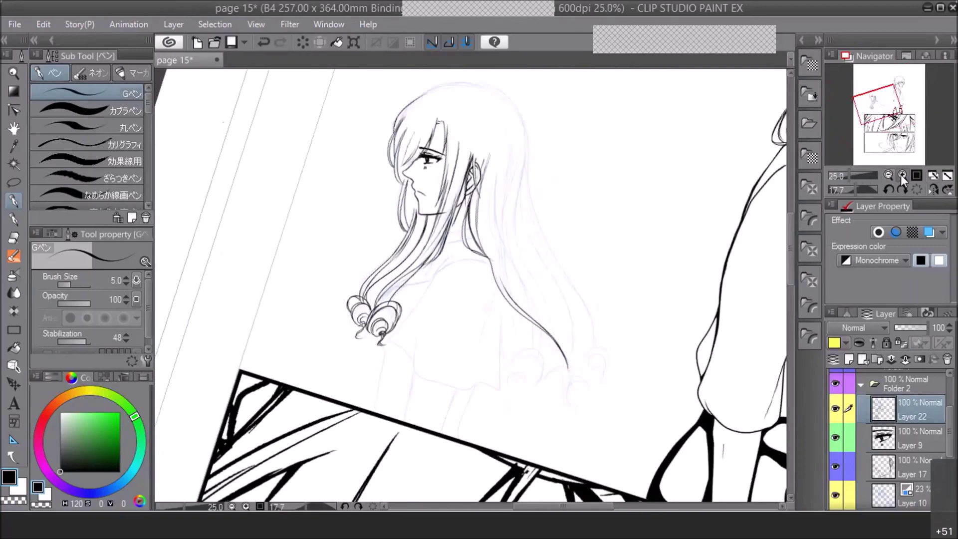
left_click(901, 175)
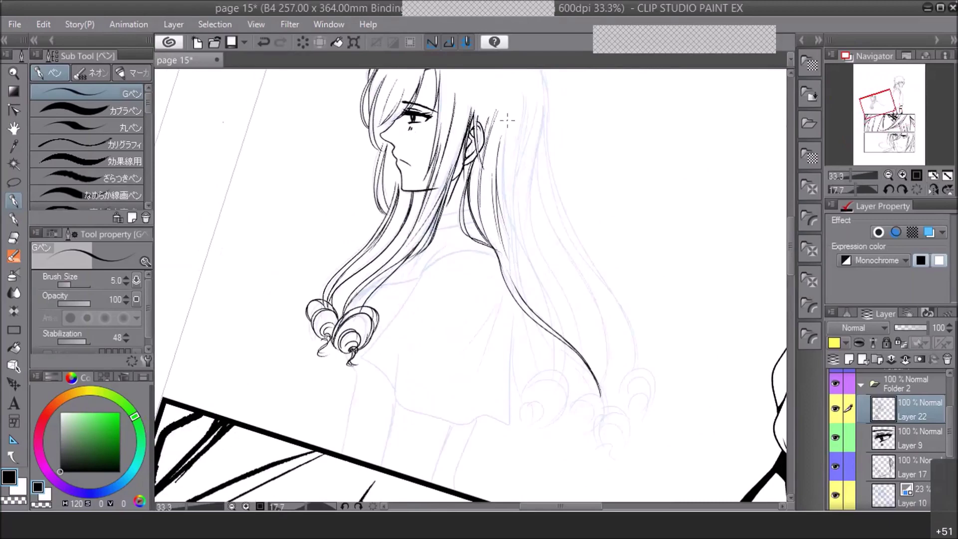
left_click_drag(505, 121, 497, 218)
mouse_move(502, 119)
left_mouse_down()
mouse_move(531, 289)
mouse_move(544, 304)
left_mouse_up()
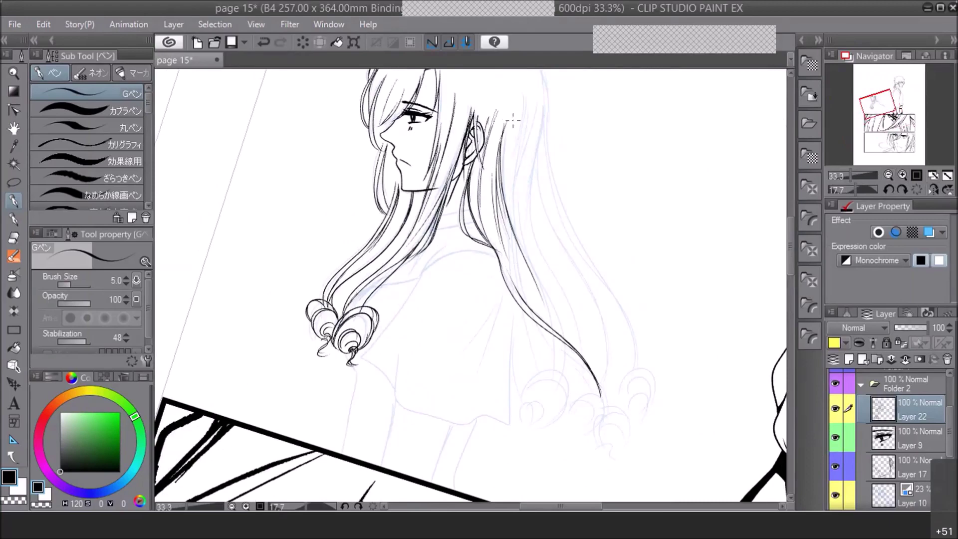
Ink further strands down the back hair and add dense short lines where they bunch behind the shoulder
left_click_drag(523, 104, 513, 199)
left_click_drag(516, 145, 519, 249)
left_click_drag(515, 179, 536, 280)
mouse_move(520, 214)
left_mouse_down()
mouse_move(563, 335)
mouse_move(520, 284)
left_mouse_up()
left_click_drag(507, 229, 525, 294)
mouse_move(514, 251)
left_mouse_down()
mouse_move(527, 300)
mouse_move(514, 283)
left_mouse_up()
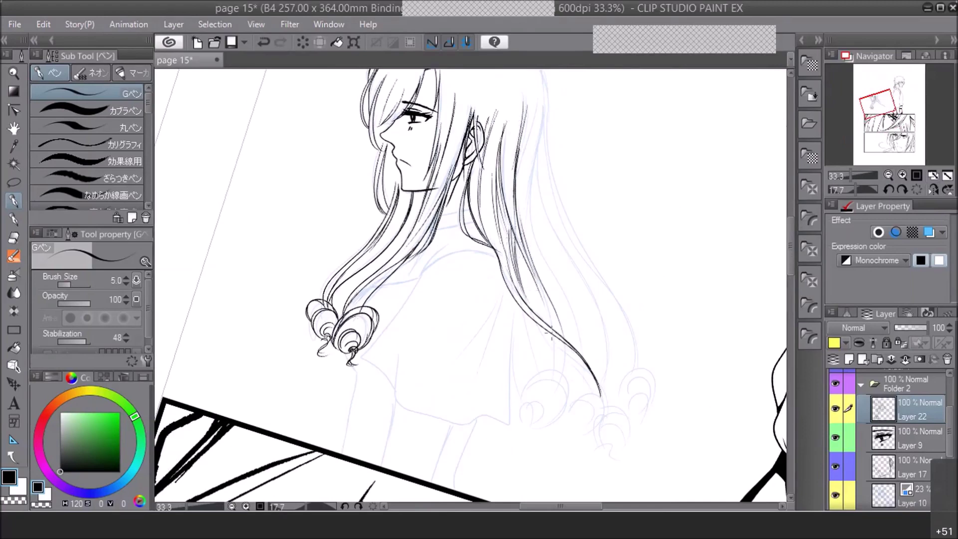
left_click_drag(516, 242, 532, 282)
left_click_drag(515, 238, 503, 196)
Switch to the eraser on Layer 17 and save the page
left_click(909, 468)
key("e")
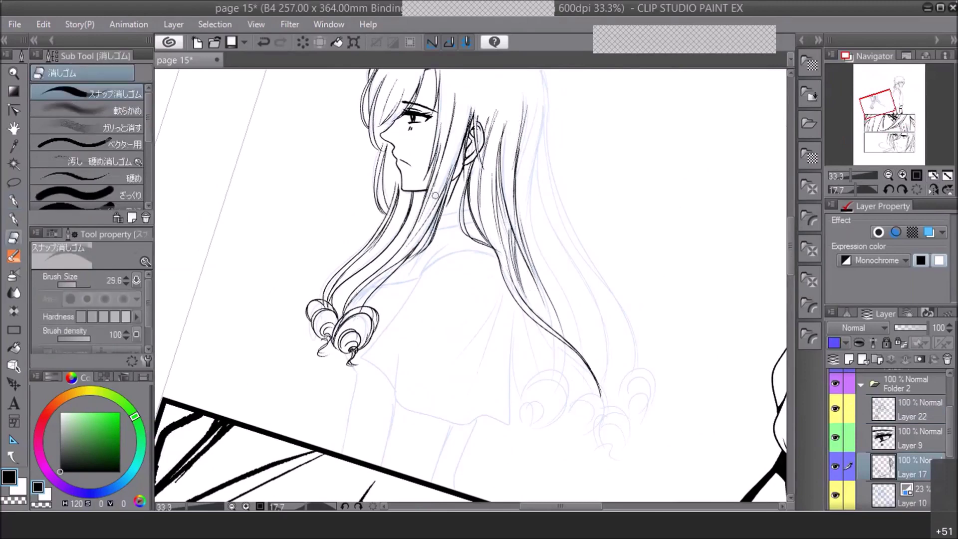
key("ctrl+s")
Return to Layer 22 and add short G-pen strokes to the bunched strands behind the shoulder
left_click(903, 176)
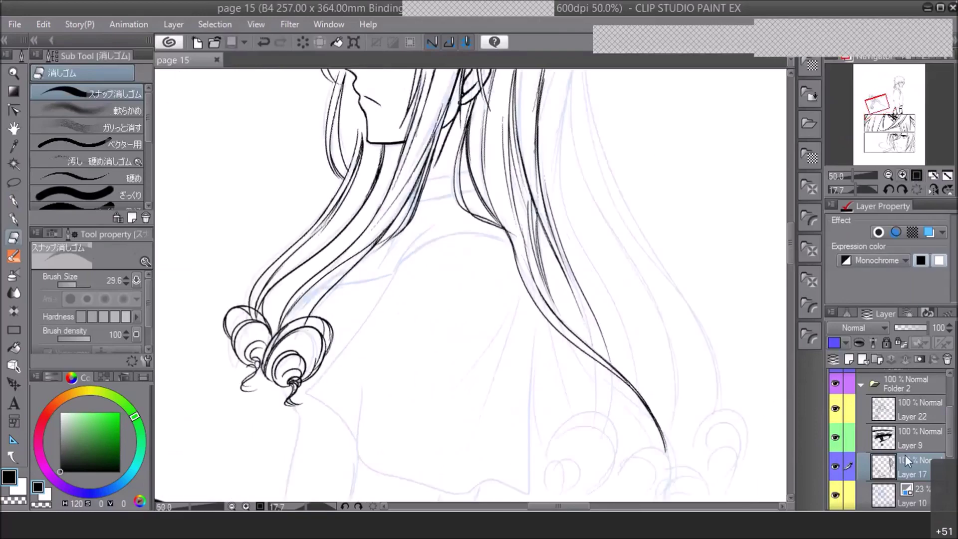
left_click(901, 409)
left_click(887, 174)
left_click(902, 174)
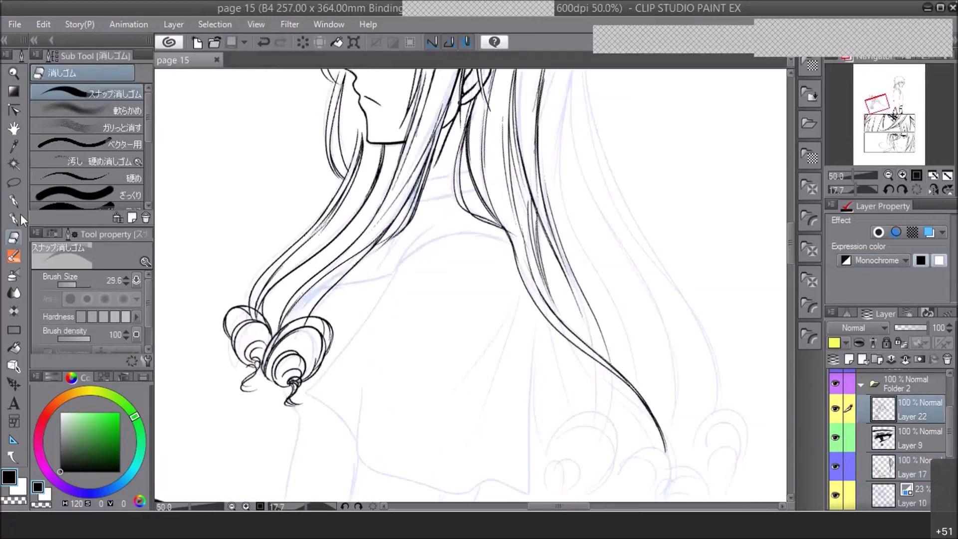
left_click(19, 200)
left_click_drag(528, 203, 544, 283)
left_click_drag(538, 227, 546, 270)
Ink the loose strands dropping from the lower edge of the back hair to the first sketched back curl
mouse_move(543, 322)
left_mouse_down()
mouse_move(574, 418)
mouse_move(533, 358)
left_mouse_up()
left_click_drag(533, 394, 541, 414)
key("ctrl+z")
left_click_drag(536, 304, 548, 435)
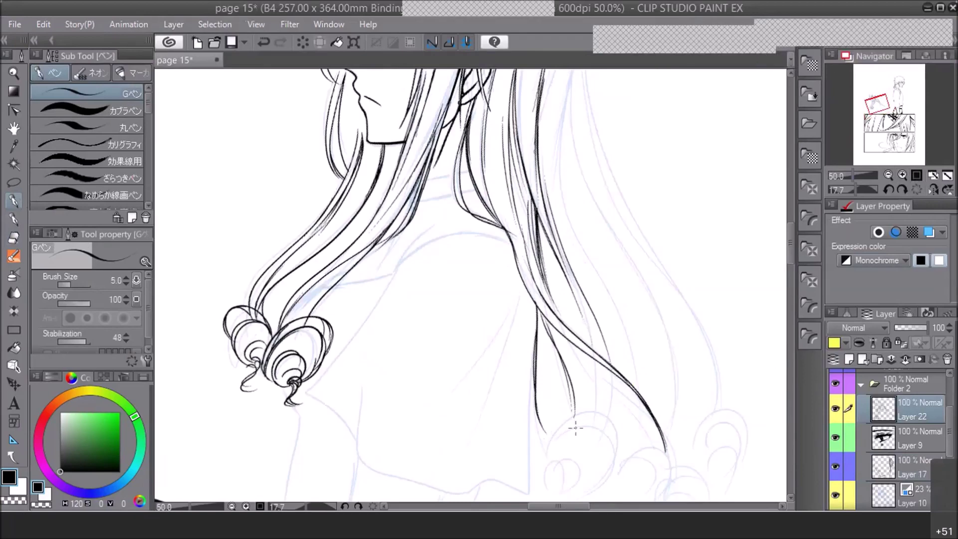
Ink the first back curl as nested spiral loops with an outer contour and a small twisted tail
left_click_drag(791, 234, 786, 241)
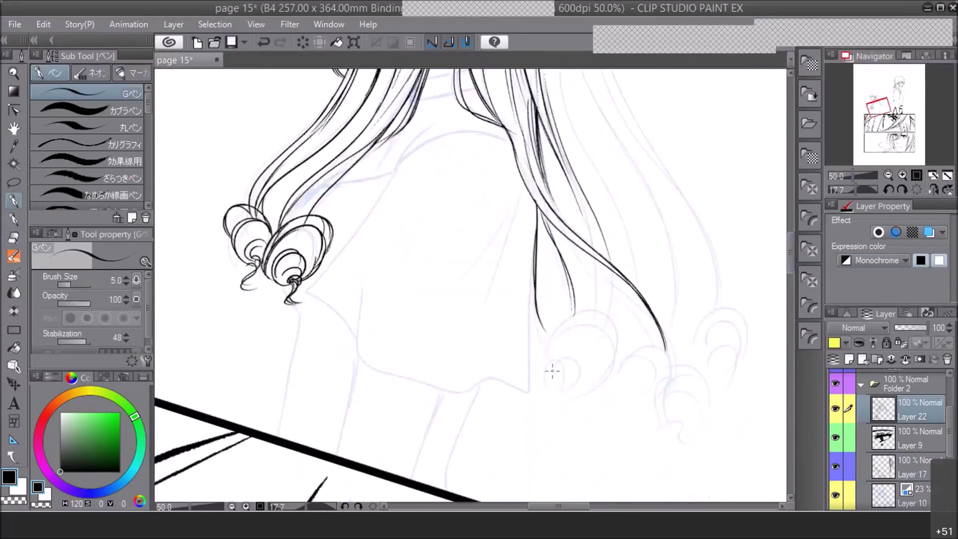
mouse_move(551, 370)
left_mouse_down()
mouse_move(596, 365)
mouse_move(551, 356)
mouse_move(598, 366)
mouse_move(620, 312)
mouse_move(588, 372)
left_mouse_up()
mouse_move(552, 342)
left_mouse_down()
mouse_move(546, 368)
mouse_move(567, 372)
mouse_move(584, 344)
mouse_move(551, 386)
mouse_move(560, 400)
mouse_move(561, 383)
mouse_move(567, 400)
left_mouse_up()
left_click_drag(595, 368, 569, 377)
mouse_move(552, 333)
left_mouse_down()
mouse_move(568, 305)
mouse_move(611, 340)
left_mouse_up()
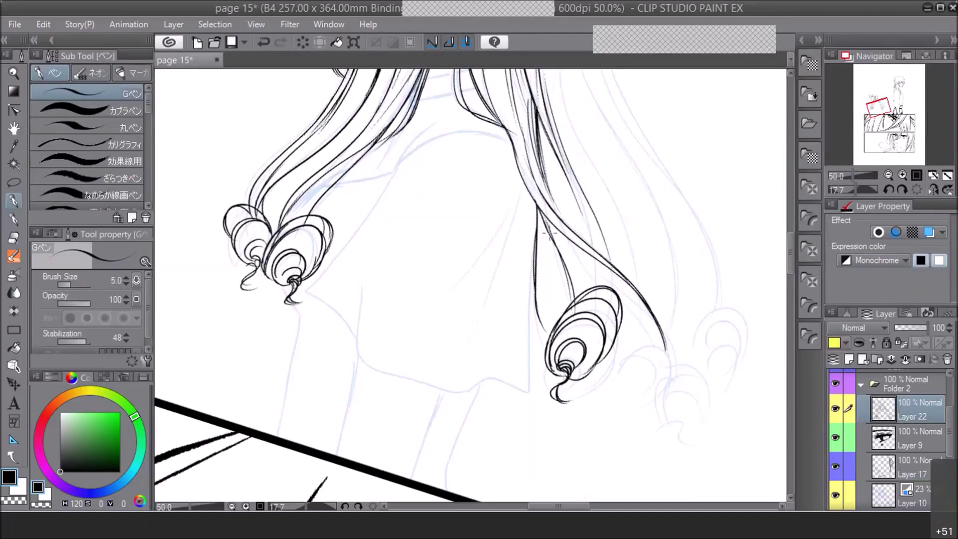
Add fine strands above the first back curl and ink the long curved strand sweeping down behind it
left_click_drag(544, 226, 591, 271)
left_click_drag(538, 113, 583, 219)
left_click_drag(541, 115, 542, 133)
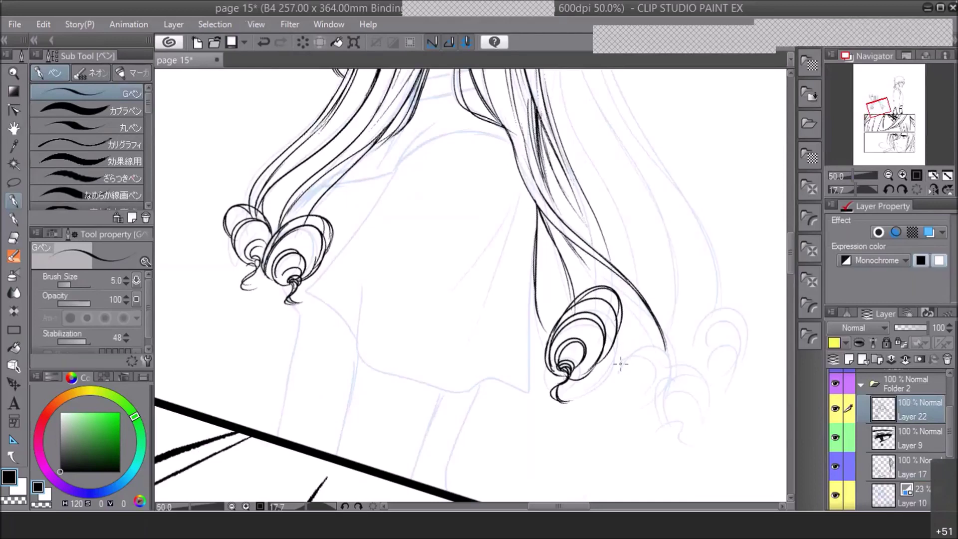
mouse_move(613, 354)
left_mouse_down()
mouse_move(642, 318)
mouse_move(611, 170)
left_mouse_up()
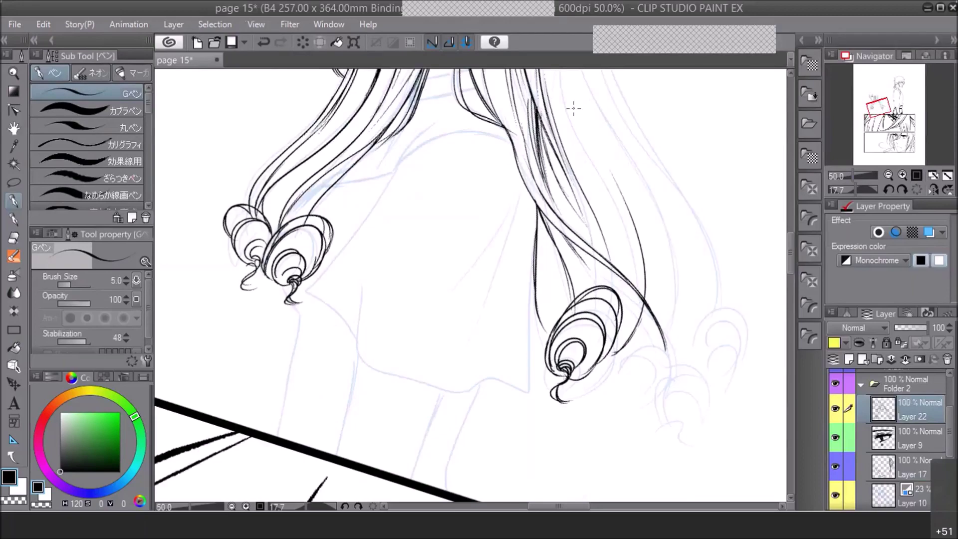
left_click_drag(879, 108, 881, 103)
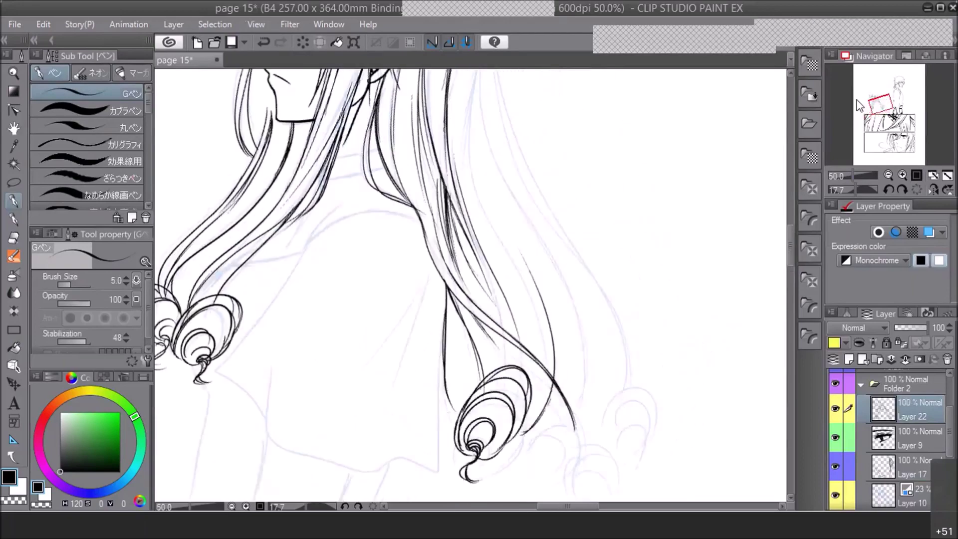
left_click_drag(452, 76, 444, 171)
left_click_drag(448, 92, 451, 208)
left_click_drag(445, 88, 492, 274)
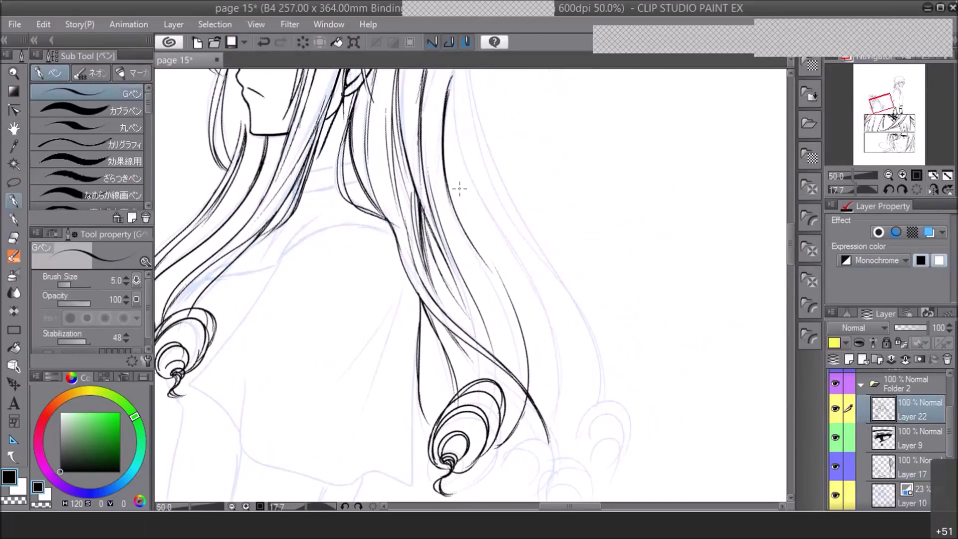
left_click(265, 39)
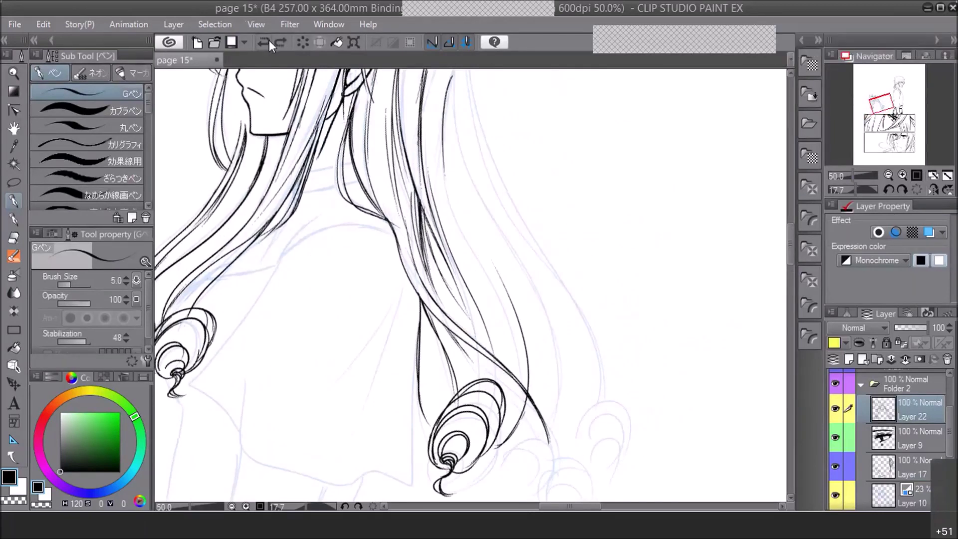
Ink the long strands running down the back hair to join the curved strand behind the first back curl
left_click_drag(453, 75, 444, 154)
left_click_drag(446, 103, 477, 246)
mouse_move(445, 139)
left_mouse_down()
mouse_move(456, 198)
mouse_move(508, 302)
left_mouse_up()
left_click_drag(443, 138, 517, 366)
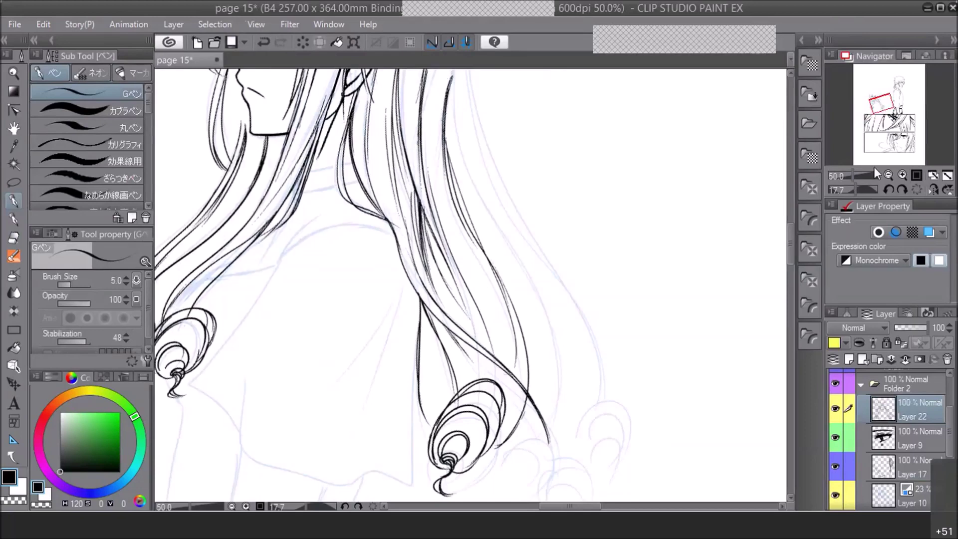
Ink the next group of strands from the back of the head down into the middle of the back hair
left_click(887, 174)
left_click_drag(464, 106, 456, 155)
left_click_drag(465, 110, 456, 156)
left_click_drag(464, 109, 447, 214)
left_click_drag(457, 160, 474, 284)
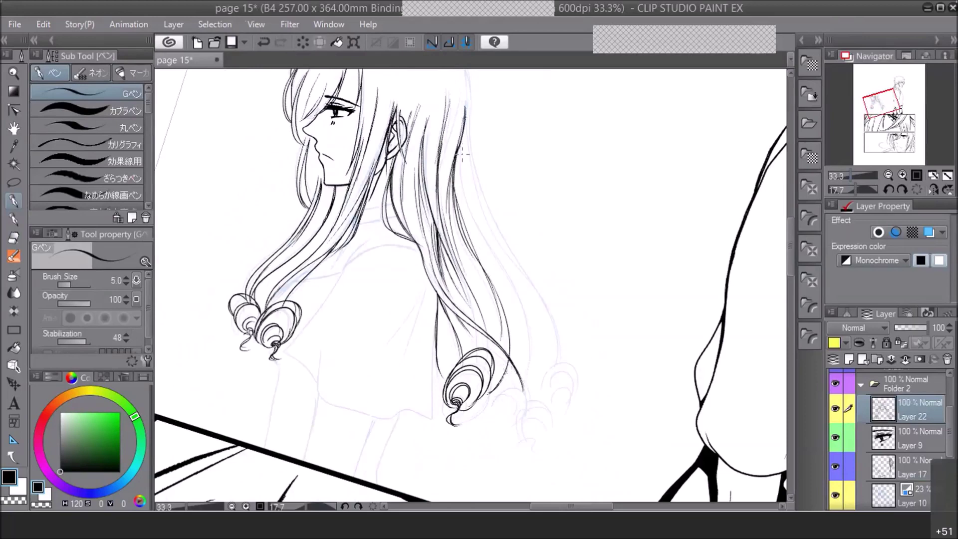
Ink the next outer strand and the second back curl, darken the strand's upper end, and save the page
mouse_move(462, 131)
left_mouse_down()
mouse_move(529, 382)
mouse_move(488, 400)
mouse_move(519, 414)
mouse_move(487, 413)
mouse_move(490, 433)
mouse_move(487, 415)
left_mouse_up()
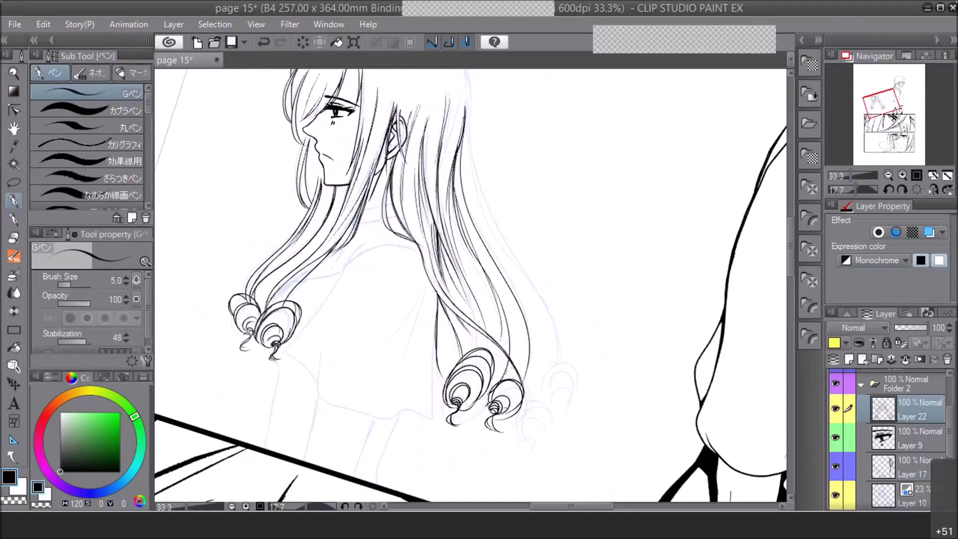
left_click_drag(464, 125, 459, 192)
left_click(232, 43)
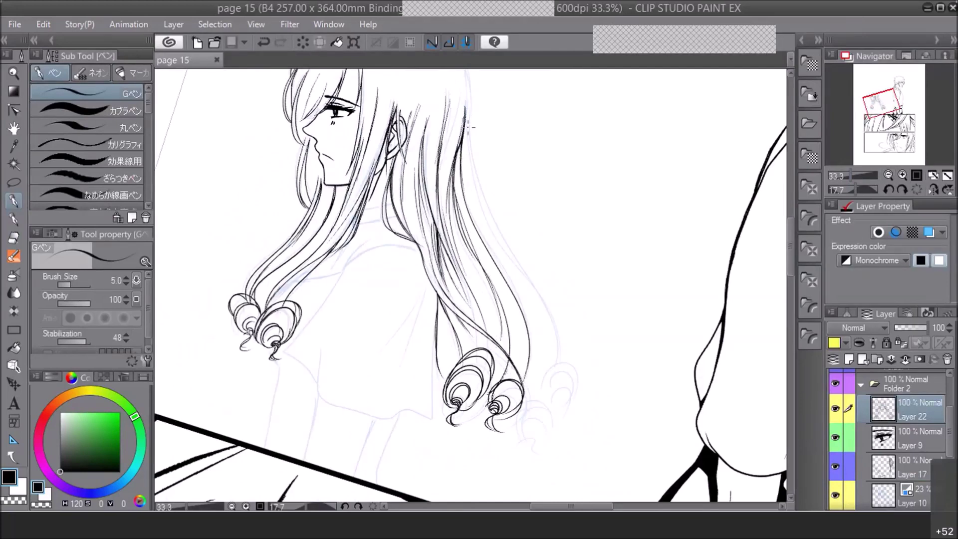
Ink further long strands along the outer side of the back hair, down towards the outermost sketched curl
left_click_drag(468, 127, 468, 208)
mouse_move(465, 132)
left_mouse_down()
mouse_move(465, 192)
mouse_move(527, 379)
left_mouse_up()
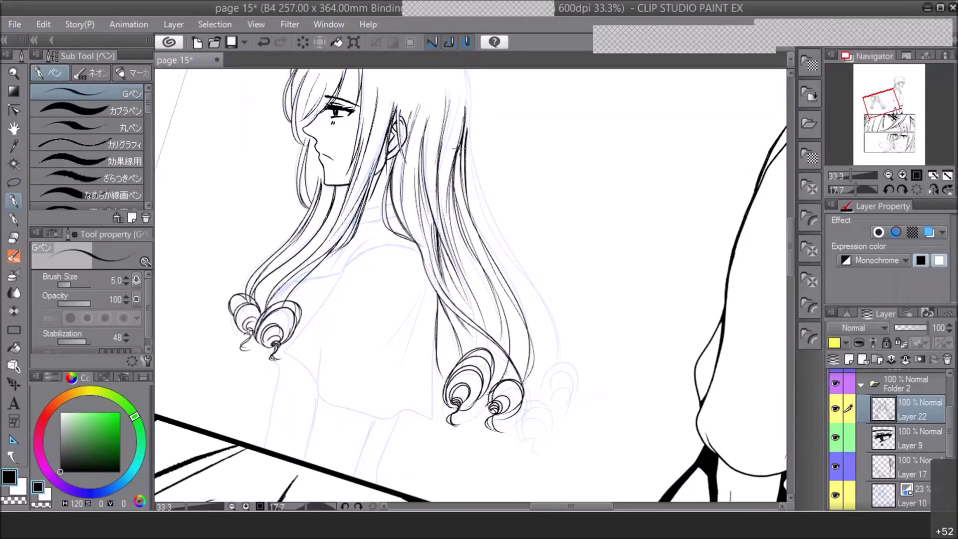
left_click_drag(466, 134, 474, 174)
mouse_move(472, 130)
left_mouse_down()
mouse_move(477, 203)
mouse_move(554, 330)
mouse_move(543, 352)
left_mouse_up()
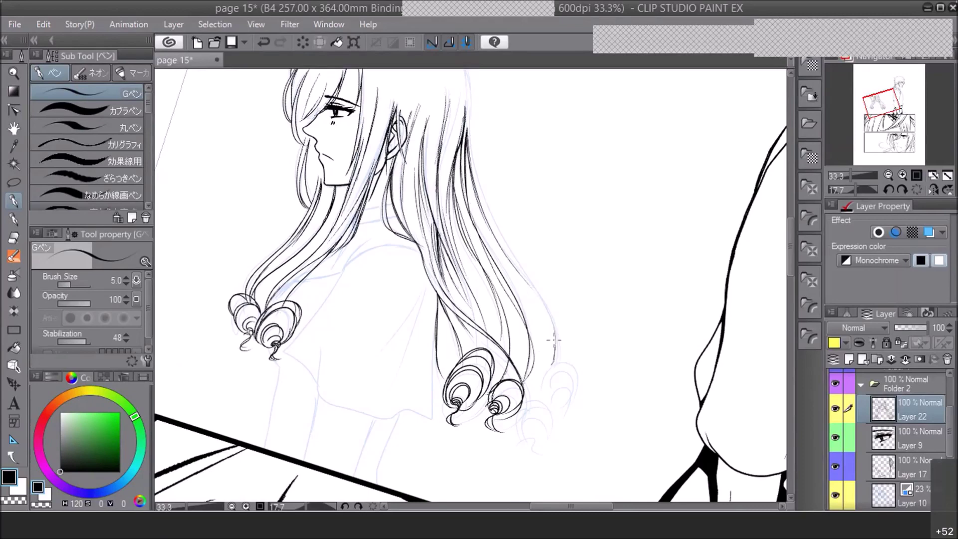
Flip the view and ink the outer contour of the back hair with layered strands down to the outermost curl
left_click(932, 190)
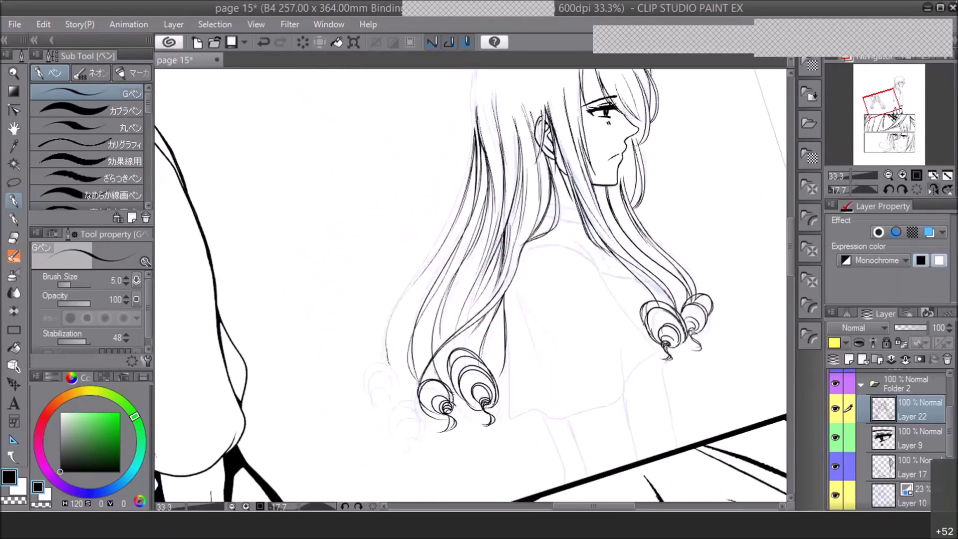
left_click_drag(474, 127, 448, 232)
mouse_move(466, 178)
left_mouse_down()
mouse_move(436, 247)
mouse_move(390, 316)
mouse_move(378, 372)
left_mouse_up()
left_click_drag(416, 278, 471, 165)
mouse_move(461, 218)
left_mouse_down()
mouse_move(381, 317)
mouse_move(375, 360)
mouse_move(396, 296)
left_mouse_up()
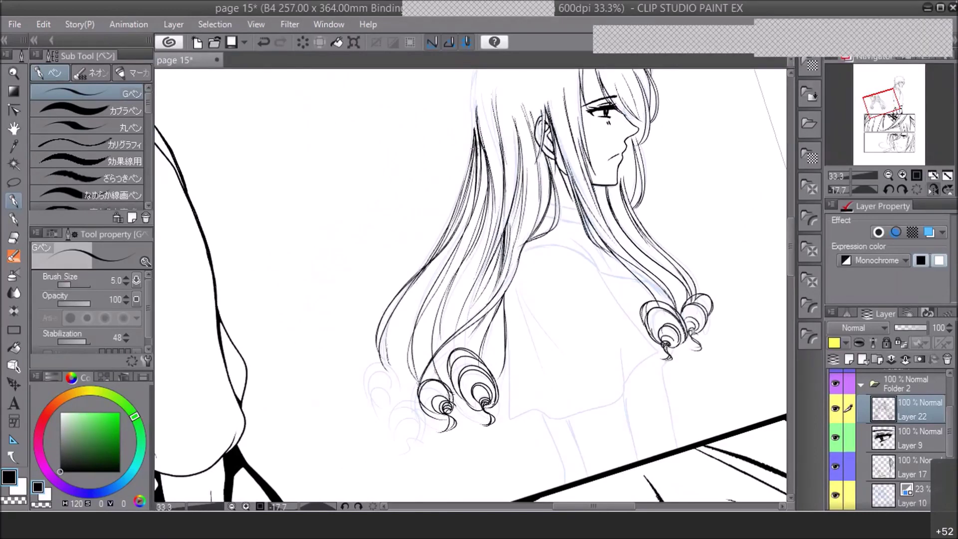
left_click_drag(483, 145, 480, 163)
Ink the outermost back curl and the small curl between it and the second back curl
mouse_move(397, 378)
left_mouse_down()
mouse_move(387, 361)
mouse_move(369, 399)
left_mouse_up()
mouse_move(367, 360)
left_mouse_down()
mouse_move(394, 394)
mouse_move(382, 399)
mouse_move(397, 392)
mouse_move(380, 415)
mouse_move(388, 413)
left_mouse_up()
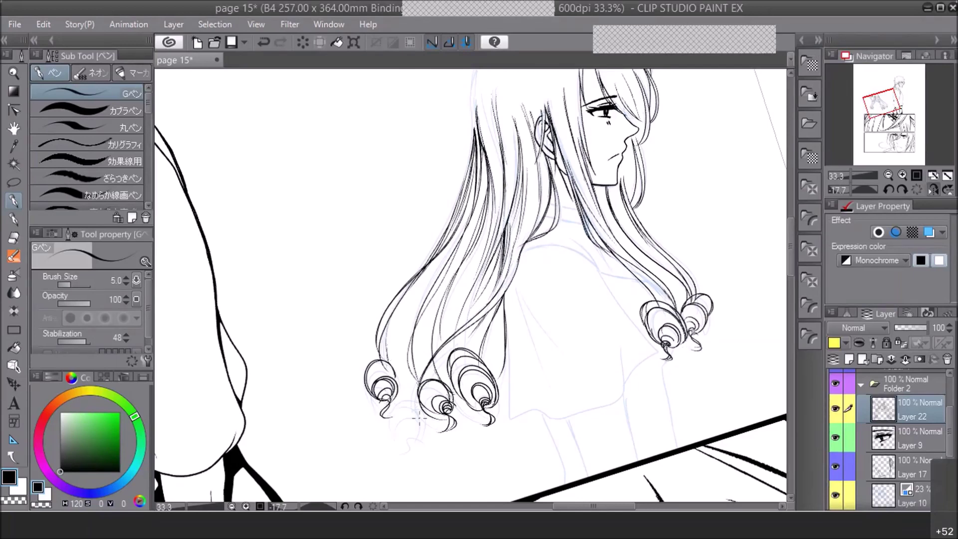
left_click_drag(438, 303, 420, 352)
mouse_move(408, 391)
left_mouse_down()
mouse_move(396, 423)
mouse_move(417, 405)
mouse_move(418, 433)
left_mouse_up()
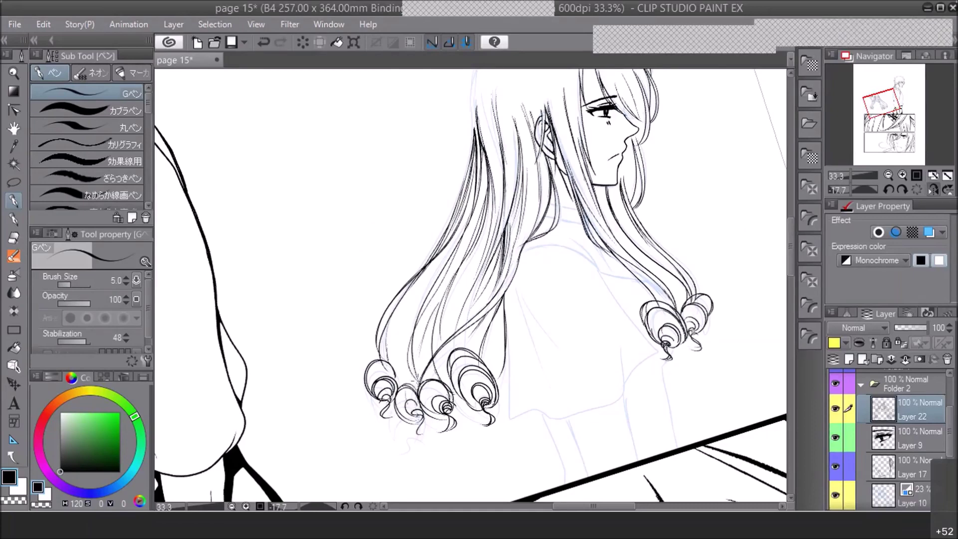
Add fine strands above the small curl and in the upper back hair, and save the page
left_click_drag(443, 292, 419, 386)
left_click_drag(428, 323, 469, 244)
left_click_drag(481, 150, 487, 202)
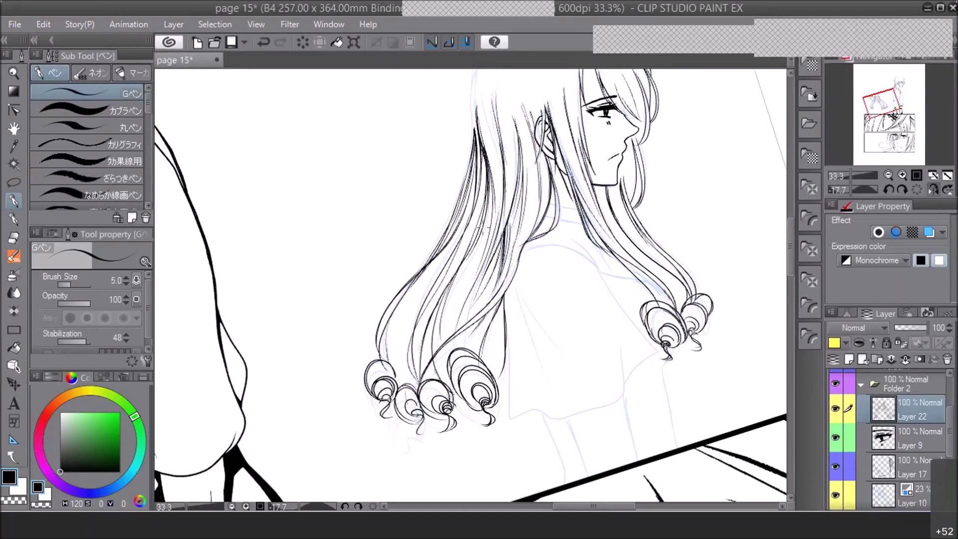
left_click(932, 190)
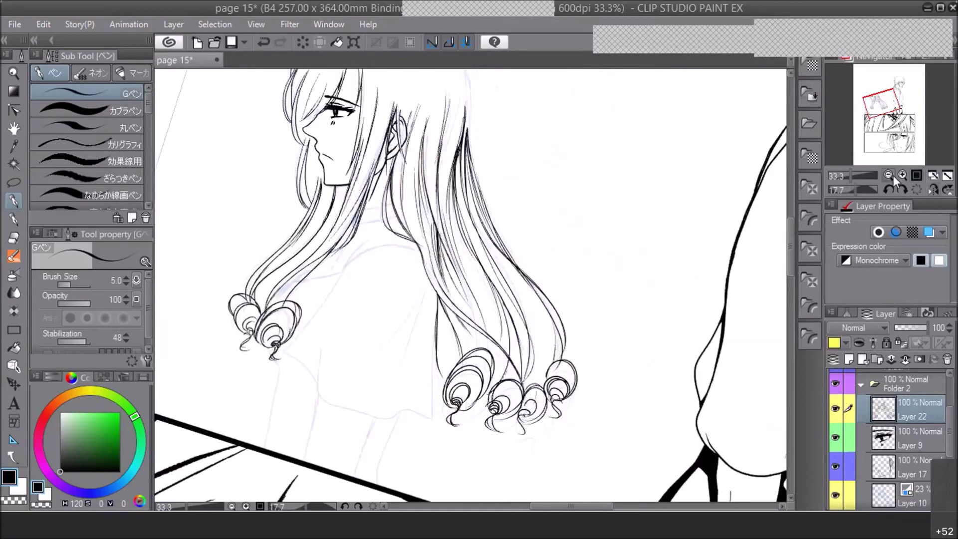
left_click(888, 175)
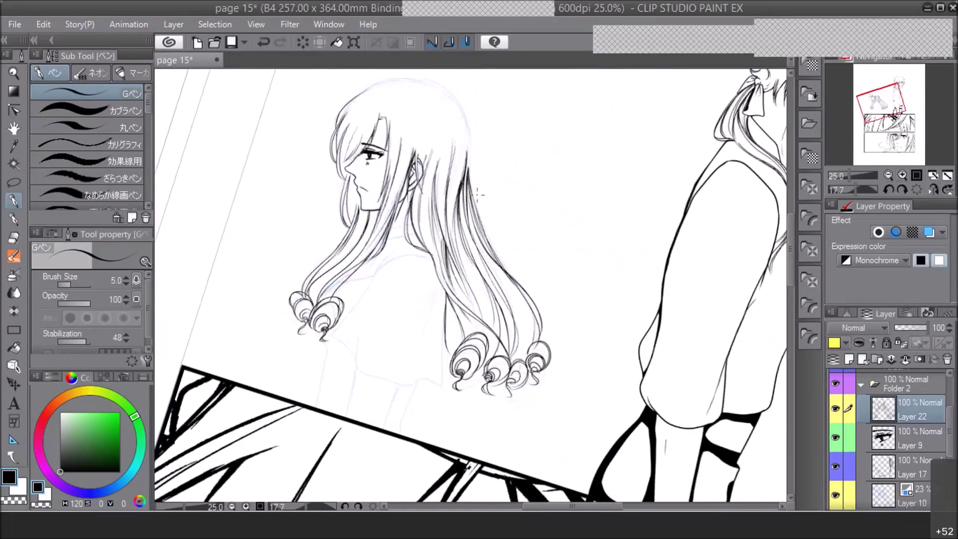
left_click(241, 46)
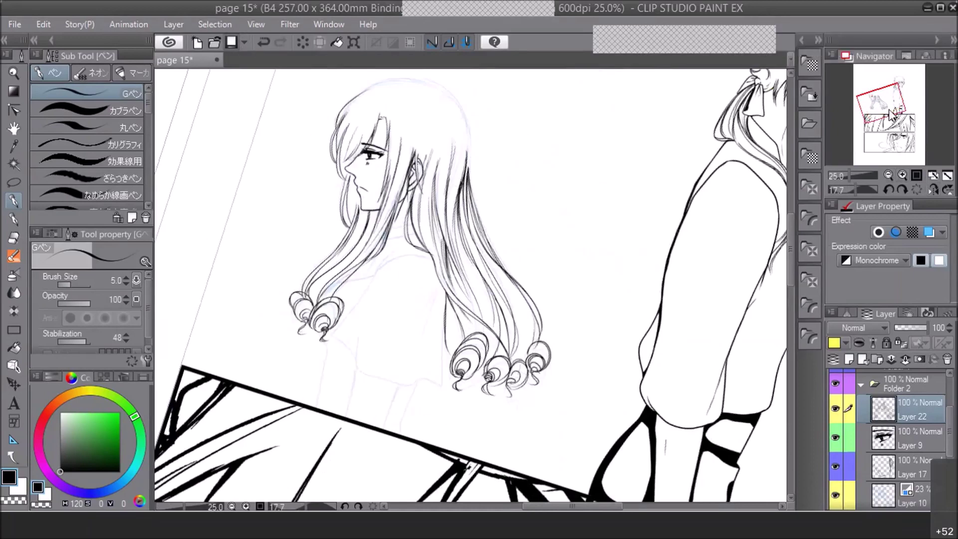
Ink the outline of the back of the head from the bunched strands up towards the crown
left_click_drag(892, 115, 886, 107)
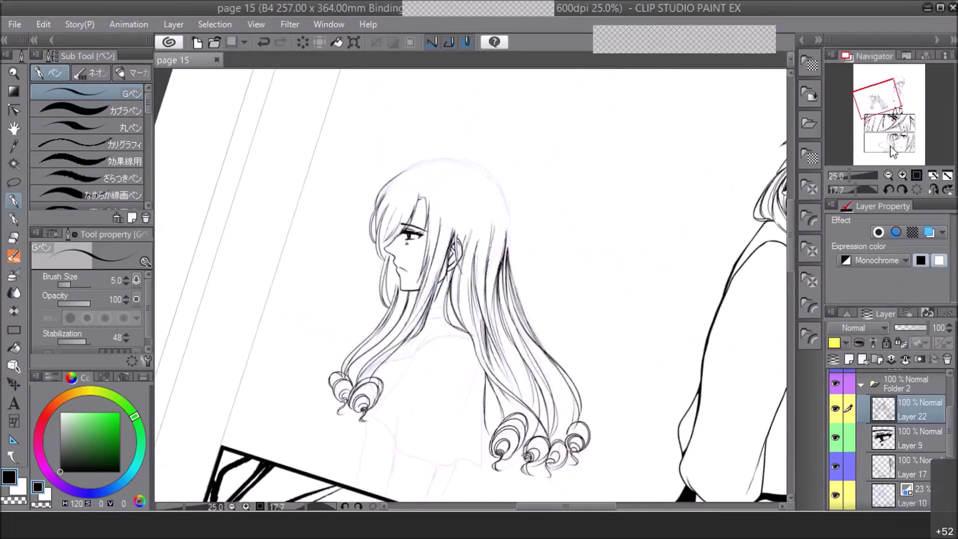
left_click(930, 189)
left_click(903, 175)
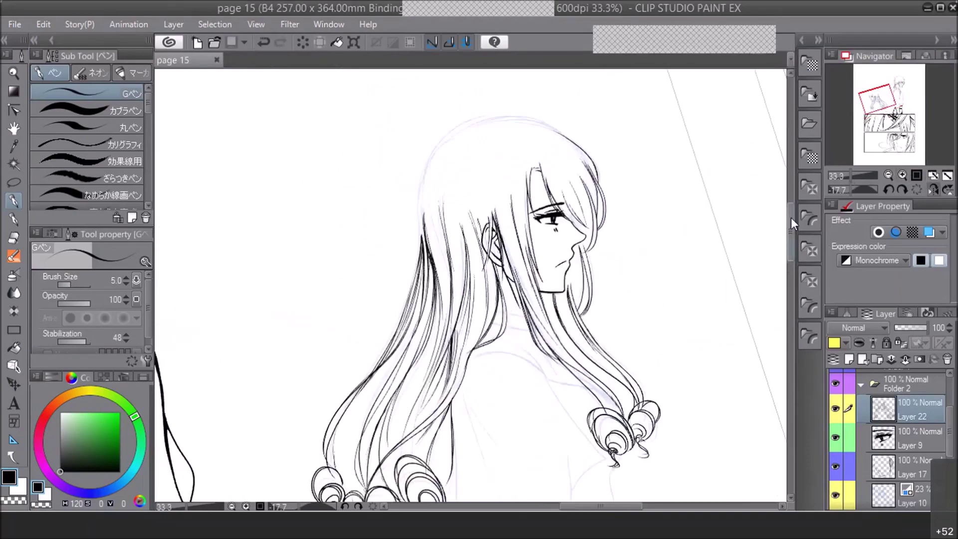
left_click(902, 174)
left_click_drag(791, 219, 791, 212)
left_click_drag(393, 341, 397, 244)
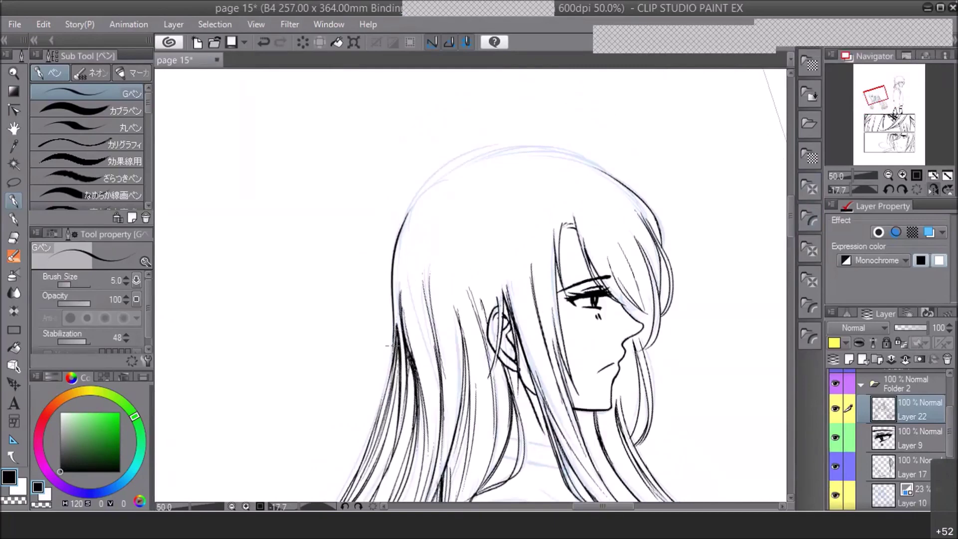
mouse_move(399, 230)
left_mouse_down()
mouse_move(450, 170)
mouse_move(495, 148)
left_mouse_up()
Complete the outline over the crown to meet the fringe and save the page
left_click(890, 189)
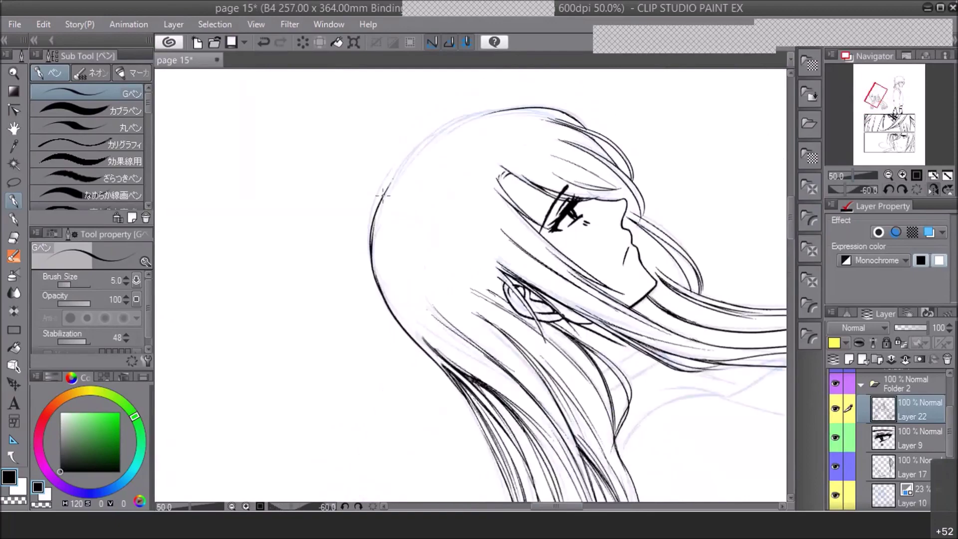
left_click_drag(426, 136, 507, 109)
left_click(931, 188)
left_click(887, 175)
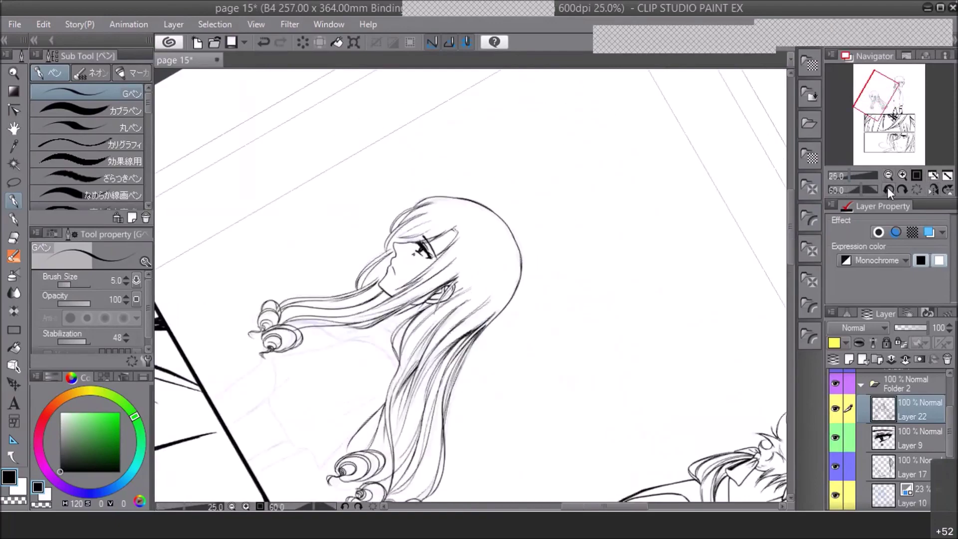
left_click(887, 189)
left_click(889, 191)
left_click(889, 191)
left_click_drag(880, 99, 882, 105)
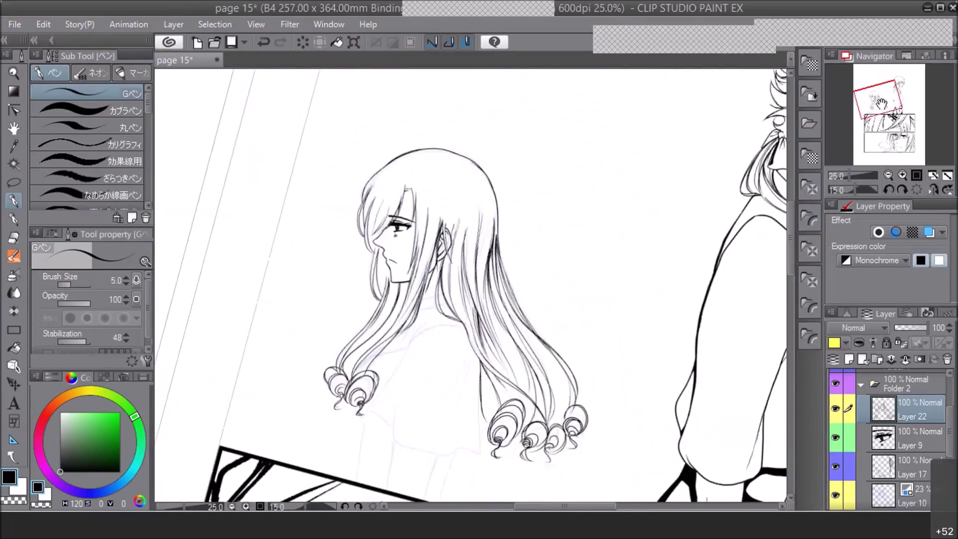
key("ctrl+s")
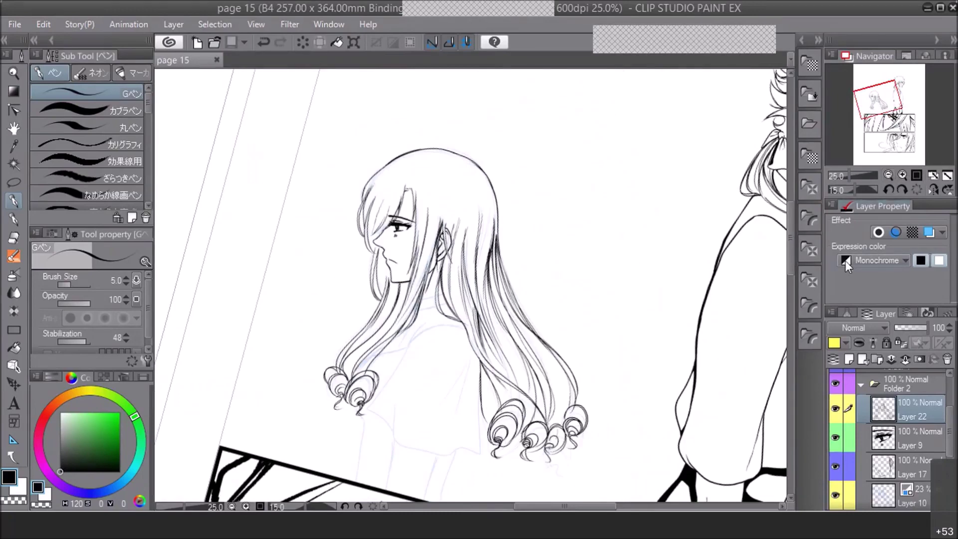
On Layer 17, ink the two collar lines across the neck and erase their ends overlapping the hair
left_click_drag(878, 99, 871, 105)
left_click(902, 175)
left_click(902, 175)
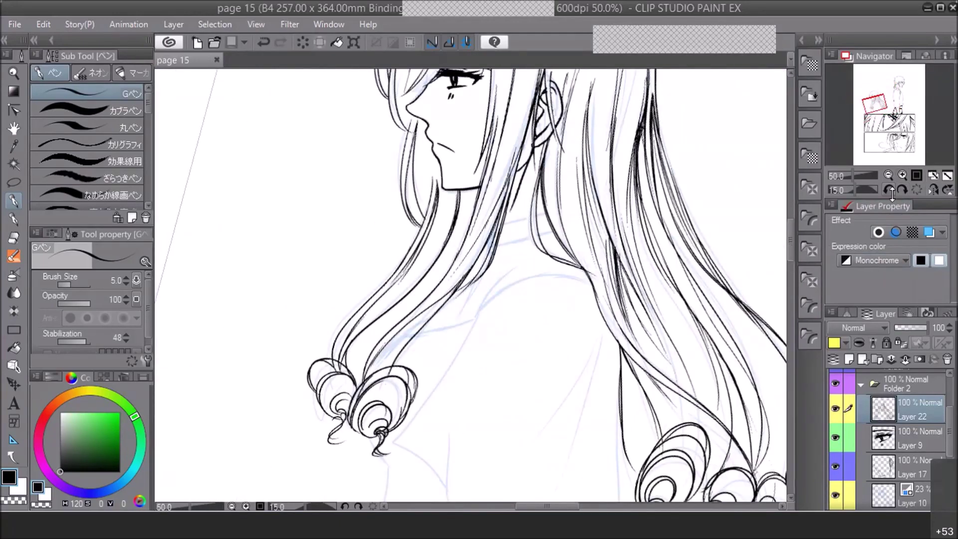
left_click(916, 189)
left_click(907, 466)
left_click_drag(482, 216, 530, 191)
left_click_drag(481, 235, 544, 206)
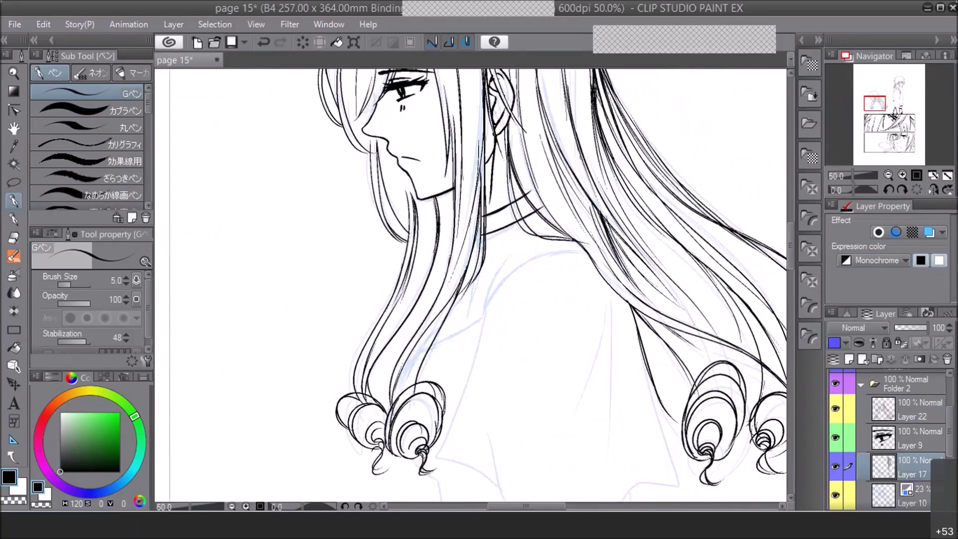
left_click(17, 234)
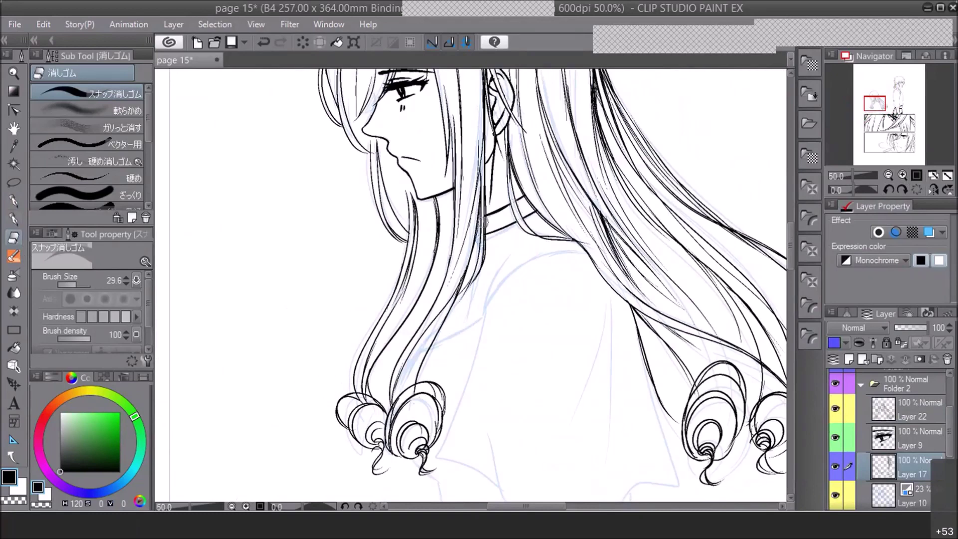
With the G-pen on Layer 17, ink the cape's shoulder curve and the short chest line running into the front hair
left_click(888, 175)
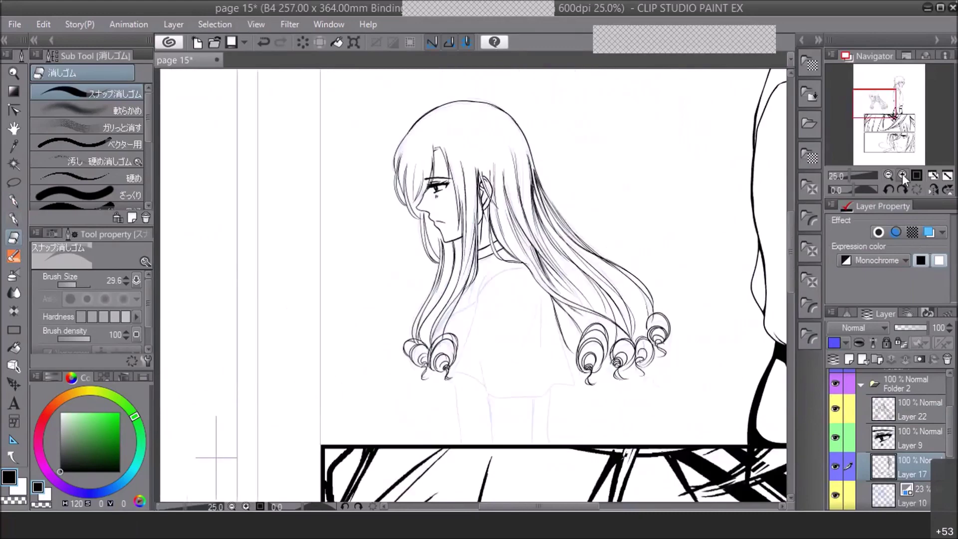
left_click(902, 174)
left_click(14, 218)
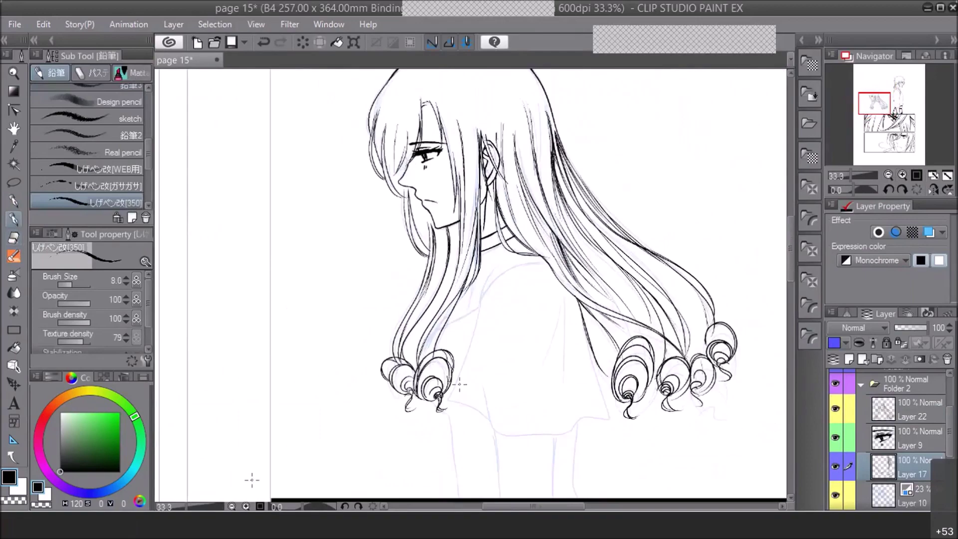
key("p")
left_click(902, 175)
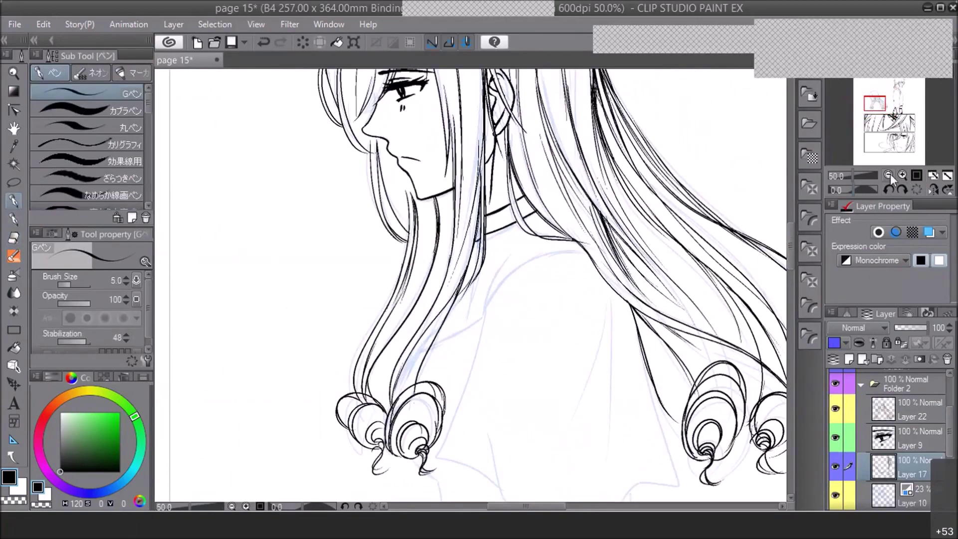
left_click(888, 174)
left_click(888, 175)
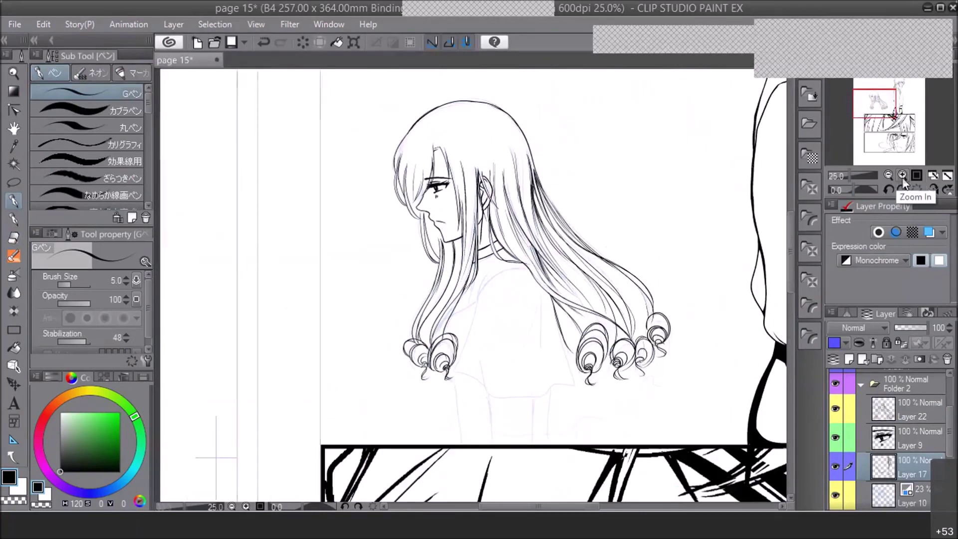
left_click(901, 175)
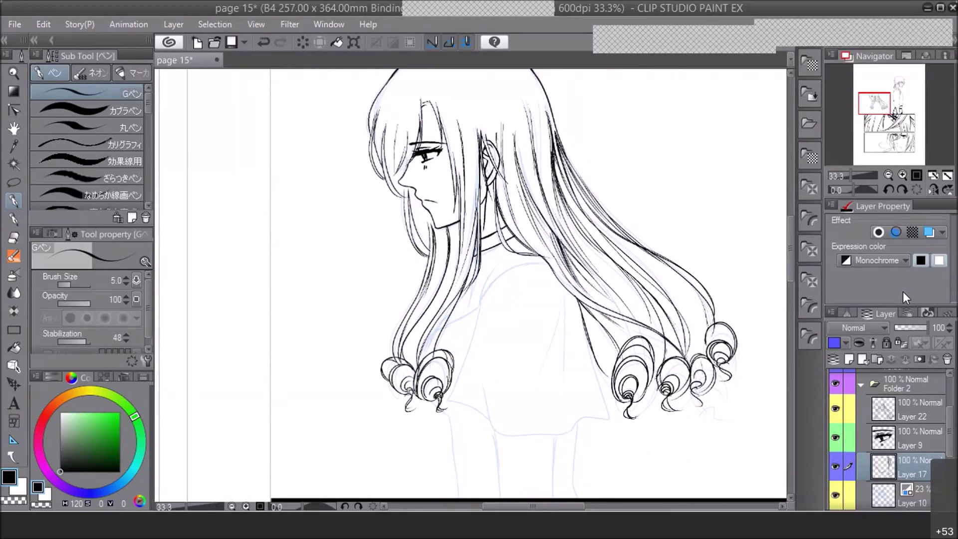
left_click_drag(640, 288, 610, 246)
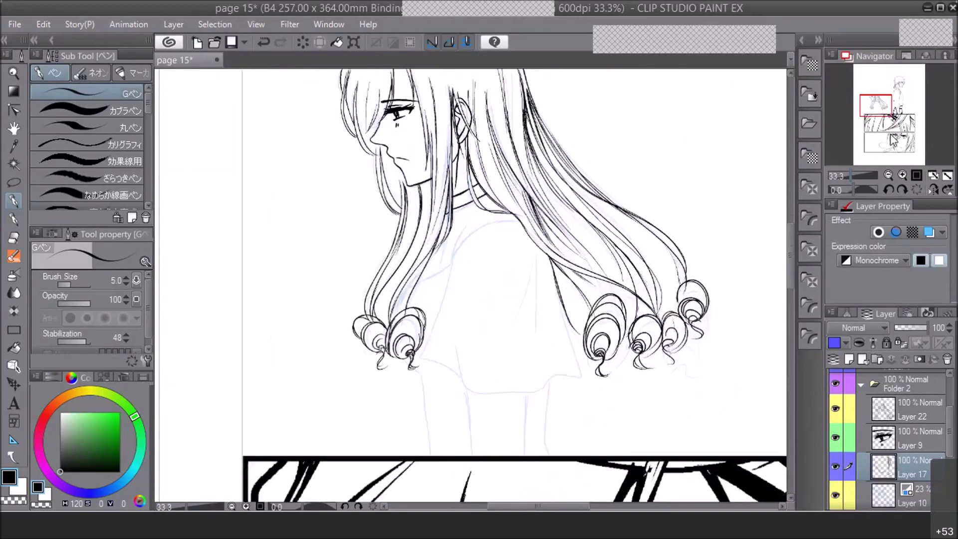
key("ctrl+plus")
left_click_drag(440, 247, 466, 188)
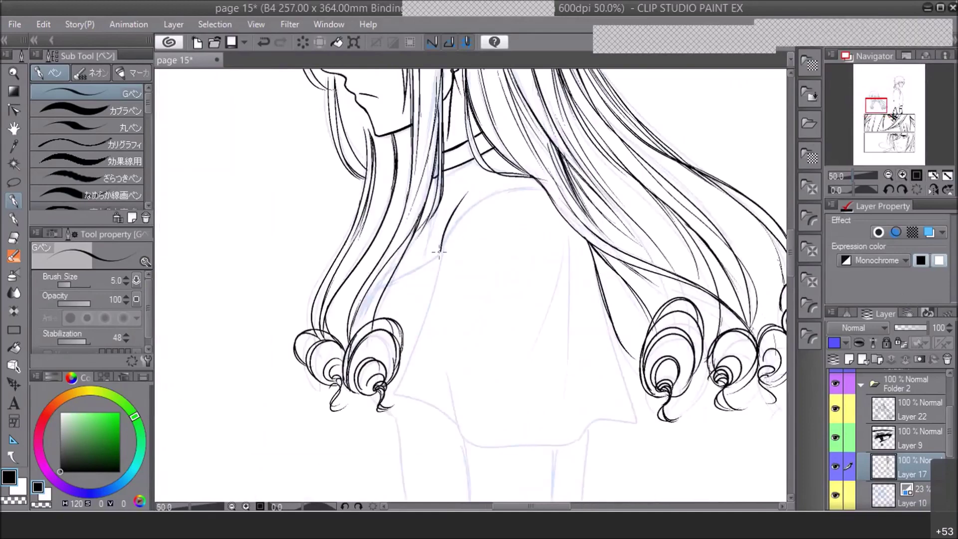
mouse_move(440, 249)
left_mouse_down()
mouse_move(495, 192)
mouse_move(538, 192)
left_mouse_up()
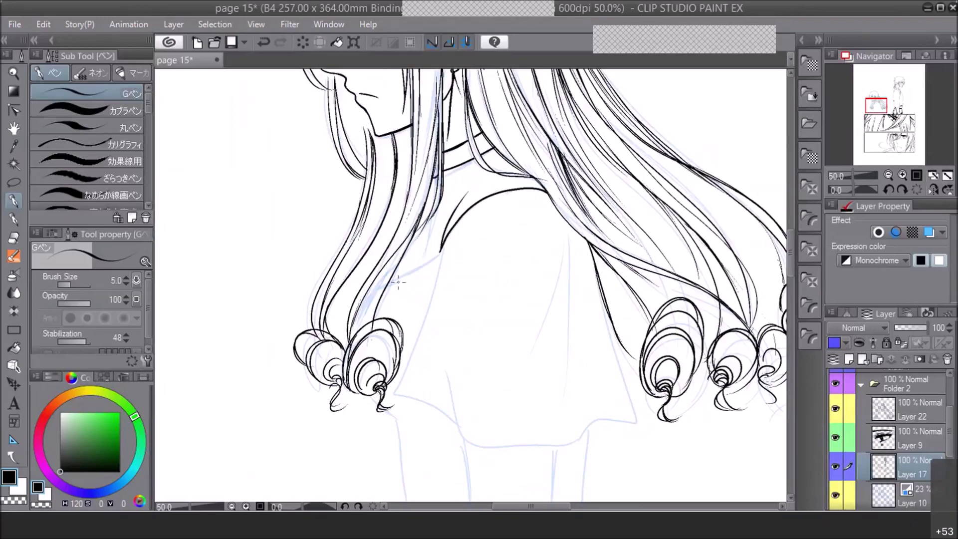
left_click_drag(387, 282, 439, 250)
Ink the cape's front edge, its inner fold lines and the wavy hem over the sketch
left_click(888, 175)
left_click(888, 175)
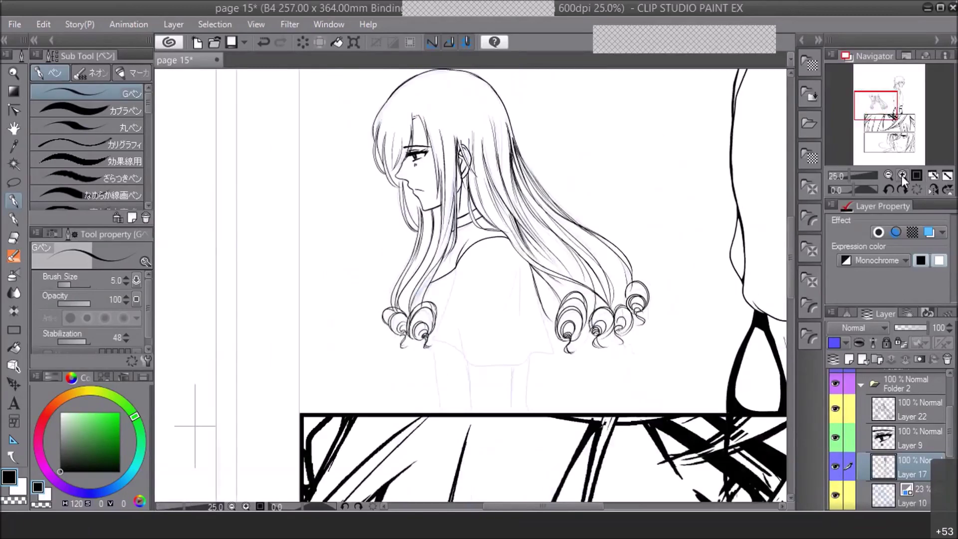
left_click(902, 175)
mouse_move(452, 260)
left_mouse_down()
mouse_move(431, 329)
mouse_move(450, 370)
mouse_move(470, 376)
left_mouse_up()
mouse_move(453, 344)
left_mouse_down()
mouse_move(461, 384)
mouse_move(531, 390)
left_mouse_up()
left_click_drag(533, 256, 511, 345)
mouse_move(535, 251)
left_mouse_down()
mouse_move(514, 339)
mouse_move(532, 375)
left_mouse_up()
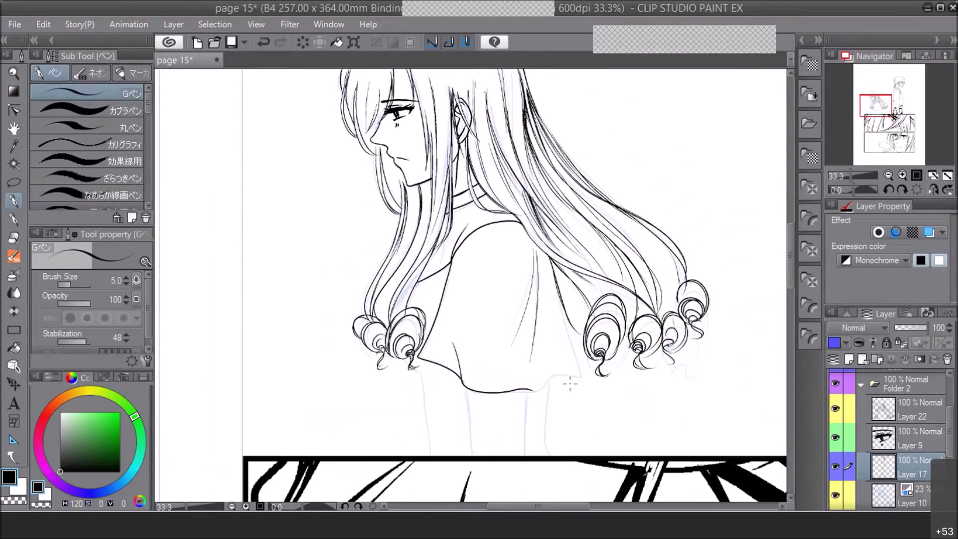
left_click_drag(529, 389, 584, 374)
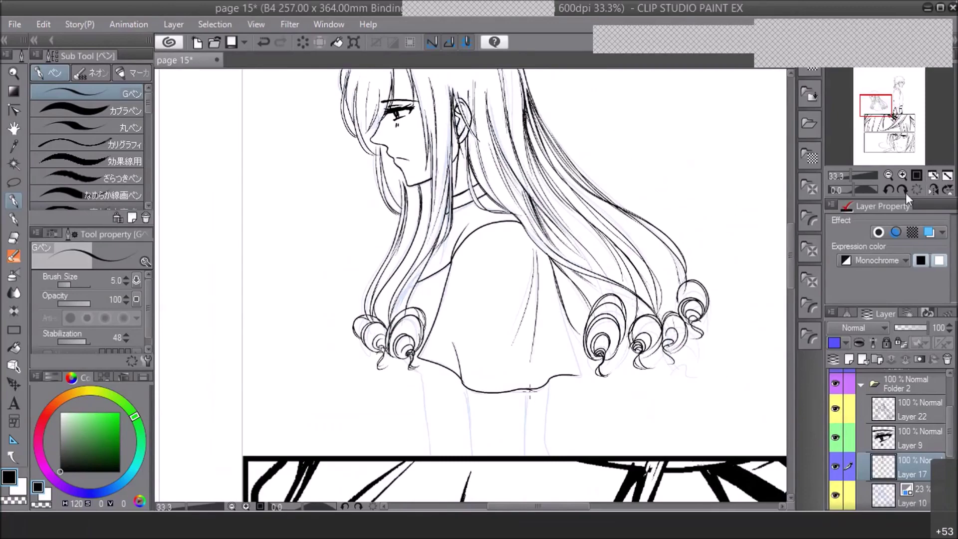
Touch up the hem with the eraser and ink the cape's back edge down to the hem's rear corner with the G-pen
left_click(901, 175)
left_click(876, 112)
left_click(902, 175)
left_click(14, 238)
left_click_drag(572, 245, 545, 244)
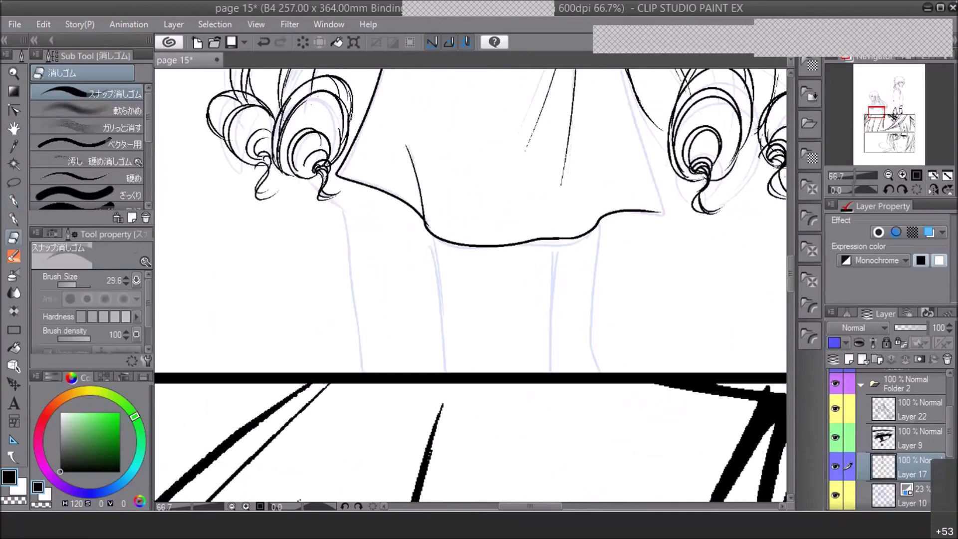
left_click(15, 200)
left_click_drag(879, 111, 878, 106)
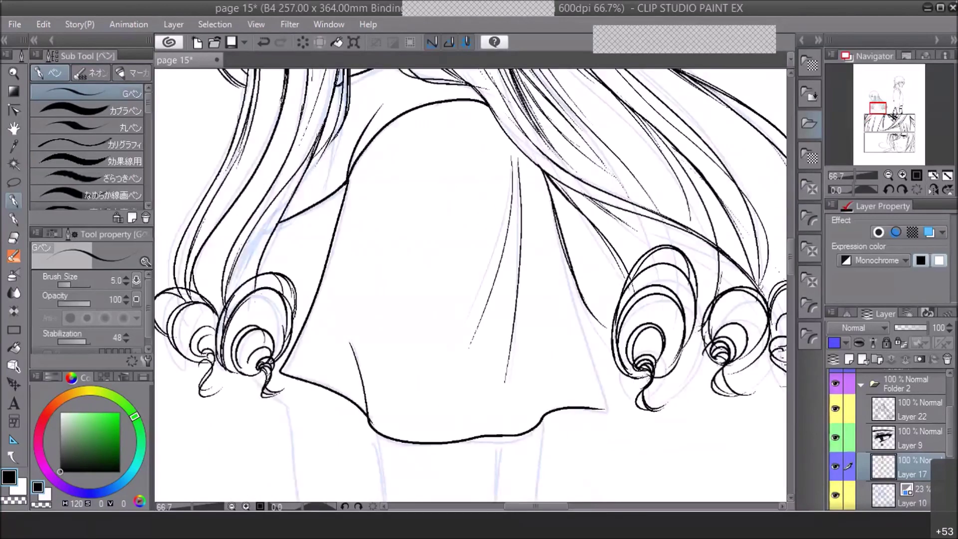
left_click_drag(551, 205, 610, 408)
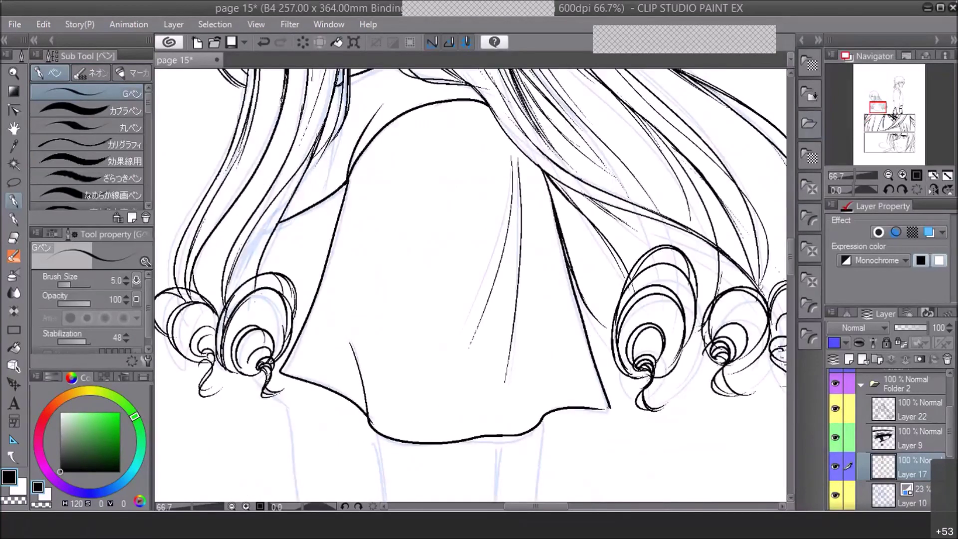
Ink the four body lines beneath the cape, running from the hem and front curl down to the panel border
left_click(887, 175)
left_click(889, 175)
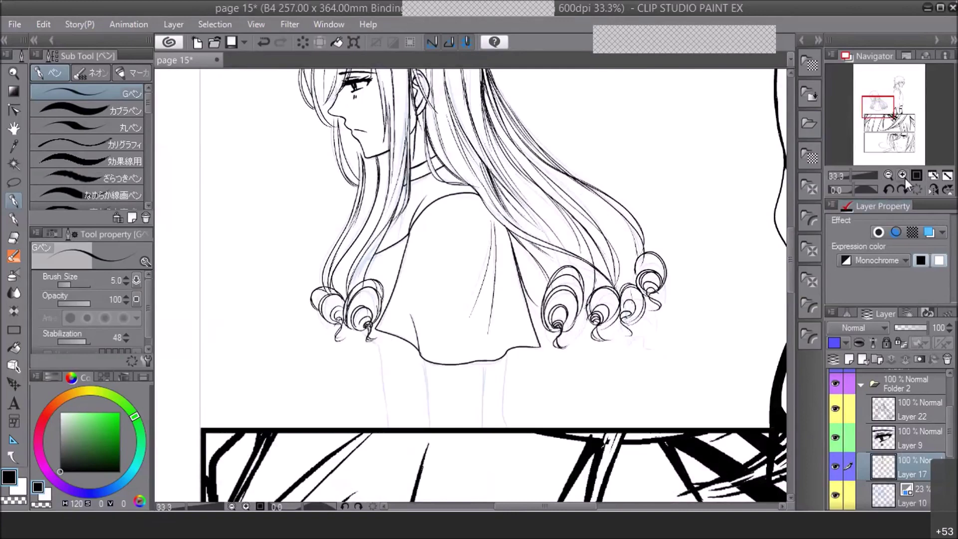
left_click(903, 176)
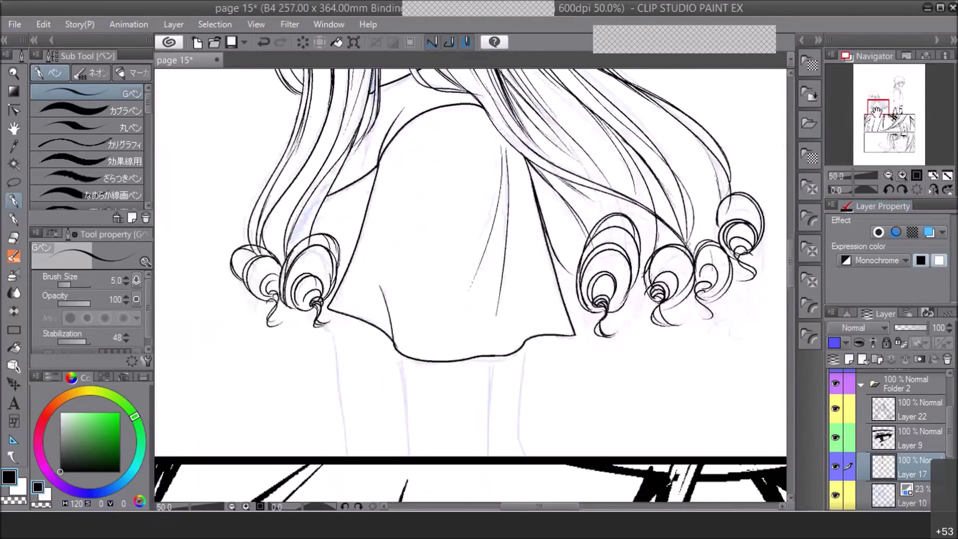
left_click_drag(876, 110, 876, 111)
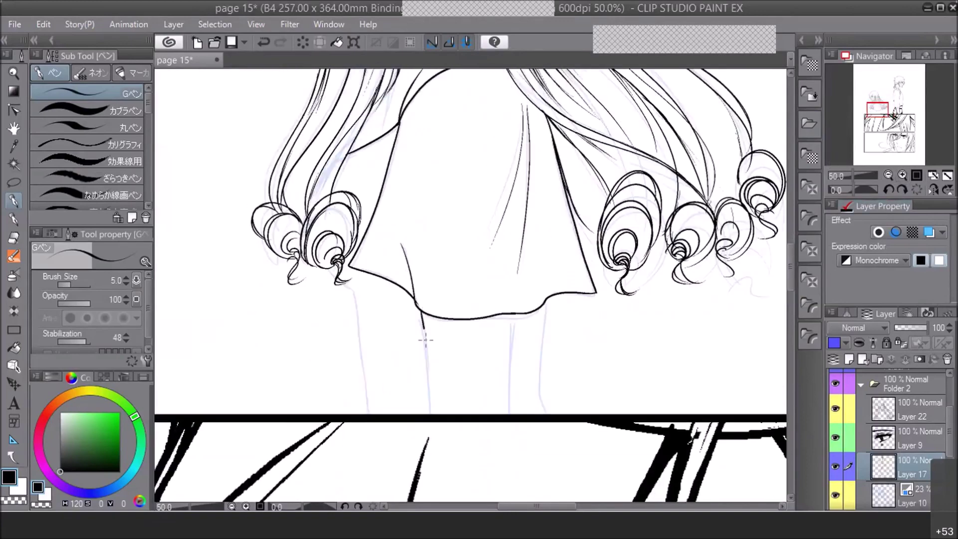
left_click_drag(425, 340, 432, 412)
left_click_drag(513, 313, 508, 413)
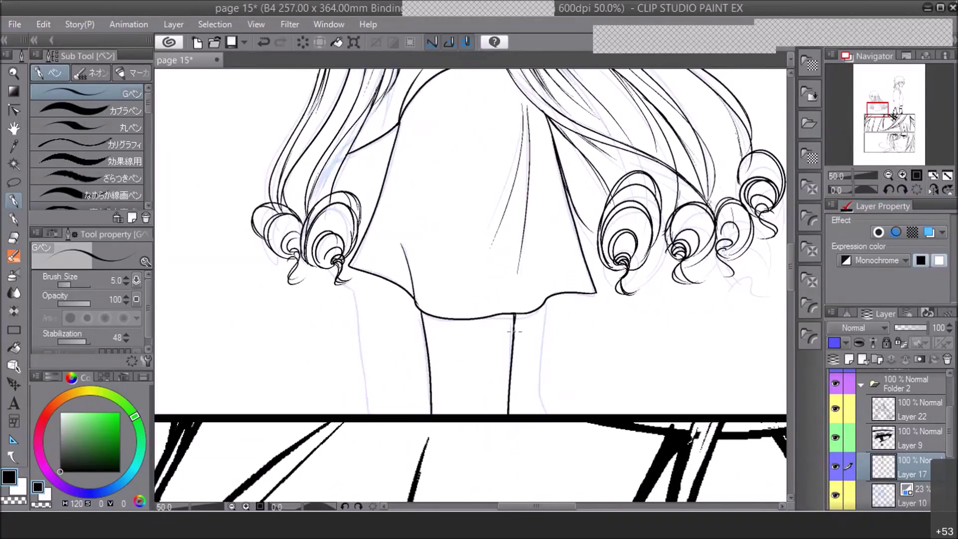
mouse_move(328, 261)
left_mouse_down()
mouse_move(355, 300)
mouse_move(368, 414)
left_mouse_up()
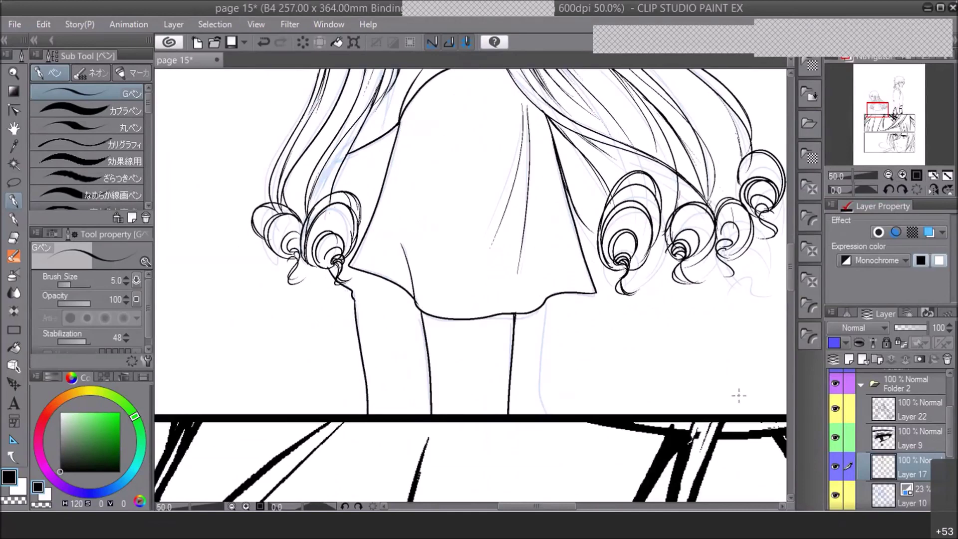
mouse_move(546, 297)
left_mouse_down()
mouse_move(539, 365)
mouse_move(545, 410)
left_mouse_up()
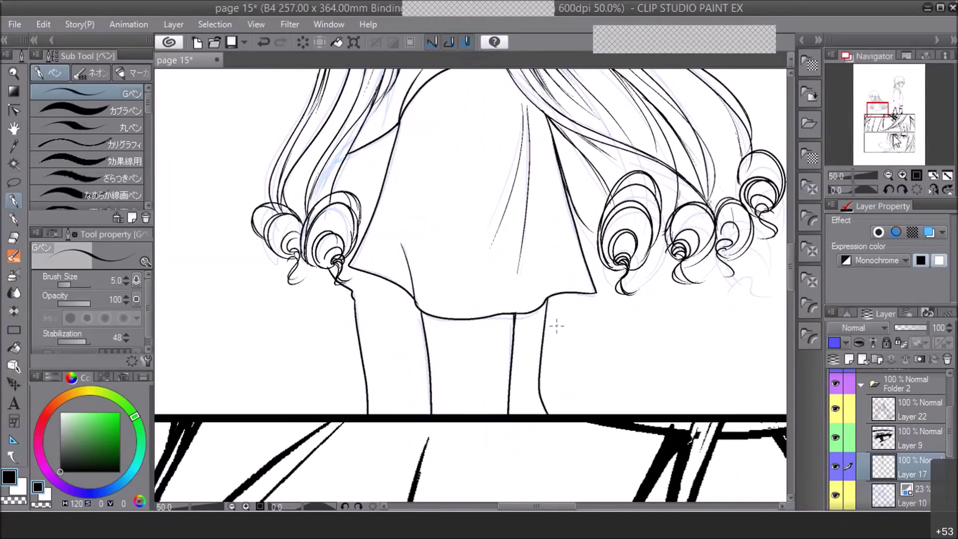
Check the whole inked figure and save the page
scroll(556, 326, "up", 5)
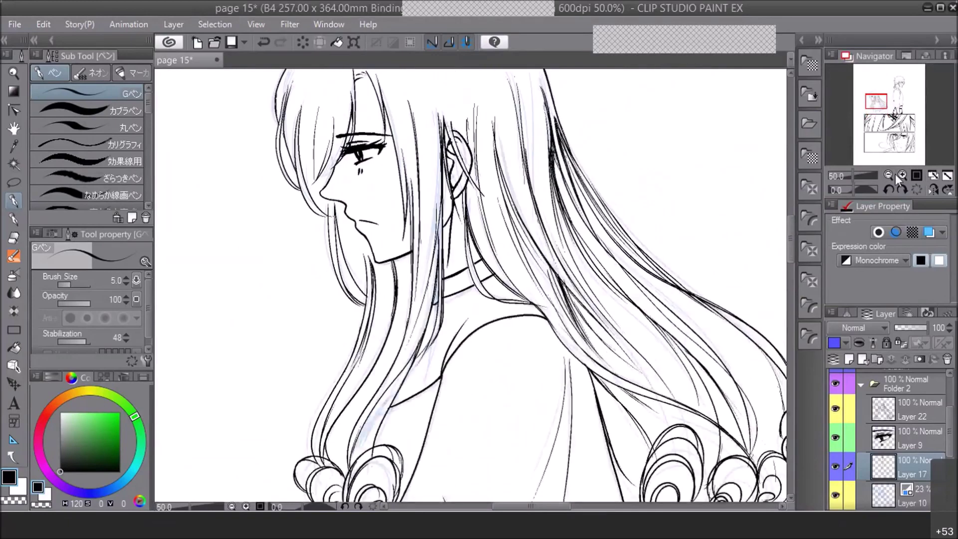
left_click(888, 174)
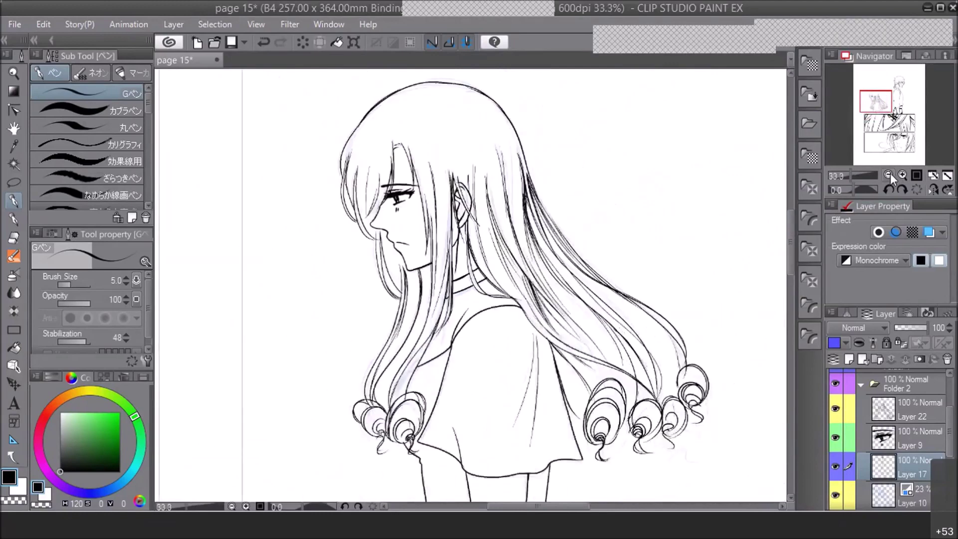
left_click(885, 114)
left_click_drag(885, 114, 878, 104)
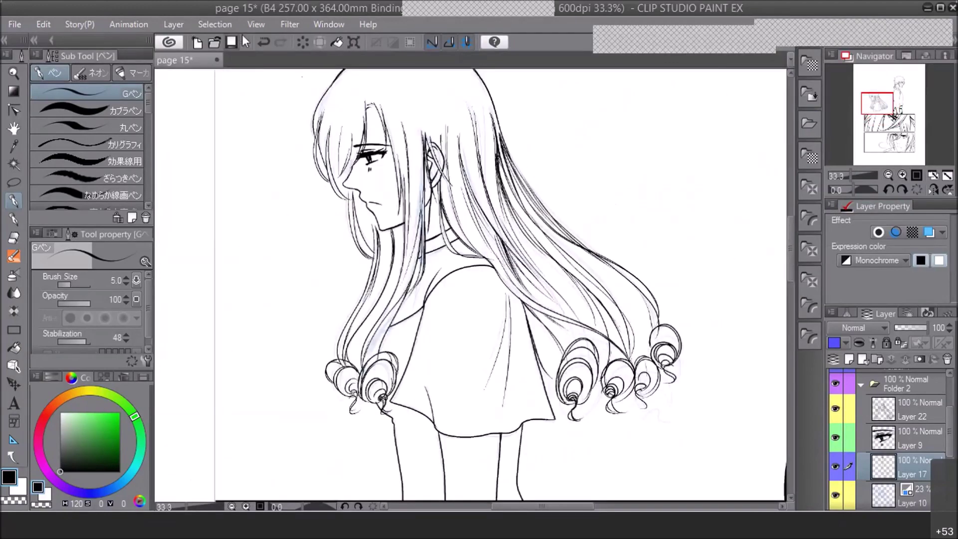
left_click(243, 38)
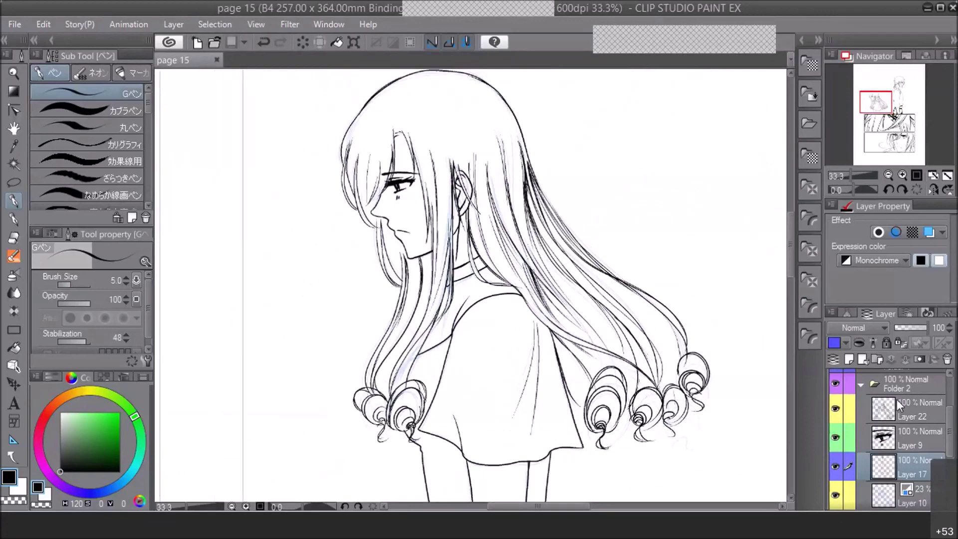
On Layer 9, erase the part of the eyebrow's front end that overlaps the fringe, using the transparent colour
left_click(896, 401)
left_click(902, 174)
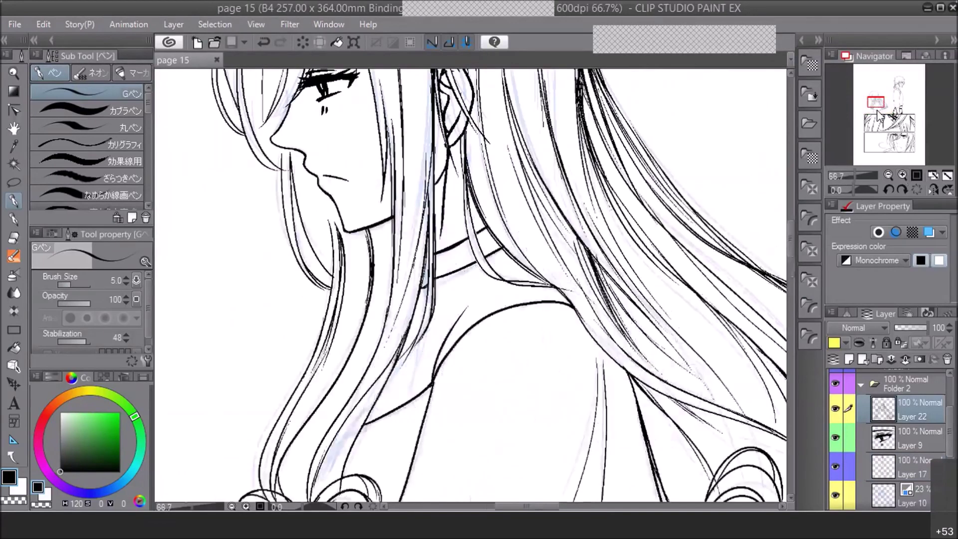
left_click(901, 174)
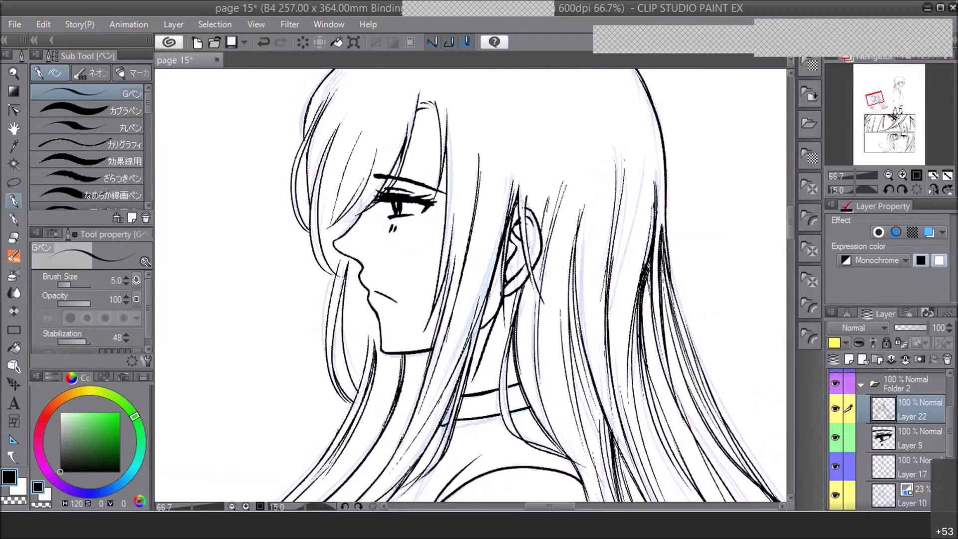
left_click(907, 437)
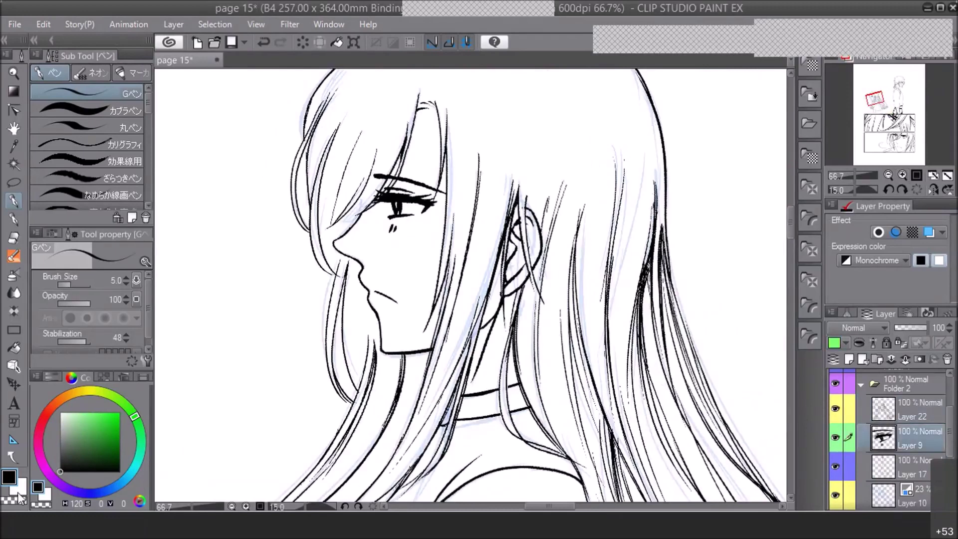
key("c")
left_click_drag(379, 171, 381, 183)
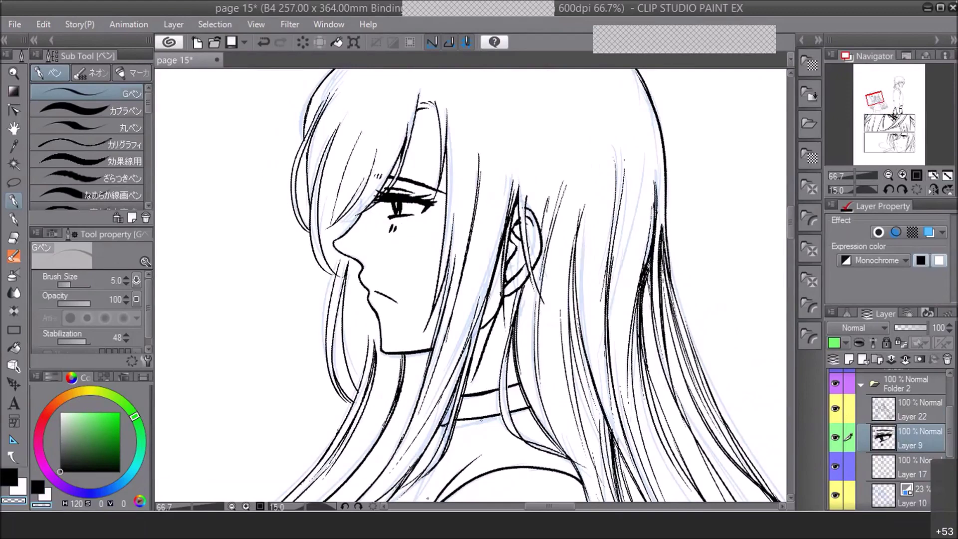
Make Layer 22 the active layer again and save the page
left_click(891, 156)
left_click(887, 174)
left_click_drag(891, 155, 878, 102)
left_click(888, 174)
left_click(888, 174)
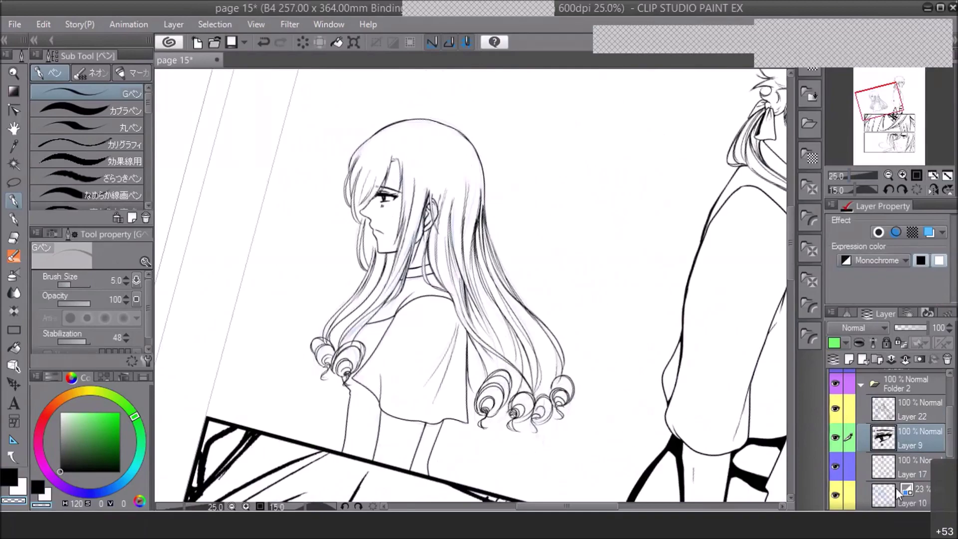
left_click(902, 175)
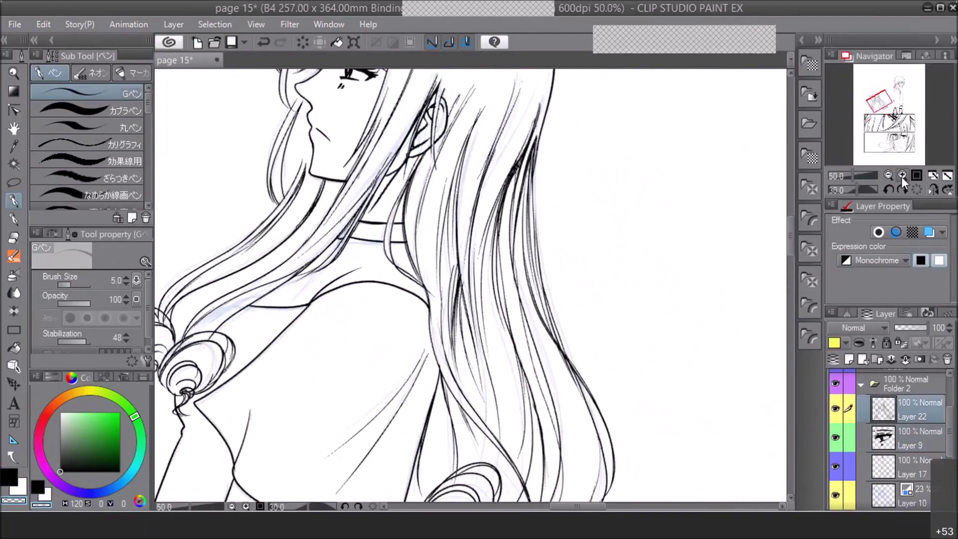
left_click(902, 175)
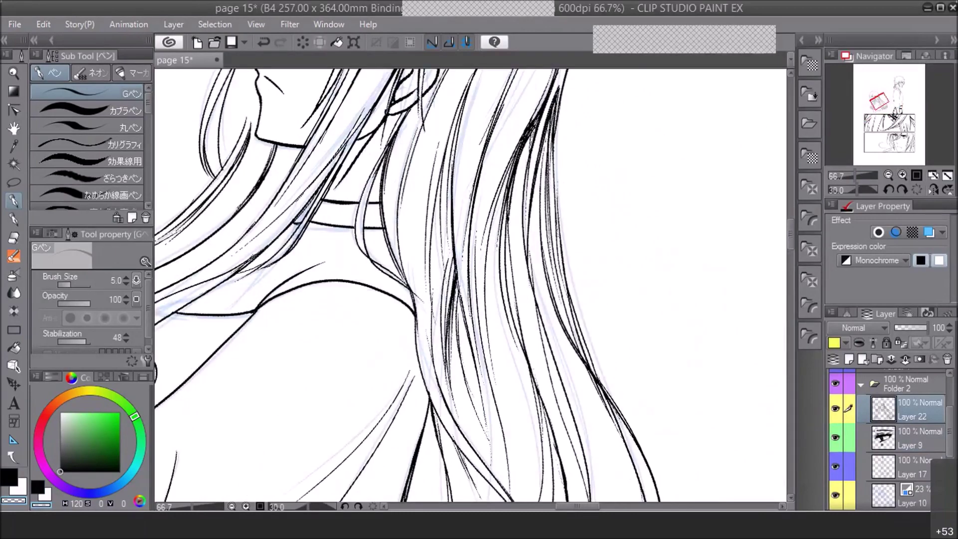
left_click(888, 175)
left_click(888, 189)
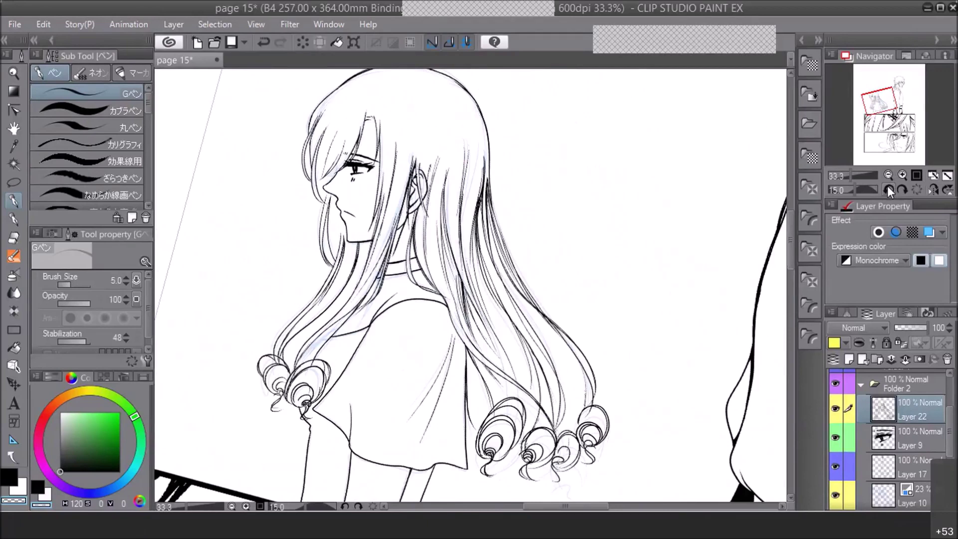
left_click(231, 41)
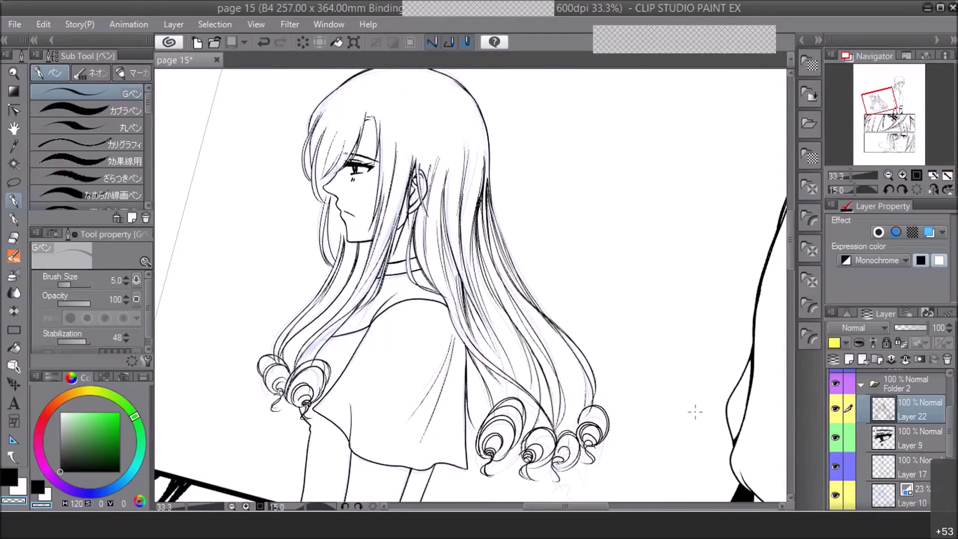
On Layer 22, erase the line overlap at the top of the small front curl, using the transparent colour
left_click(902, 174)
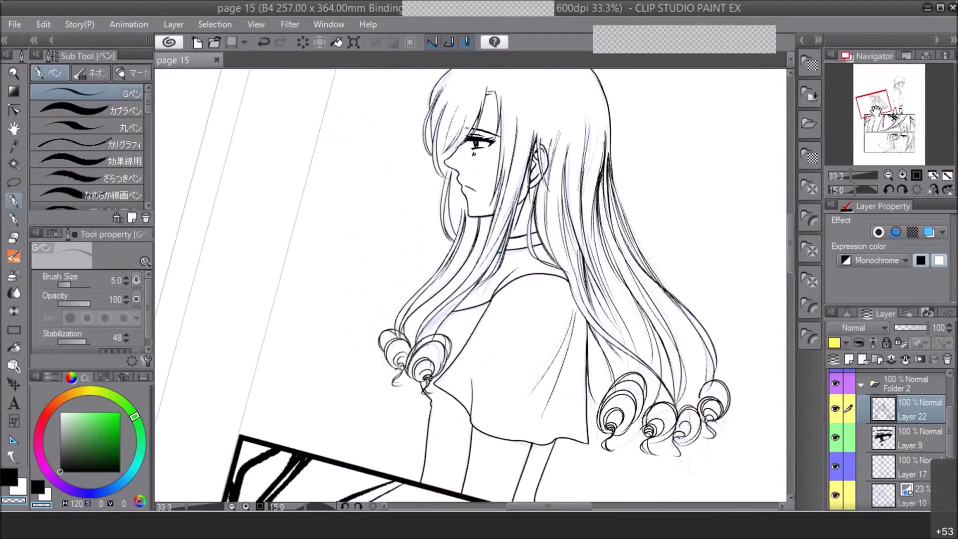
left_click(902, 175)
left_click(901, 174)
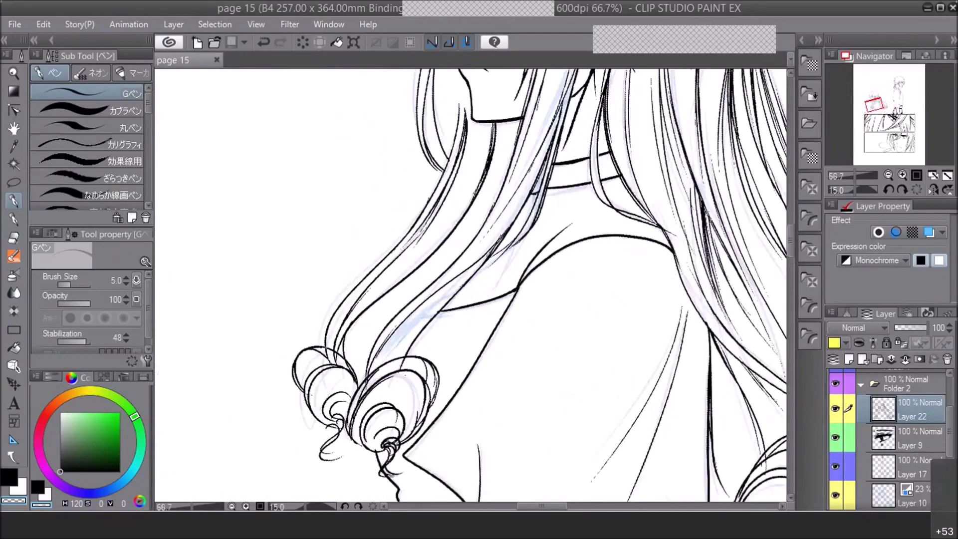
left_click_drag(327, 354, 341, 360)
key("ctrl+z")
key("ctrl+y")
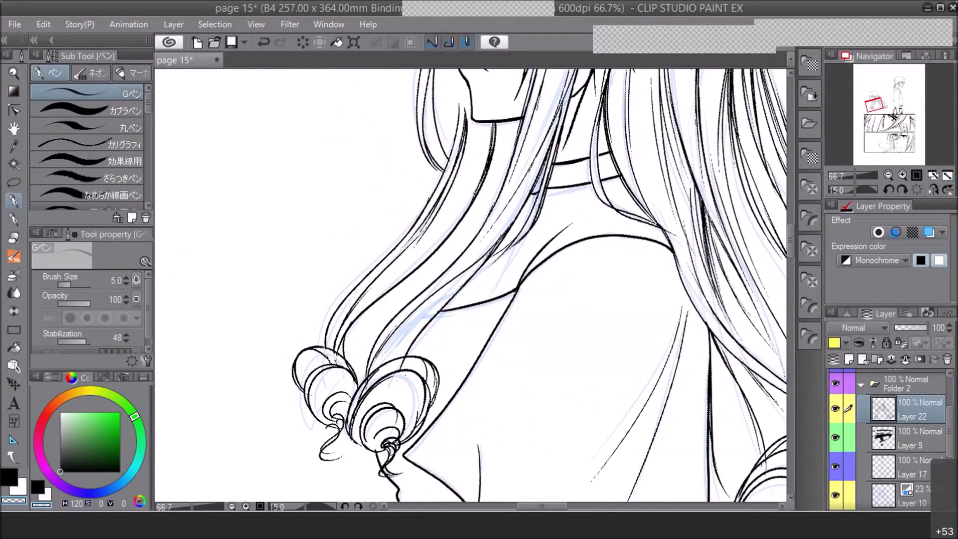
left_click_drag(324, 355, 332, 360)
key("ctrl+z")
key("c")
Check the figure in mirrored view and again unmirrored as a whole, and save the page
key("h")
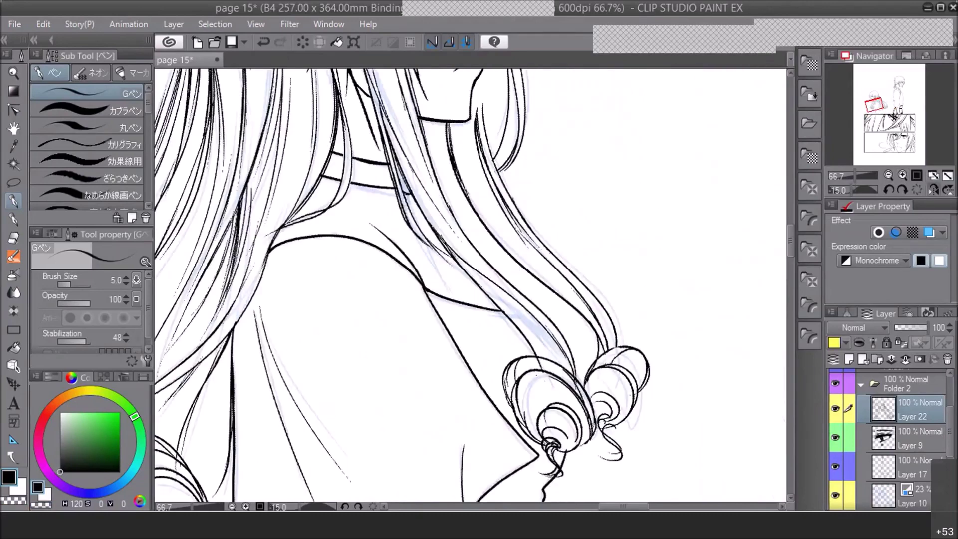
left_click(932, 189)
left_click(888, 175)
left_click(888, 175)
left_click(888, 176)
left_click(876, 101)
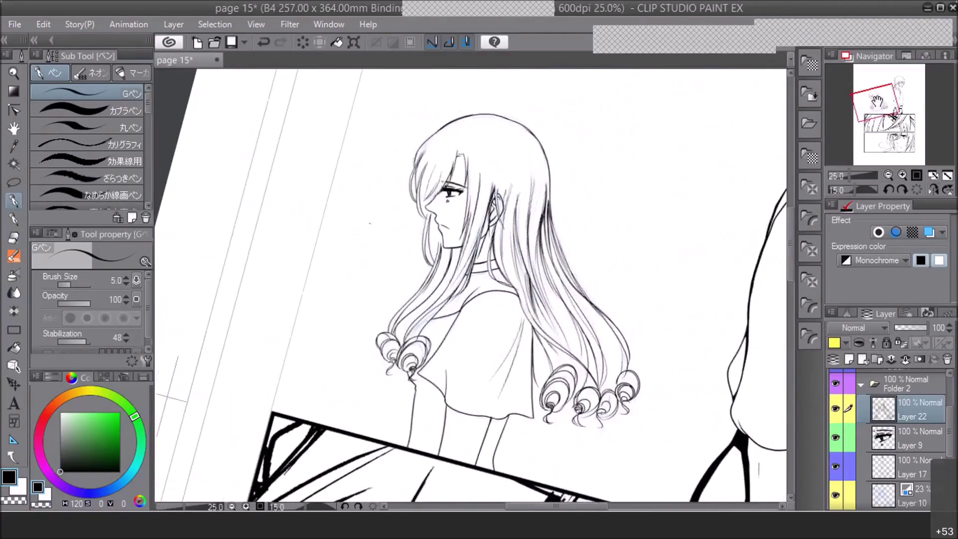
left_click_drag(877, 101, 876, 100)
key("ctrl+s")
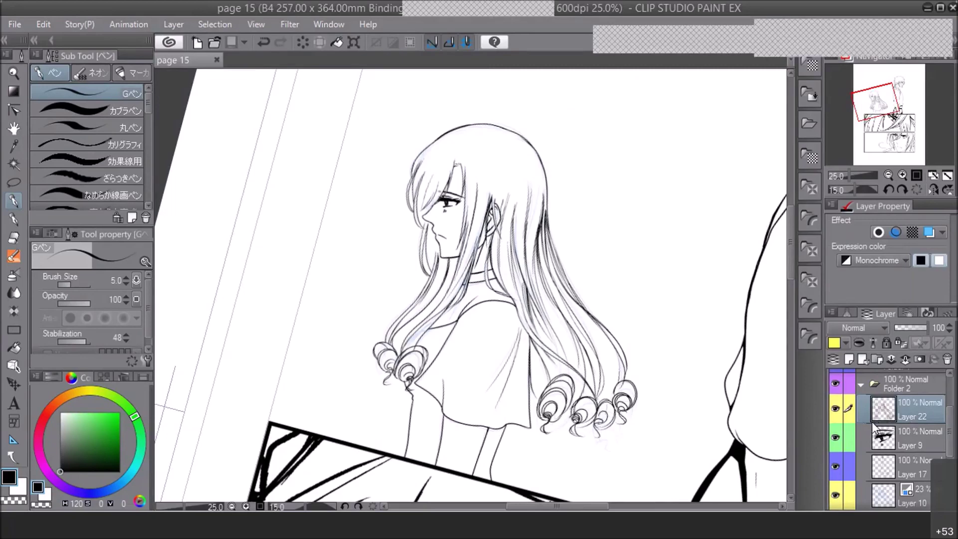
Hide the blue sketch on Layer 10 so only the inked lines show
left_click_drag(881, 105, 885, 105)
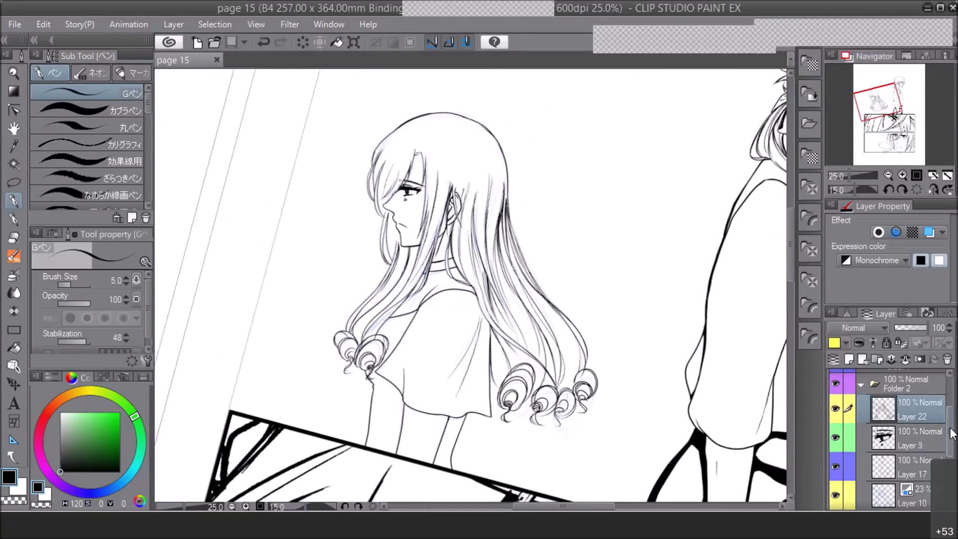
scroll(851, 470, "down", 1)
left_click(836, 486)
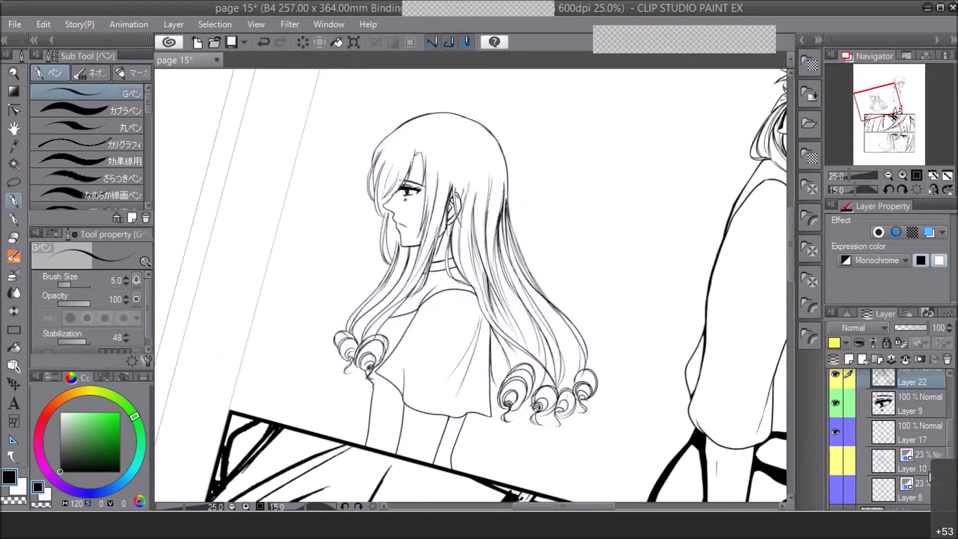
On Layer 17, fill the front section of the neck choker with solid black using the filled polyline shape
left_click(891, 185)
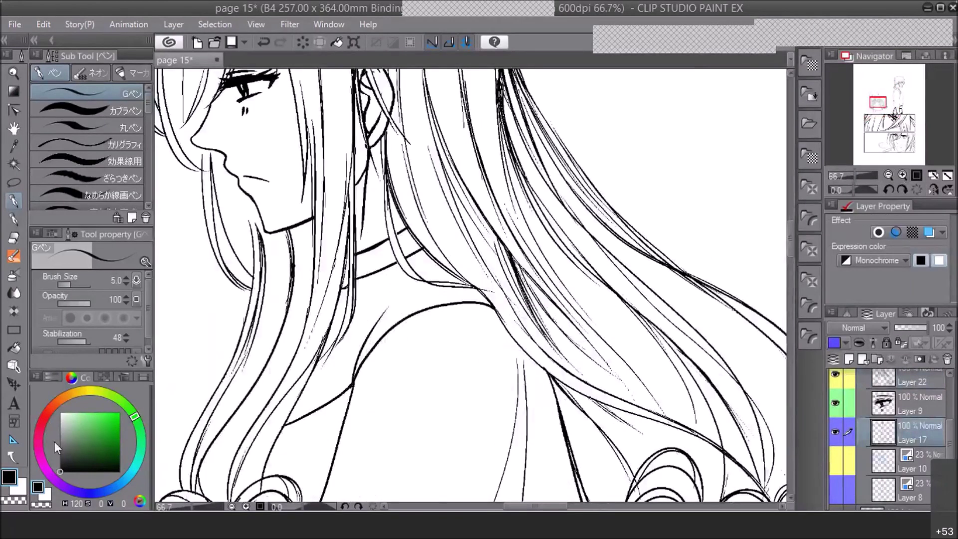
left_click(13, 329)
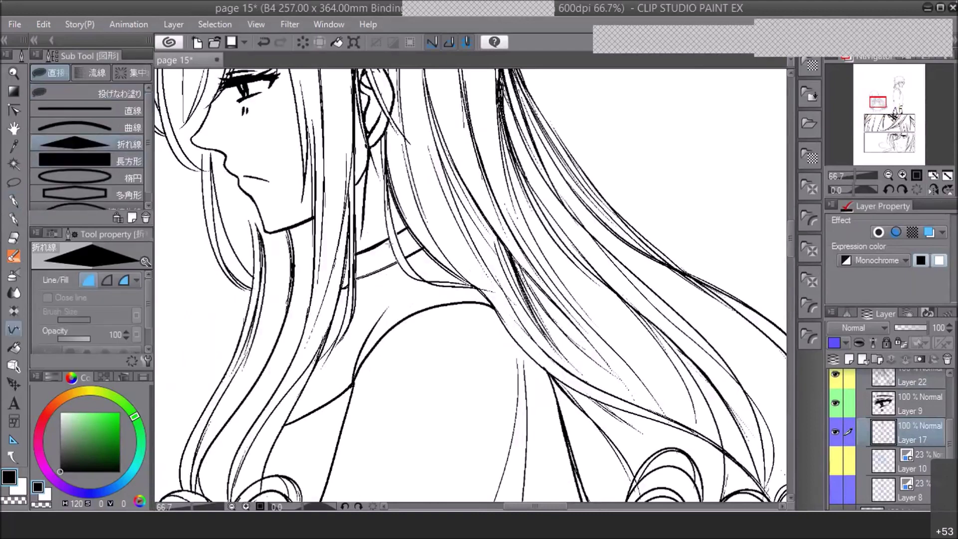
left_click(368, 268)
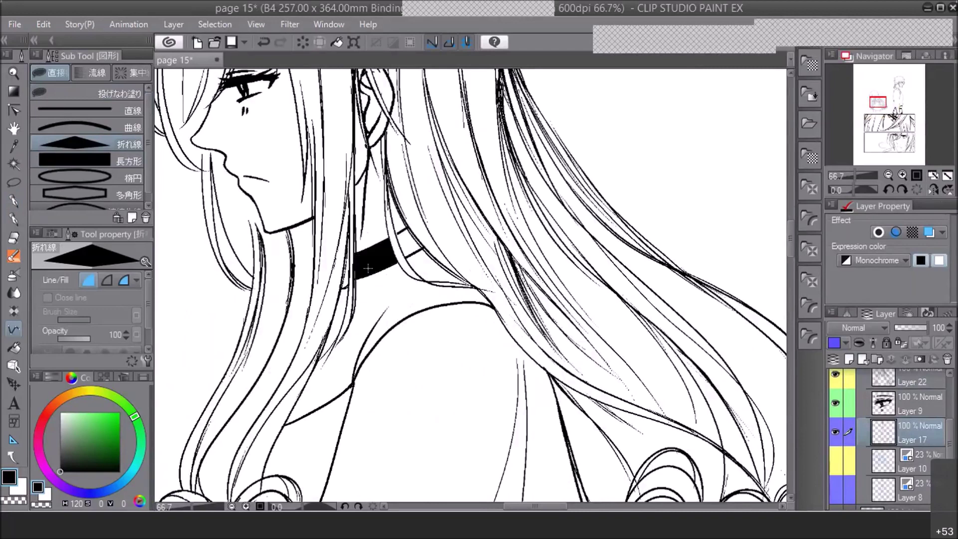
left_click(14, 201)
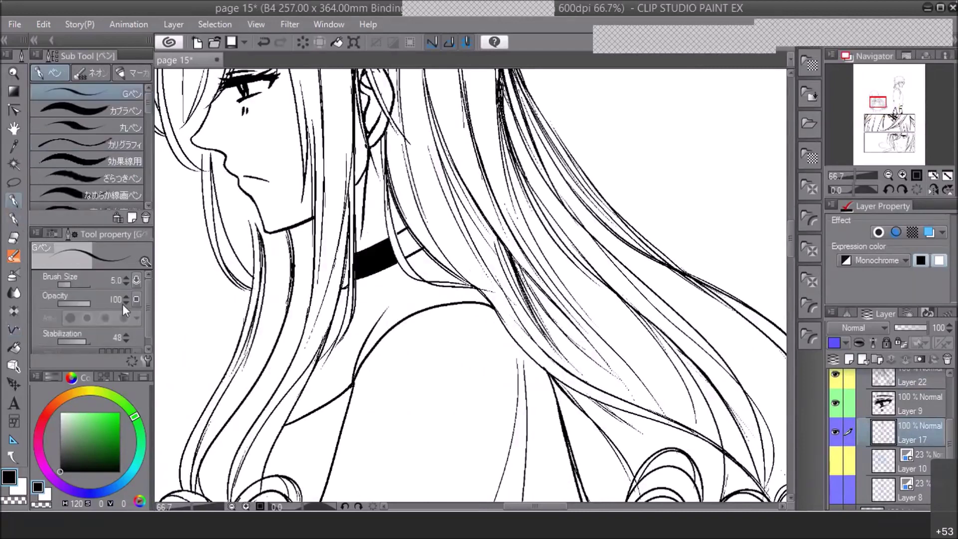
left_click(17, 501)
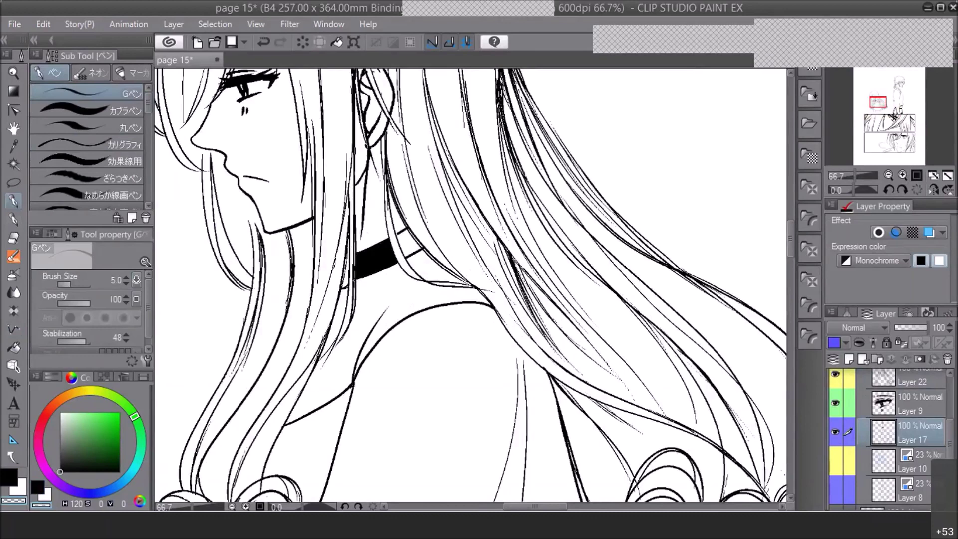
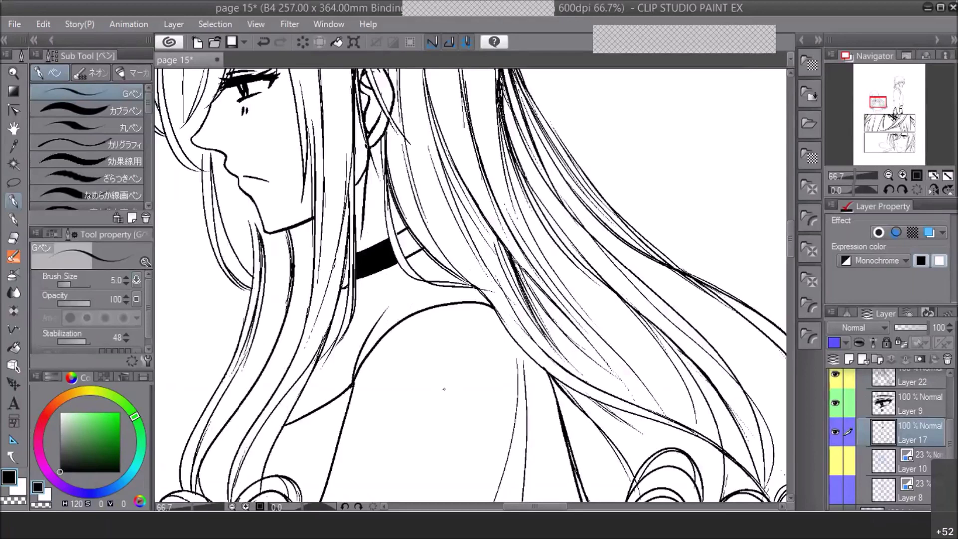
Fill the choker's remaining section behind the hair strand with a black polyline shape and switch back to the G-pen
key("u")
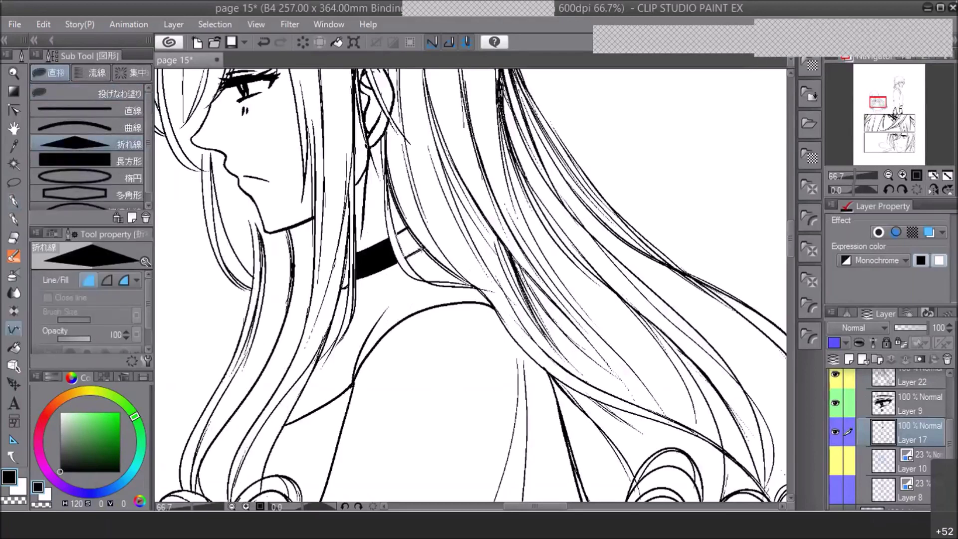
left_click(397, 232)
left_click(407, 227)
left_click(422, 248)
left_click(403, 256)
double_click(398, 232)
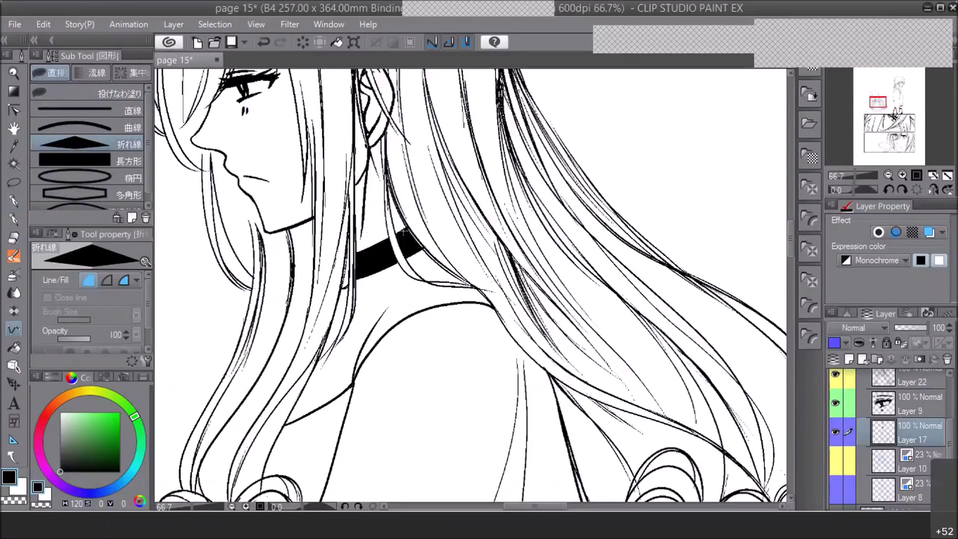
double_click(412, 243)
left_click(17, 220)
left_click(14, 201)
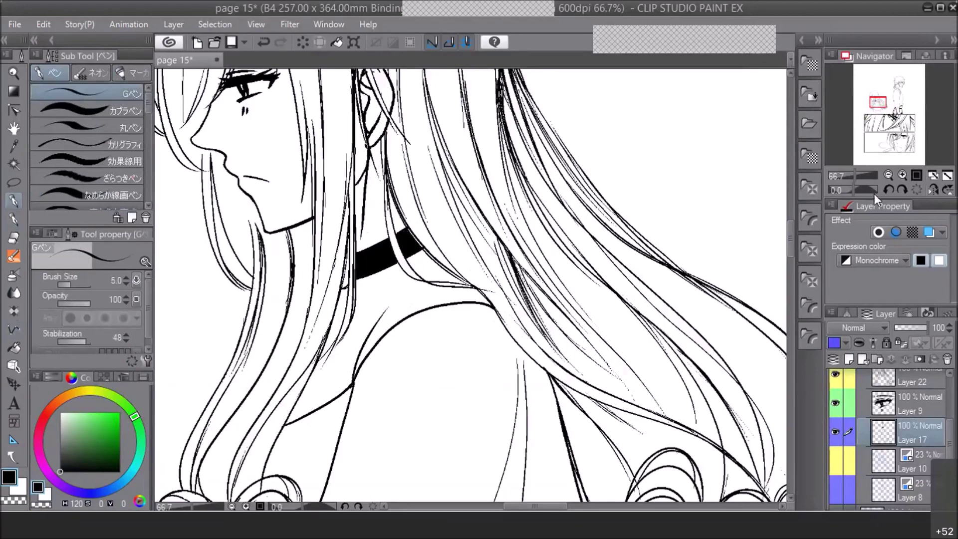
On Layer 22, touch up the hair strands over the ear and along the side lock beside the cheek
left_click(888, 175)
left_click(888, 175)
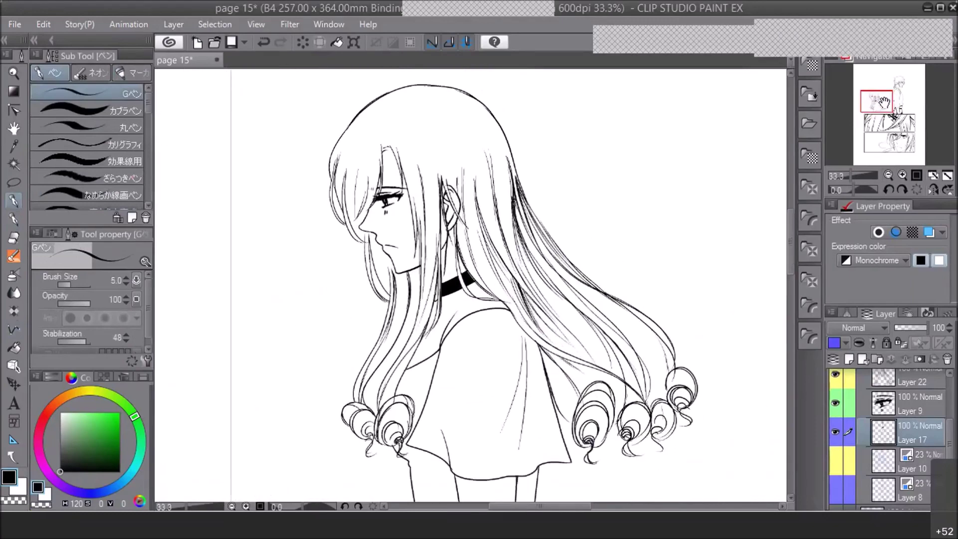
left_click_drag(884, 102, 881, 100)
left_click(903, 175)
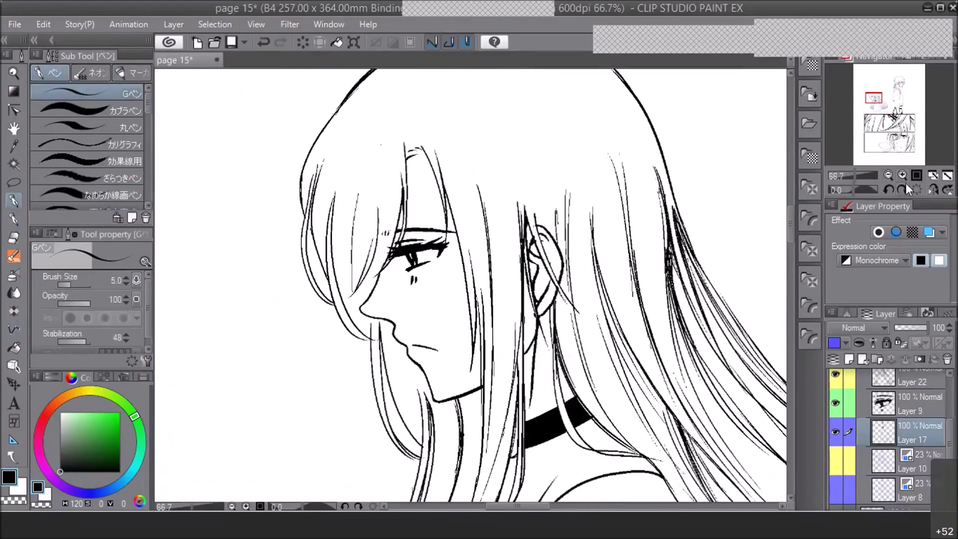
left_click(904, 186)
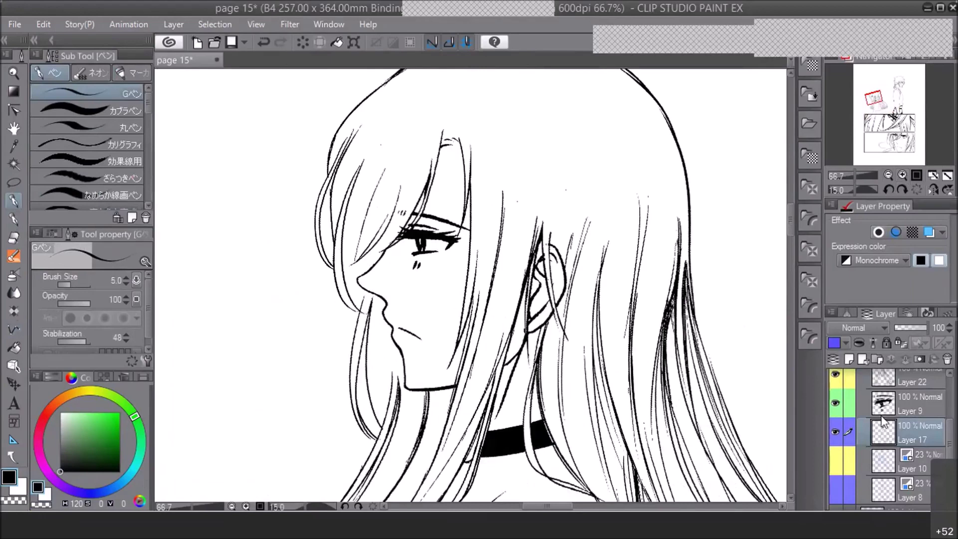
left_click(923, 383)
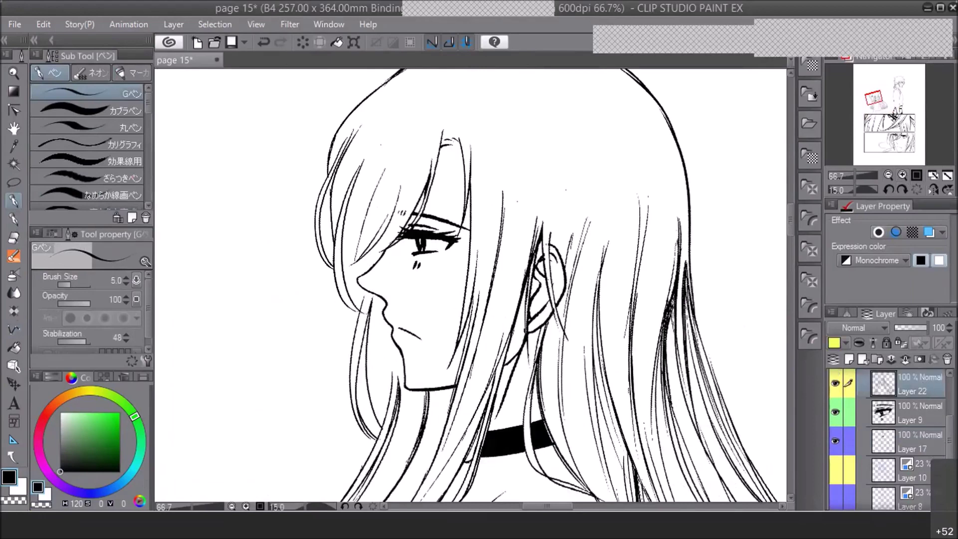
left_click_drag(564, 264, 554, 219)
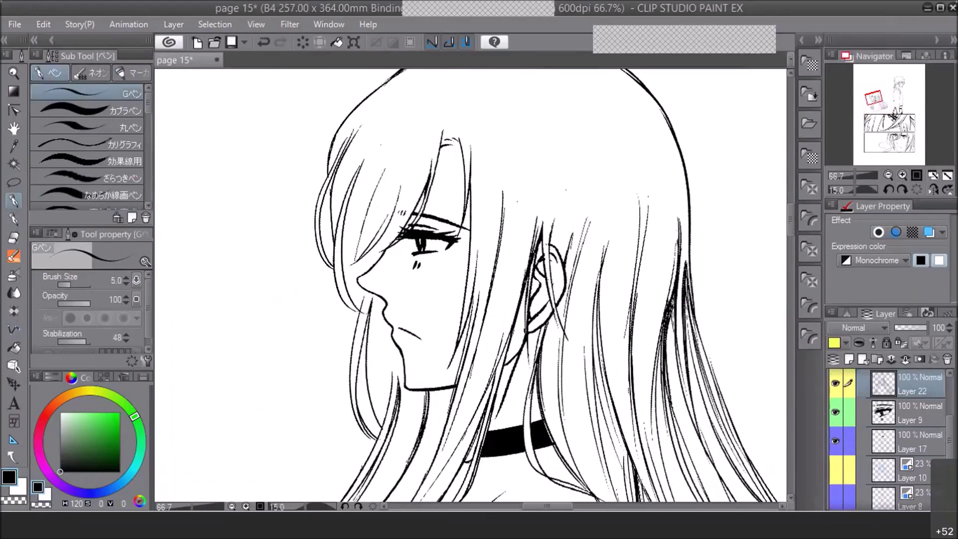
mouse_move(529, 276)
left_mouse_down()
mouse_move(527, 286)
mouse_move(470, 312)
mouse_move(467, 336)
left_mouse_up()
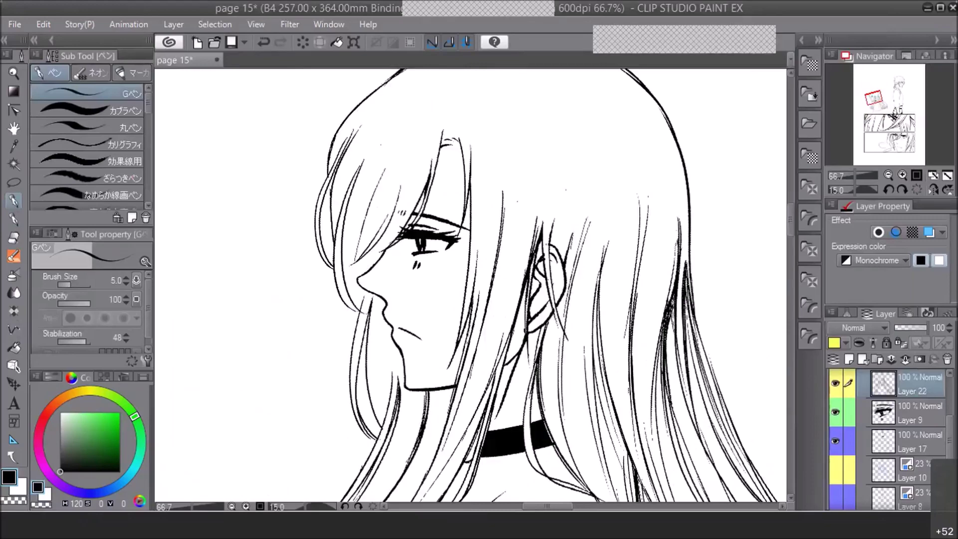
Examine the line work of the fringe, face, ear and hair at several magnifications
left_click(887, 177)
left_click(889, 176)
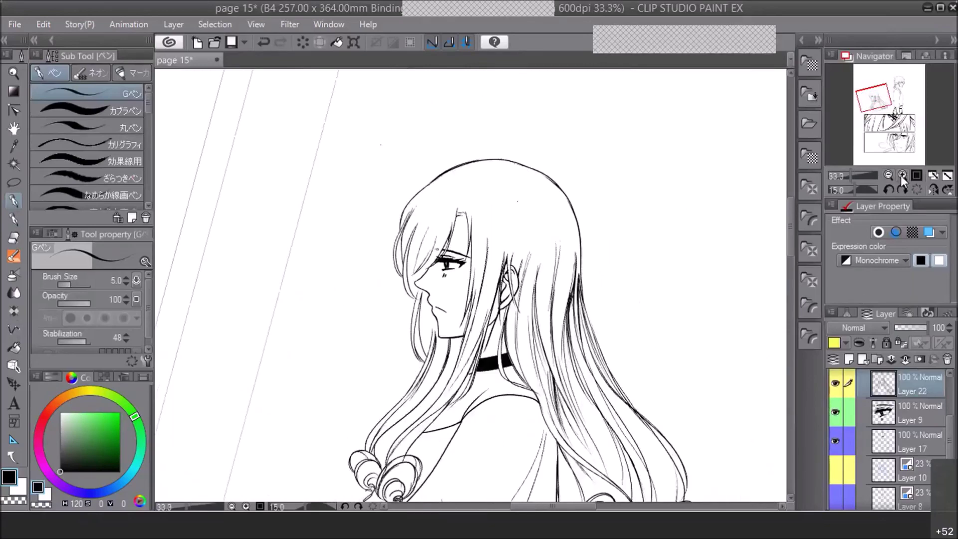
left_click(901, 175)
left_click(901, 175)
left_click(902, 175)
left_click_drag(791, 222, 791, 212)
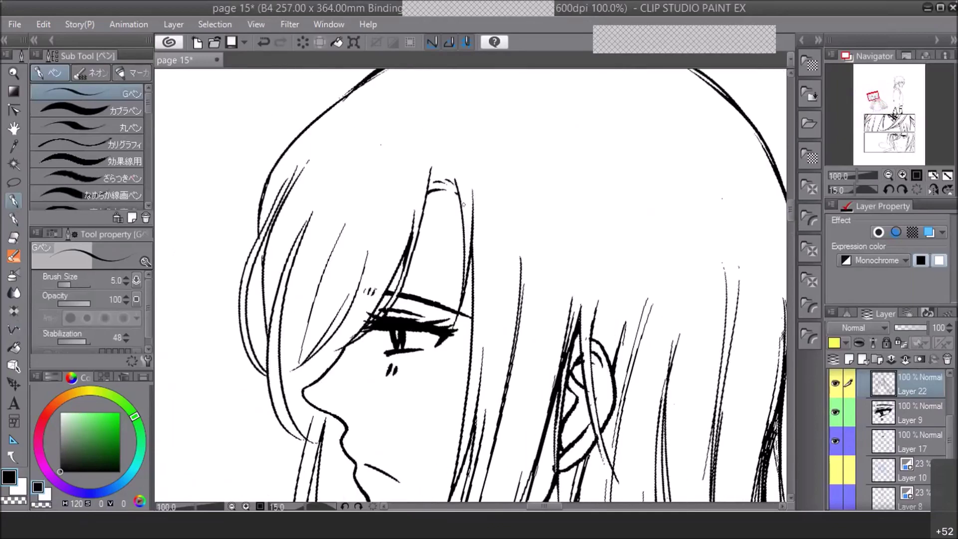
left_click(891, 178)
left_click(892, 178)
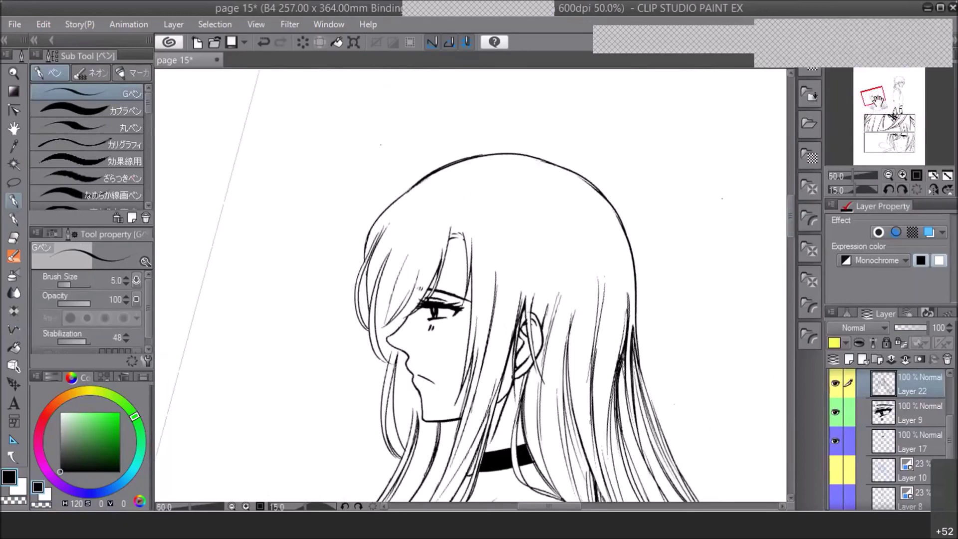
left_click_drag(873, 99, 874, 103)
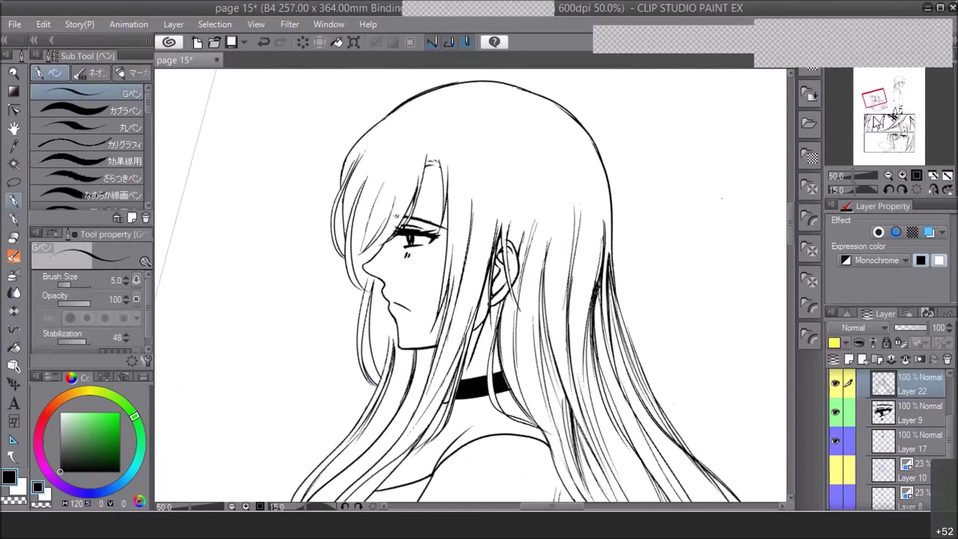
left_click(901, 173)
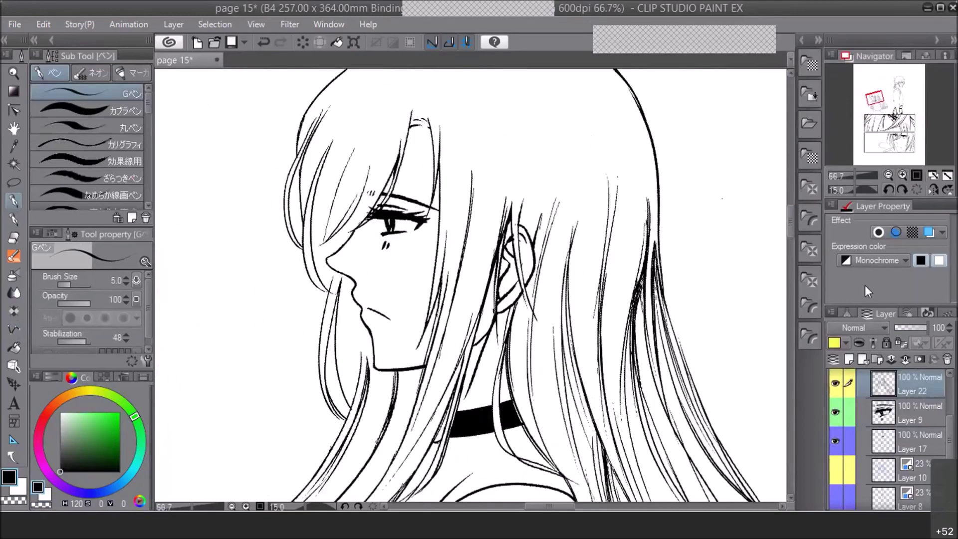
On Layer 17, erase the ear lines that overlap the hair strand crossing the ear, using the transparent colour
left_click(890, 438)
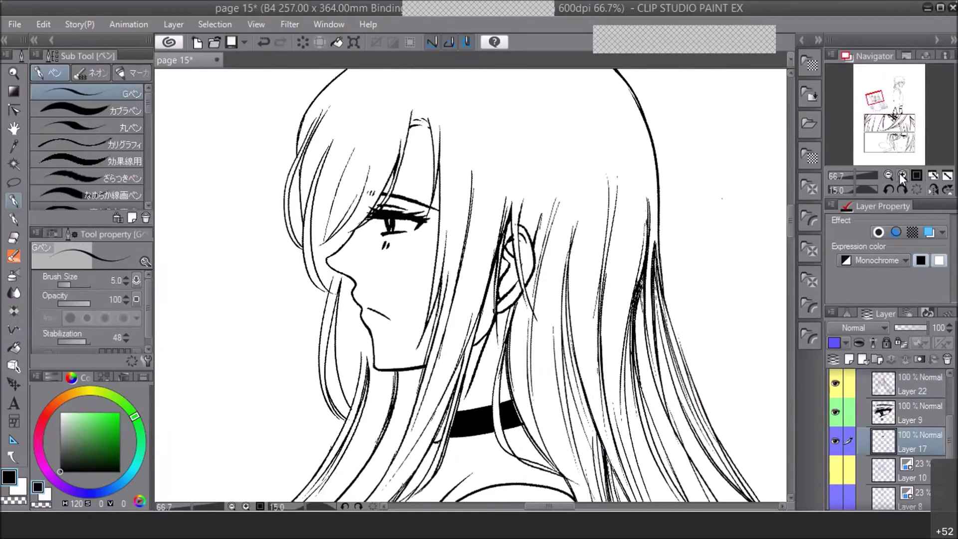
left_click(900, 173)
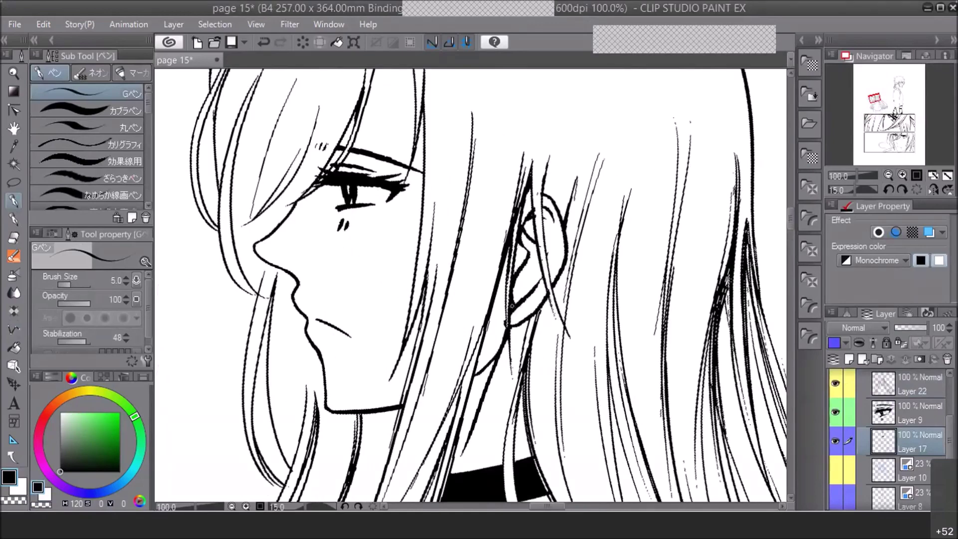
left_click(18, 498)
left_click_drag(532, 205, 542, 265)
left_click(888, 177)
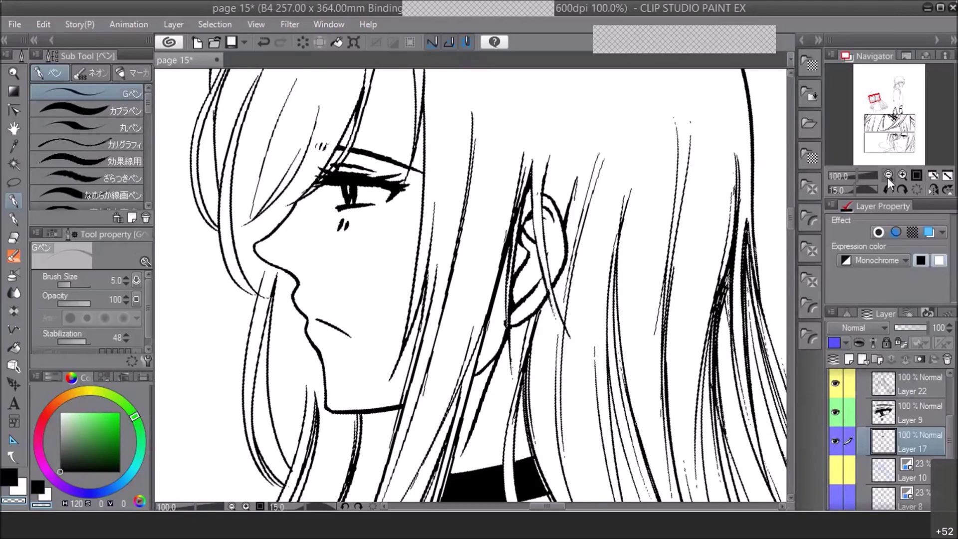
left_click(888, 178)
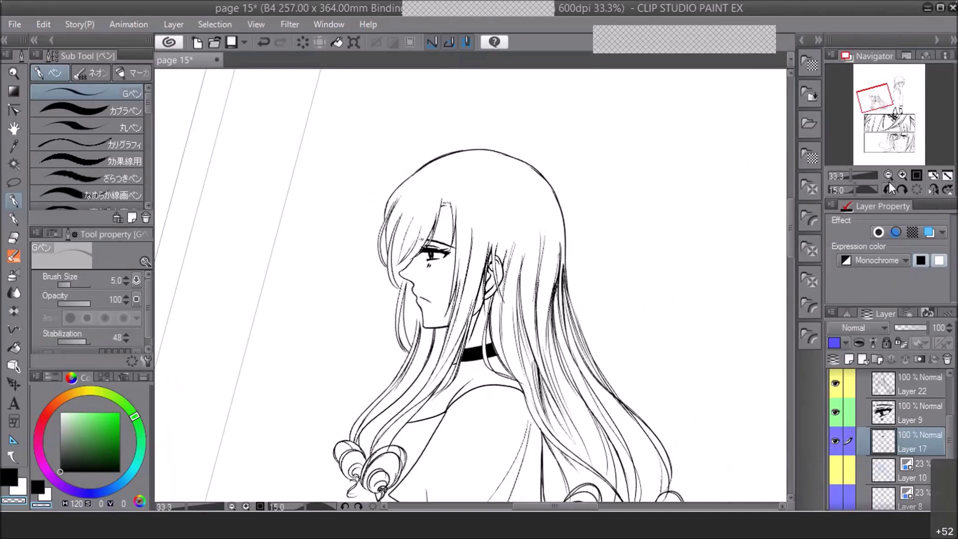
Make Layer 22 the active layer and save the page
left_click(896, 374)
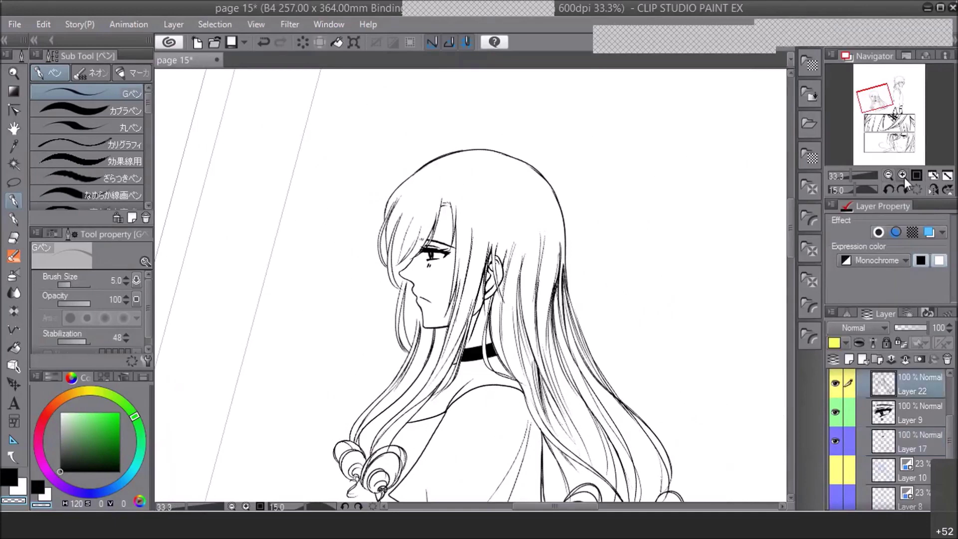
left_click(903, 177)
left_click(902, 177)
left_click(234, 41)
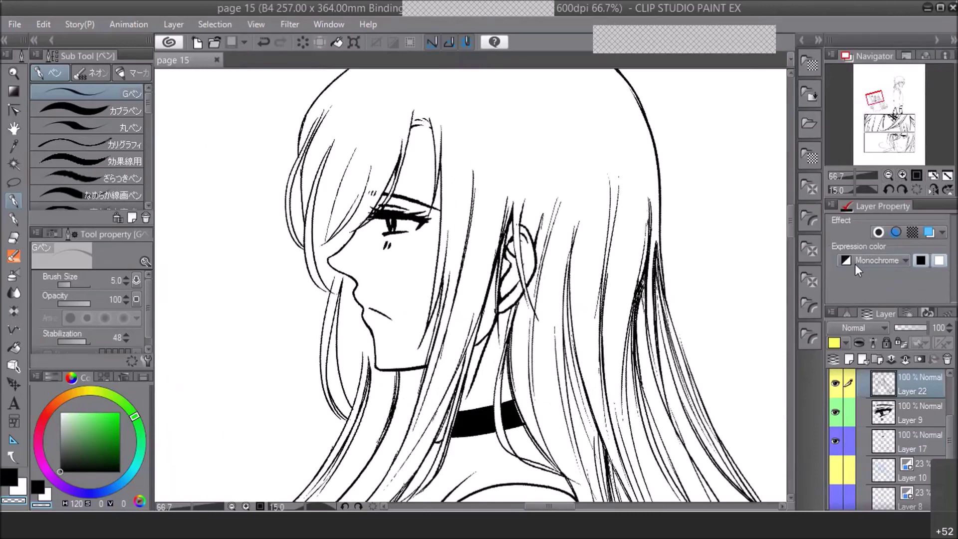
On Layer 22, touch up the outer fringe strand and the hair strand hanging in front of the face with the G-pen
left_click_drag(299, 165, 304, 180)
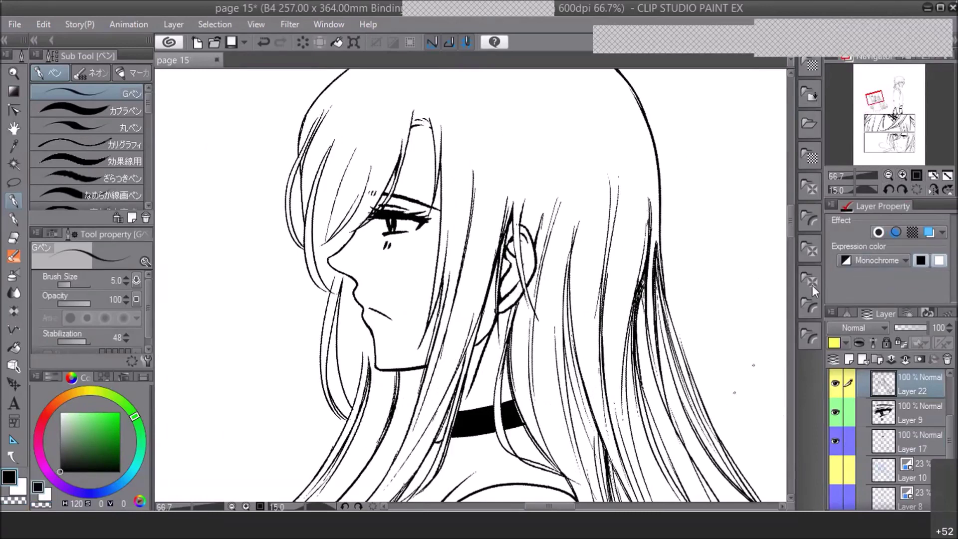
left_click_drag(875, 96, 873, 99)
key("ctrl+plus")
left_click_drag(428, 208, 423, 248)
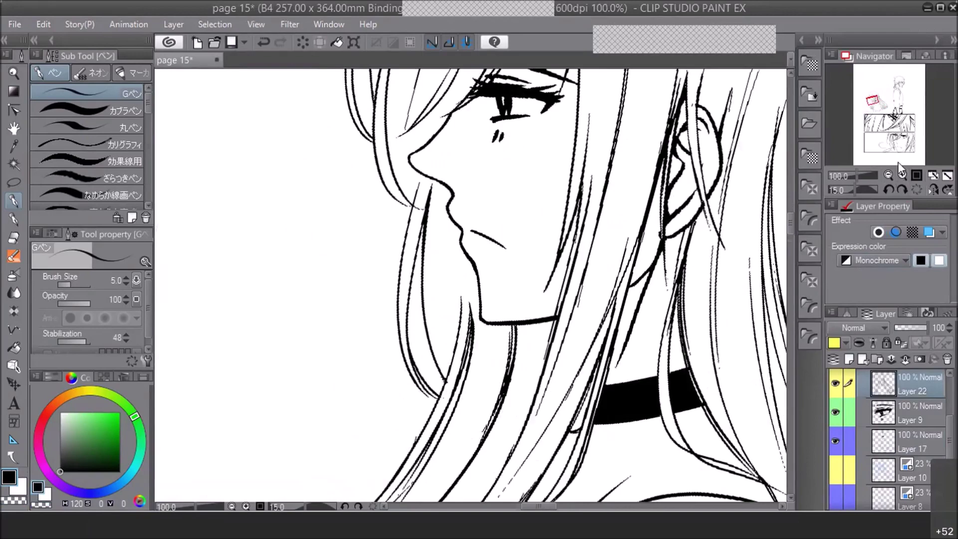
left_click(888, 175)
left_click(888, 175)
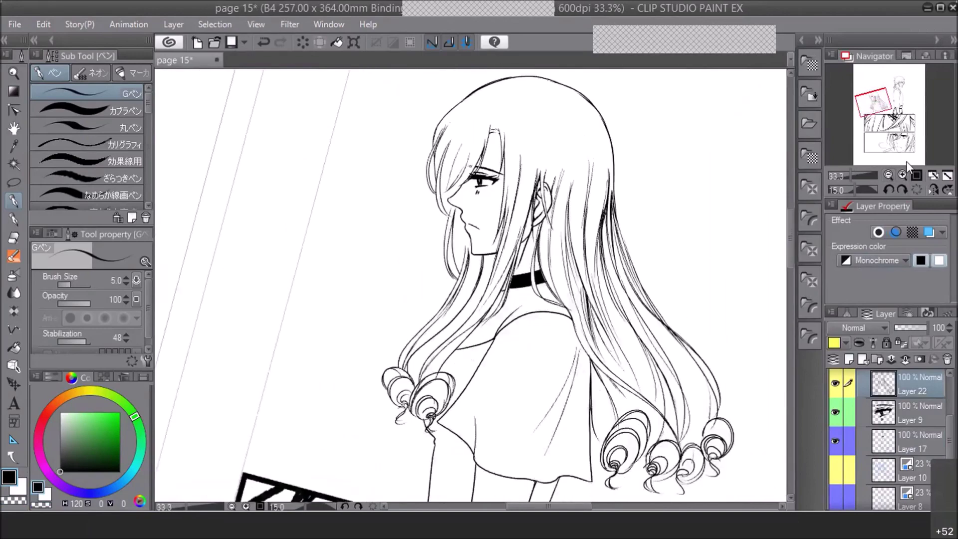
On Layer 17, fill the narrow neck area between the ear and the choker with a black polyline shape
left_click(902, 174)
left_click_drag(874, 100, 875, 99)
left_click(913, 441)
left_click(902, 176)
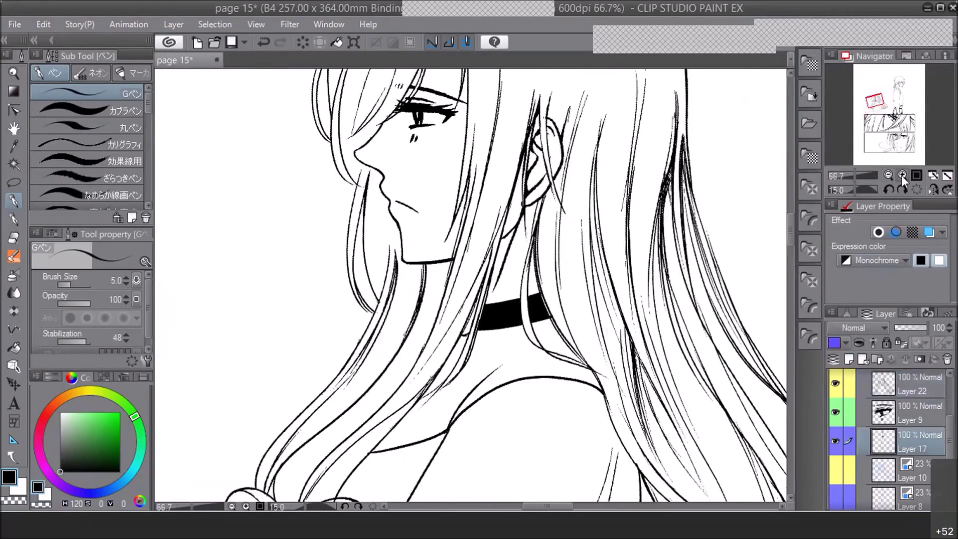
left_click(902, 175)
left_click(13, 329)
left_click(517, 215)
left_click(541, 194)
left_click(493, 309)
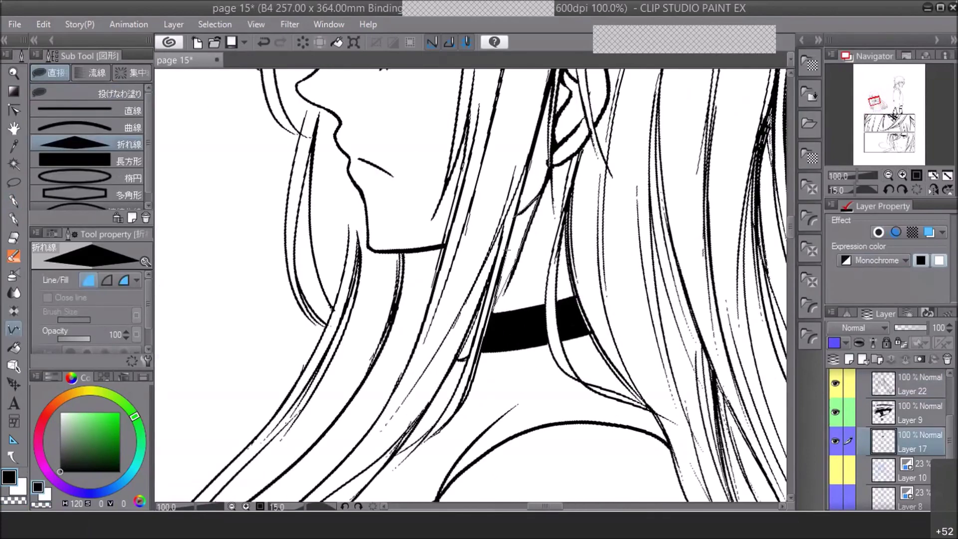
left_click(514, 218)
double_click(541, 194)
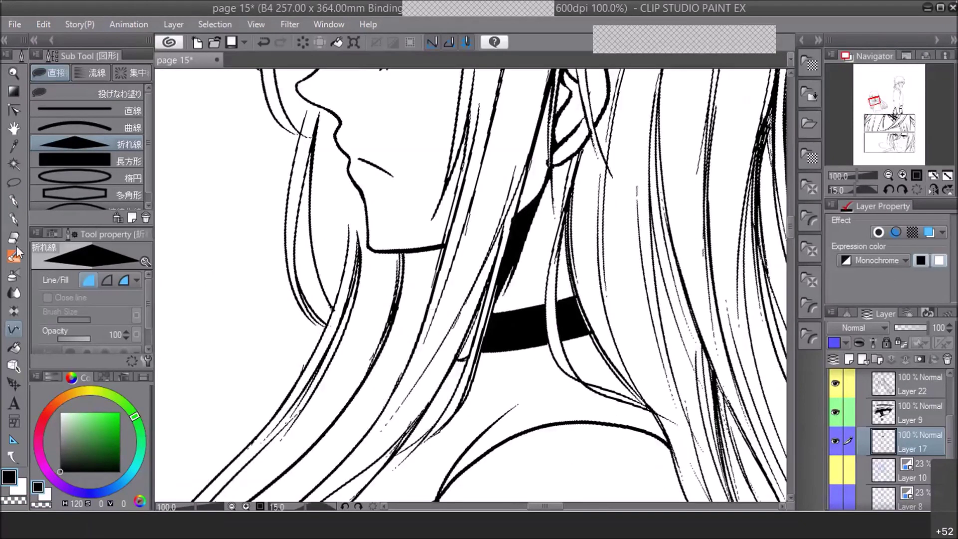
Refine the lower end of the black neck shadow with the G-pen and save the page
key("e")
key("p")
left_click_drag(514, 262, 497, 302)
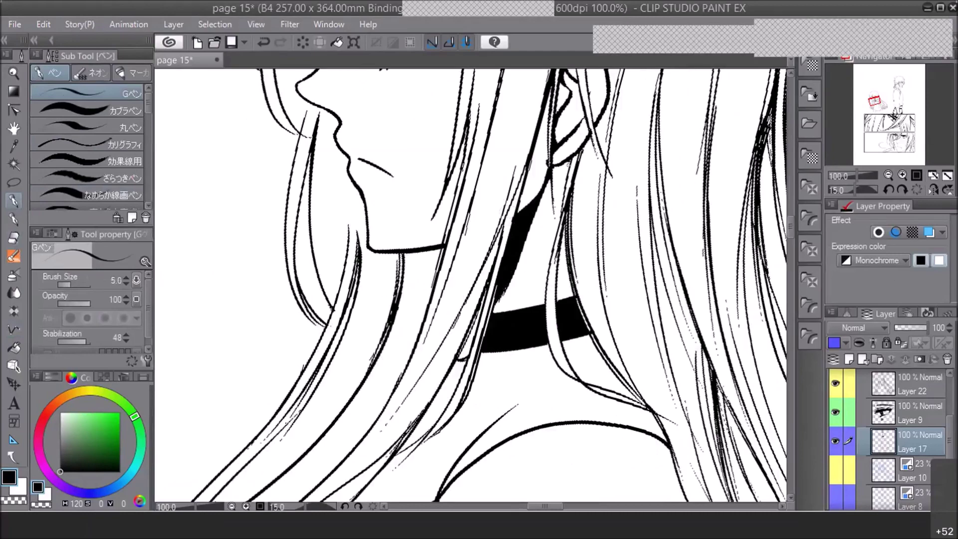
left_click(888, 176)
left_click(890, 178)
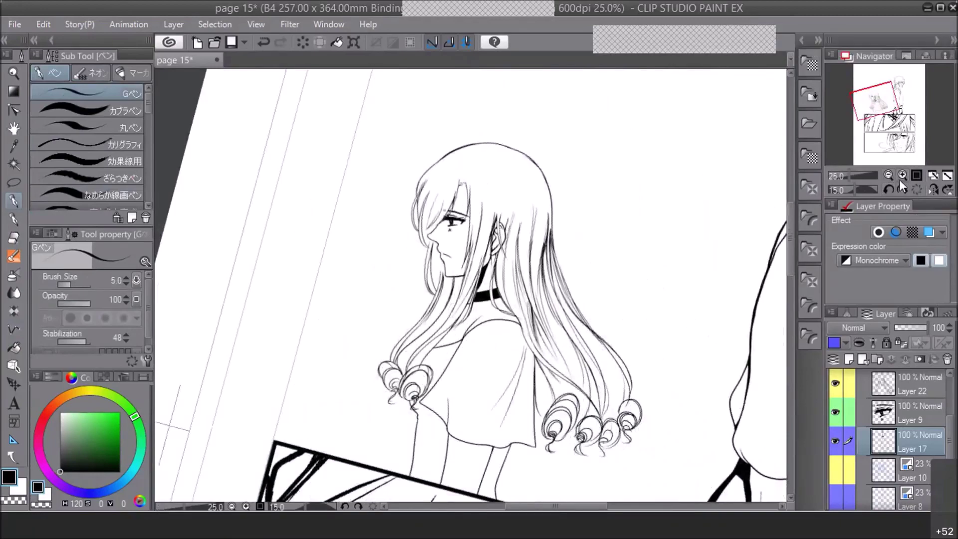
left_click(901, 175)
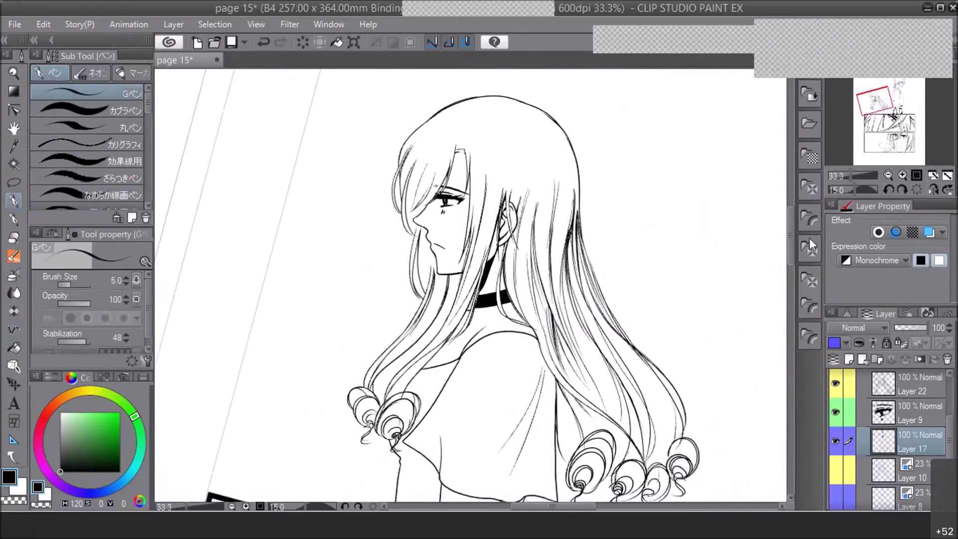
key("ctrl+s")
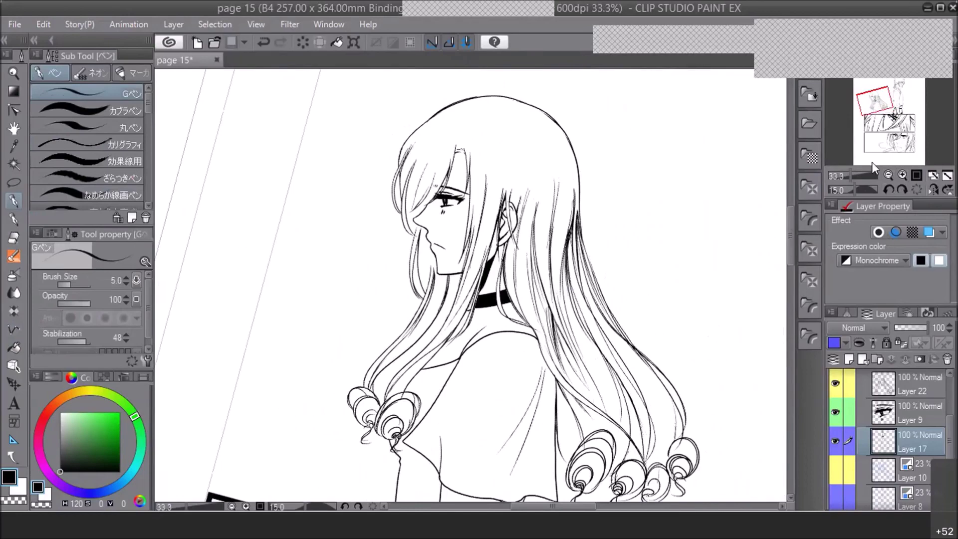
On Layer 22, rework the dense strands at the back of the head with G-pen strokes in transparent colour and black
left_click(899, 170)
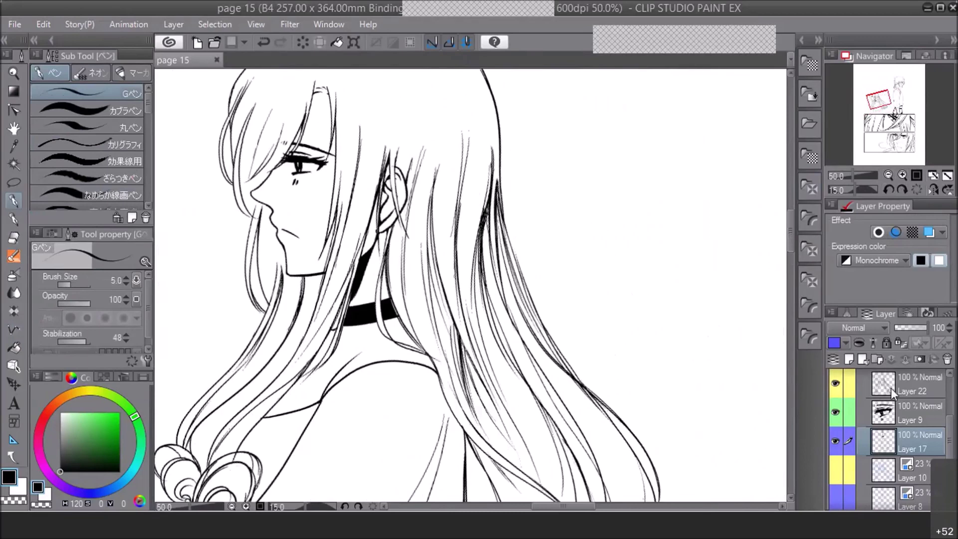
left_click(891, 387)
left_click_drag(492, 212, 487, 230)
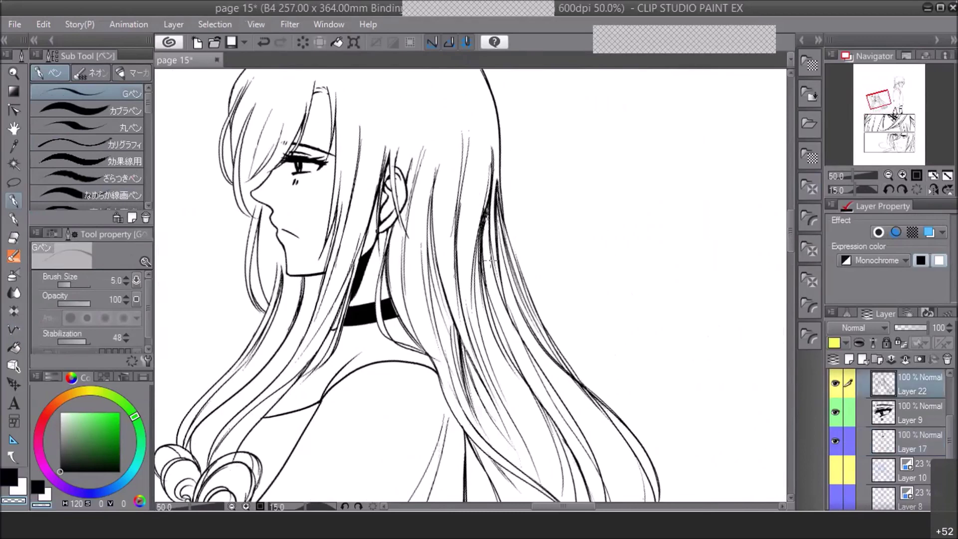
key("c")
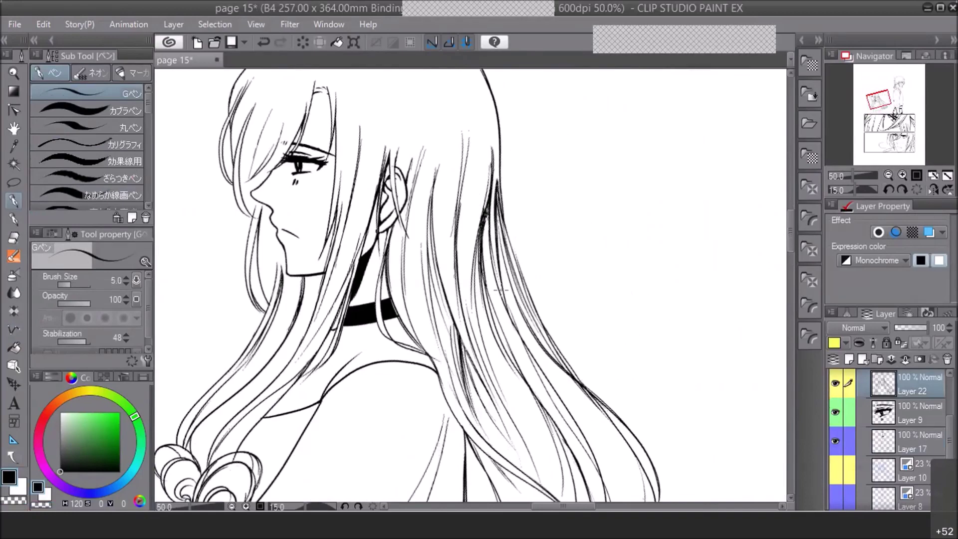
left_click(888, 173)
left_click(889, 175)
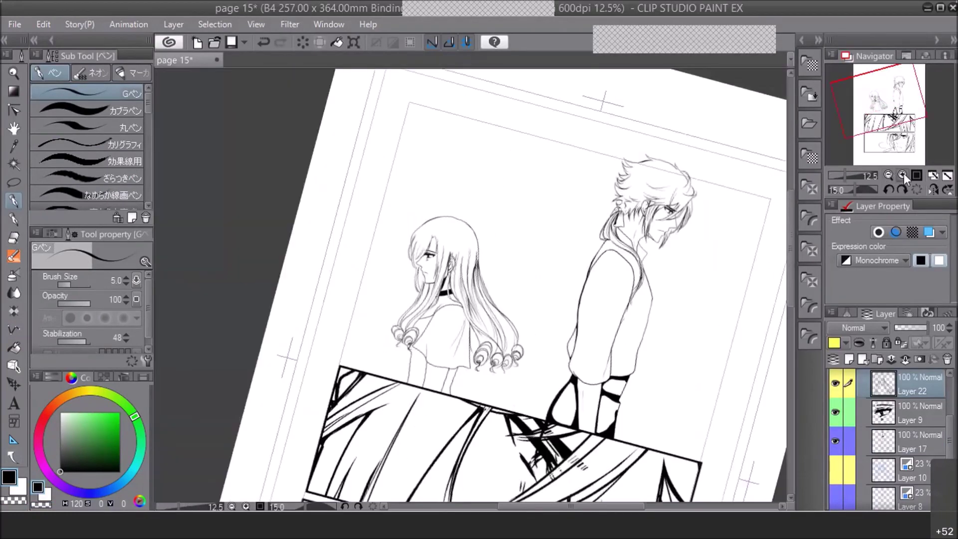
left_click(903, 173)
left_click_drag(484, 237, 489, 215)
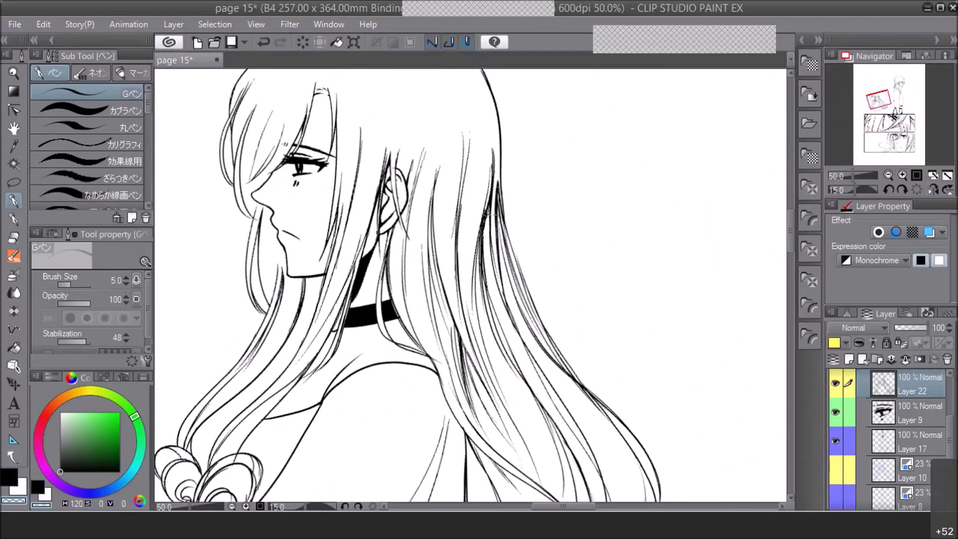
key("c")
mouse_move(494, 198)
left_mouse_down()
mouse_move(479, 216)
mouse_move(482, 243)
left_mouse_up()
left_click(888, 175)
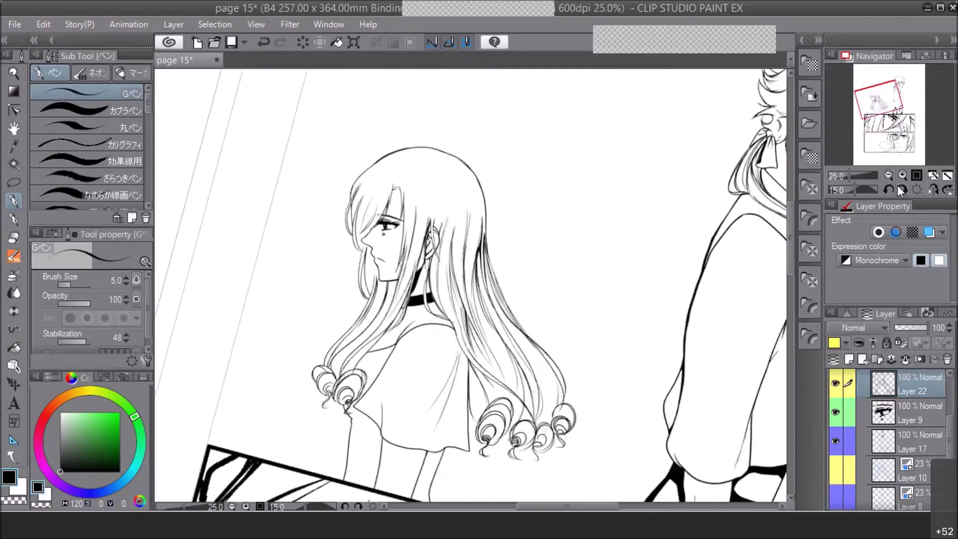
Mirror the canvas view and thicken the long back-hair strand running down to the curls with repeated G-pen strokes
left_click(932, 189)
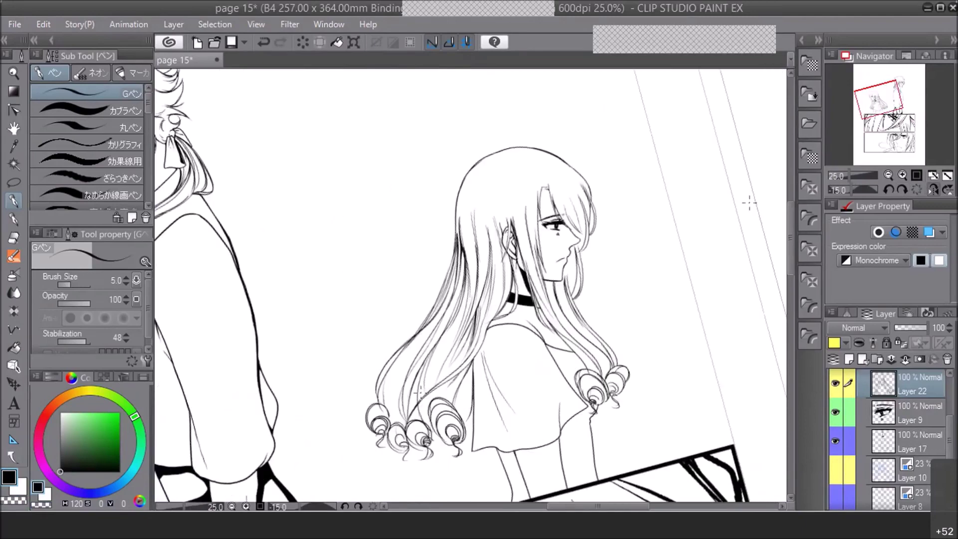
left_click(901, 175)
left_click(901, 175)
left_click_drag(790, 224, 790, 236)
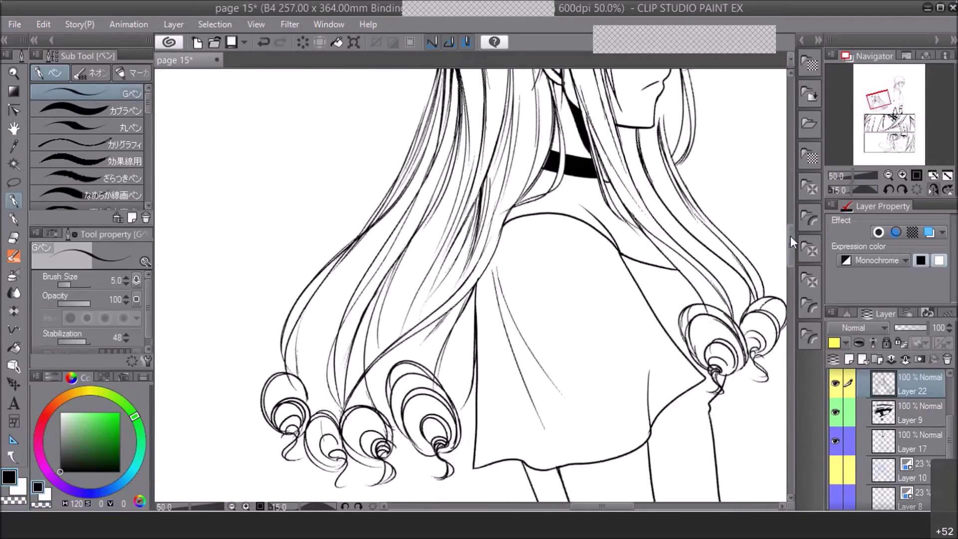
left_click_drag(853, 176, 827, 181)
left_click(902, 176)
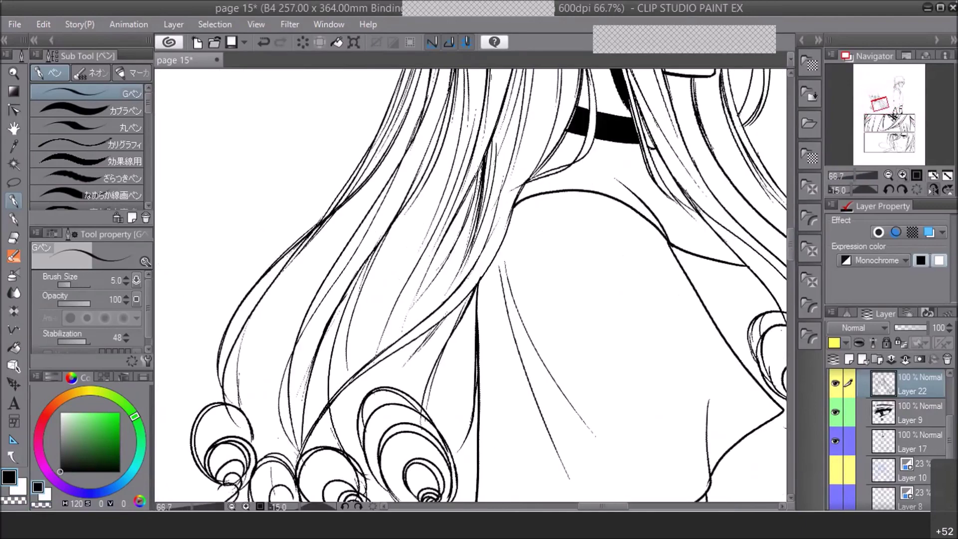
left_click_drag(359, 275, 343, 298)
left_click_drag(369, 256, 353, 283)
left_click_drag(355, 282, 340, 317)
left_click_drag(328, 376, 324, 404)
left_click_drag(335, 343, 326, 382)
left_click_drag(345, 306, 331, 346)
left_click_drag(332, 407, 326, 439)
left_click_drag(342, 421, 335, 448)
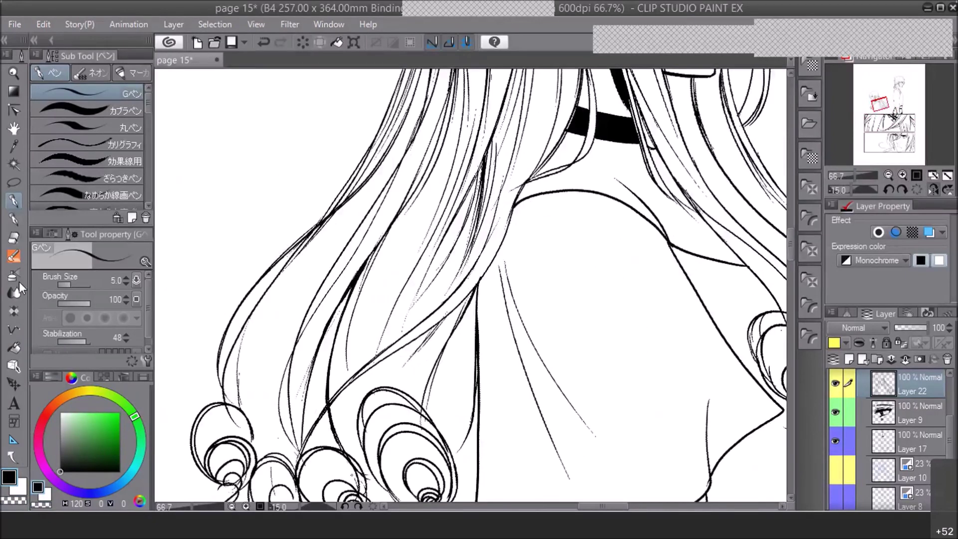
Erase the strand overlapping the outermost back curl and redraw the lines around the curls with the しげペン改[350] pencil
key("e")
mouse_move(227, 420)
left_mouse_down()
mouse_move(235, 425)
mouse_move(224, 413)
left_mouse_up()
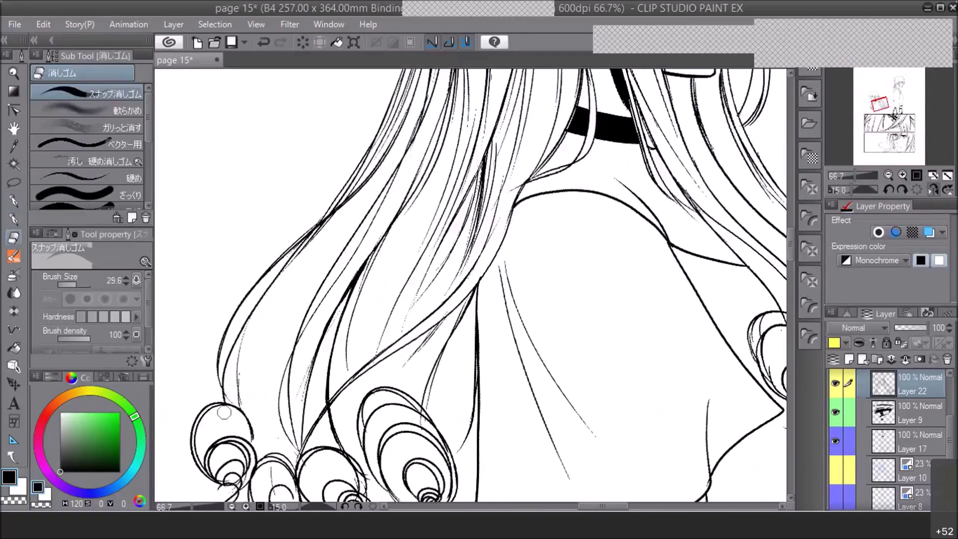
left_click(18, 221)
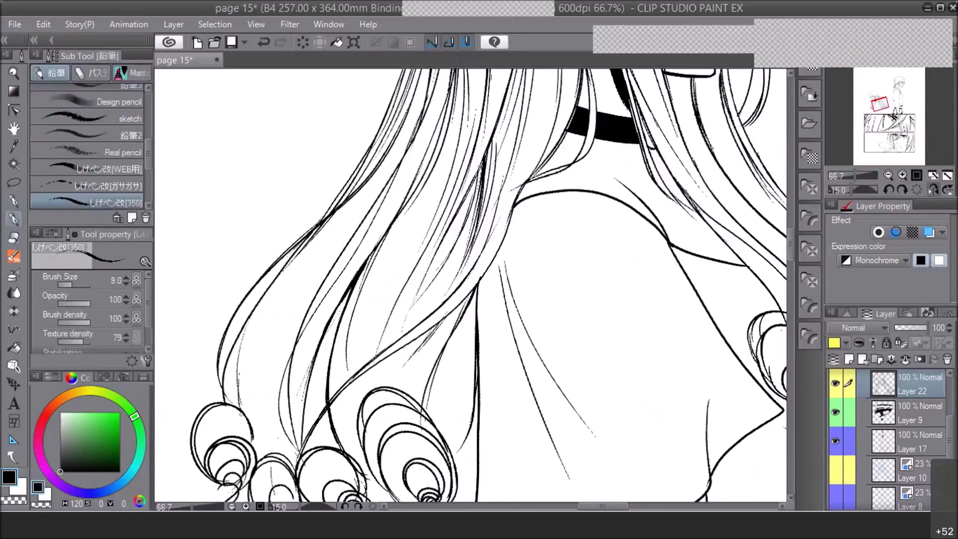
mouse_move(242, 412)
left_mouse_down()
mouse_move(237, 365)
mouse_move(249, 318)
left_mouse_up()
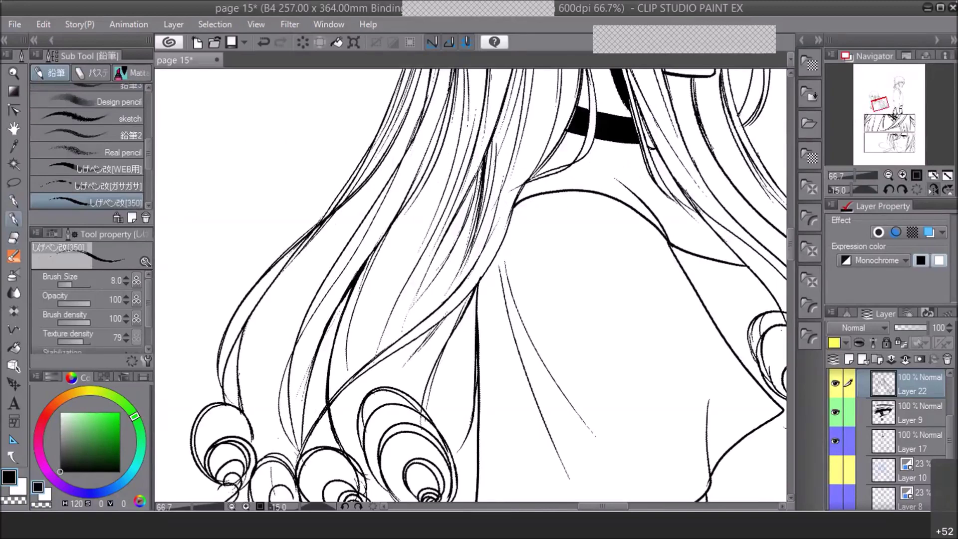
left_click_drag(252, 448, 243, 415)
mouse_move(379, 404)
left_mouse_down()
mouse_move(376, 370)
mouse_move(377, 390)
left_mouse_up()
left_click(888, 176)
left_click(888, 175)
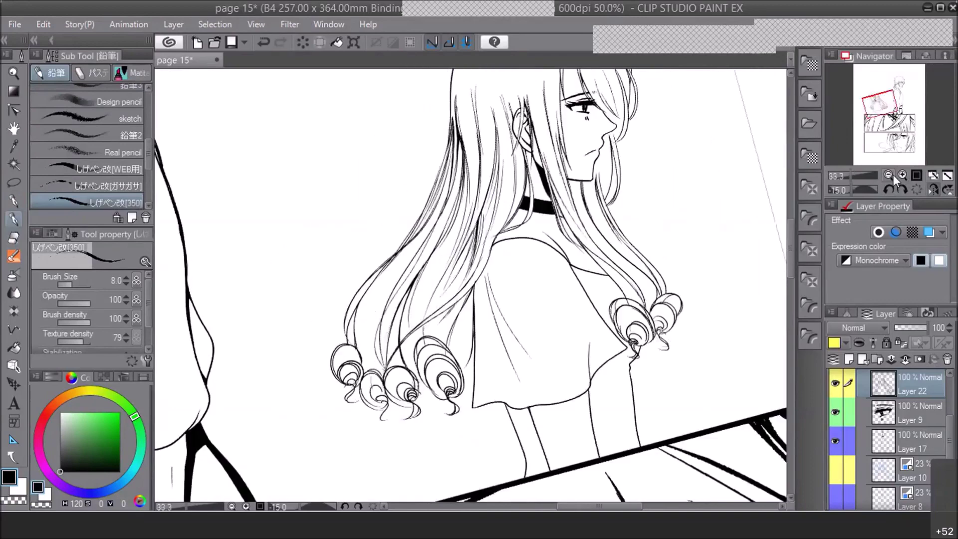
left_click(889, 175)
Unmirror the canvas view and, on Layer 17, thicken the garment hem at its junction with the front arm's inner line
left_click(934, 190)
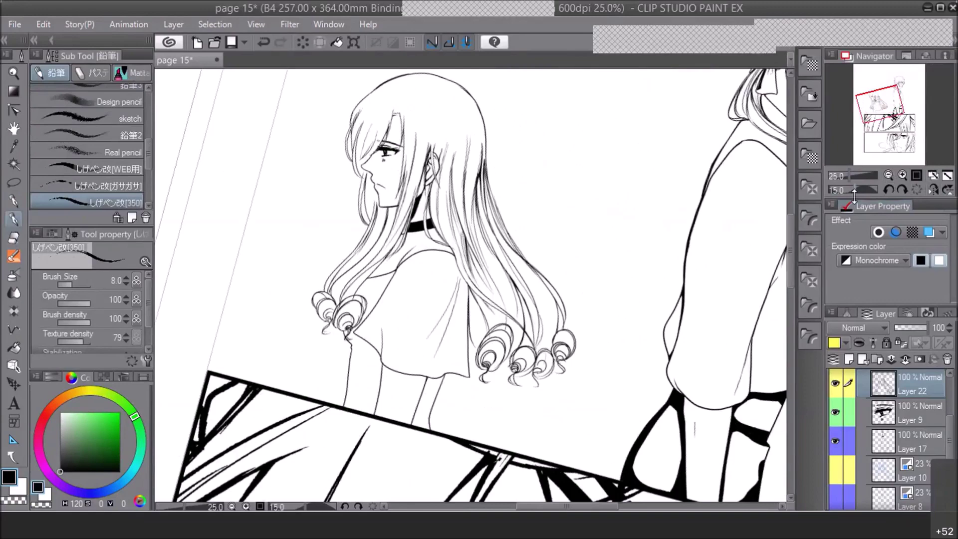
left_click(902, 176)
left_click_drag(880, 103, 875, 110)
left_click(902, 175)
left_click(909, 430)
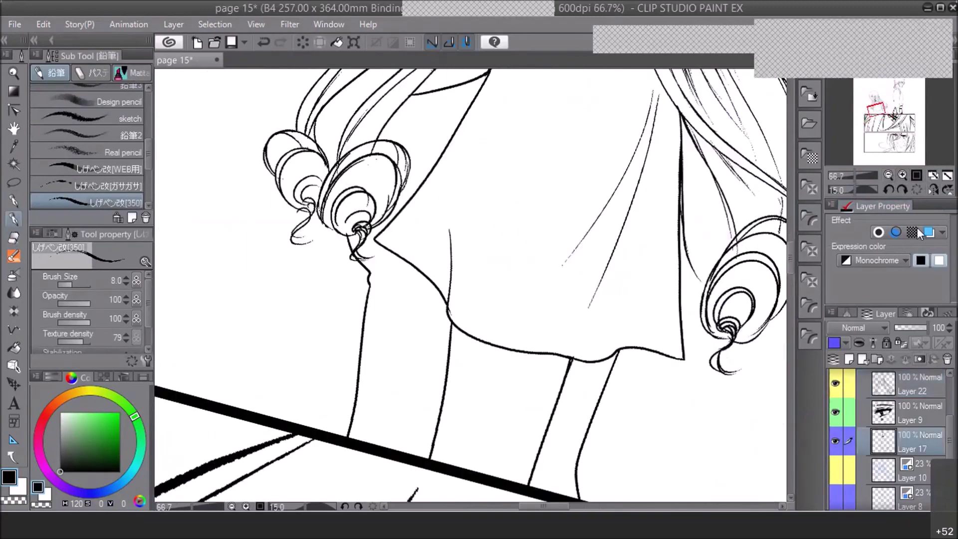
left_click(902, 175)
left_click(888, 189)
mouse_move(468, 354)
left_mouse_down()
mouse_move(459, 362)
mouse_move(475, 357)
left_mouse_up()
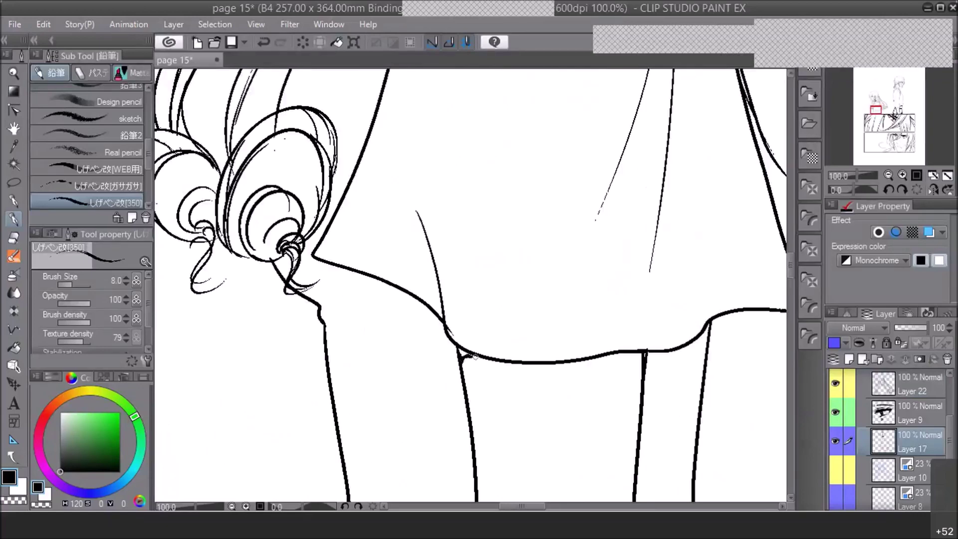
left_click(890, 190)
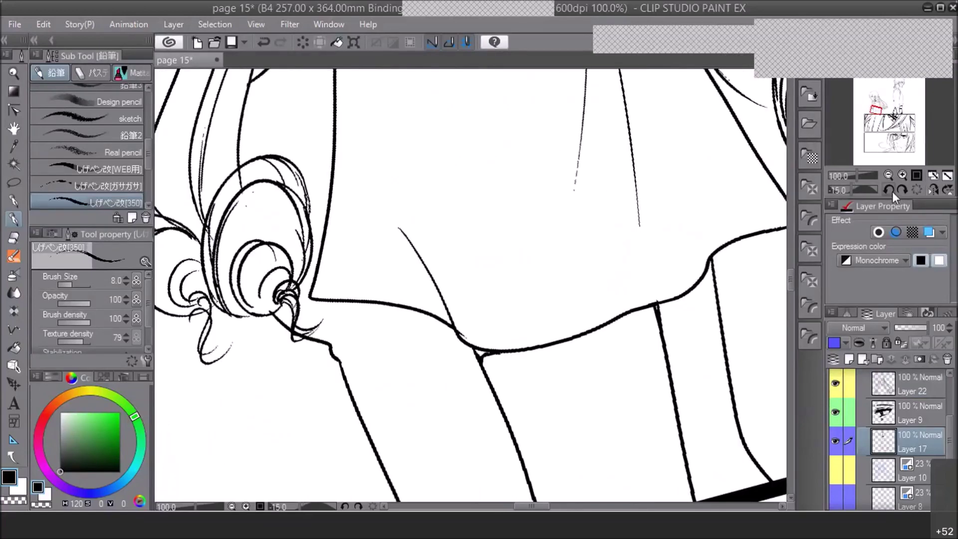
left_click(889, 190)
left_click(889, 189)
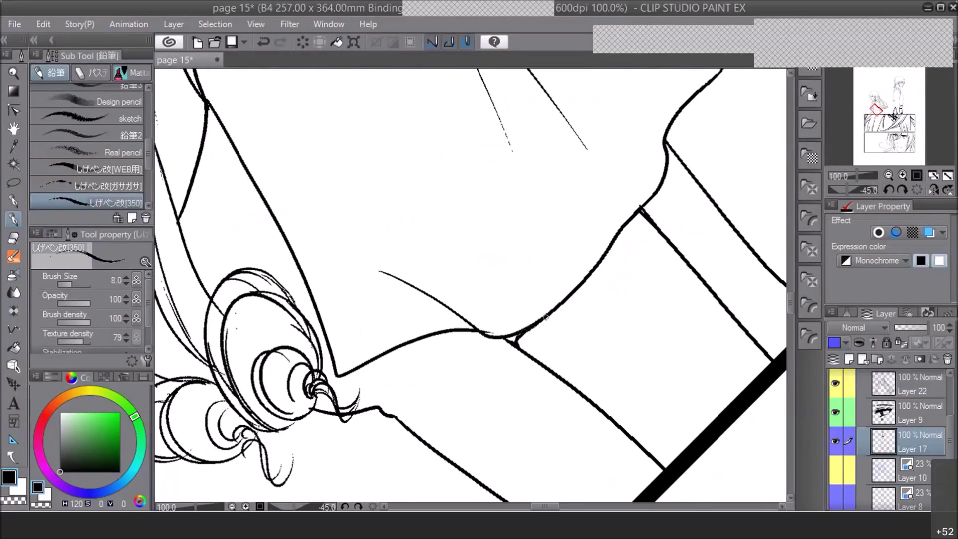
mouse_move(528, 329)
left_mouse_down()
mouse_move(506, 338)
mouse_move(551, 311)
left_mouse_up()
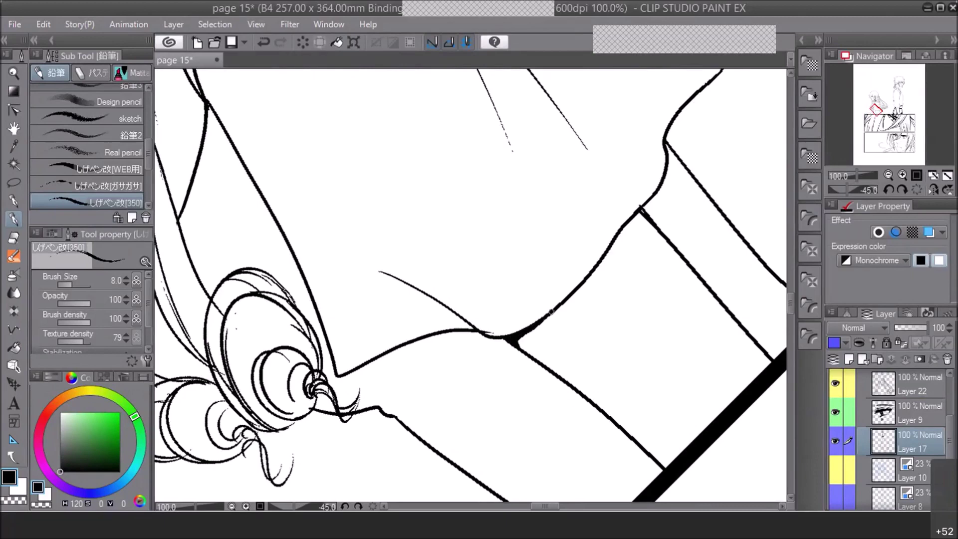
Thicken the corner where the next line below meets the hem, using short black pencil strokes
left_click_drag(643, 214, 636, 215)
left_click_drag(638, 212, 637, 216)
left_click(889, 175)
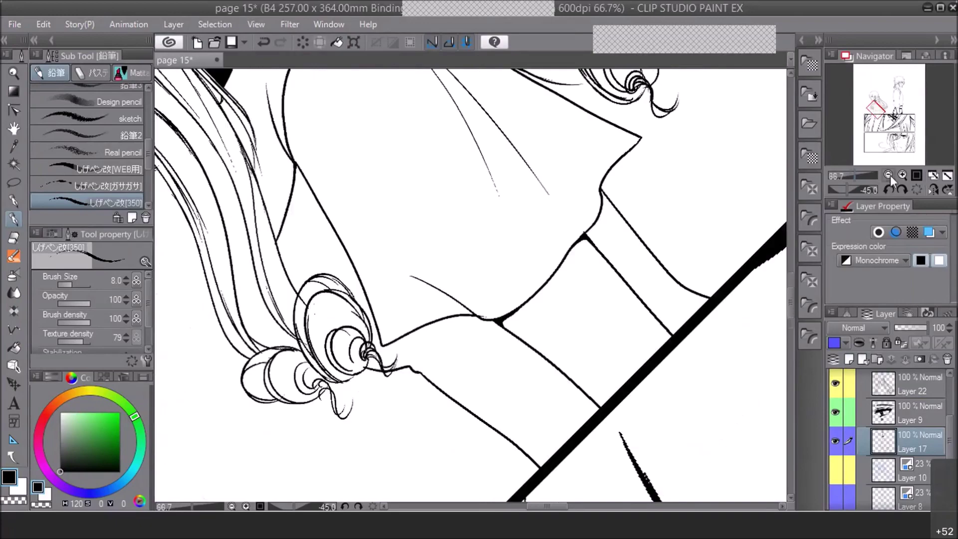
left_click(900, 191)
left_click(902, 190)
left_click(902, 190)
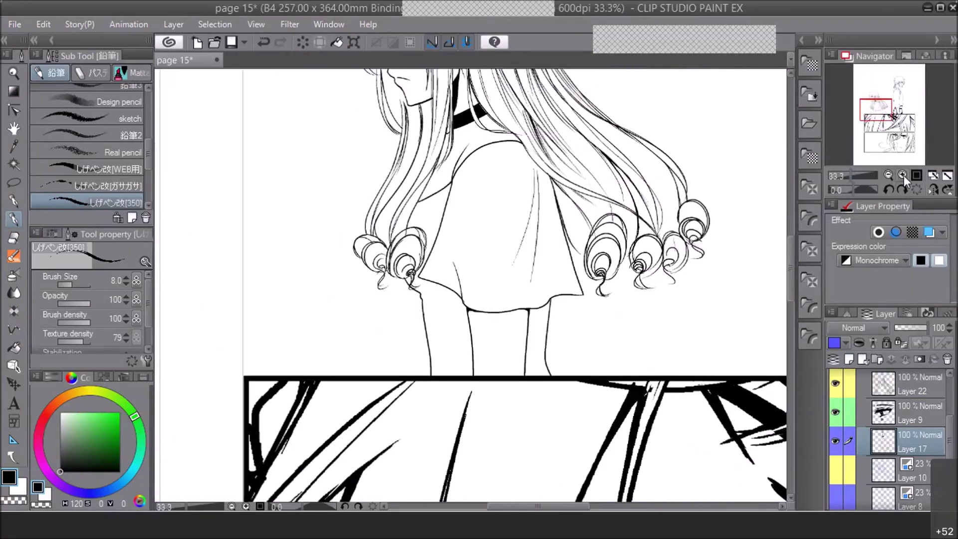
Erase the stray end of the fold line where it crosses the garment hem, using the transparent colour
left_click(902, 175)
left_click(19, 500)
left_click_drag(454, 339, 448, 328)
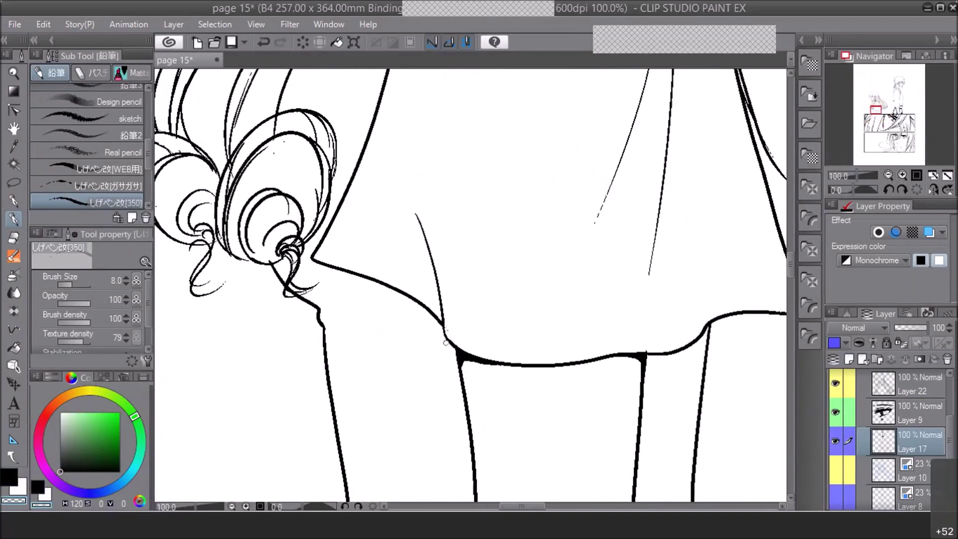
Erase the stray end of the arm line where it overlaps the tail of the front curl
left_click_drag(270, 260, 276, 256)
left_click_drag(291, 292, 290, 288)
left_click(888, 175)
left_click(888, 175)
left_click(888, 175)
left_click(888, 175)
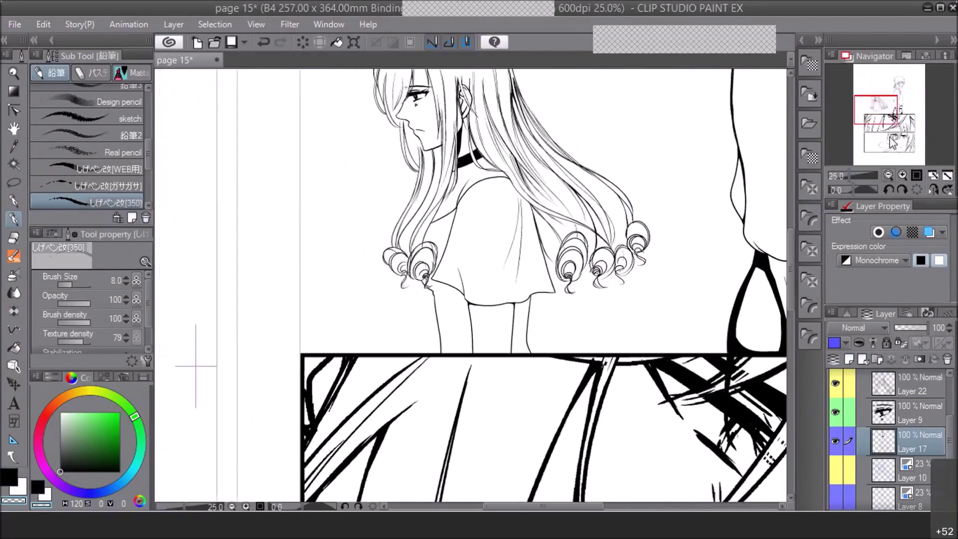
Thicken the garment hem's junction with the back arm's outer line and the bend lower on that line, using black pencil strokes
left_click_drag(883, 120, 887, 119)
left_click(901, 174)
left_click(901, 174)
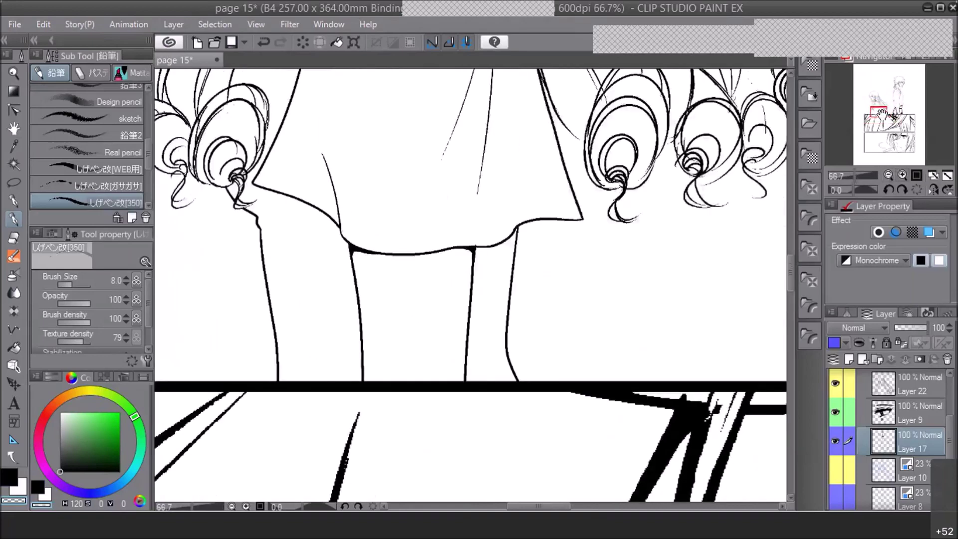
left_click(901, 174)
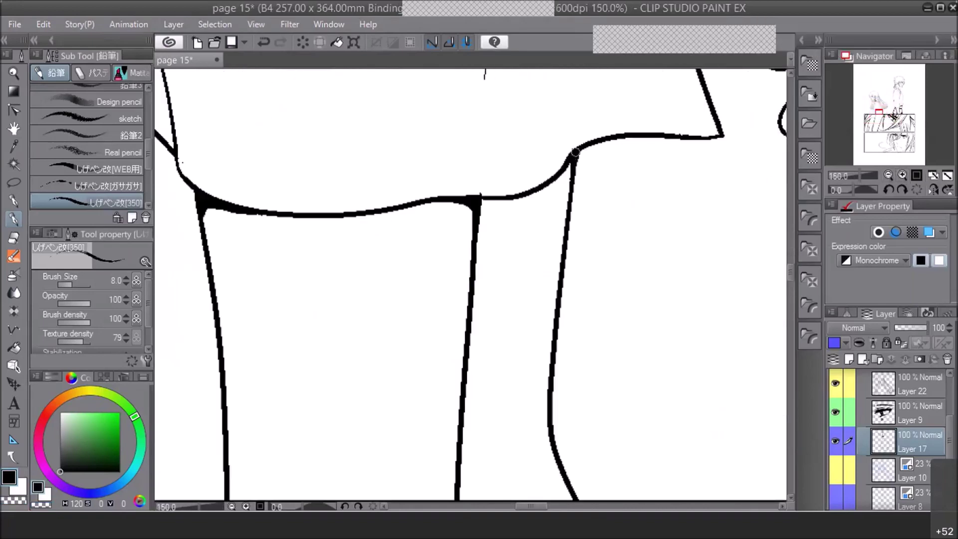
left_click_drag(580, 153, 574, 160)
left_click_drag(549, 387, 555, 453)
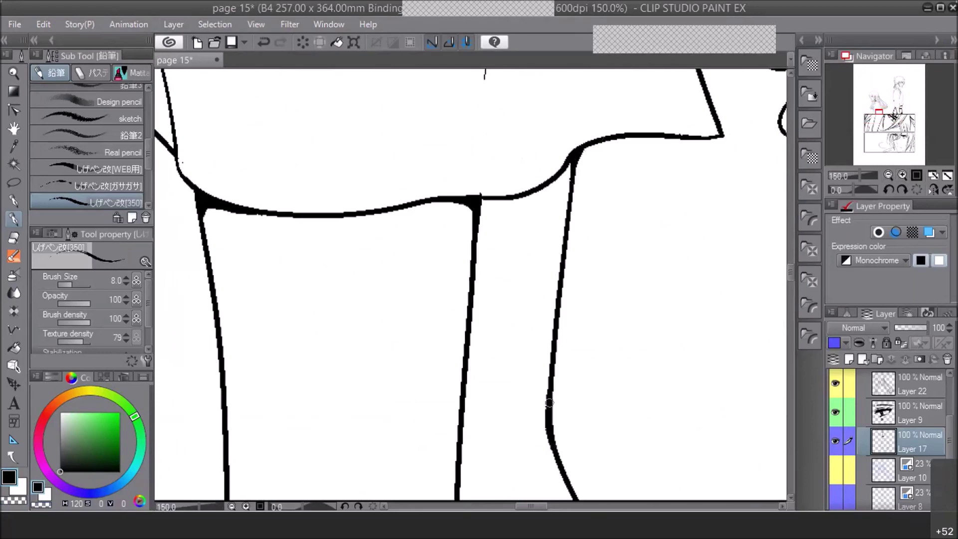
left_click(887, 175)
left_click(889, 176)
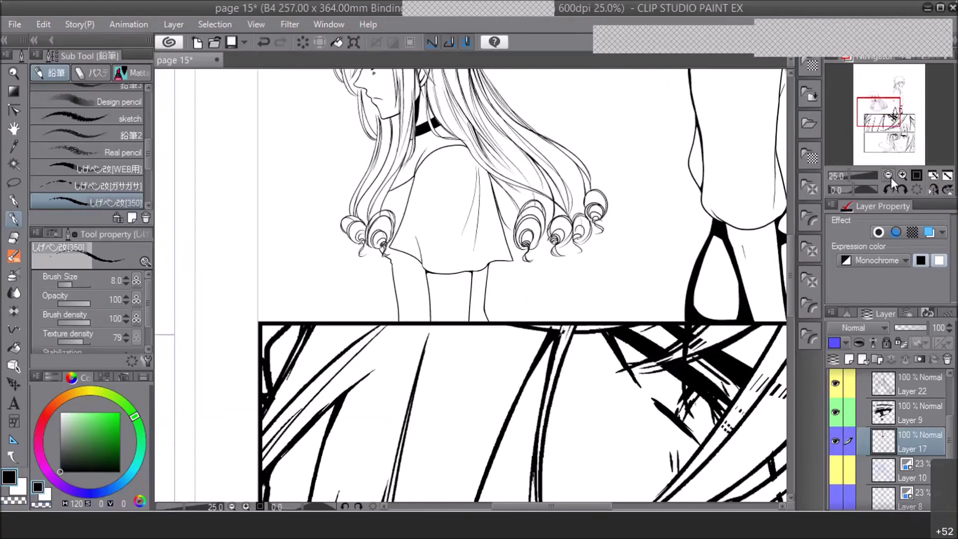
On Layer 22, refine the front hair strands where they cross the chest line with short black pencil strokes and save the page
left_click(902, 175)
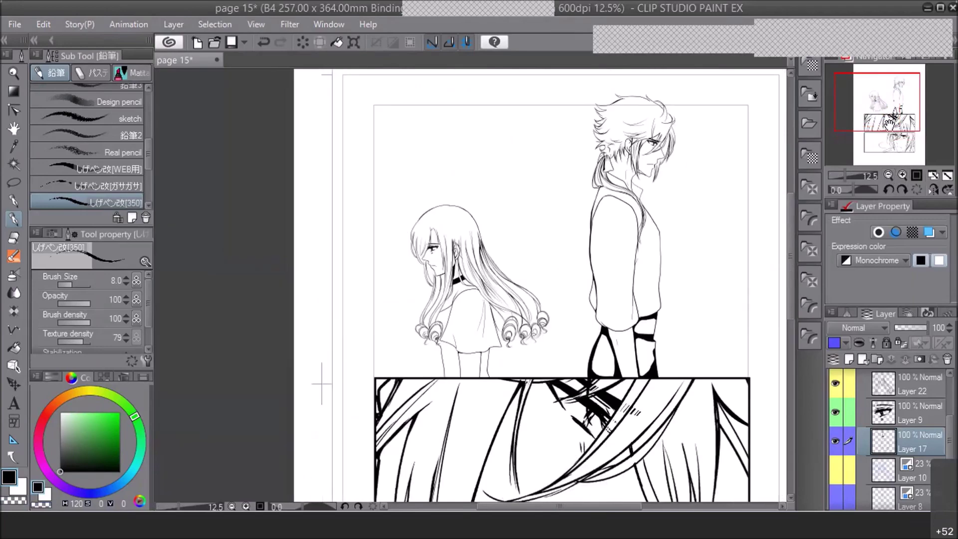
left_click(901, 175)
left_click(902, 175)
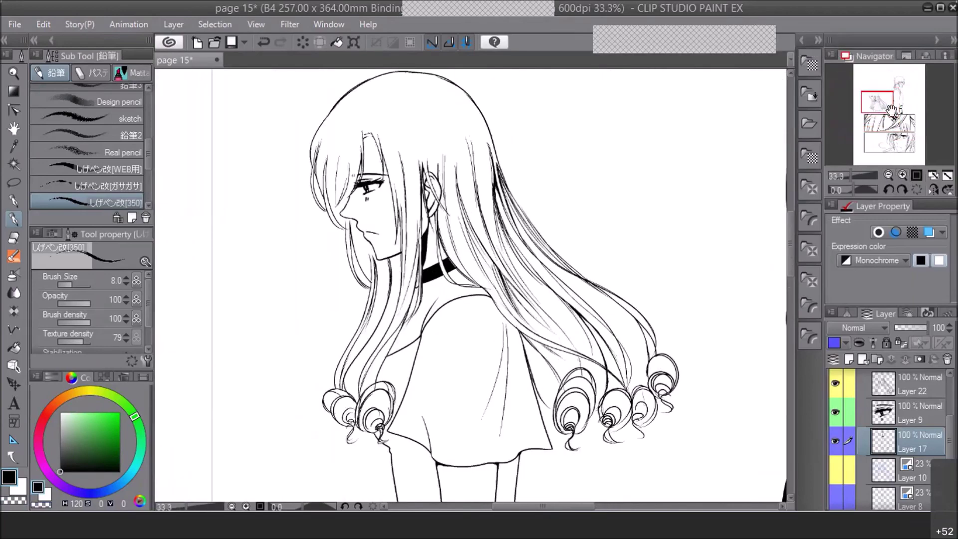
left_click_drag(891, 110, 889, 109)
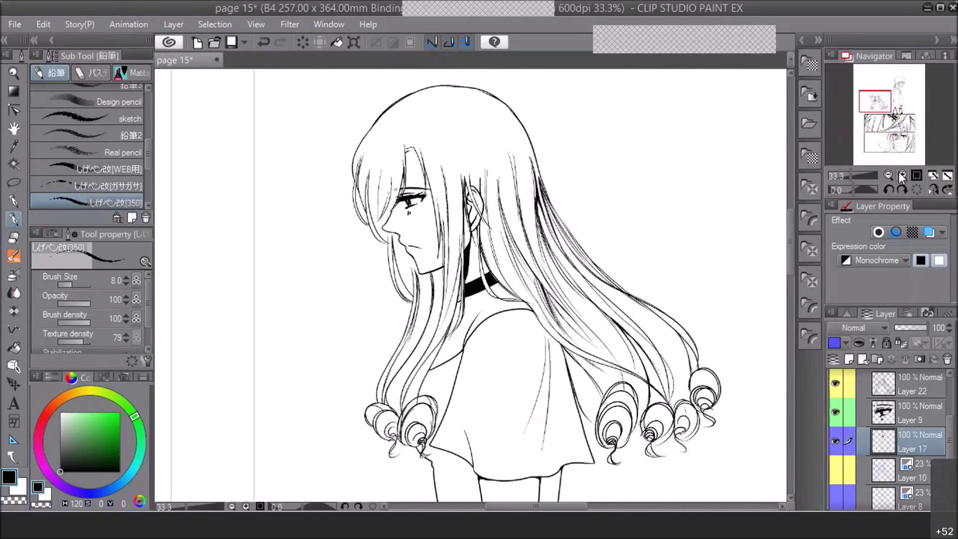
left_click(901, 174)
left_click(901, 174)
left_click(477, 403, "ctrl+shift")
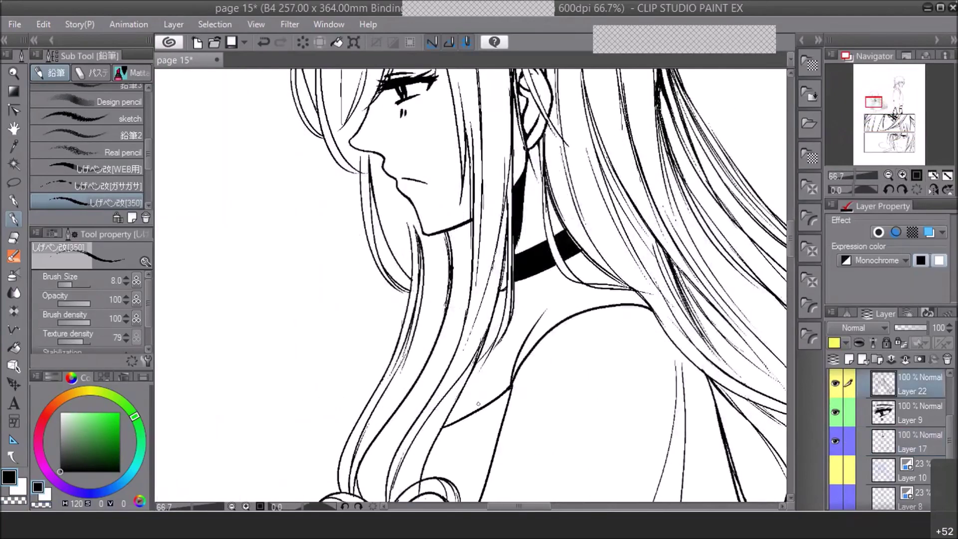
mouse_move(450, 414)
left_mouse_down()
mouse_move(442, 427)
mouse_move(453, 411)
left_mouse_up()
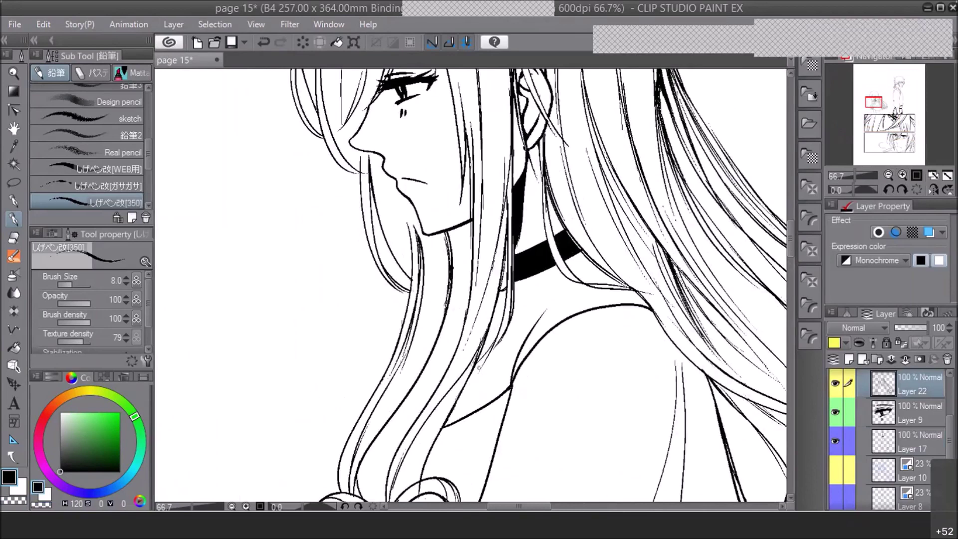
mouse_move(470, 380)
left_mouse_down()
mouse_move(460, 392)
mouse_move(468, 382)
left_mouse_up()
left_click_drag(494, 348, 479, 370)
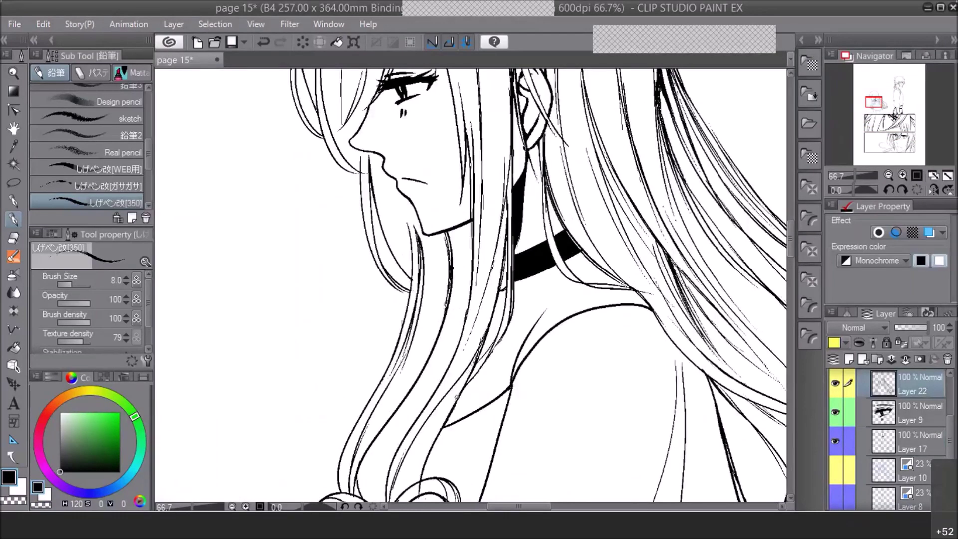
left_click(888, 175)
left_click(889, 175)
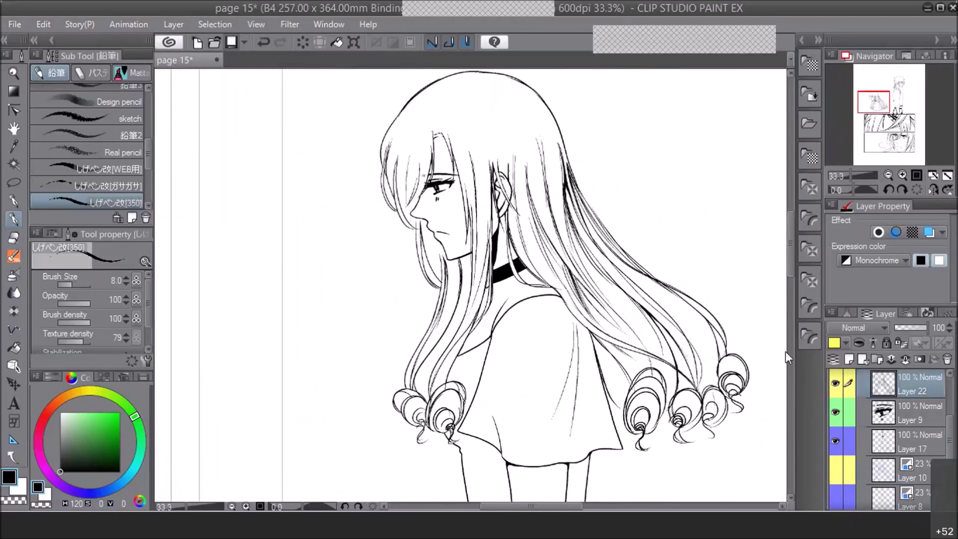
key("ctrl+s")
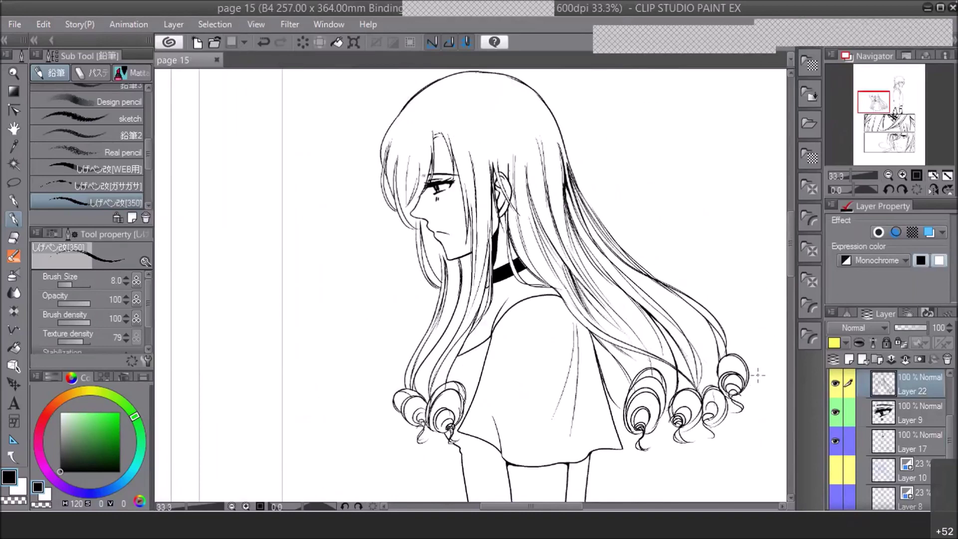
With the G-pen (Gペン) at size 5.0, thicken the corner where the chest line meets the front hair strand
left_click(889, 176)
left_click_drag(874, 105, 876, 103)
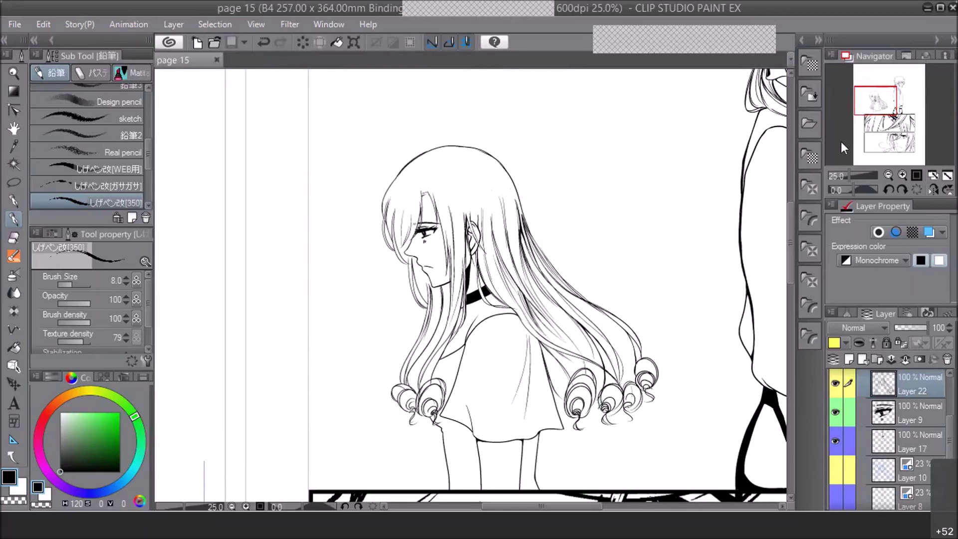
left_click_drag(881, 103, 882, 108)
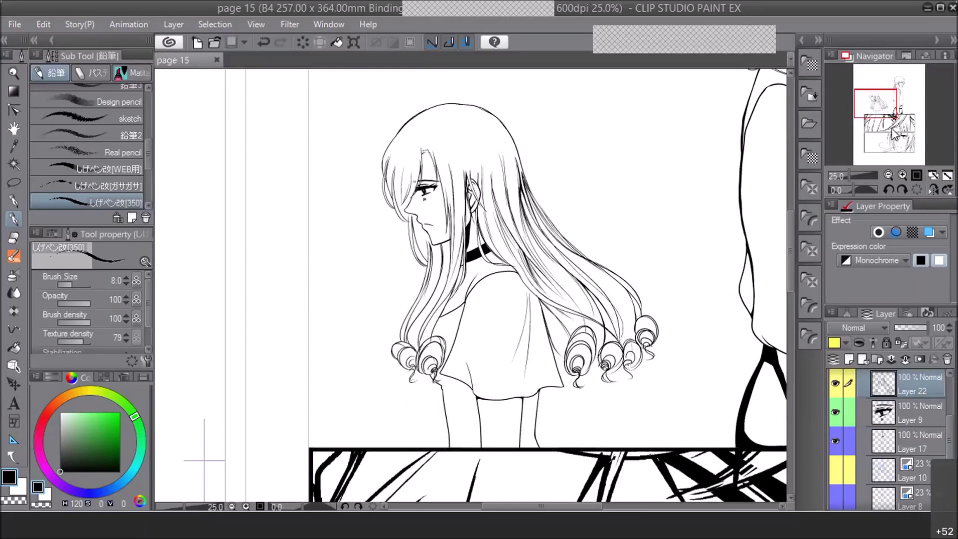
left_click_drag(888, 111, 889, 112)
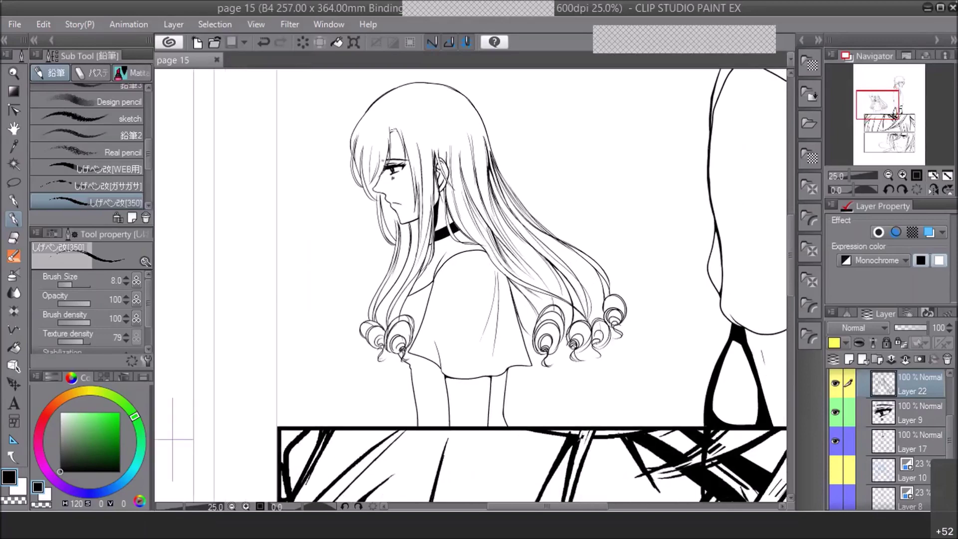
key("p")
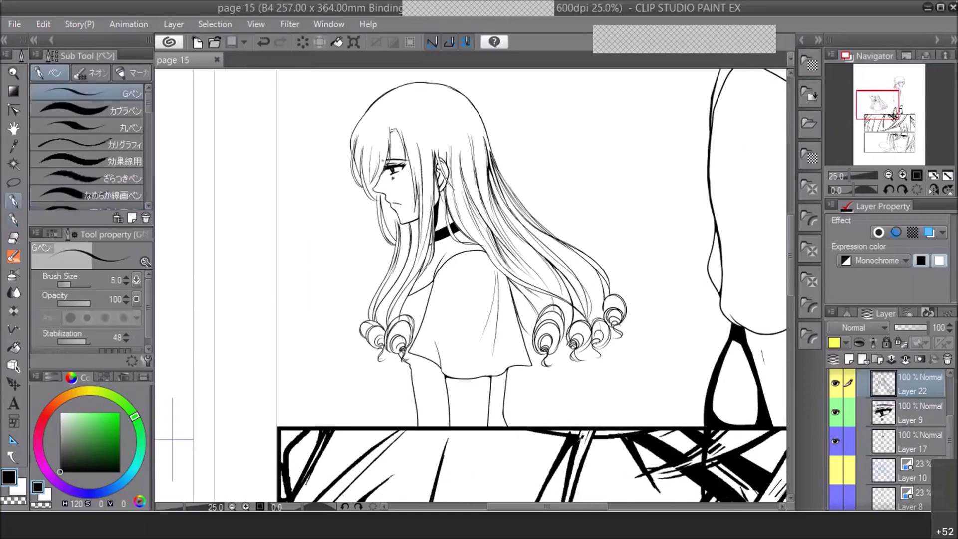
left_click(902, 176)
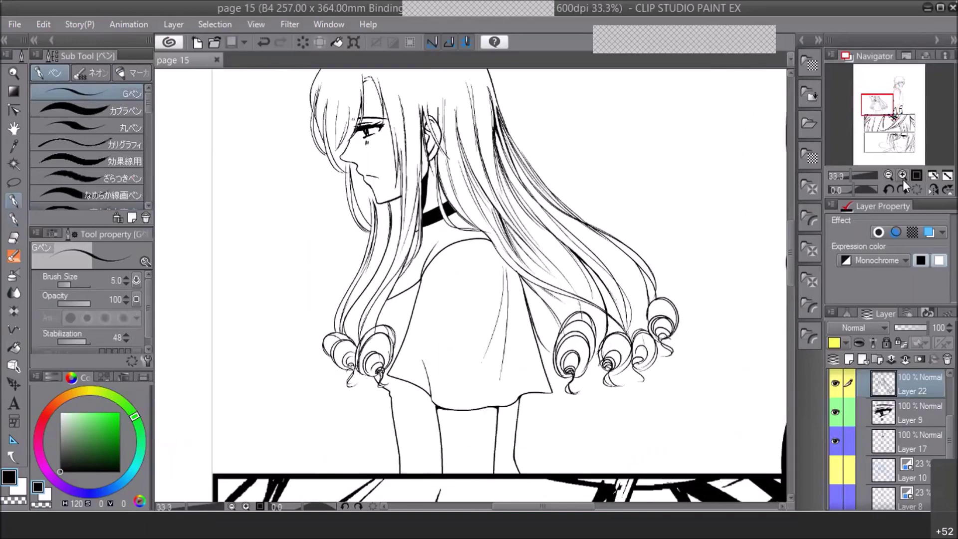
left_click(902, 178)
left_click(902, 176)
left_click(902, 175)
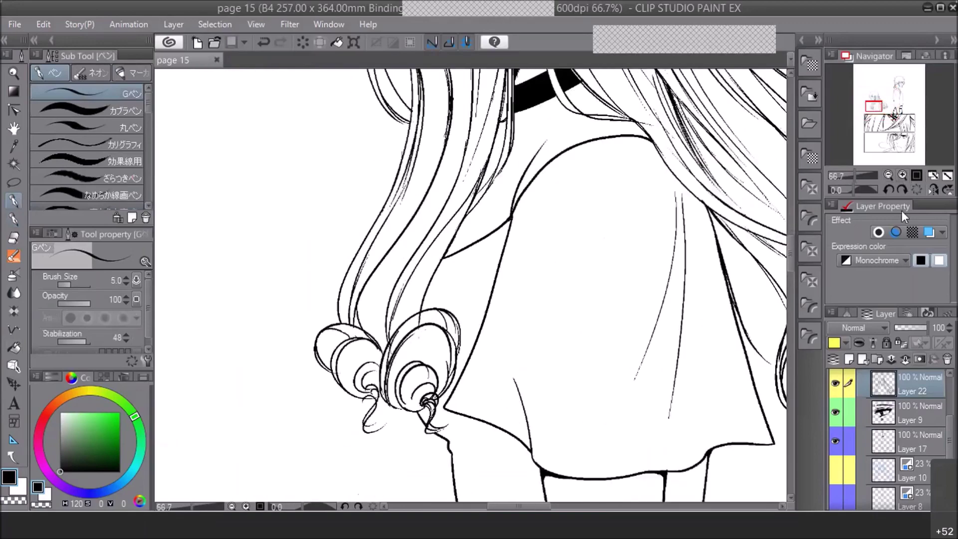
left_click(899, 172)
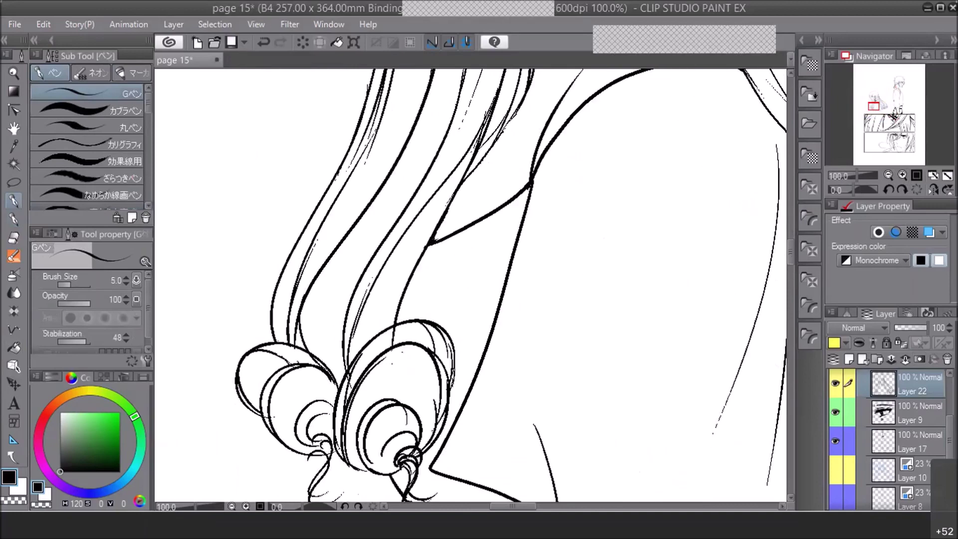
left_click_drag(433, 241, 453, 231)
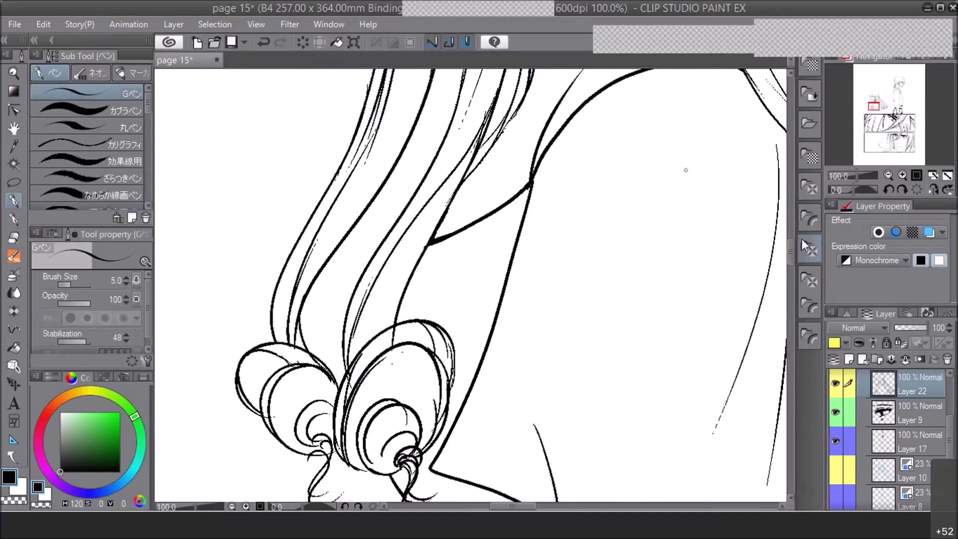
Reinforce the front hair strands beside the choker and just above the chest line with short G-pen strokes
scroll(794, 245, "up", 3)
scroll(794, 245, "up", 3)
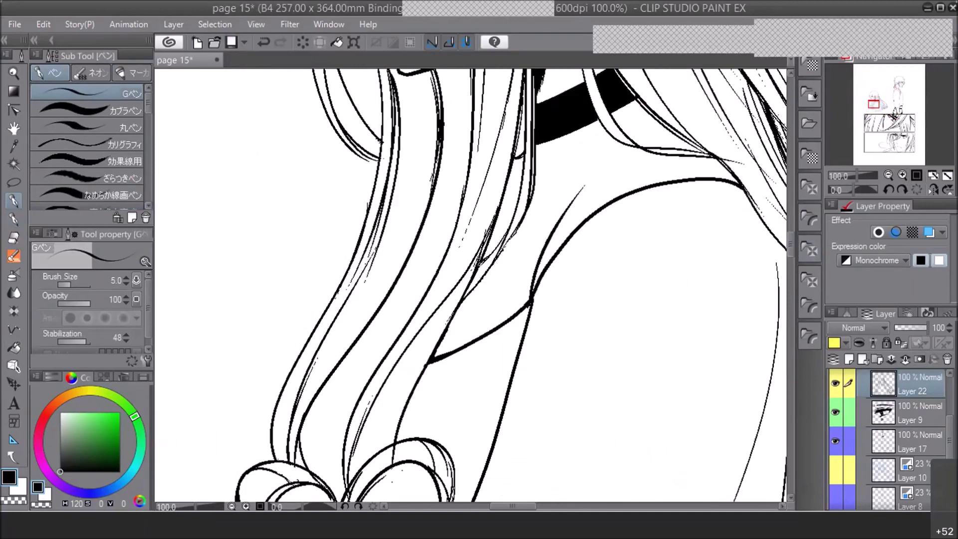
left_click_drag(525, 154, 520, 165)
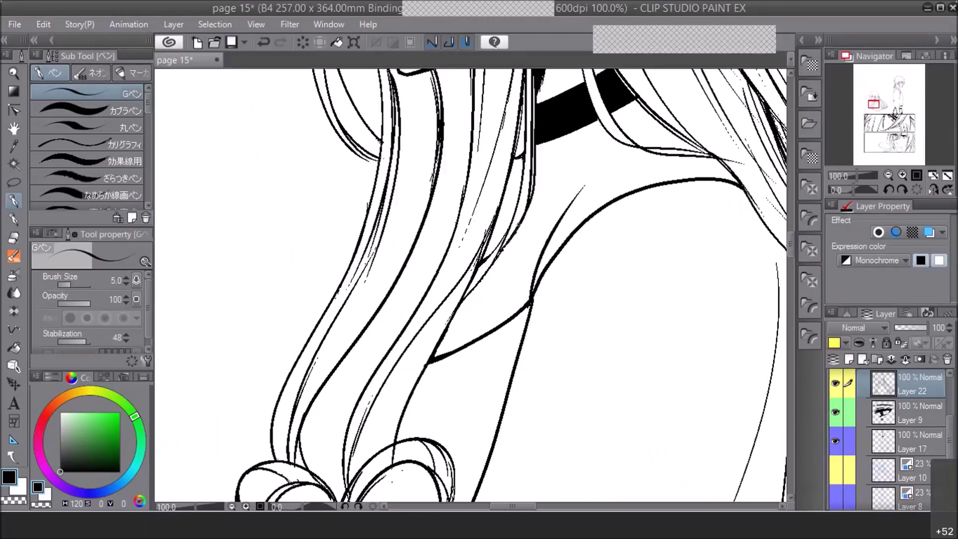
left_click_drag(512, 237, 503, 249)
left_click(888, 175)
left_click(888, 175)
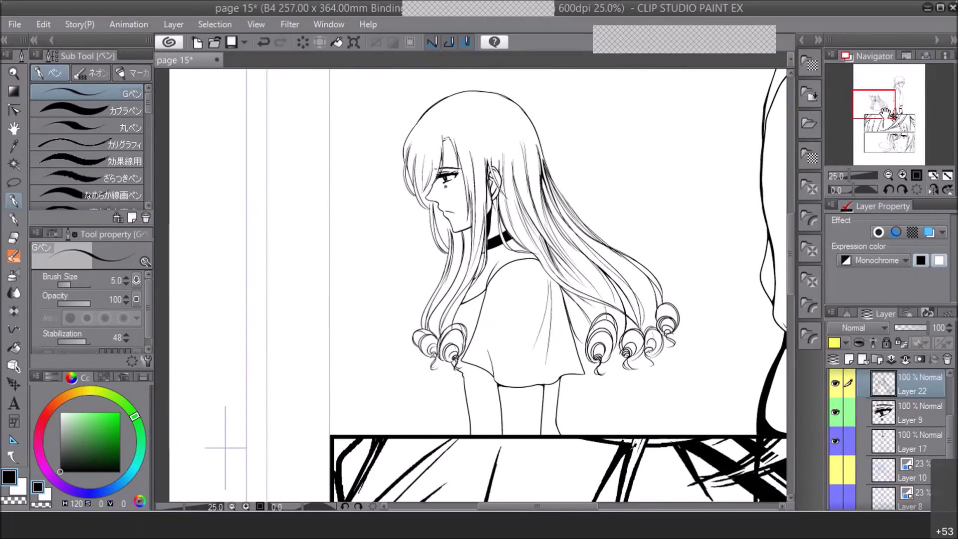
Touch up the strand at the hair parting above the eye with a short G-pen stroke
left_click(903, 174)
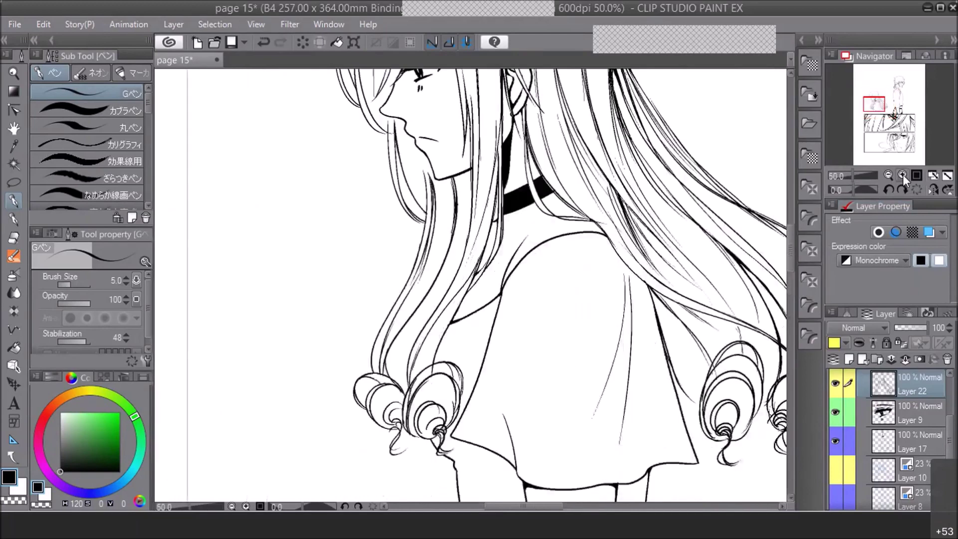
left_click(902, 174)
left_click(902, 175)
left_click(877, 99)
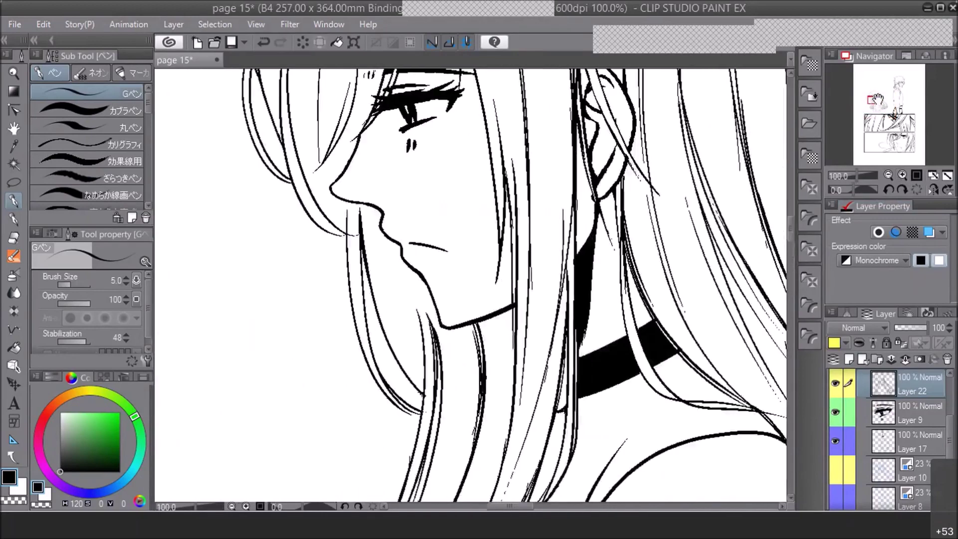
left_click(888, 176)
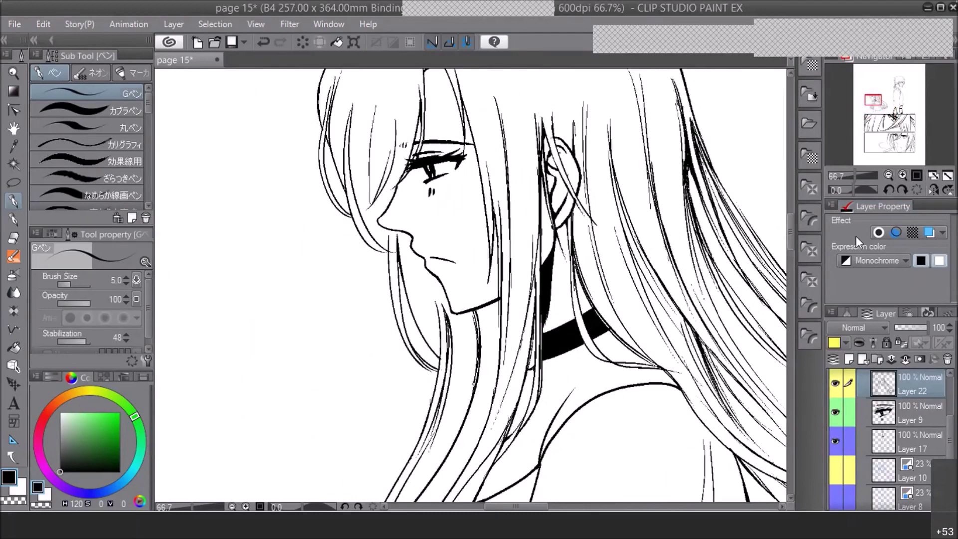
left_click_drag(791, 239, 792, 232)
left_click_drag(876, 99, 874, 95)
left_click(901, 175)
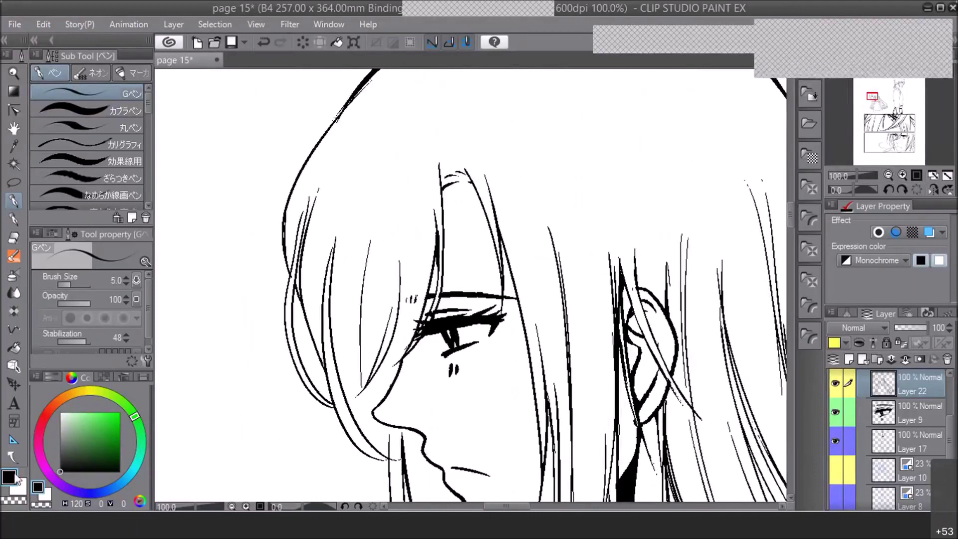
left_click_drag(444, 186, 440, 199)
left_click(889, 175)
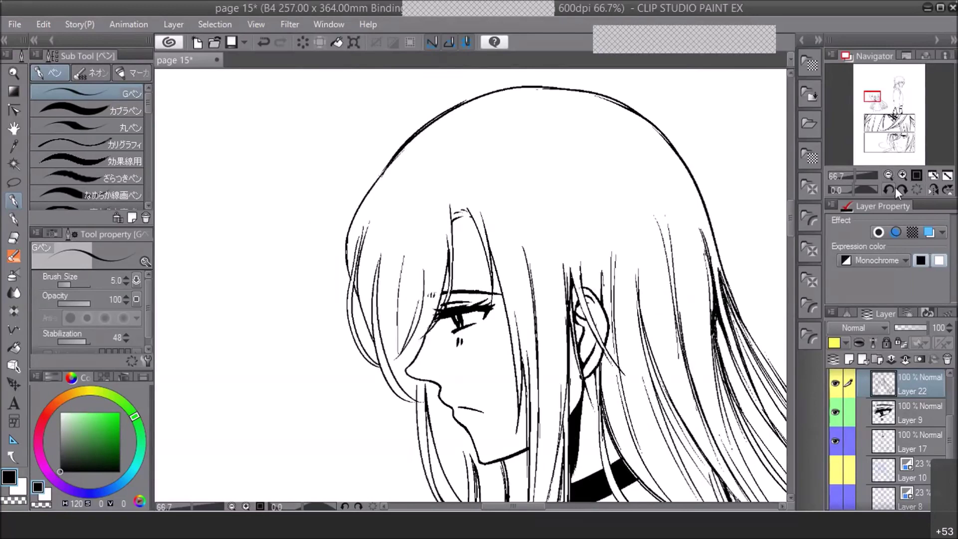
Rotate the canvas view to 15° and thicken the inner line of the outermost bangs strand in front of the face
left_click(902, 187)
left_click(902, 175)
mouse_move(301, 243)
left_mouse_down()
mouse_move(306, 327)
mouse_move(304, 315)
left_mouse_up()
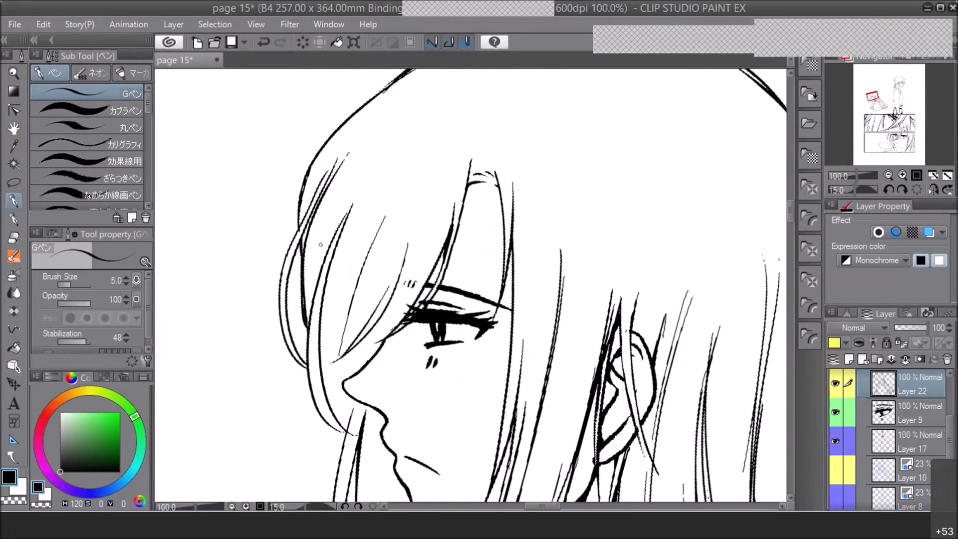
left_click_drag(307, 326, 307, 363)
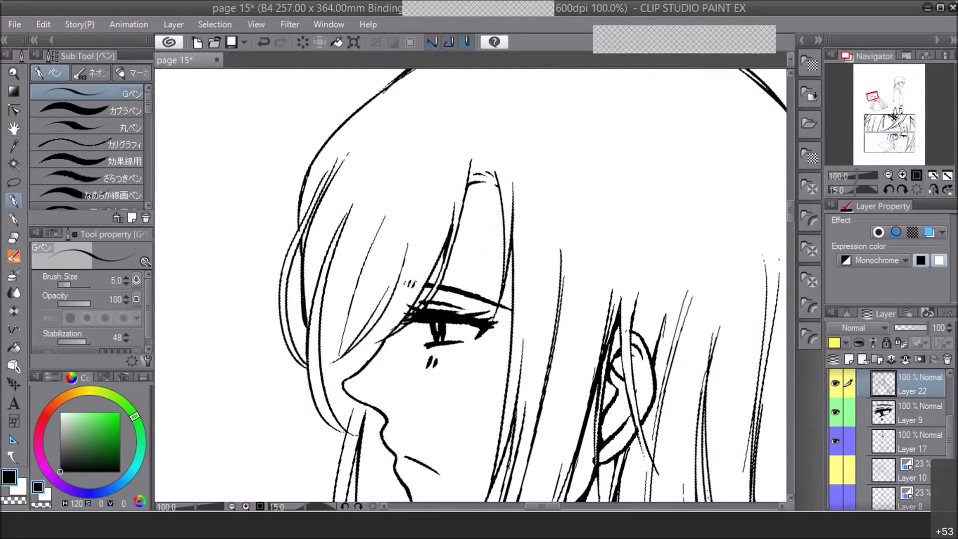
left_click(888, 175)
left_click(889, 175)
left_click(889, 175)
left_click(889, 176)
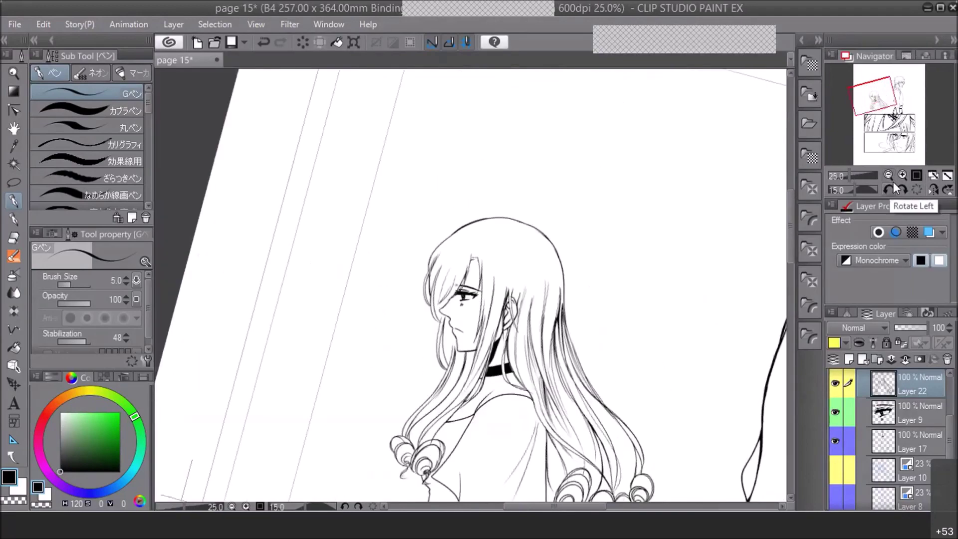
Return the canvas rotation to 0° and save the page
left_click(902, 176)
left_click(900, 176)
left_click(888, 189)
left_click_drag(874, 96, 874, 98)
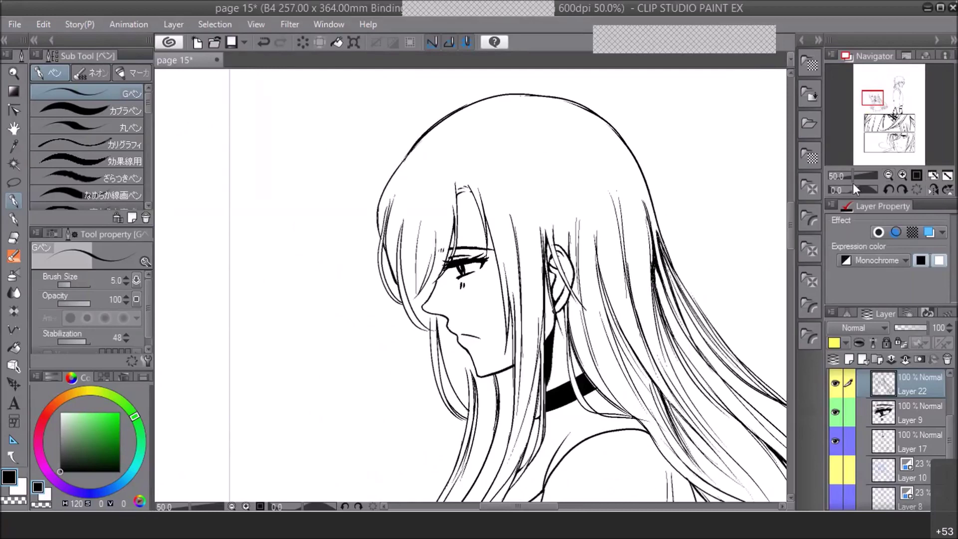
left_click(237, 42)
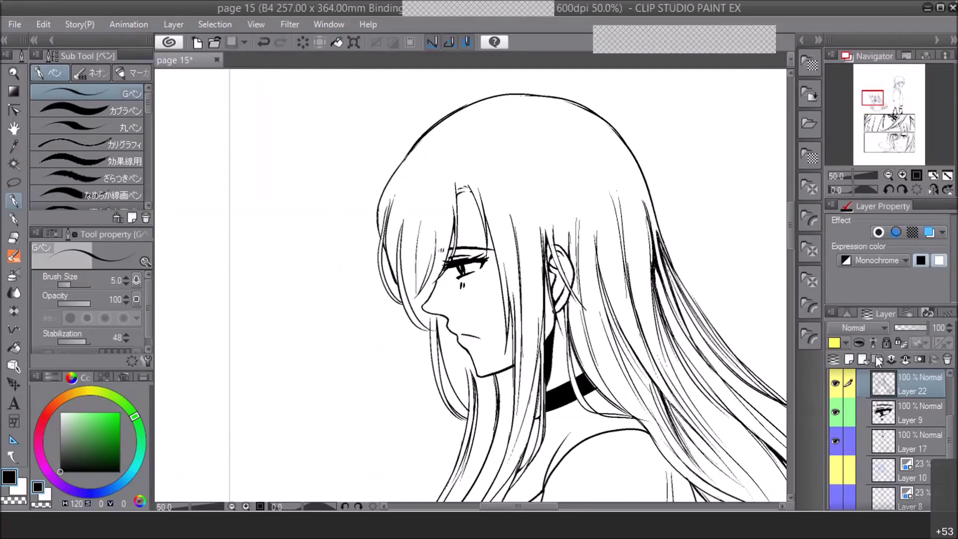
left_click(901, 173)
left_click_drag(873, 98, 876, 98)
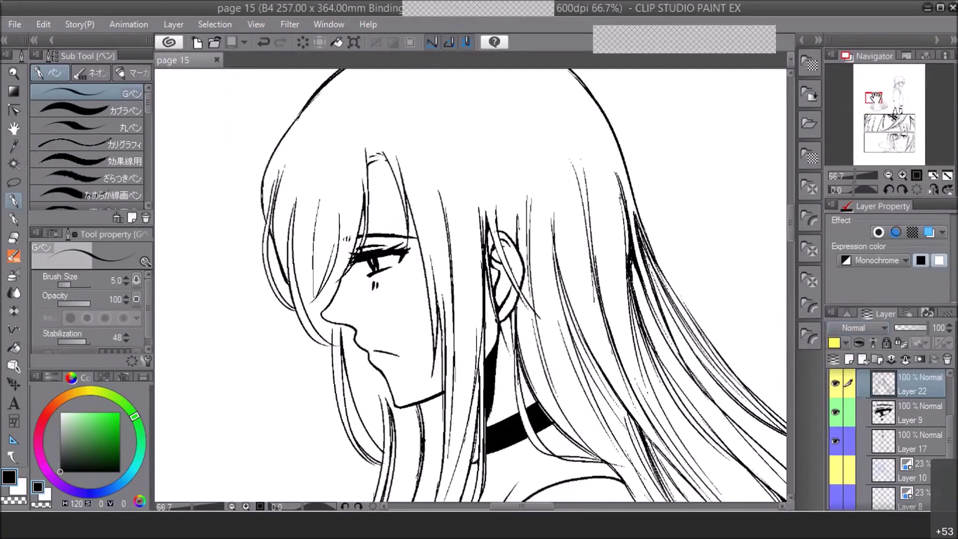
Touch up the hair strand crossing the top of the ear with a short G-pen stroke and save the page
left_click(898, 178)
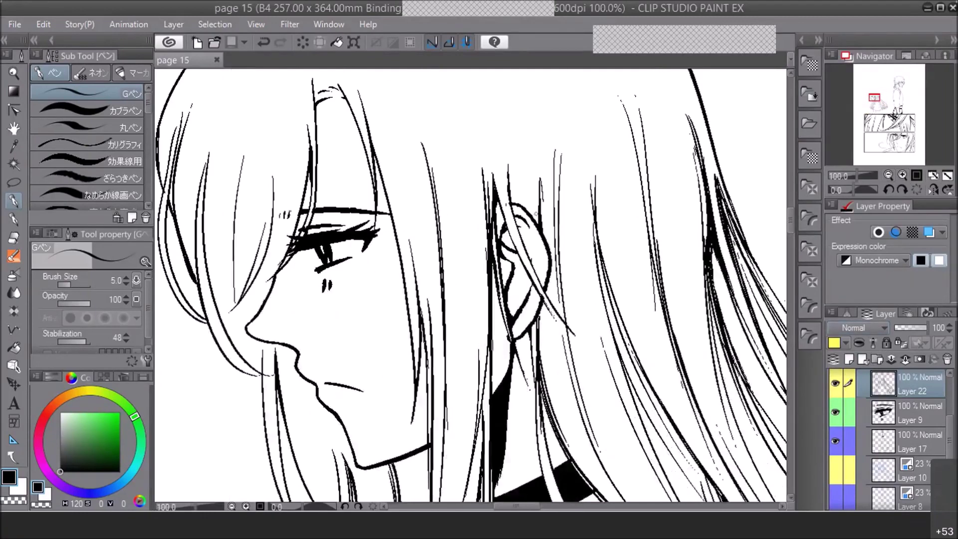
left_click_drag(535, 214, 542, 161)
left_click(886, 174)
left_click(890, 178)
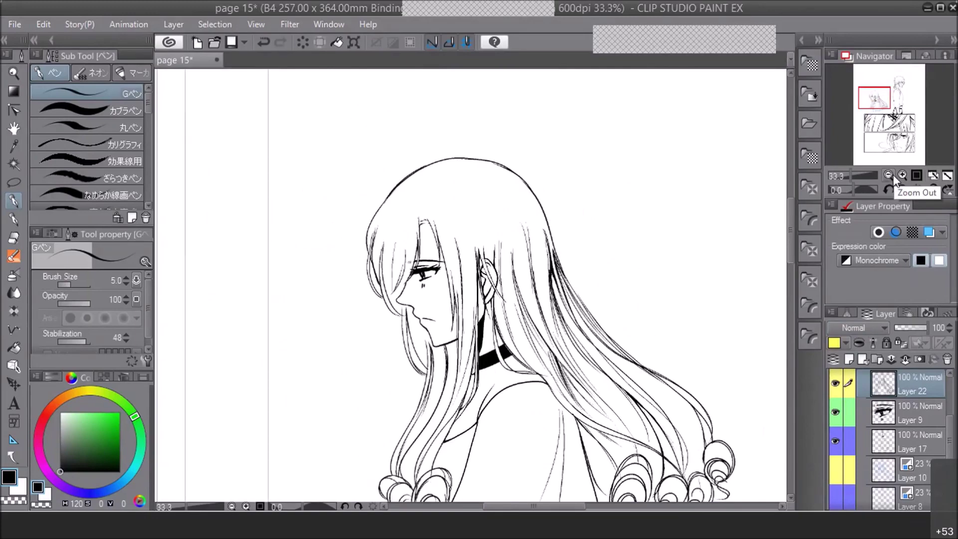
left_click(890, 176)
left_click(902, 176)
left_click(902, 177)
left_click_drag(877, 100, 876, 105)
key("ctrl+s")
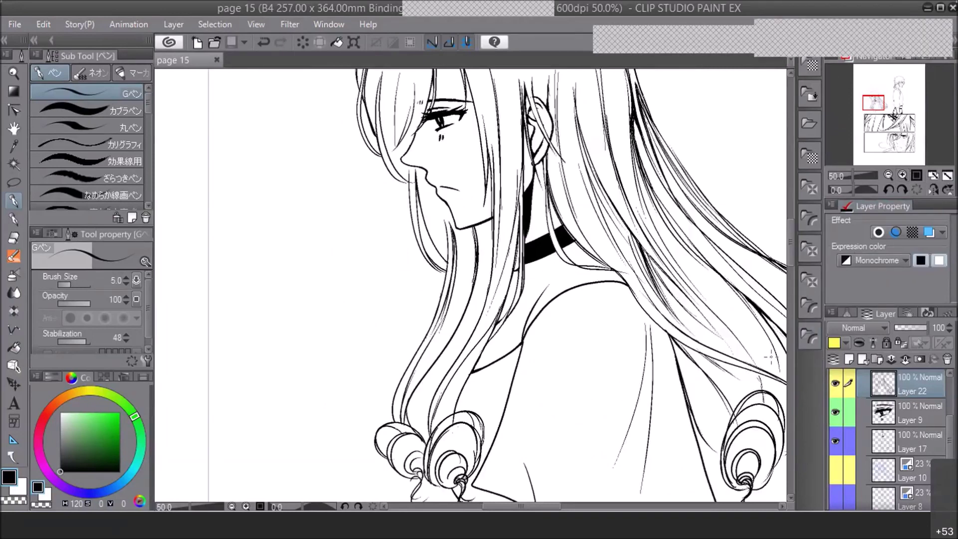
Rotate the canvas view to 15° and reinforce the front hair strands beside the choker and just above the front curls with short G-pen strokes
left_click(887, 176)
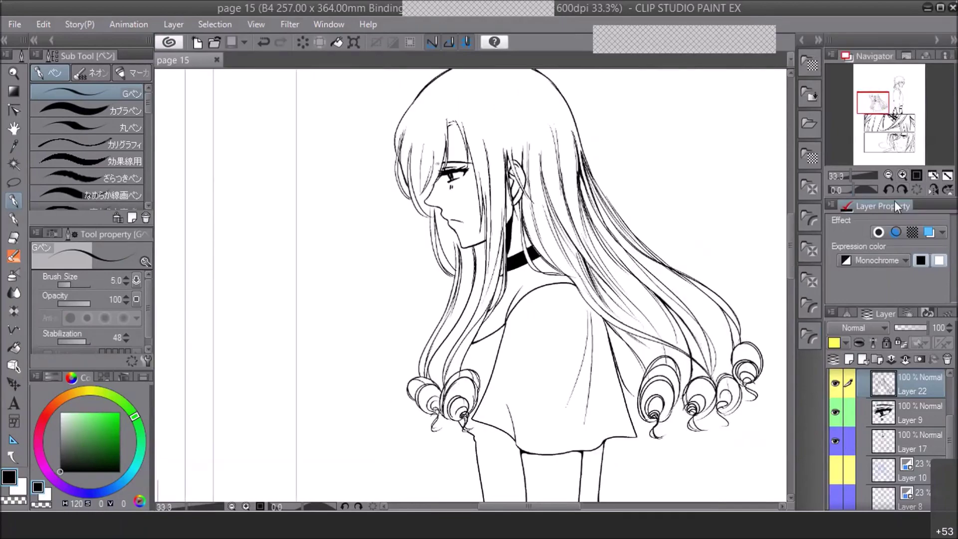
left_click(903, 187)
left_click(902, 175)
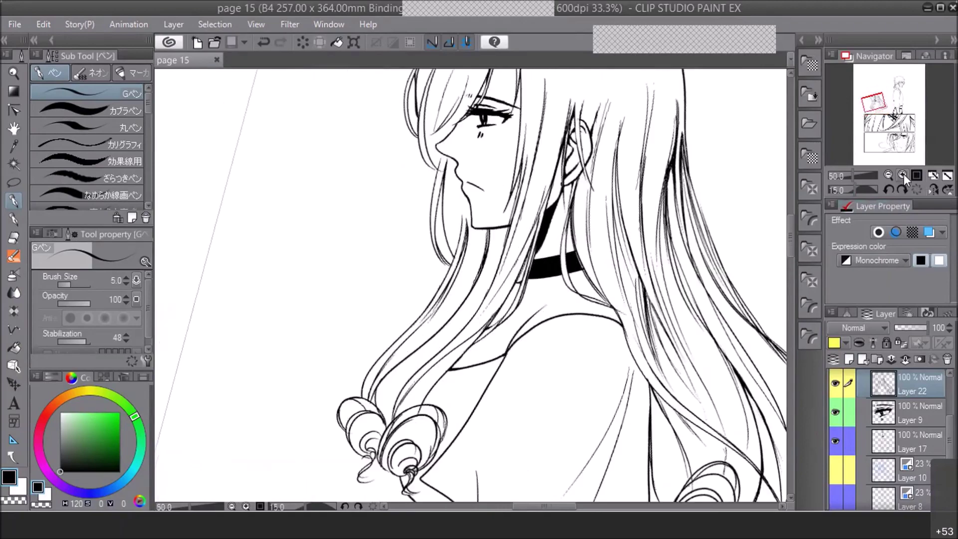
left_click(903, 174)
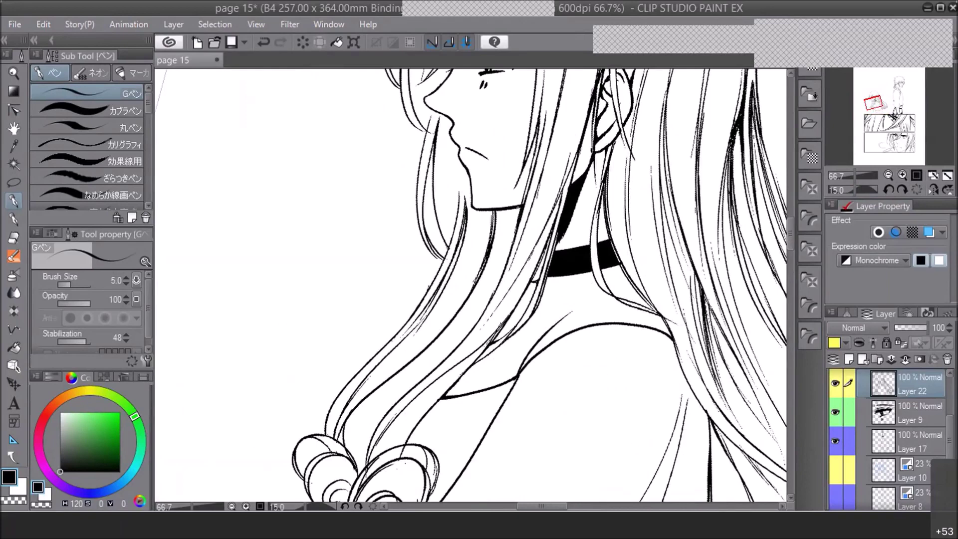
left_click_drag(505, 265, 491, 299)
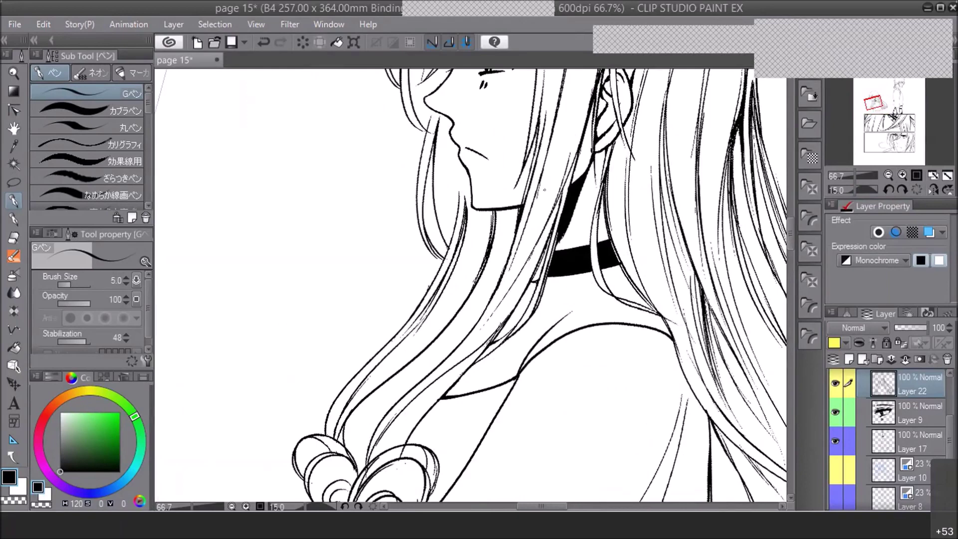
left_click_drag(551, 234, 546, 249)
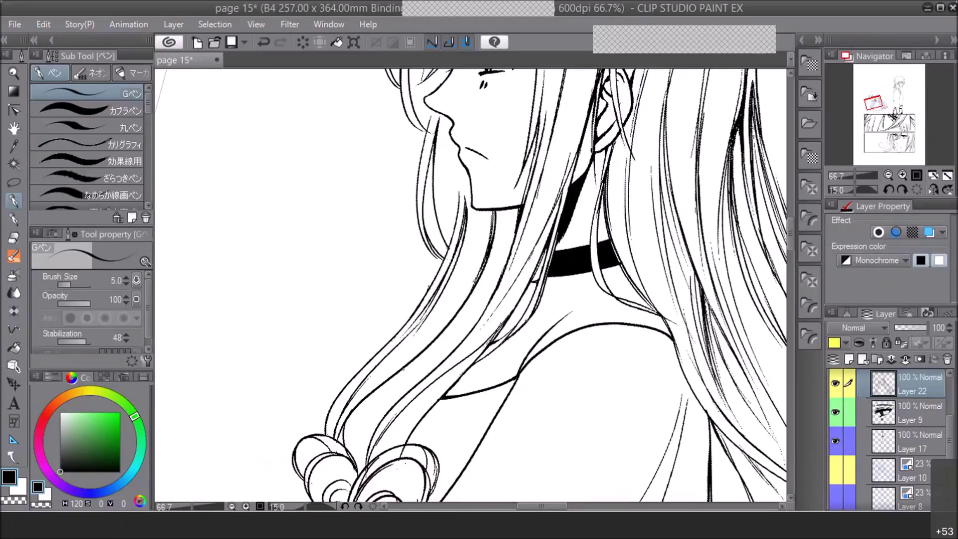
left_click_drag(363, 397, 352, 409)
left_click_drag(385, 379, 360, 400)
left_click(888, 175)
left_click(888, 175)
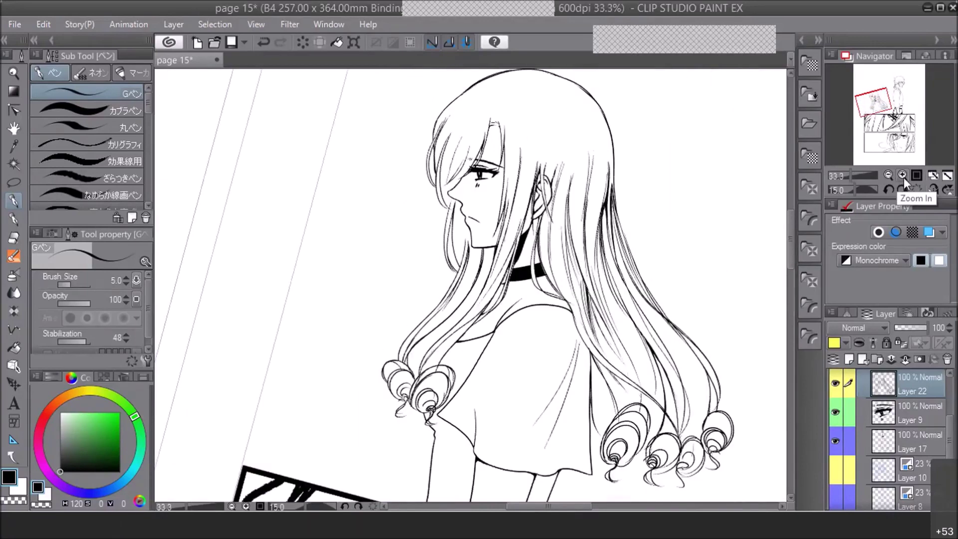
Clean up the hair strands around and behind the ear using the G-pen with transparent colour, saving the page
left_click_drag(880, 99, 885, 94)
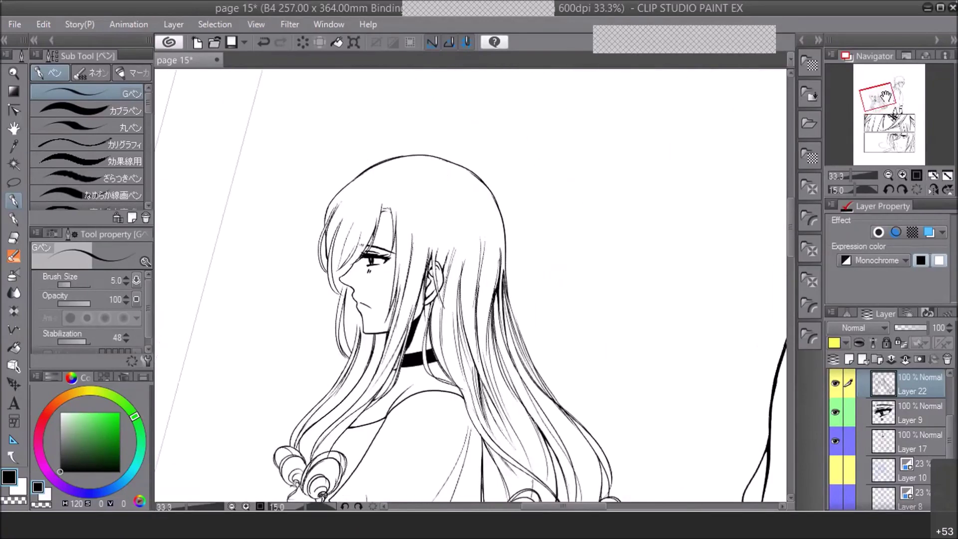
left_click(903, 174)
left_click(902, 175)
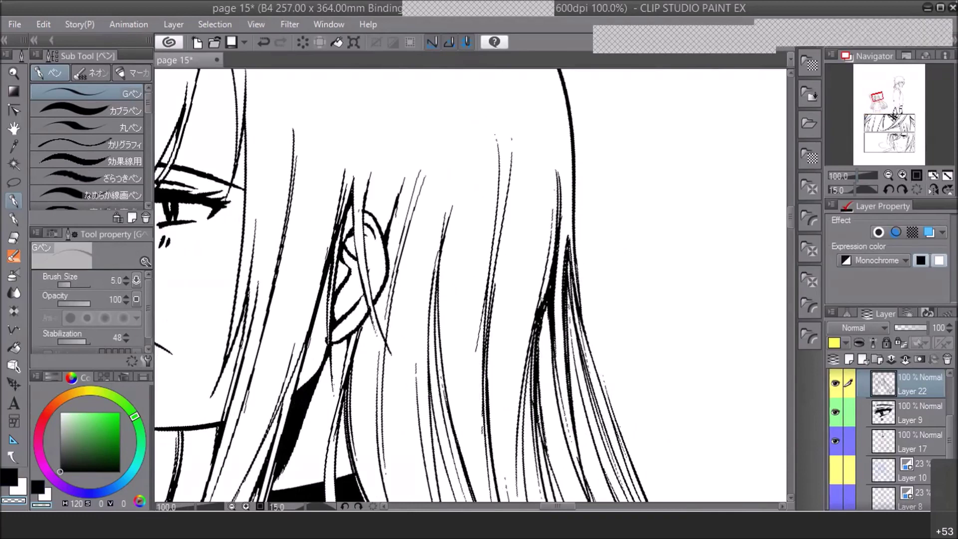
key("ctrl+s")
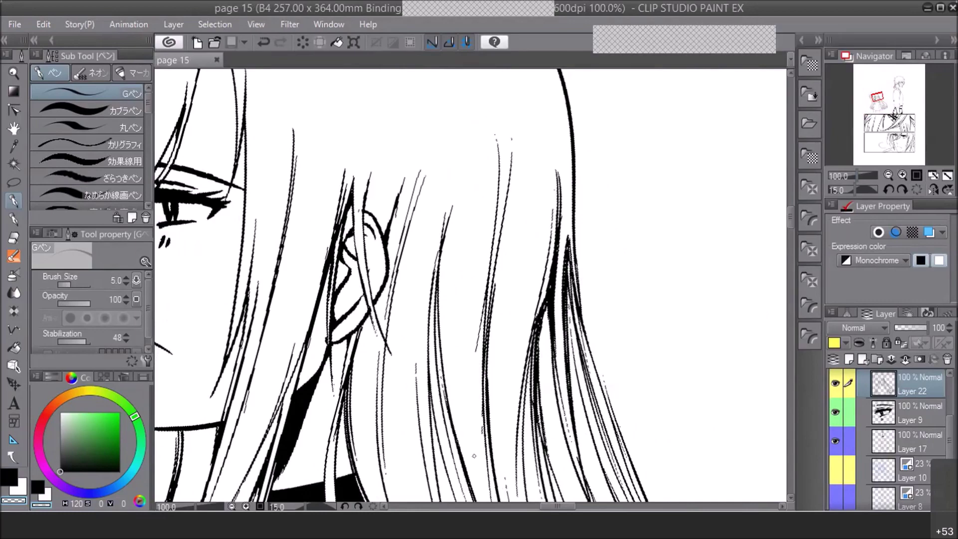
left_click(888, 173)
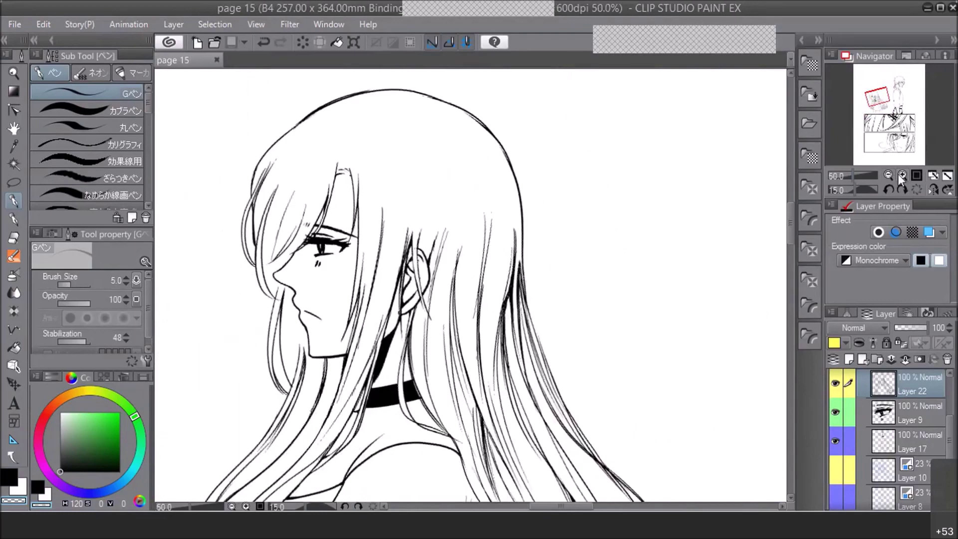
left_click(901, 175)
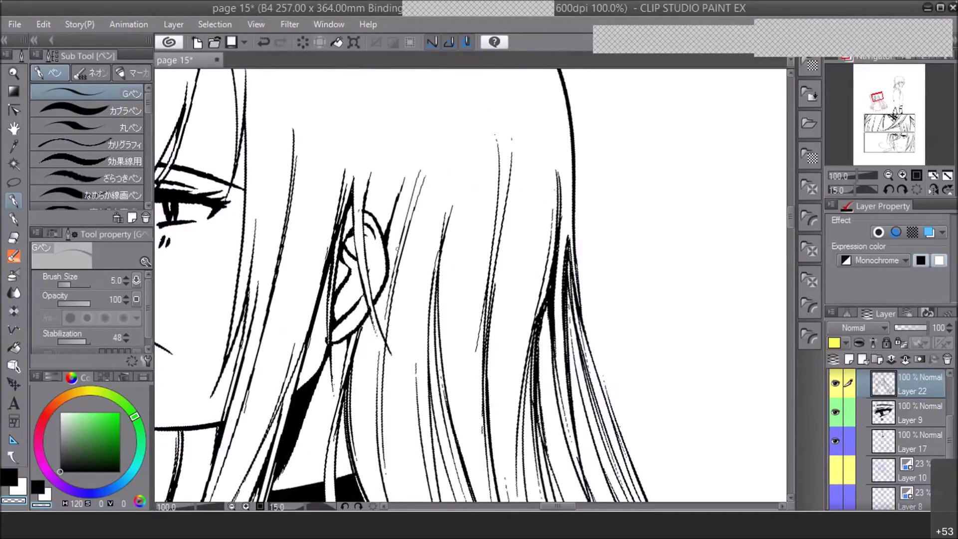
key("ctrl+s")
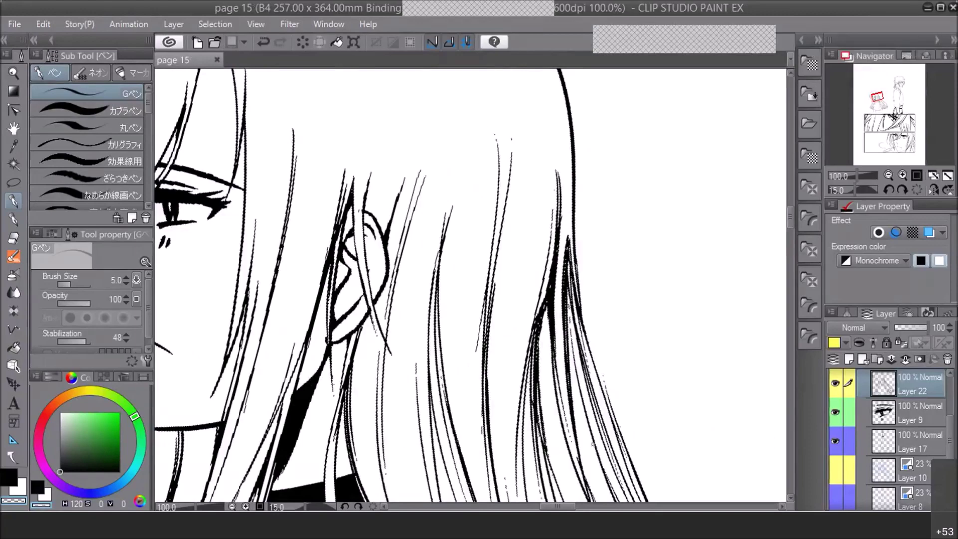
Return the canvas rotation to 0° and switch the G-pen from transparent back to black
left_click(885, 187)
left_click(887, 174)
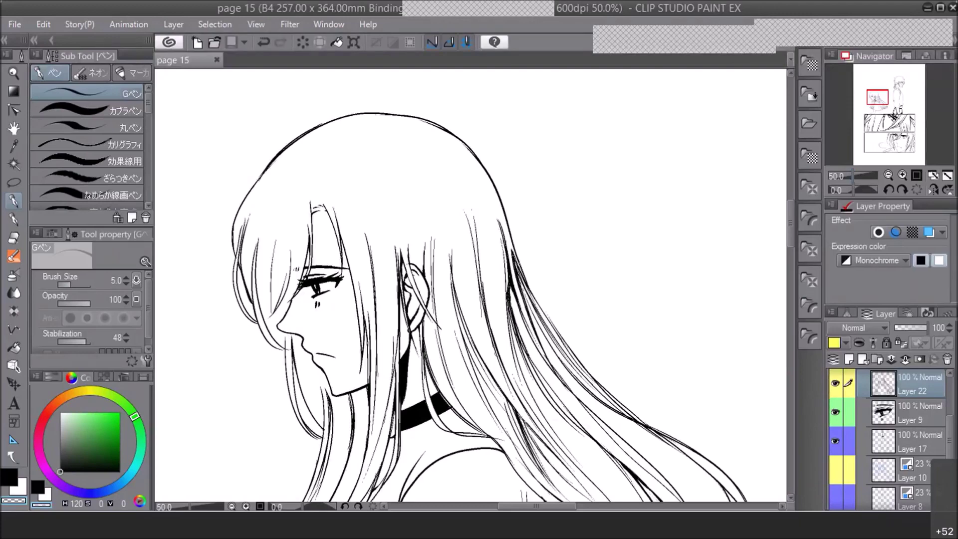
left_click_drag(874, 98, 872, 101)
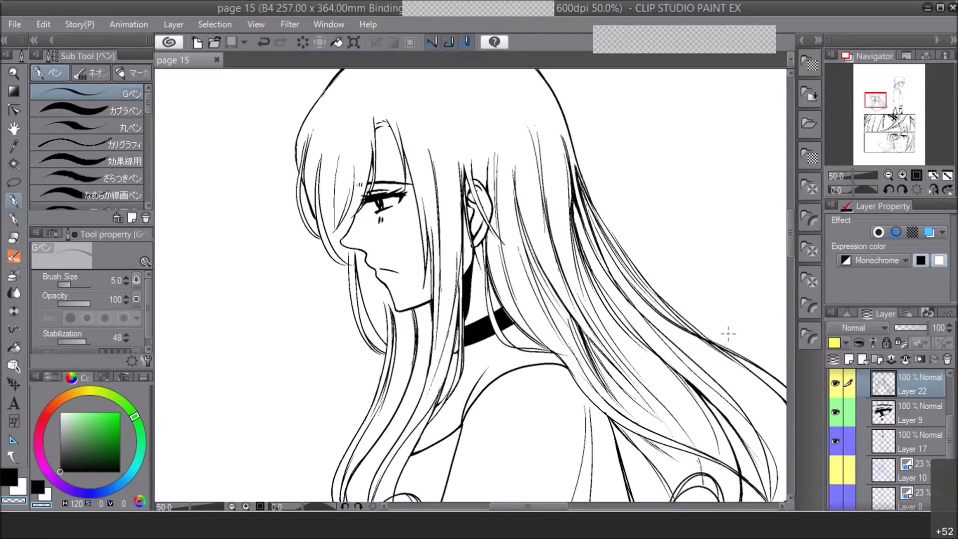
key("c")
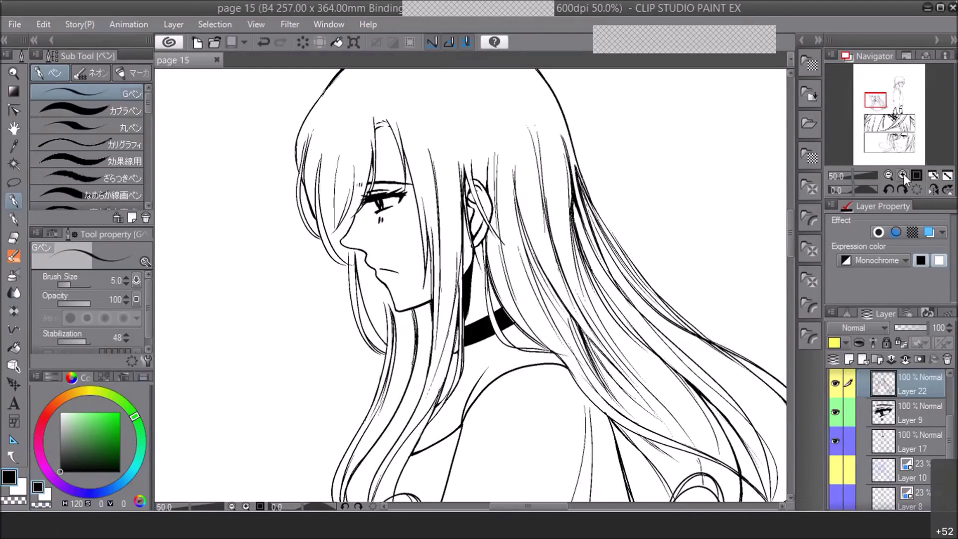
Rotate the canvas view to 15°, erase a small bit of line where the back hair meets the shoulder, and save the page
left_click(890, 176)
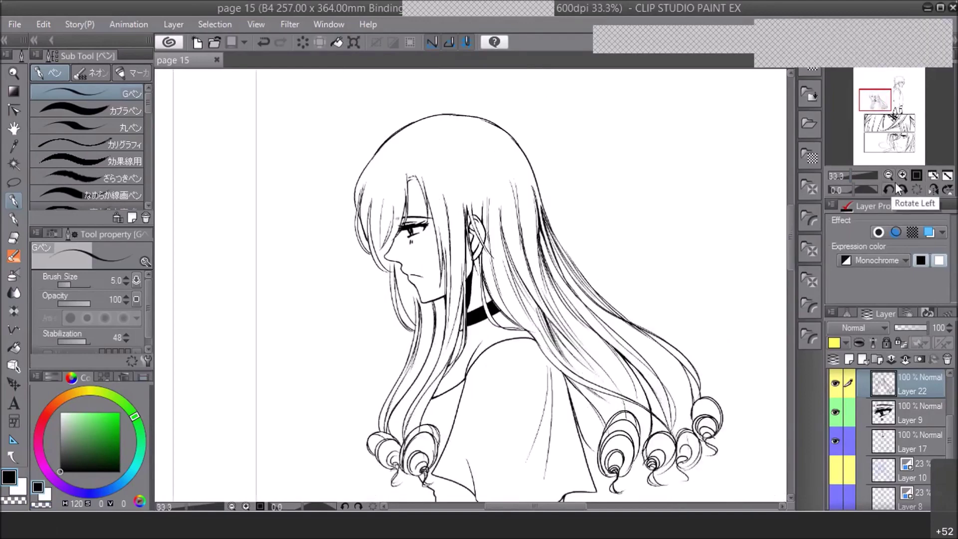
left_click(895, 184)
left_click(901, 175)
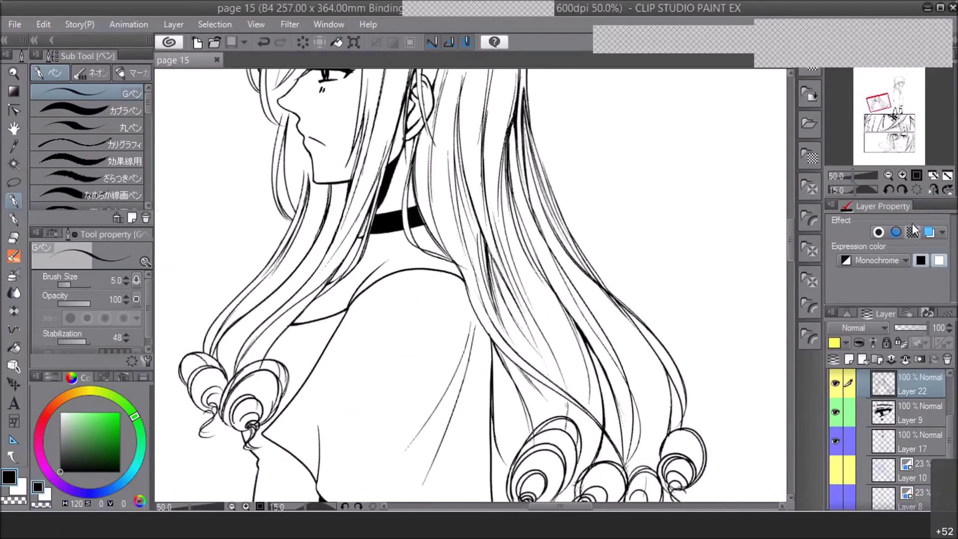
key("ctrl+plus")
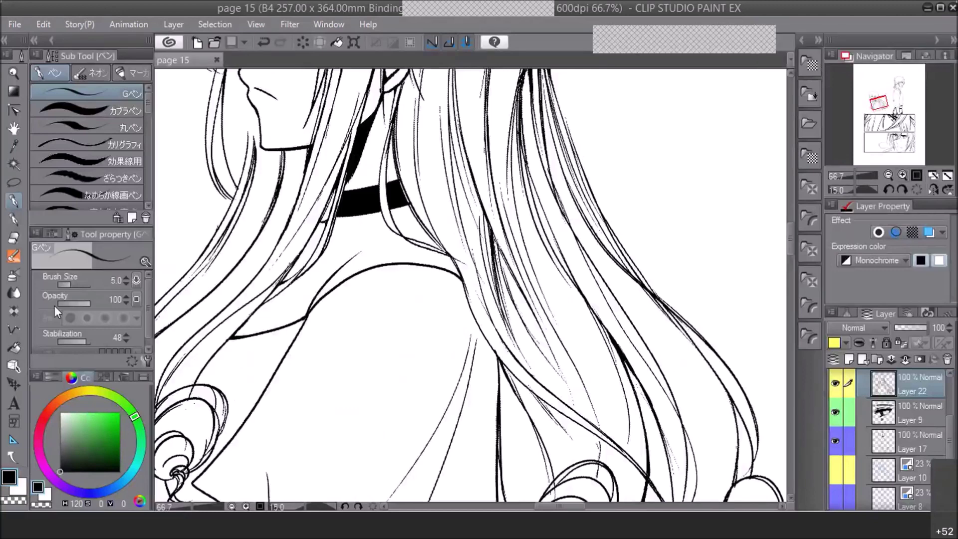
left_click(15, 239)
left_click(462, 264)
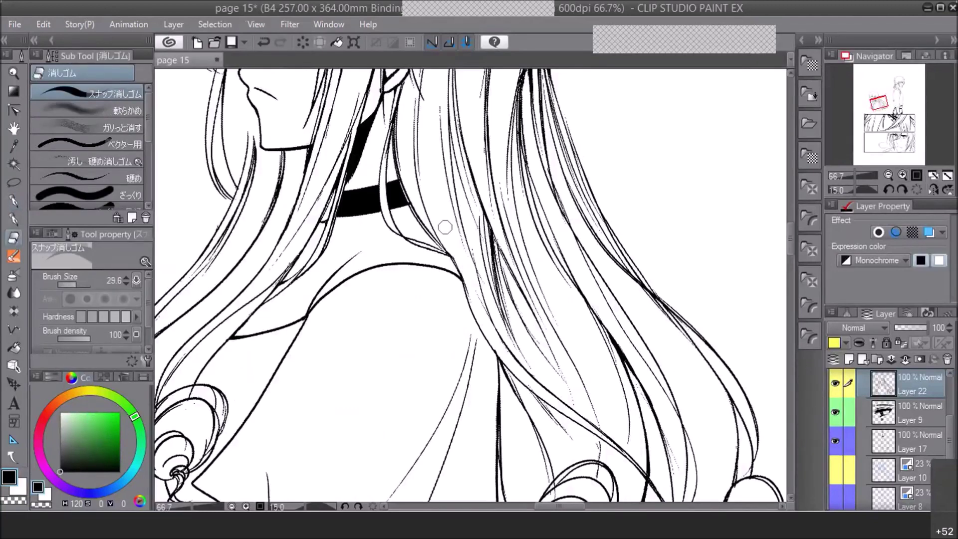
left_click(889, 176)
left_click(888, 176)
left_click(889, 176)
left_click(889, 176)
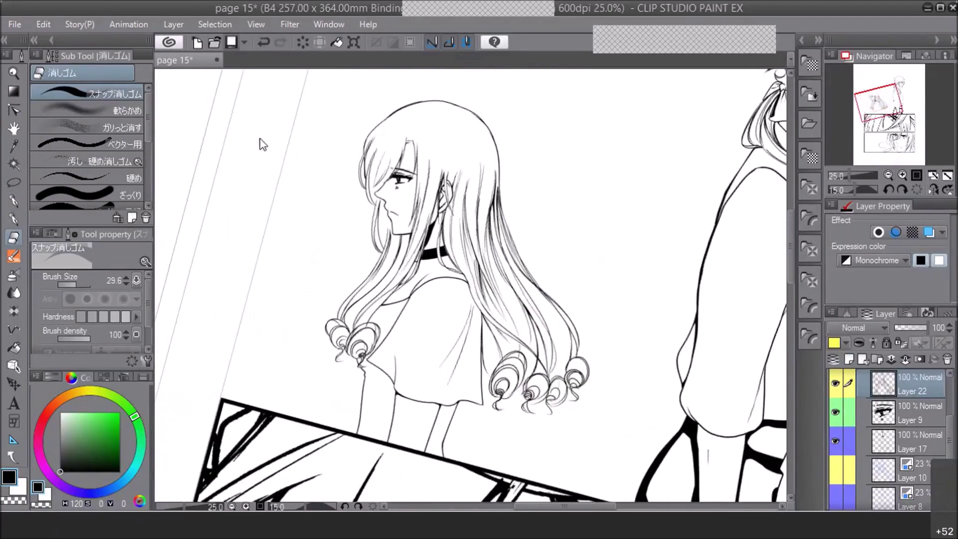
key("ctrl+s")
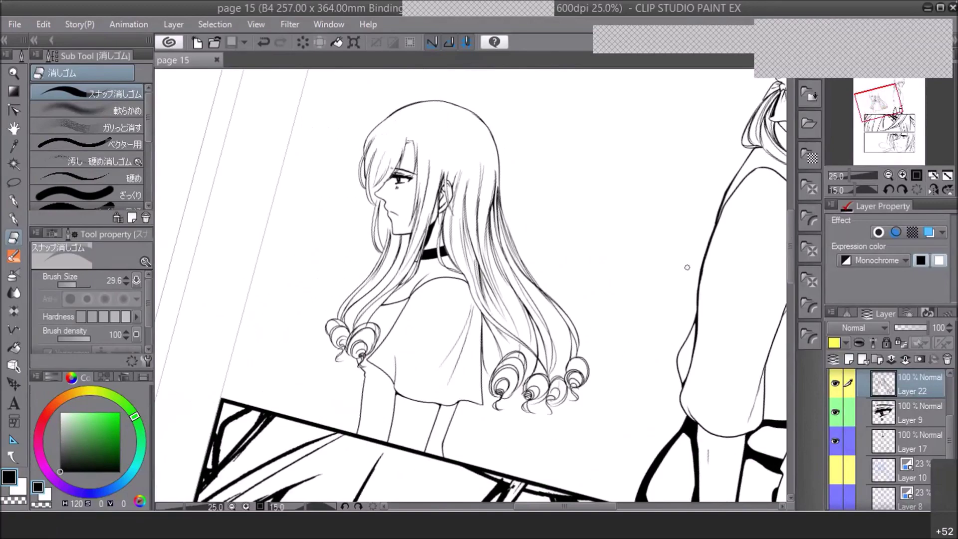
Refine the side strands hanging in front of the mouth and chin with short G-pen strokes
left_click(901, 176)
left_click(901, 176)
left_click_drag(879, 103, 875, 100)
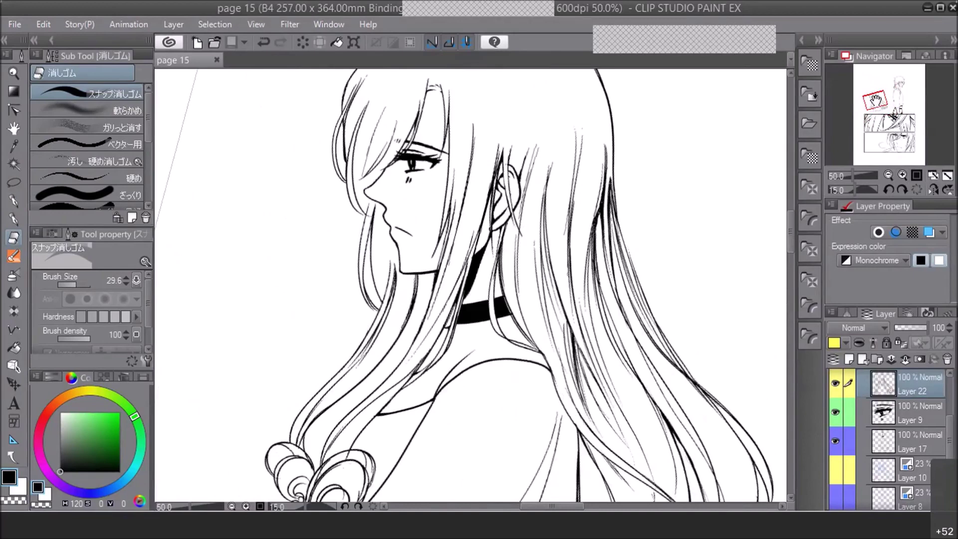
key("p")
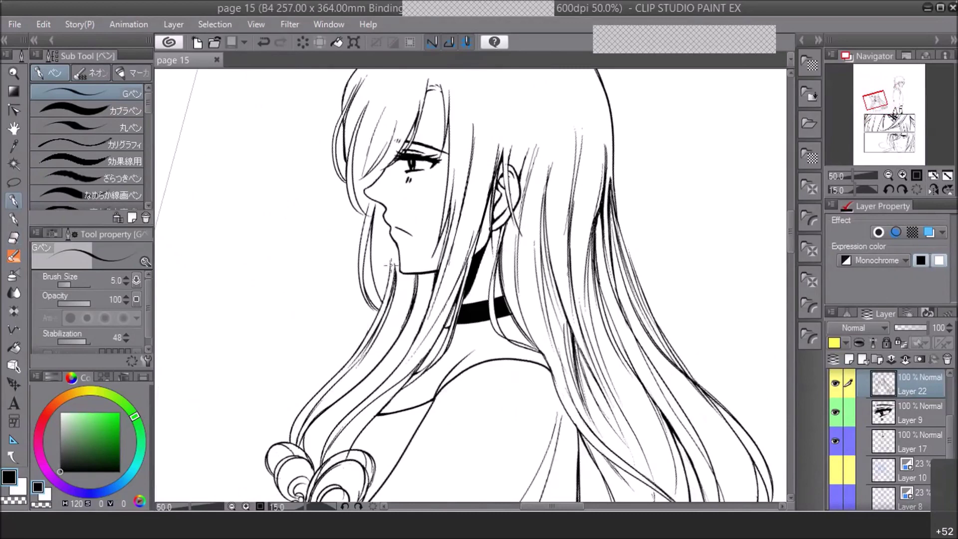
left_click_drag(382, 292, 384, 294)
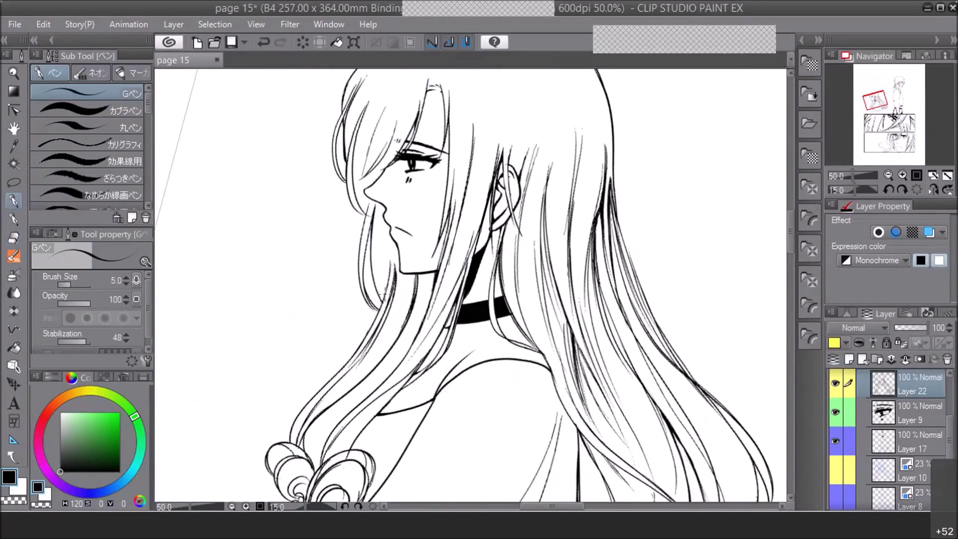
left_click_drag(374, 212, 370, 248)
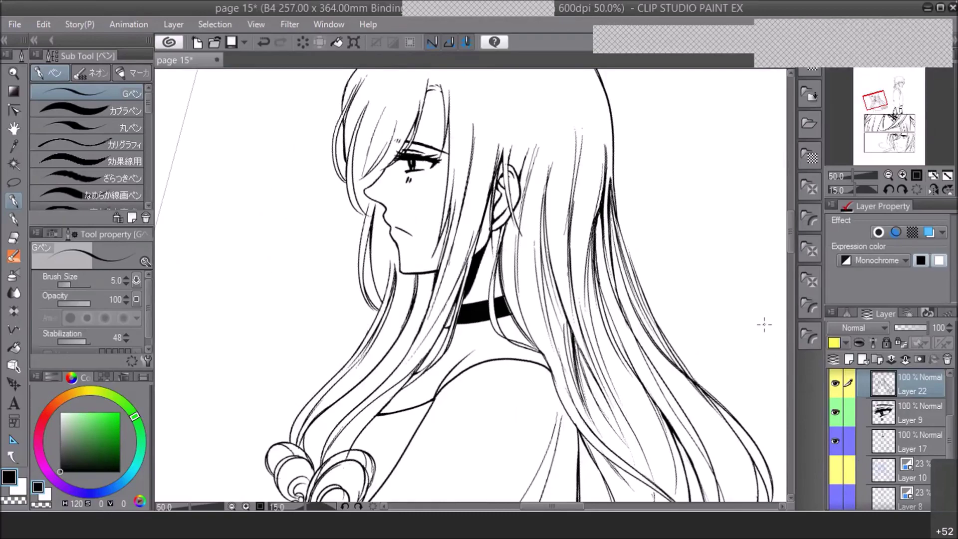
left_click(888, 175)
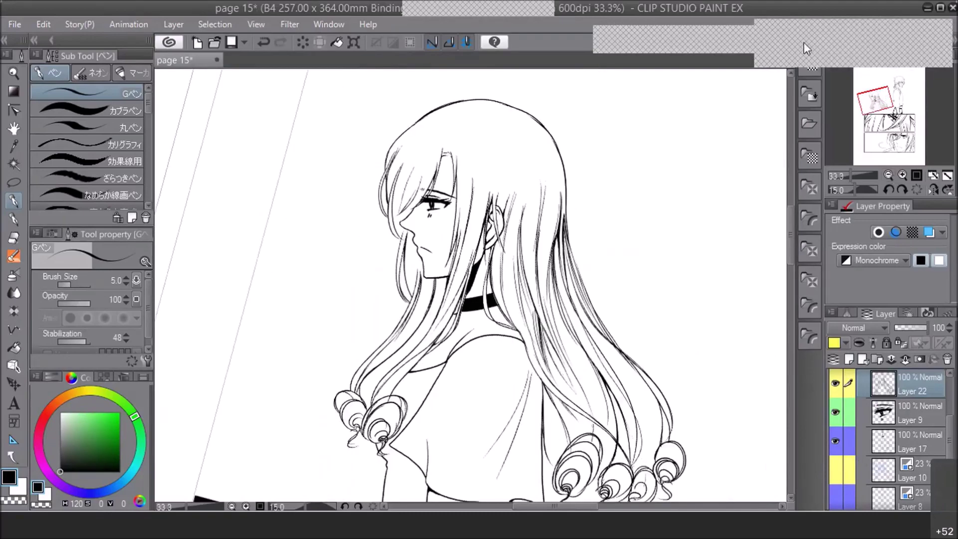
Browse the basic monochromatic pattern materials, filtered to 60.0 line tones
left_click(809, 60)
left_click(623, 137)
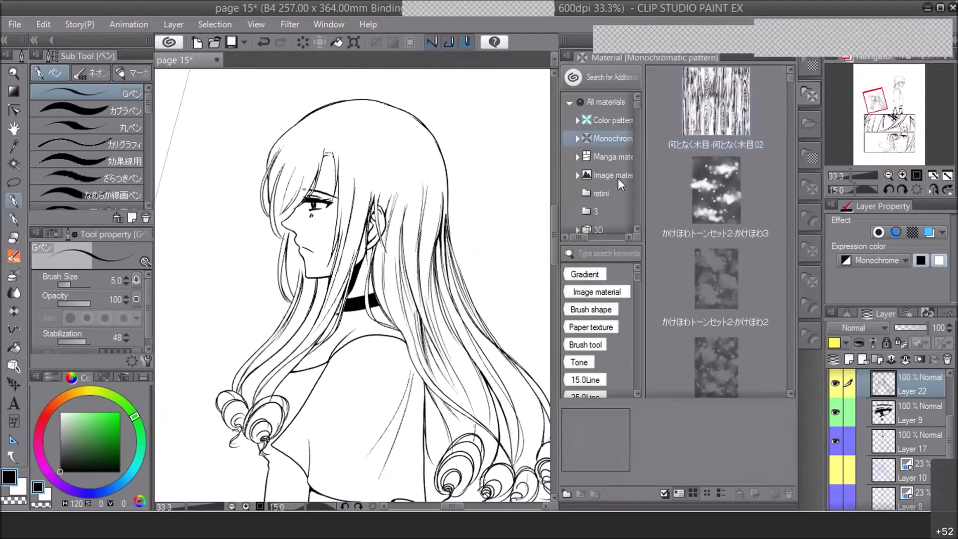
double_click(597, 136)
left_click(608, 118)
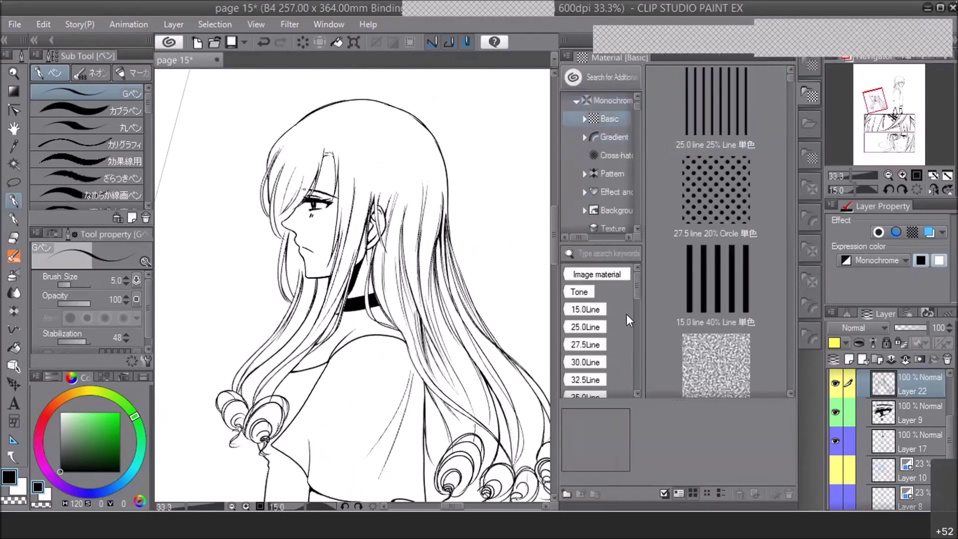
left_click_drag(639, 286, 638, 309)
left_click(603, 344)
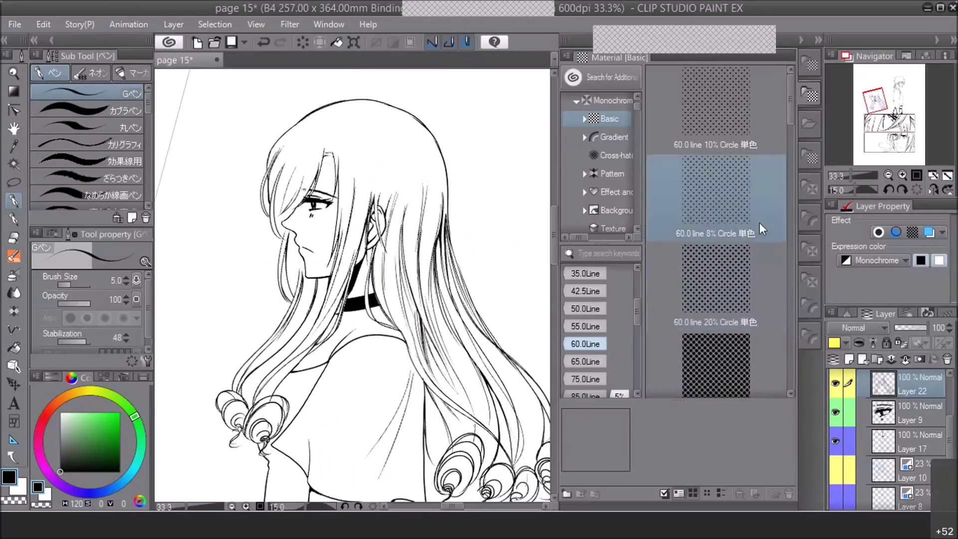
left_click(802, 41)
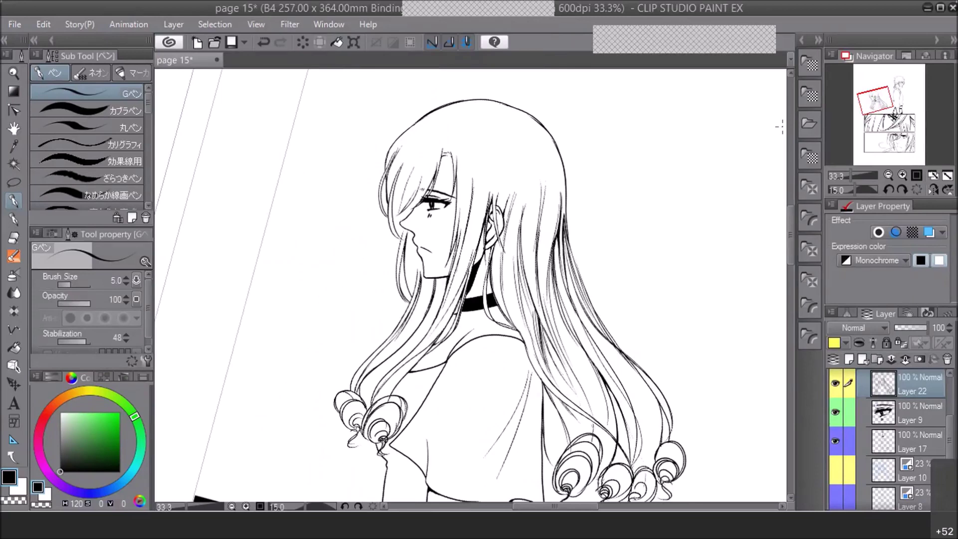
left_click(891, 175)
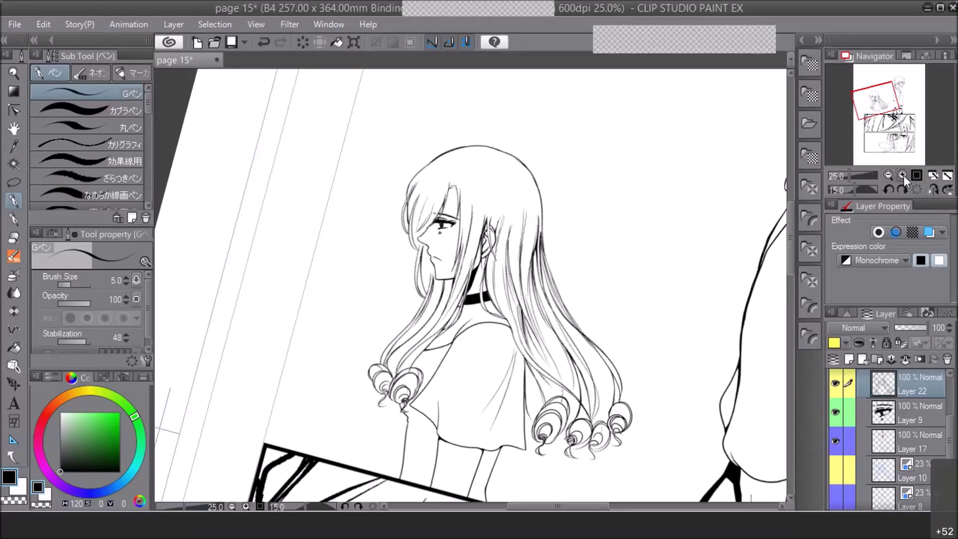
left_click(903, 175)
left_click(903, 175)
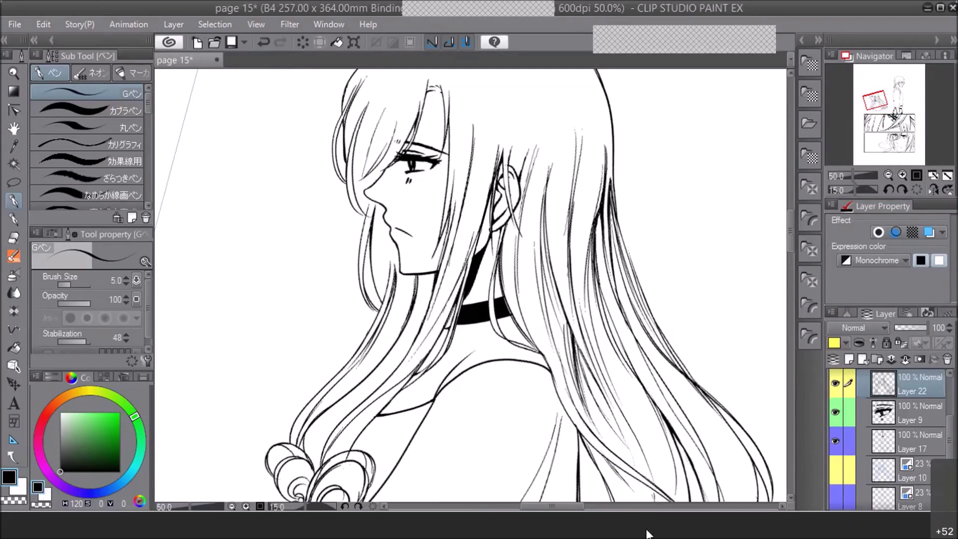
Inspect the inked long-haired figure and the panel below it at different magnifications with the canvas rotation at 0°
left_click(888, 175)
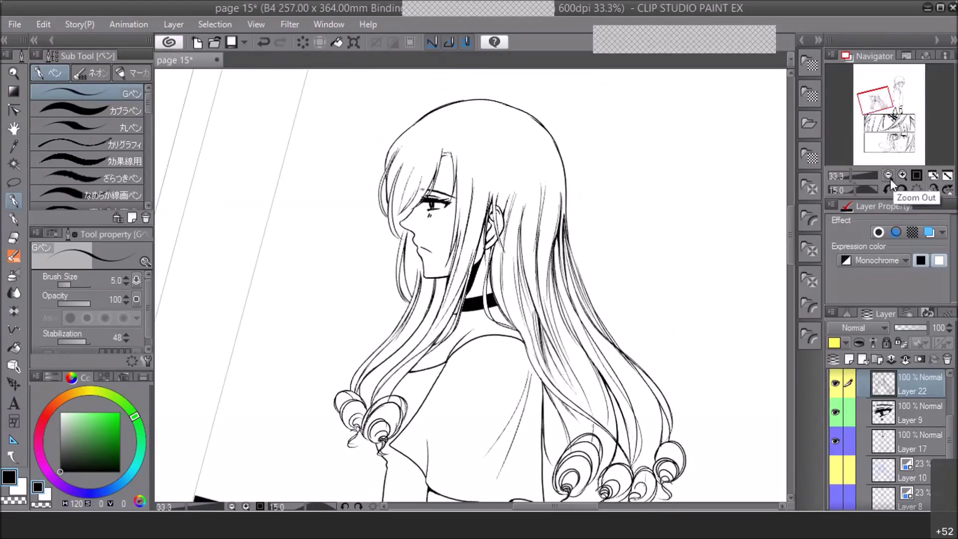
left_click(890, 186)
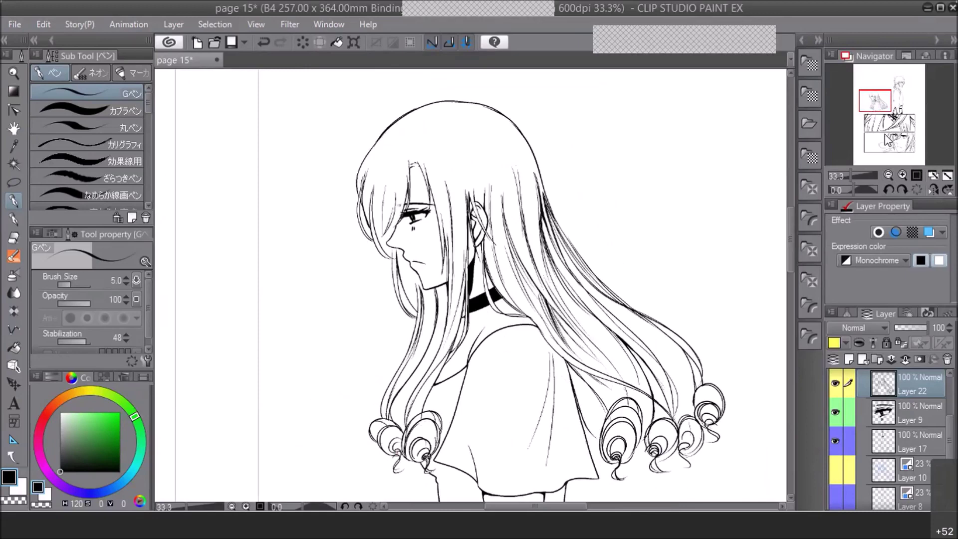
left_click(888, 173)
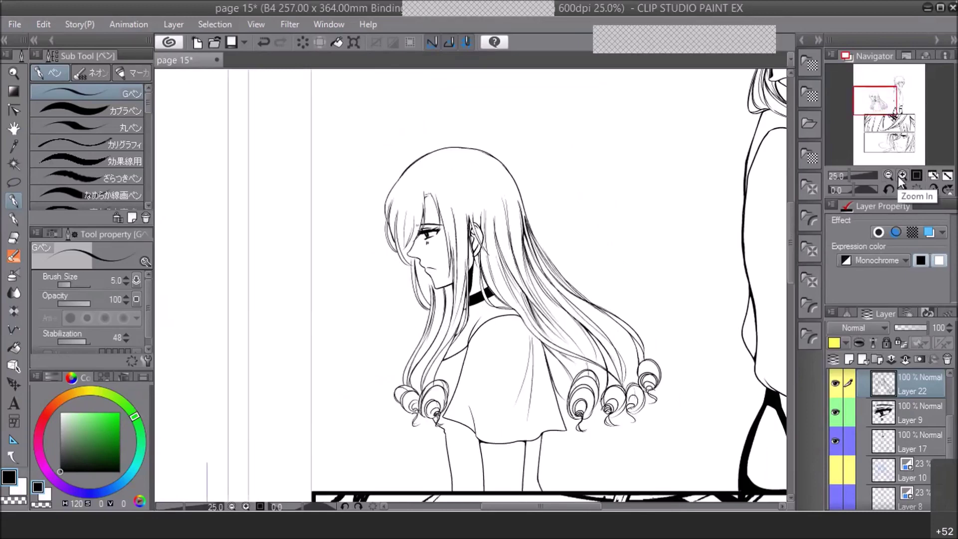
left_click(900, 174)
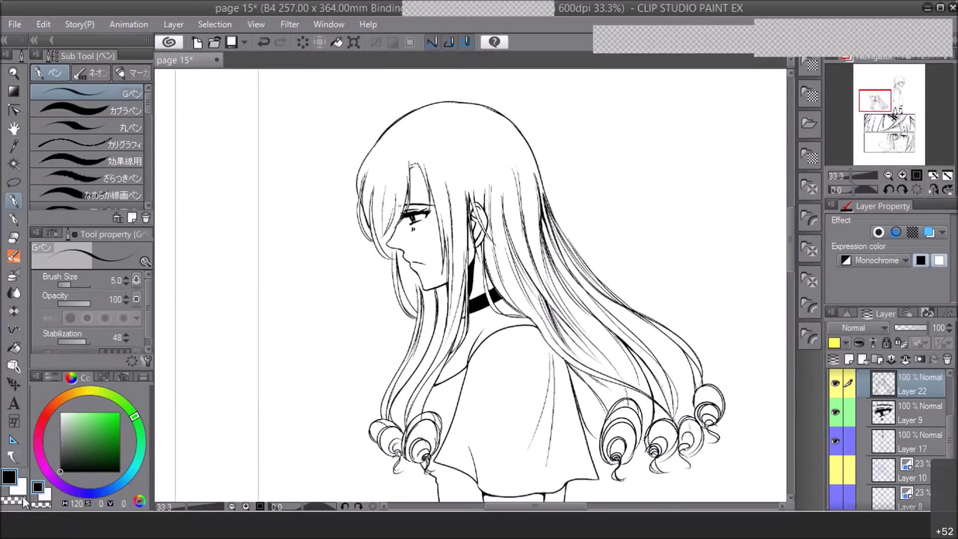
left_click(876, 102)
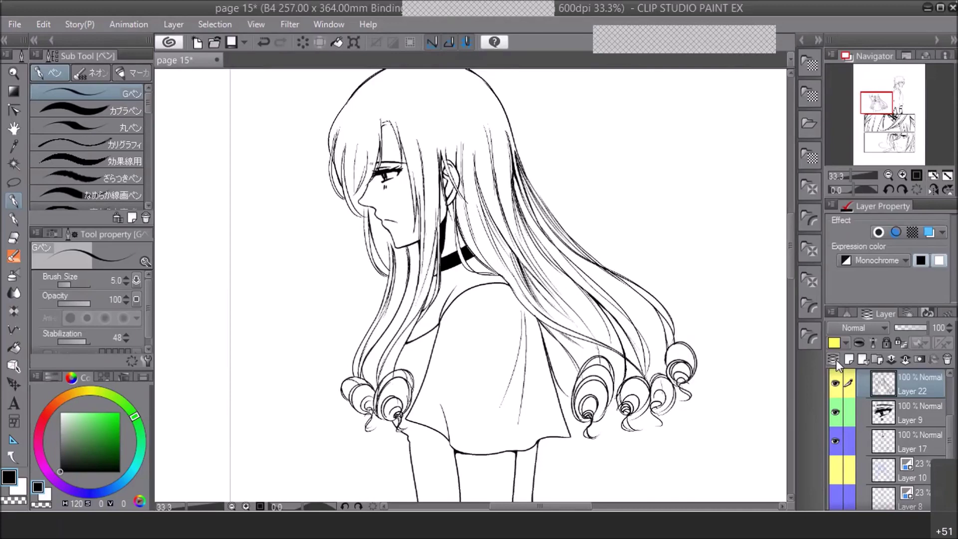
left_click(890, 175)
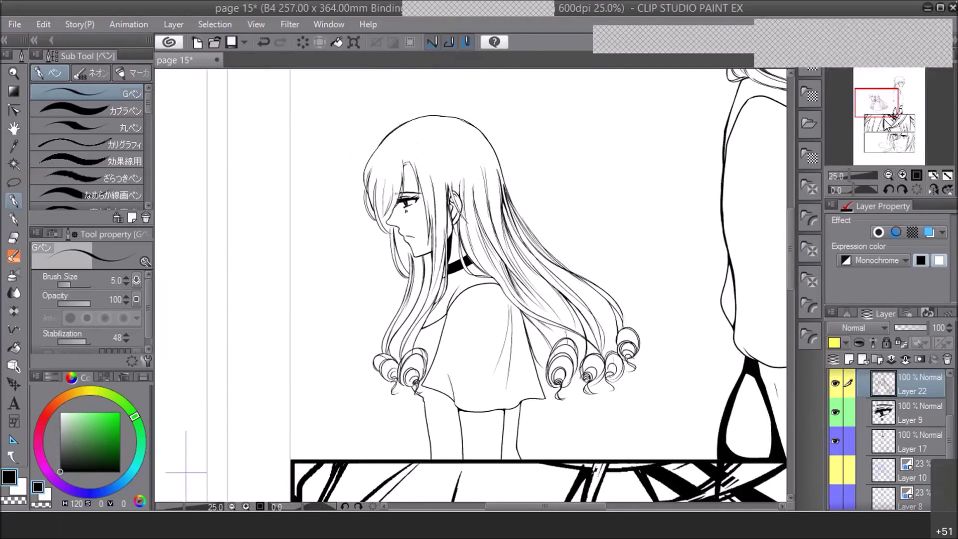
left_click(911, 439)
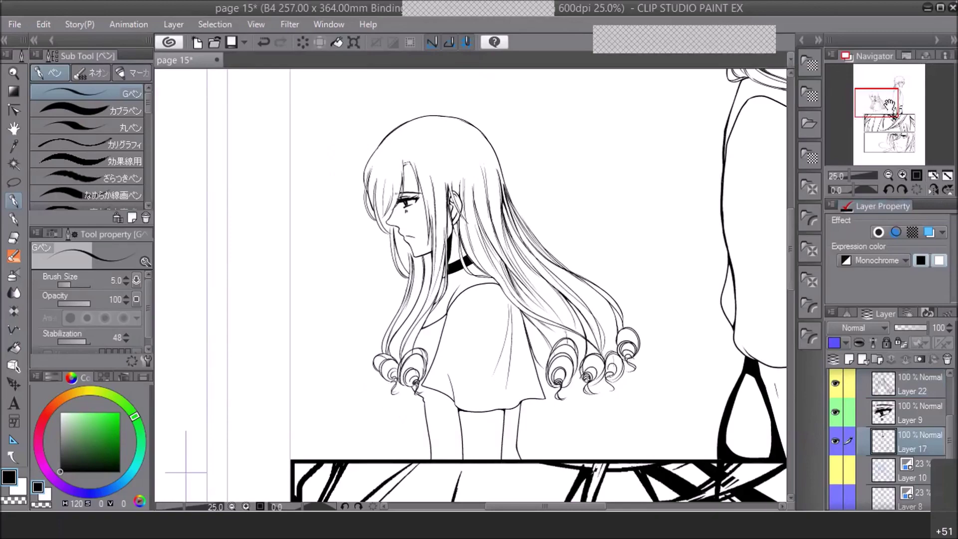
left_click_drag(878, 117, 876, 120)
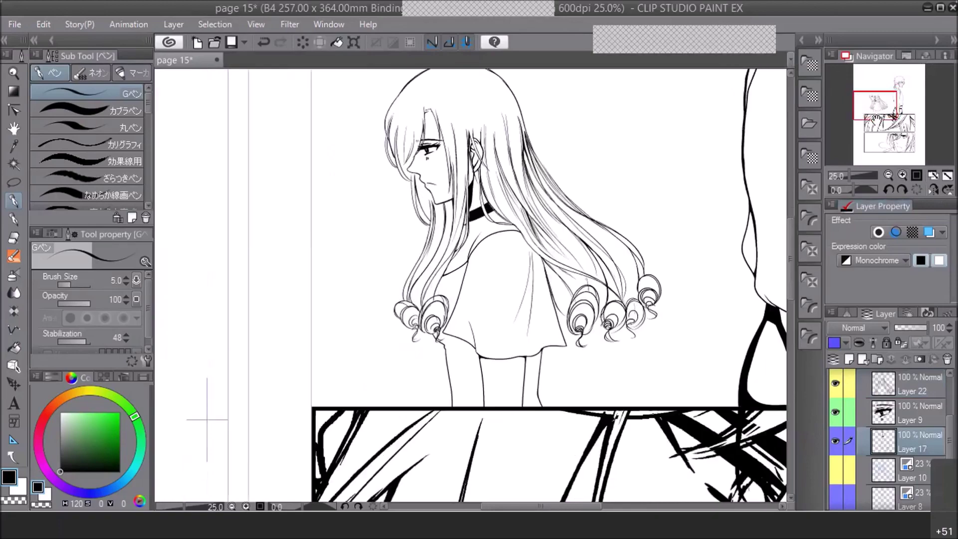
On Layer 22, thicken the hair strands behind the shirt's back edge and above the large rear curl with the G-pen
left_click(902, 175)
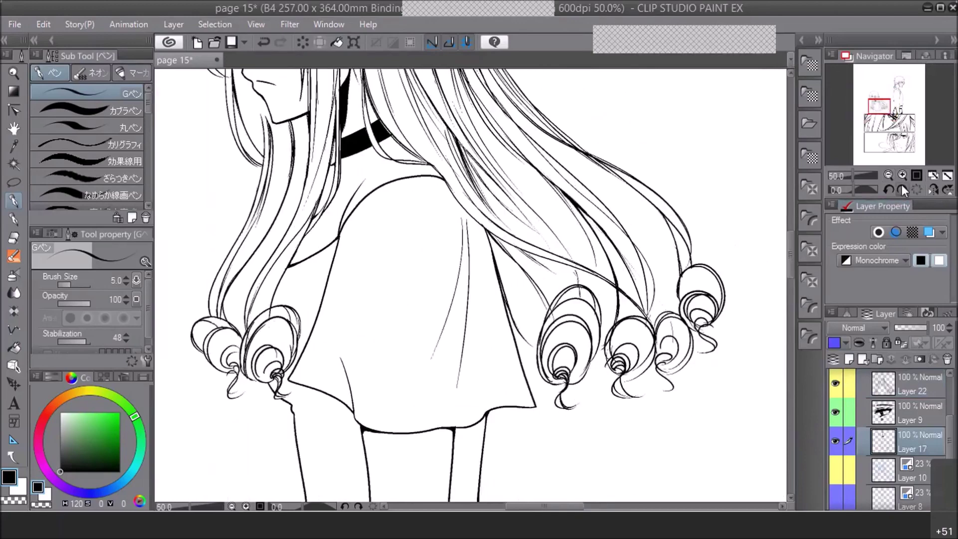
left_click(901, 188)
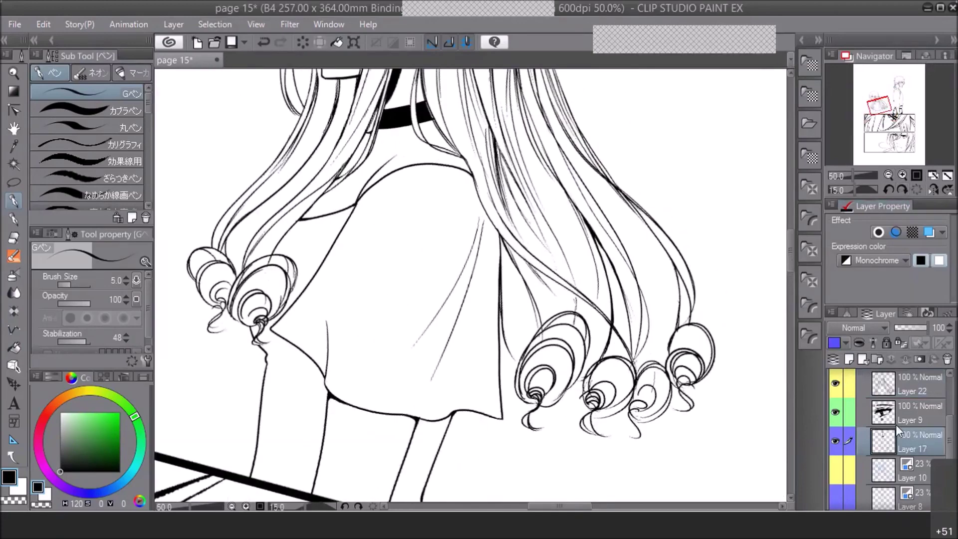
left_click(896, 391)
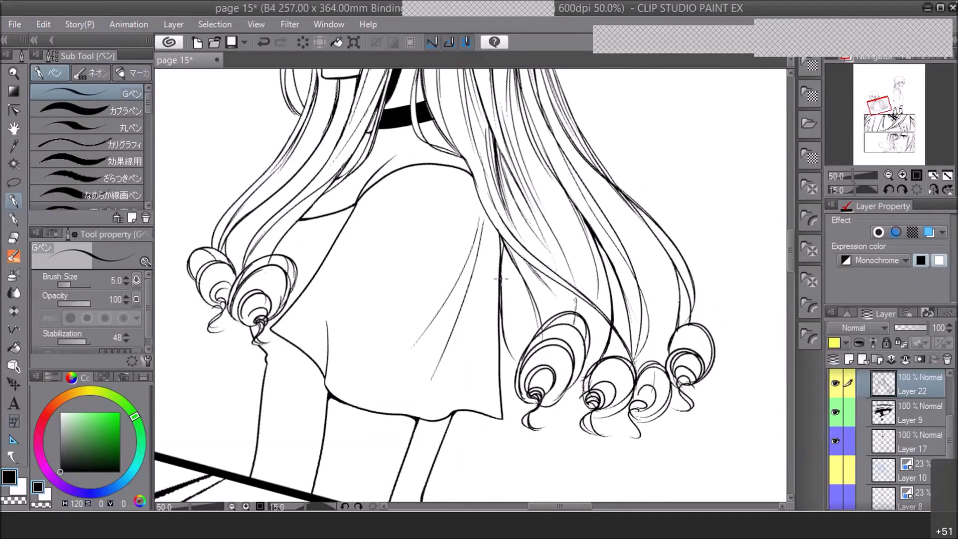
left_click_drag(500, 310, 516, 365)
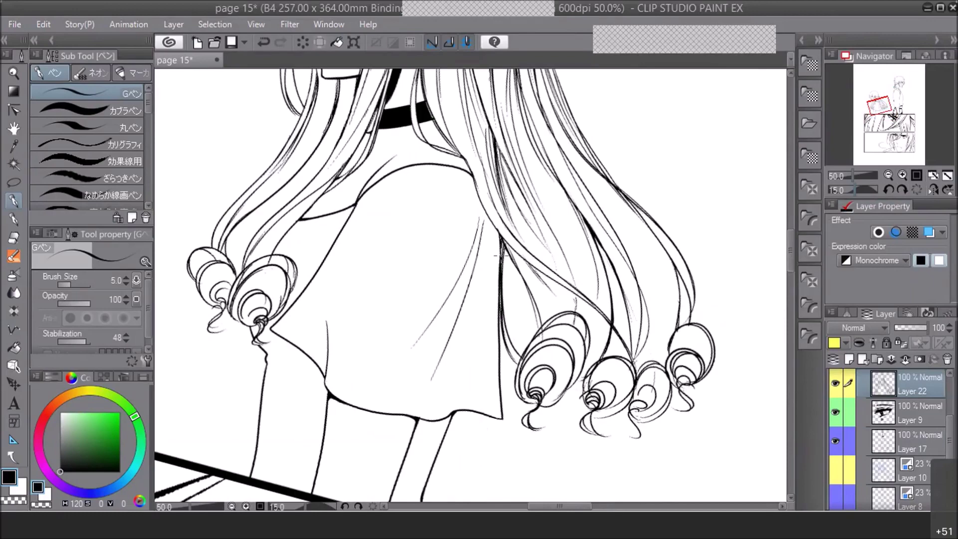
left_click_drag(500, 235, 508, 246)
left_click(900, 188)
left_click(900, 188)
left_click_drag(546, 287, 538, 354)
Check the long-haired figure against the neighbouring figure and the panels below, reducing the canvas rotation to 15°
left_click(887, 173)
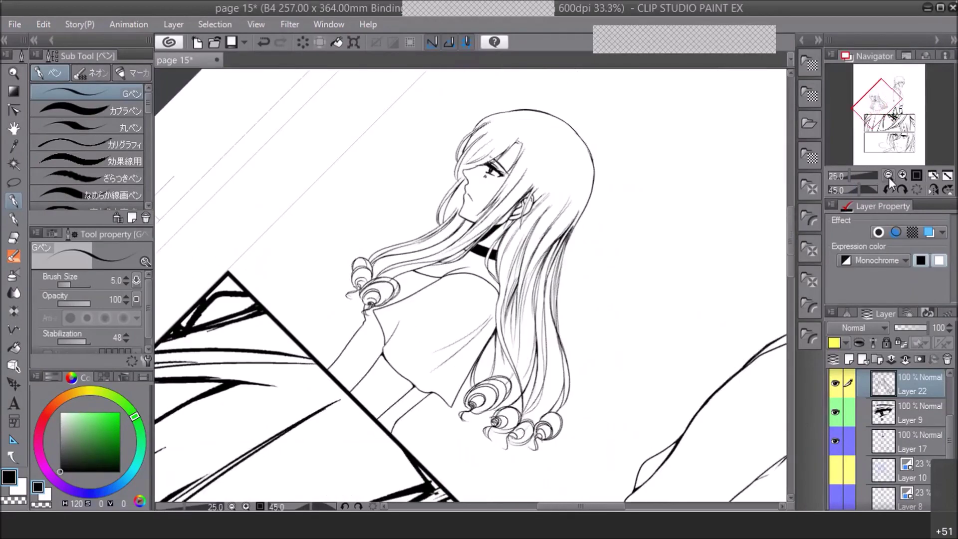
left_click(887, 189)
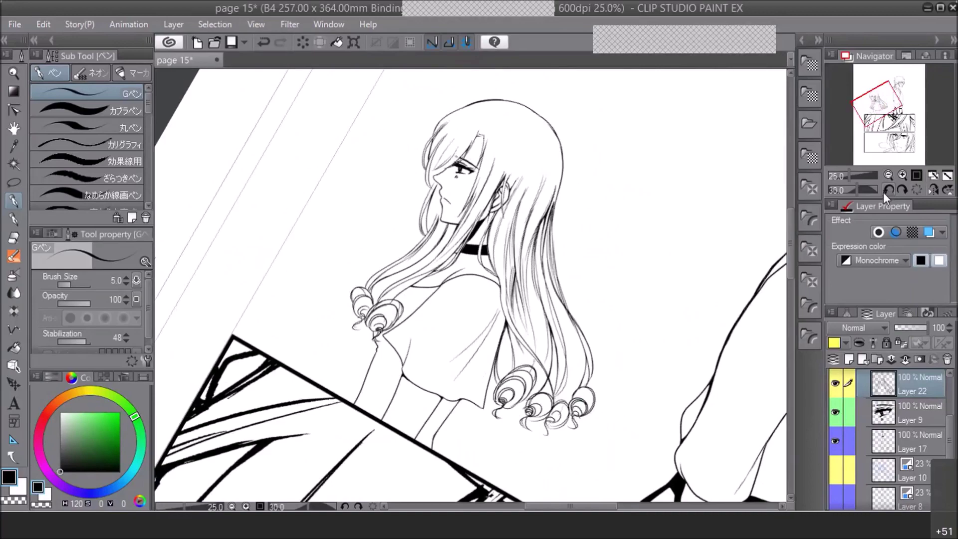
left_click(888, 174)
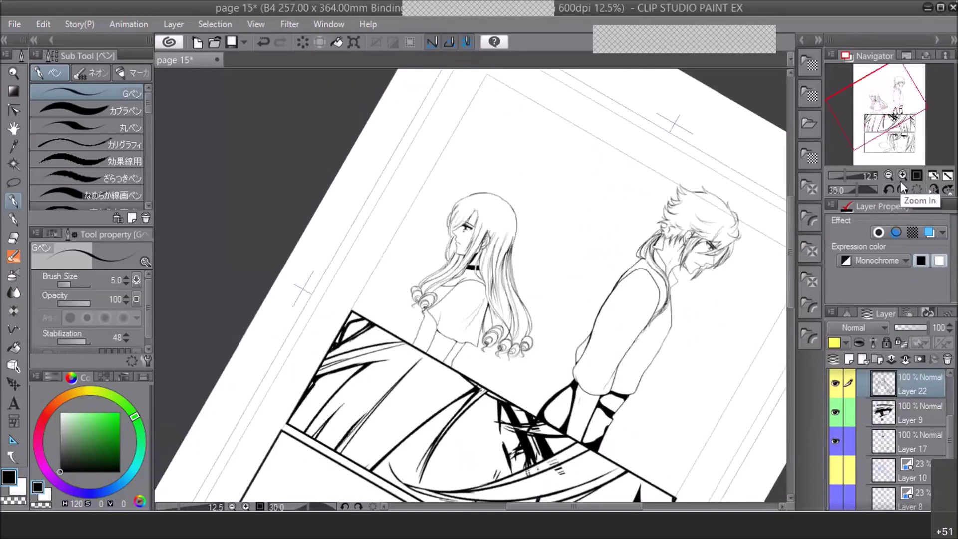
left_click(891, 189)
left_click(901, 175)
left_click(901, 176)
left_click(901, 176)
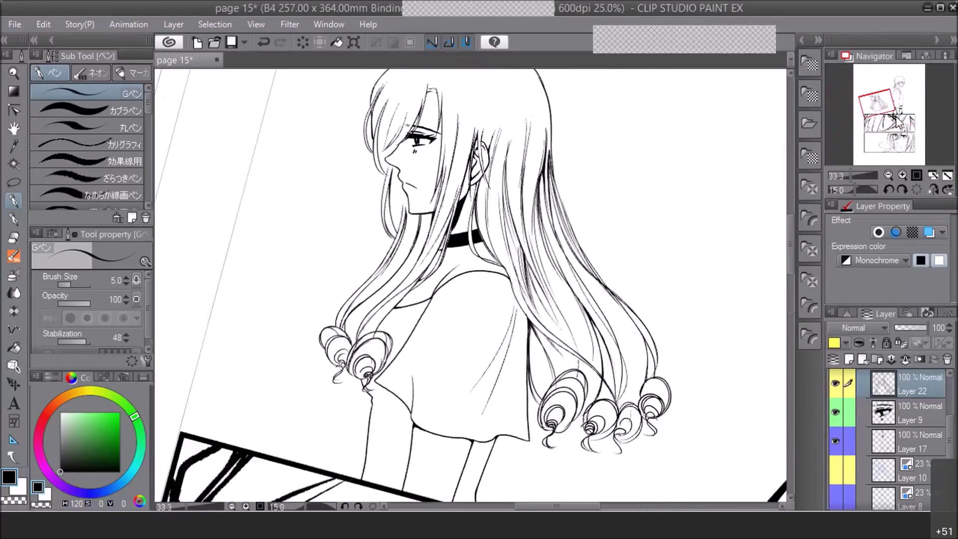
On Layer 17, reinforce the body lines below the shirt hem, at the panel border and just under the front curl
left_click(874, 108)
left_click(903, 437)
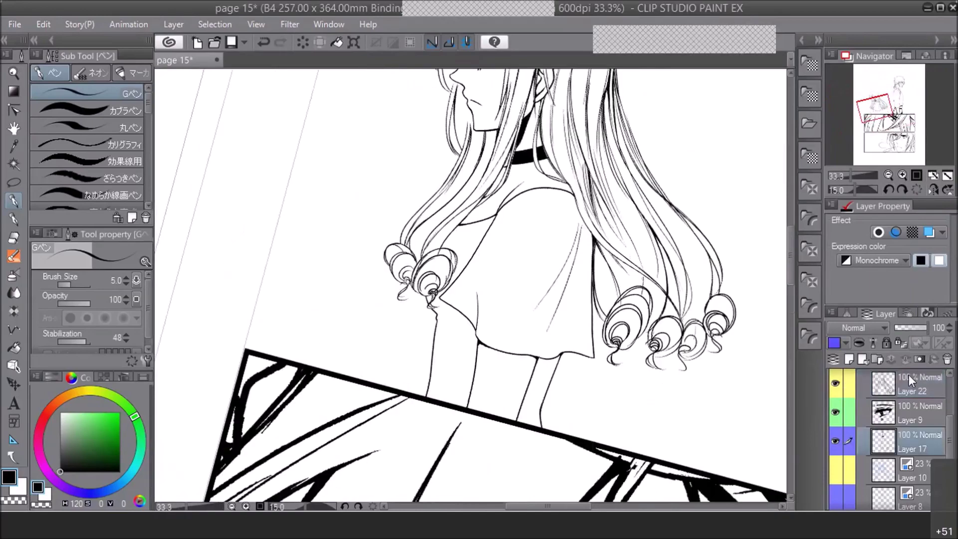
left_click(901, 175)
left_click(900, 175)
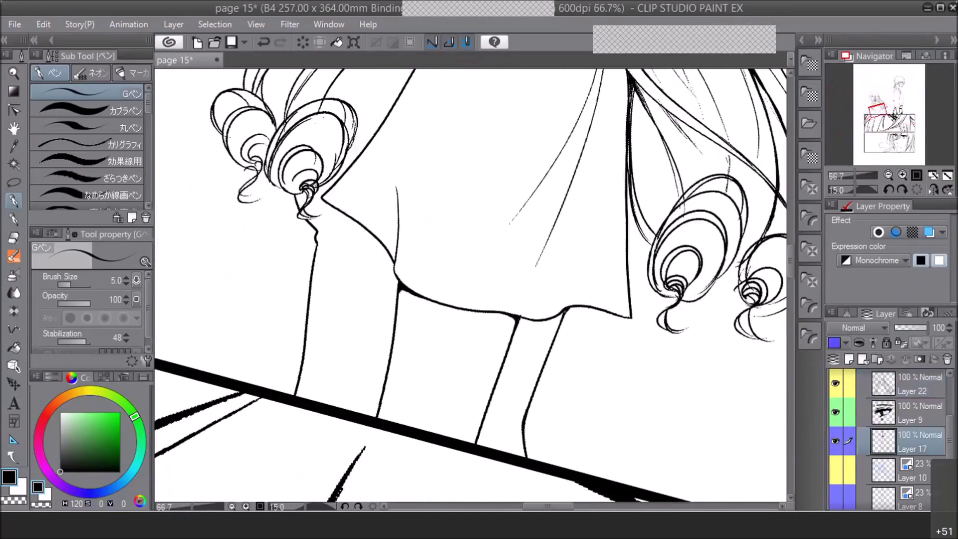
left_click_drag(520, 433, 526, 454)
left_click_drag(298, 378, 290, 399)
left_click_drag(294, 193, 316, 231)
left_click(15, 237)
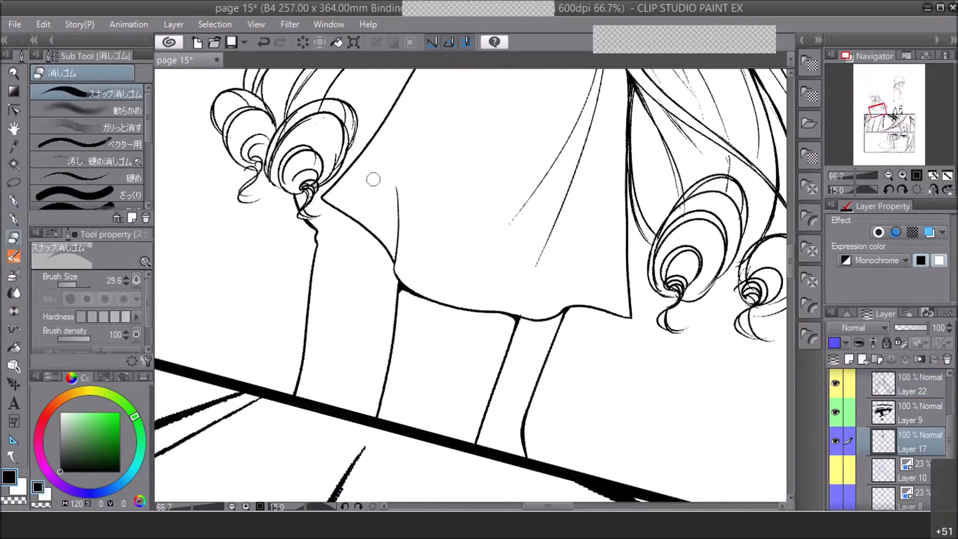
left_click(888, 175)
left_click(888, 174)
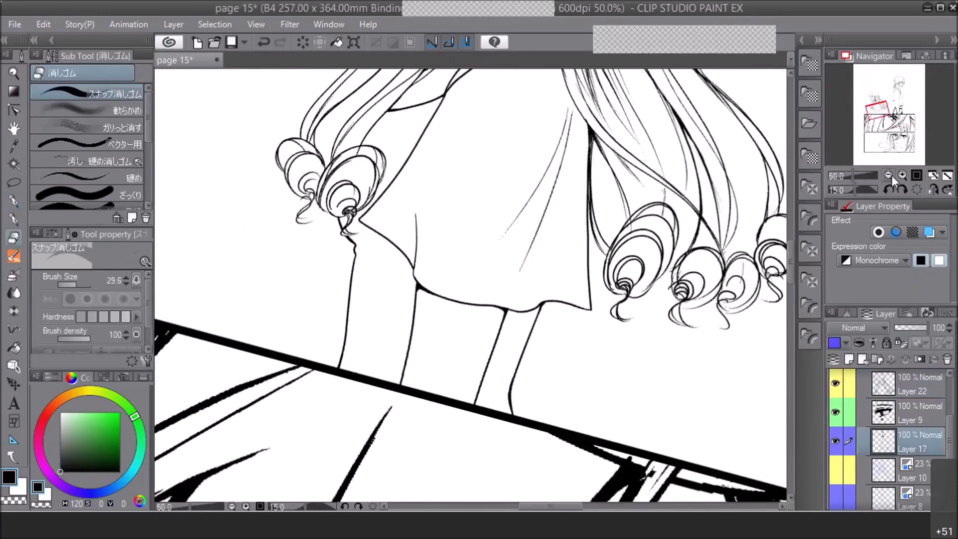
left_click(890, 174)
On Layer 22, strengthen the line junctions of the two front hair curls and add a small loop at one curl's tip with the G-pen
mouse_move(896, 127)
left_mouse_down()
mouse_move(910, 139)
mouse_move(890, 121)
left_mouse_up()
left_click(901, 175)
left_click(901, 174)
left_click(901, 175)
left_click(901, 174)
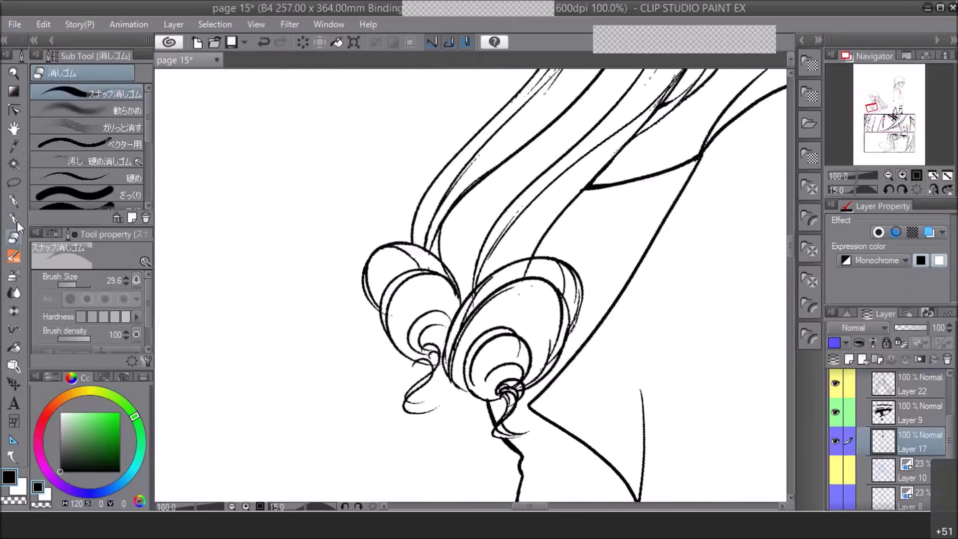
left_click(14, 218)
left_click(11, 196)
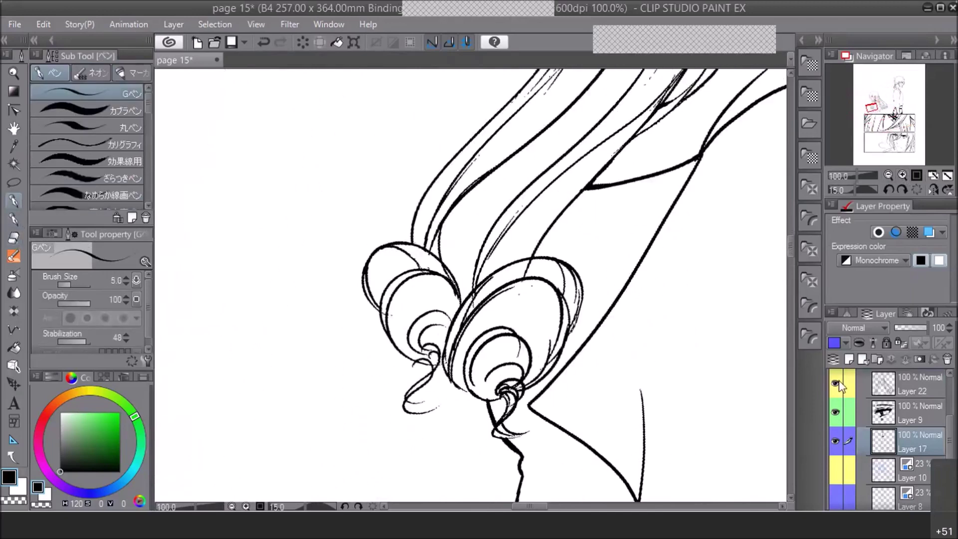
left_click(878, 383)
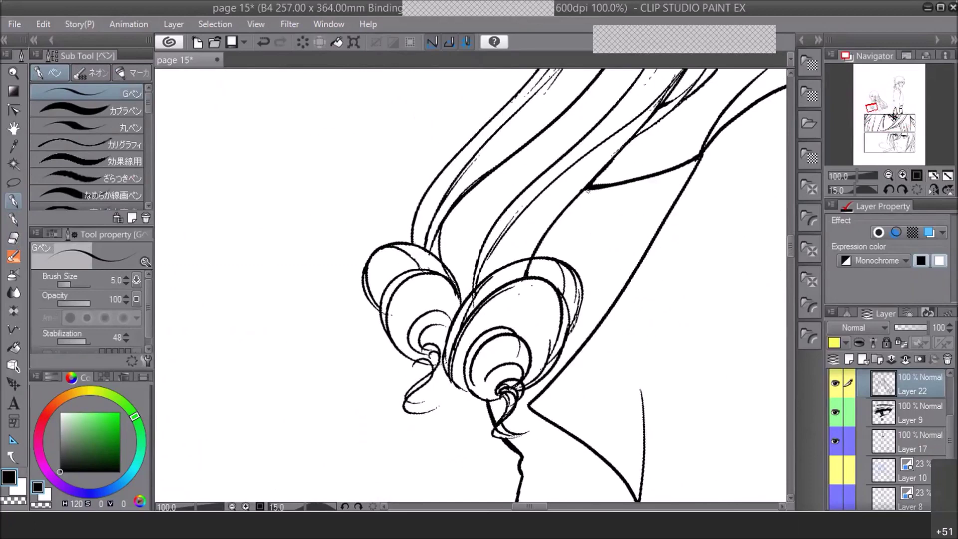
left_click_drag(533, 259, 527, 277)
mouse_move(461, 302)
left_mouse_down()
mouse_move(474, 286)
mouse_move(459, 302)
left_mouse_up()
left_click_drag(416, 260, 428, 269)
mouse_move(415, 261)
left_mouse_down()
mouse_move(458, 285)
mouse_move(457, 305)
left_mouse_up()
left_click_drag(411, 362, 430, 360)
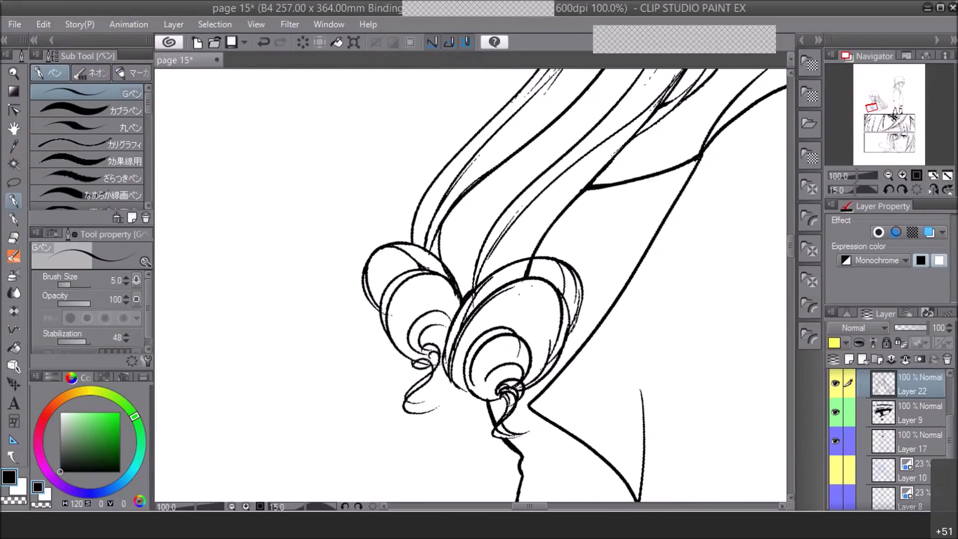
Save the page and return the canvas rotation to 0°
left_click(889, 176)
left_click(890, 177)
left_click_drag(895, 122, 877, 99)
key("ctrl+s")
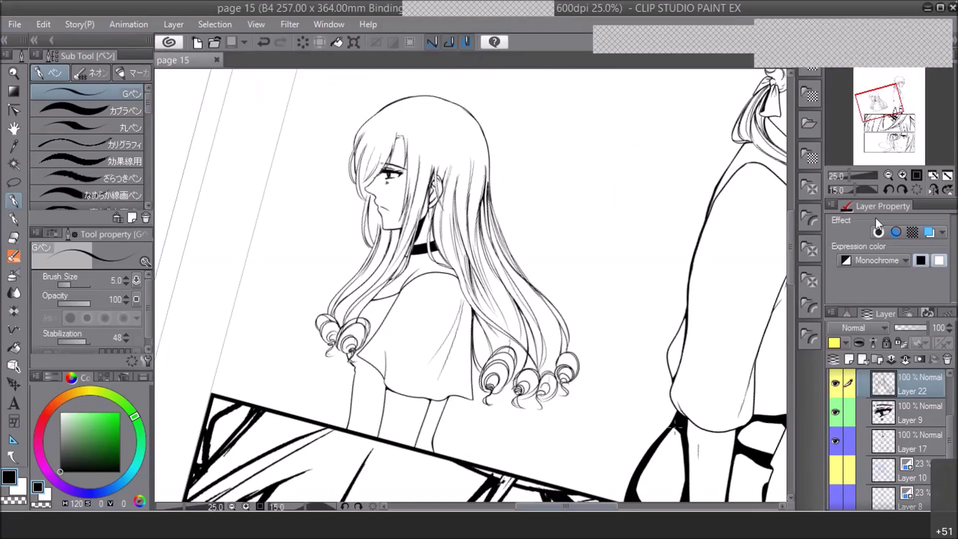
left_click(892, 187)
On Layer 14, thicken the ponytailed character's sleeve, back and front clothing outlines with G-pen strokes
mouse_move(891, 112)
left_mouse_down()
mouse_move(898, 124)
mouse_move(907, 109)
left_mouse_up()
scroll(897, 426, "up", 1)
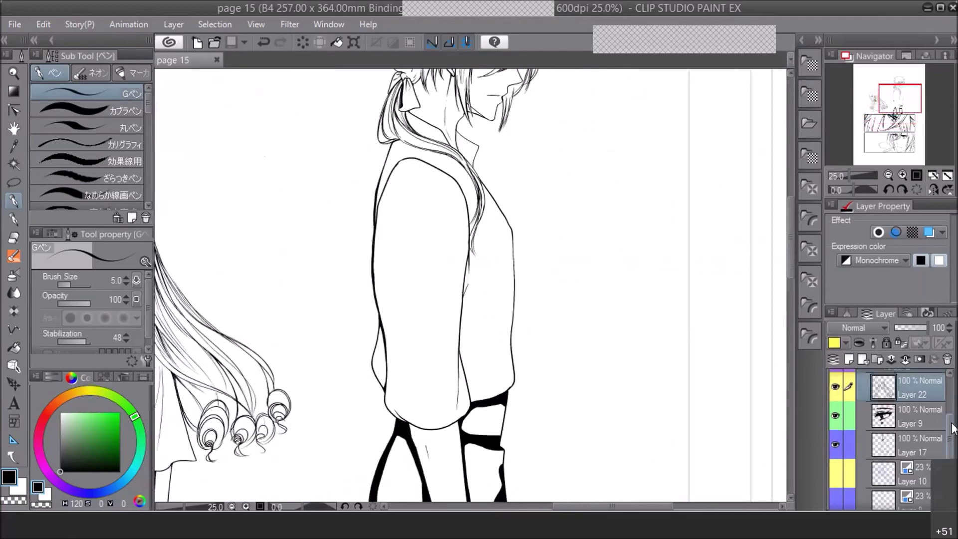
scroll(951, 428, "up", 3)
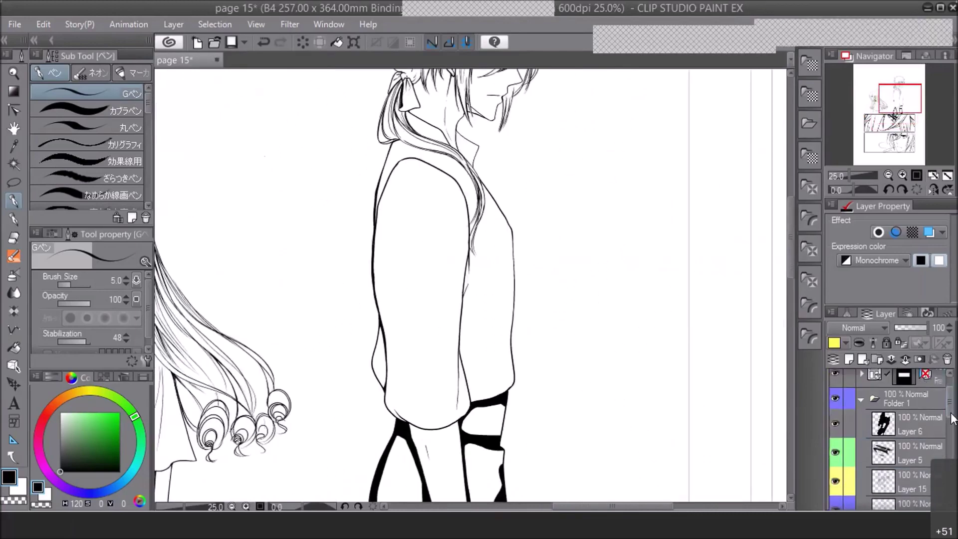
scroll(938, 429, "down", 1)
left_click(922, 440)
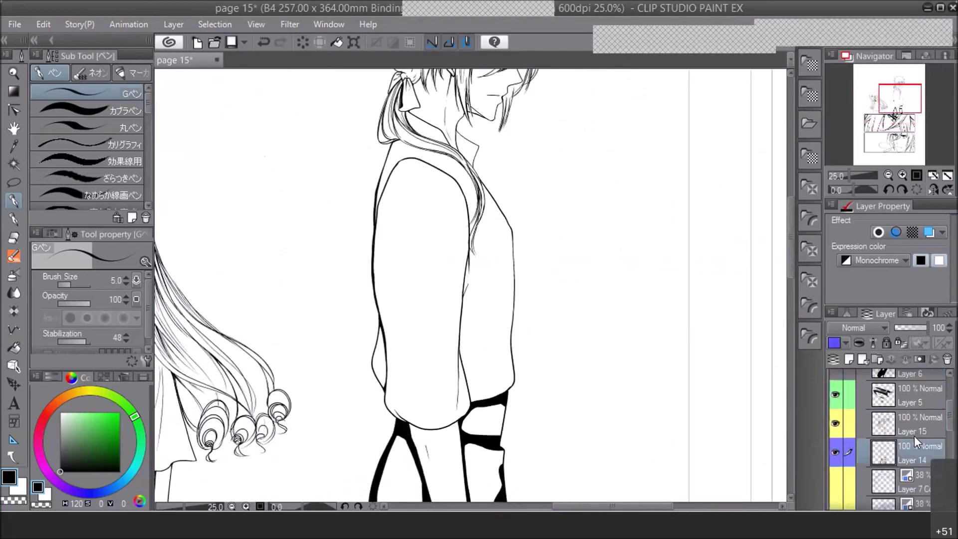
left_click(902, 175)
left_click(902, 175)
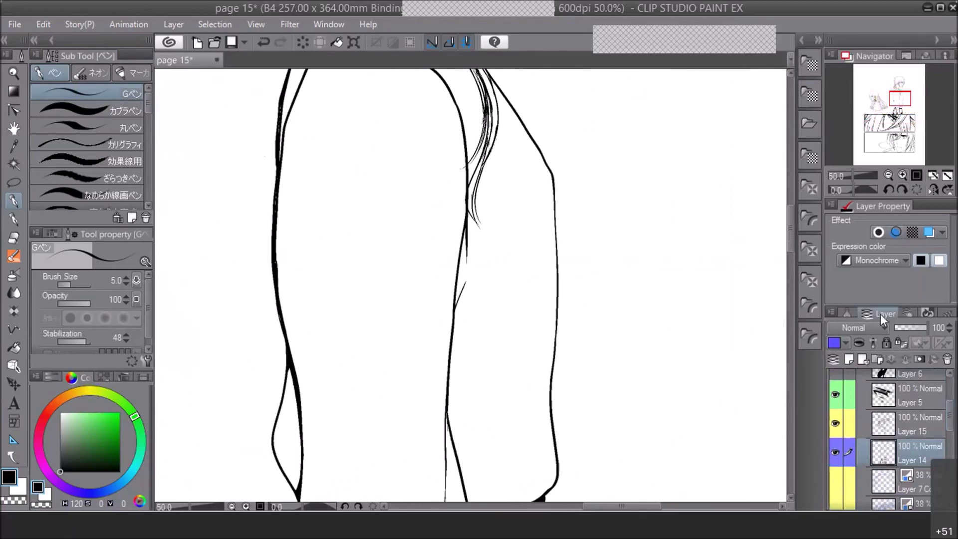
left_click_drag(553, 186, 556, 243)
left_click_drag(556, 338, 551, 417)
left_click_drag(461, 292, 454, 307)
mouse_move(466, 223)
left_mouse_down()
mouse_move(462, 241)
mouse_move(589, 313)
left_mouse_up()
left_click_drag(403, 216, 403, 242)
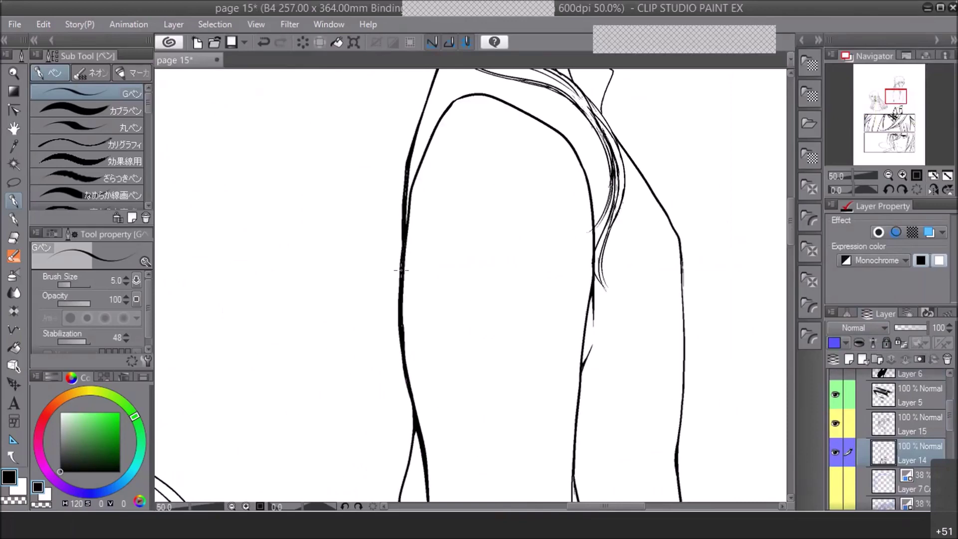
Examine the ponytailed character's head, neck, collar and hair lines up close, including in a horizontally mirrored view
left_click(889, 174)
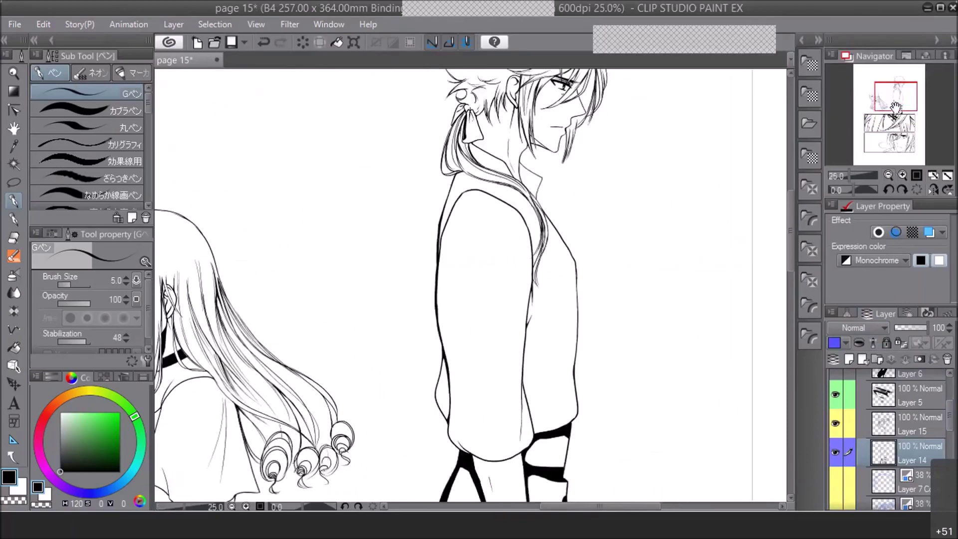
left_click_drag(896, 111, 899, 89)
left_click(903, 174)
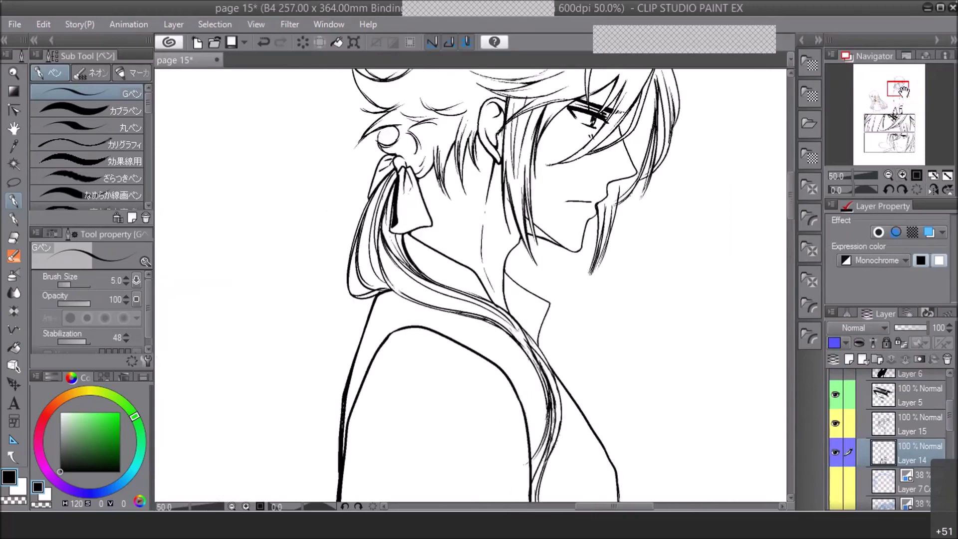
left_click(937, 189)
left_click(904, 175)
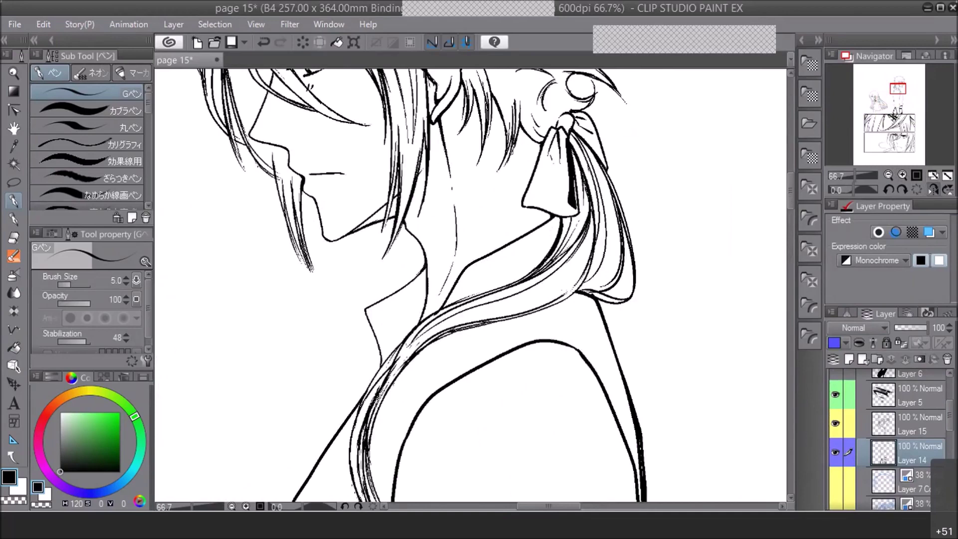
left_click(901, 175)
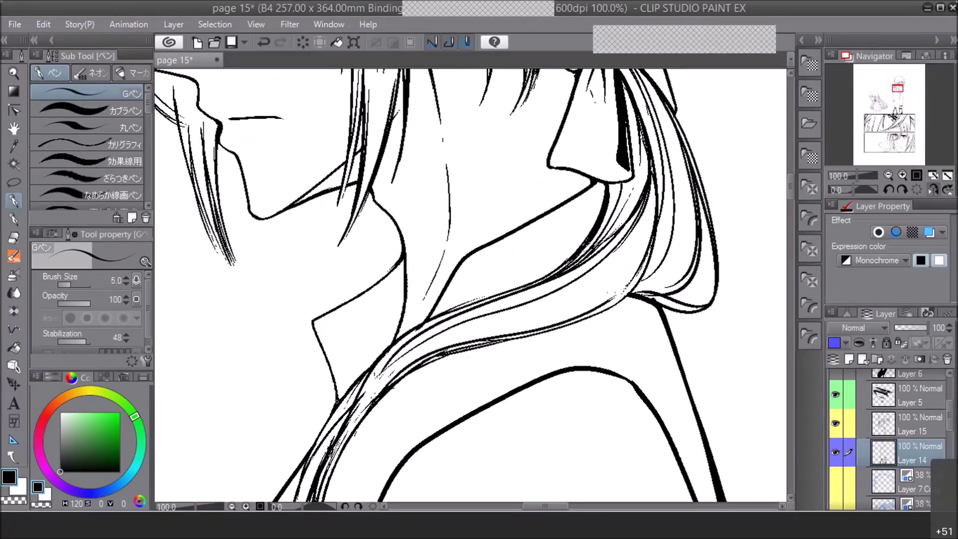
left_click(888, 175)
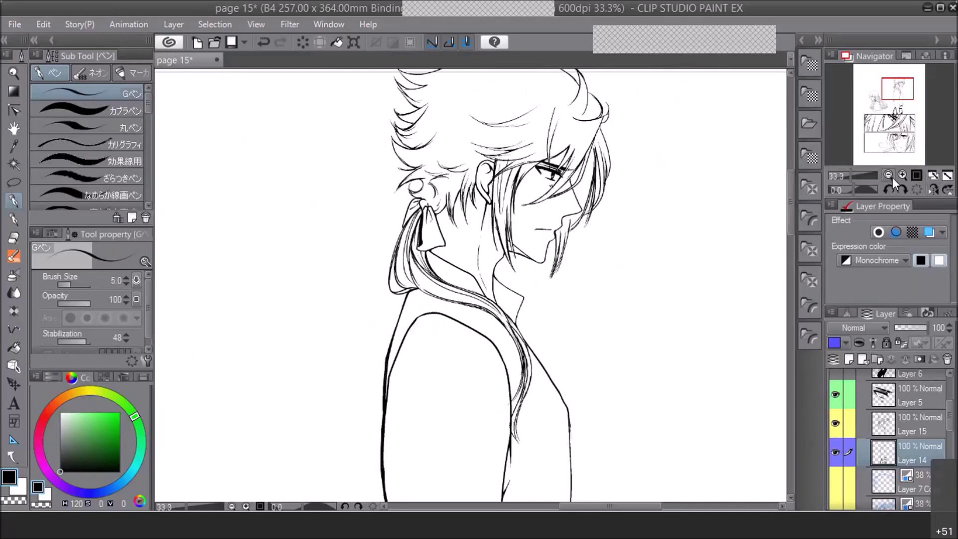
Strengthen the front edge and corner lines of the ponytailed character's collar on Layer 14 with the G-pen and save the page
left_click(902, 175)
left_click(903, 175)
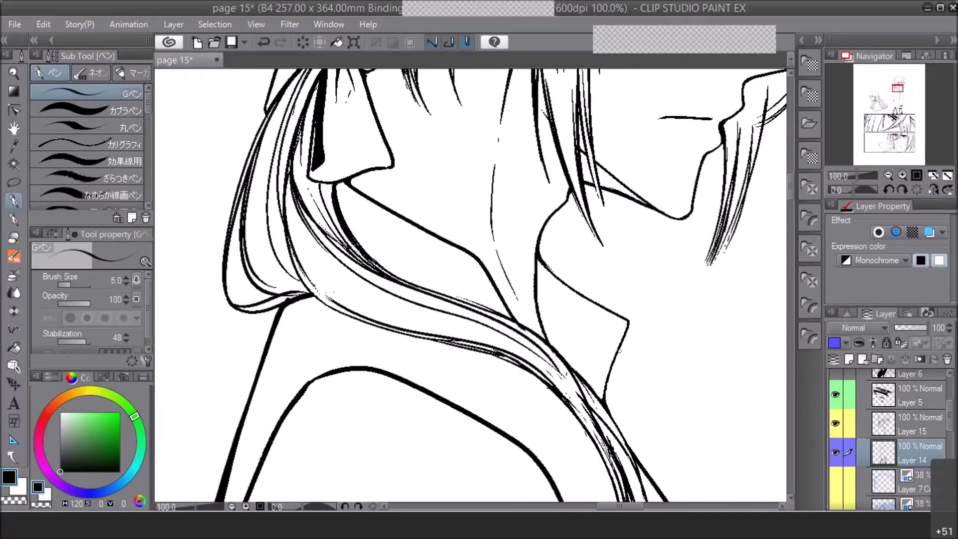
left_click_drag(615, 360, 603, 399)
left_click_drag(625, 333, 605, 405)
left_click_drag(629, 323, 625, 333)
left_click_drag(537, 256, 536, 283)
left_click(890, 175)
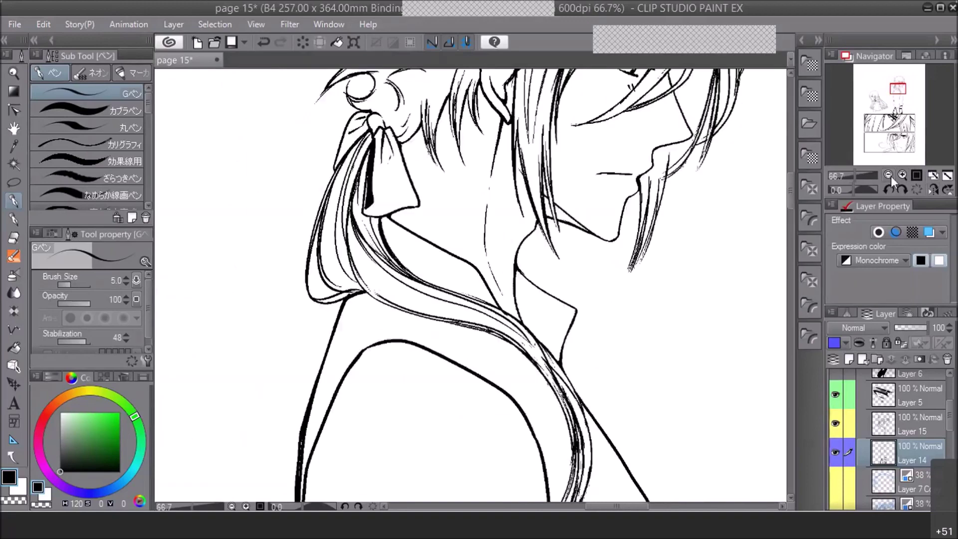
left_click(892, 177)
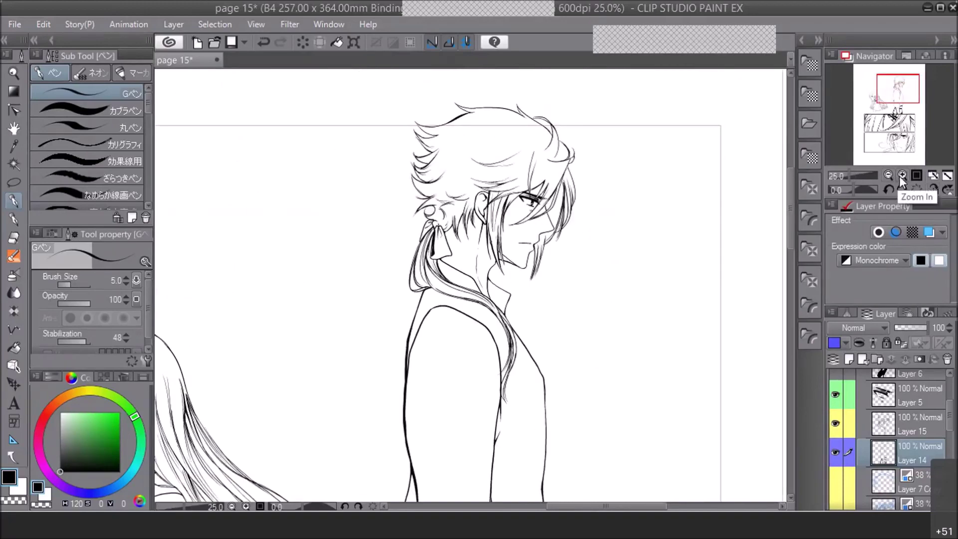
left_click(892, 175)
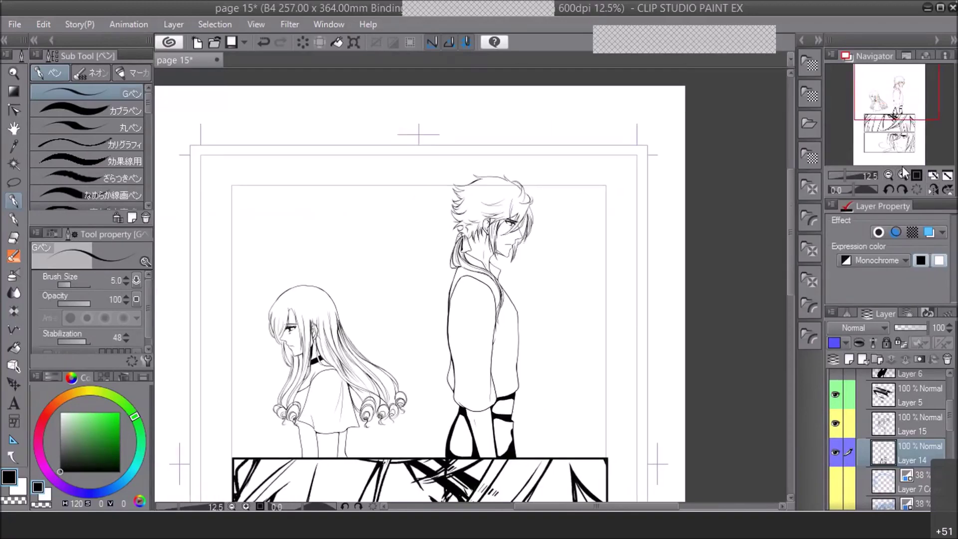
left_click(902, 173)
left_click(231, 46)
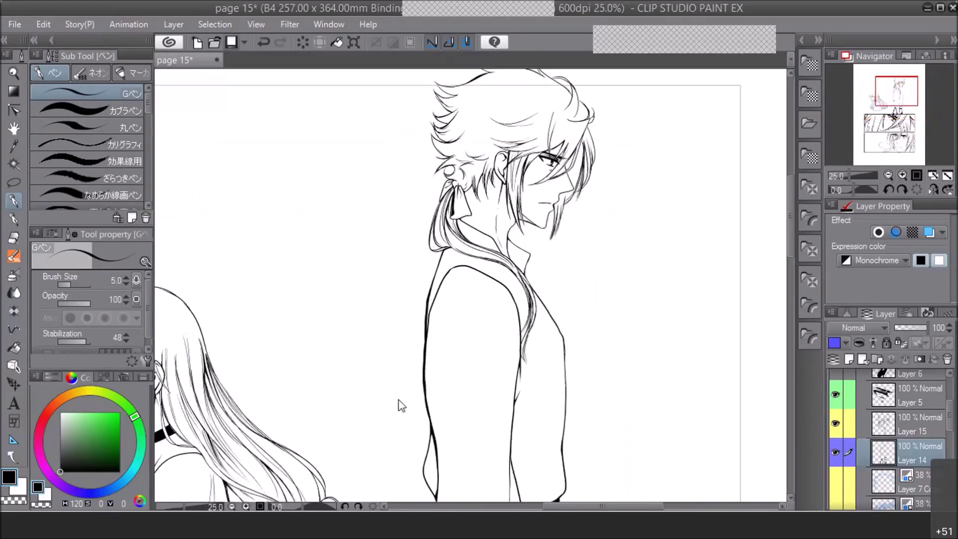
Set the canvas rotation to -15° and examine the ponytailed character's hair ribbon, bun and neck lines up close
left_click(908, 172)
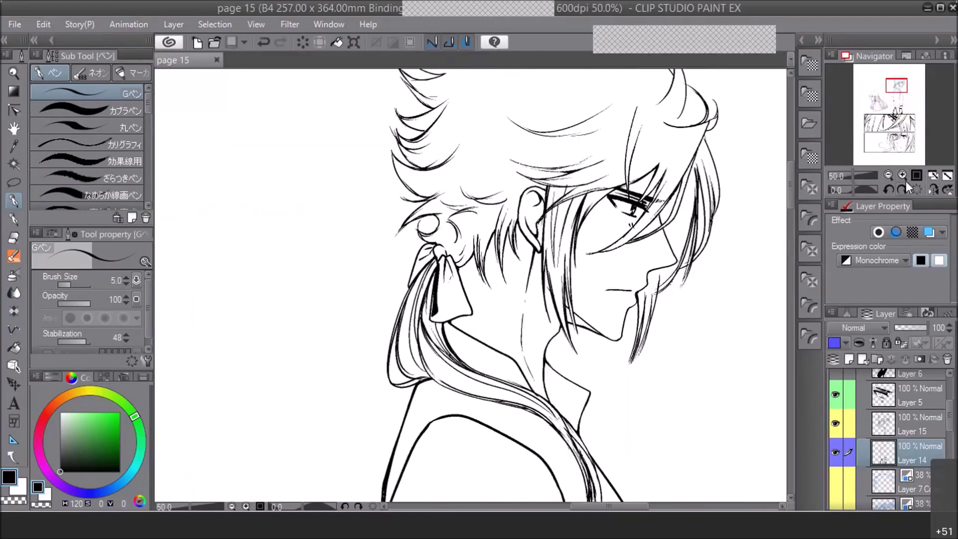
left_click(902, 175)
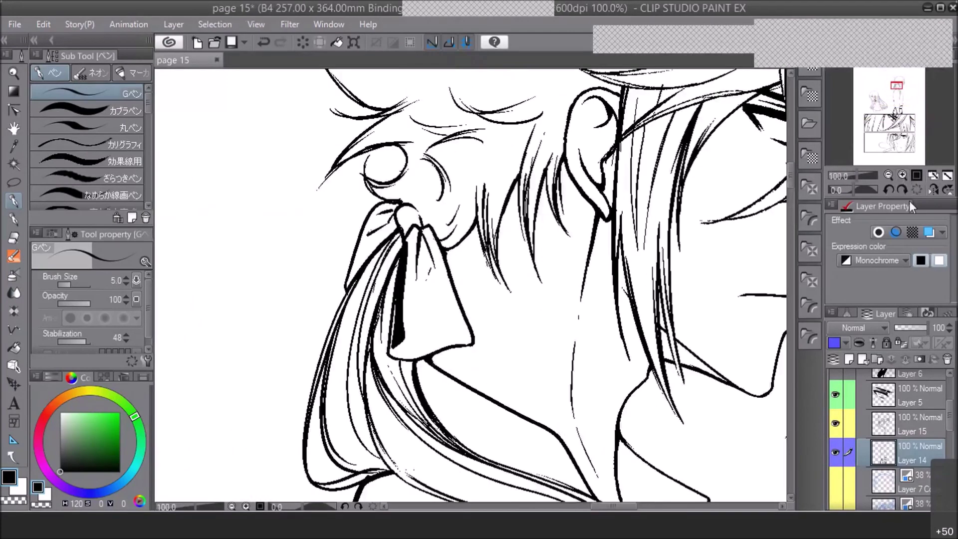
left_click(891, 189)
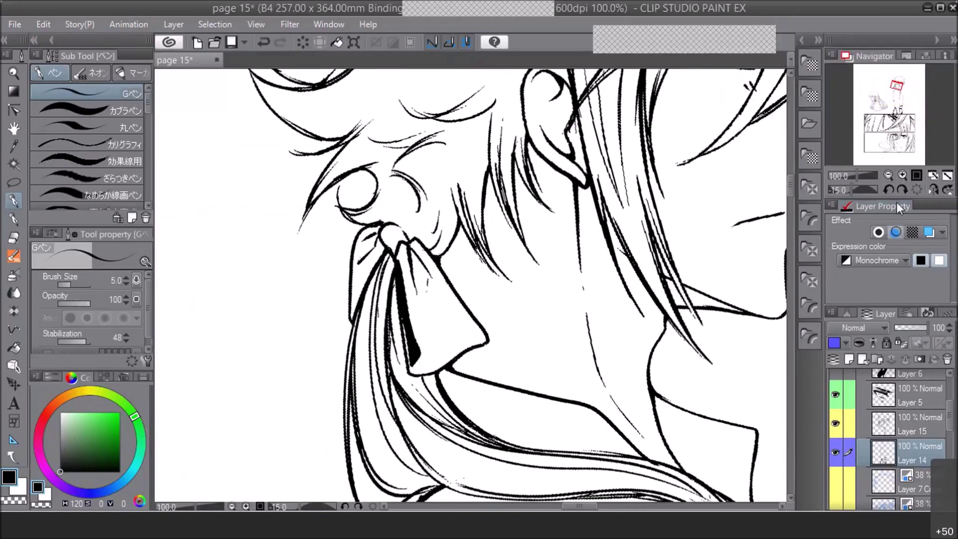
left_click(887, 175)
left_click(888, 175)
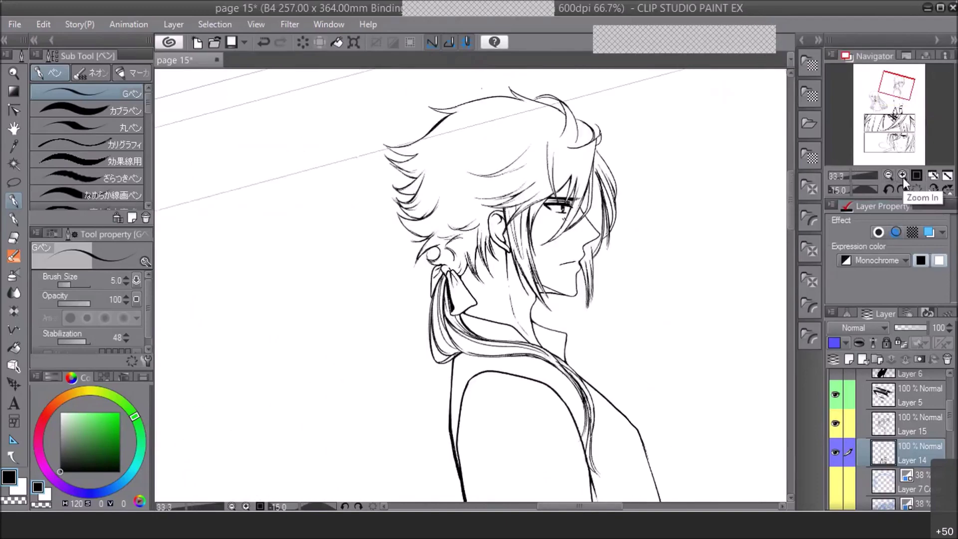
left_click(888, 175)
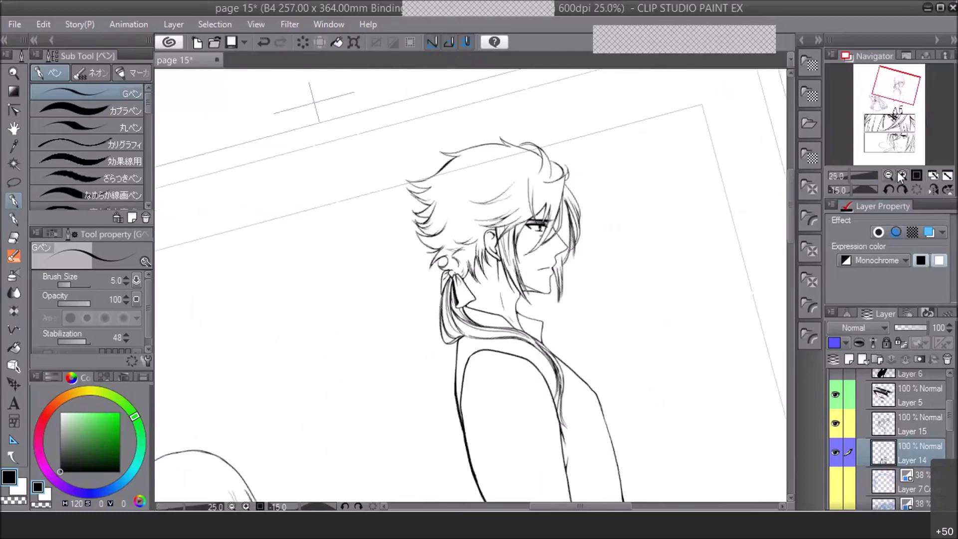
On Layer 15, reinforce the hanging front hair strands beside the ponytailed character's face with short G-pen strokes
left_click(912, 423)
left_click(898, 81)
left_click(901, 81)
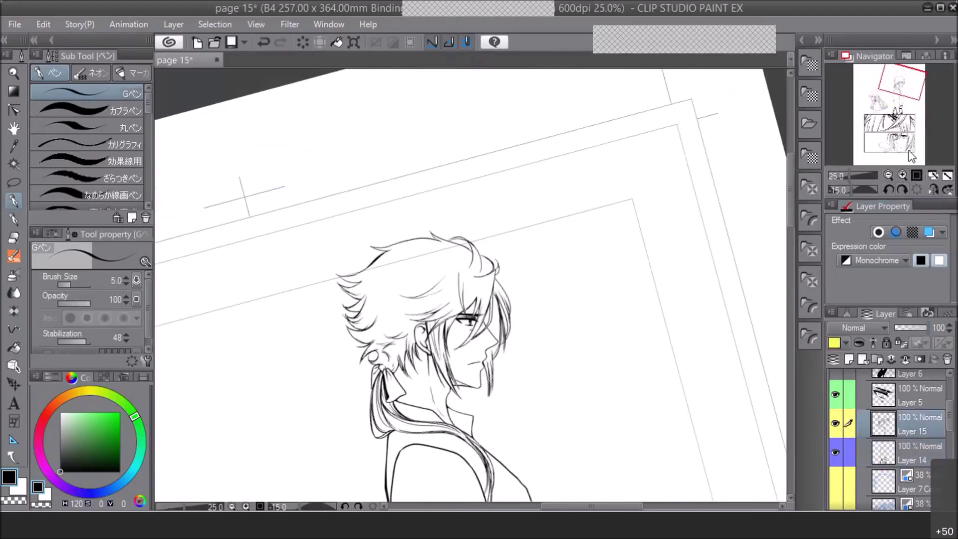
left_click(903, 174)
left_click(903, 174)
left_click(903, 175)
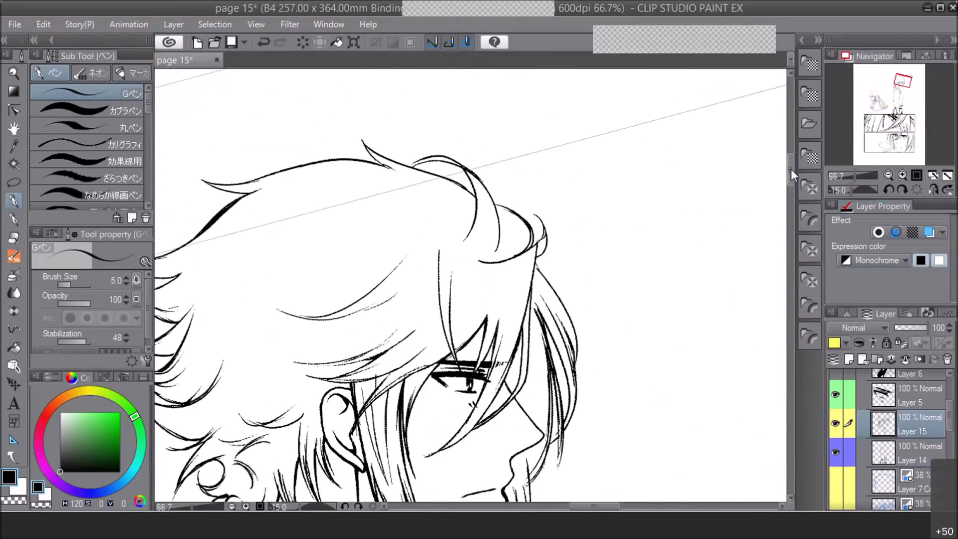
left_click(902, 174)
left_click(902, 175)
left_click_drag(548, 270, 543, 297)
mouse_move(525, 337)
left_mouse_down()
mouse_move(520, 352)
mouse_move(524, 344)
left_mouse_up()
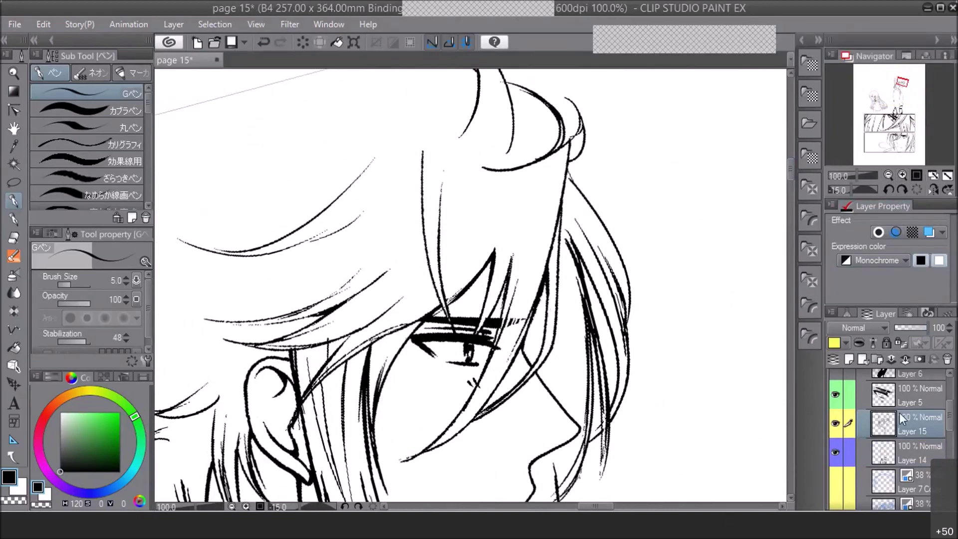
left_click(905, 399)
key("e")
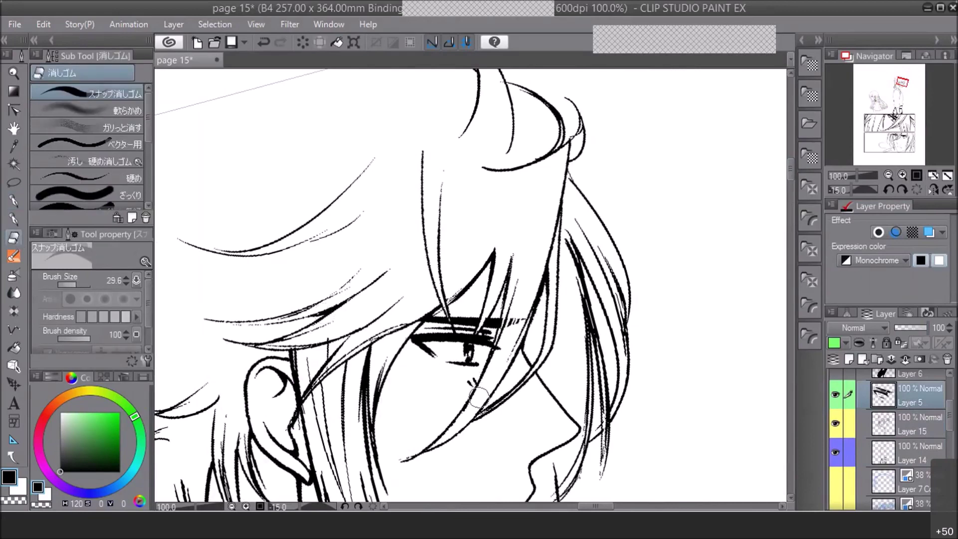
left_click(15, 202)
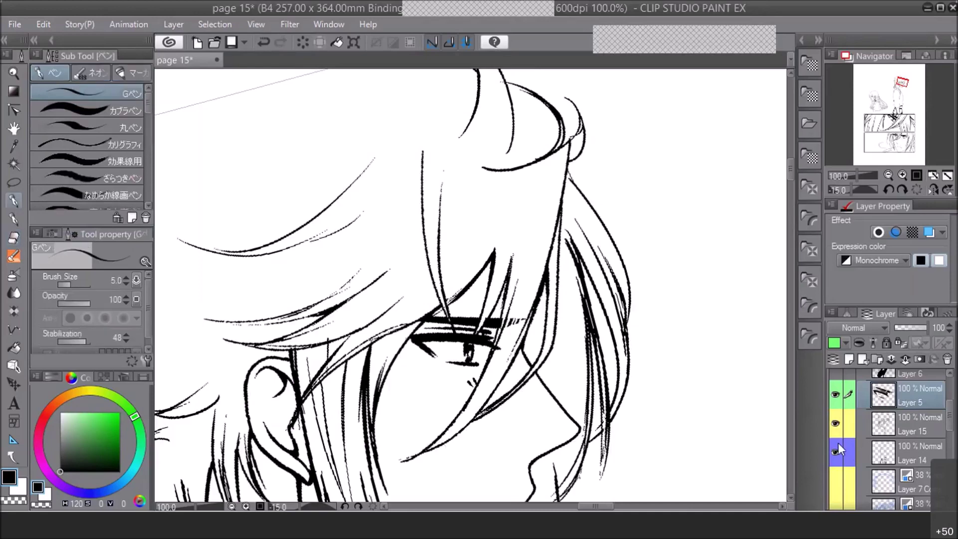
left_click(883, 423)
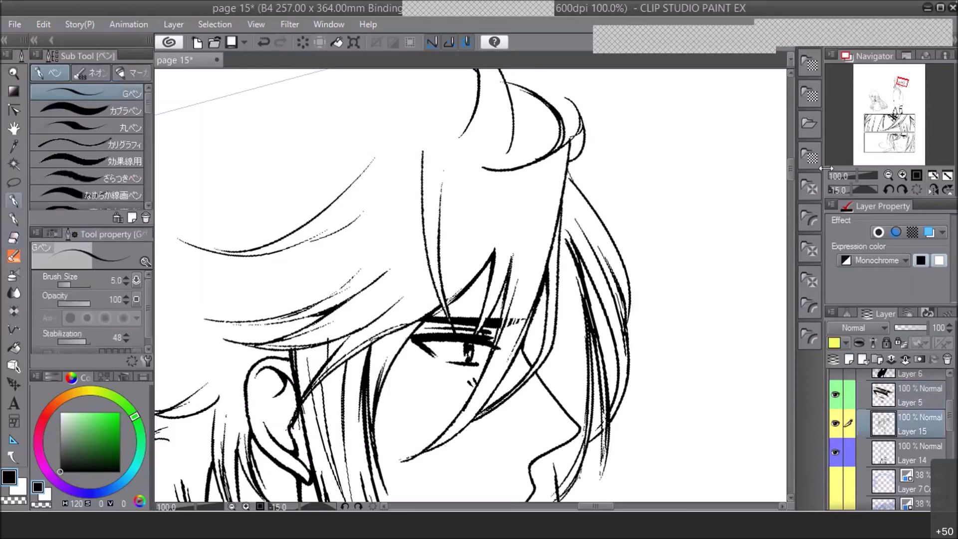
Thicken the curved forelock line above the ponytailed character's forehead on Layer 15 in a mirrored view, and restore the unmirrored view
left_click(888, 174)
left_click(888, 177)
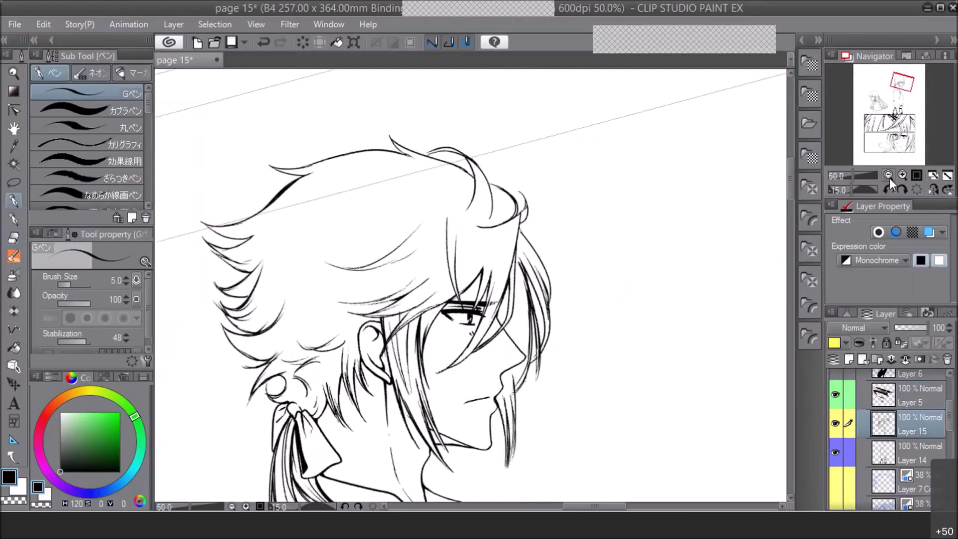
left_click(933, 190)
left_click(902, 175)
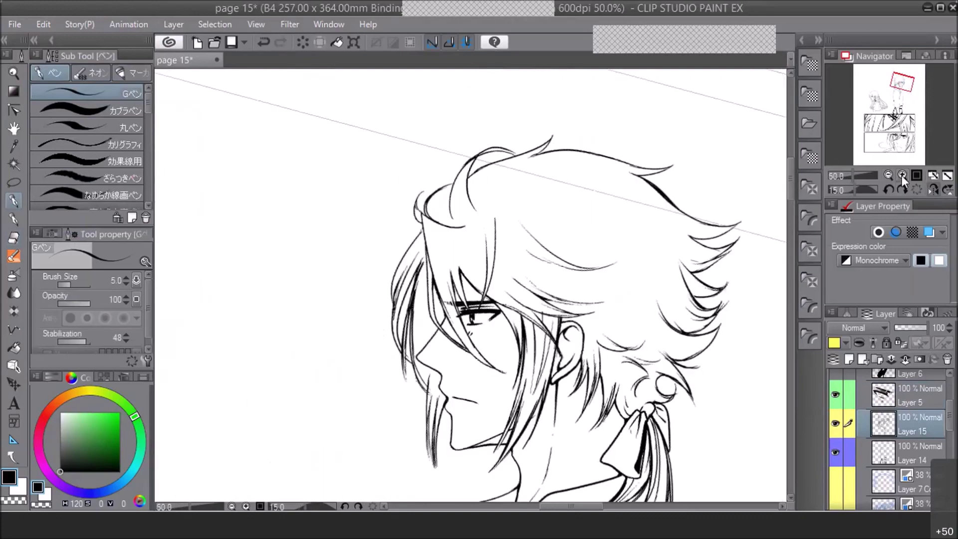
left_click(902, 175)
left_click(901, 175)
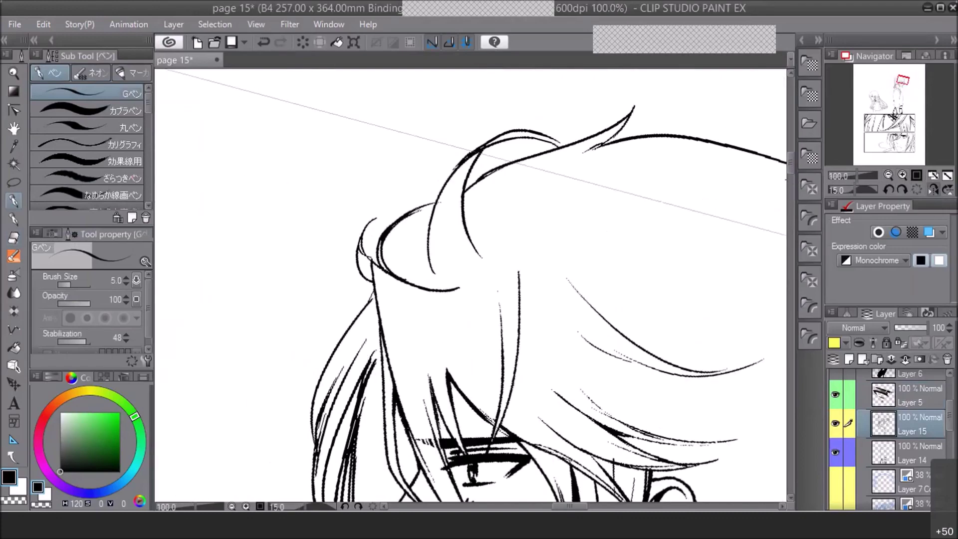
left_click_drag(384, 235, 386, 269)
left_click(888, 175)
left_click(888, 175)
left_click(932, 189)
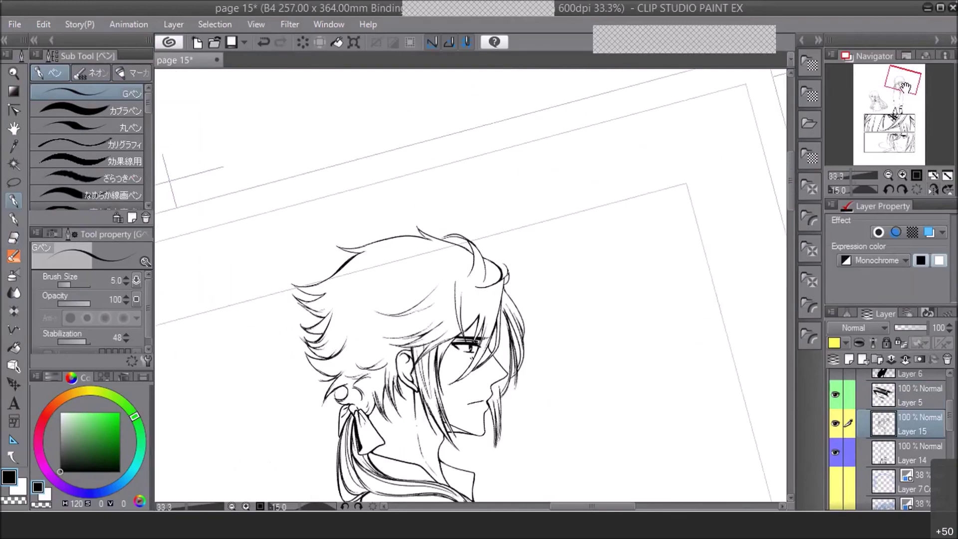
Return the canvas rotation to 0° and save the page
left_click(903, 190)
left_click(888, 175)
left_click(897, 106)
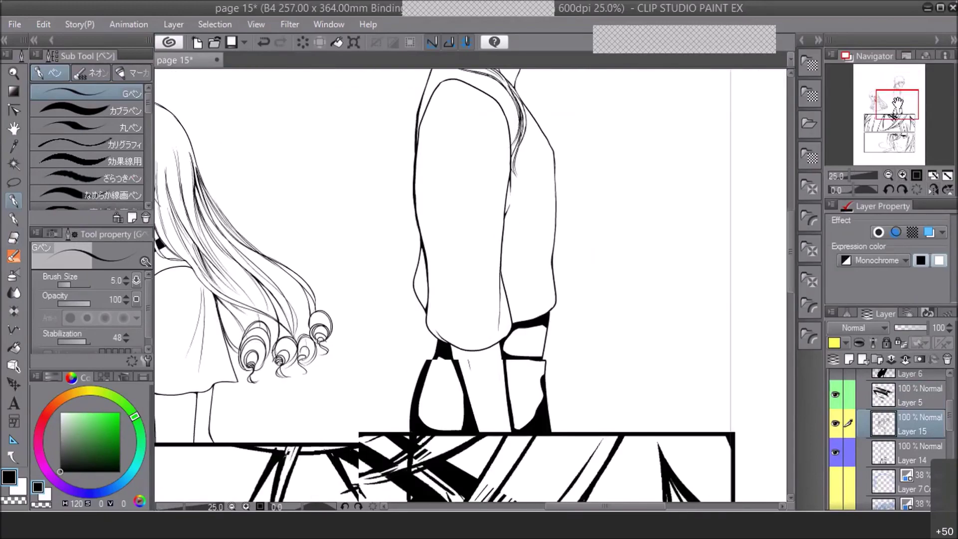
left_click(897, 95)
key("ctrl+s")
On Layer 14, erase the bit of sleeve outline crossing the ponytail's tip using the G-pen with the transparent colour
left_click(889, 174)
left_click(901, 174)
left_click(899, 173)
left_click(898, 174)
scroll(923, 446, "down", 1)
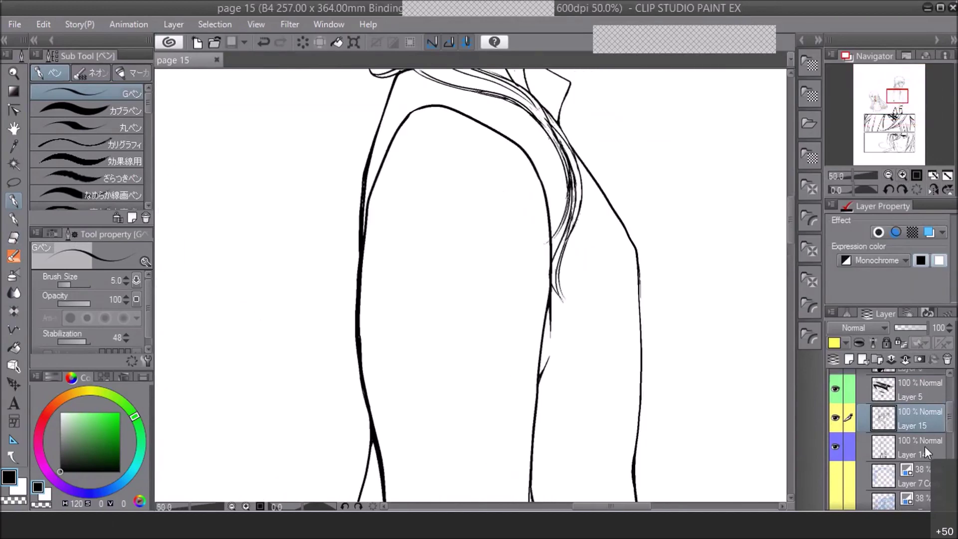
left_click(924, 446)
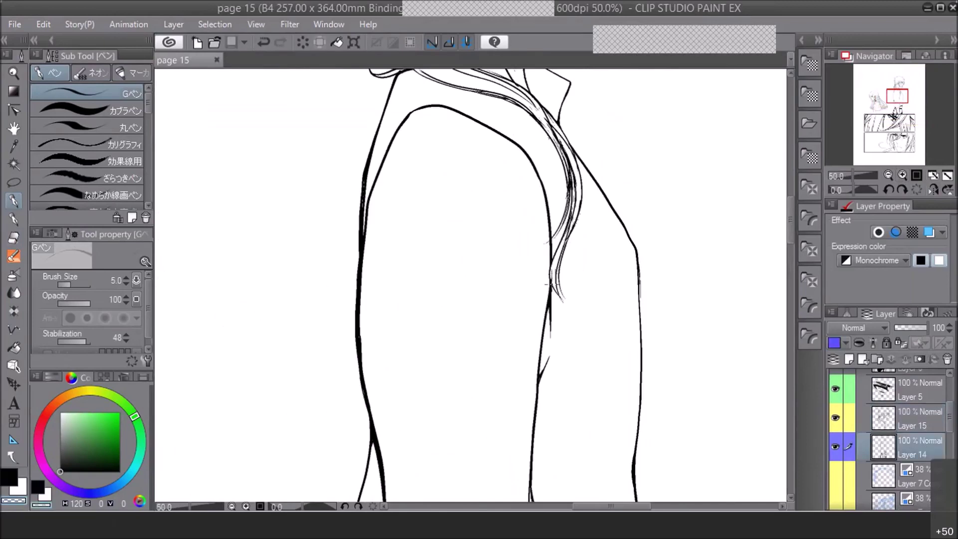
left_click_drag(551, 284, 555, 282)
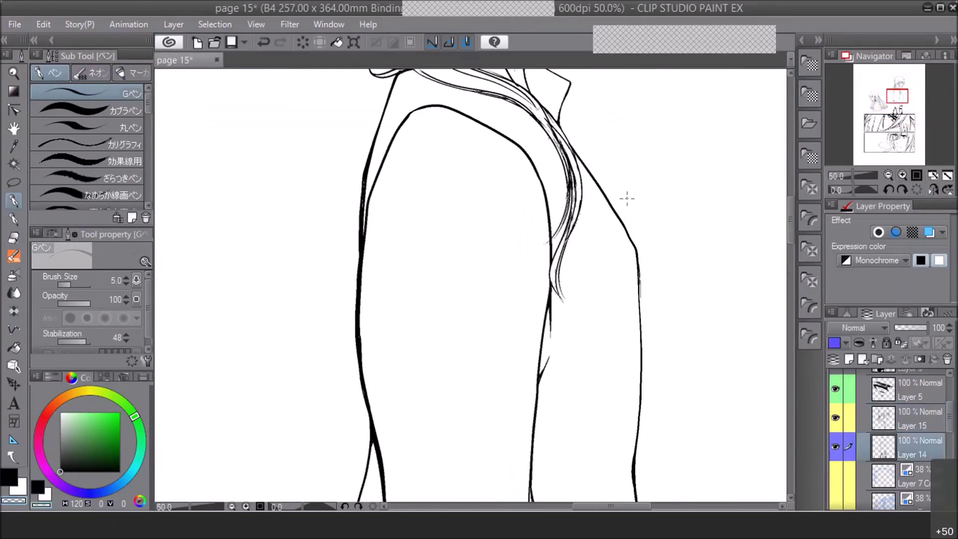
On Layer 15, extend the ponytail's tip with a curved black strand and darken the strands above it
left_click_drag(897, 103, 899, 102)
left_click(919, 418)
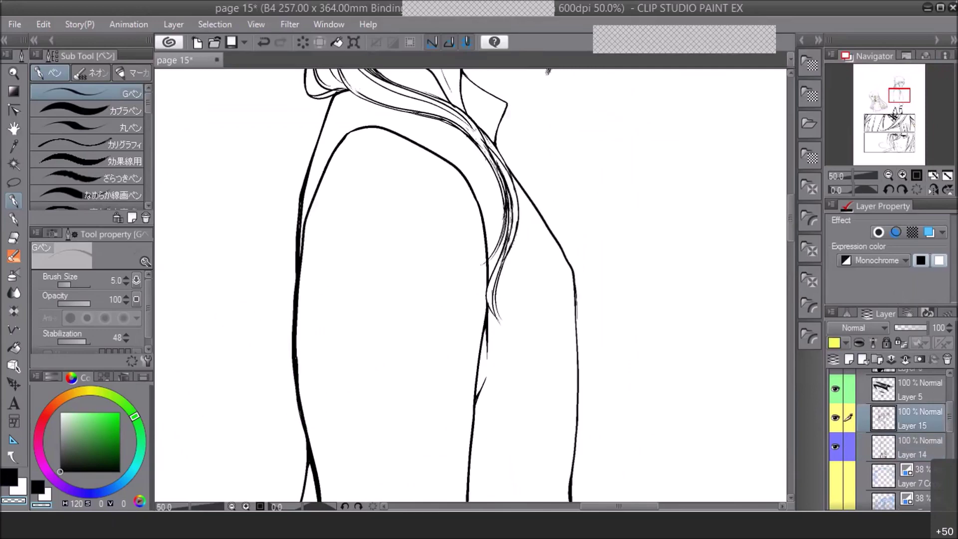
key("c")
left_click_drag(487, 284, 508, 335)
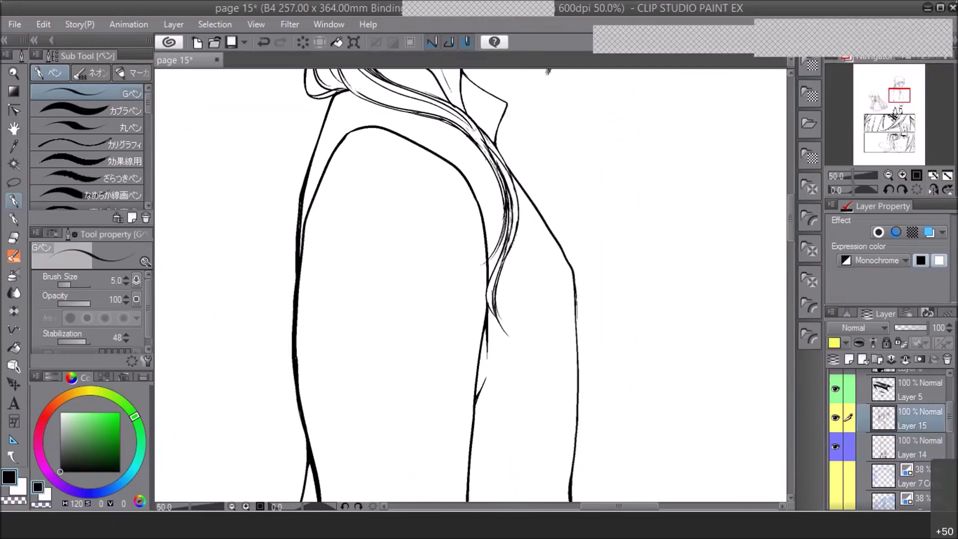
mouse_move(508, 223)
left_mouse_down()
mouse_move(482, 264)
mouse_move(508, 211)
left_mouse_up()
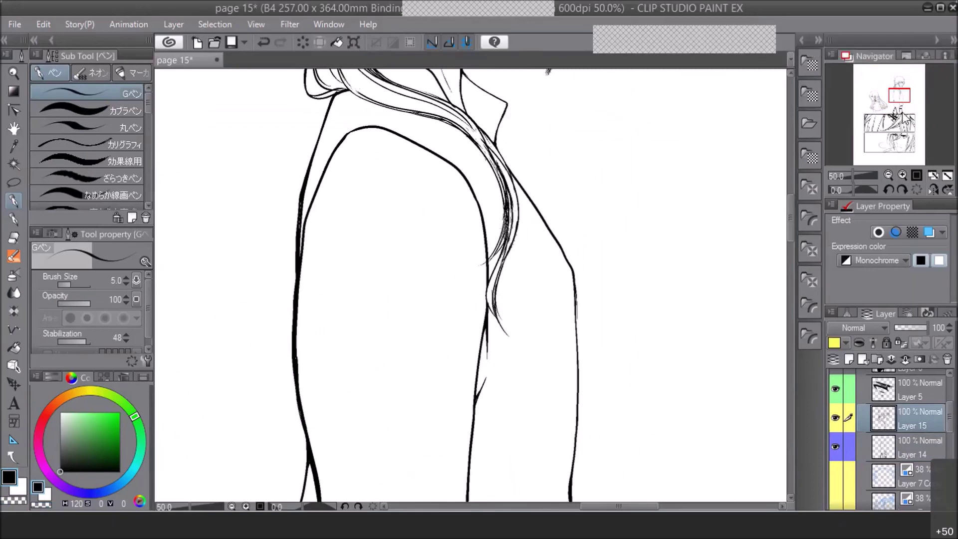
Collapse Folder 2 and show the window background line art layer 1 Copy 2
left_click_drag(900, 96, 899, 88)
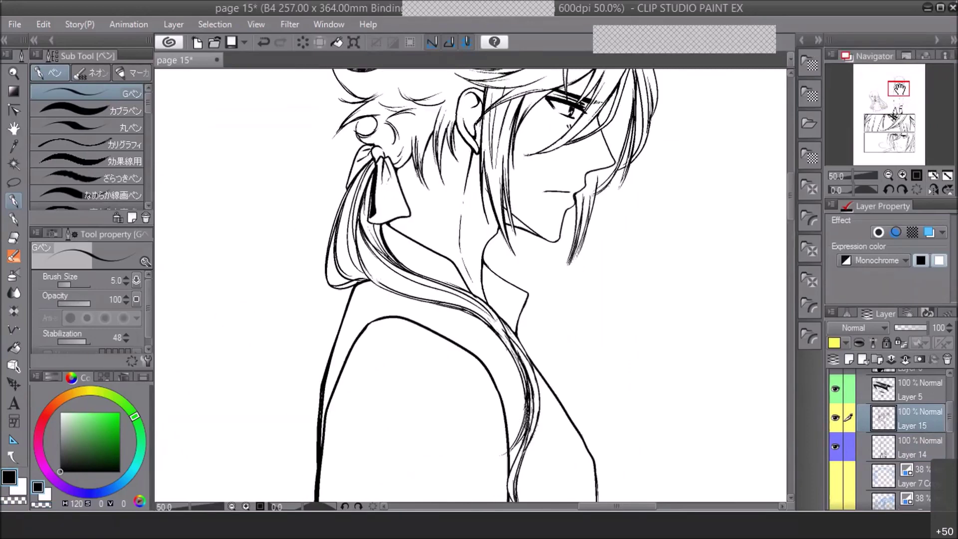
left_click(891, 176)
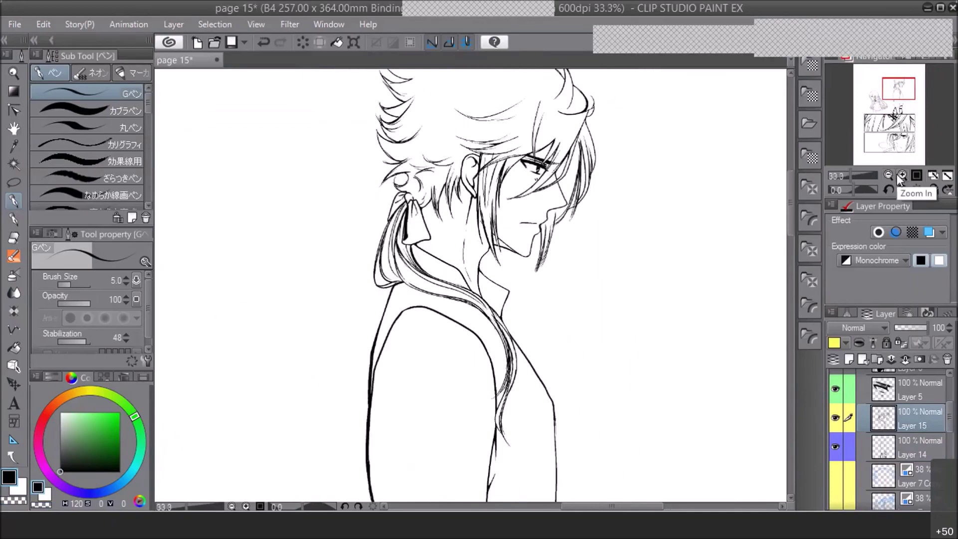
left_click(891, 175)
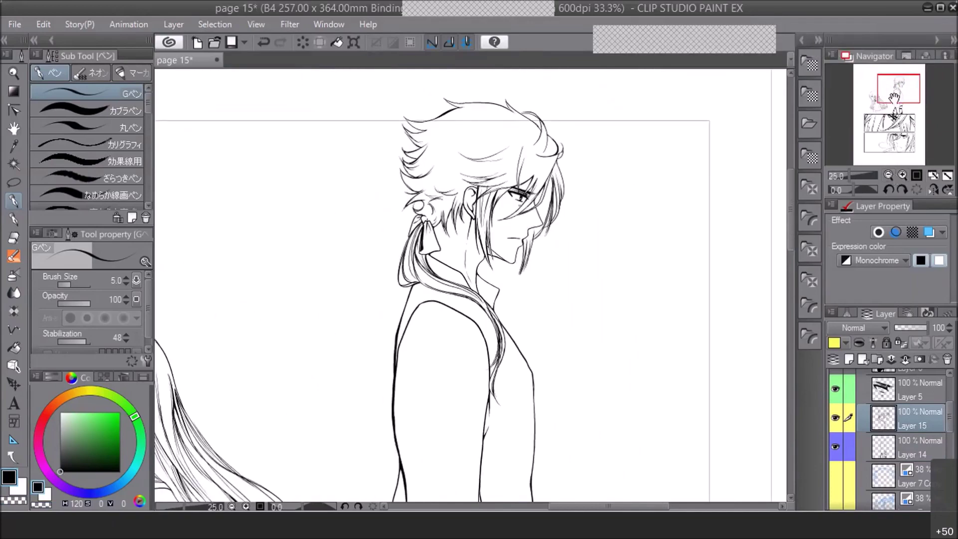
left_click(889, 174)
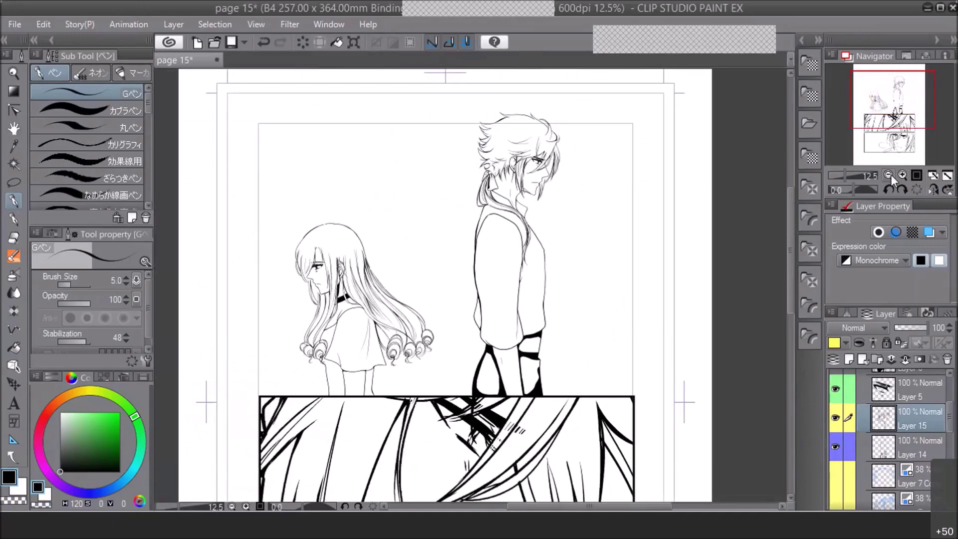
scroll(950, 453, "down", 5)
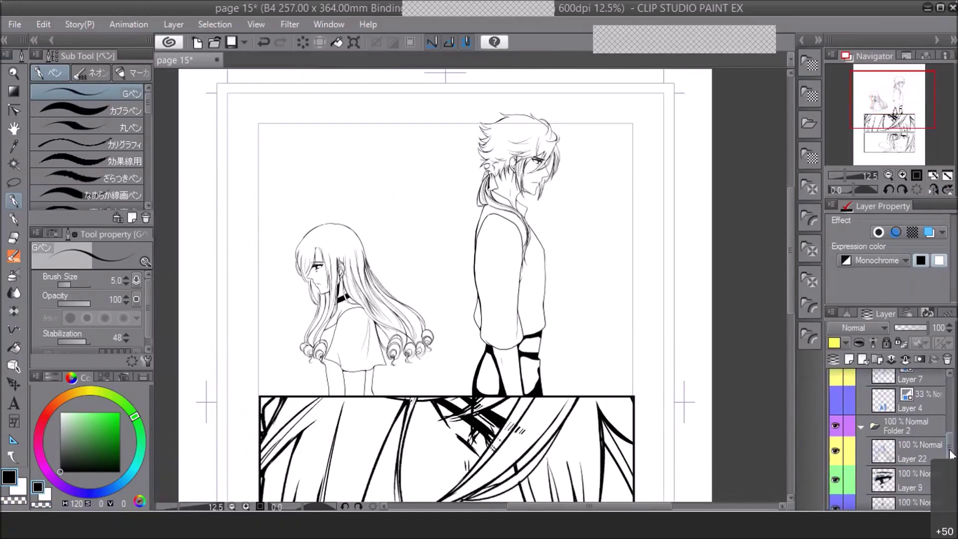
left_click(862, 427)
left_click(834, 481)
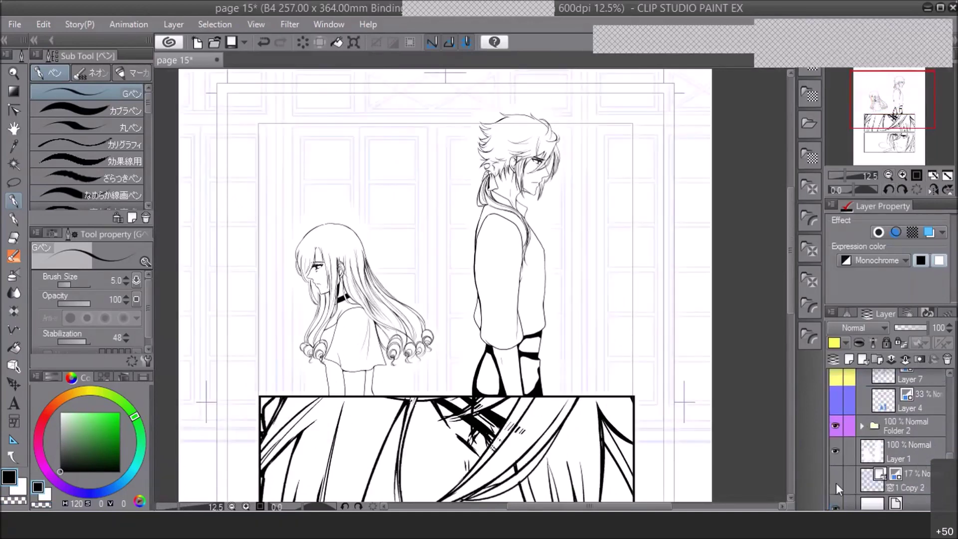
left_click(836, 482)
Turn off the layer colour effect on the window background layer 1 Copy 2 and raise its opacity to 94%
left_click(902, 480)
left_click(912, 327)
left_click(927, 232)
left_click(907, 328)
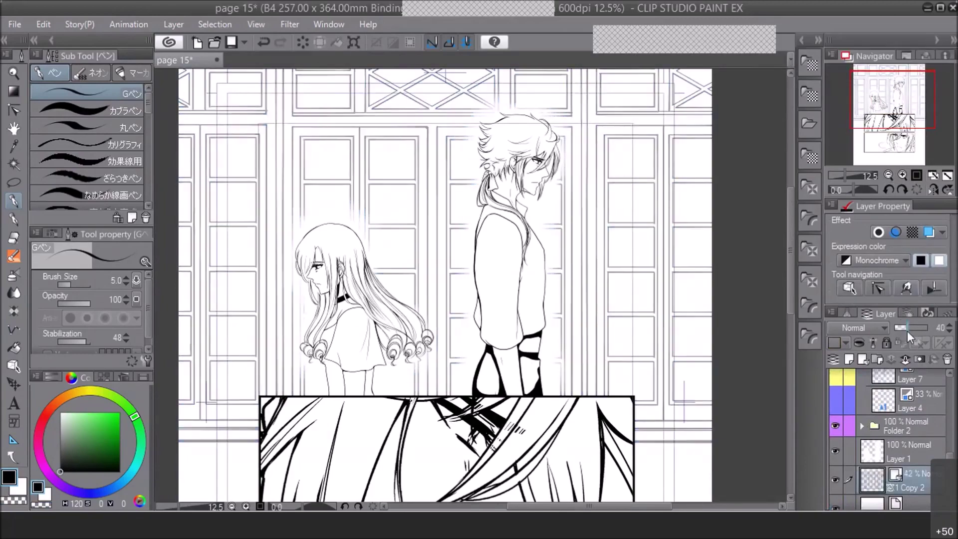
left_click_drag(908, 330, 927, 330)
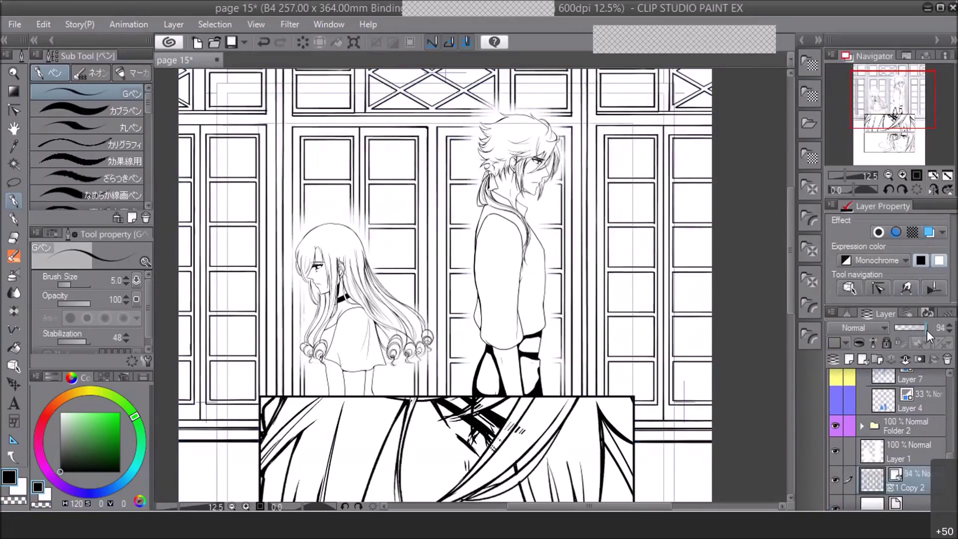
Select Layer 1 and set the croci belle decoration brush to a size of 861
left_click(910, 462)
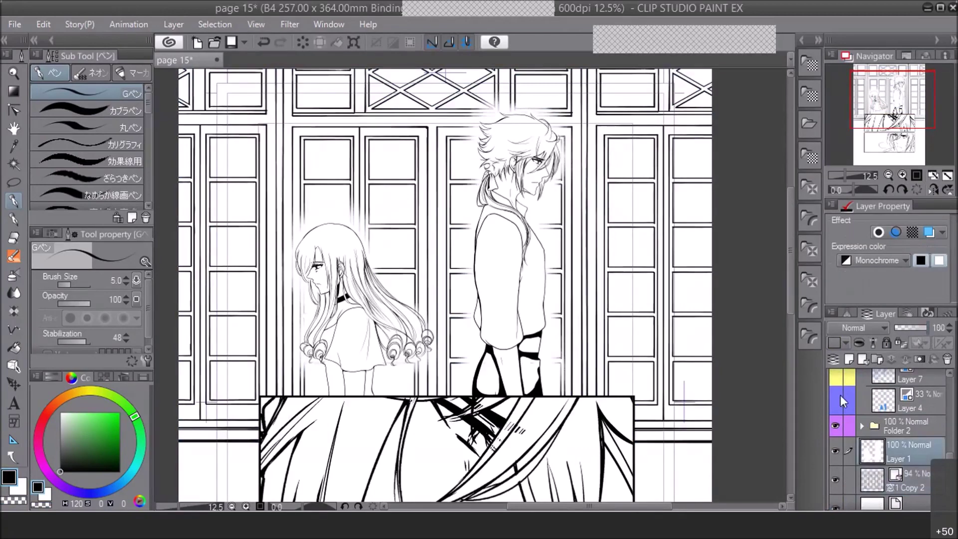
left_click(19, 308)
left_click(97, 73)
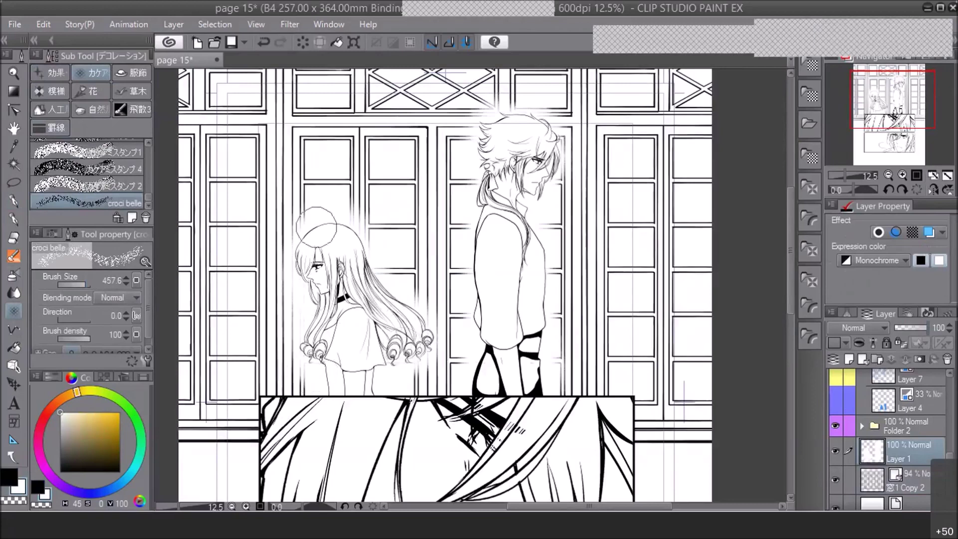
left_click(88, 283)
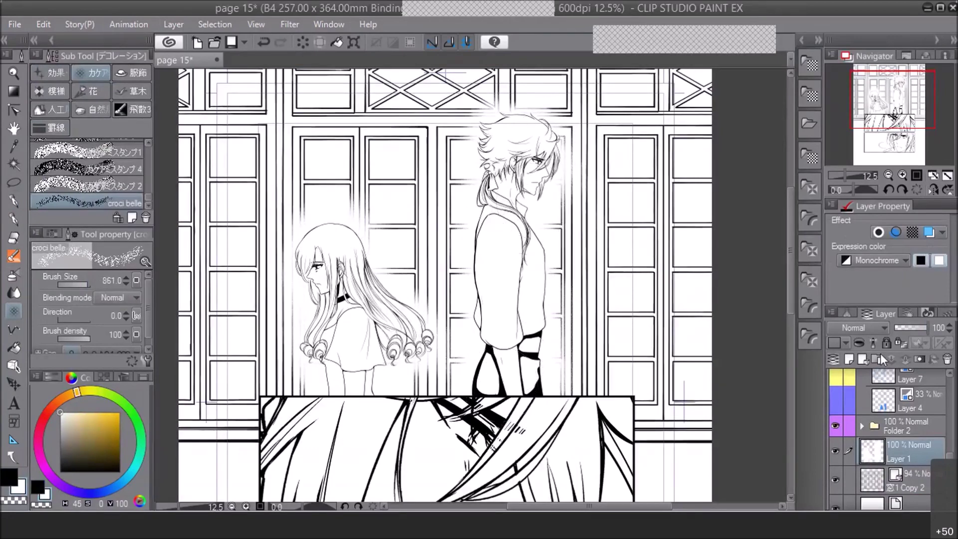
Hide the window background layer 1 Copy 2 and make Layer 14 the active layer
left_click(835, 479)
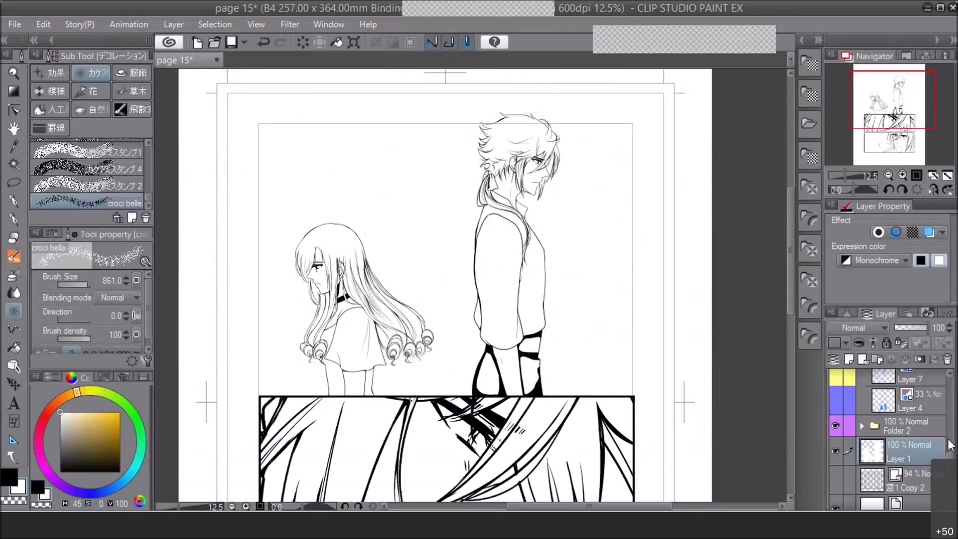
left_click_drag(951, 461, 951, 424)
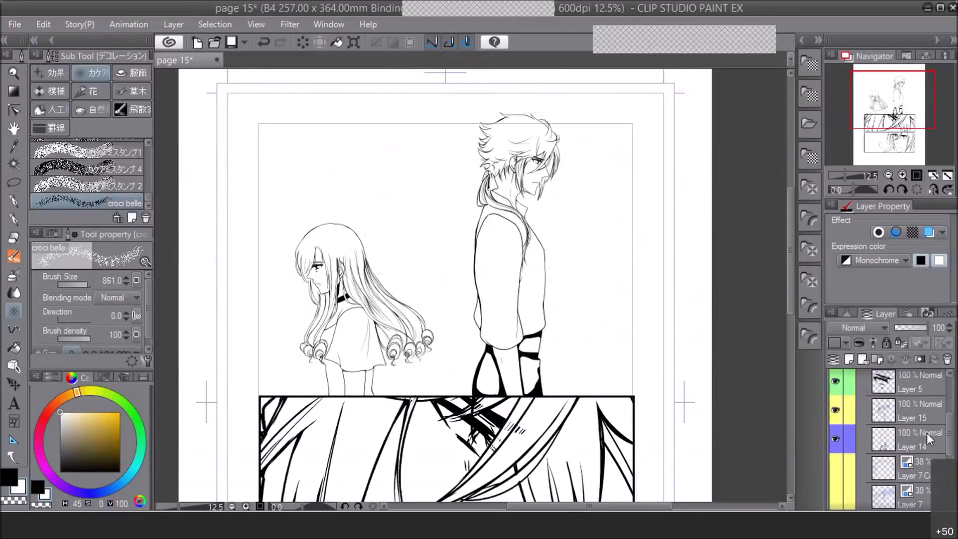
left_click(925, 438)
On Layer 14, touch up the crease where the standing man's sleeve meets his torso using the black G-pen
left_click(902, 174)
left_click(902, 174)
left_click(902, 174)
left_click(902, 175)
left_click(896, 101)
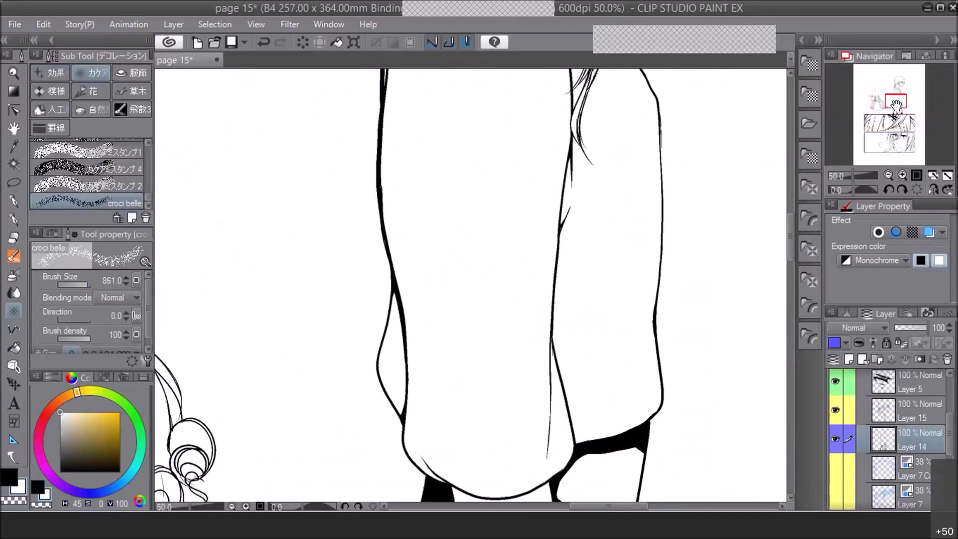
left_click(902, 103)
left_click(903, 175)
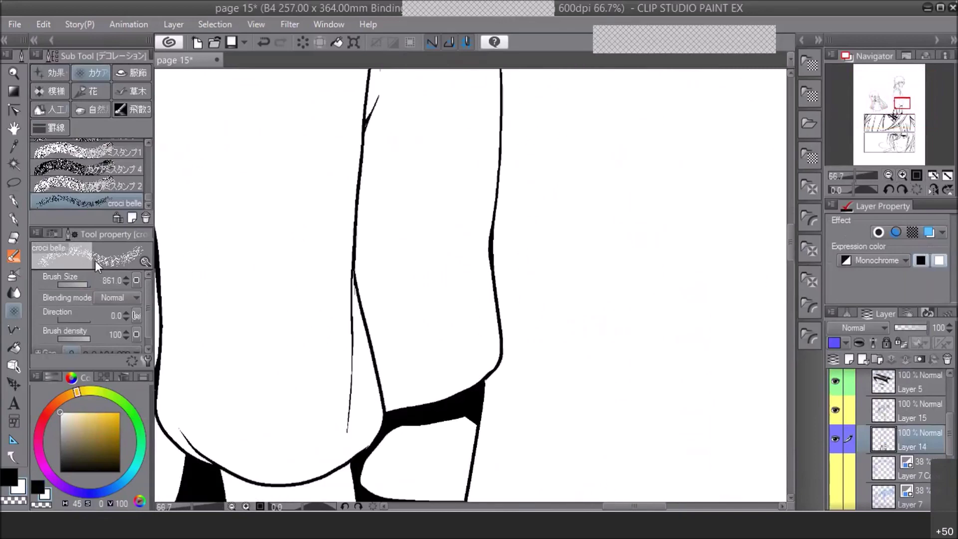
key("p")
key("p")
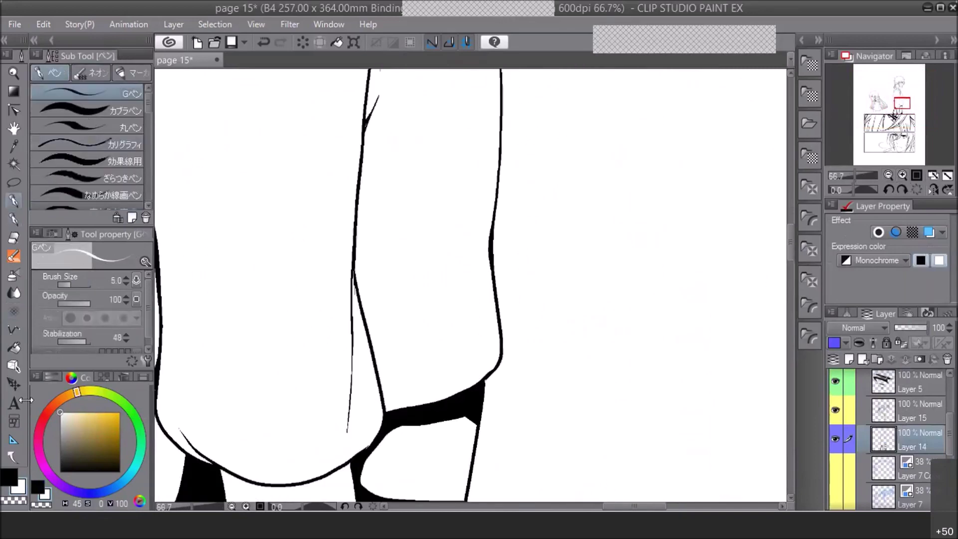
key("x")
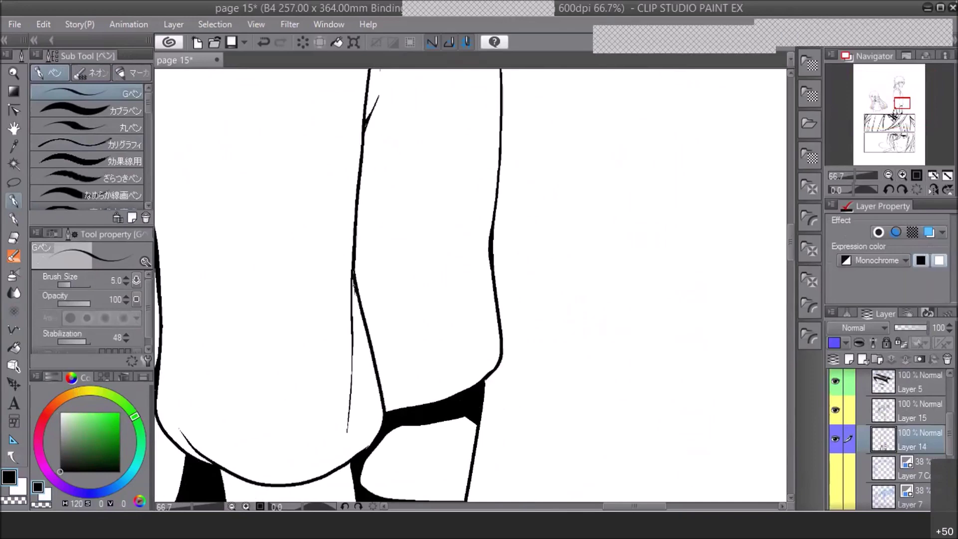
mouse_move(354, 292)
left_mouse_down()
mouse_move(358, 308)
mouse_move(354, 293)
left_mouse_up()
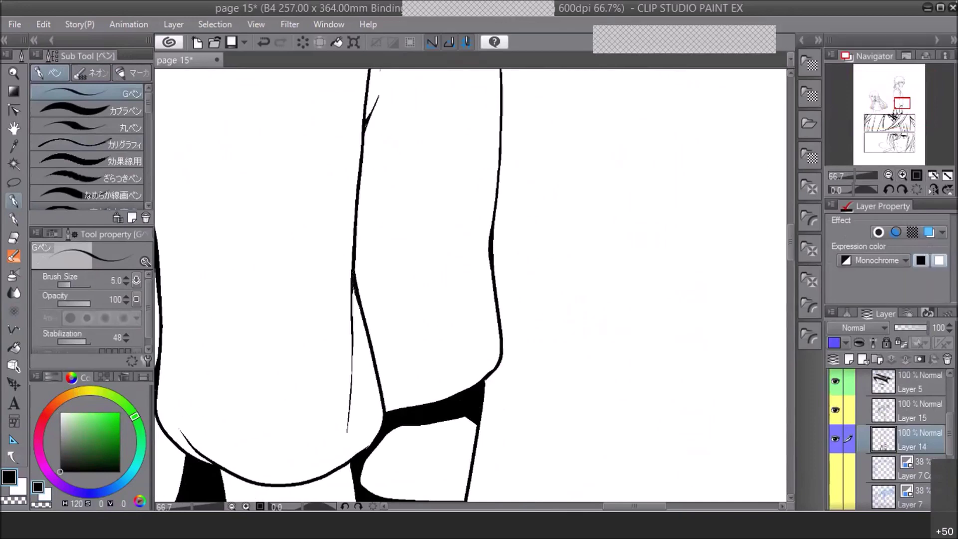
On Layer 15, darken the ponytail strands just below the hair ribbon with the black G-pen
left_click(888, 174)
left_click(889, 175)
left_click(889, 175)
left_click_drag(901, 107, 898, 103)
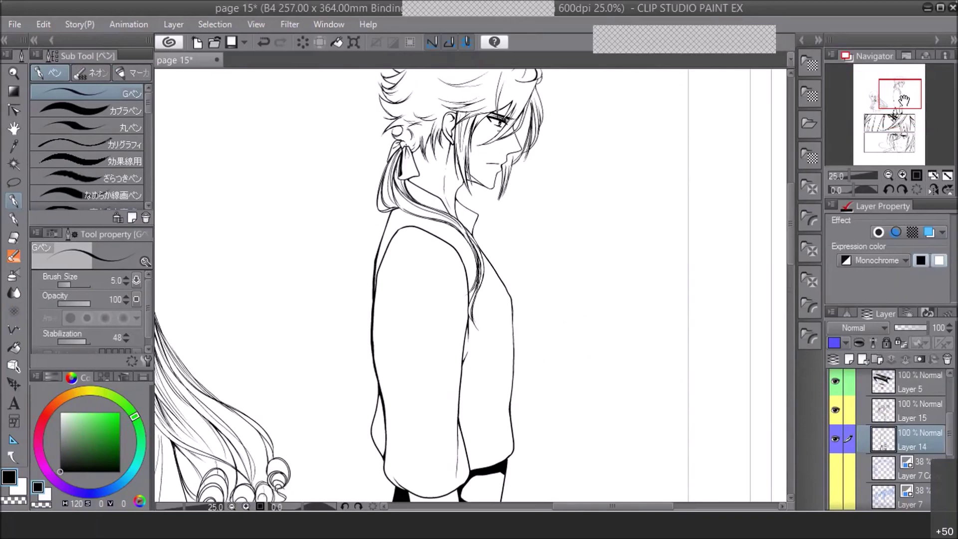
left_click(901, 175)
left_click(901, 175)
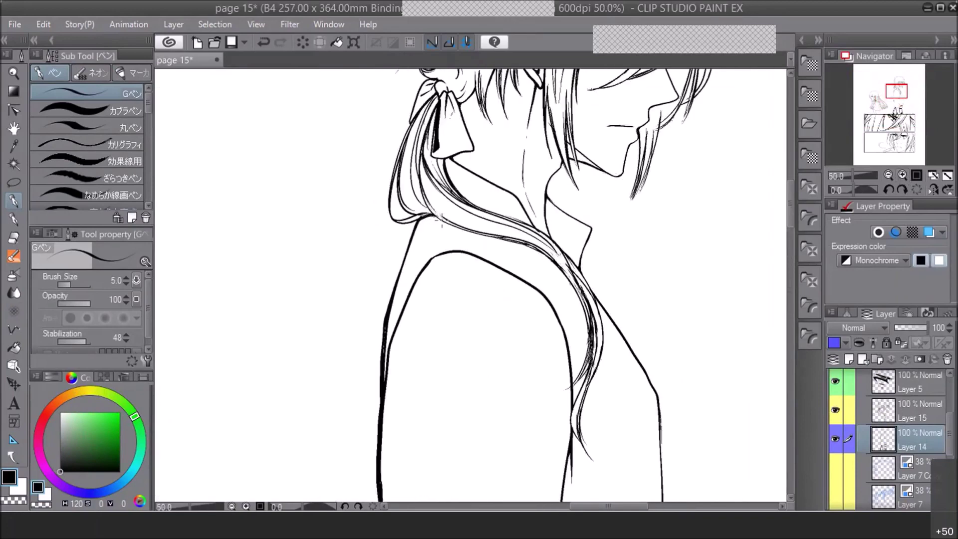
left_click_drag(895, 91, 896, 86)
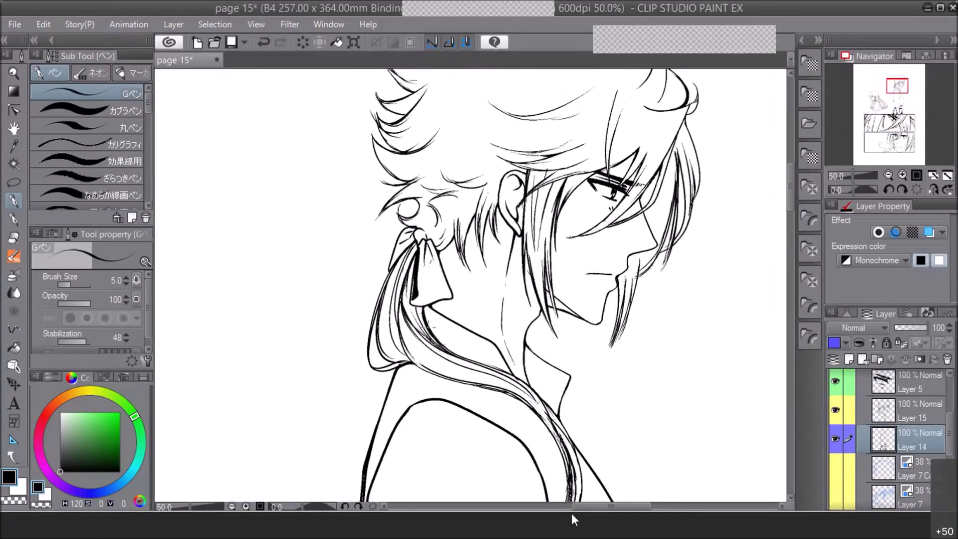
key("alt+]")
left_click_drag(412, 255, 405, 313)
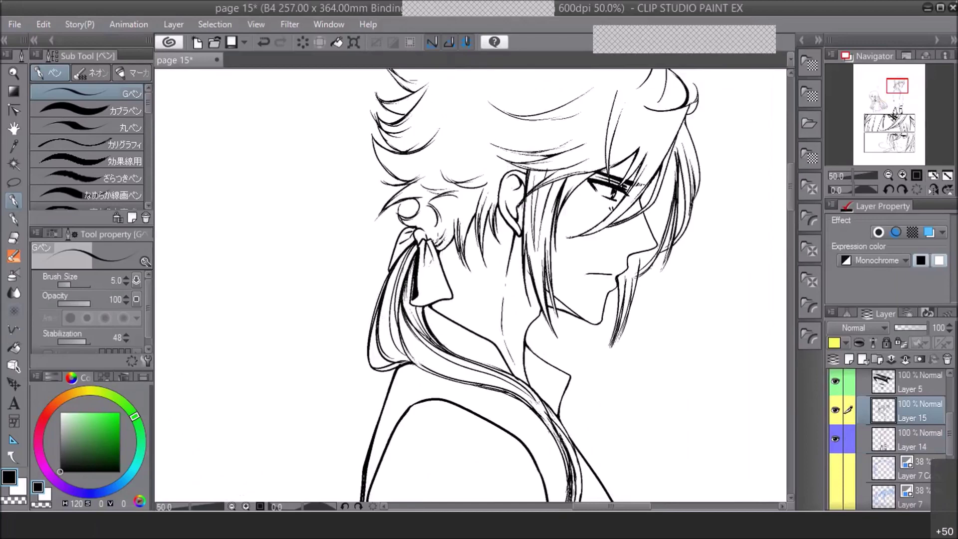
left_click(14, 311)
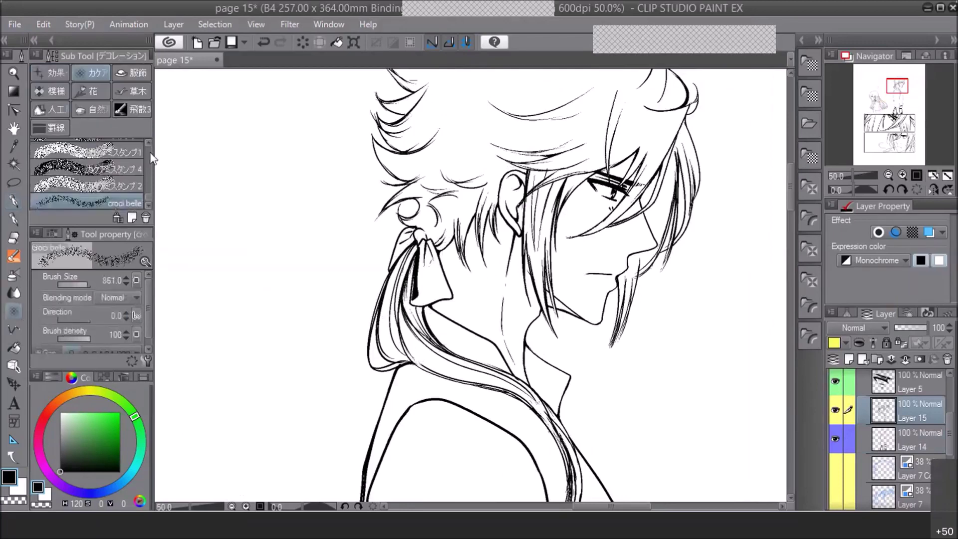
mouse_move(147, 190)
left_mouse_down()
mouse_move(148, 149)
mouse_move(146, 203)
left_mouse_up()
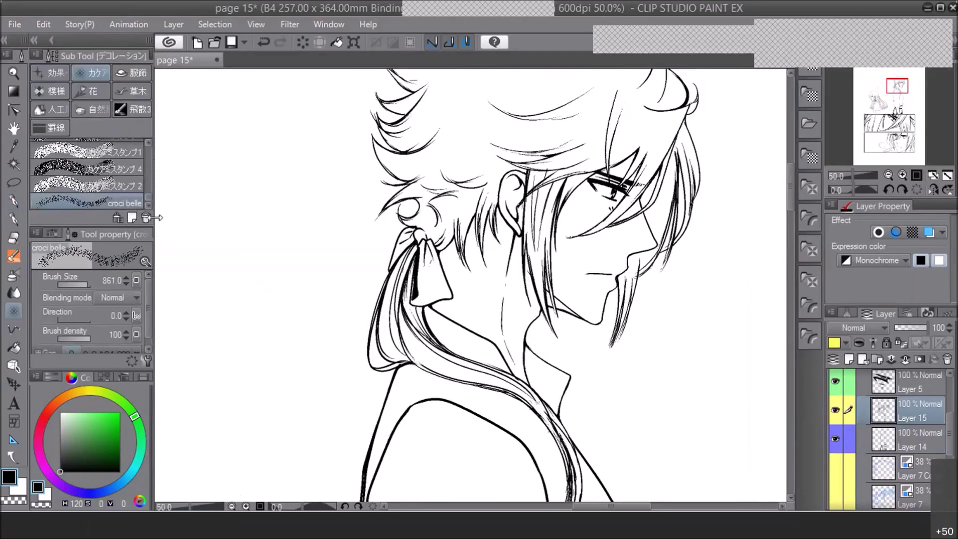
left_click(13, 201)
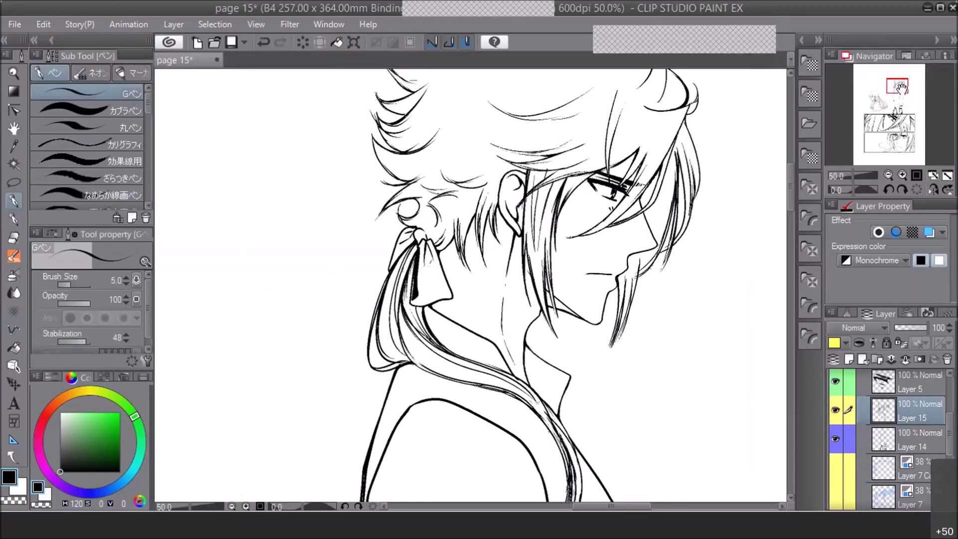
Darken the hair line at the top of the man's ear and thicken the spiky tips at the back and crown of his head
left_click_drag(901, 88, 901, 86)
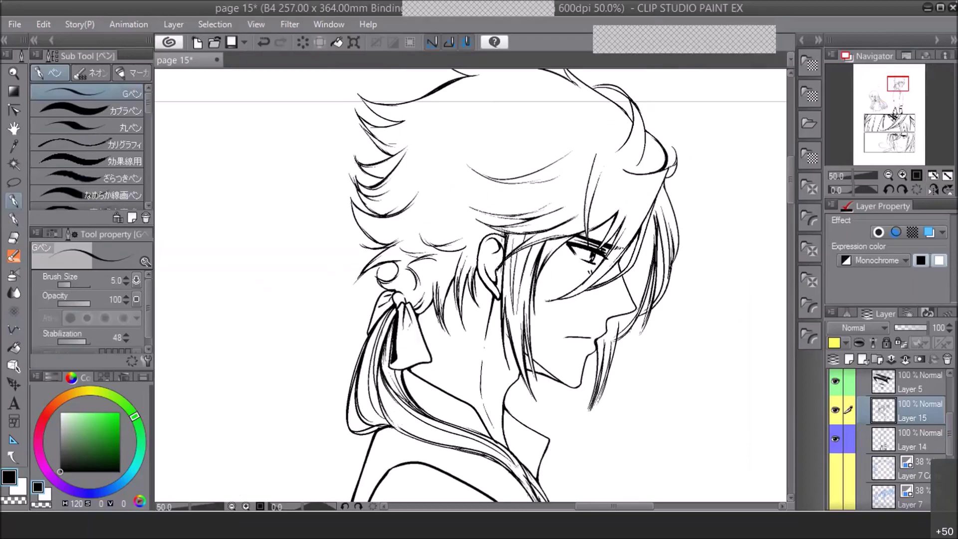
left_click_drag(507, 227, 504, 240)
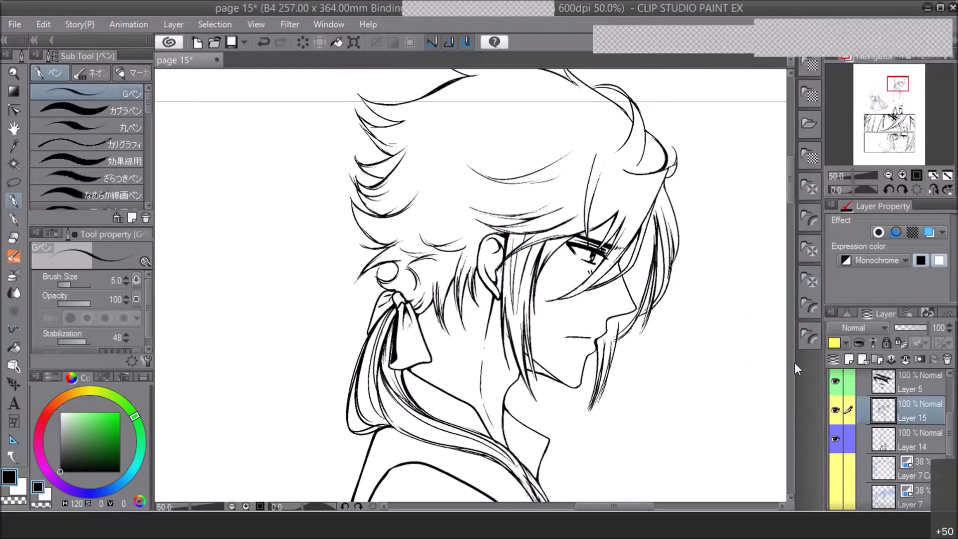
left_click_drag(900, 84, 899, 80)
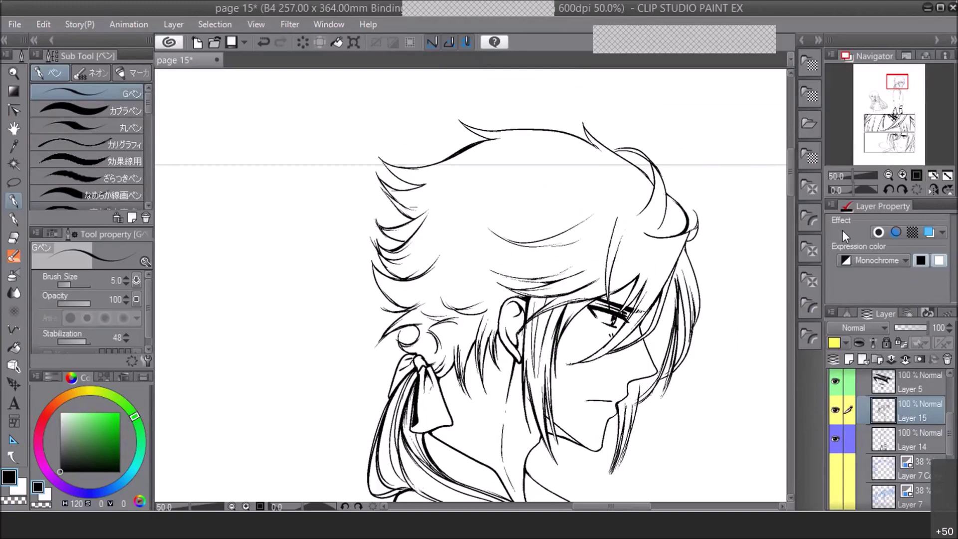
left_click(902, 174)
left_click(902, 174)
left_click_drag(791, 158, 792, 152)
left_click(888, 189)
left_click(901, 175)
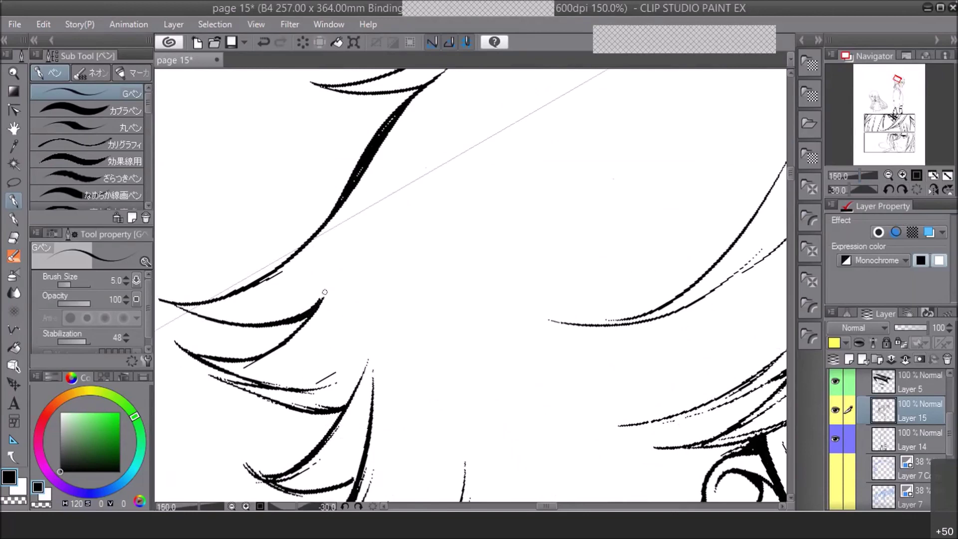
scroll(790, 172, "up", 5)
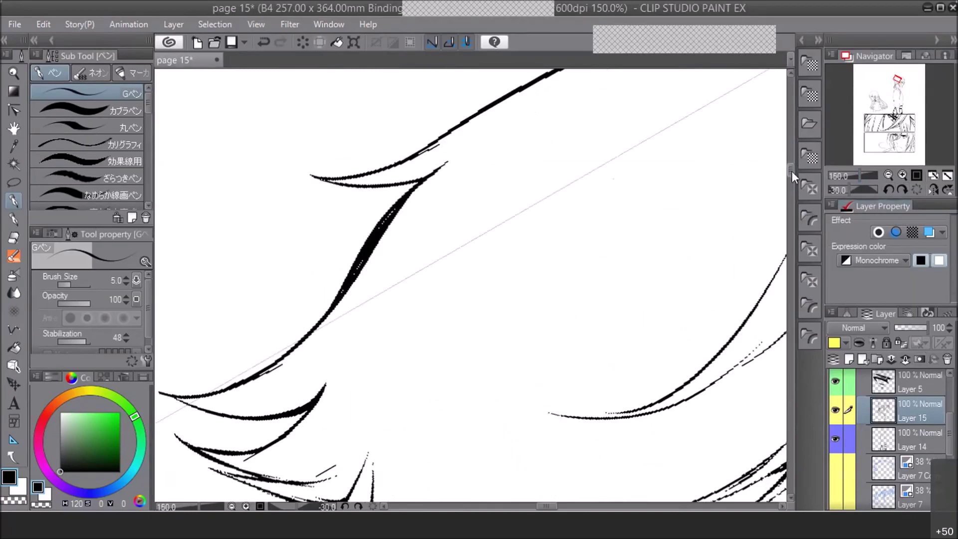
left_click_drag(366, 225, 422, 220)
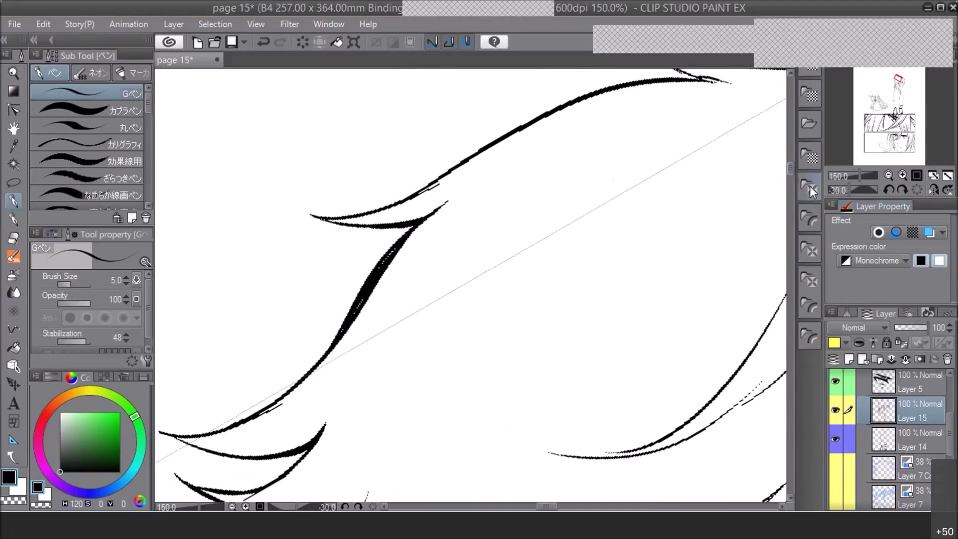
scroll(792, 168, "up", 4)
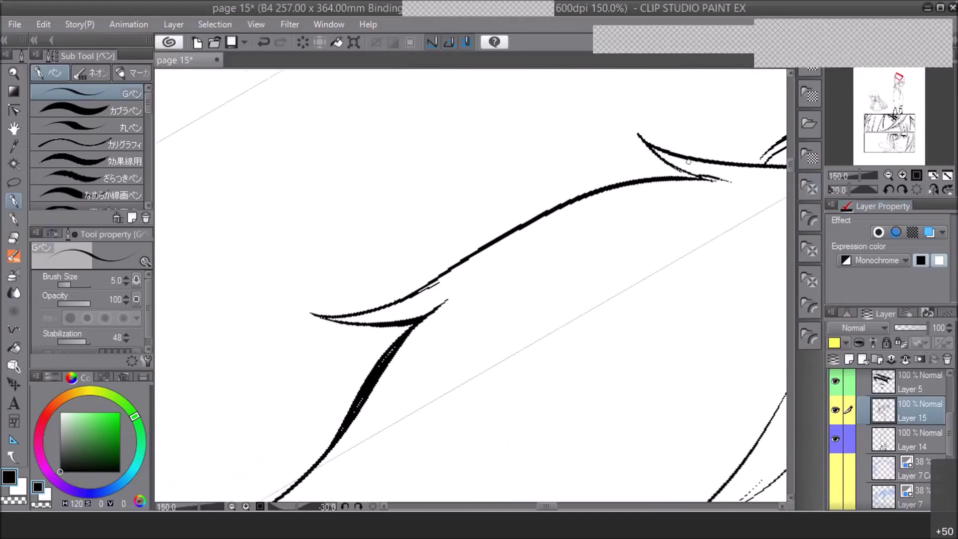
left_click_drag(674, 168, 726, 182)
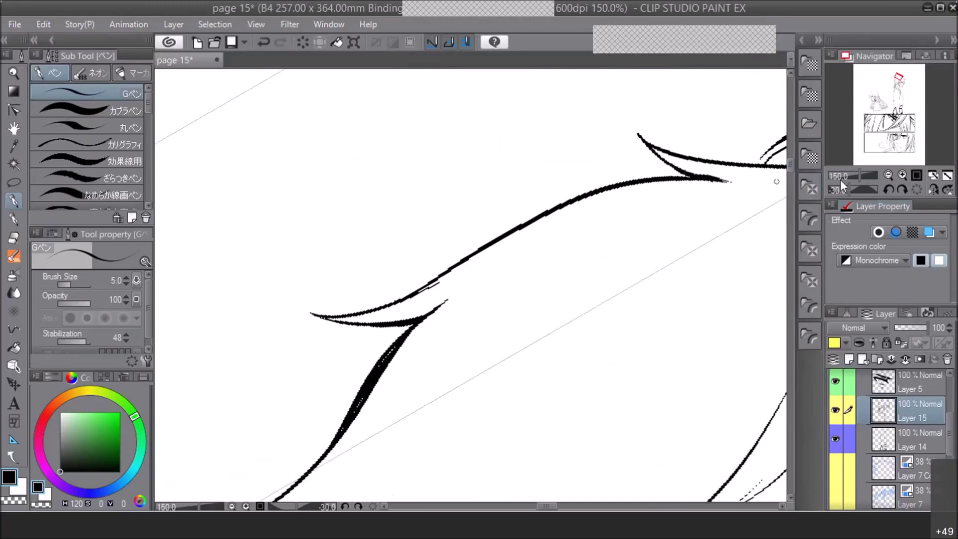
Straighten the canvas rotation and add fine black strands to the hair just behind the man's ear
left_click(890, 176)
left_click(889, 176)
left_click(889, 176)
left_click(890, 176)
left_click(889, 176)
left_click(902, 190)
left_click(901, 189)
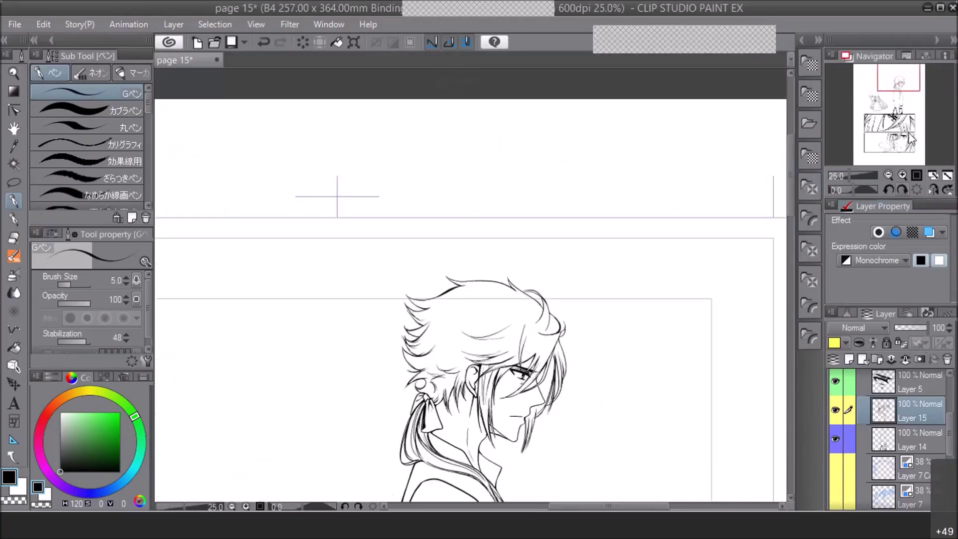
left_click(897, 88)
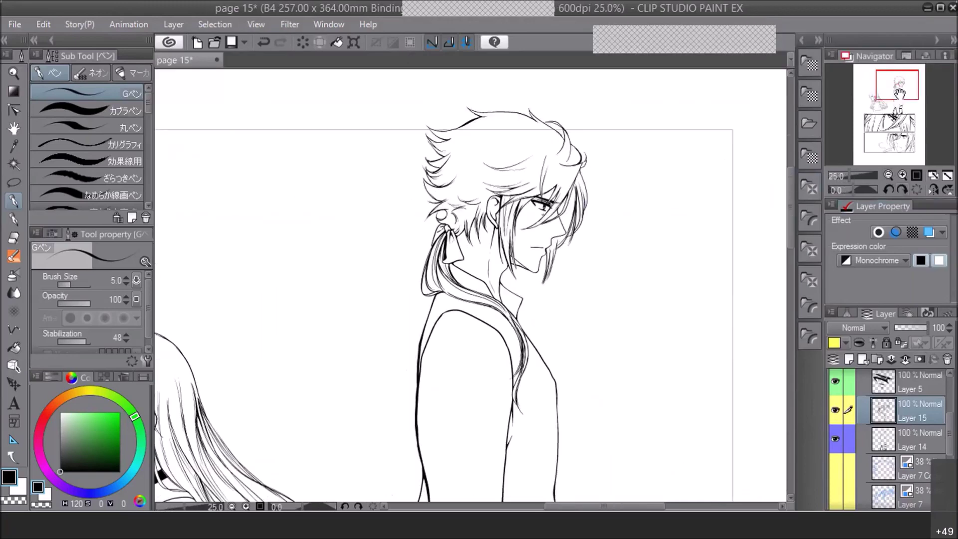
left_click(902, 175)
left_click(902, 175)
left_click(903, 174)
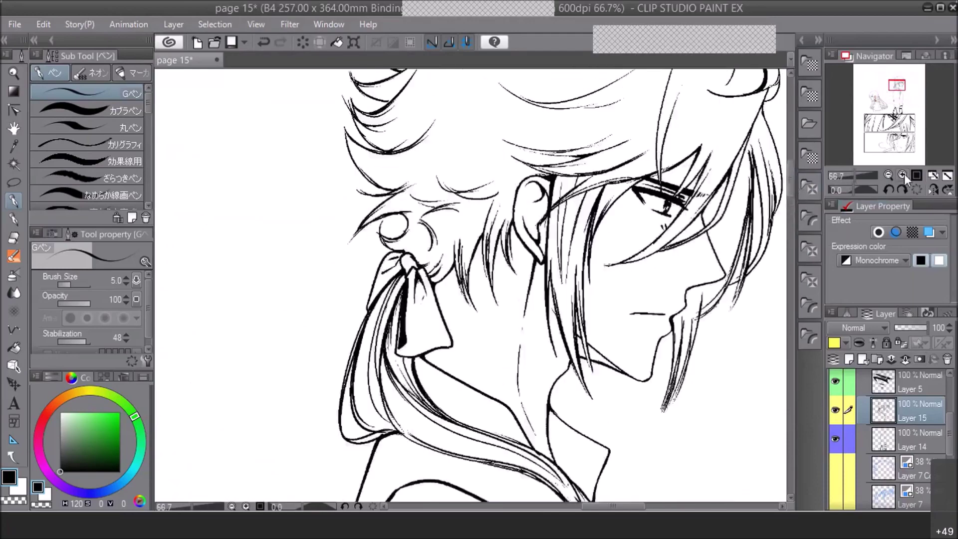
left_click(902, 175)
left_click_drag(491, 194, 481, 212)
left_click_drag(527, 177, 515, 218)
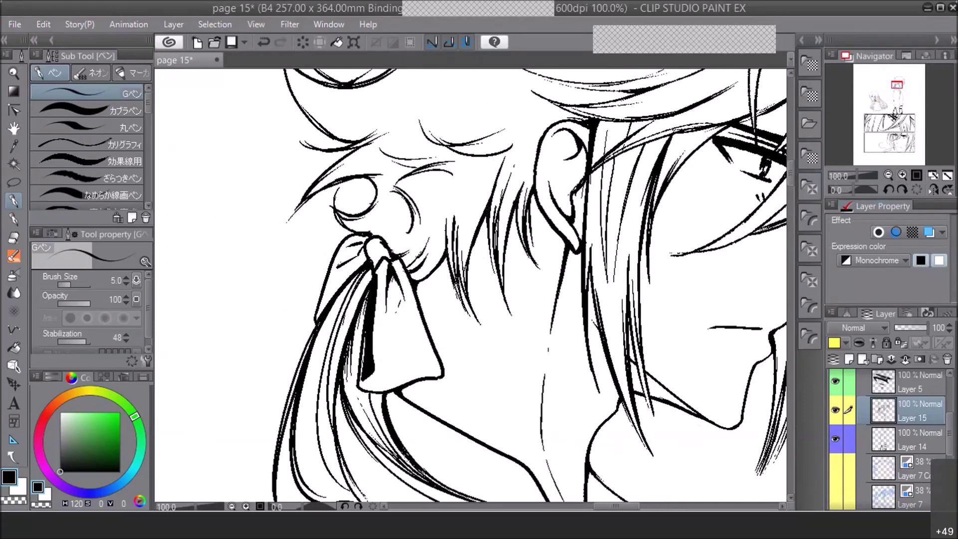
Inspect the inked head and hair of the ponytailed man both up close and from farther out
left_click(887, 175)
left_click(887, 176)
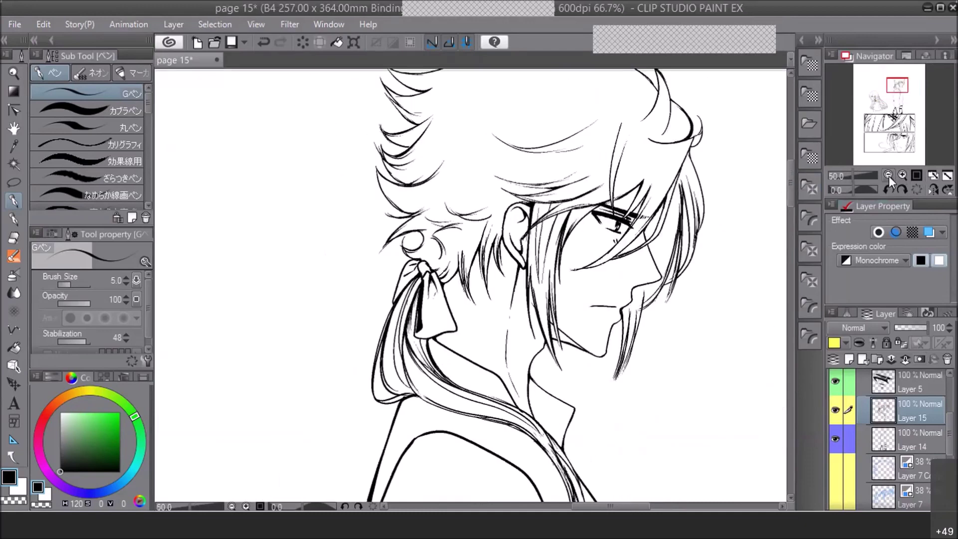
left_click(888, 176)
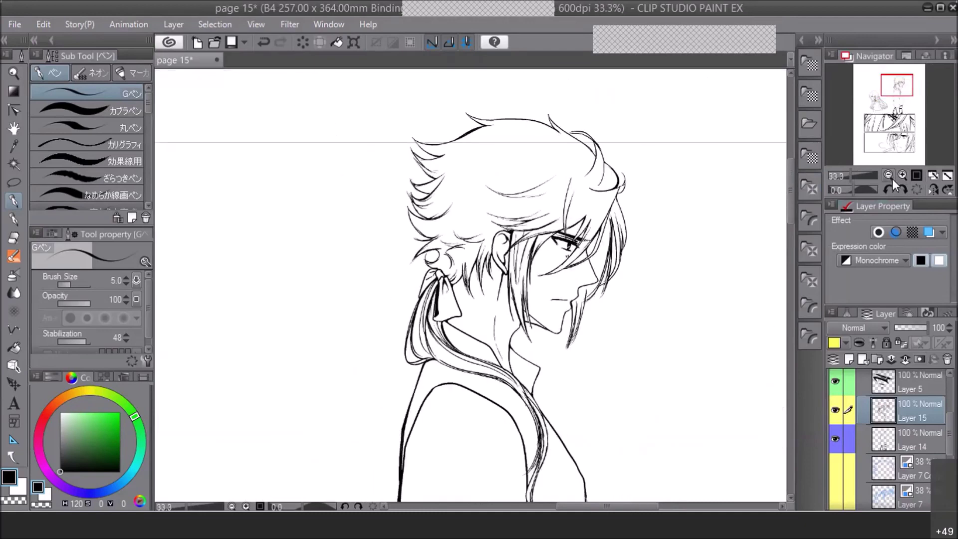
left_click(901, 175)
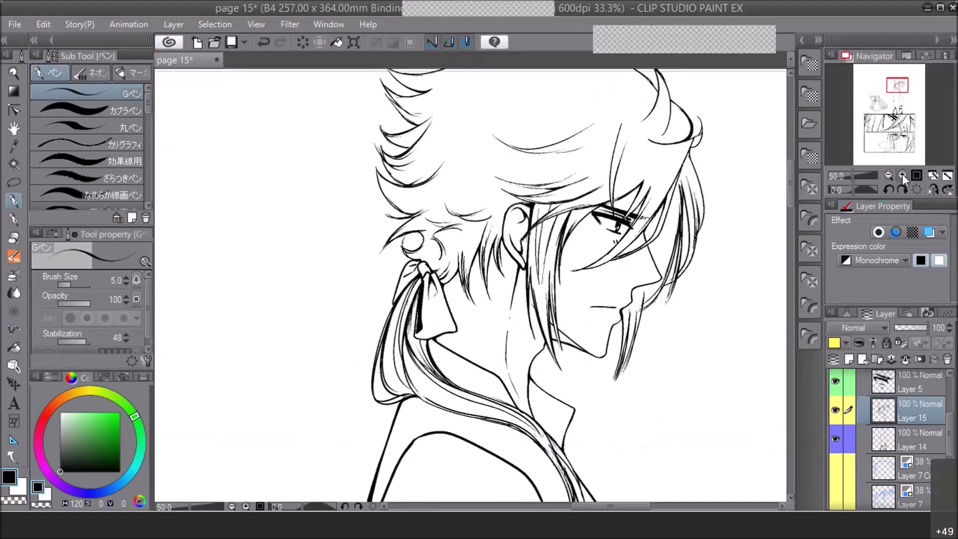
left_click(901, 175)
left_click_drag(897, 82, 898, 81)
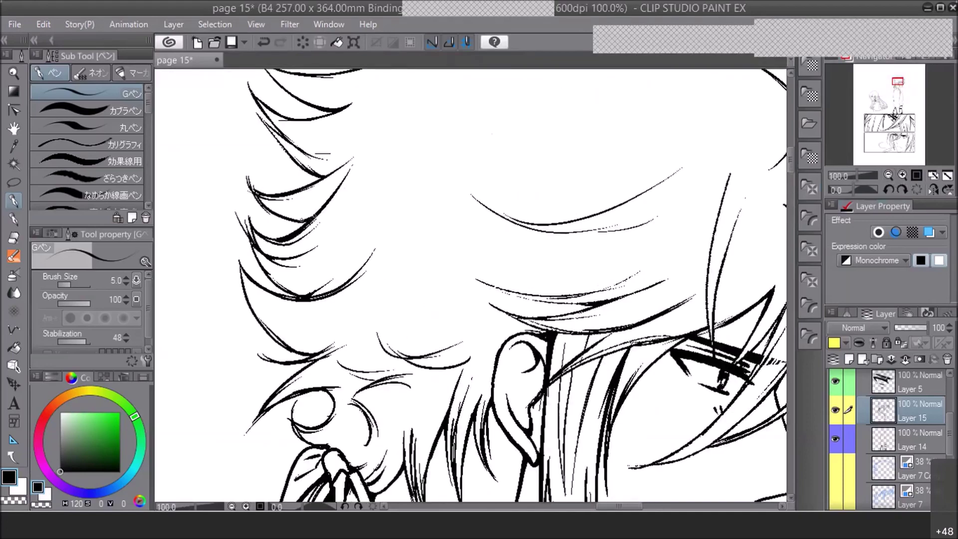
left_click(889, 174)
left_click(890, 175)
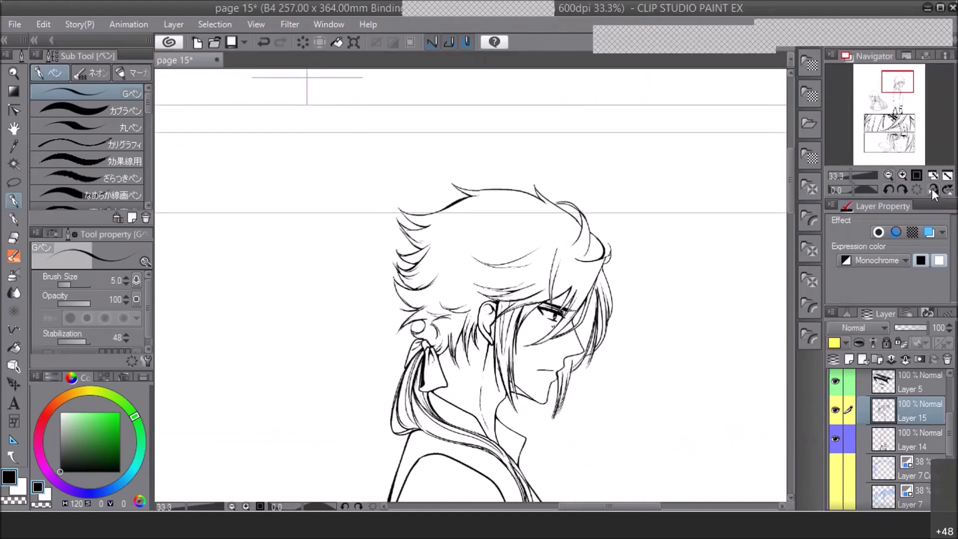
Mirror the canvas view and darken the hair lines around the front tuft at the crown of the man's head
left_click(932, 190)
left_click(902, 175)
left_click(902, 175)
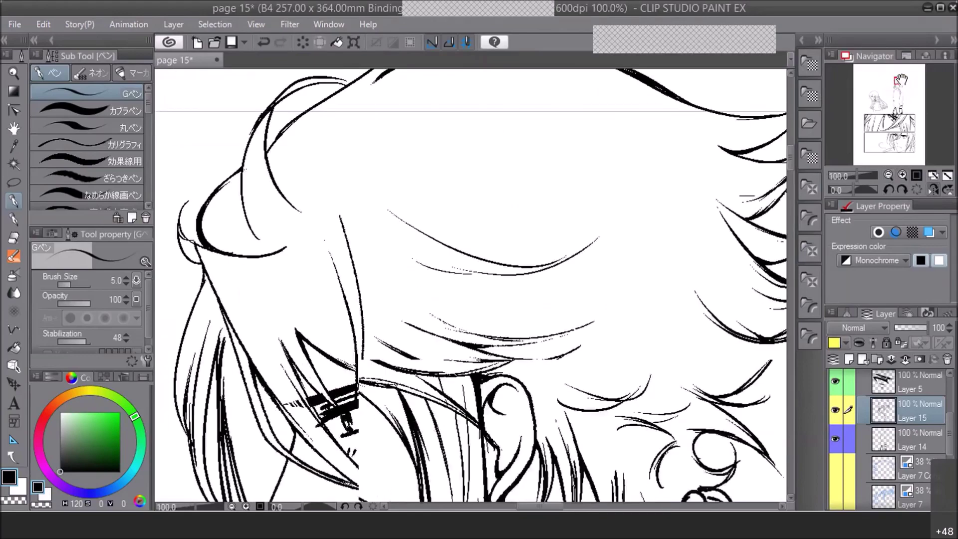
mouse_move(352, 233)
left_mouse_down()
mouse_move(382, 205)
mouse_move(373, 212)
left_mouse_up()
mouse_move(421, 162)
left_mouse_down()
mouse_move(442, 178)
mouse_move(450, 172)
left_mouse_up()
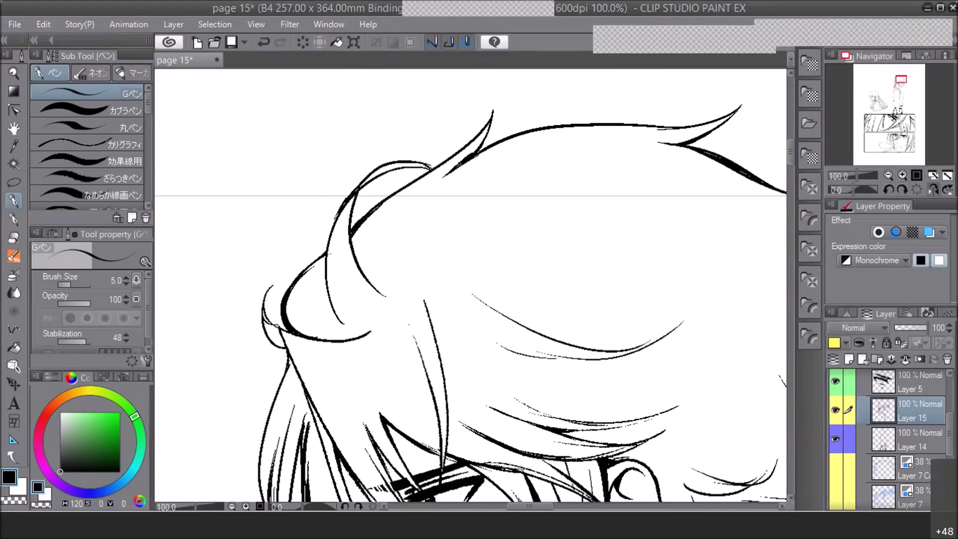
On Layer 14, touch up the man's jaw line beside the side locks with the black G-pen
left_click(934, 188)
left_click(890, 176)
left_click(889, 175)
left_click(889, 176)
left_click(890, 176)
left_click_drag(900, 90, 897, 96)
left_click(933, 189)
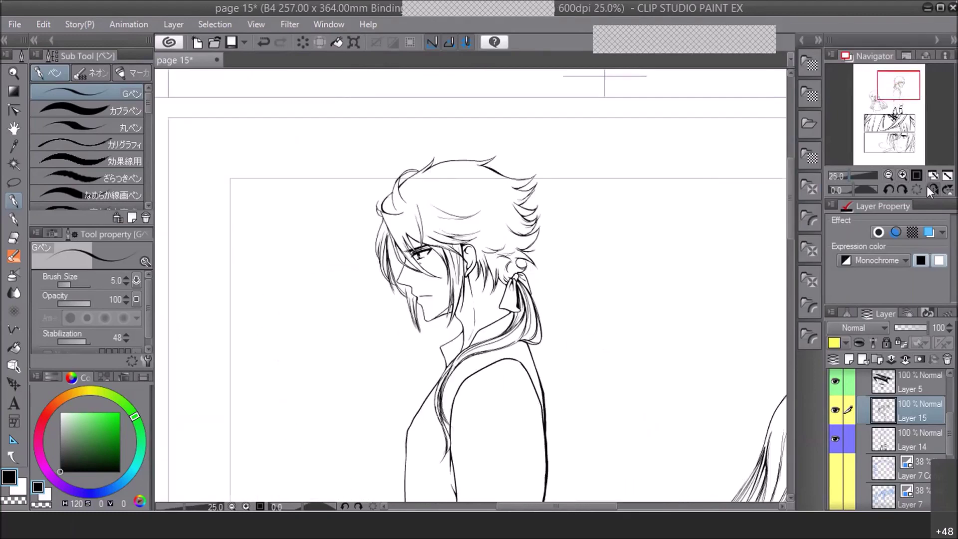
left_click(903, 175)
left_click(903, 175)
left_click(902, 176)
left_click(904, 432)
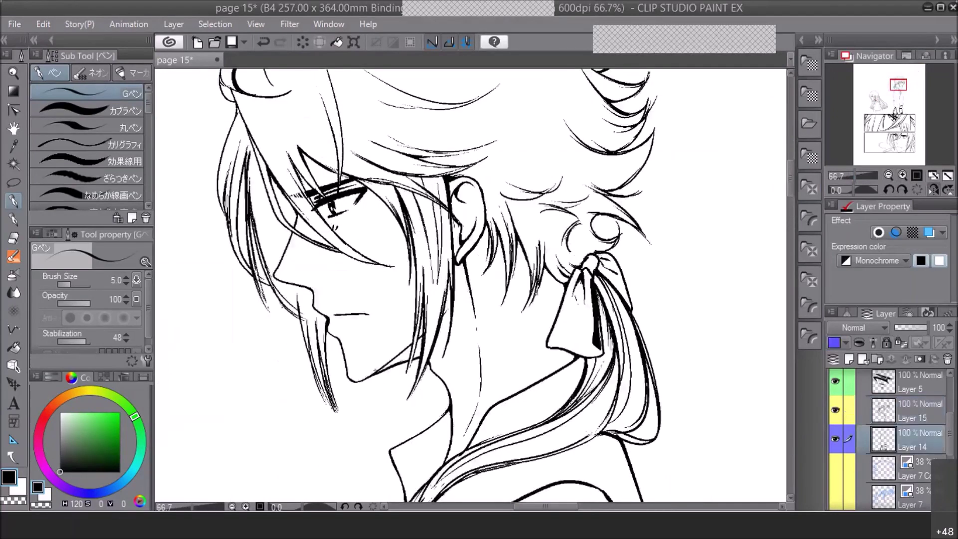
left_click_drag(373, 374, 391, 361)
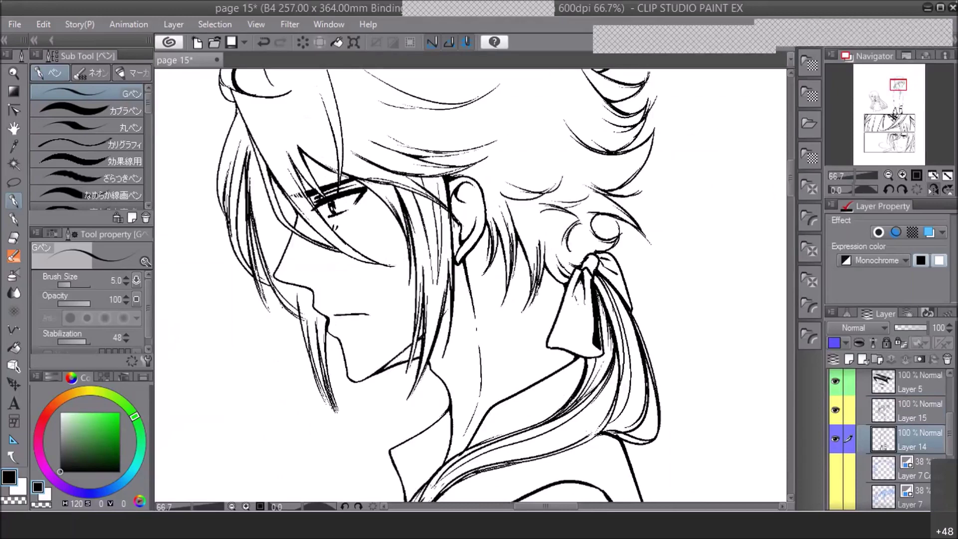
Fill a black triangular shadow along the man's jaw beside the side locks using the filled polyline shape
left_click(14, 328)
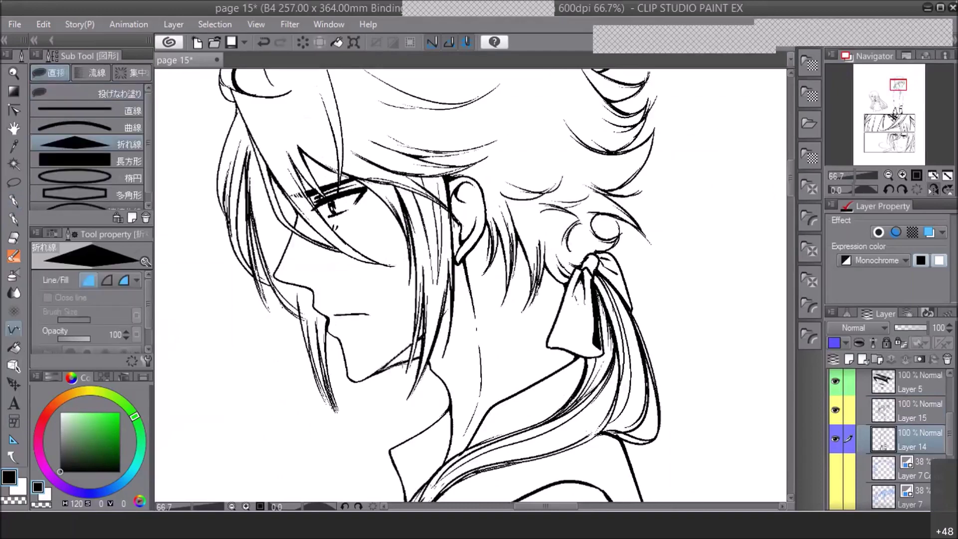
left_click(418, 345)
left_click(379, 370)
double_click(412, 353)
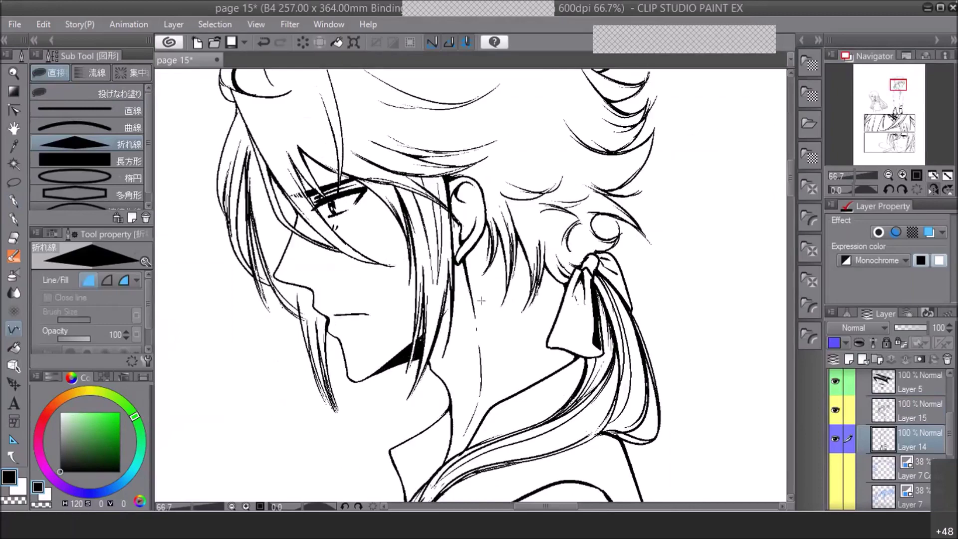
Return the canvas to its unmirrored orientation and save the page
left_click(888, 175)
left_click(888, 175)
left_click(888, 175)
left_click(902, 174)
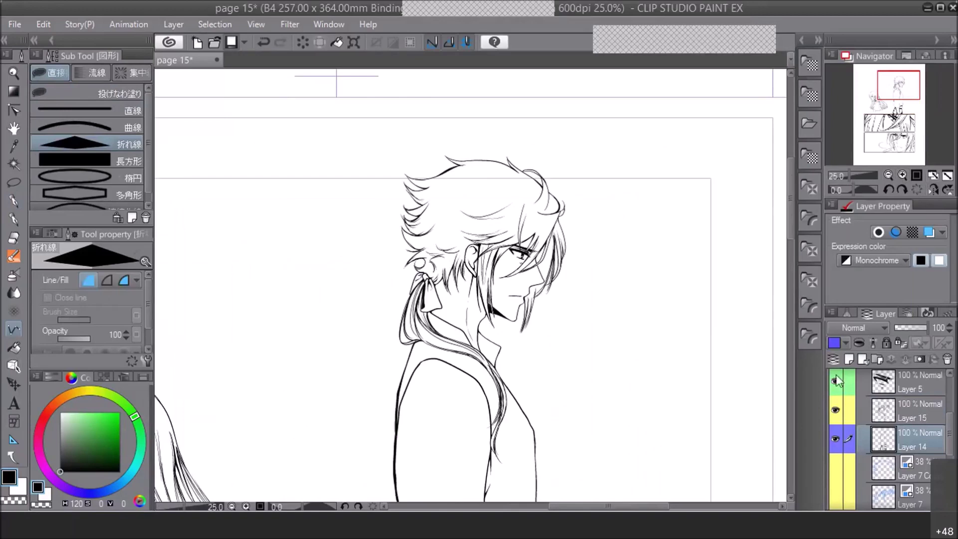
key("ctrl+s")
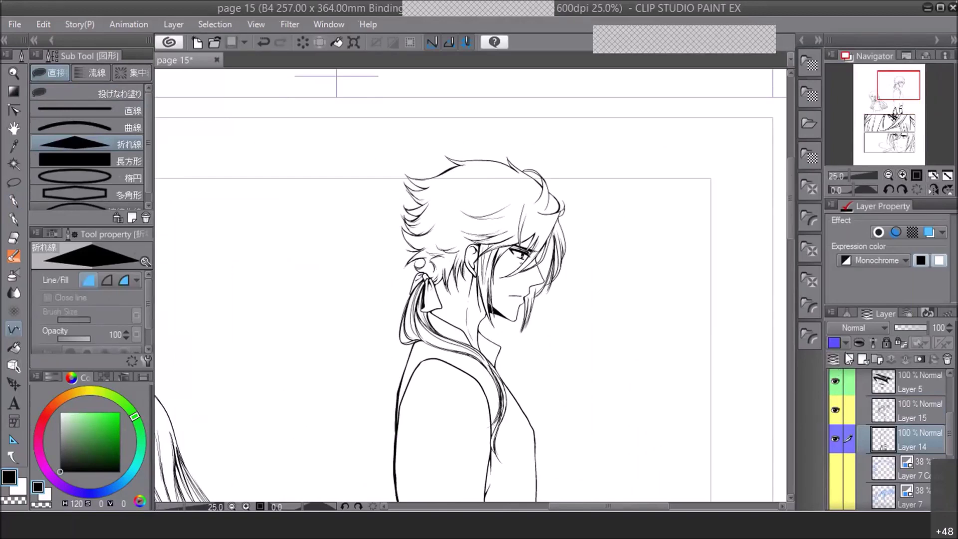
Thicken the man's lines below the earlobe, at the collar under the ribbon and beneath the nape hair with the G-pen
left_click(904, 177)
left_click(903, 177)
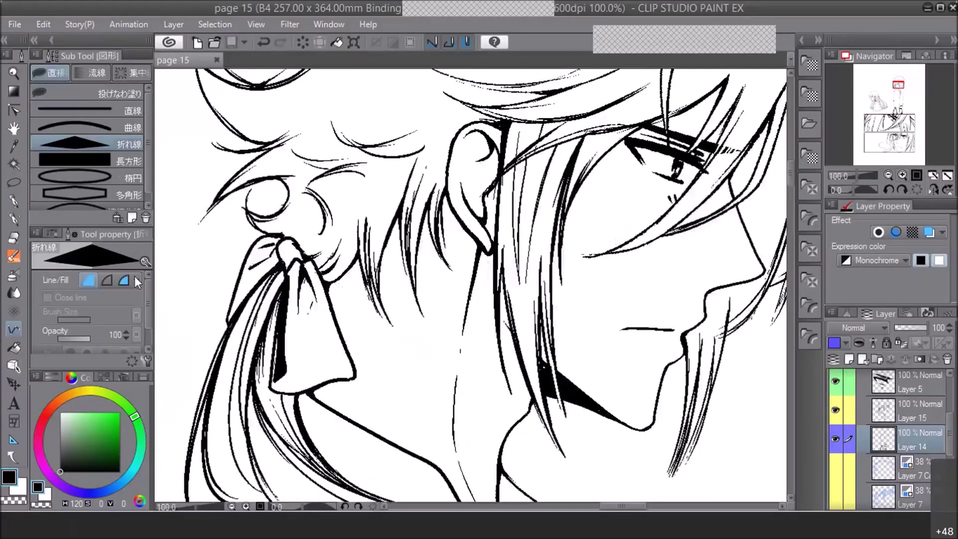
left_click(14, 203)
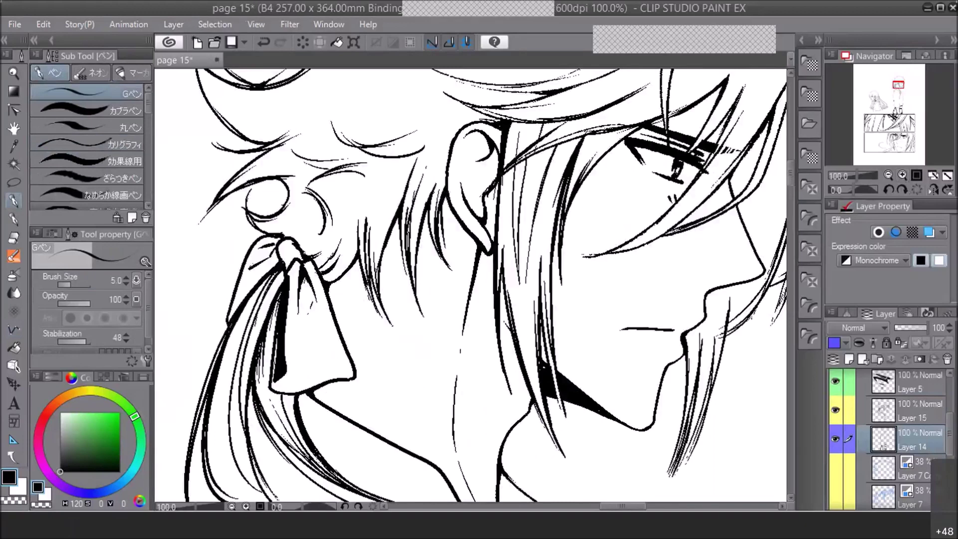
left_click_drag(477, 242, 475, 252)
left_click_drag(312, 387, 316, 397)
mouse_move(330, 288)
left_mouse_down()
mouse_move(356, 255)
mouse_move(364, 281)
left_mouse_up()
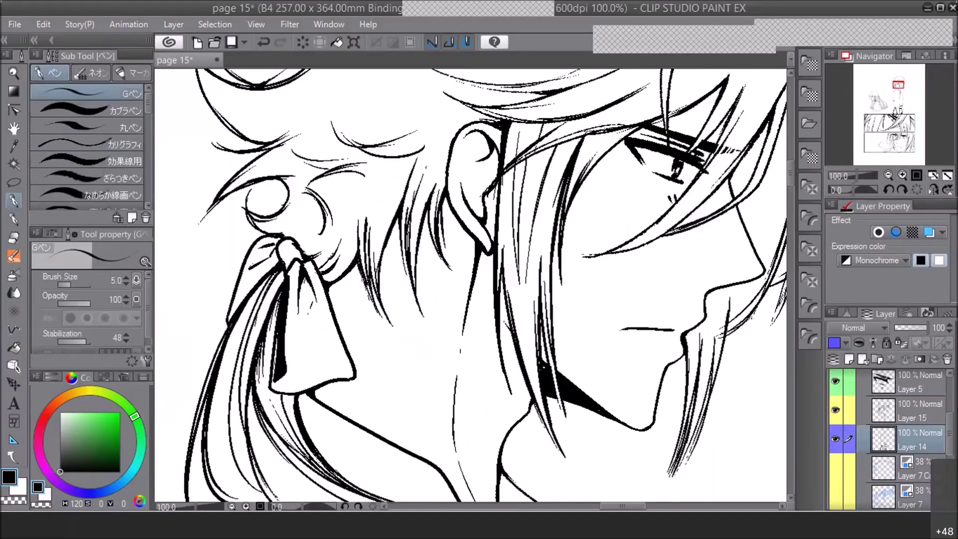
Rotate the canvas to 15 degrees and touch up the line where the man's neck meets his collar and ponytail
left_click(890, 176)
left_click(891, 176)
left_click(890, 177)
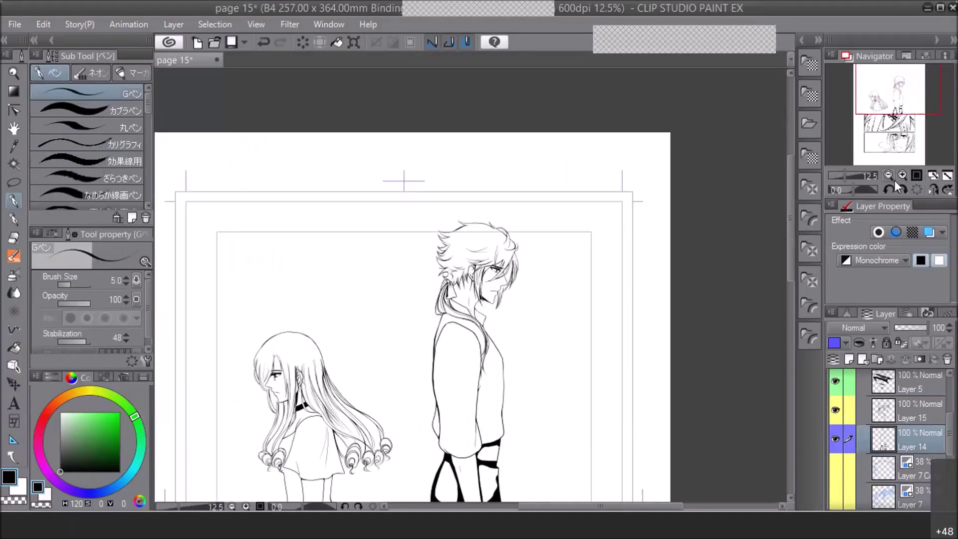
left_click(902, 175)
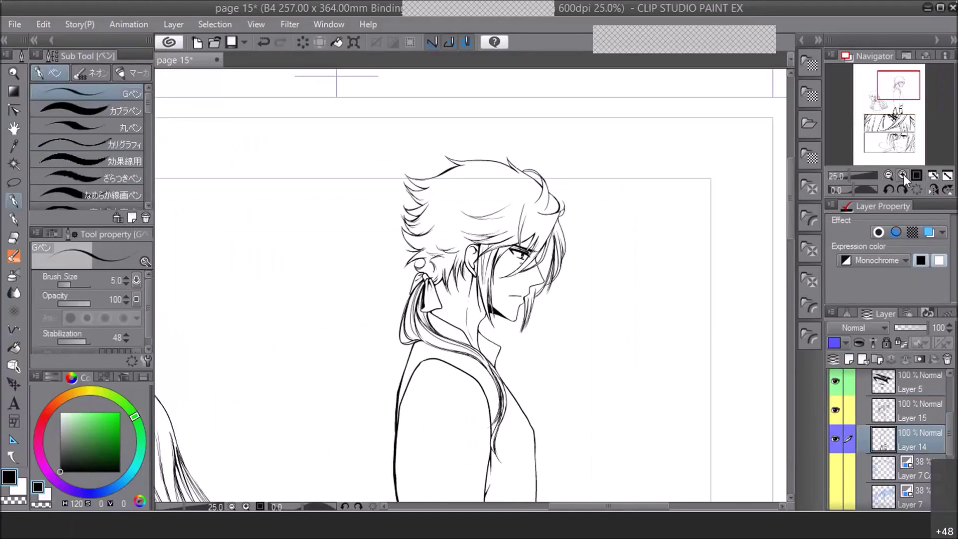
left_click_drag(905, 100, 904, 102)
left_click(902, 175)
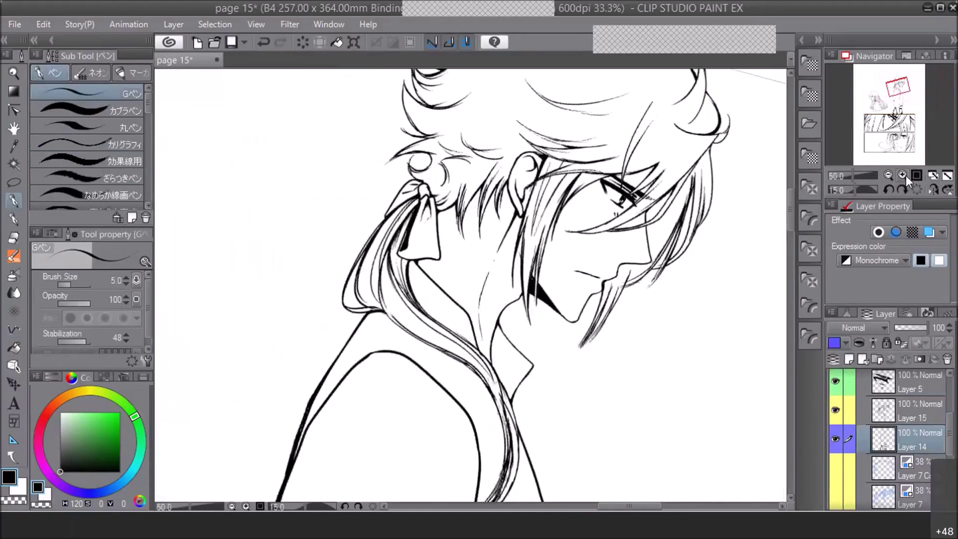
left_click(903, 175)
left_click_drag(478, 359, 497, 388)
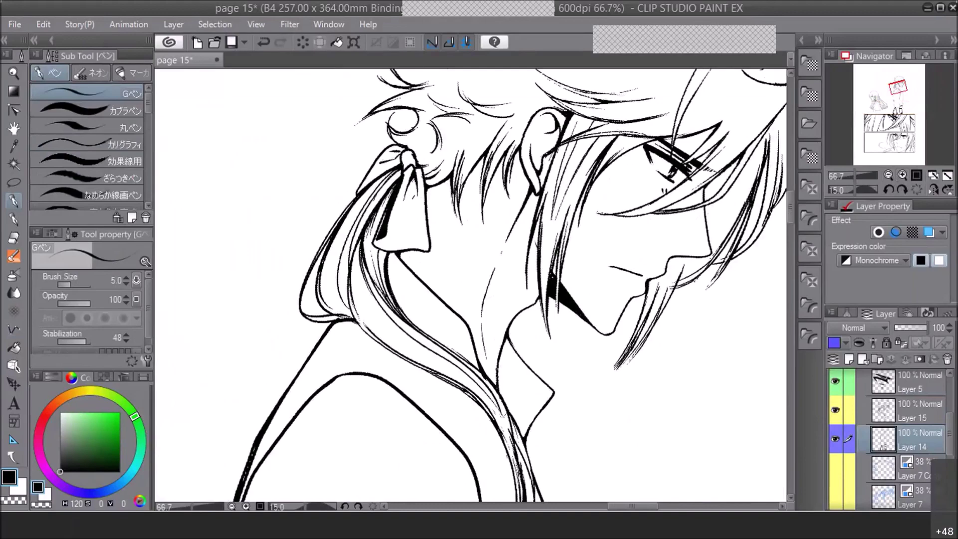
Reset the canvas rotation to 0 degrees and save the page
left_click(888, 175)
left_click(888, 175)
left_click(889, 176)
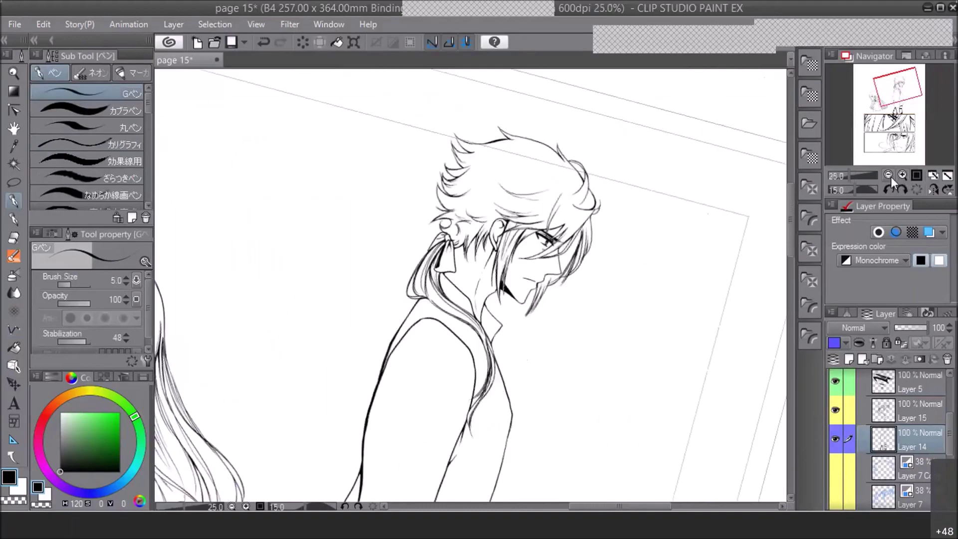
left_click(888, 175)
left_click(889, 175)
left_click(890, 188)
left_click(902, 175)
left_click(902, 175)
left_click(895, 90)
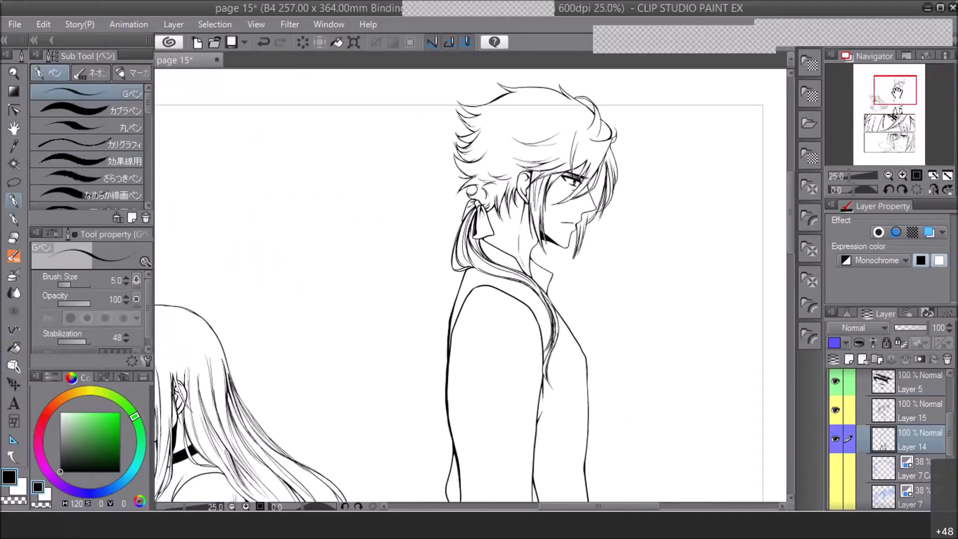
left_click(231, 43)
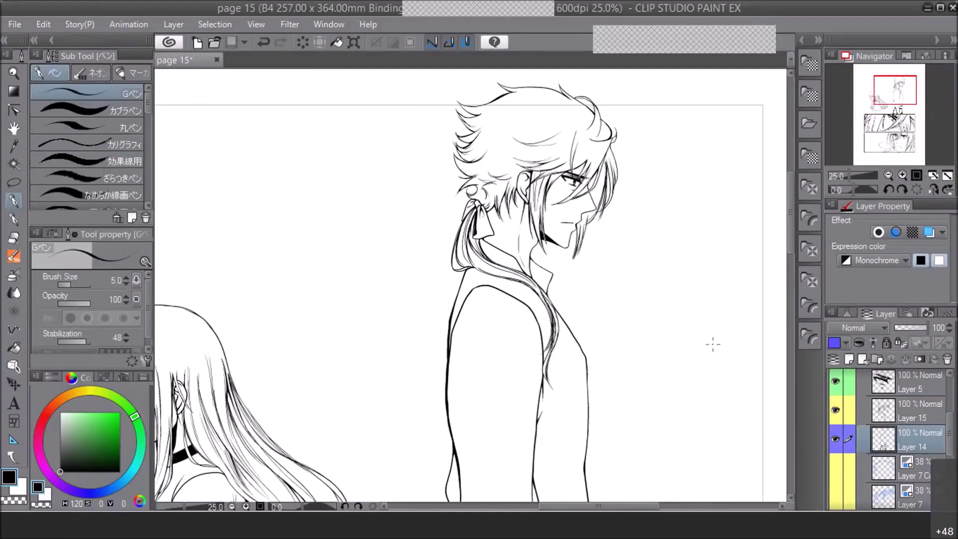